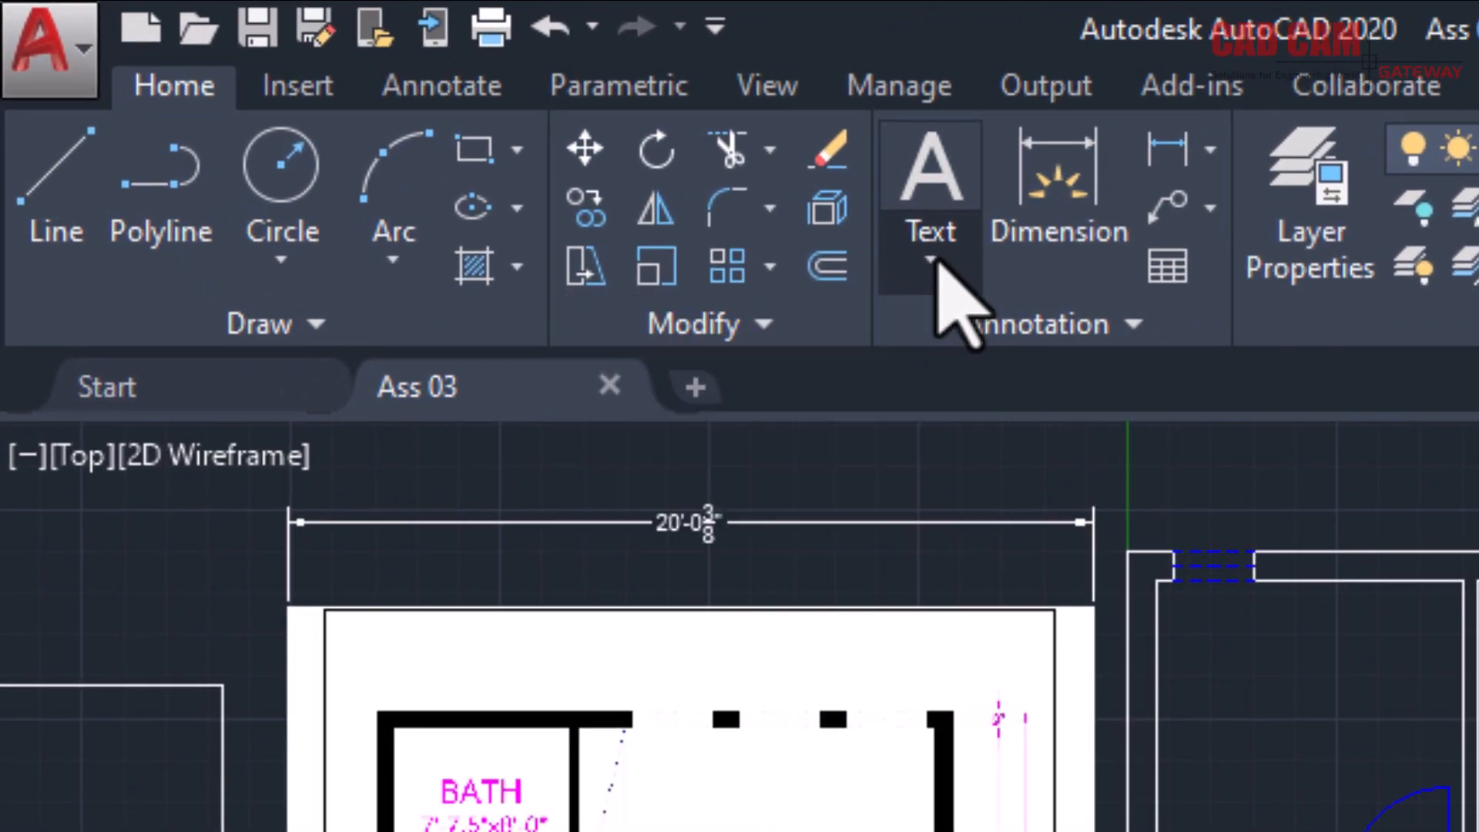
left_click(414, 115)
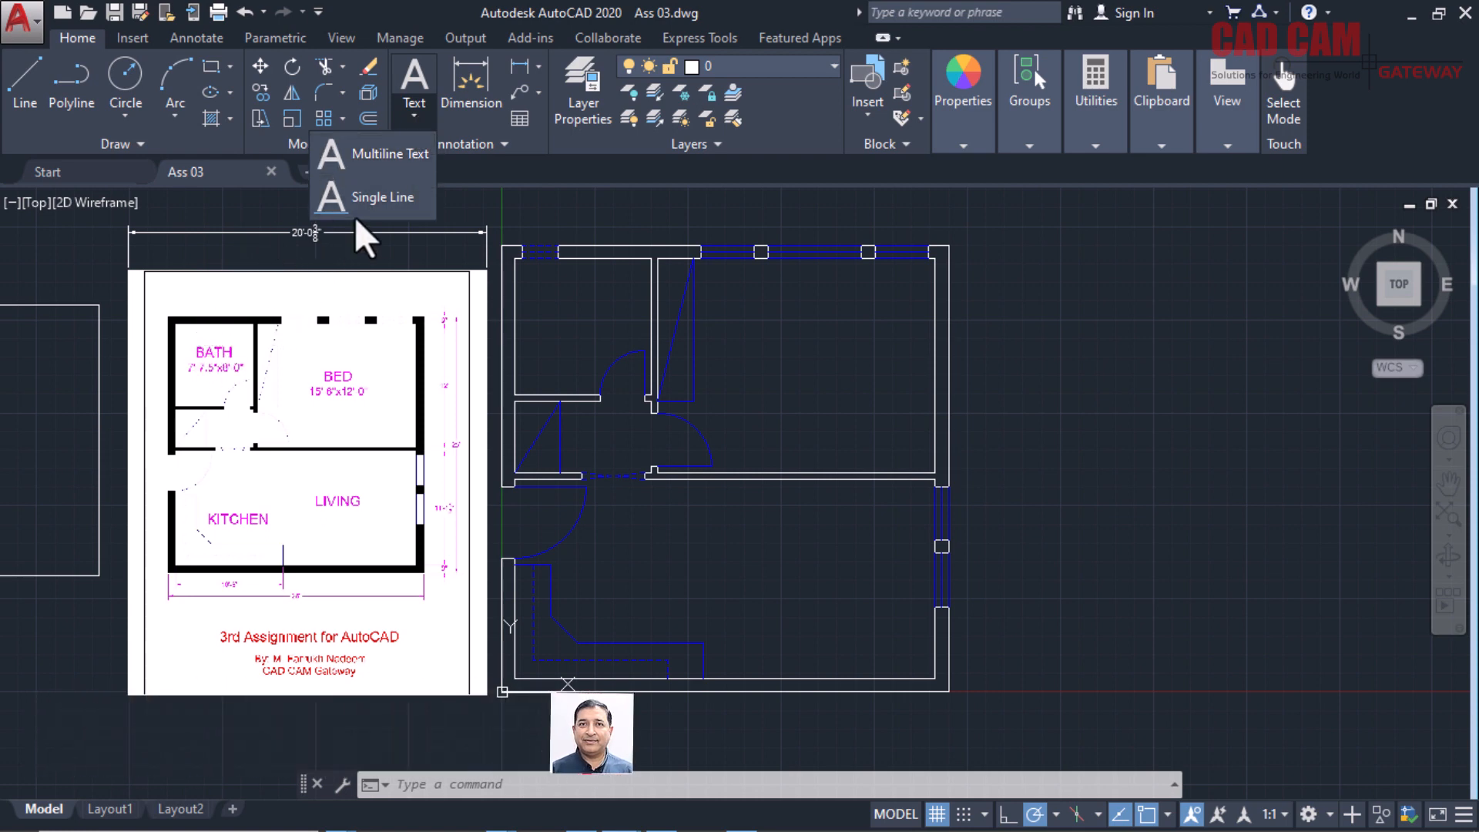
left_click(479, 210)
Examine the room name and size labels of the bath and bedroom in the reference plan.
type("z")
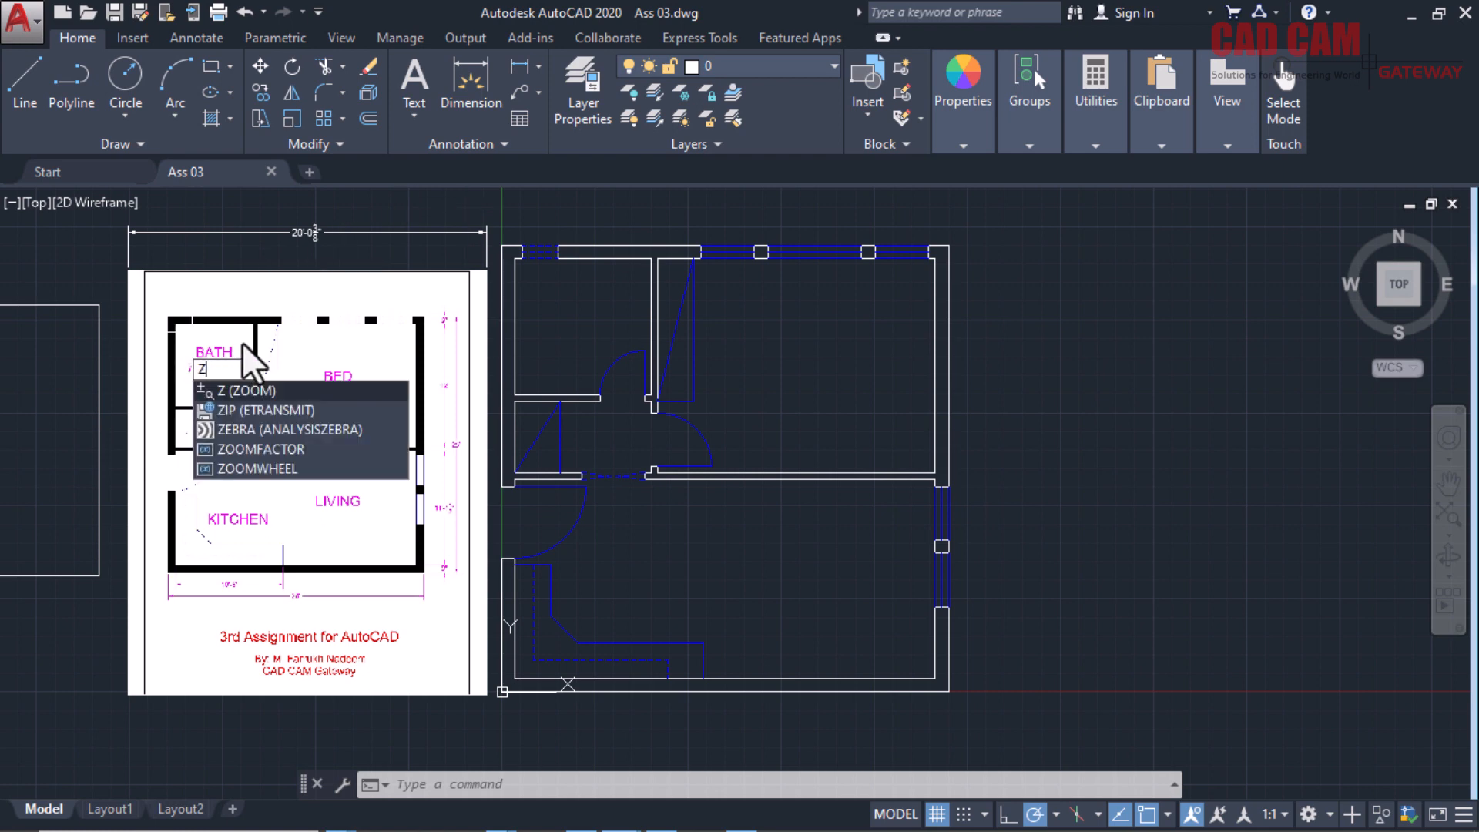
key("Return")
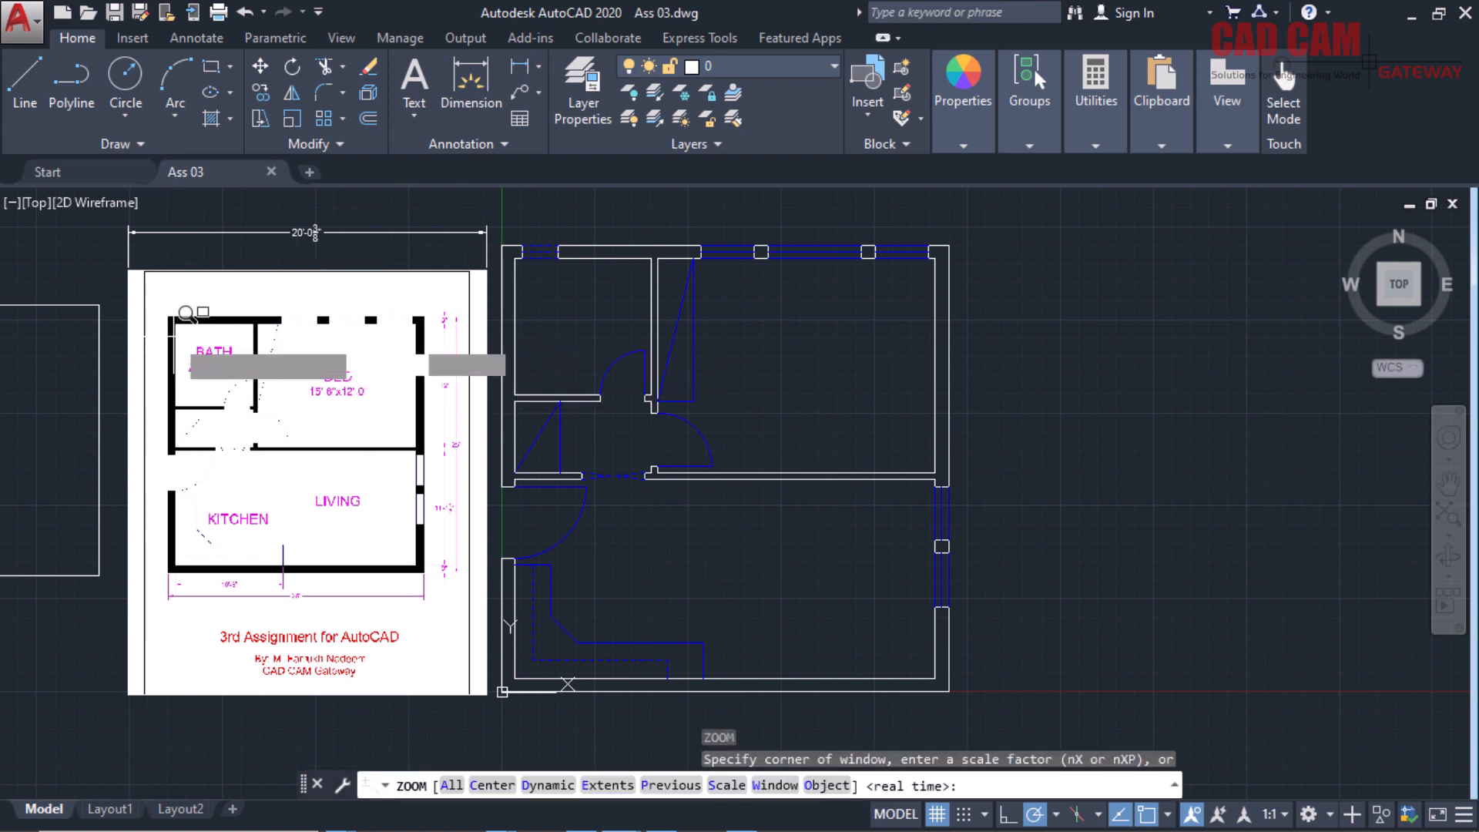
left_click(254, 362)
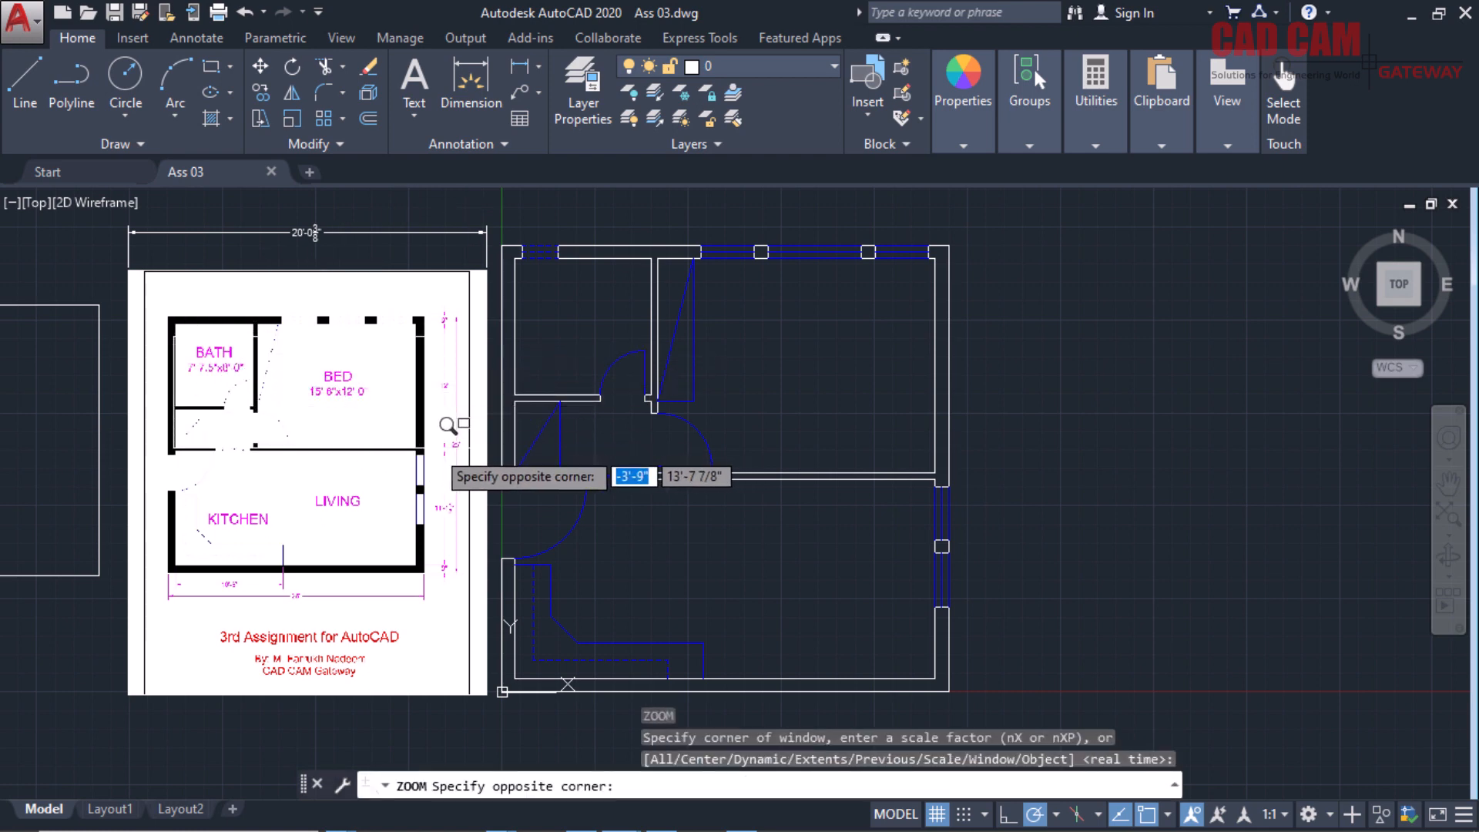
left_click(433, 423)
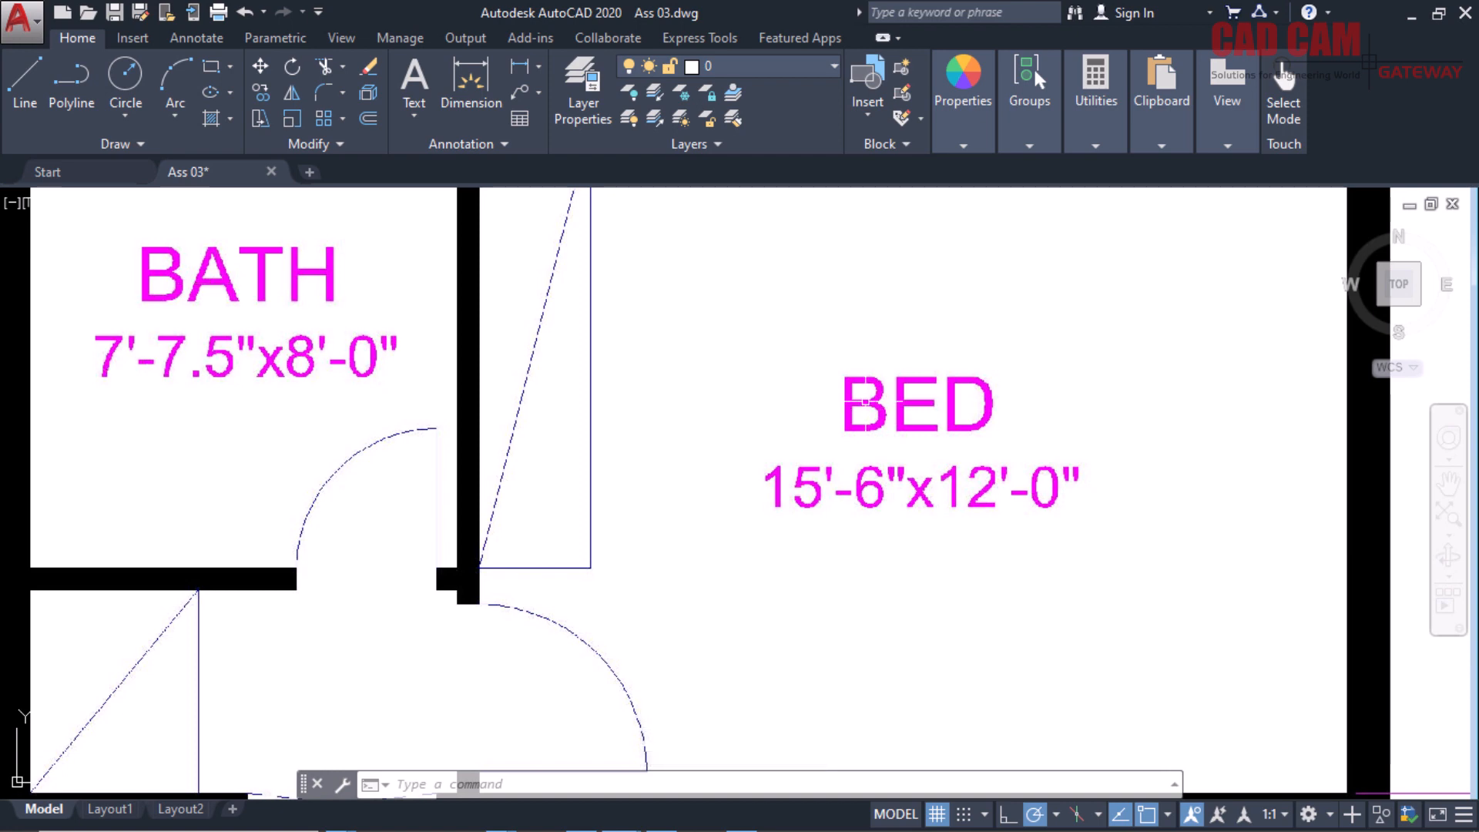
type("p")
key("Return")
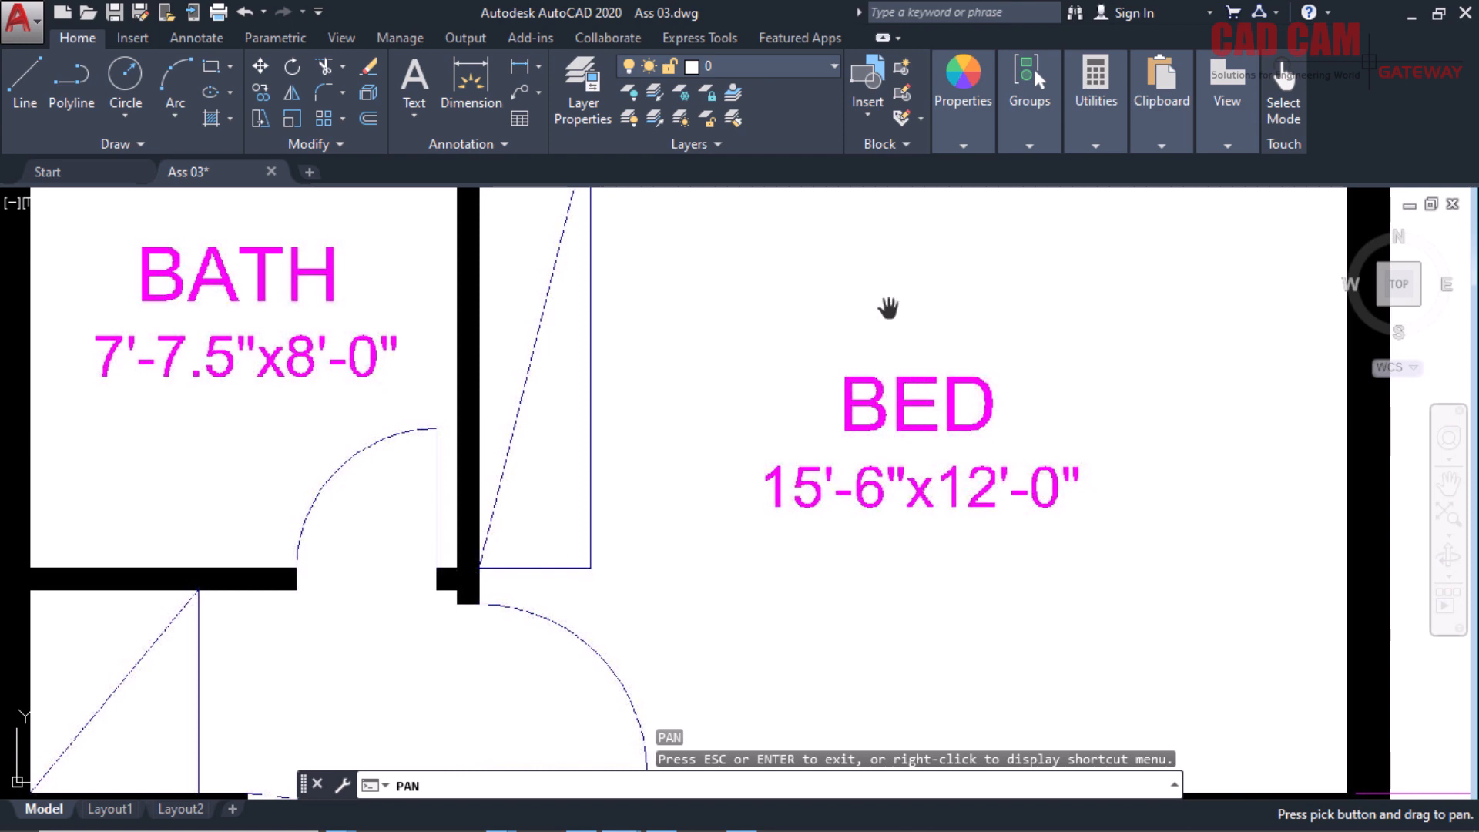
scroll(988, 514, "down", 2)
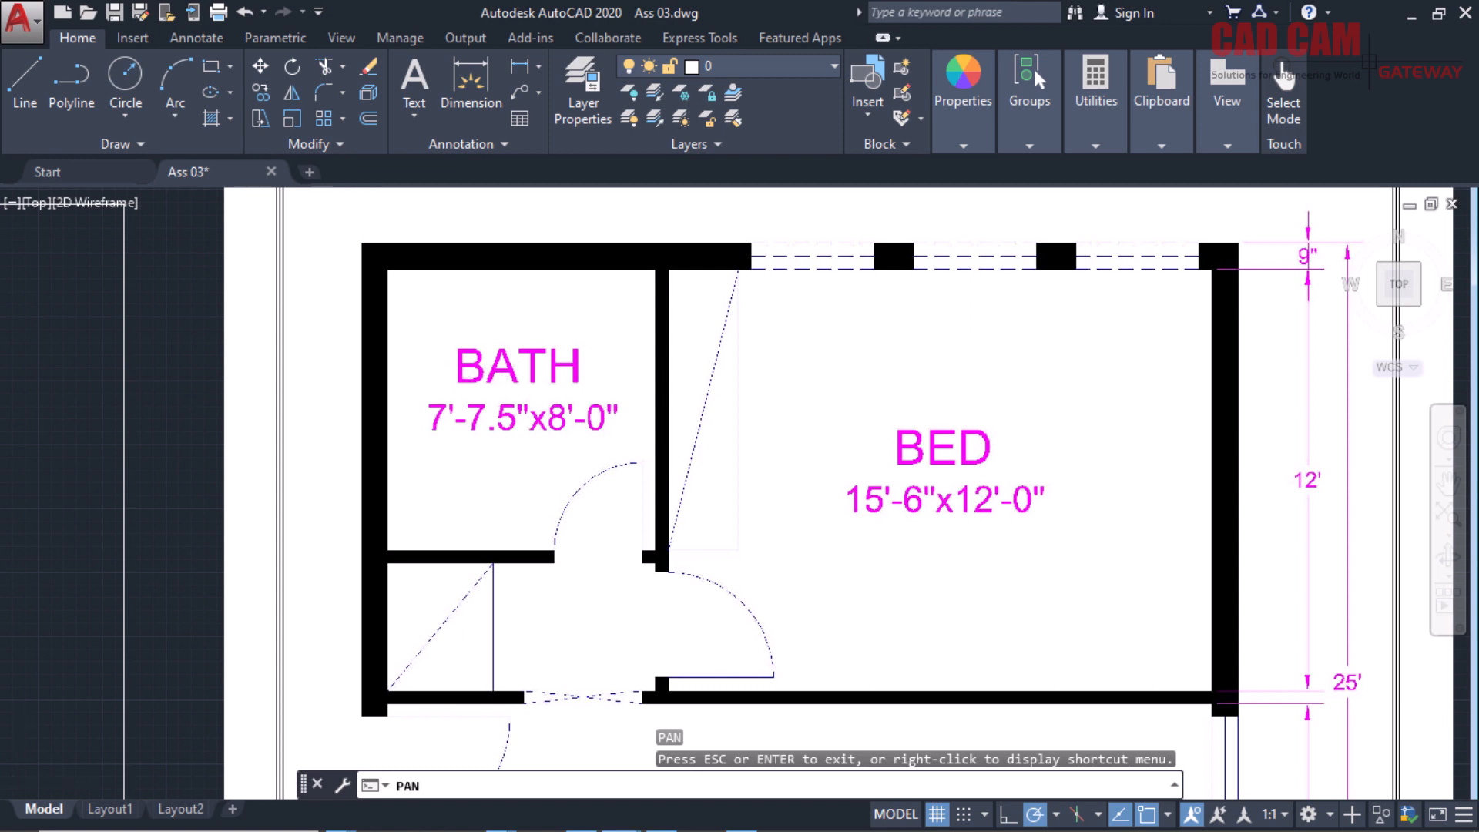
Dimension the drawn bedroom's inner depth between its upper and lower walls, placing the dimension outside the outer wall beside the bedroom.
scroll(422, 377, "down", 5)
scroll(878, 362, "up", 2)
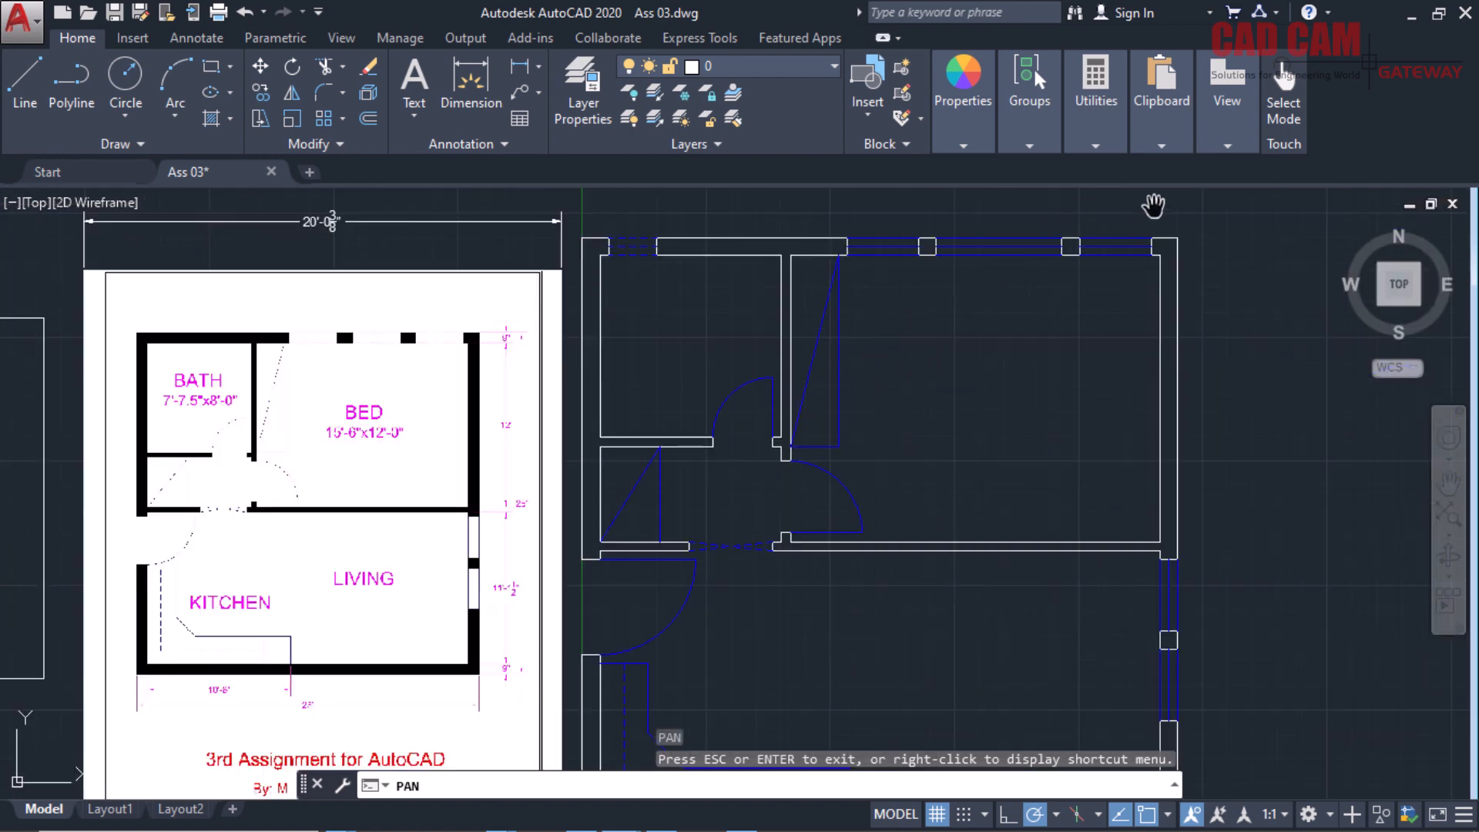
scroll(1141, 266, "up", 2)
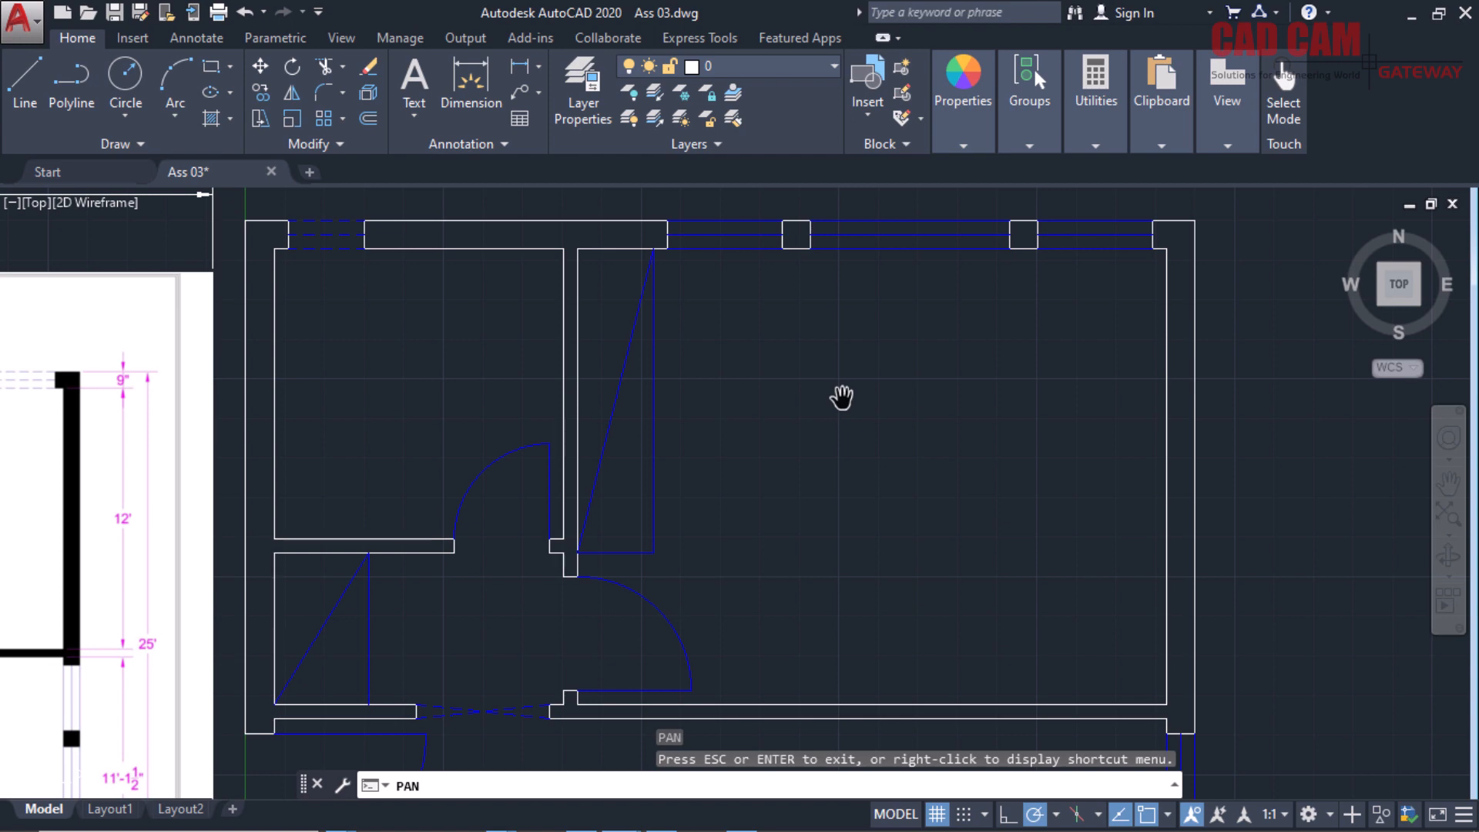
left_click(467, 69)
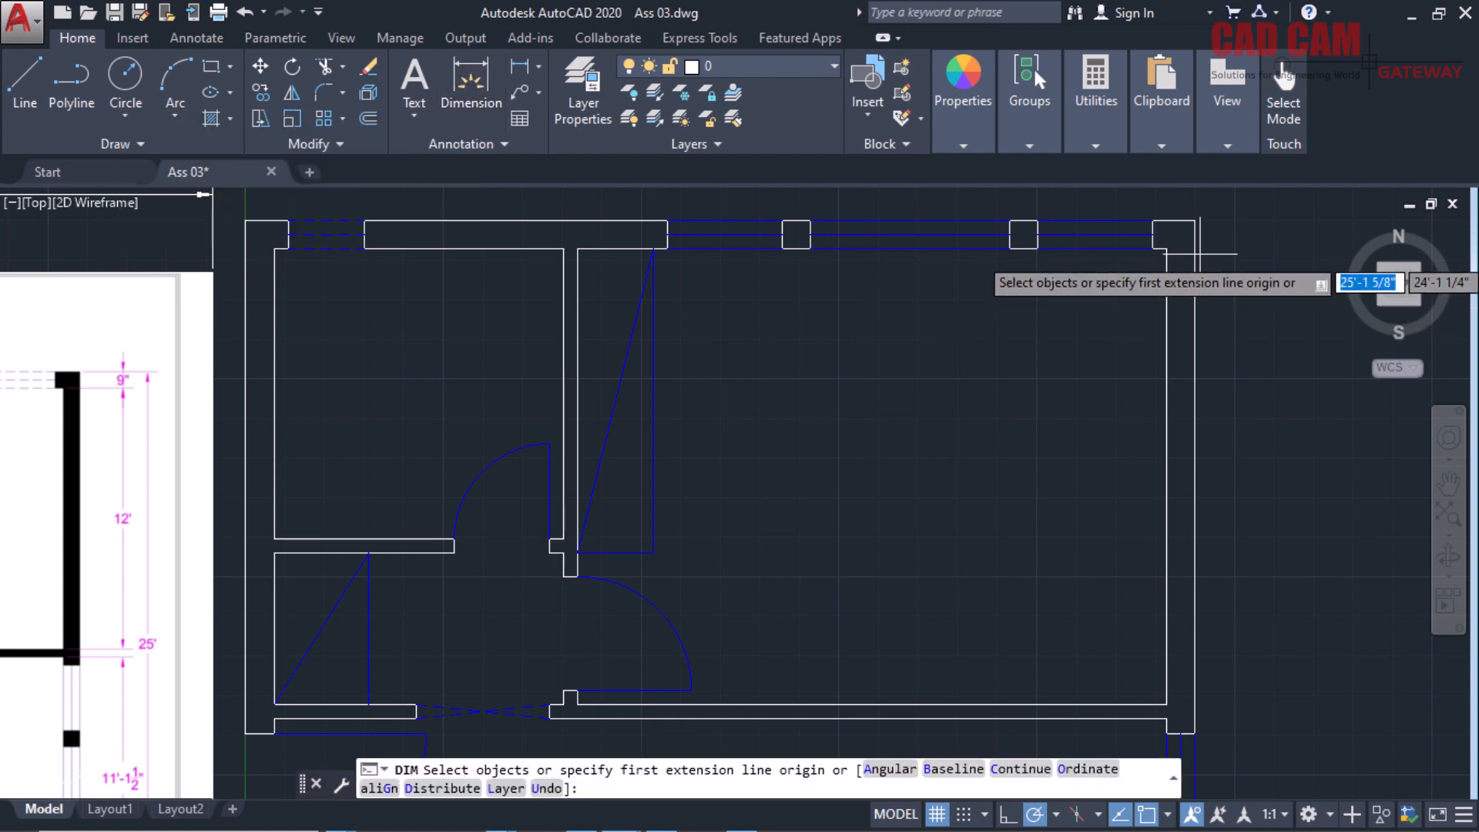
left_click(1166, 248)
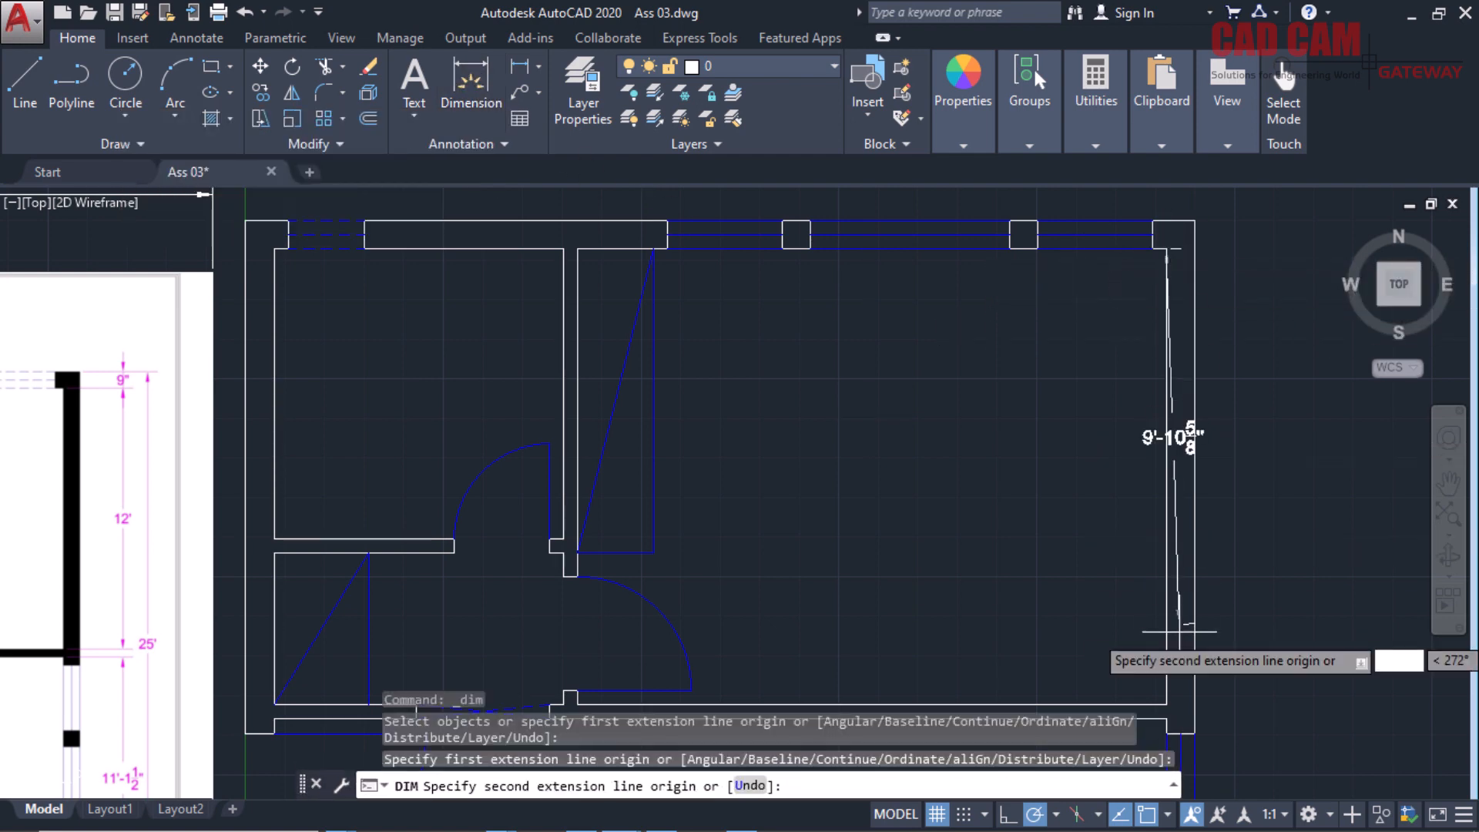
left_click(1167, 704)
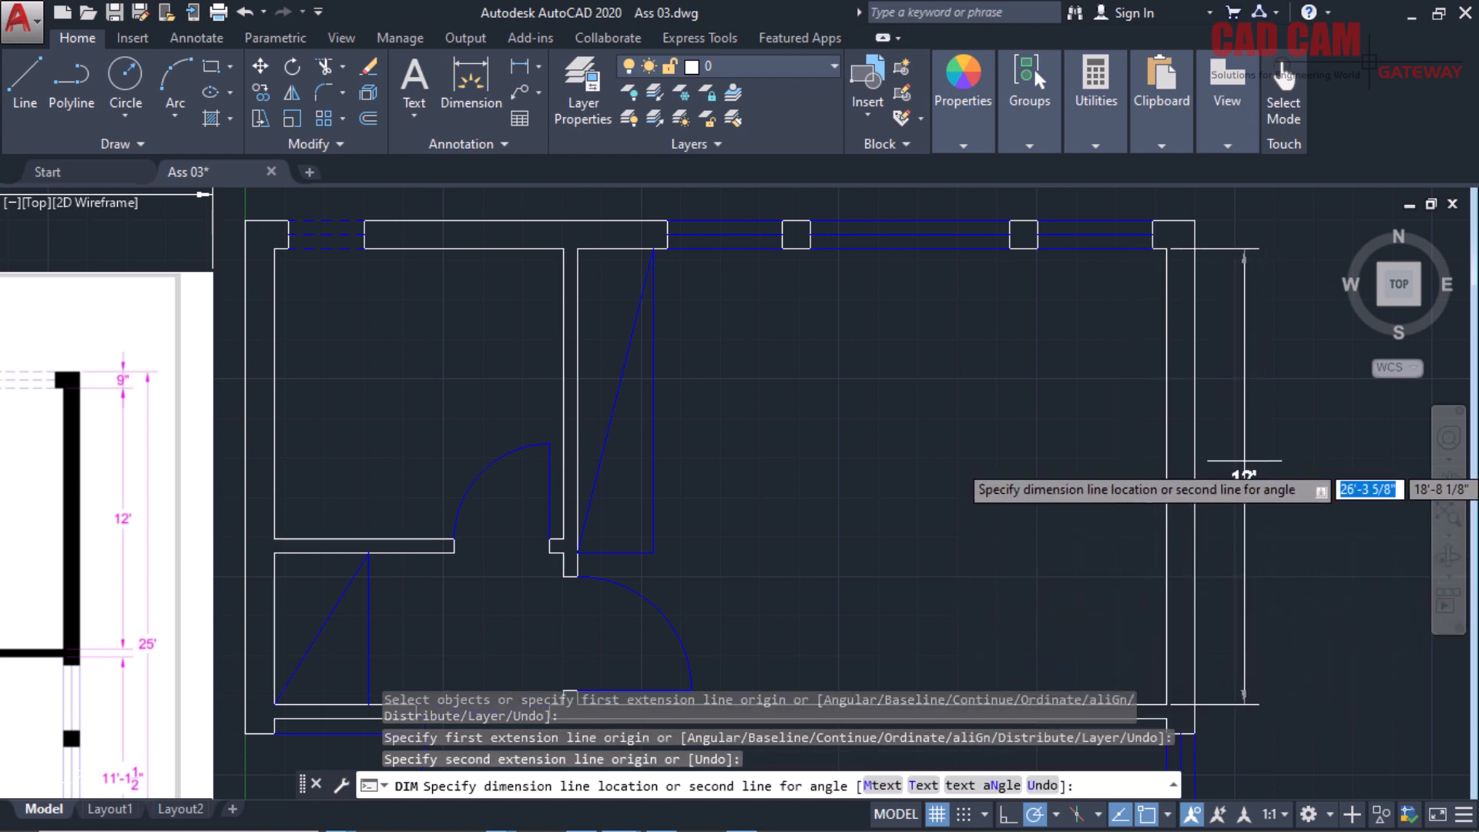
left_click(1244, 460)
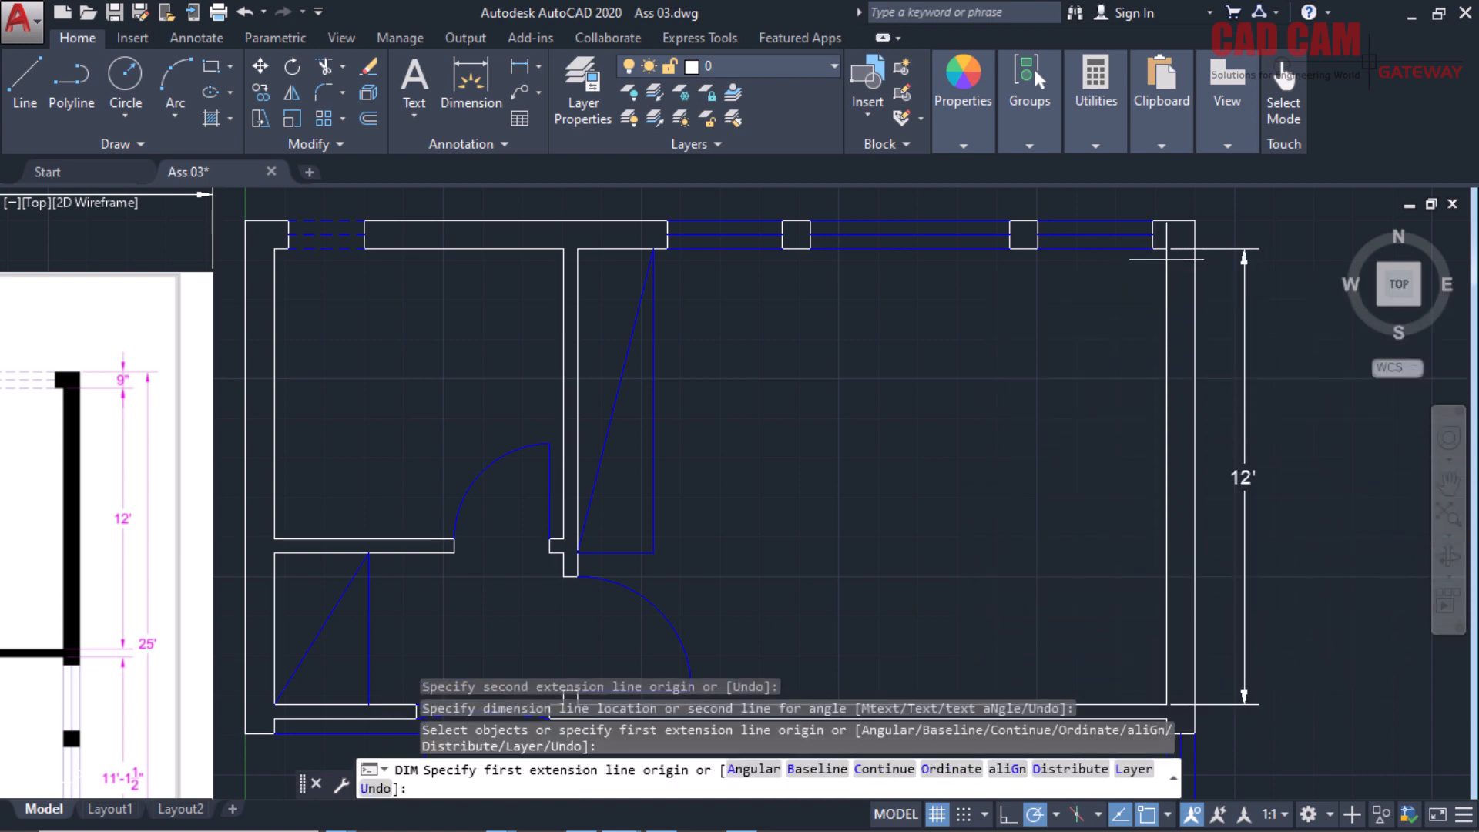
Dimension the bedroom's inner width between its side walls, placing the dimension just below the window wall, and end the dimension command.
left_click(1167, 248)
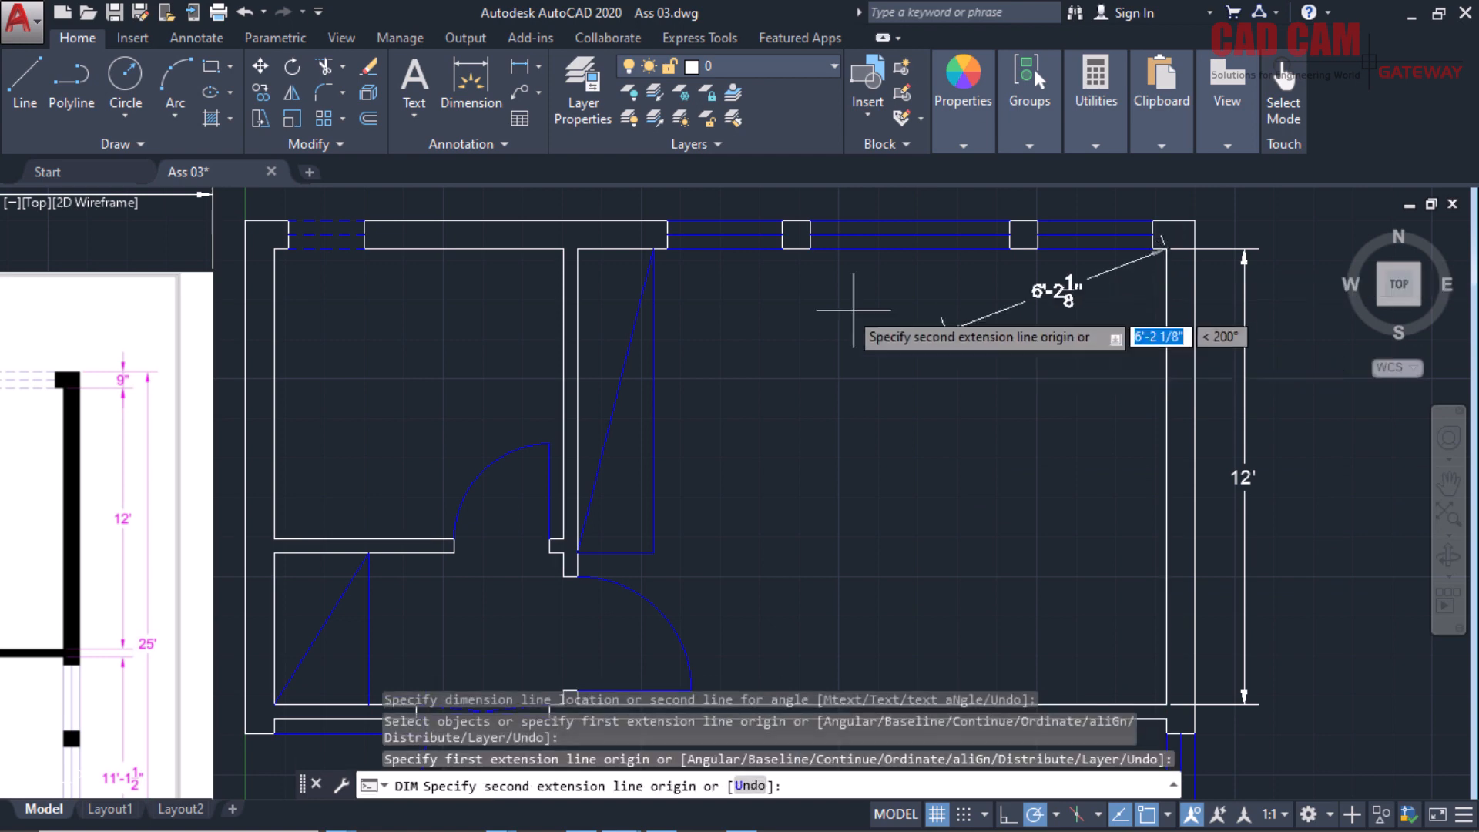
left_click(578, 248)
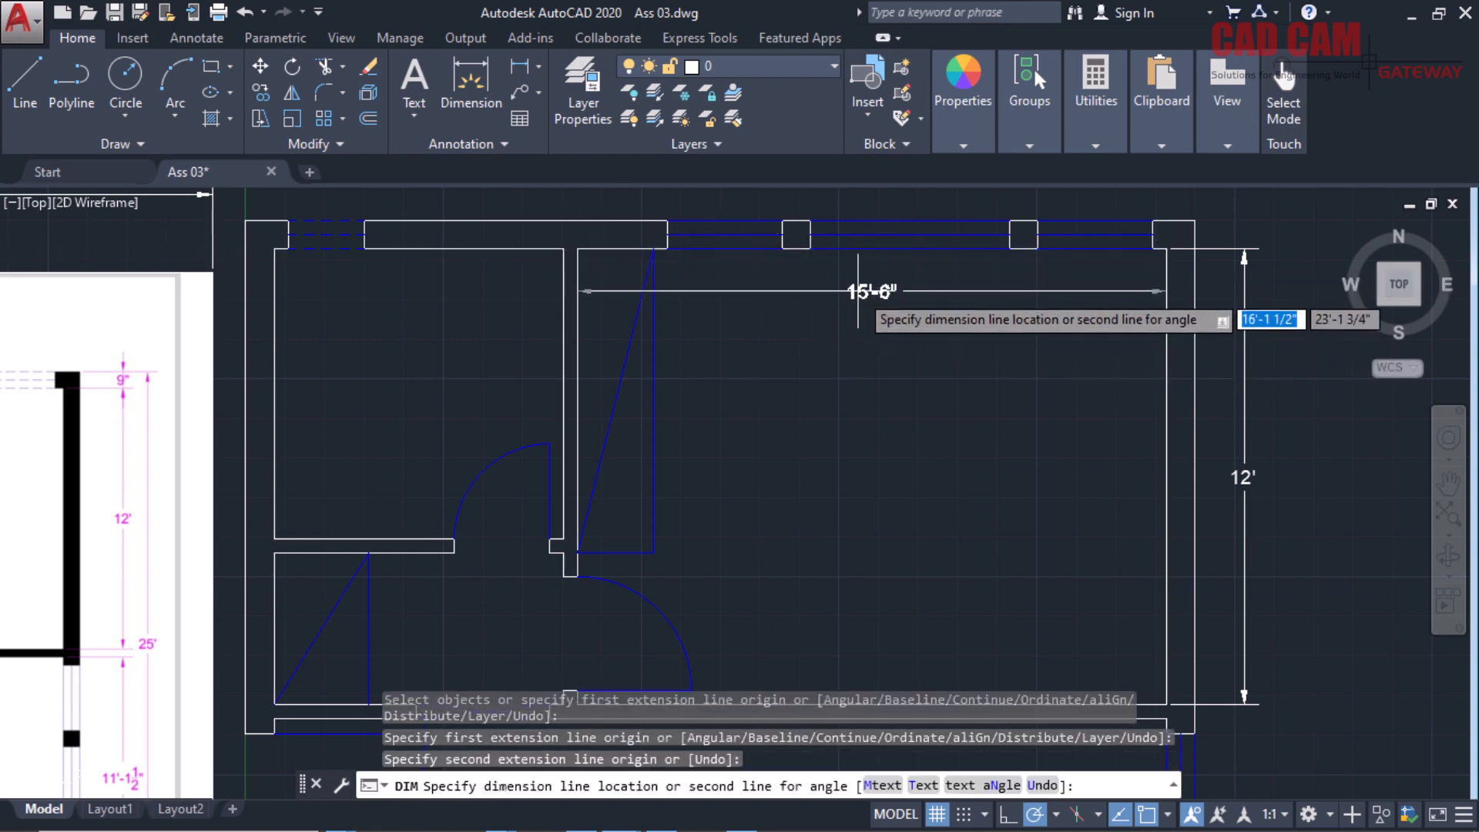
left_click(857, 291)
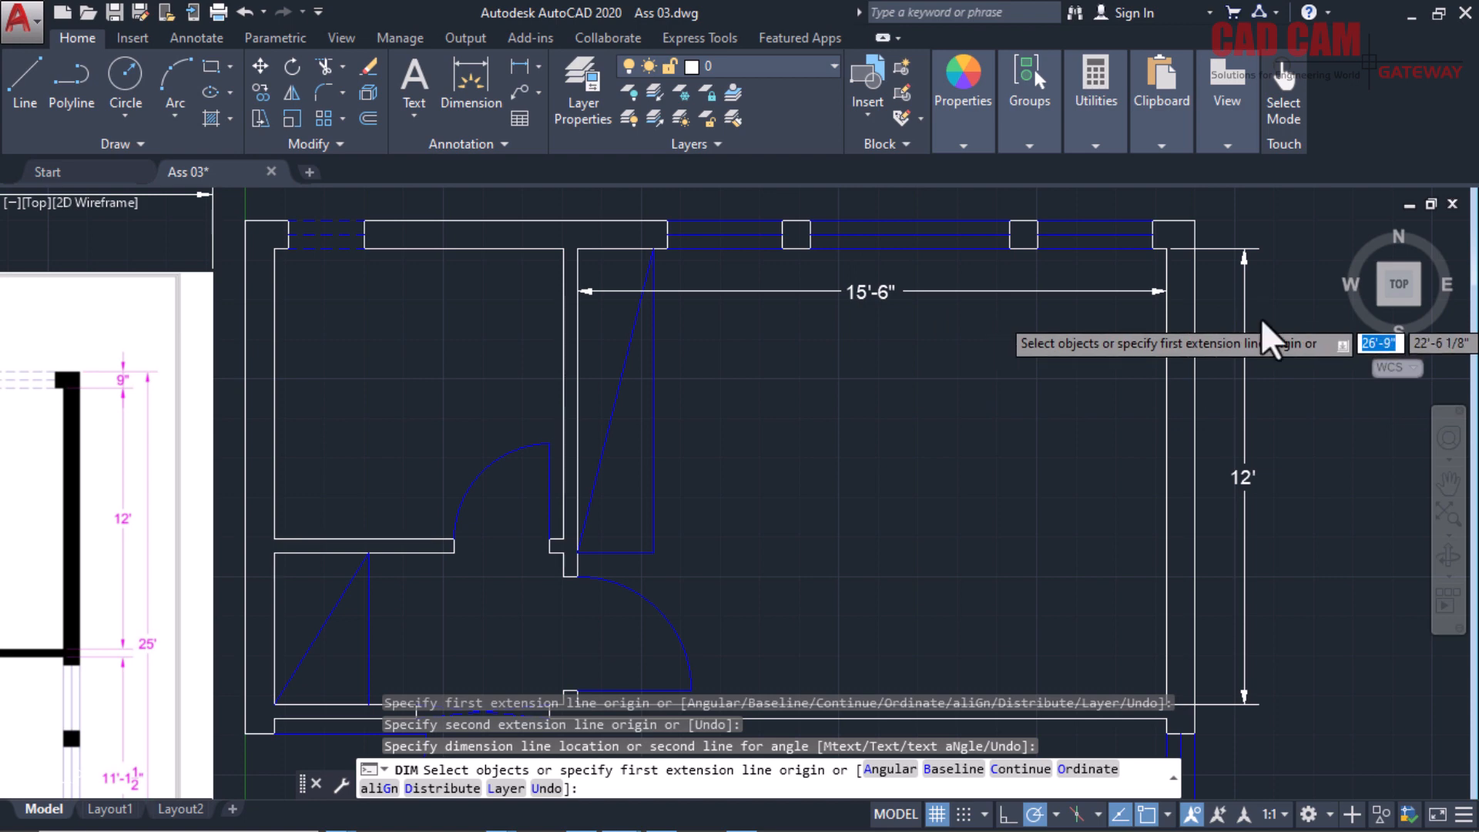
right_click(1260, 318)
left_click(1278, 327)
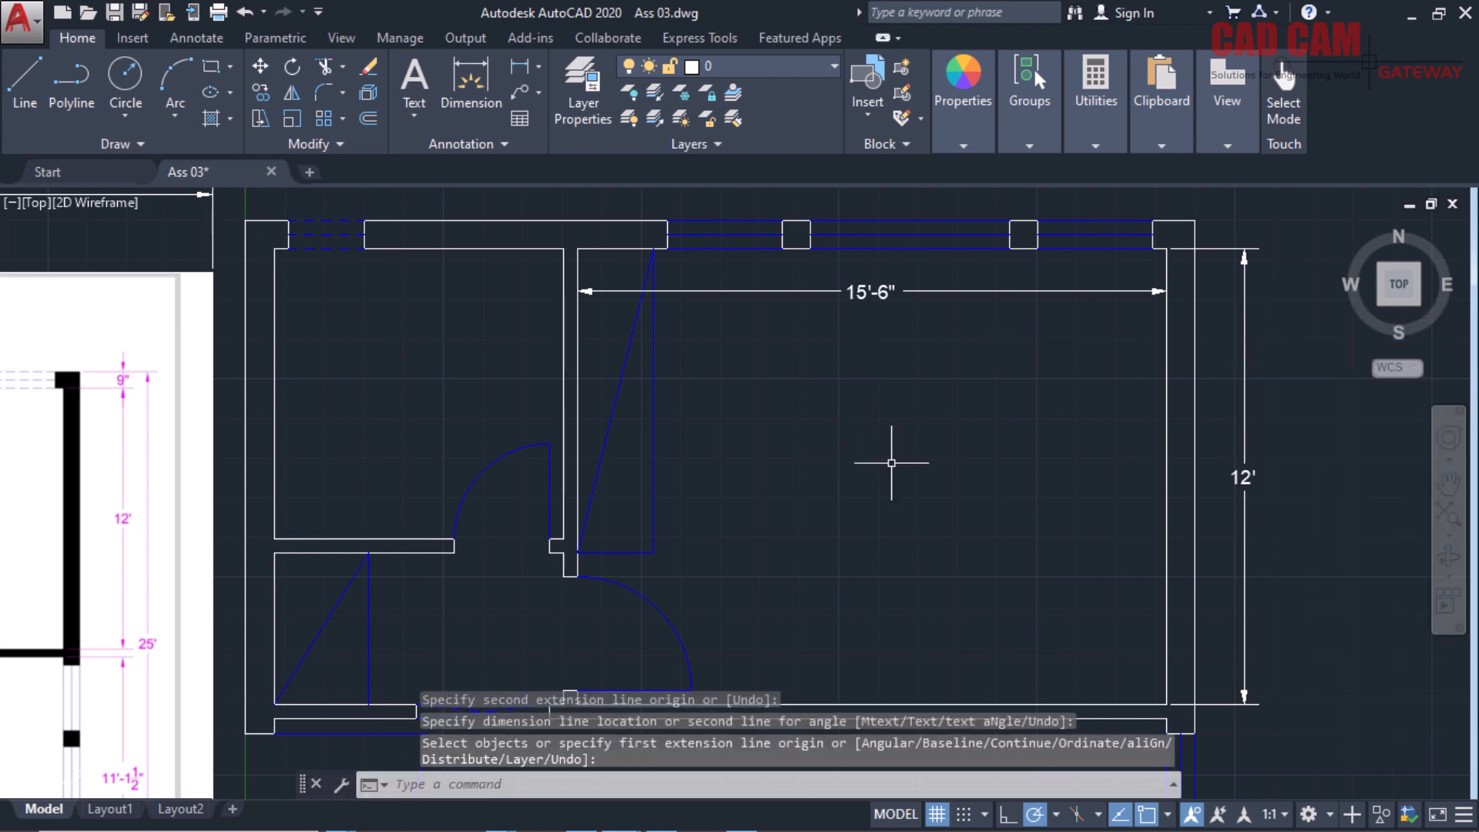
scroll(1001, 416, "down", 1)
scroll(986, 451, "up", 1)
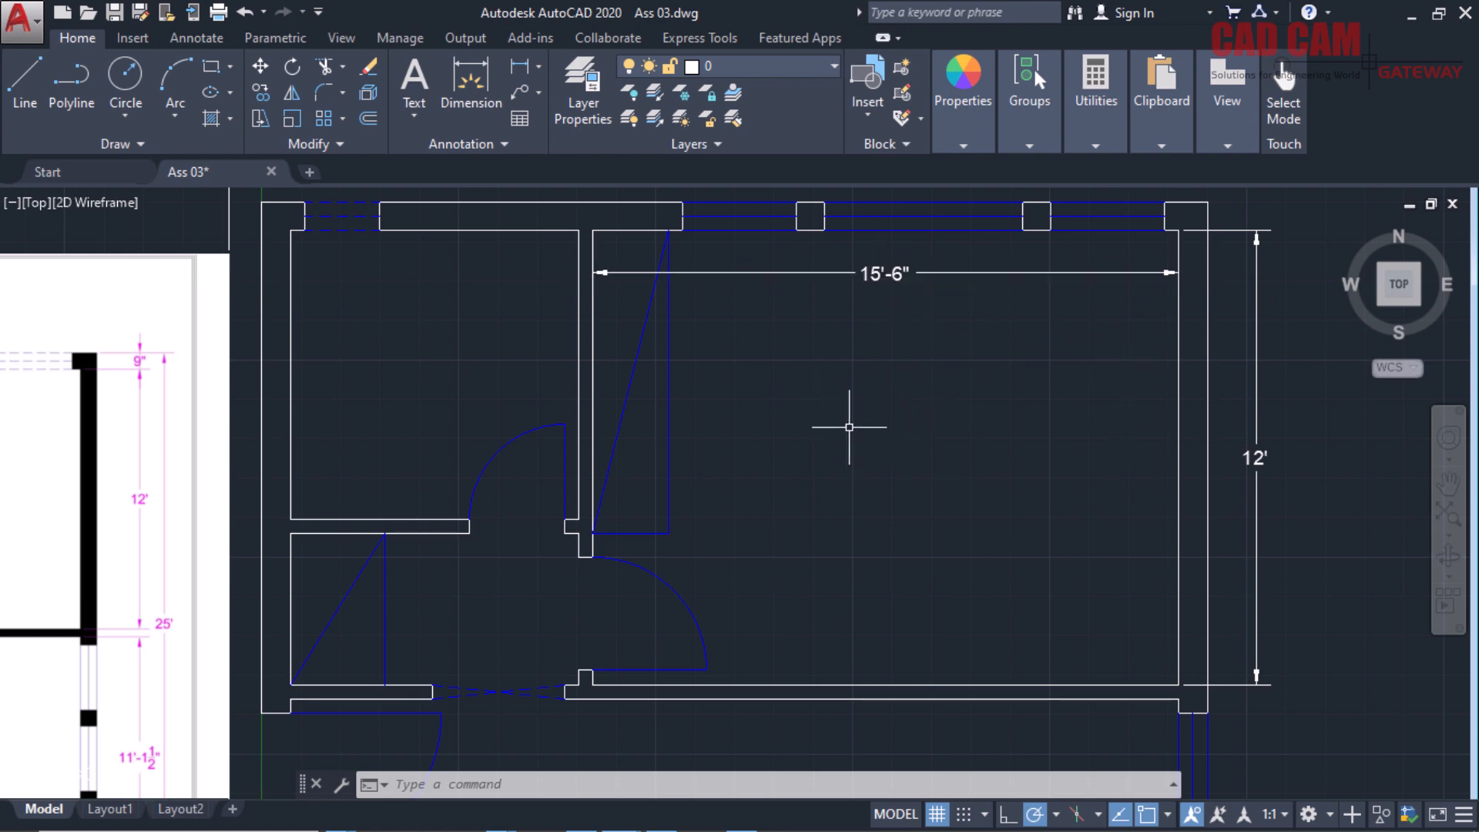
left_click(419, 122)
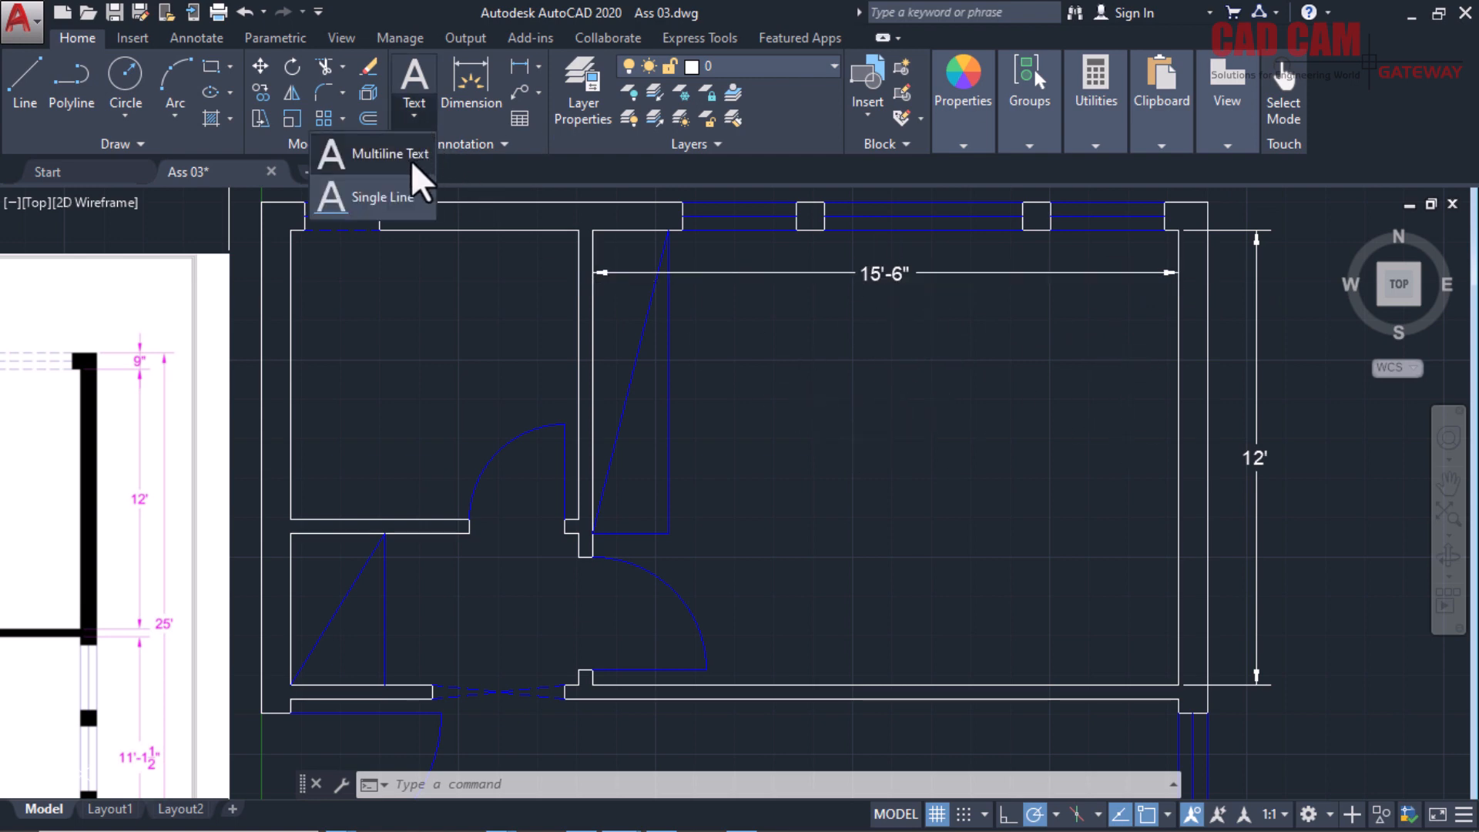
left_click(372, 154)
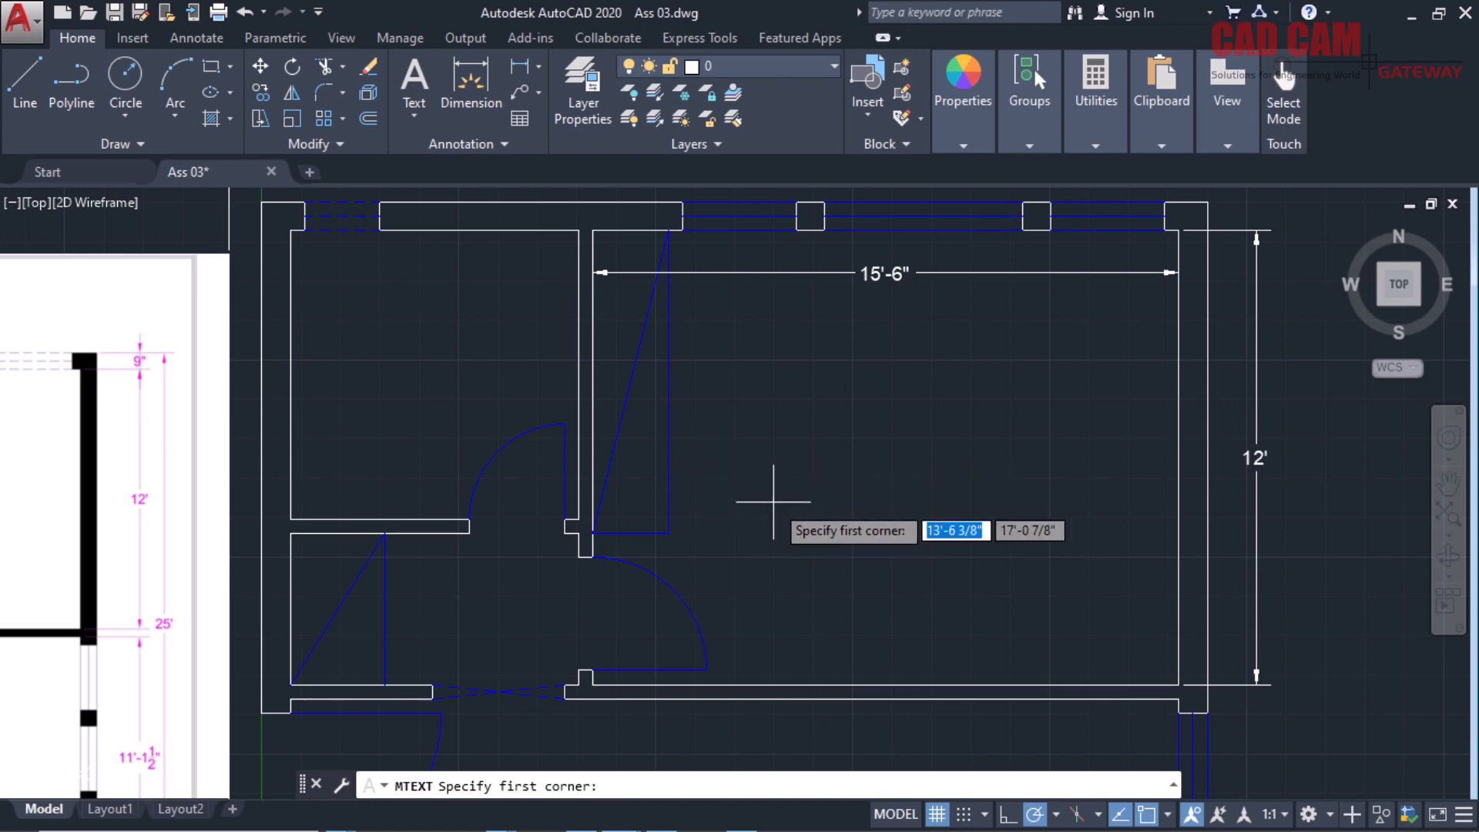
key("Escape")
Start a multiline text box inside the bedroom with a text height of 9 inches.
type("mt")
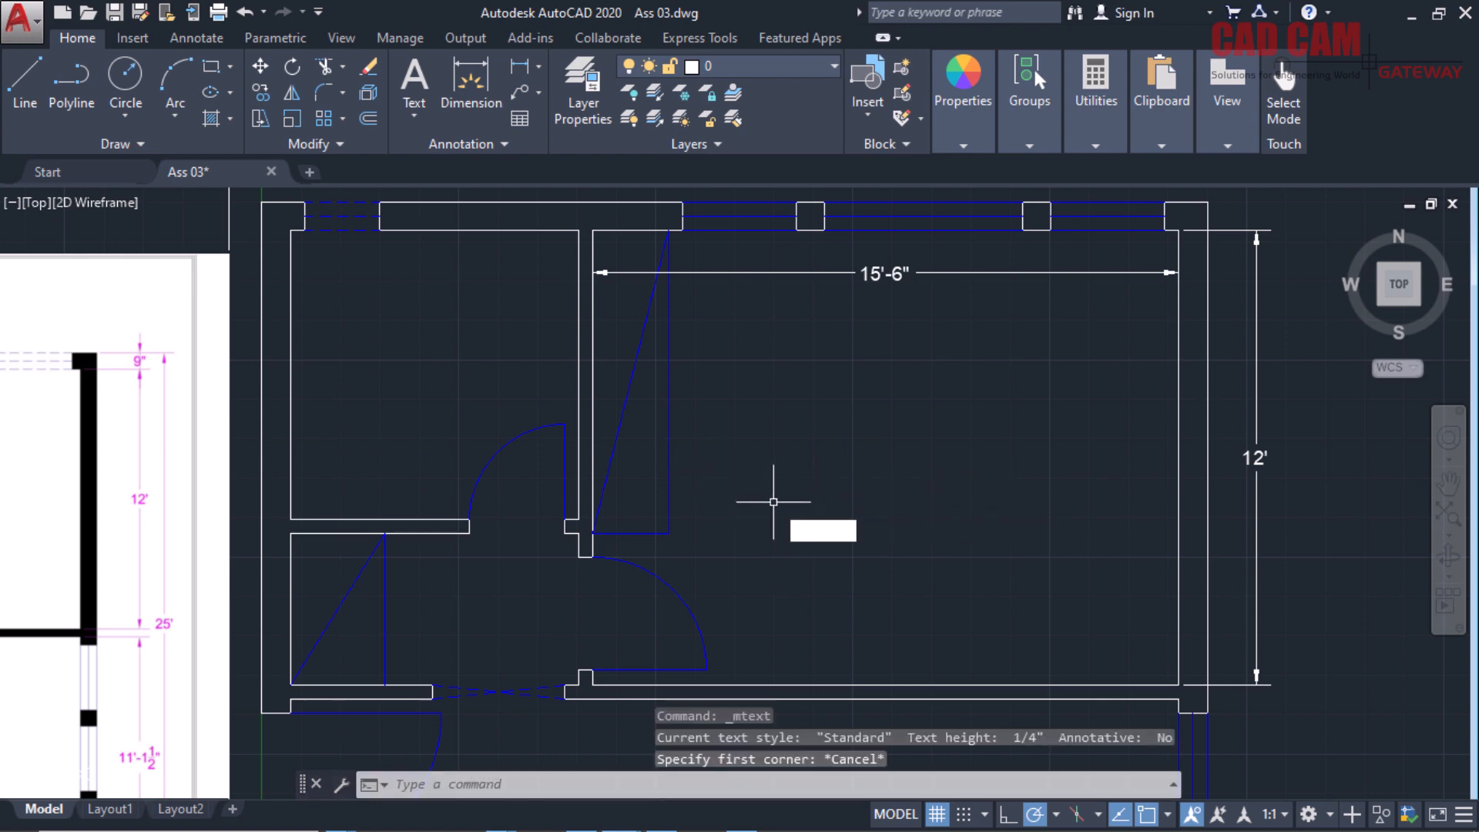
key("Return")
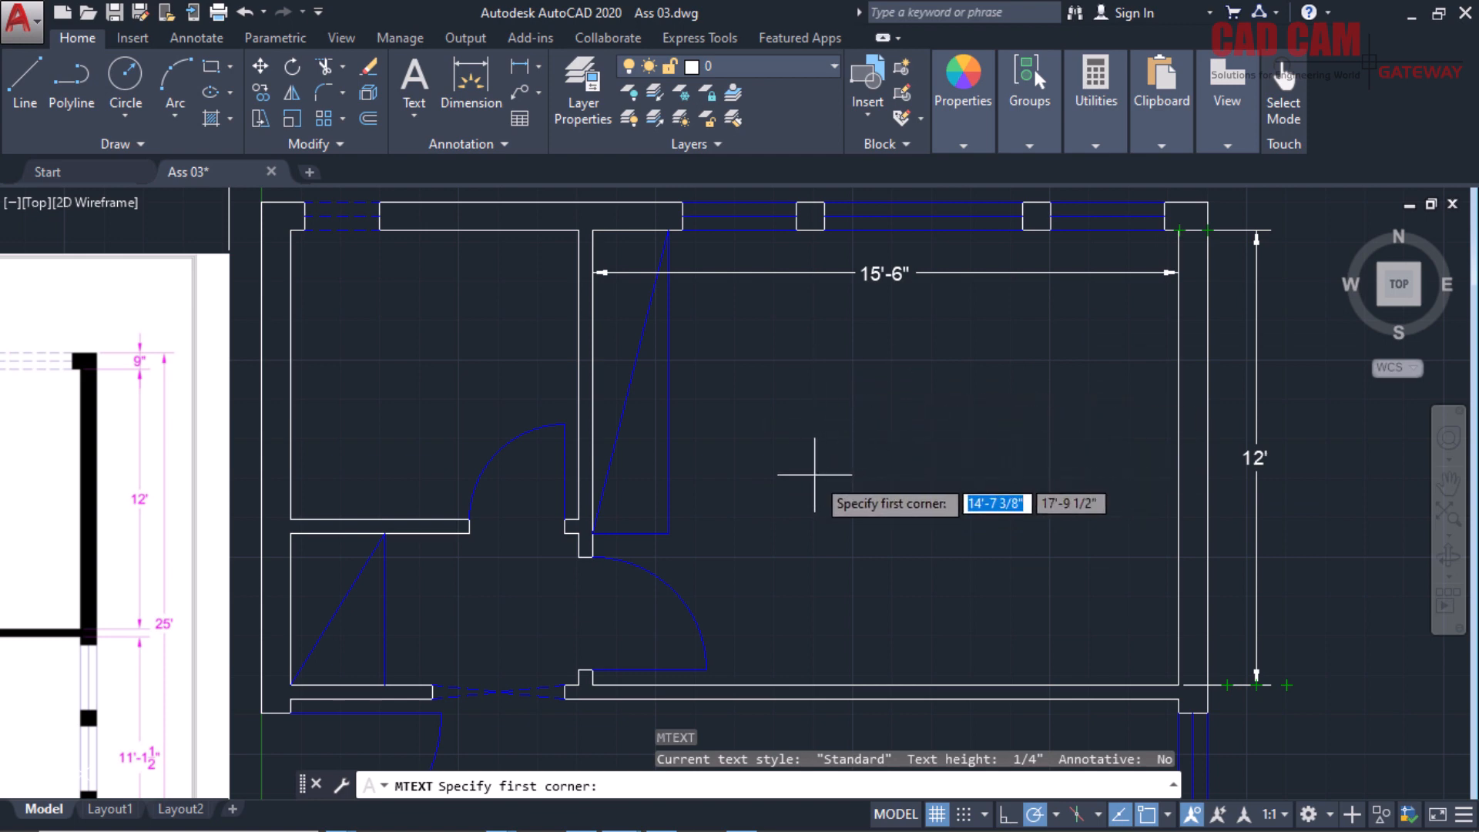
left_click(777, 515)
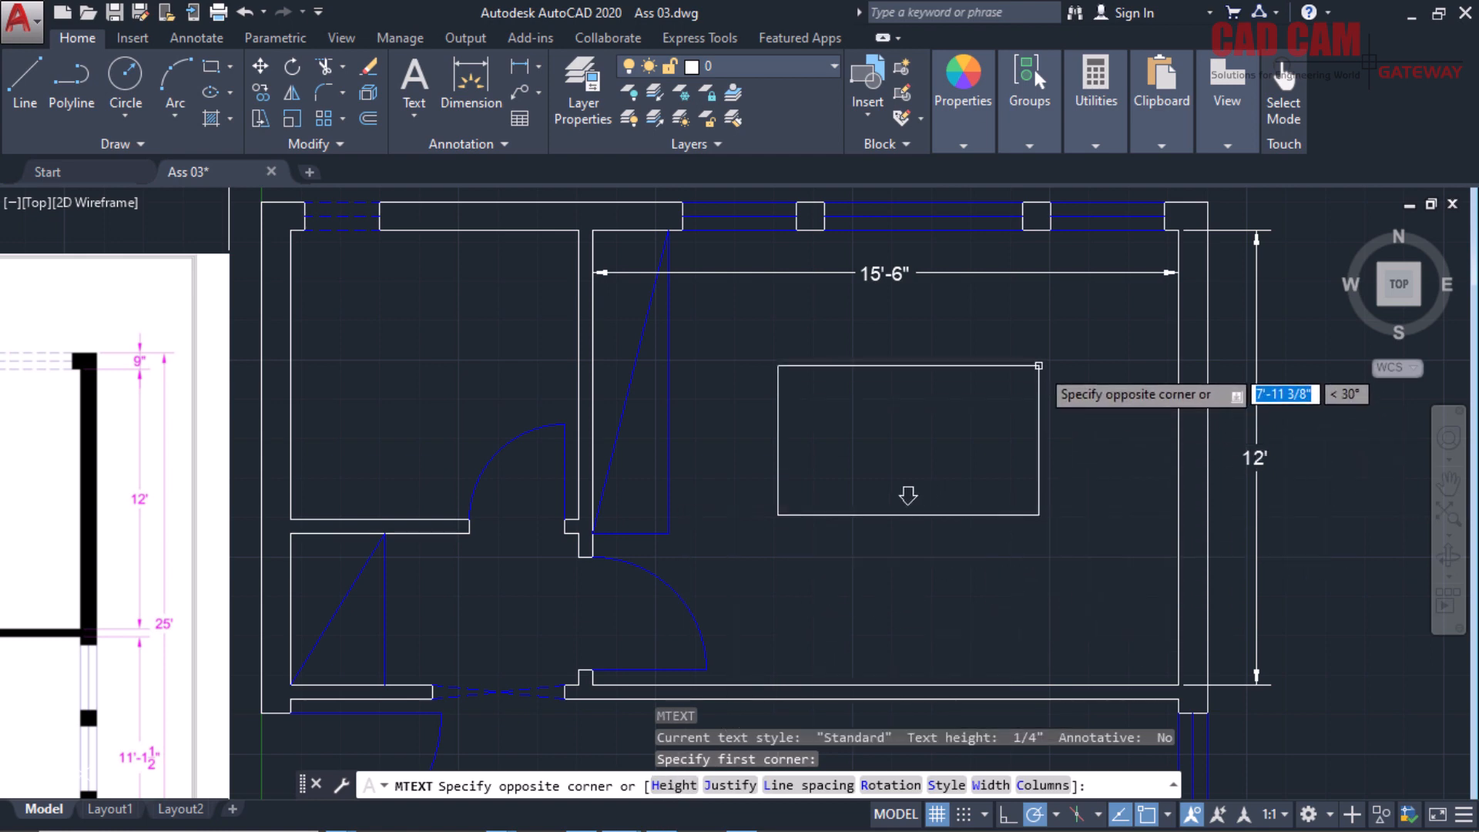
type("h")
key("Return")
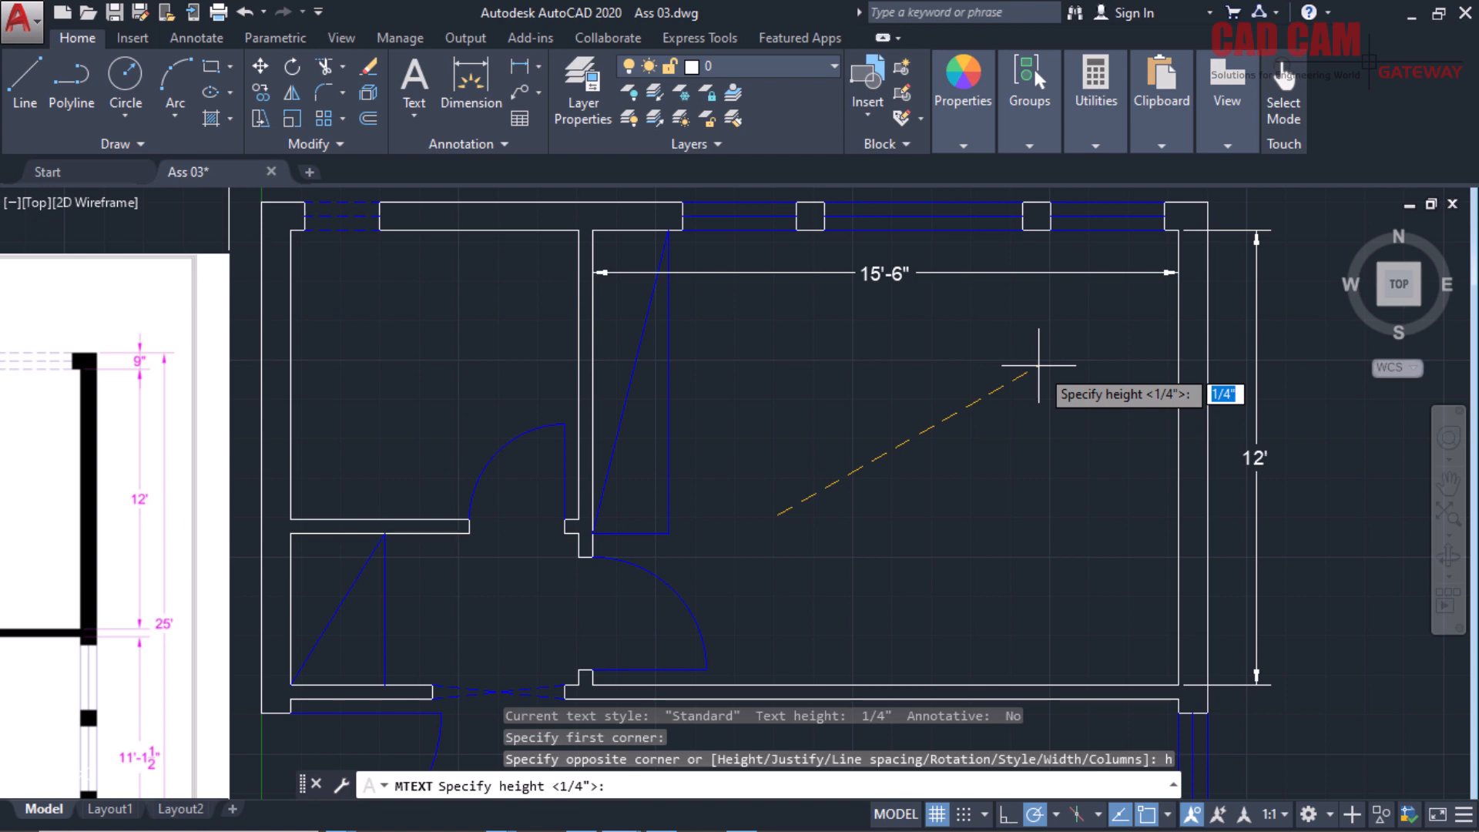
type("9")
key("Return")
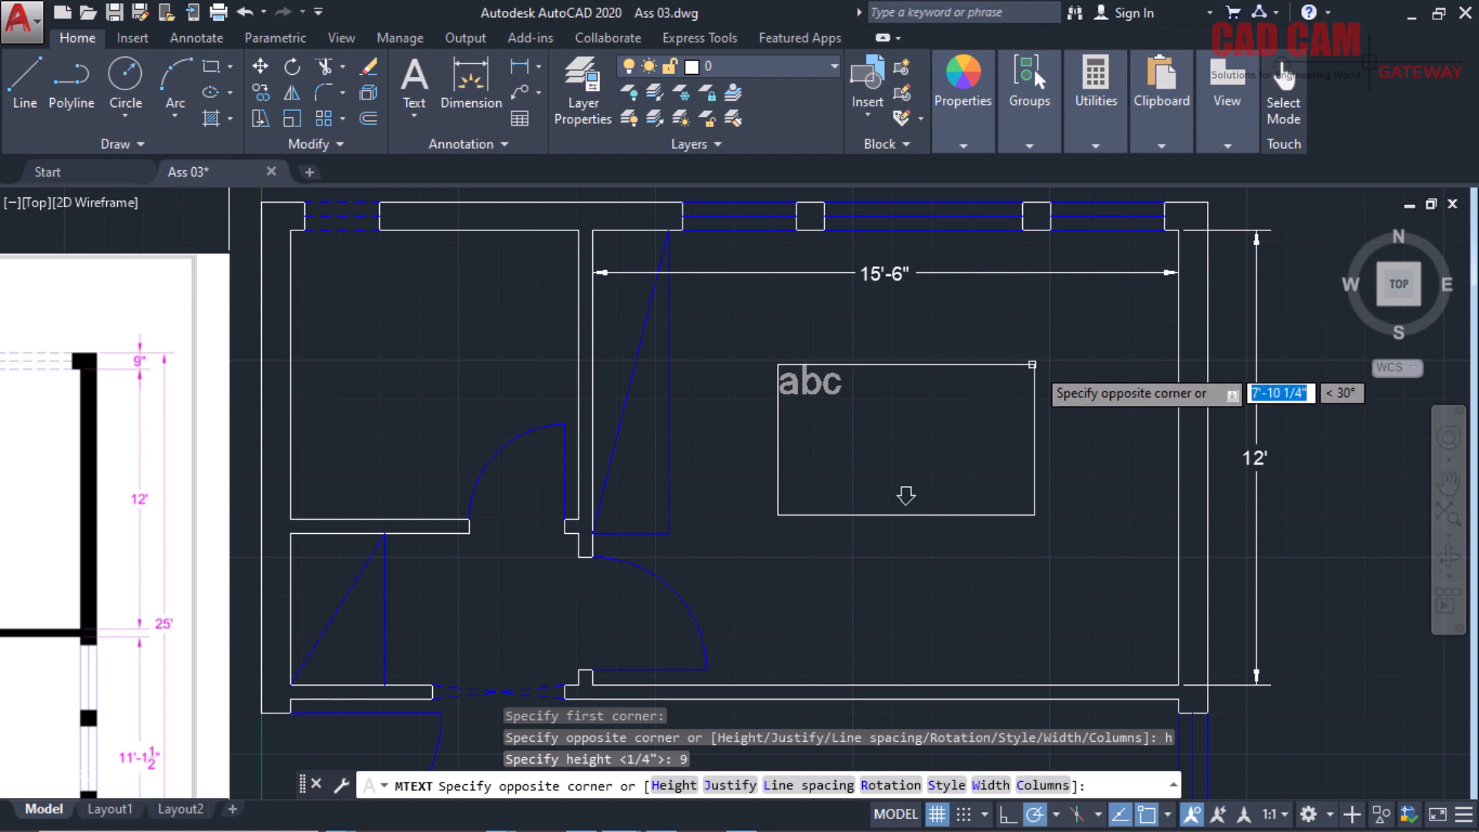
Set the text justification to MC (middle center) and fix the box's opposite corner within the bedroom.
left_click(728, 785)
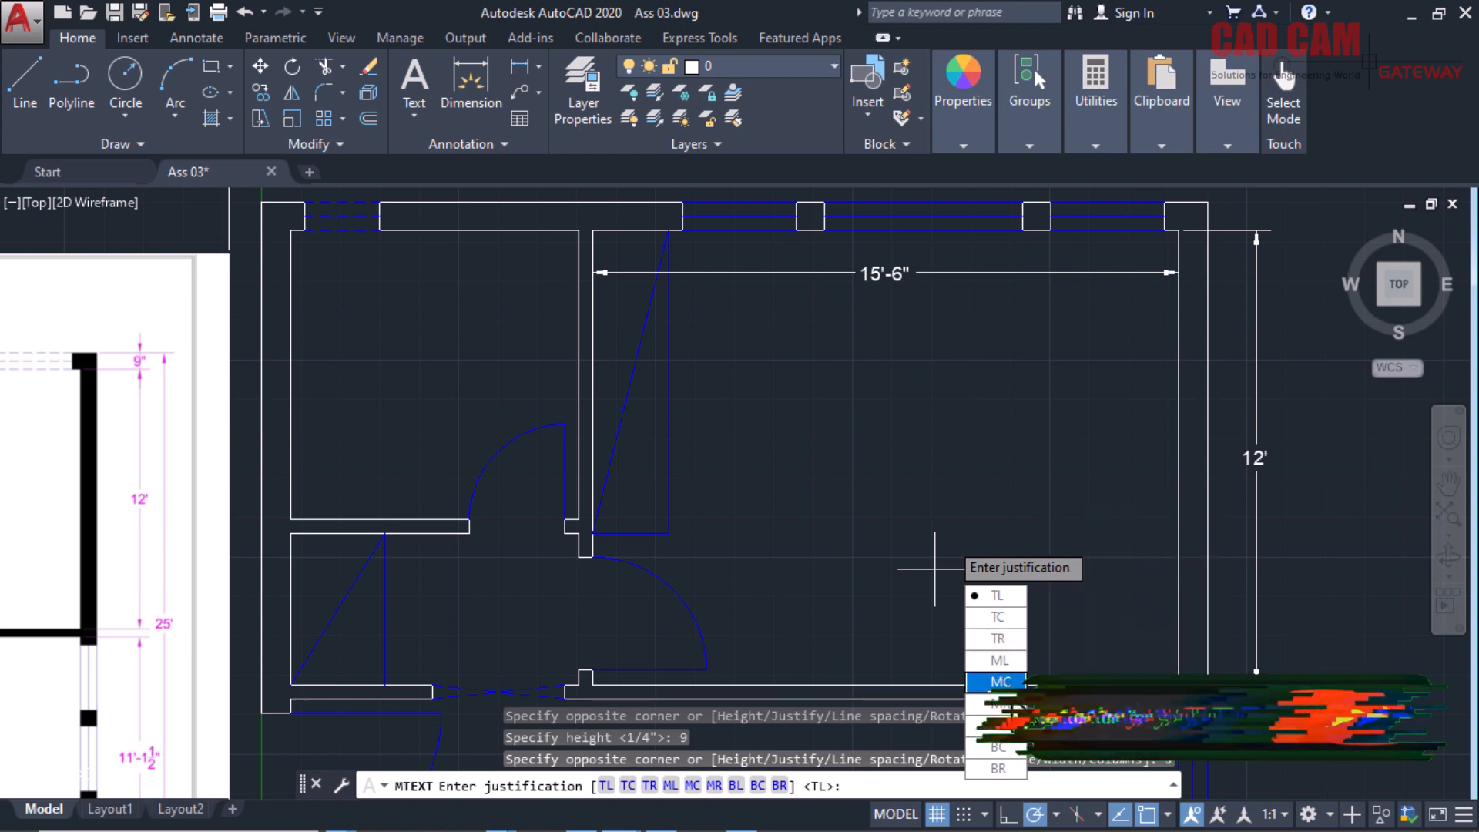
left_click(1000, 682)
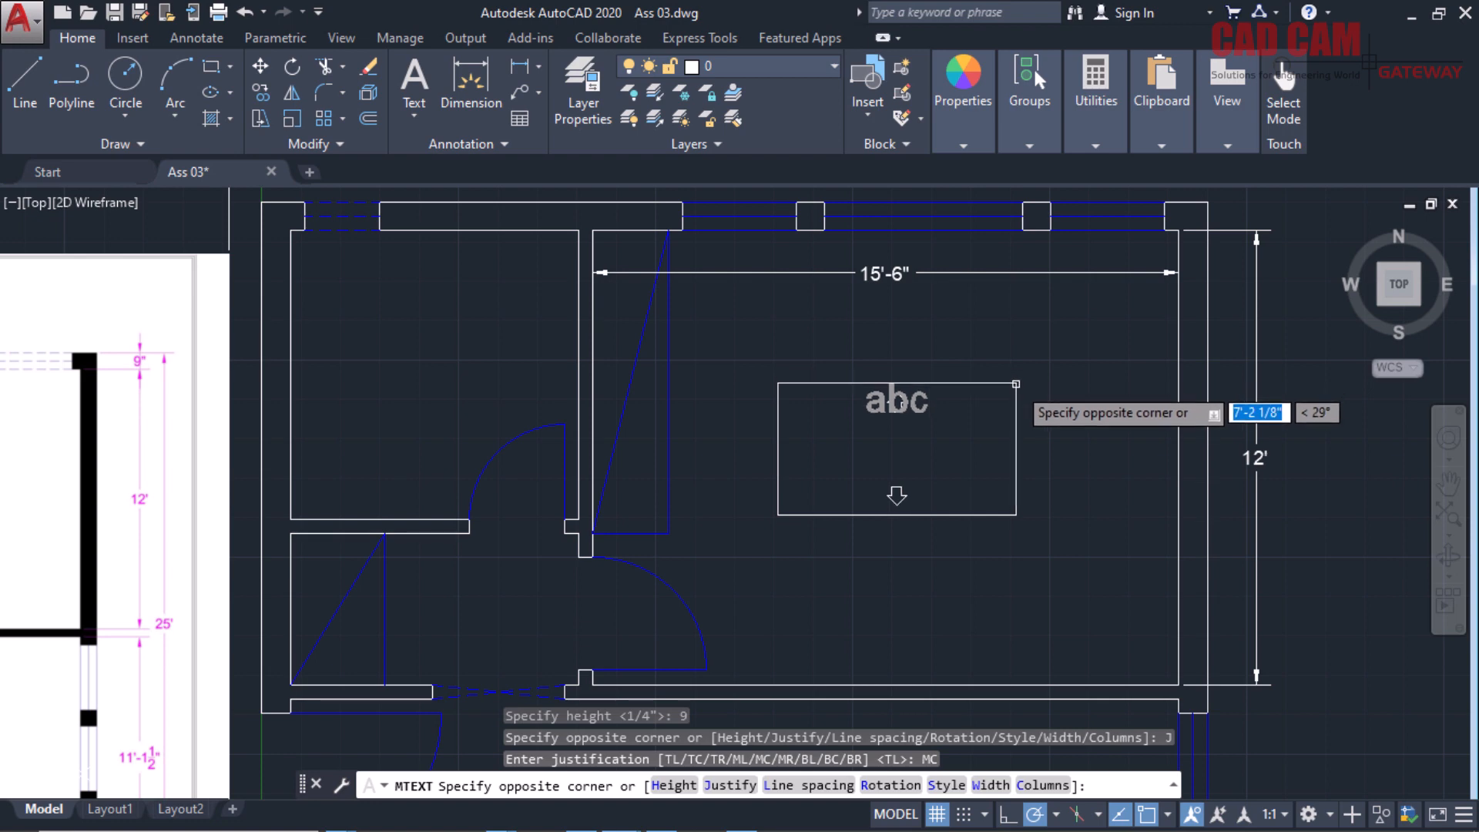
left_click(1011, 394)
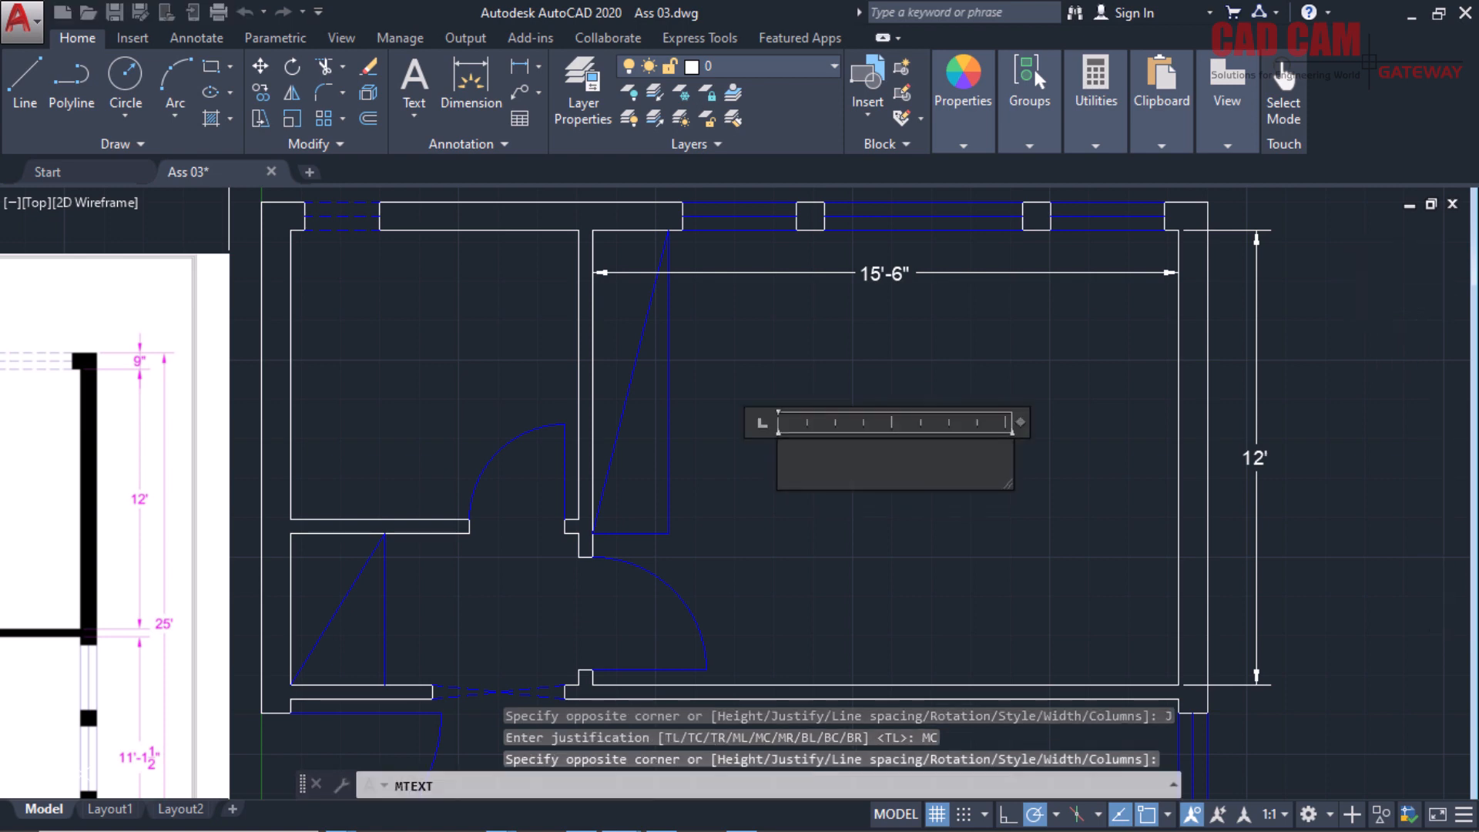
Enter the bedroom label as two lines, BED and 15'-6"x12'-0", and finish the multiline text.
type("BED")
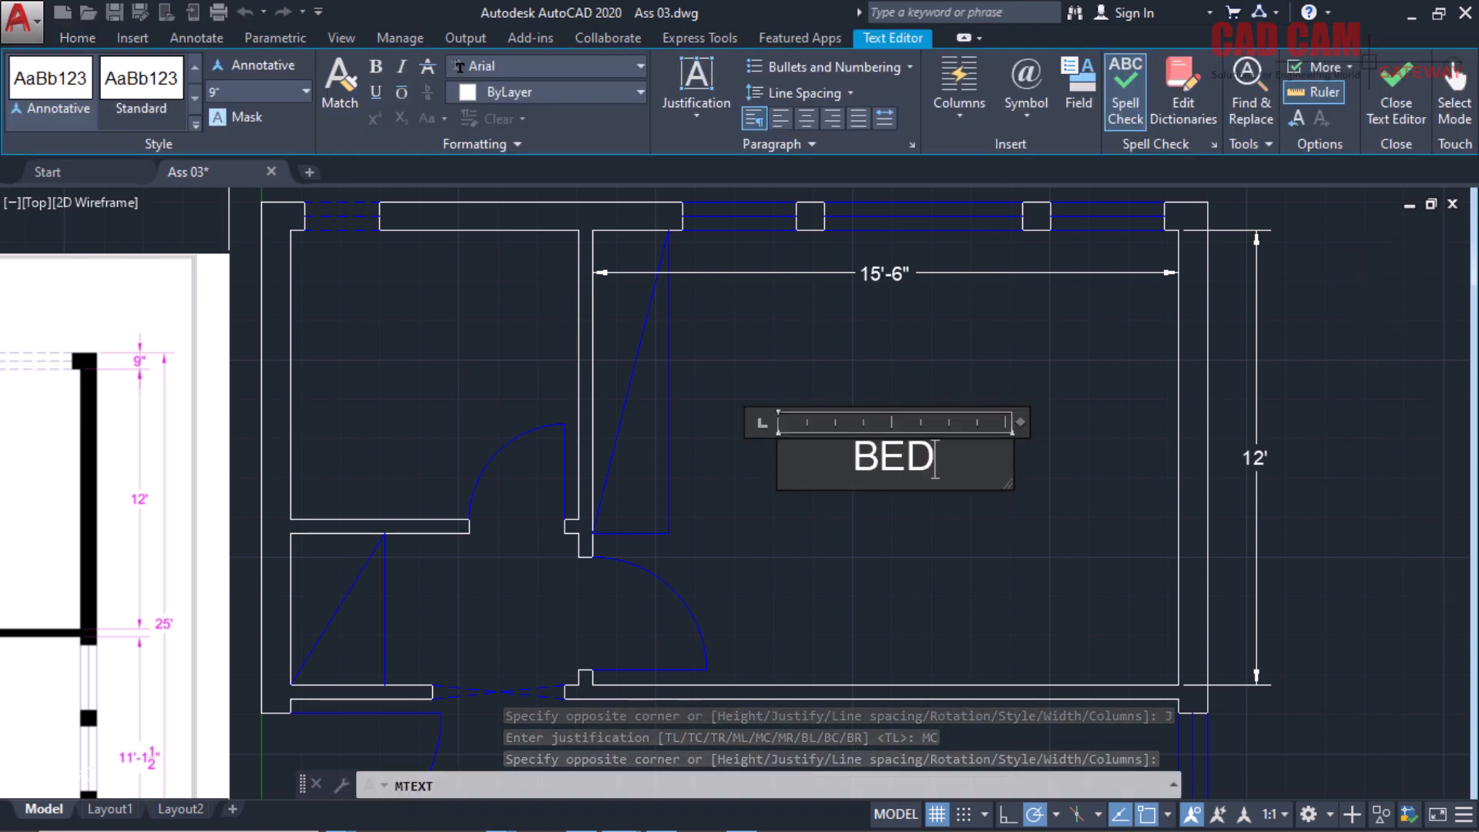
key("Return")
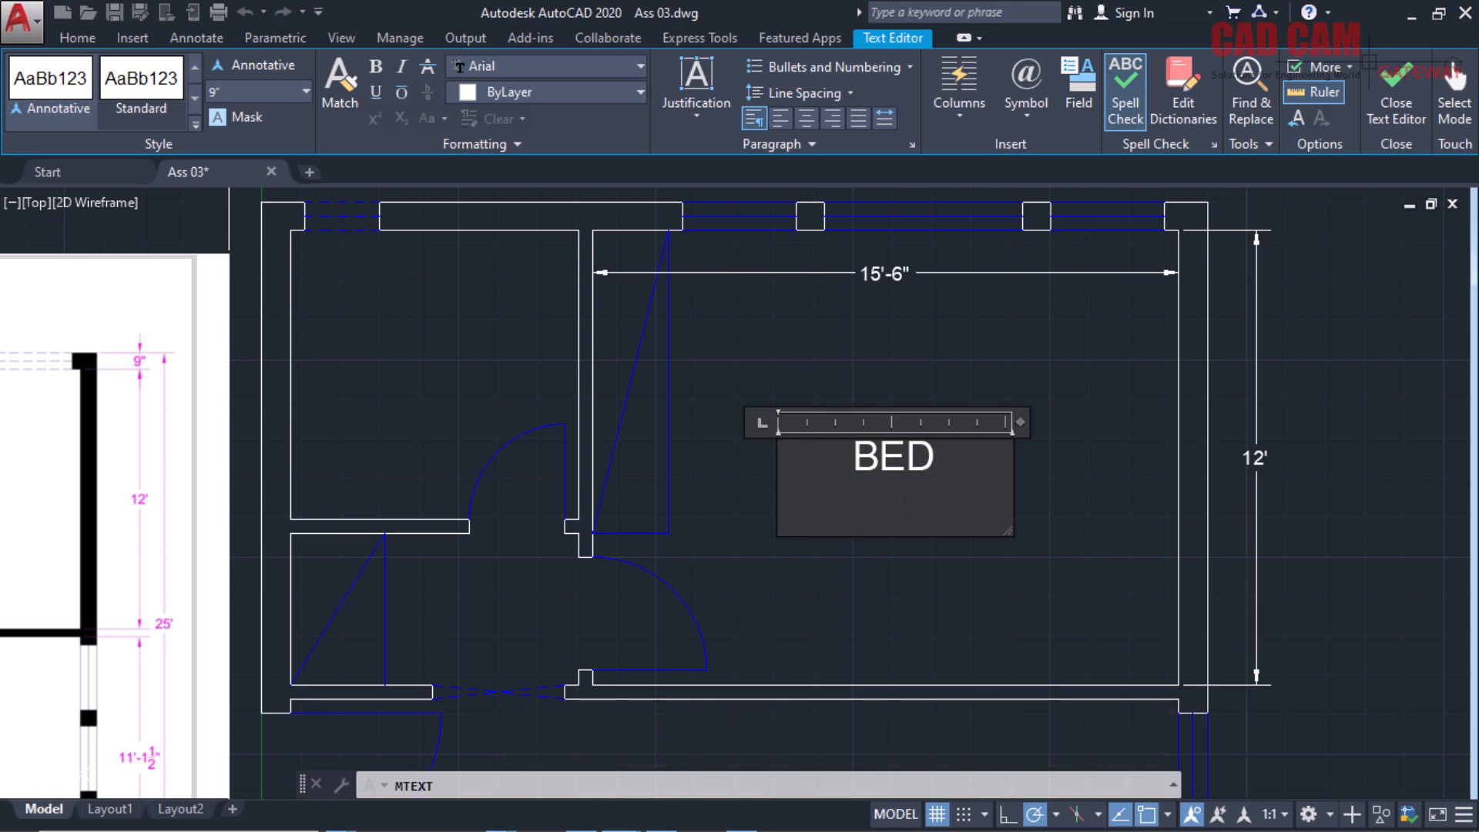
type("16")
key("BackSpace")
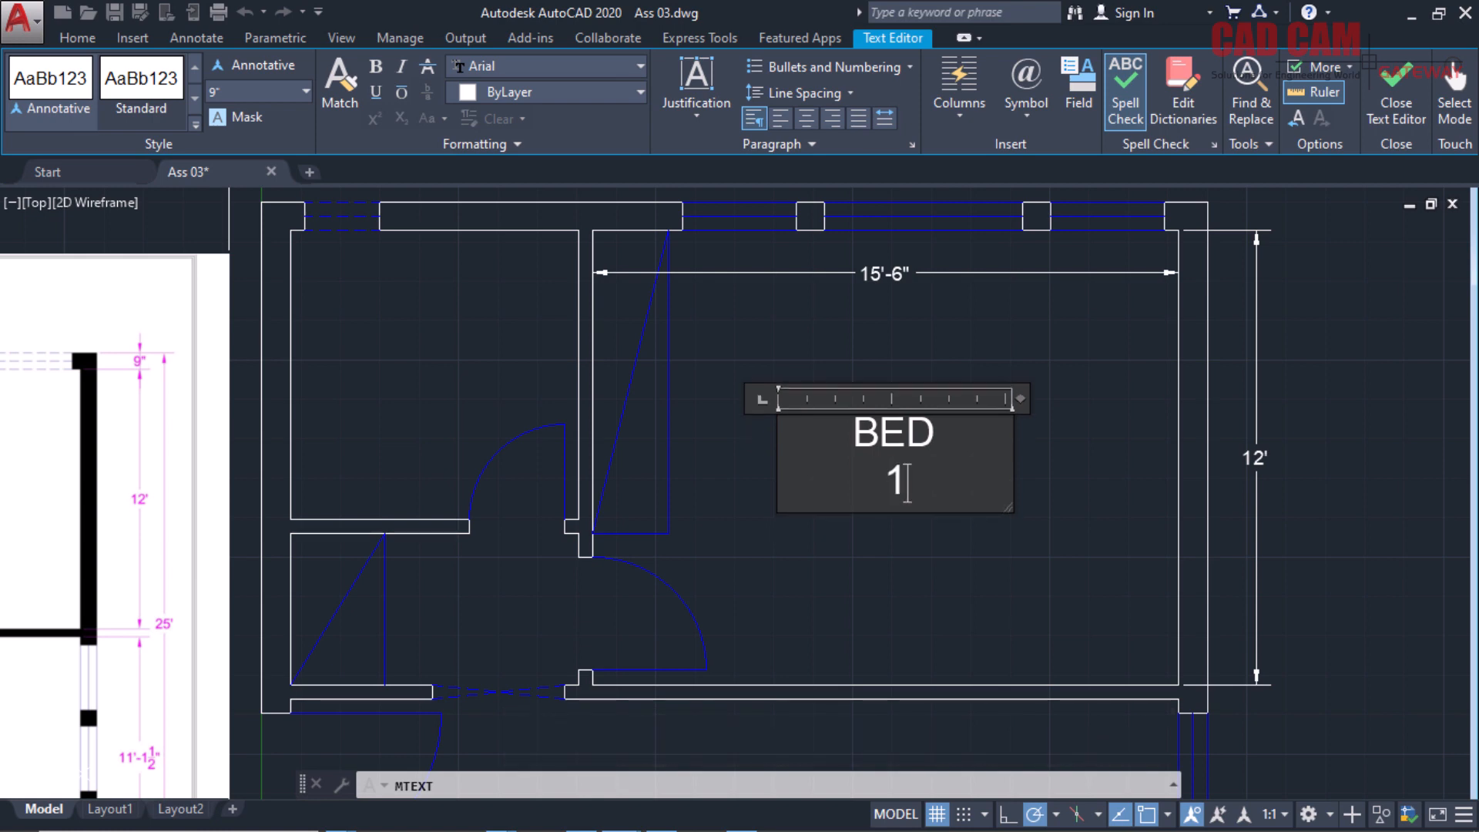
type("5'")
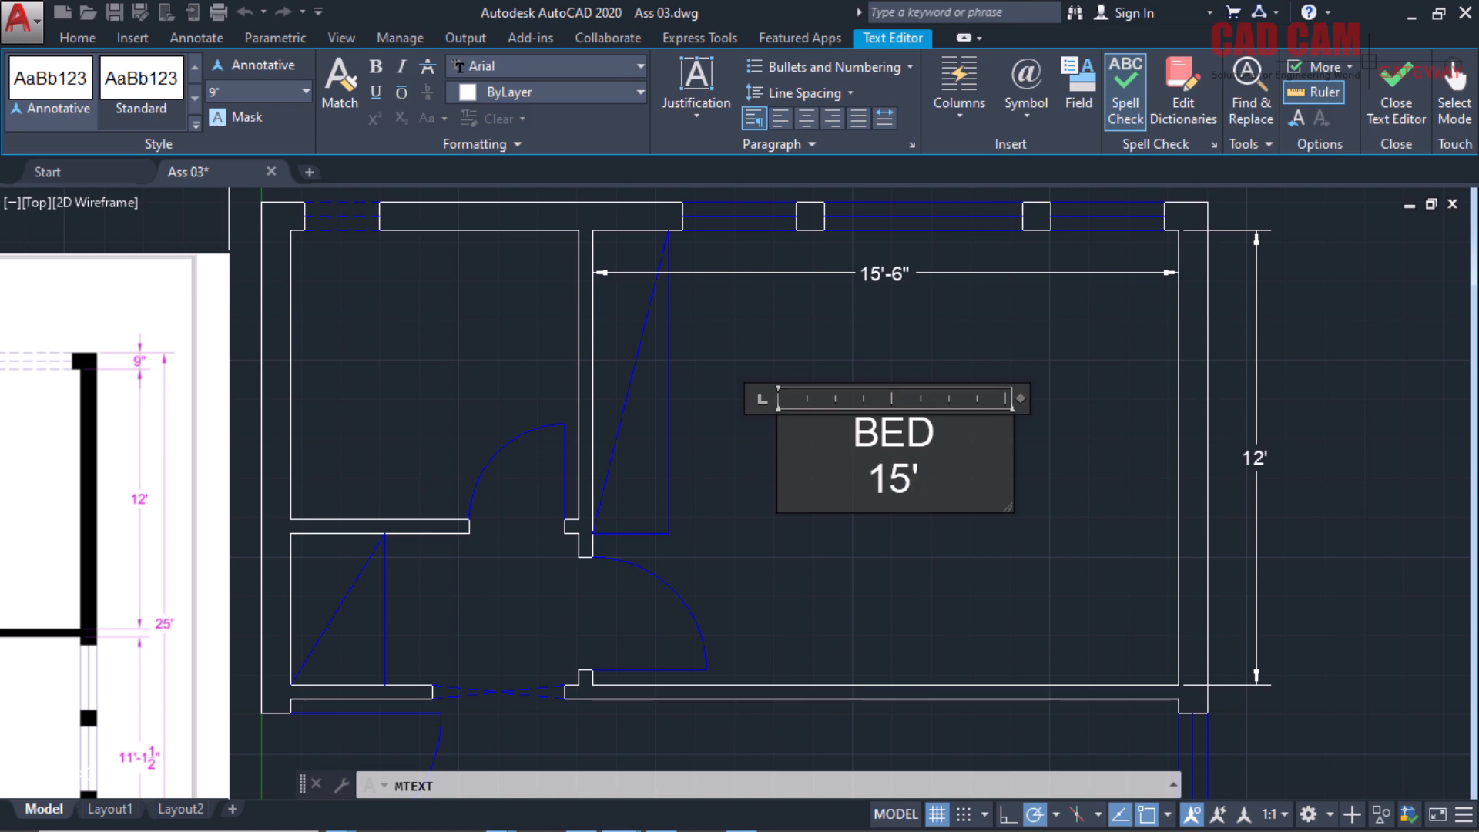
type("-")
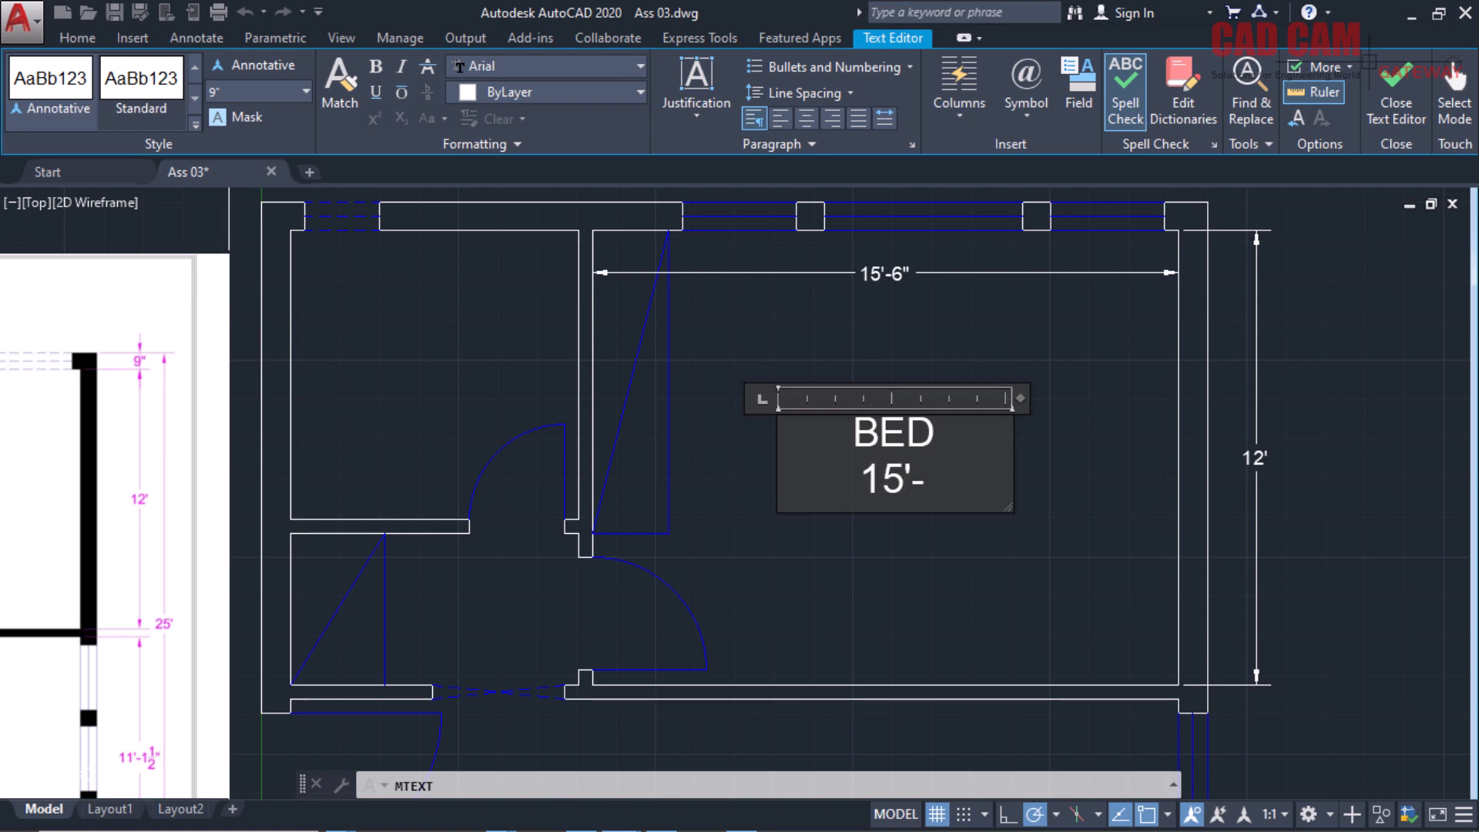
type("6\"")
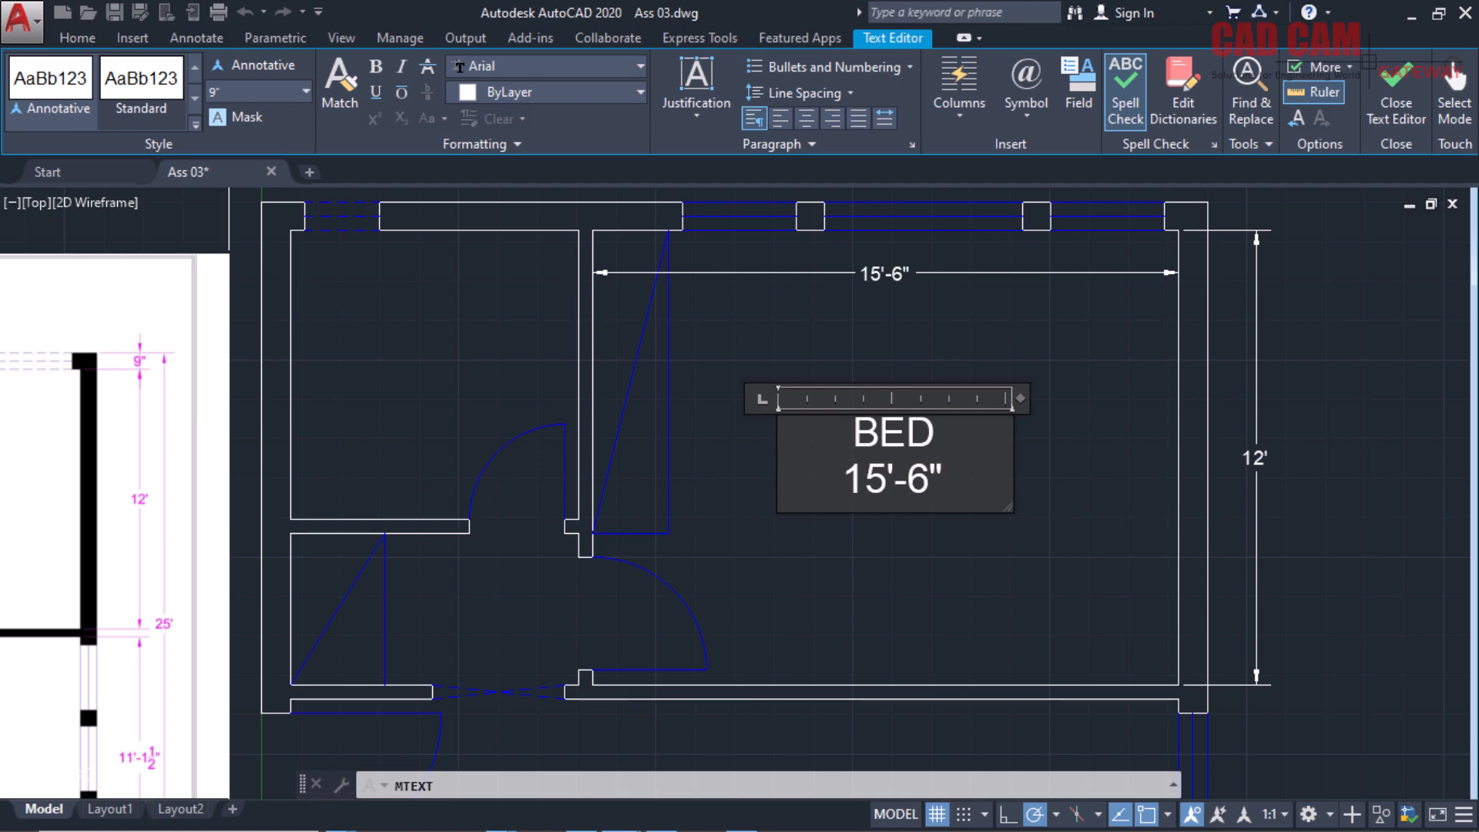
type("x")
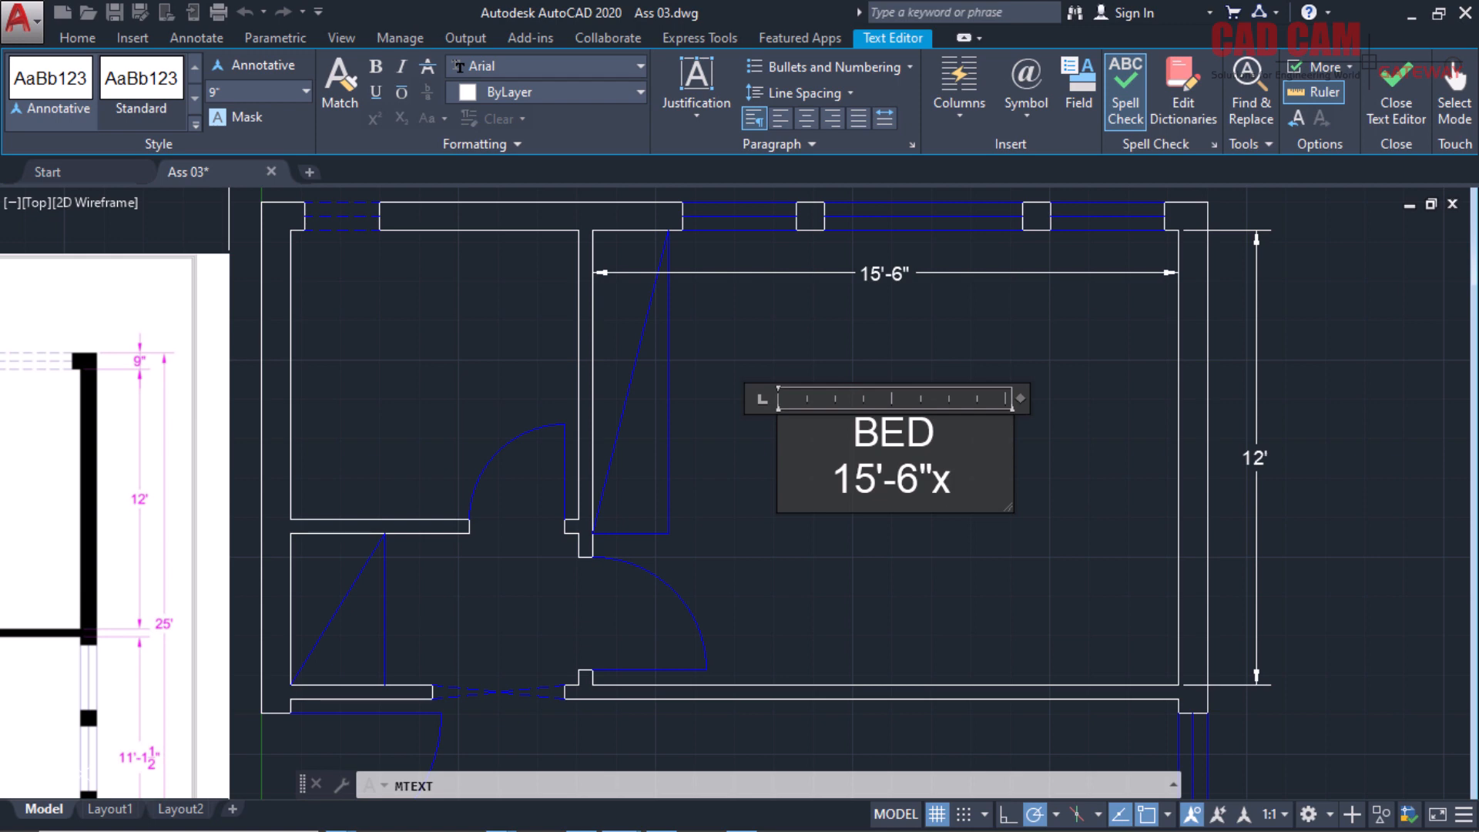
type("12")
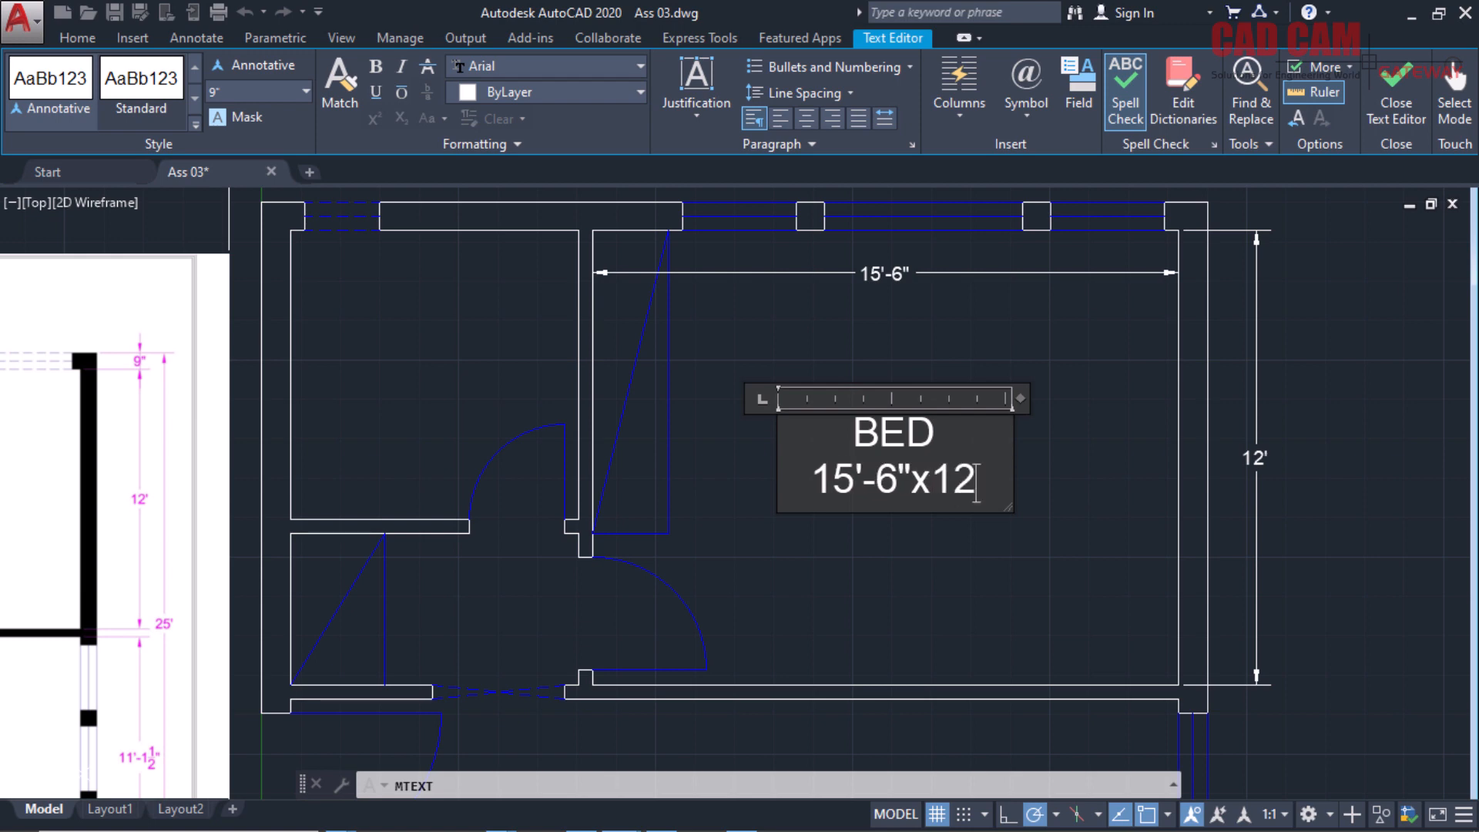
type("'")
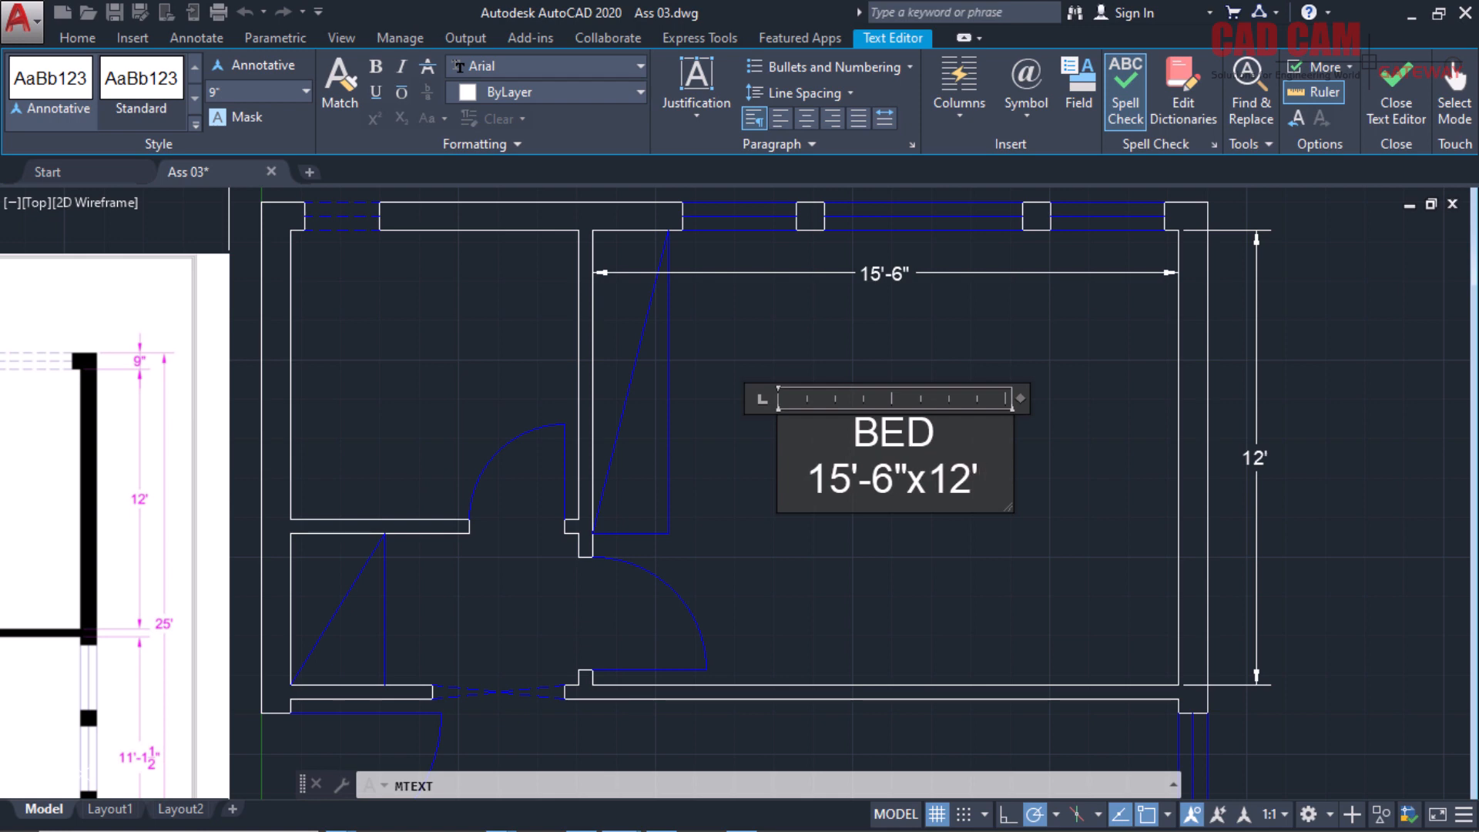
type("-0")
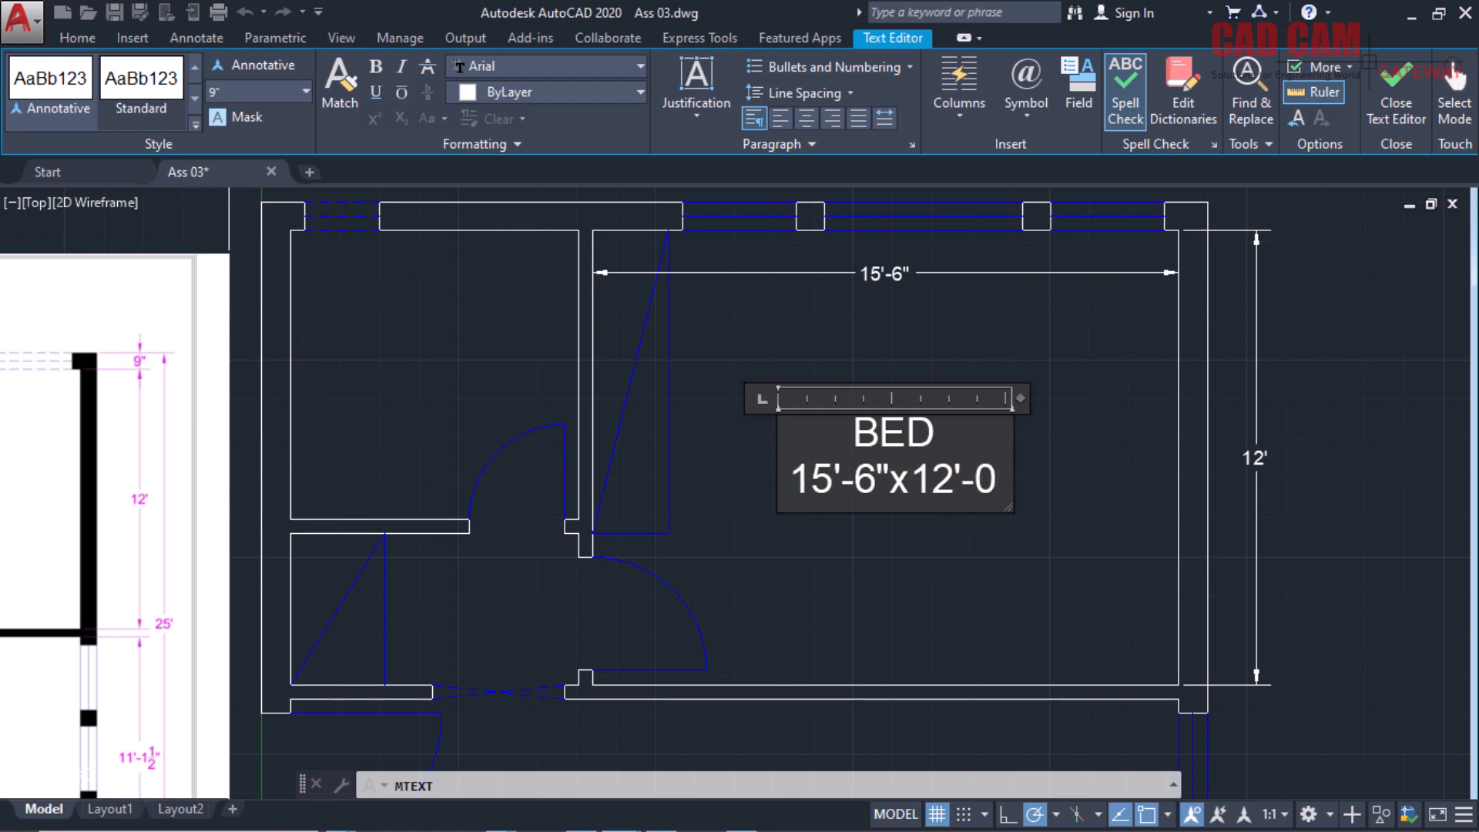
type("\"")
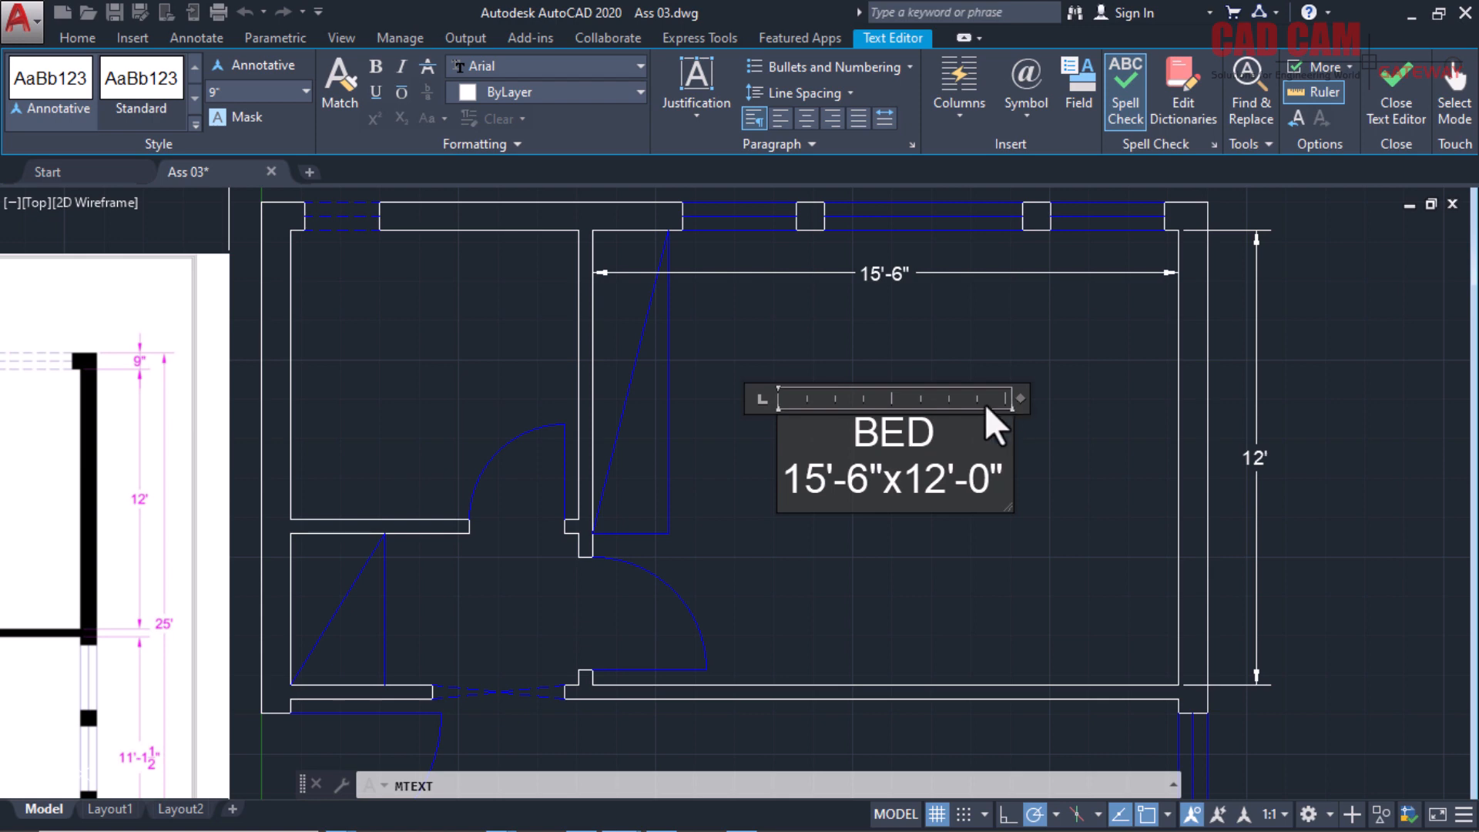
left_click(1066, 427)
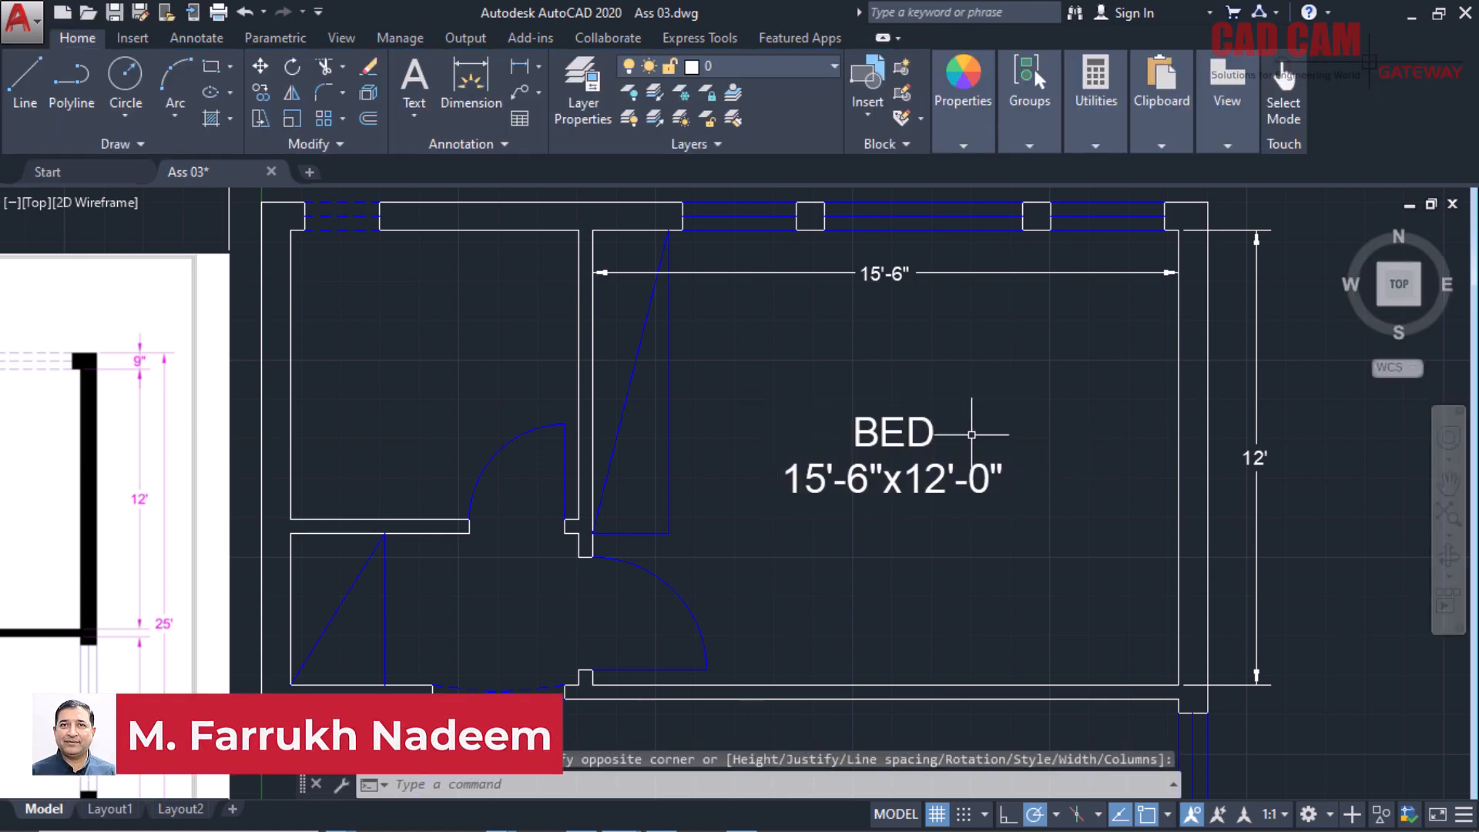
Select the bedroom label to inspect its grips, and clear the selection.
left_click(929, 427)
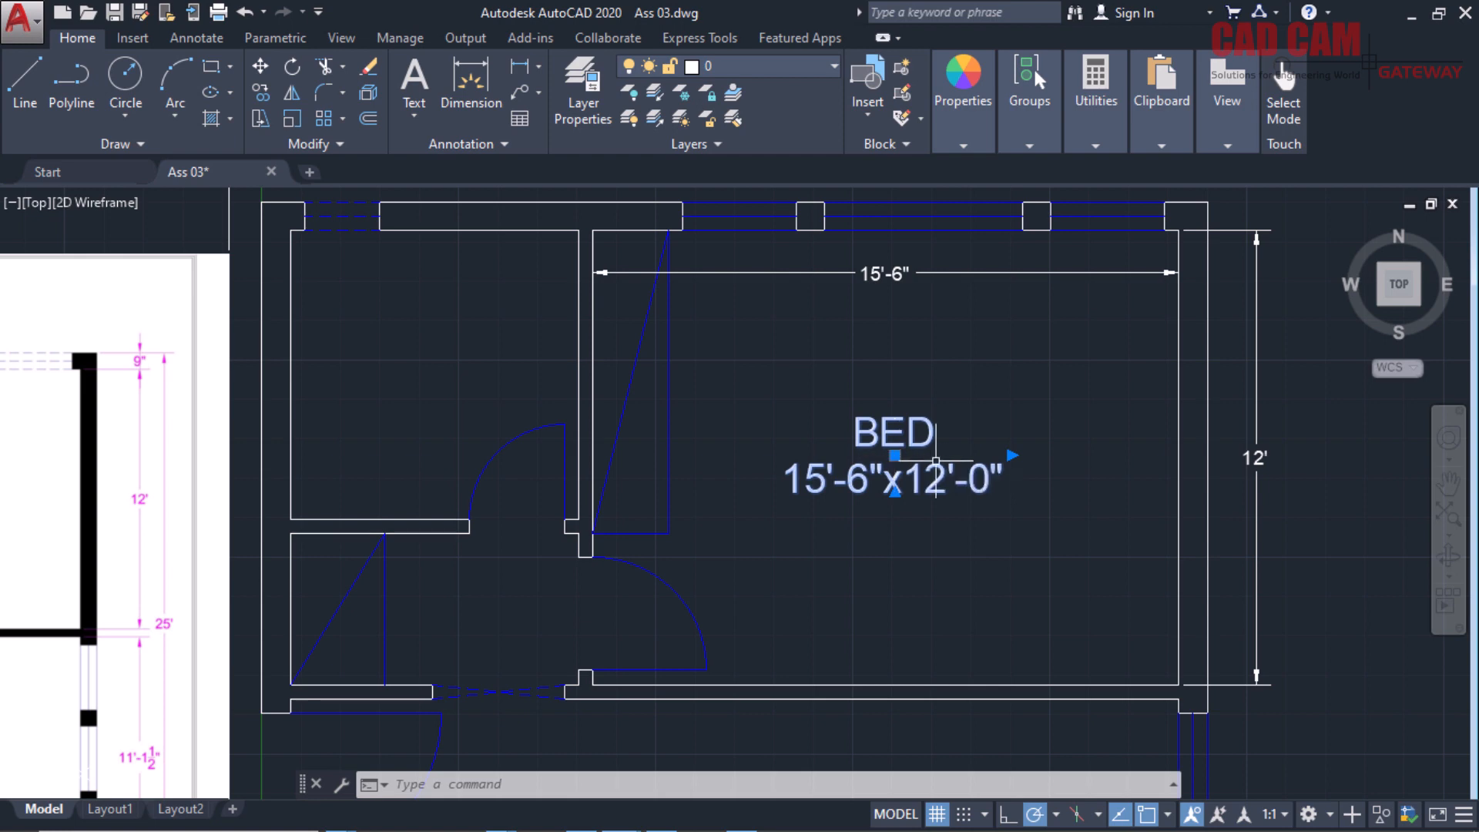
scroll(828, 462, "down", 2)
key("Escape")
key("Escape")
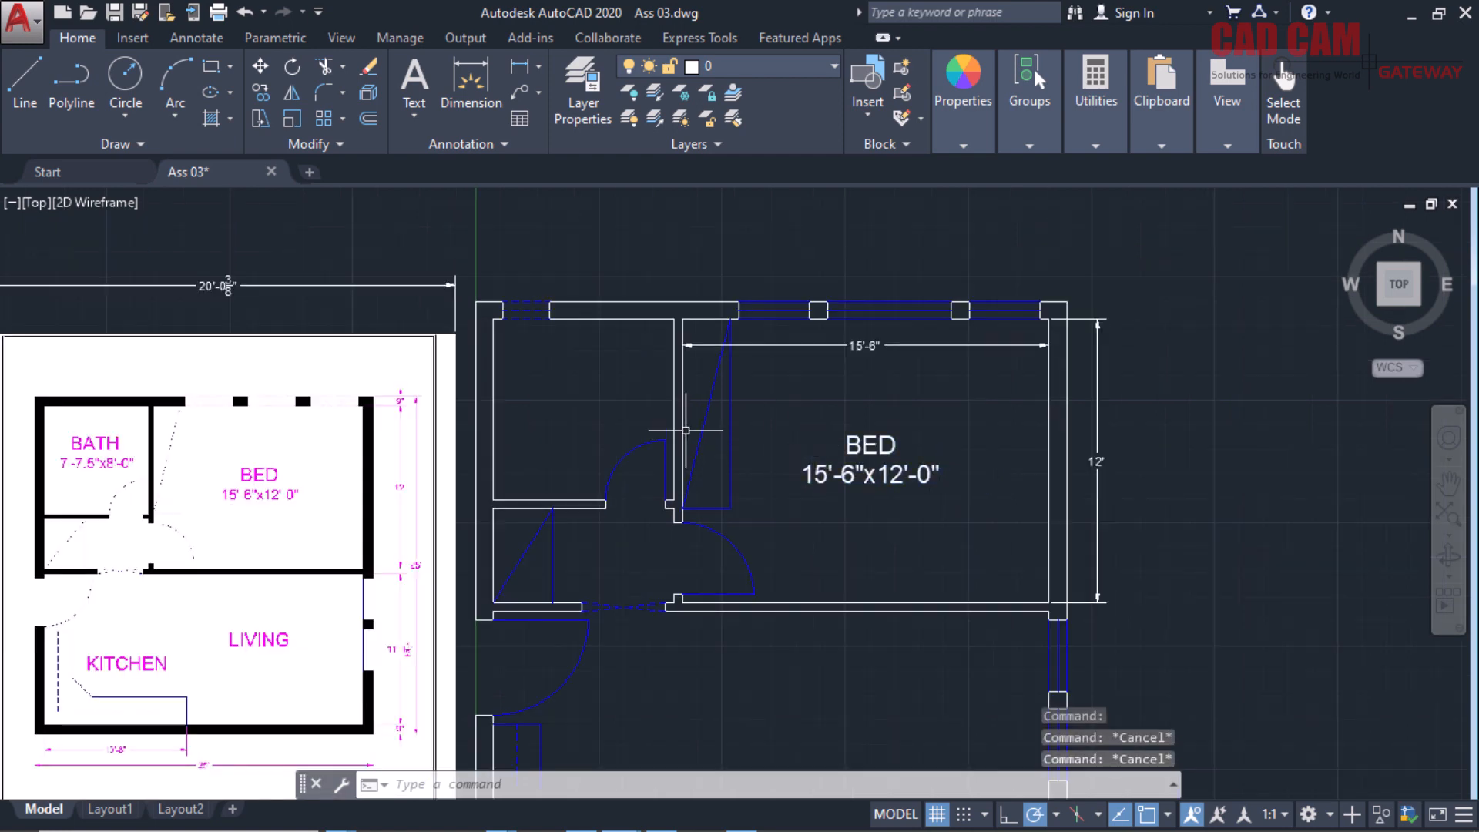
Draw a rectangle about 7'-3" by 3'-1" in the empty area beside the bedroom's outer wall.
scroll(663, 412, "down", 2)
scroll(964, 484, "up", 2)
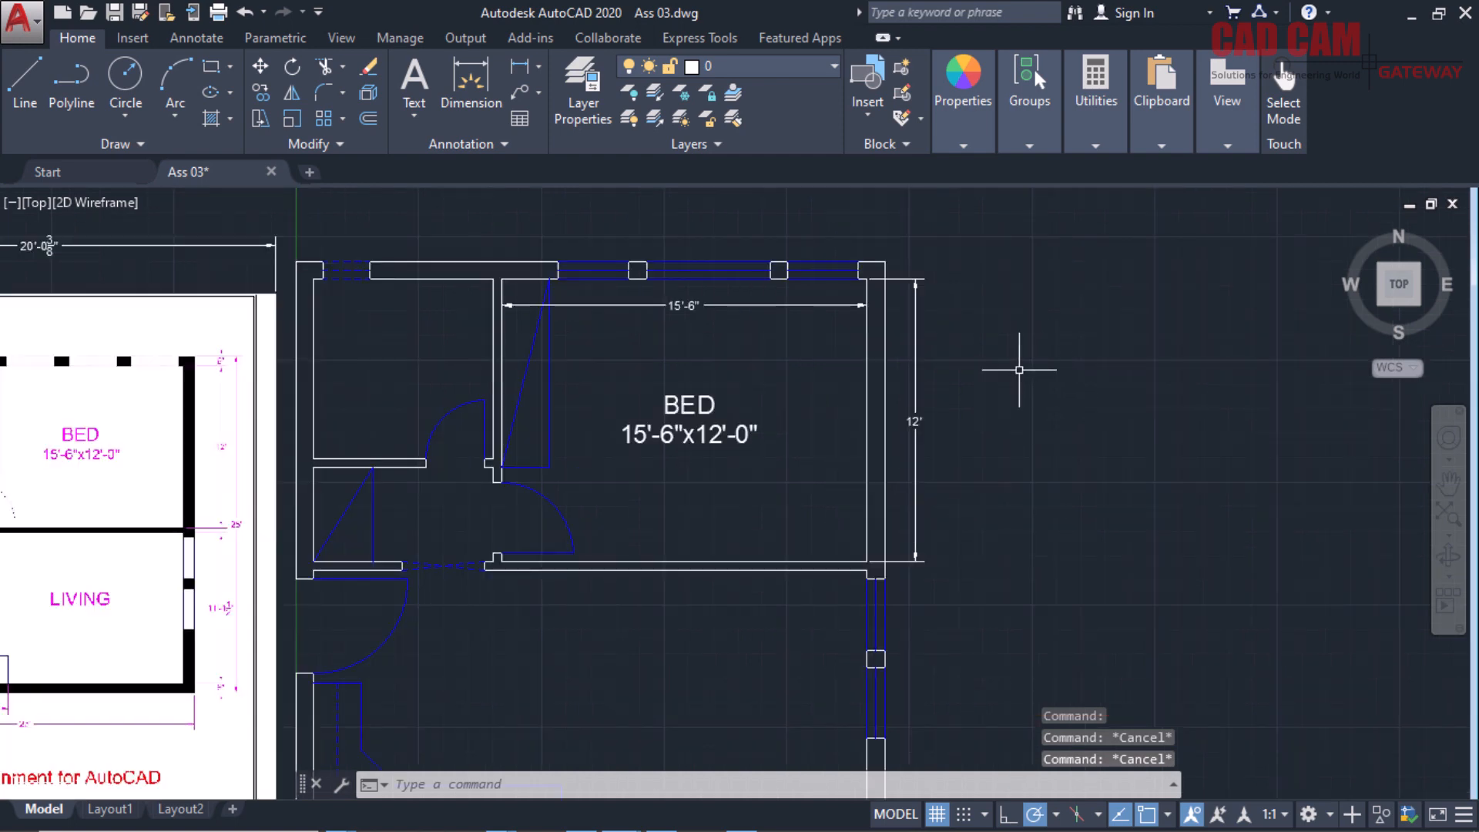
type("rec")
key("Return")
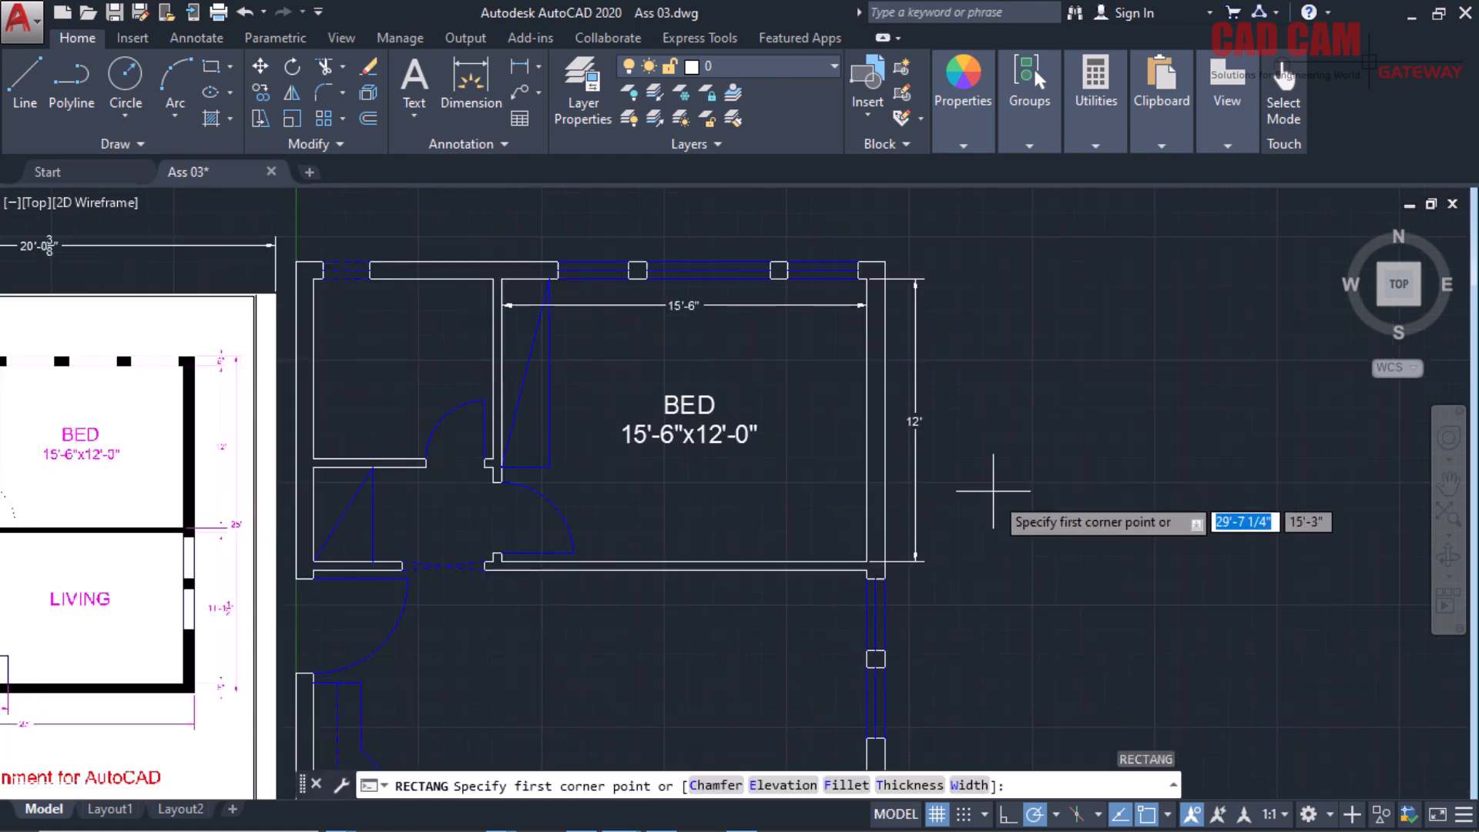
left_click(984, 485)
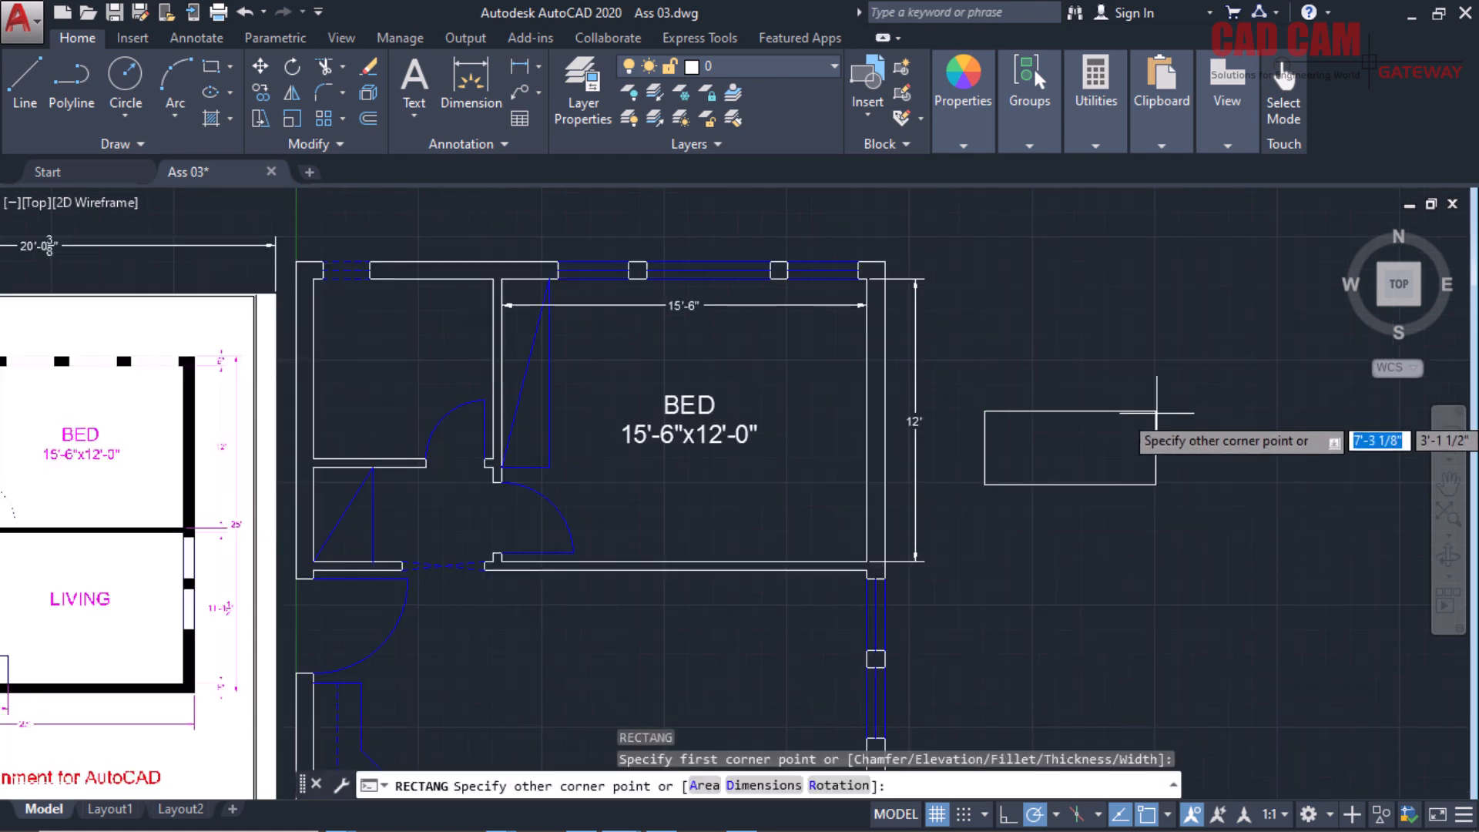
left_click(1152, 411)
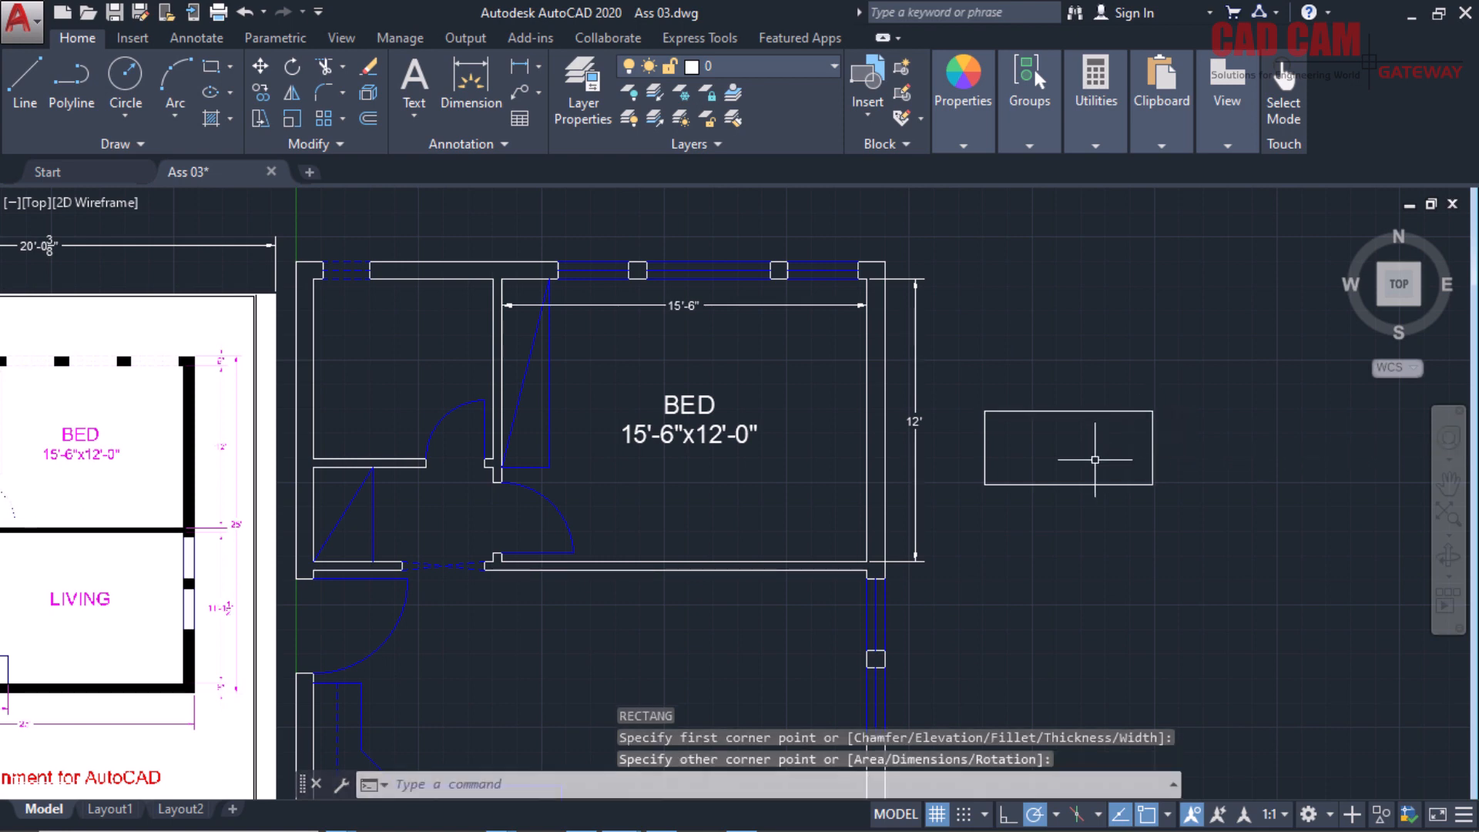
Copy the rectangle twice below itself, and copy all three sideways to form a grid of two columns and three rows.
type("co")
key("Return")
left_click(1129, 485)
key("Return")
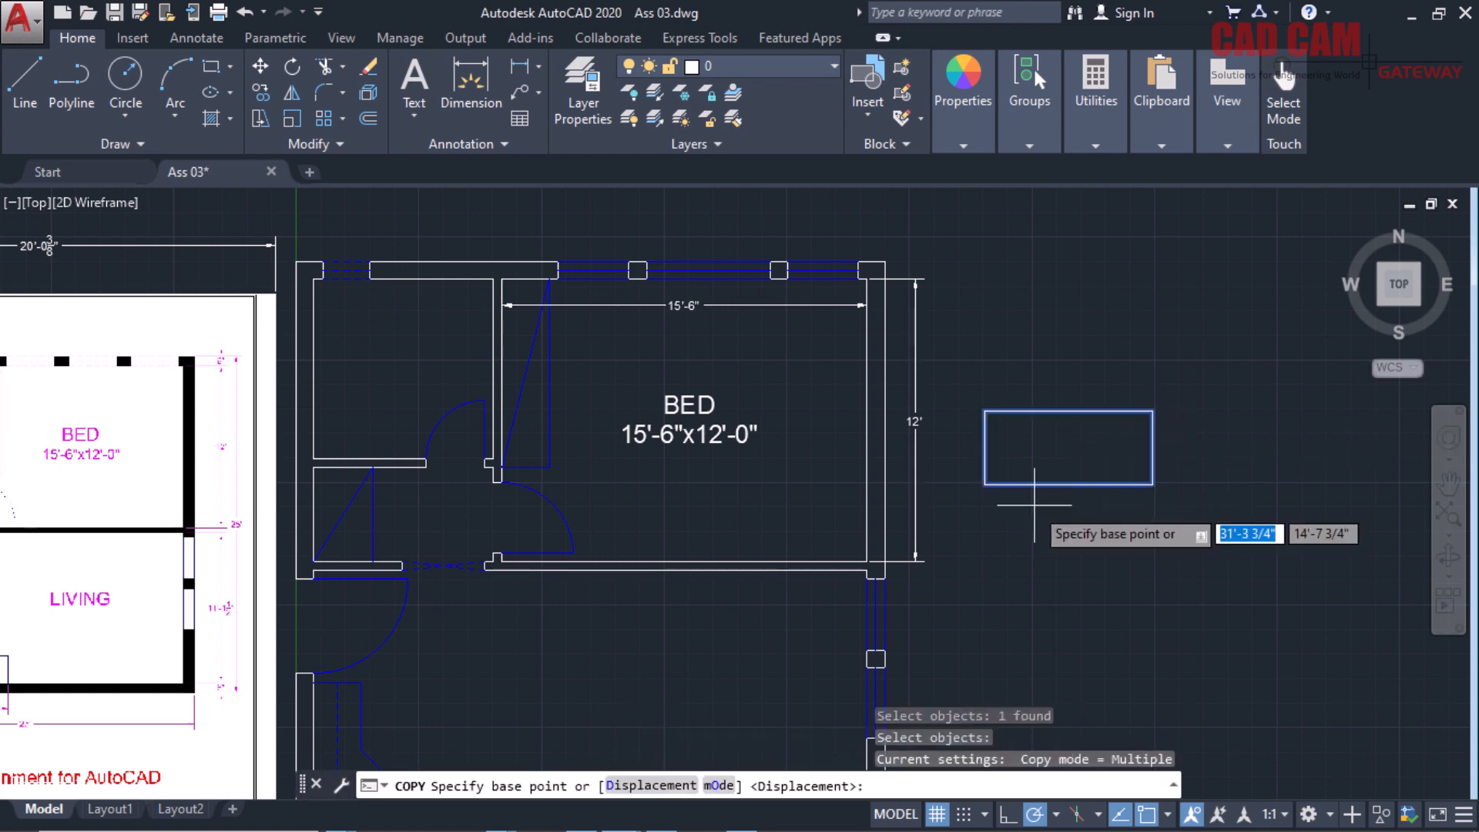
left_click(1189, 423)
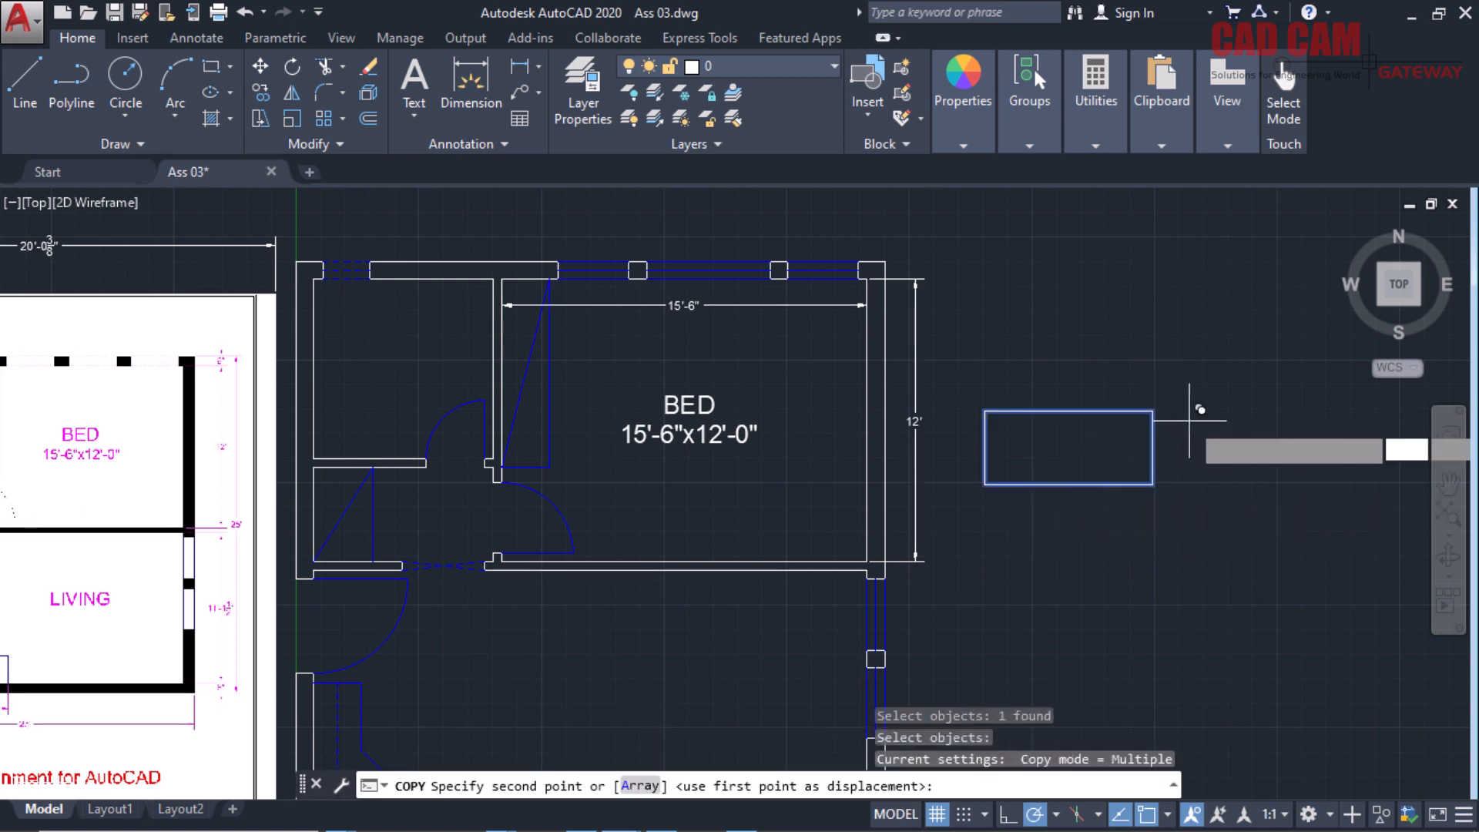
left_click(1189, 512)
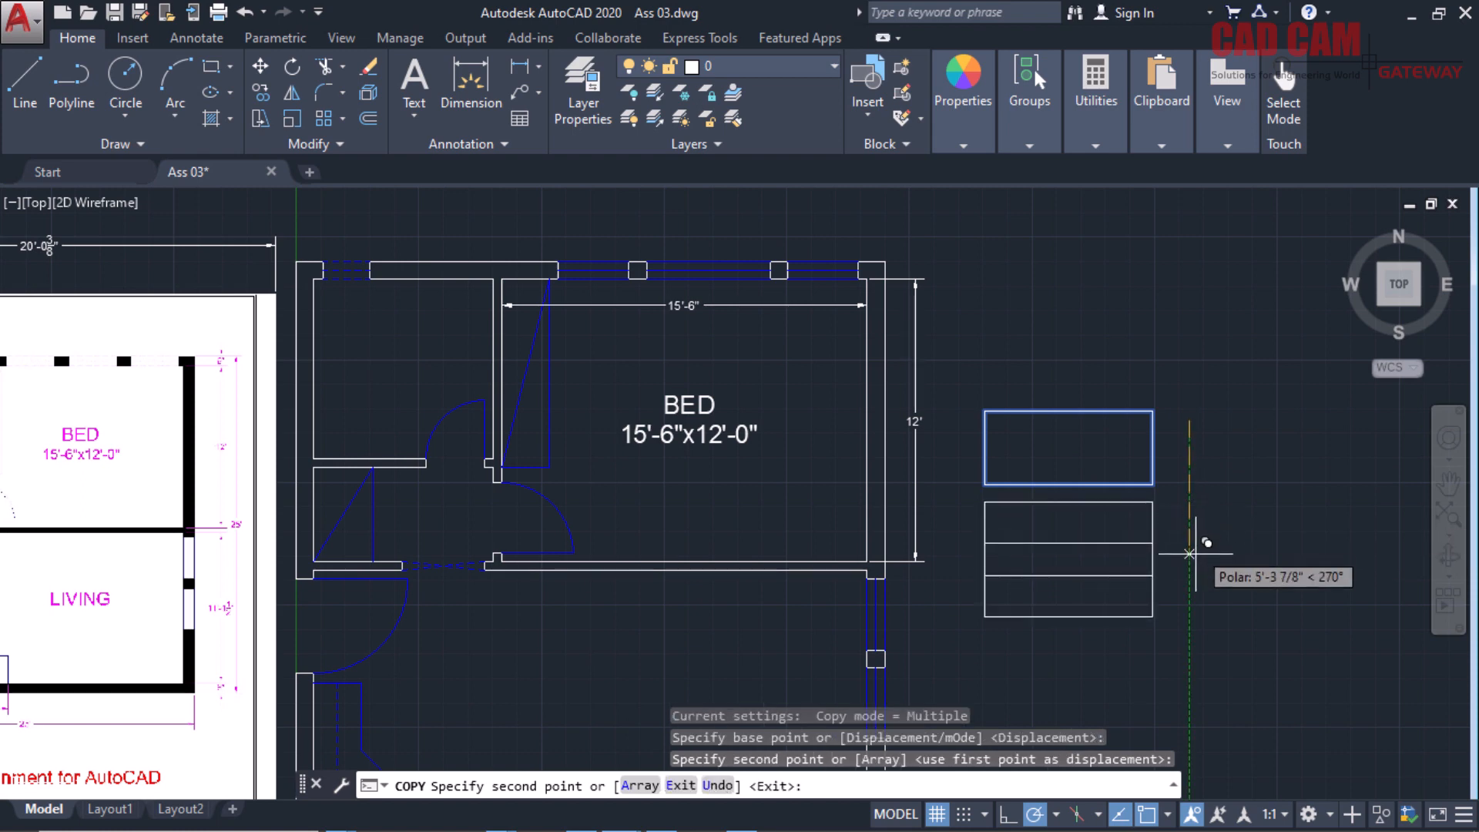
left_click(1189, 598)
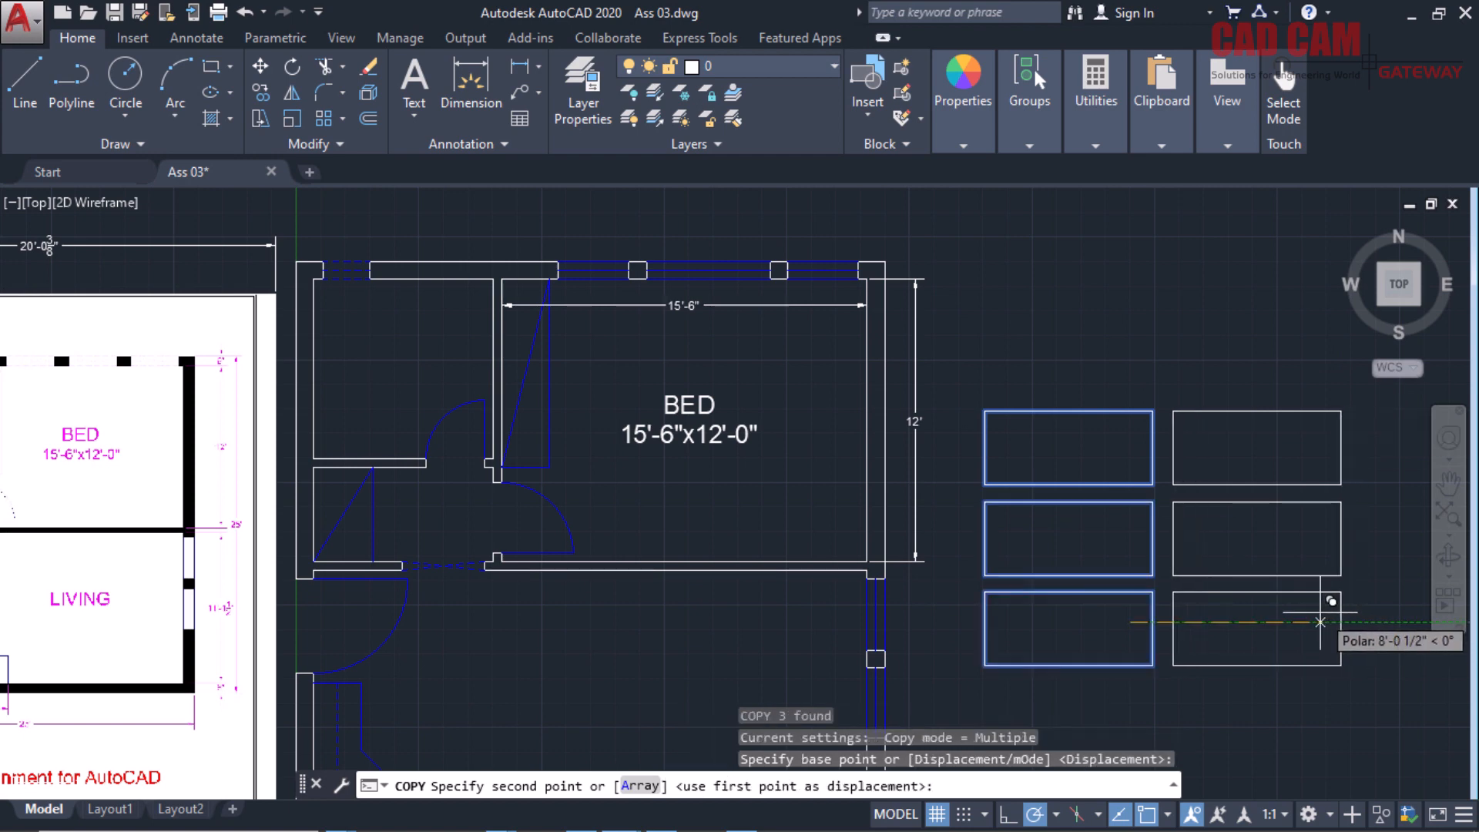
left_click(1324, 639)
key("Return")
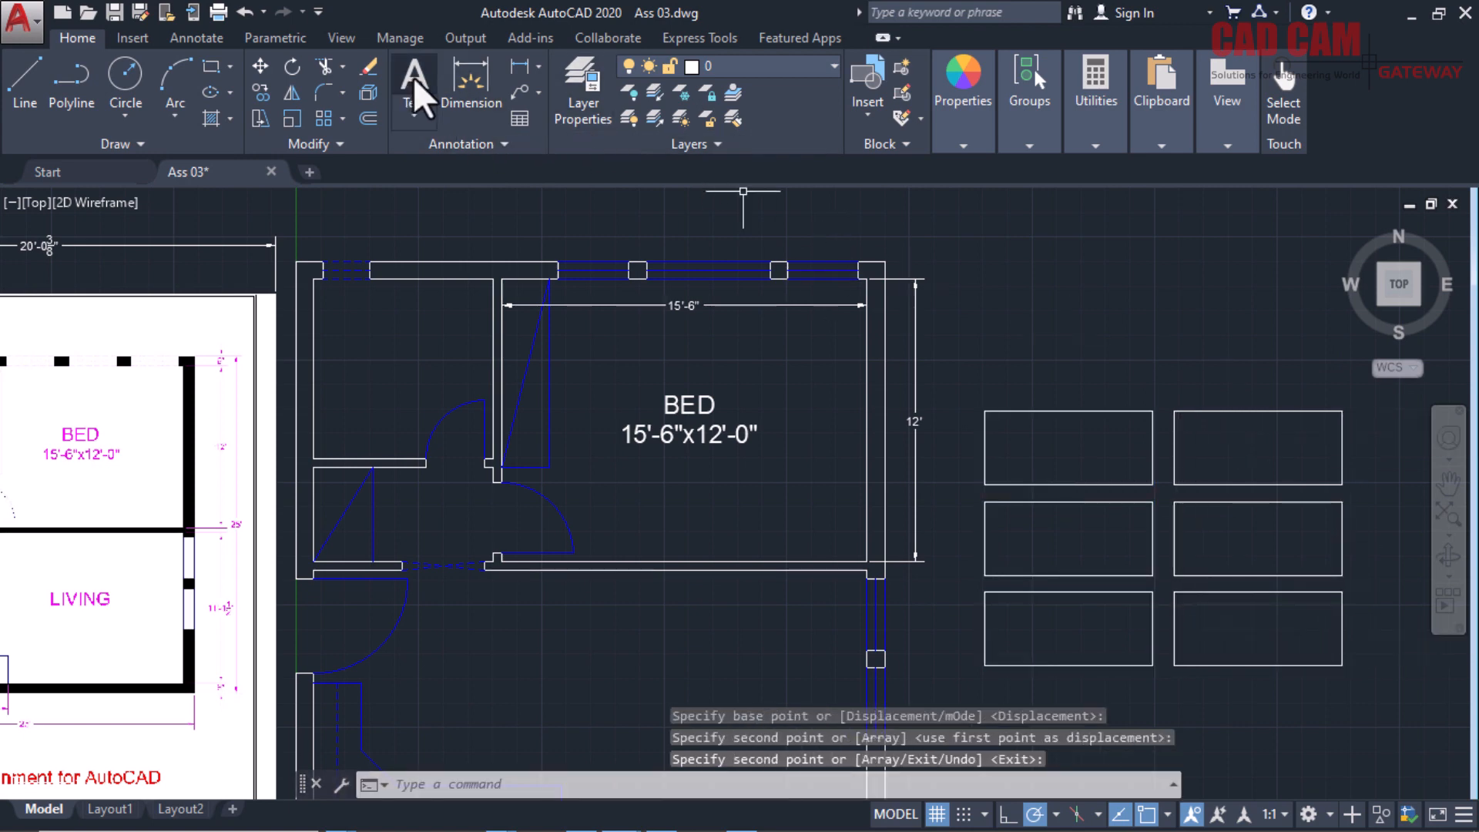
Start a multiline text box spanning the upper-left rectangle of the grid corner to corner, with TL justification.
left_click(415, 114)
left_click(401, 151)
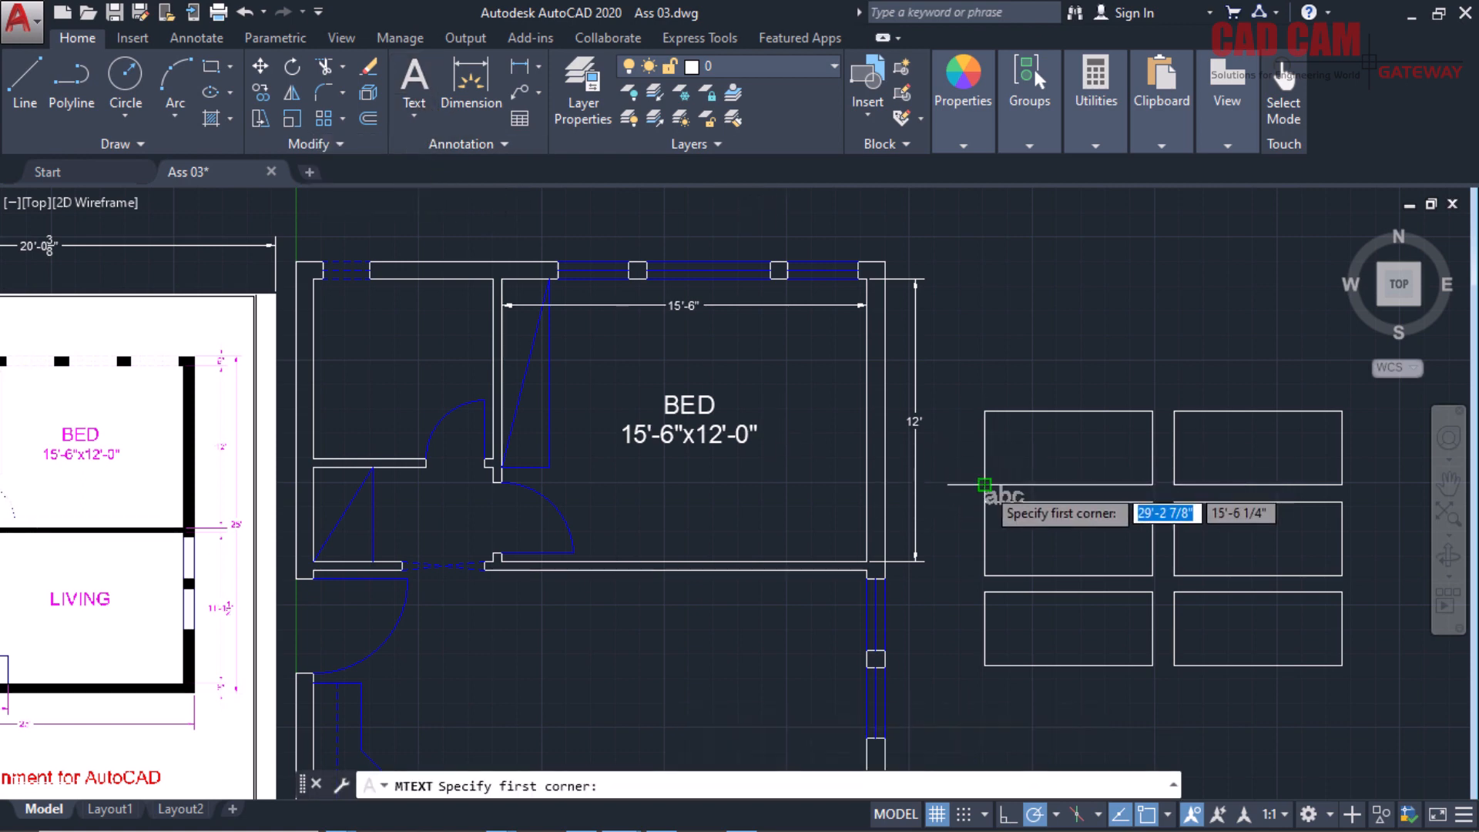
left_click(985, 415)
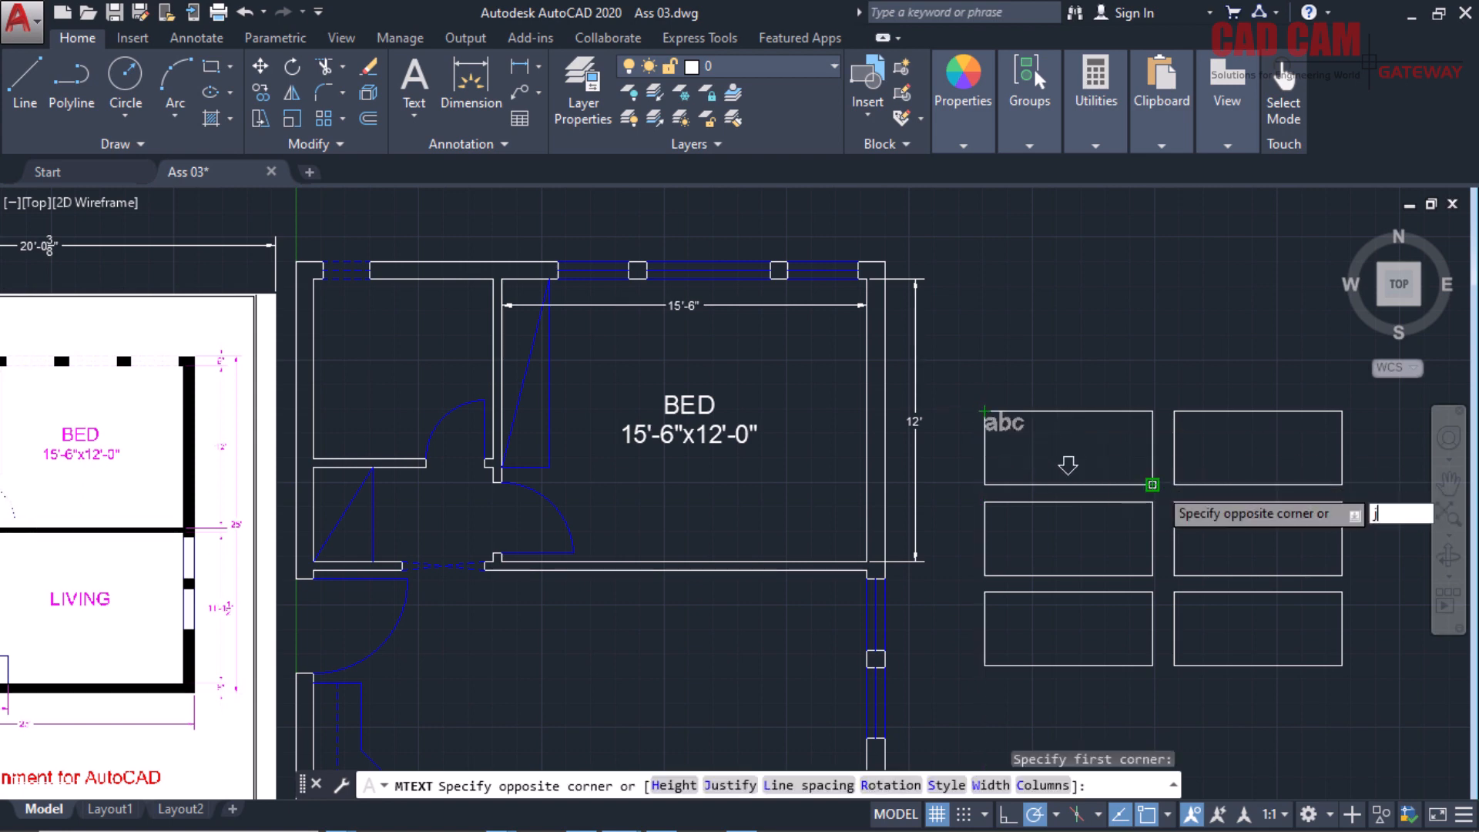
type("j")
key("Return")
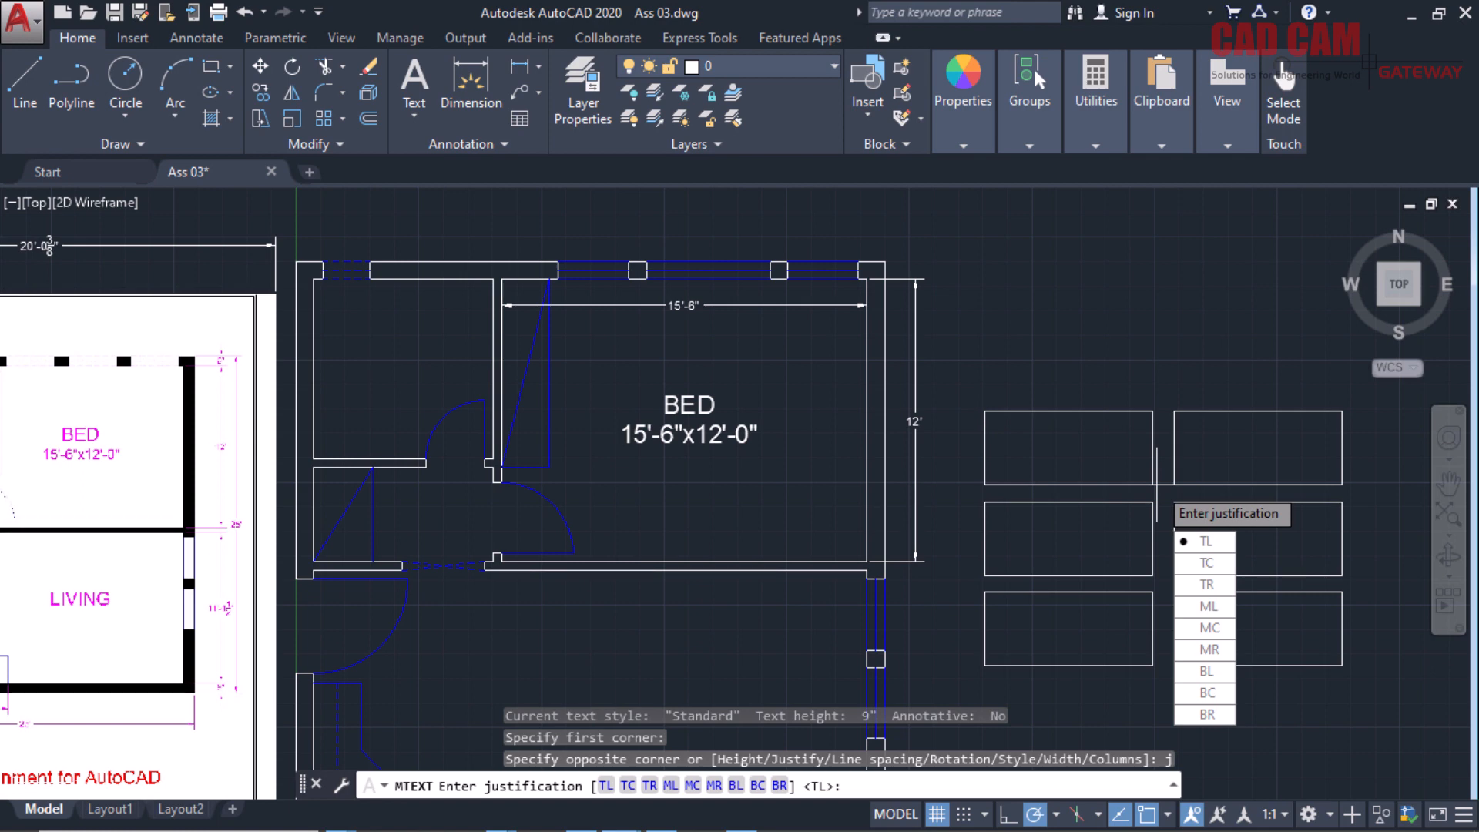
left_click(1202, 541)
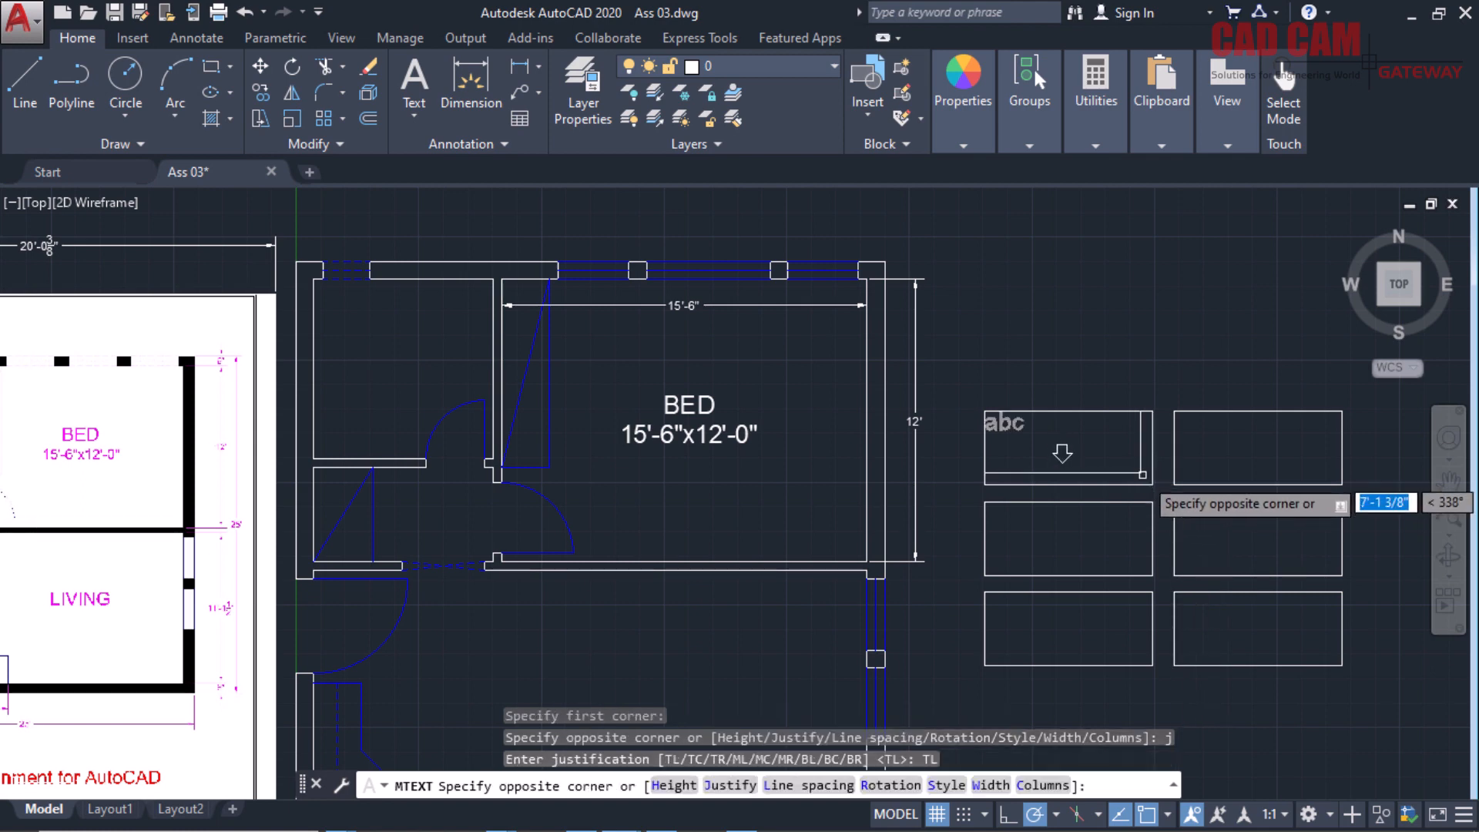
left_click(1152, 484)
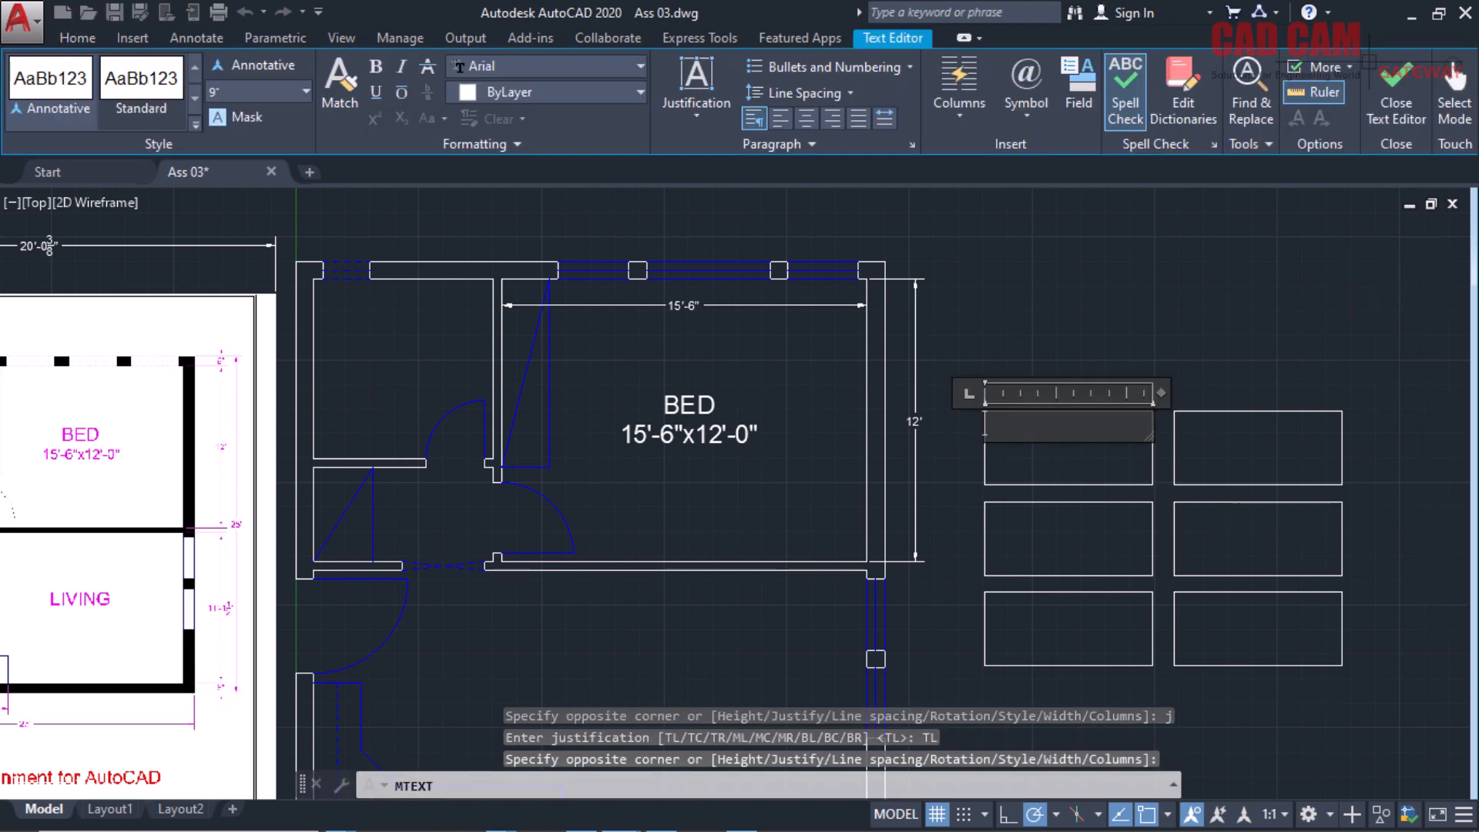
Enter BED and 15'-6"x12'-0" on two lines as the rectangle's sample text, and finish it.
type("BED")
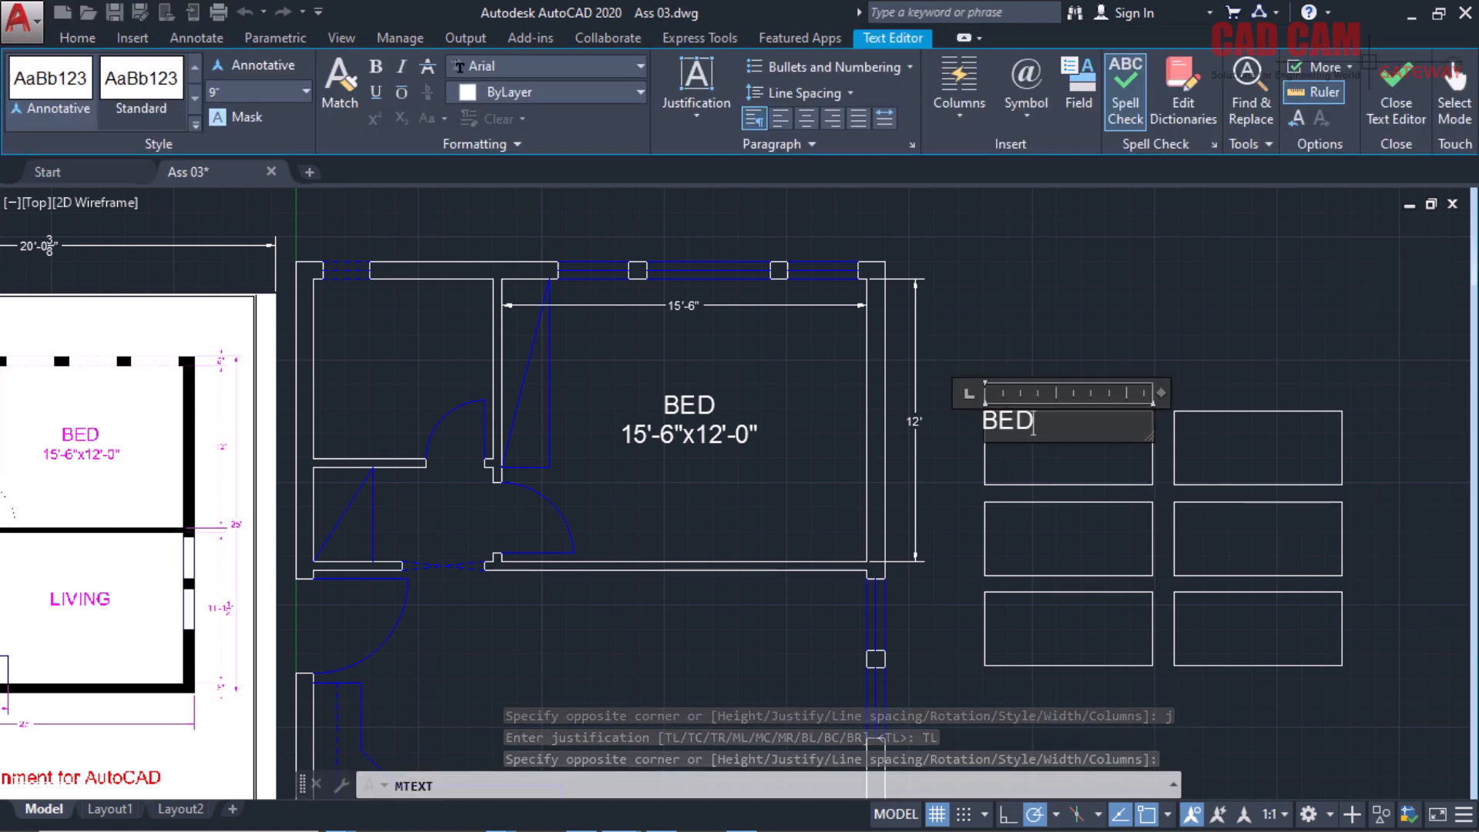
key("Return")
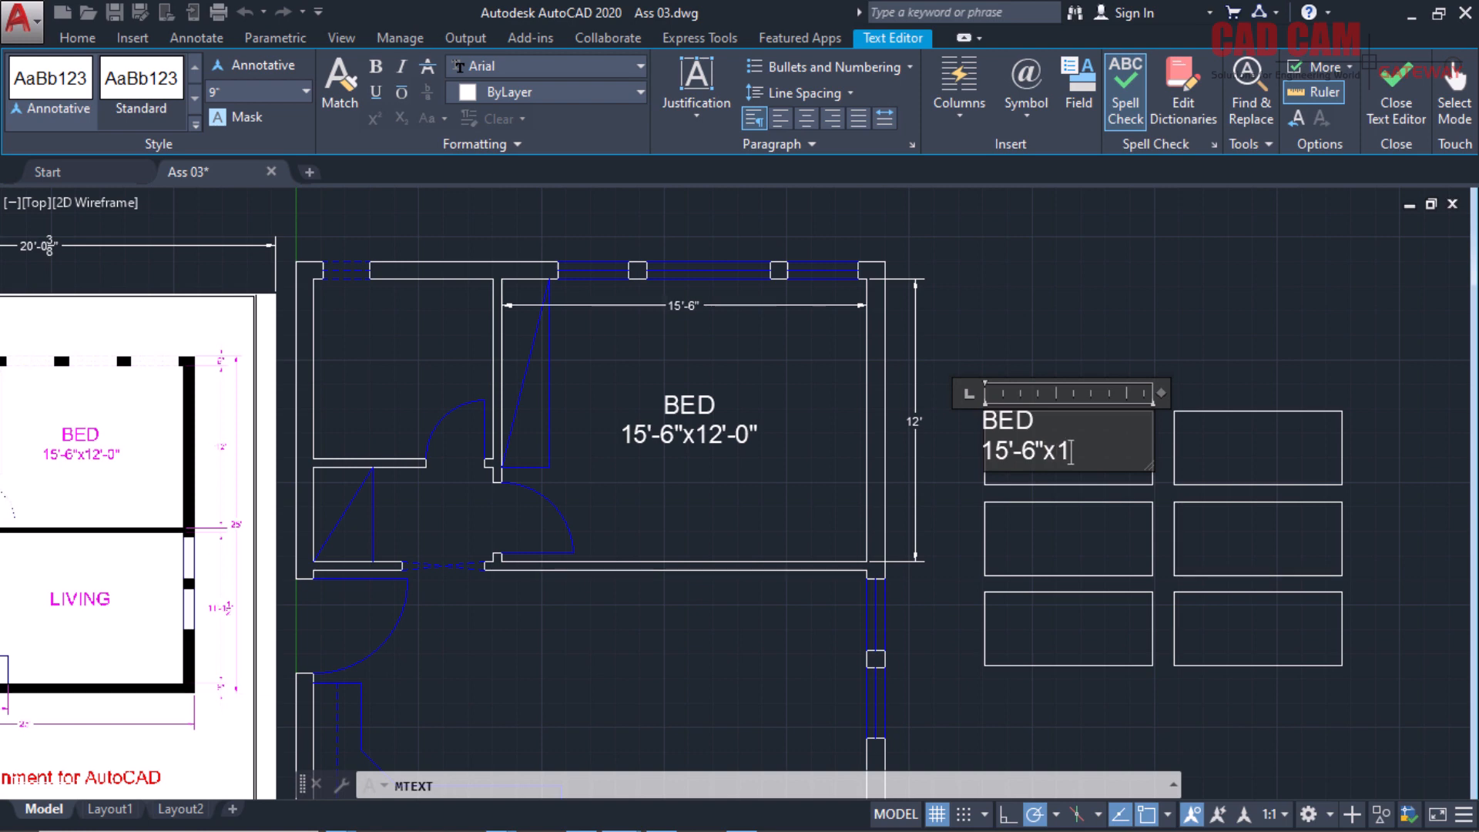
type("-0\"")
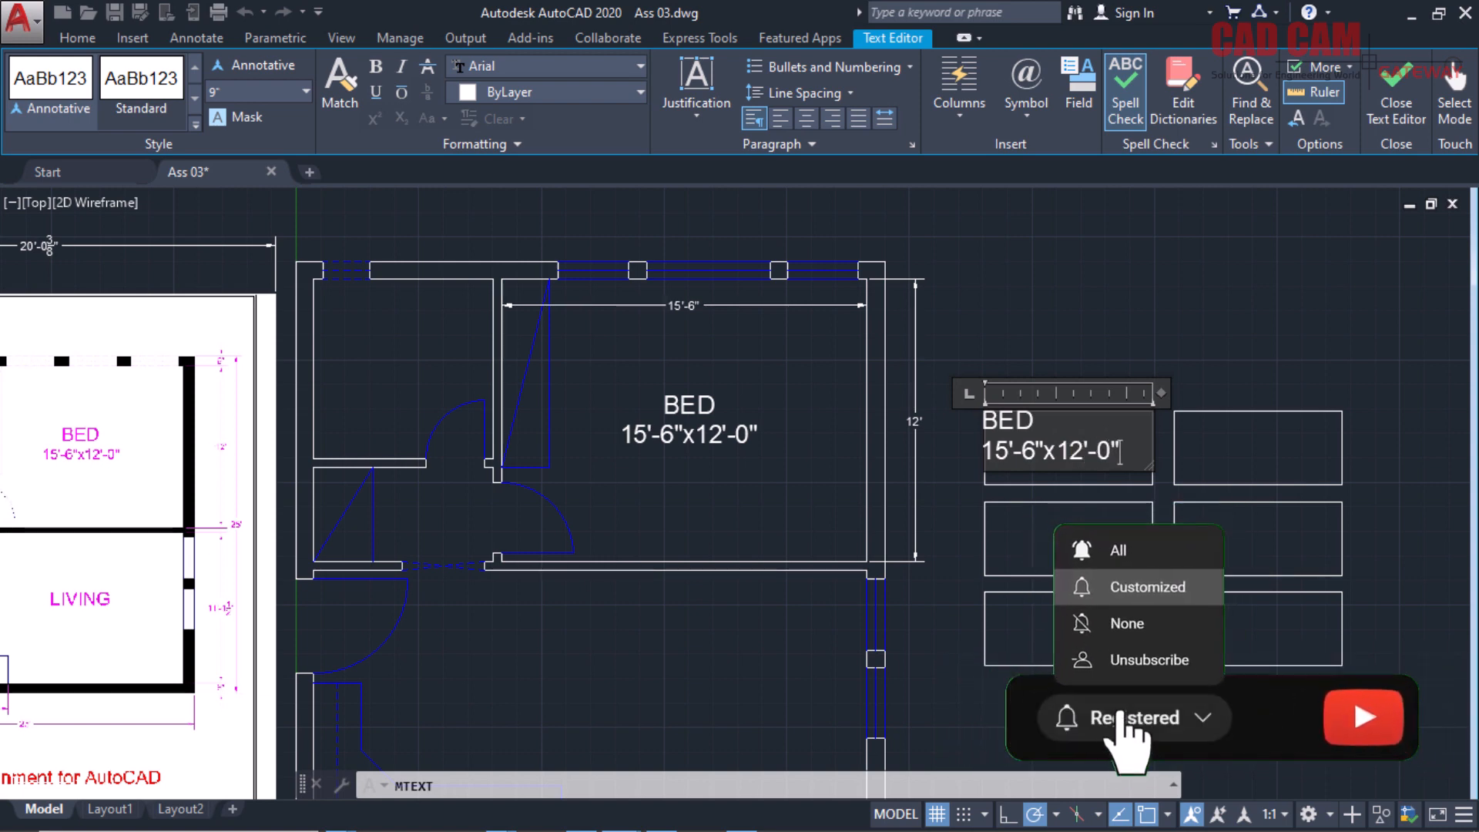
left_click(1167, 332)
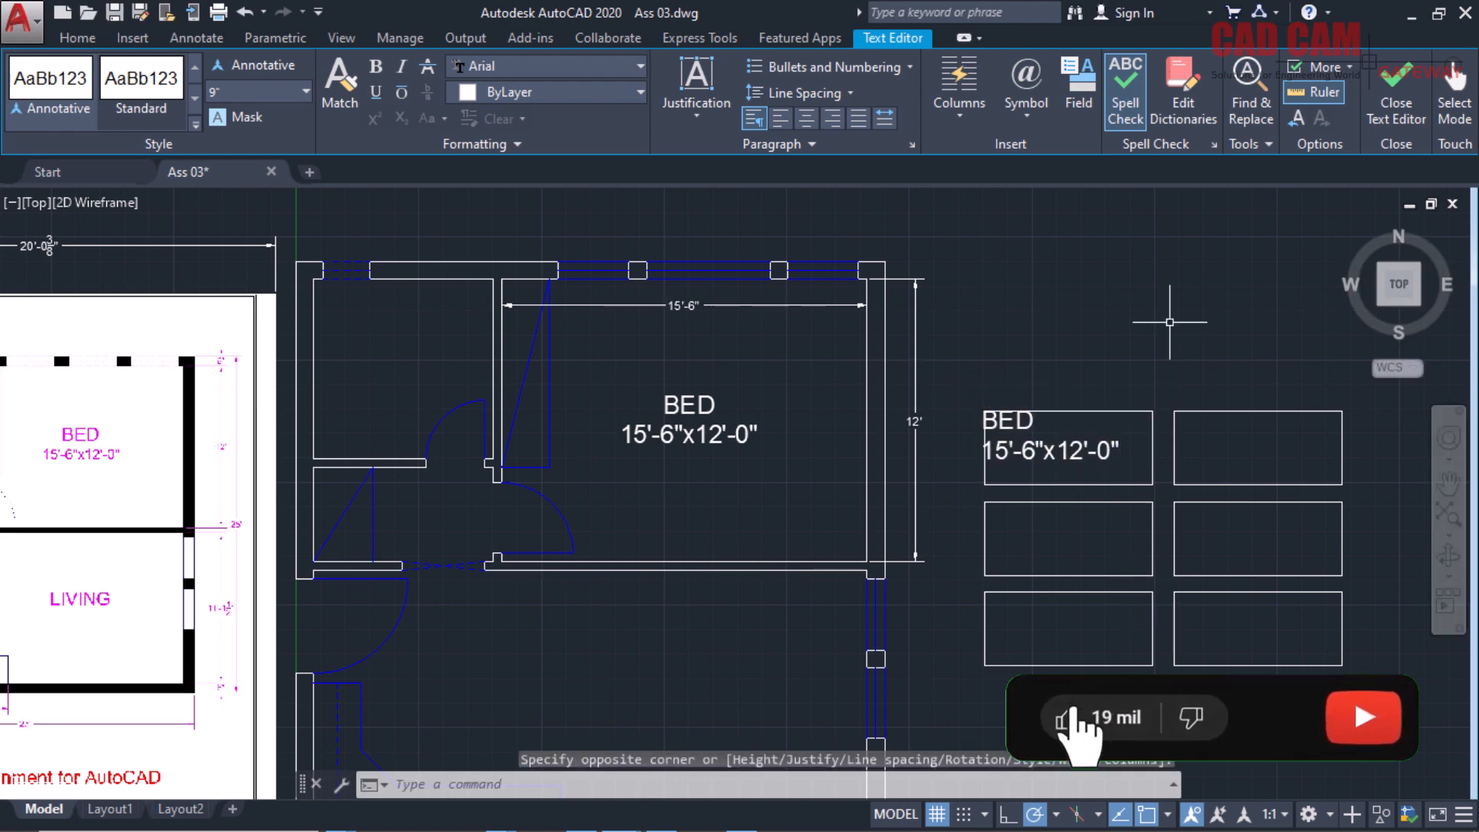
Reopen the sample text in the upper-left rectangle, copy its entire contents, and dismiss the copy-and-paste notice.
left_click(1105, 452)
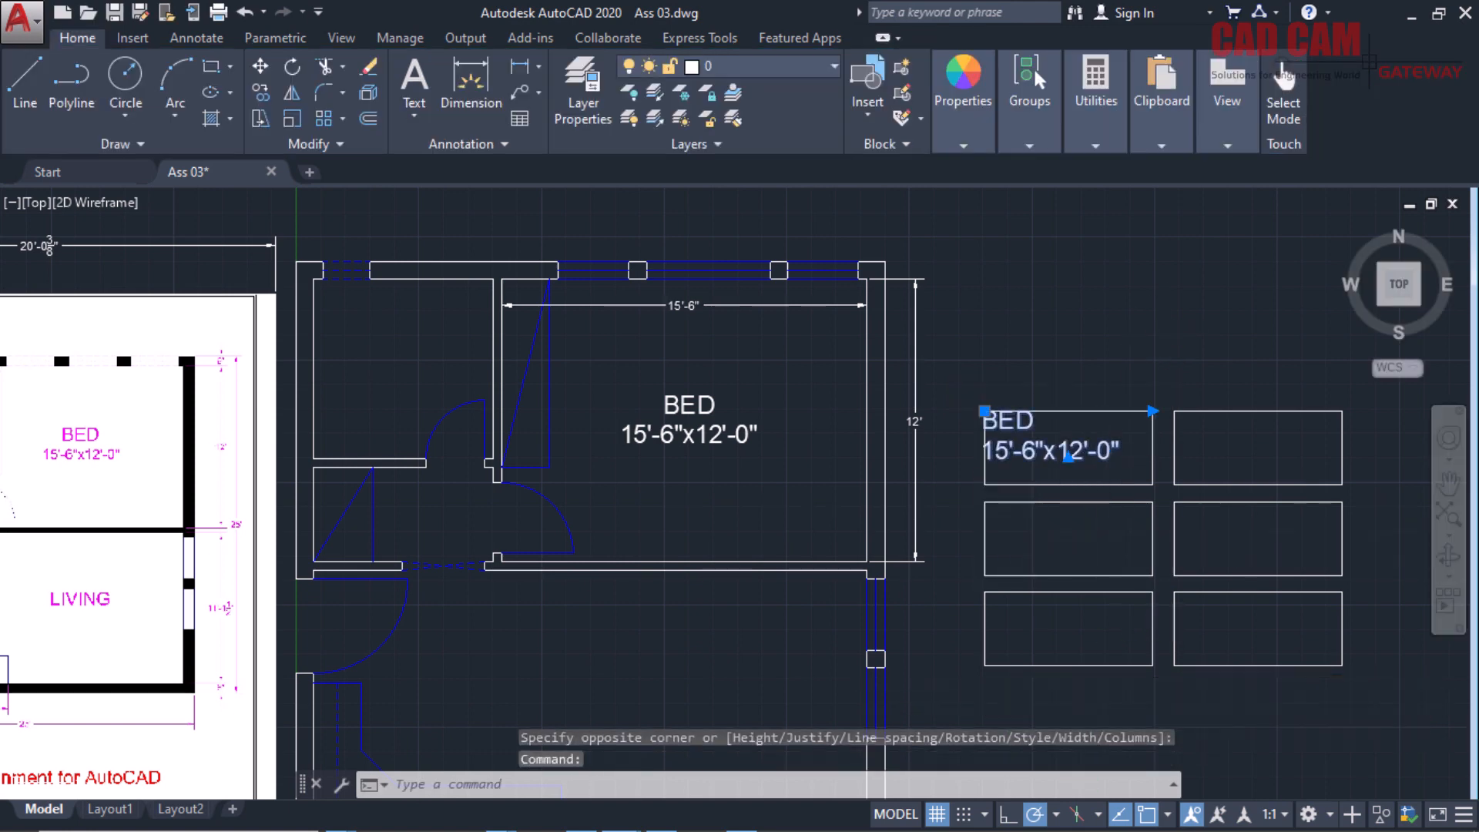
double_click(1105, 453)
key("ctrl+a")
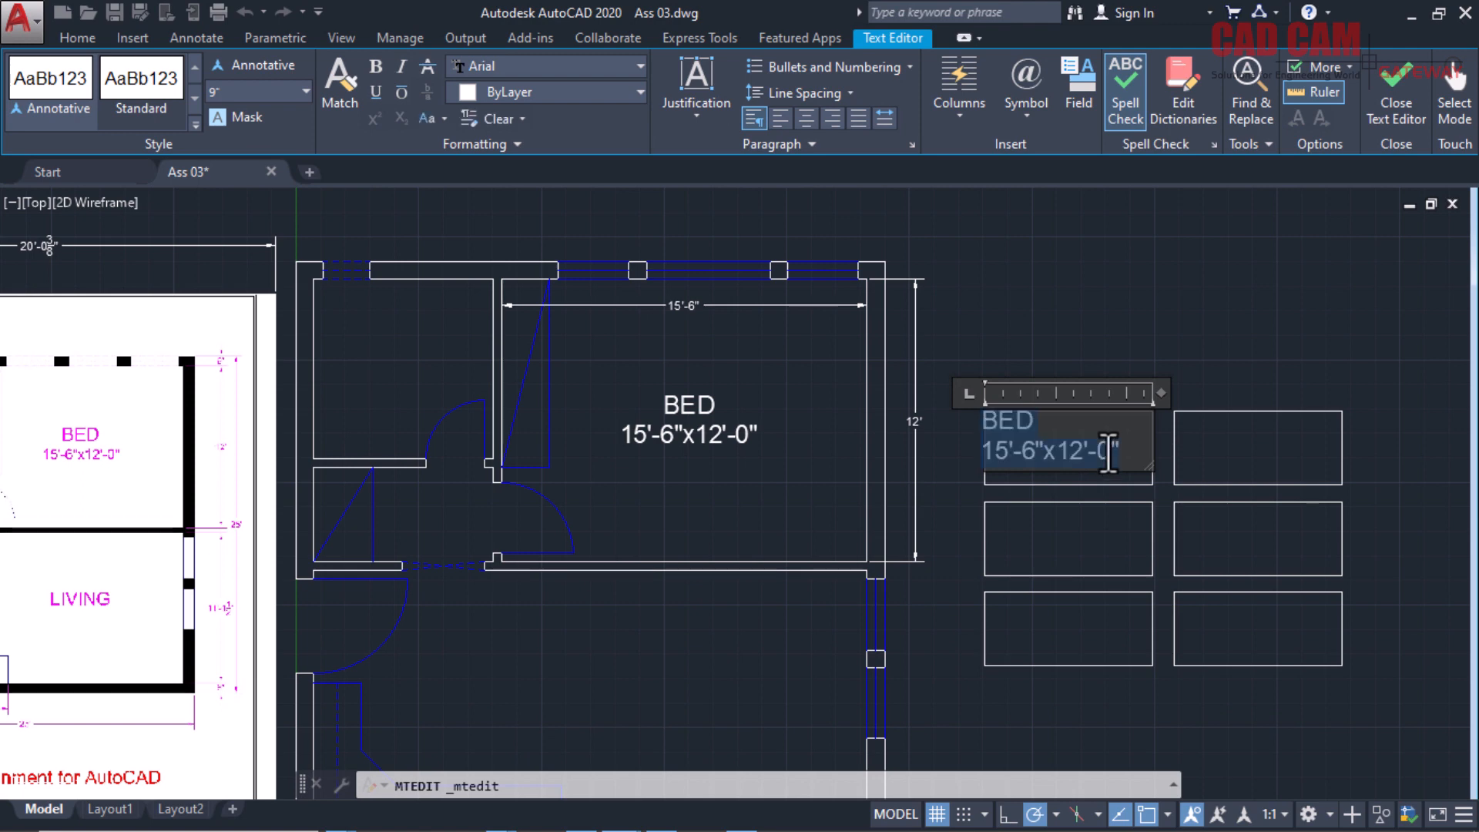
key("ctrl+c")
left_click(880, 455)
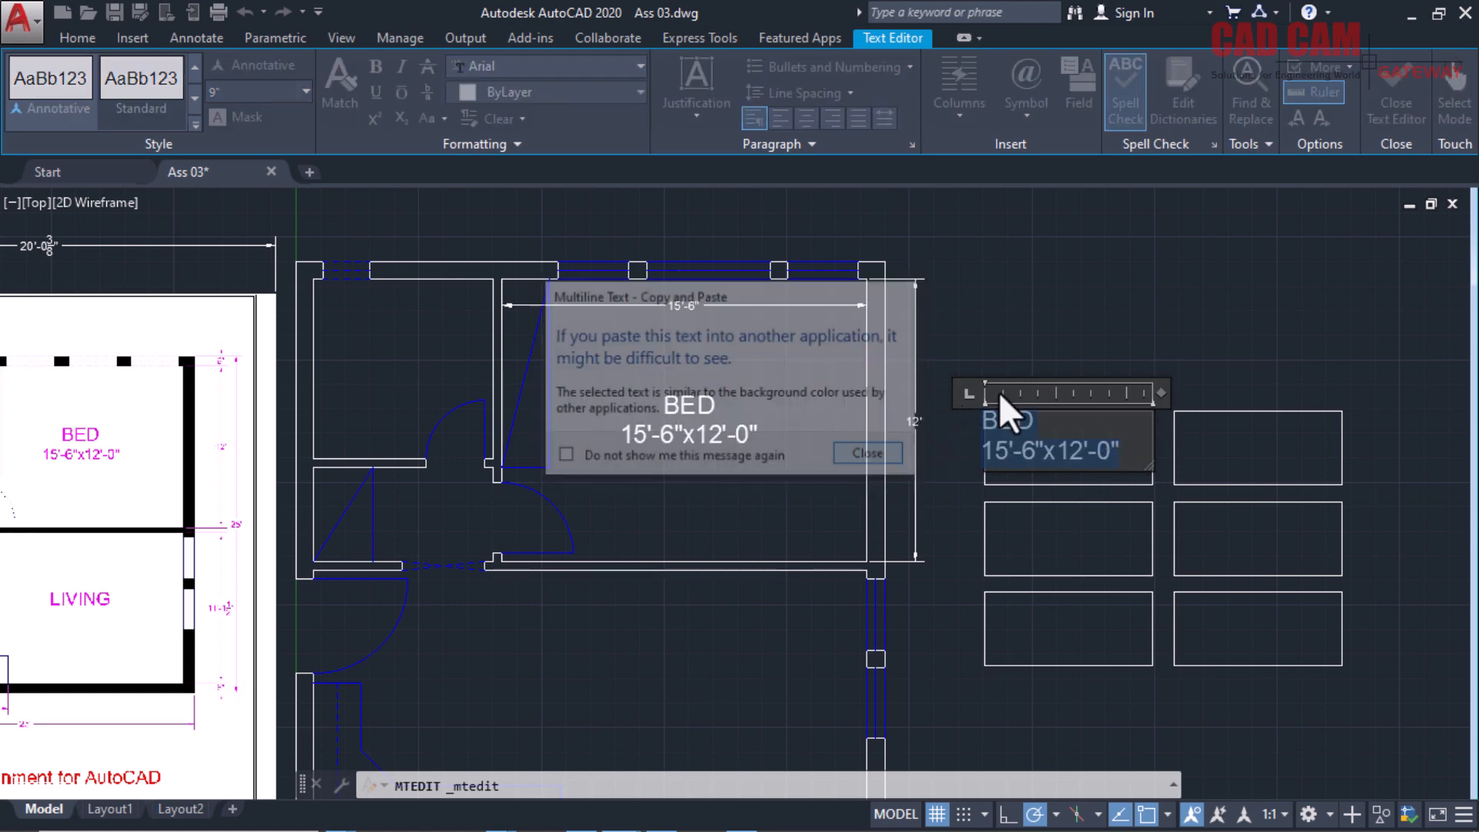
Create a TR-justified multiline text spanning the grid's upper-right rectangle corner to corner, and paste the copied BED sample text into it.
left_click(1099, 320)
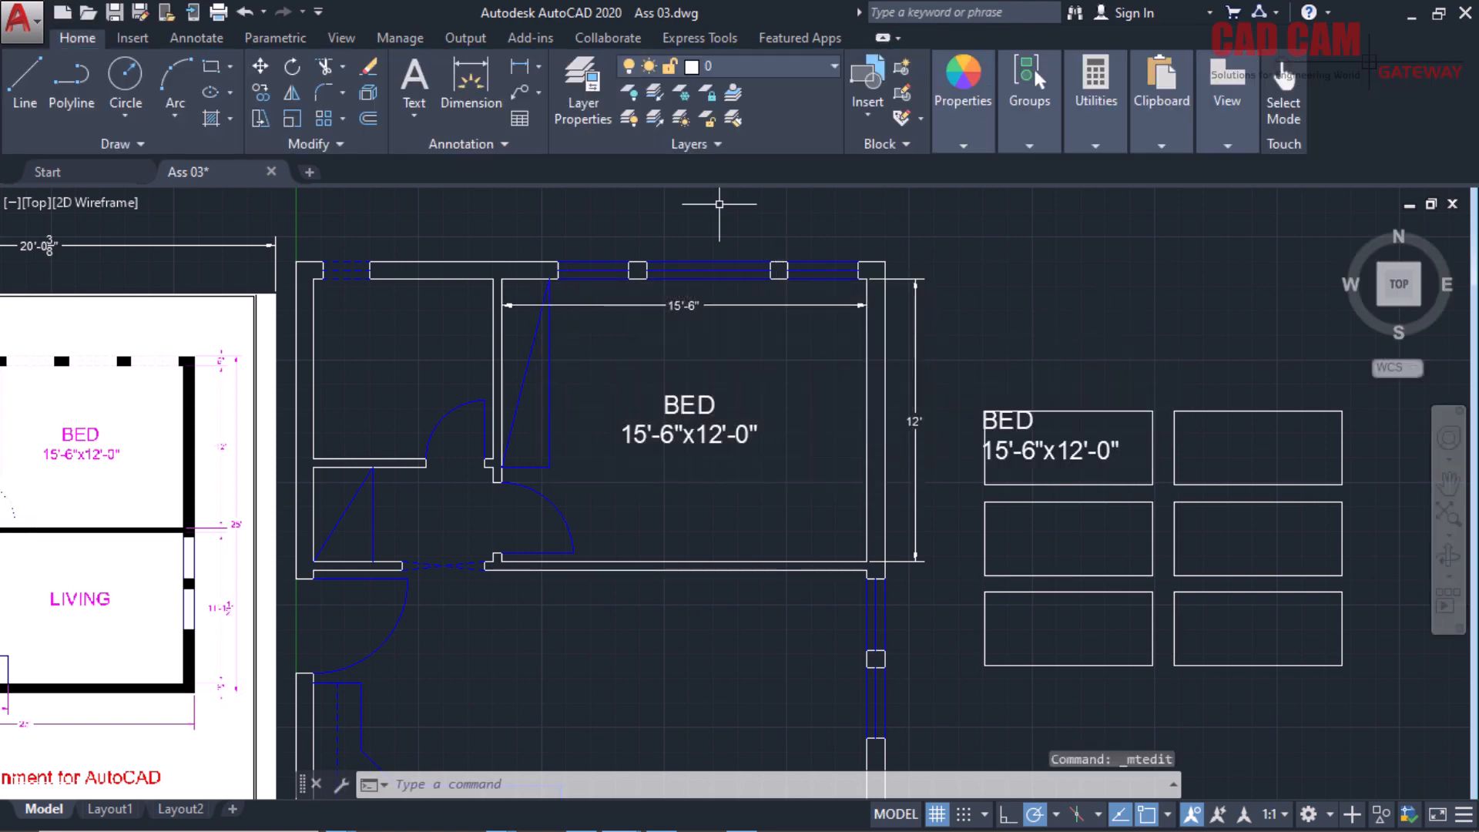
left_click(414, 104)
left_click(422, 146)
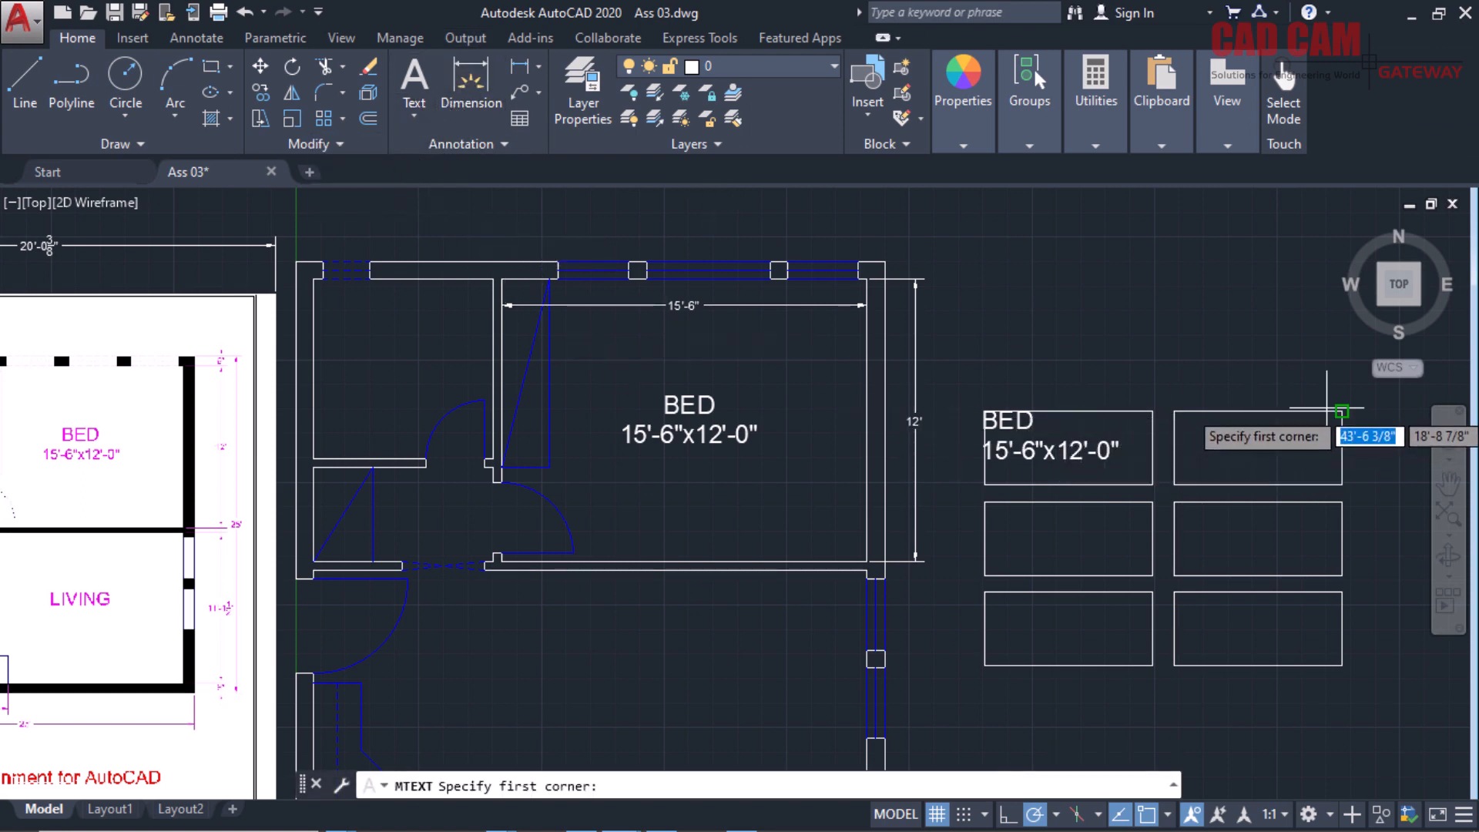
left_click(1174, 412)
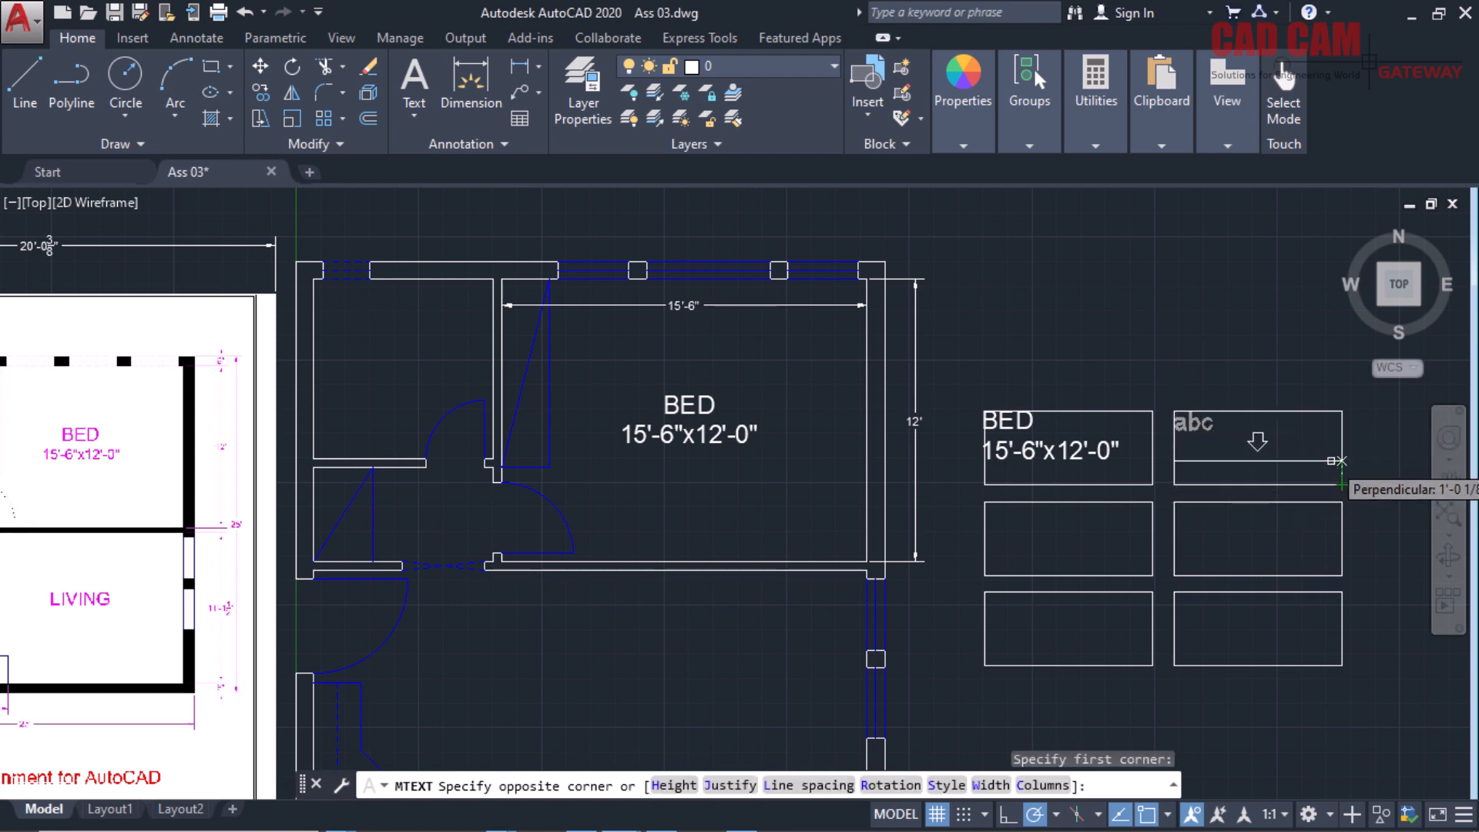
type("j")
key("Return")
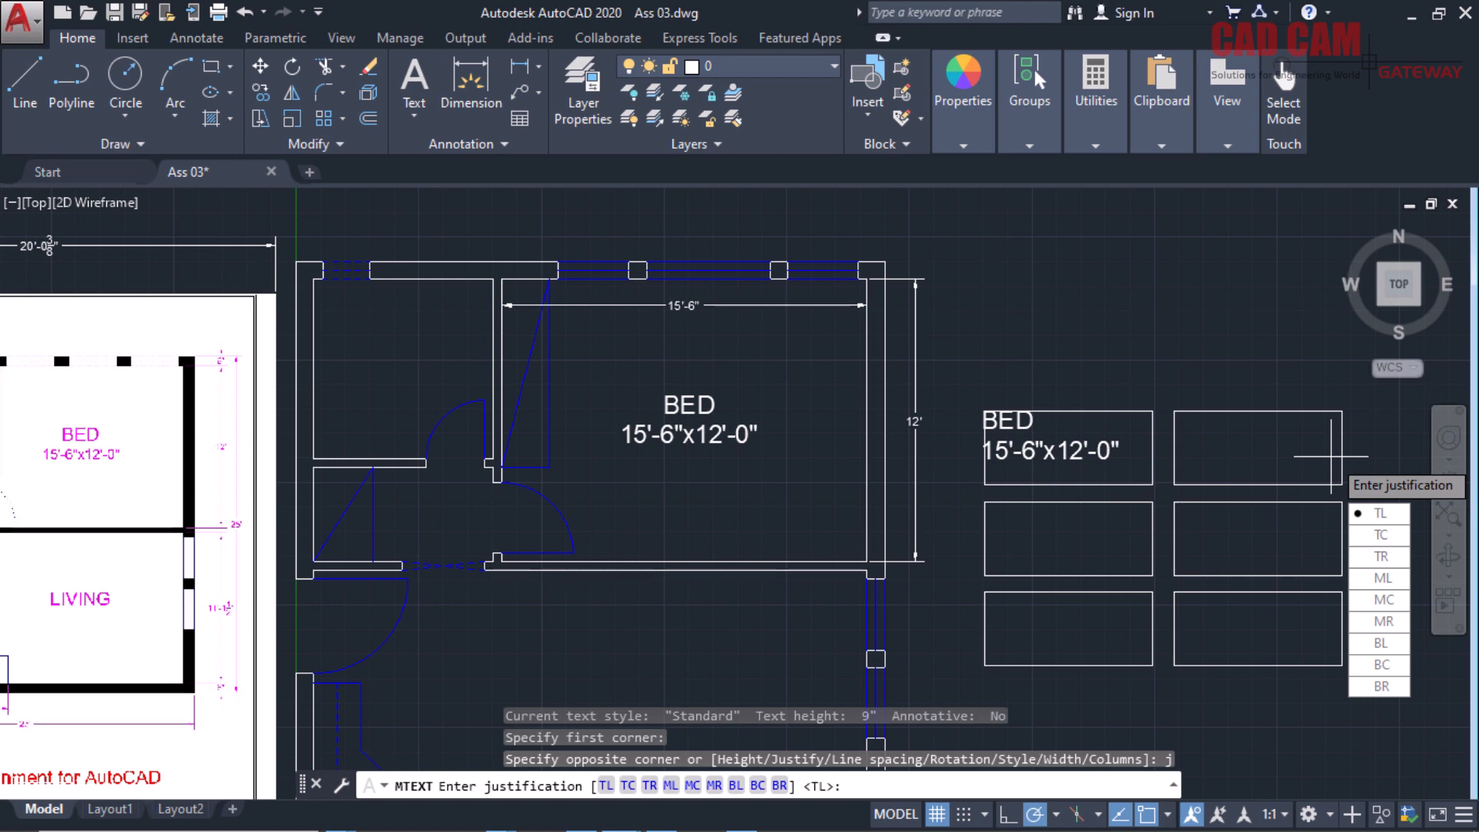
type("tr")
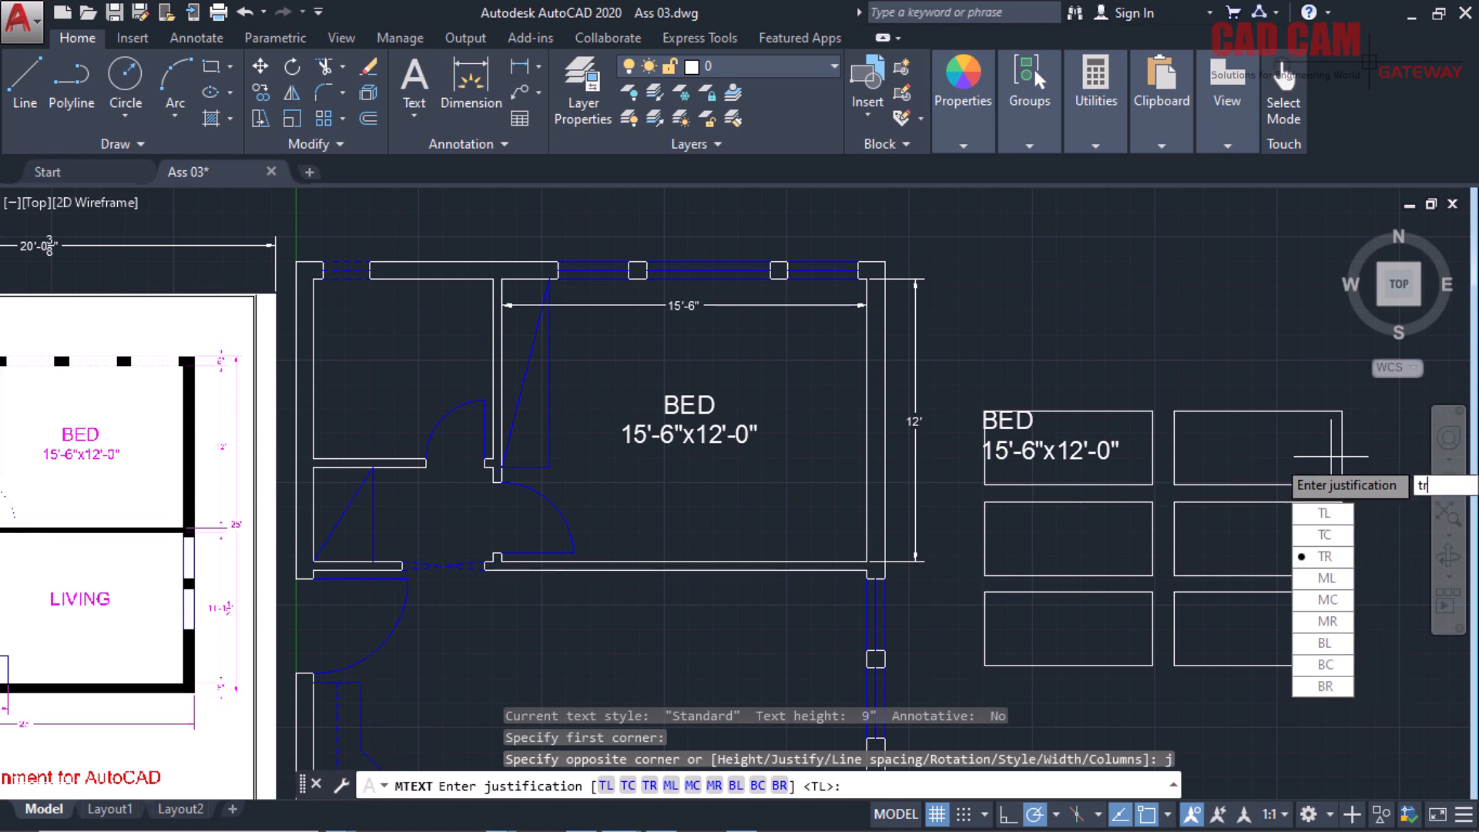
key("Return")
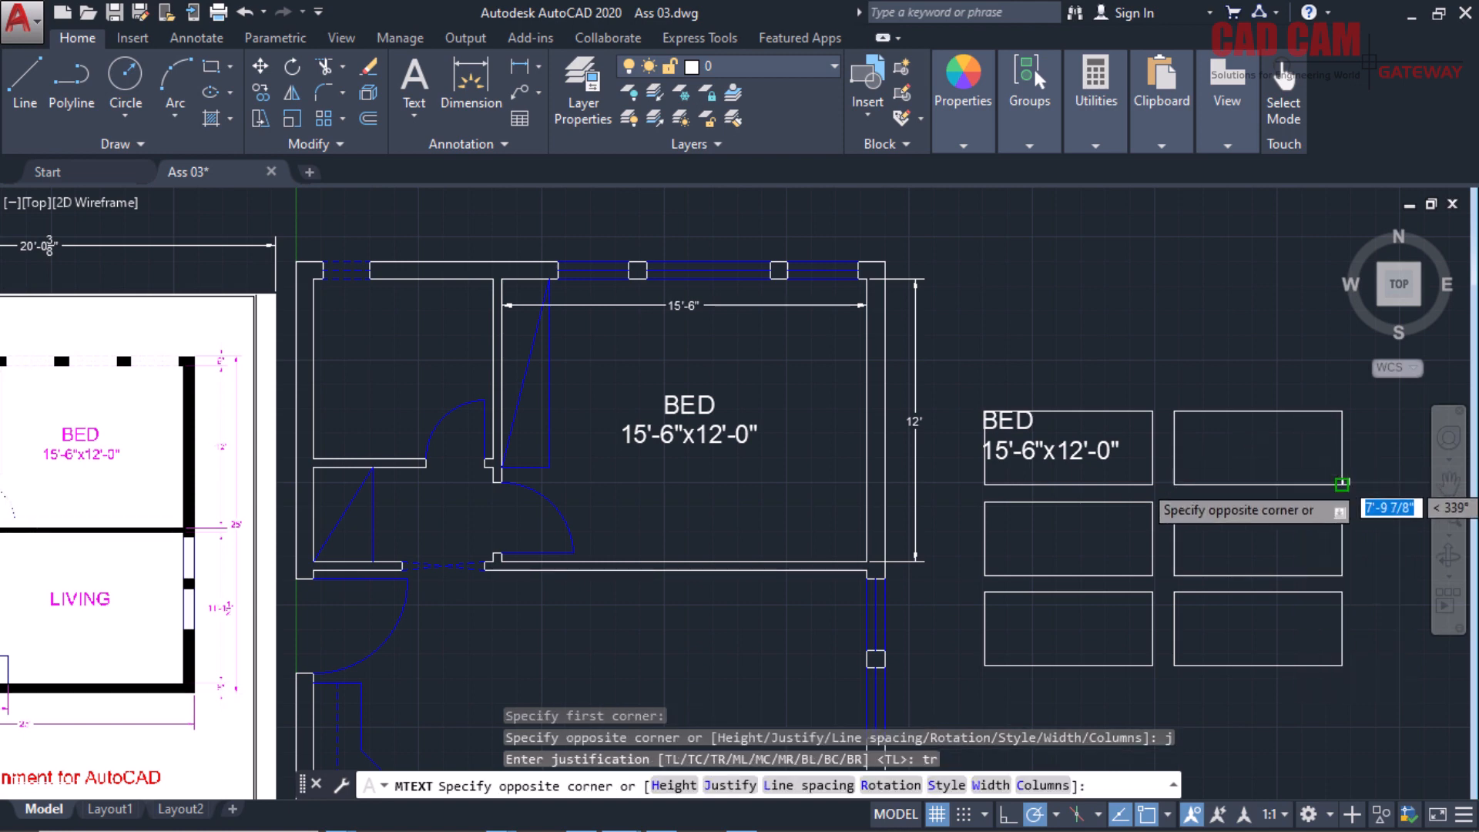
left_click(1342, 485)
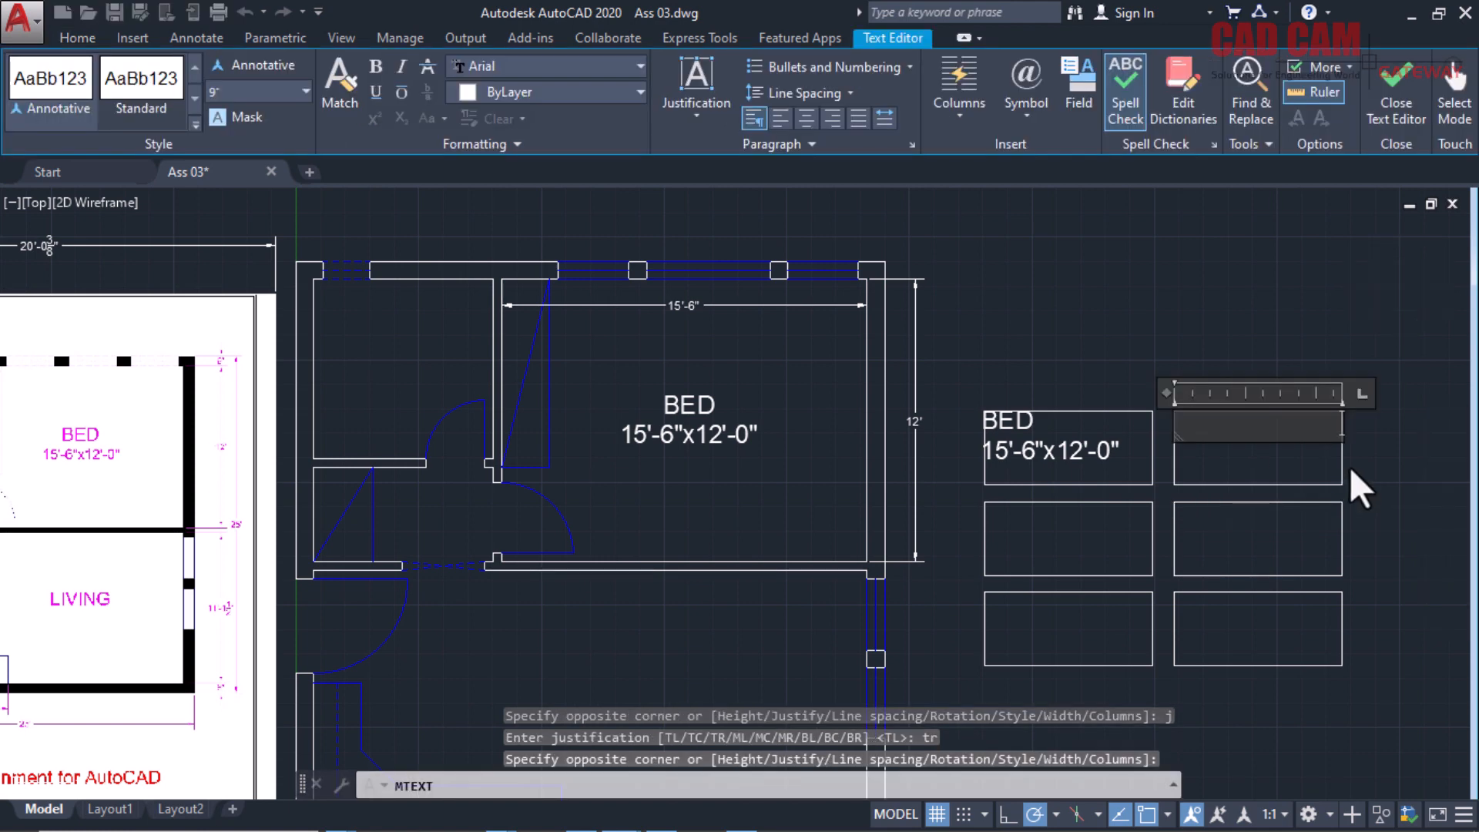
key("ctrl+v")
left_click(1360, 454)
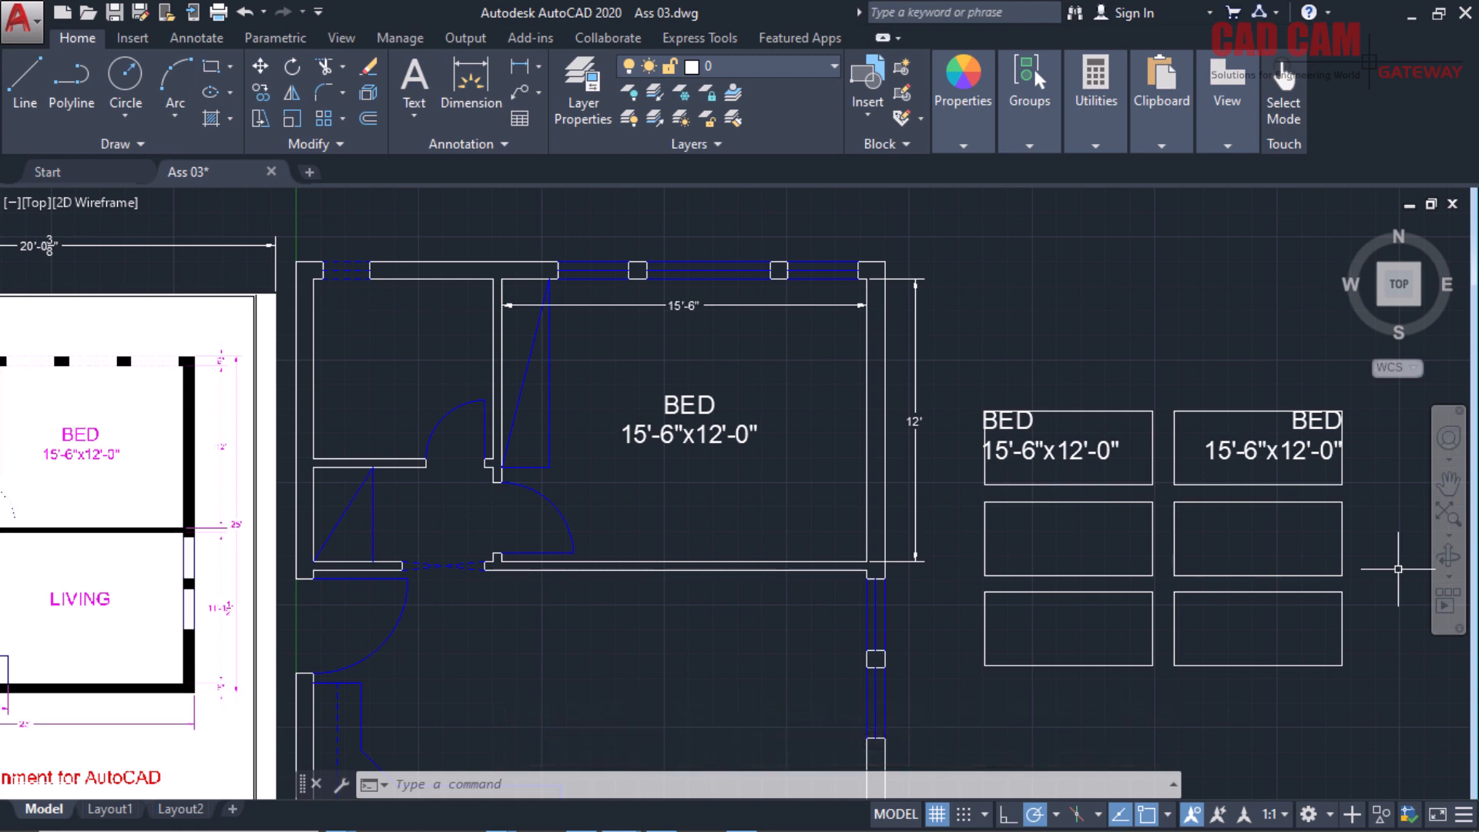
Create an ML-justified multiline text spanning the middle-left rectangle, paste the sample text into it, and remove the trailing blank line.
type("mtext")
key("Return")
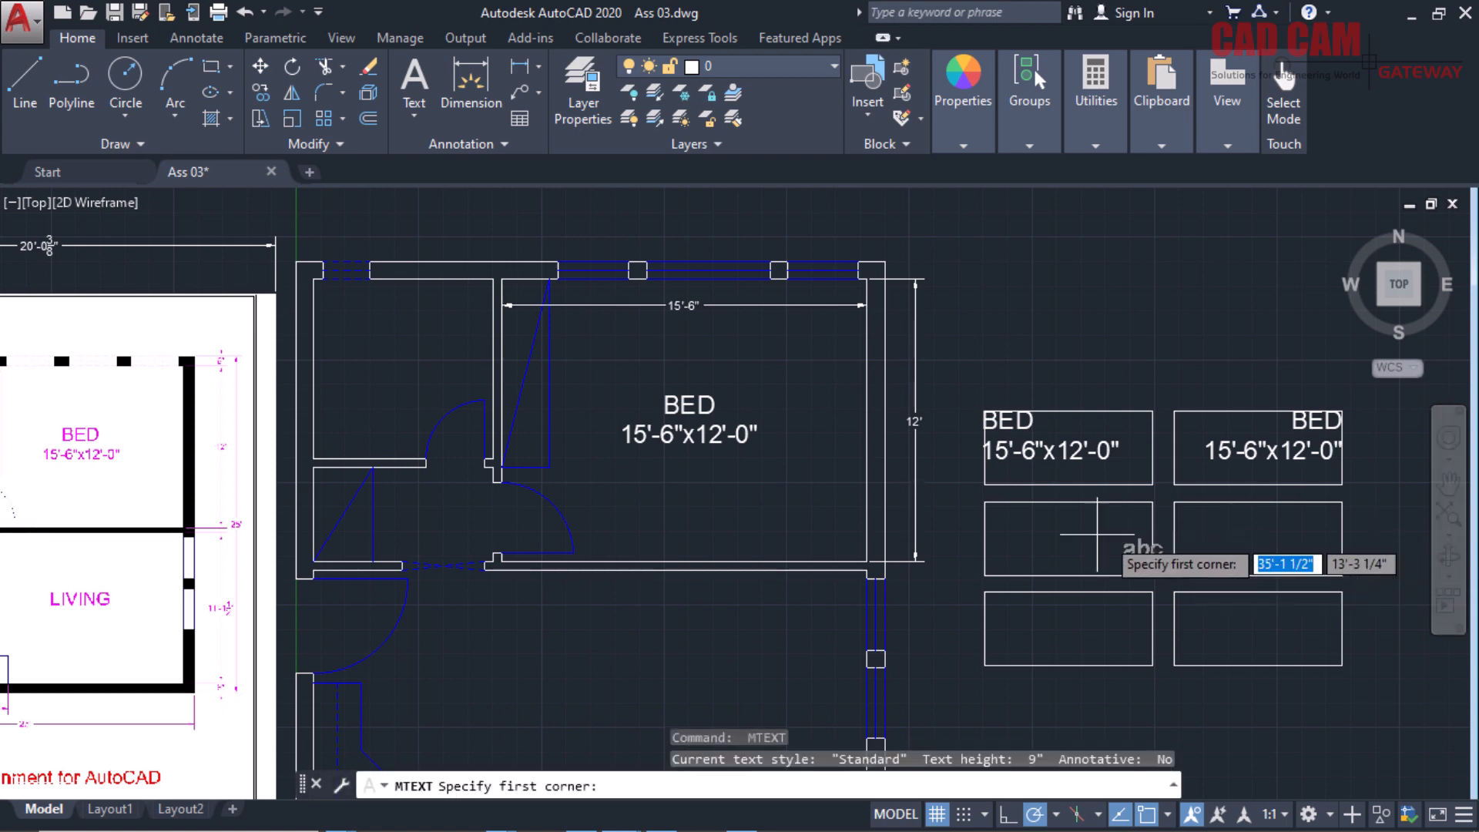
left_click(985, 502)
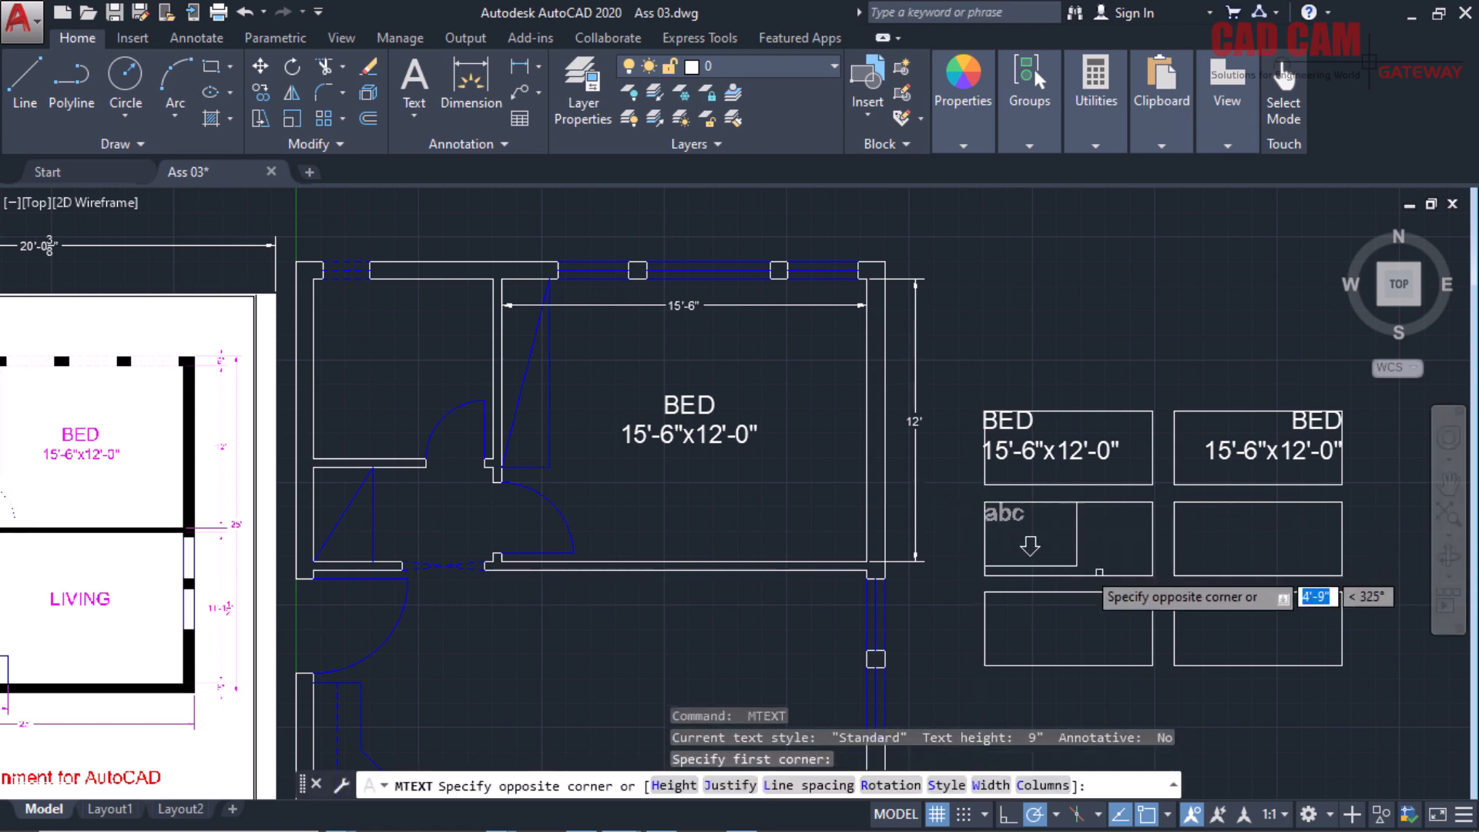
type("j")
key("Return")
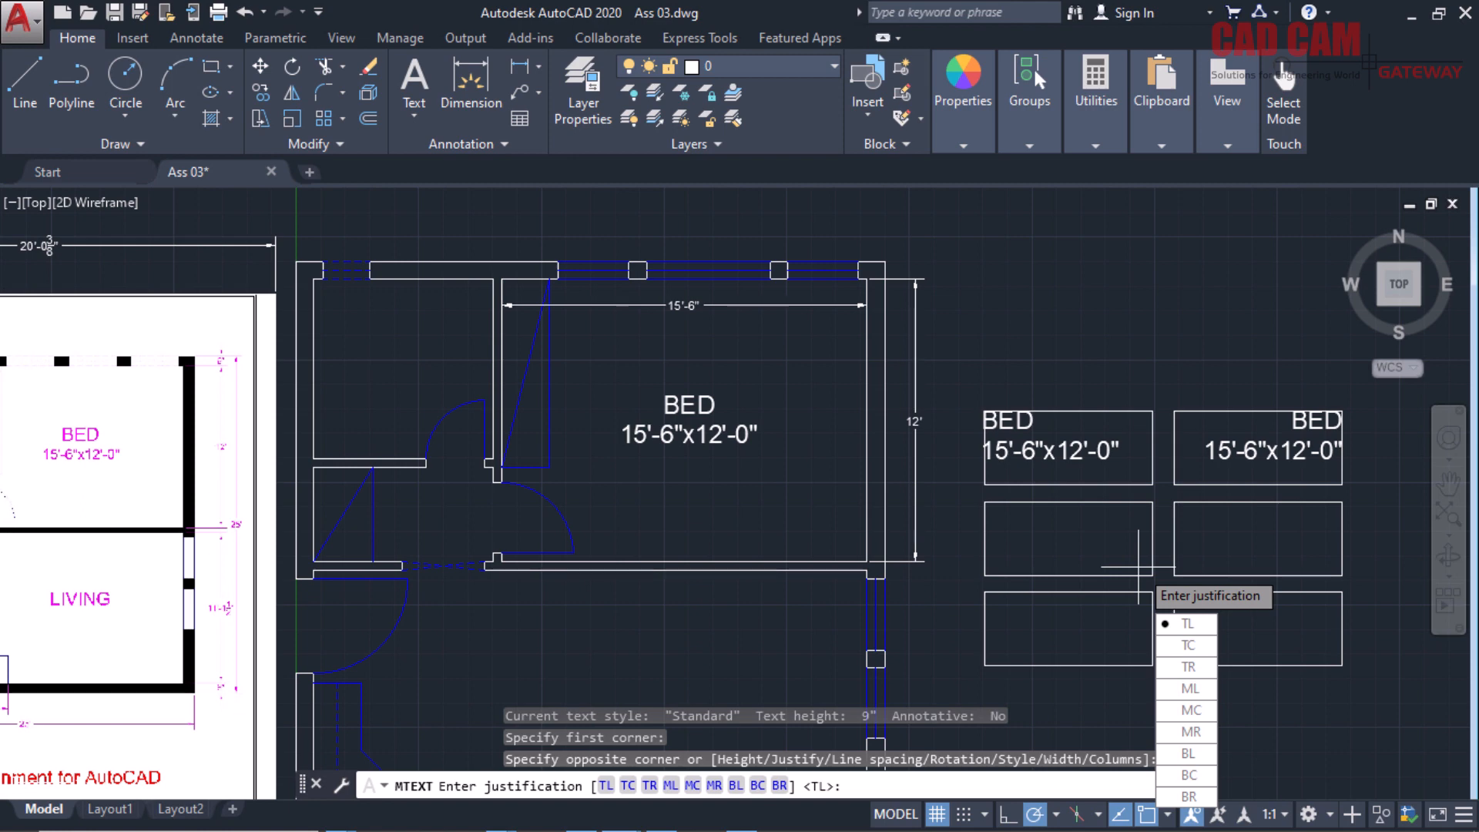
type("ml")
key("Return")
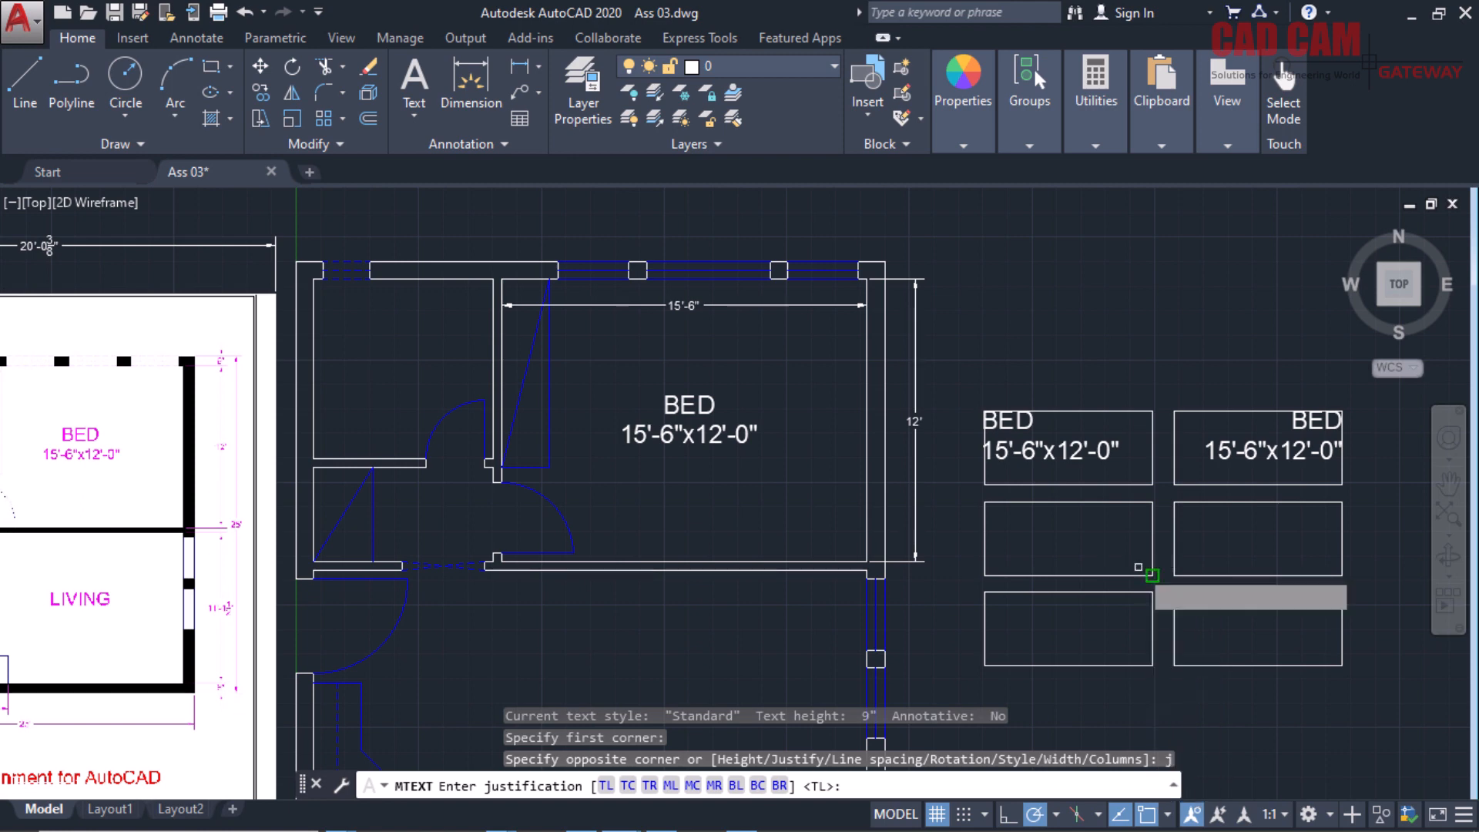
left_click(1151, 574)
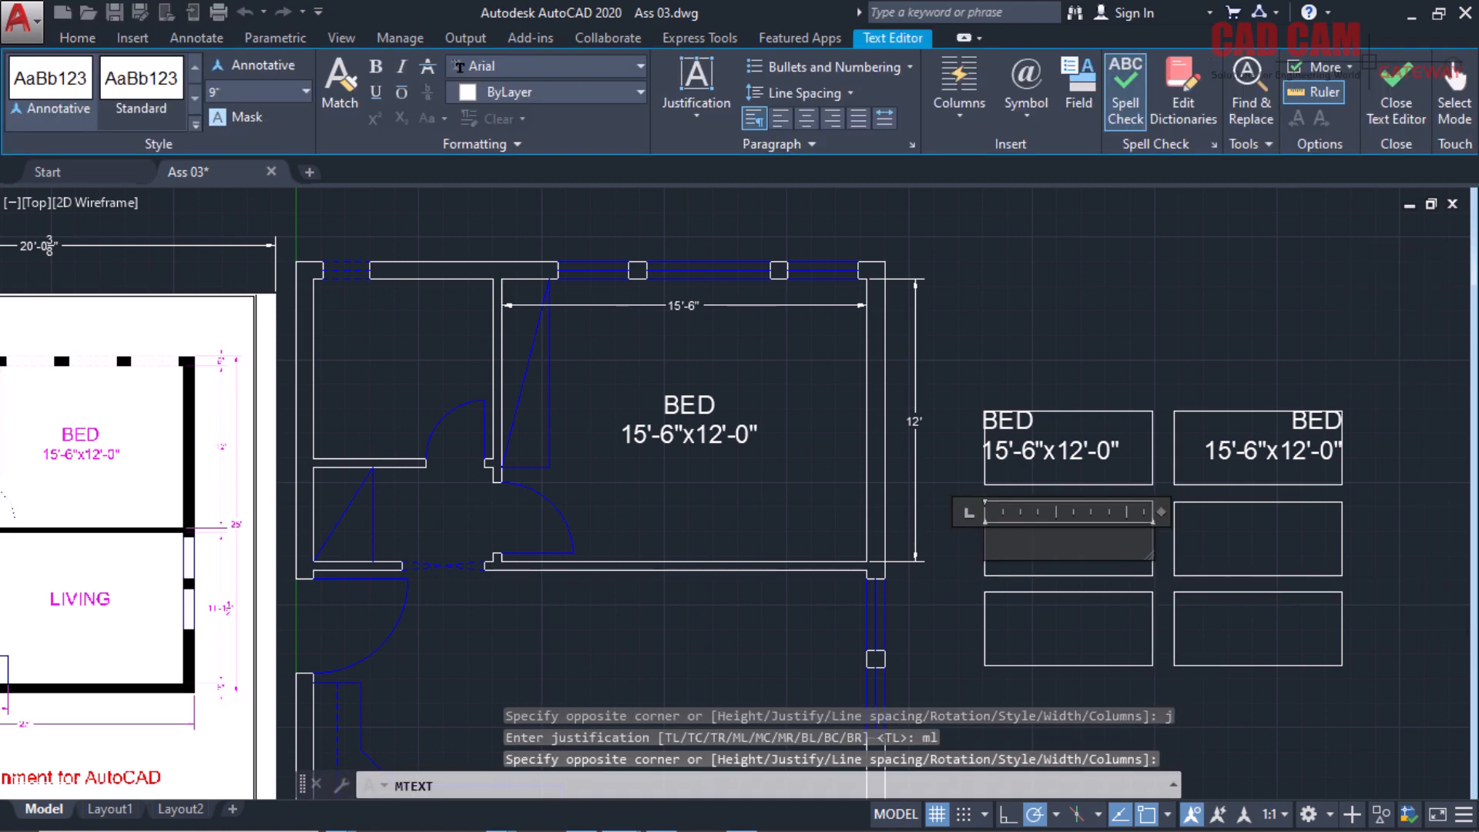
key("ctrl+v")
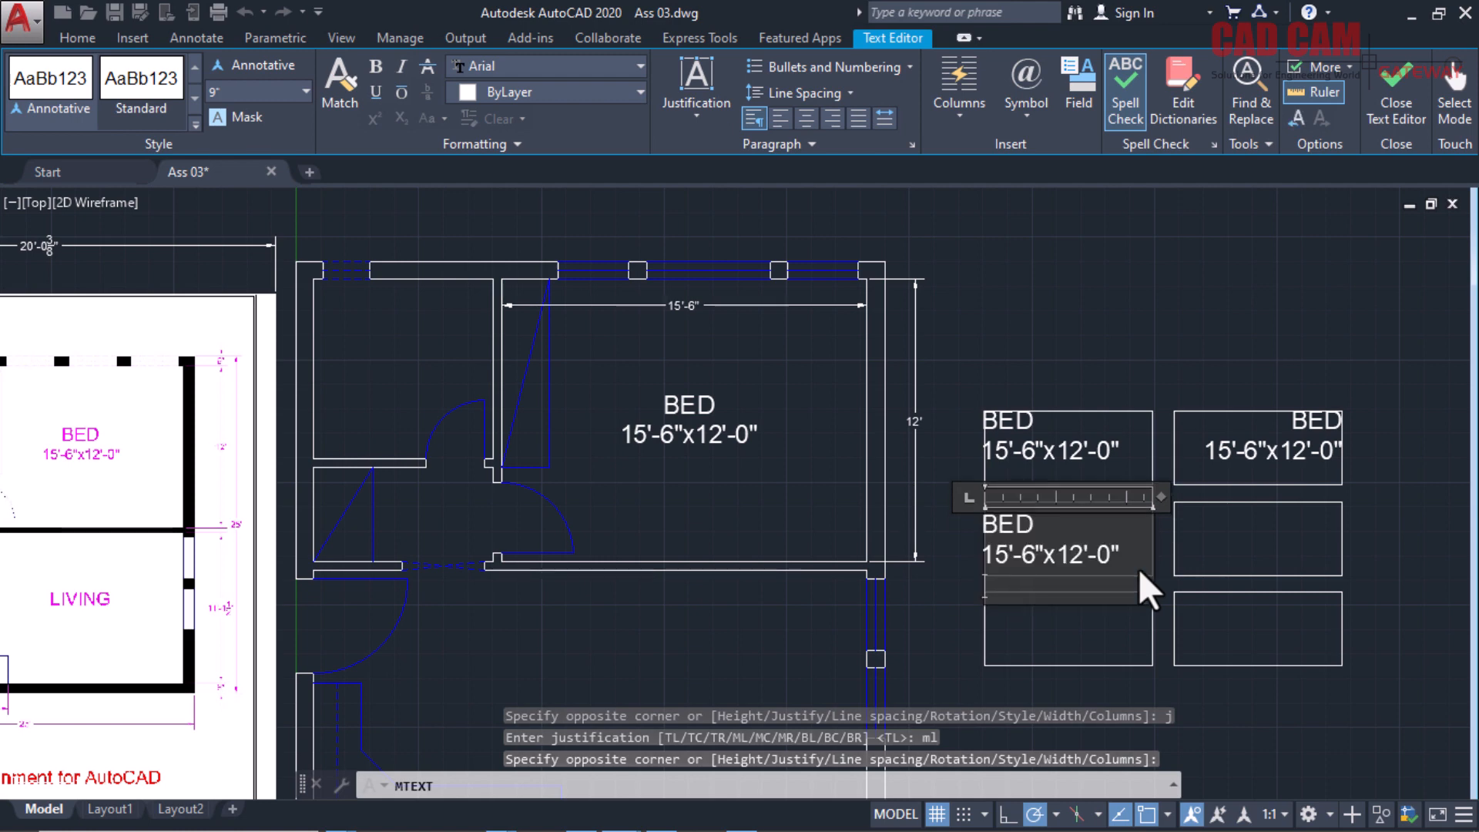
key("BackSpace")
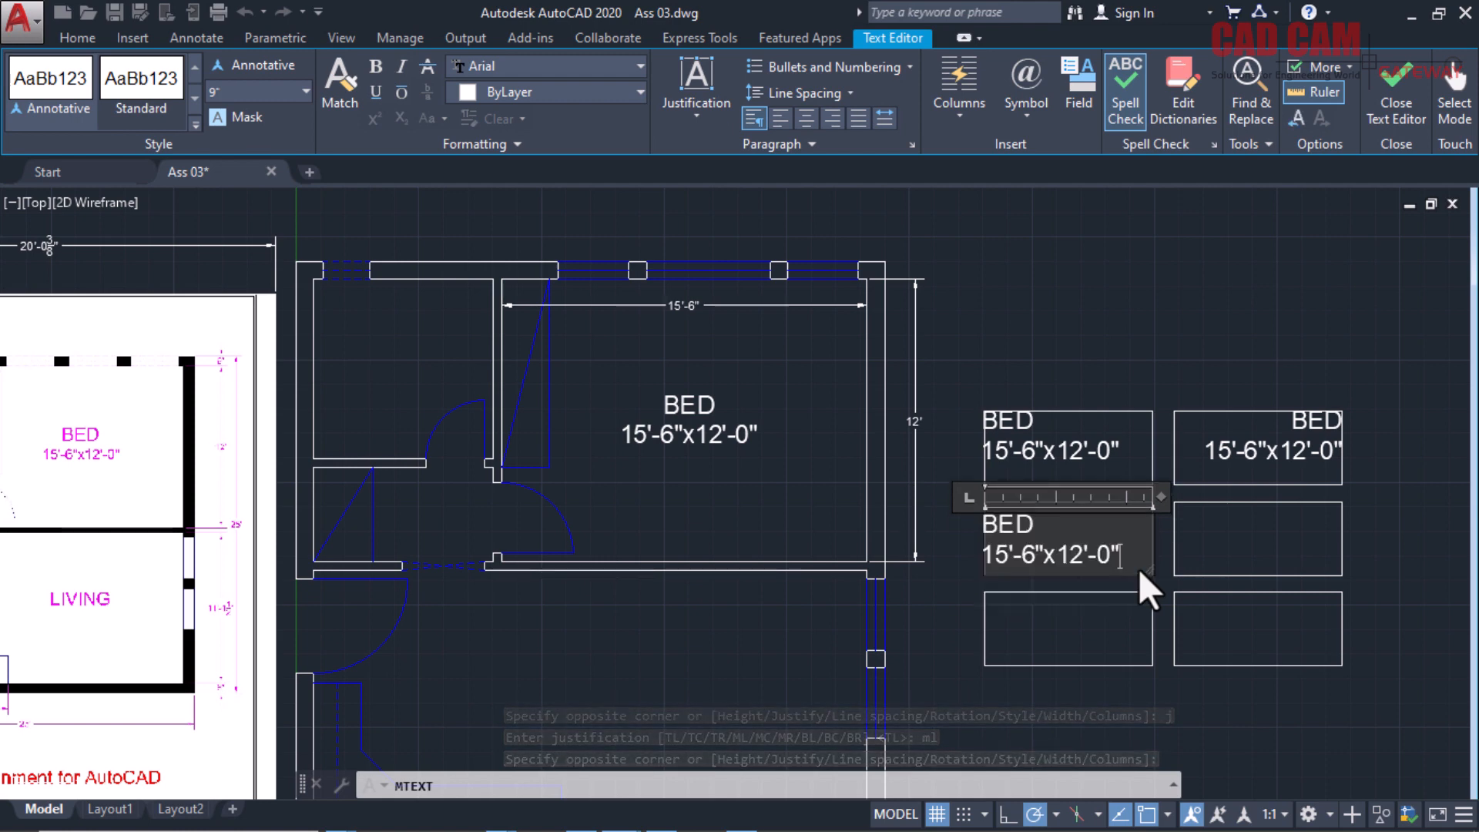
left_click(1341, 528)
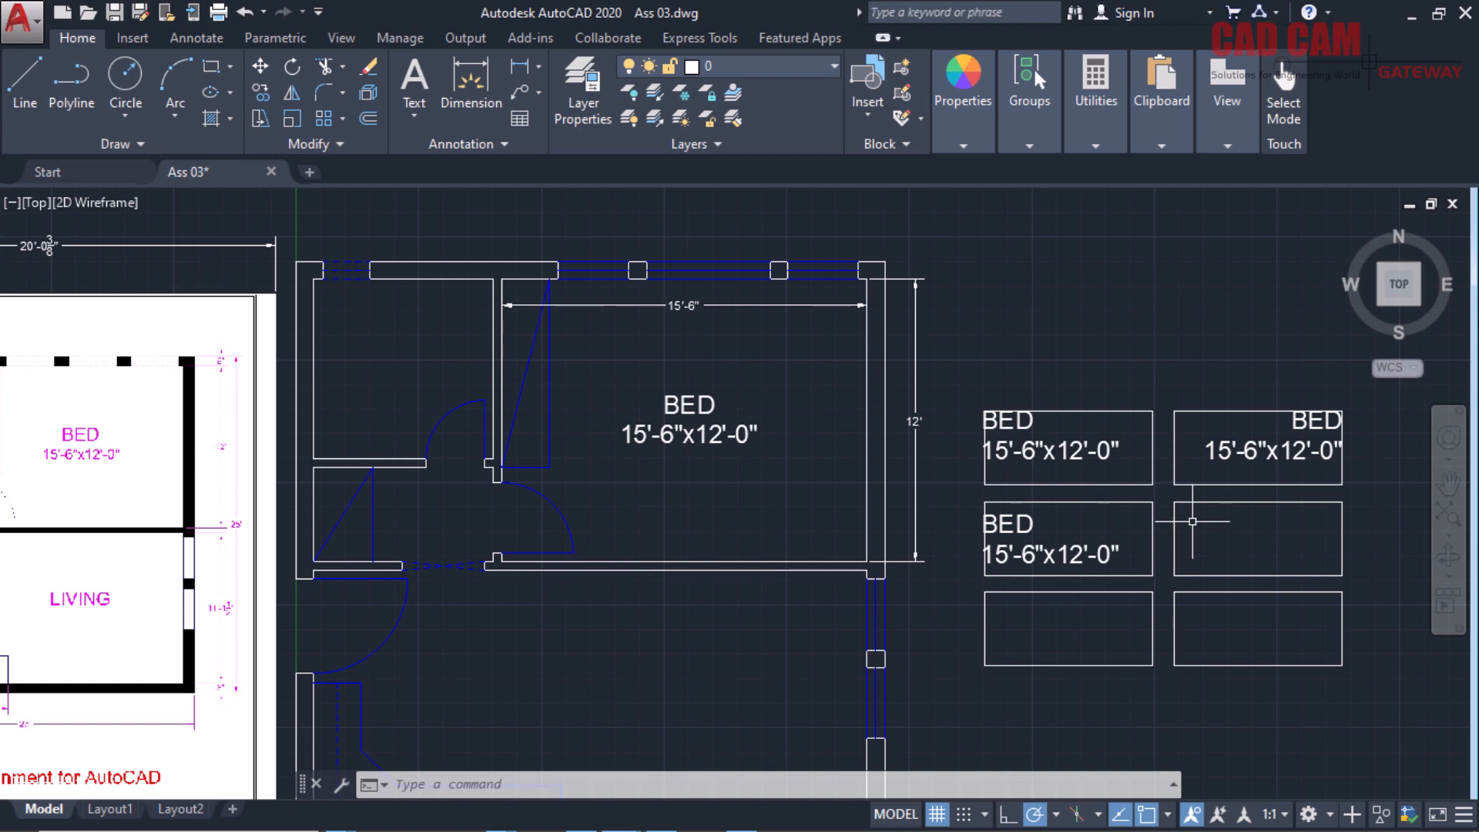
type("t")
key("Return")
left_click(1173, 501)
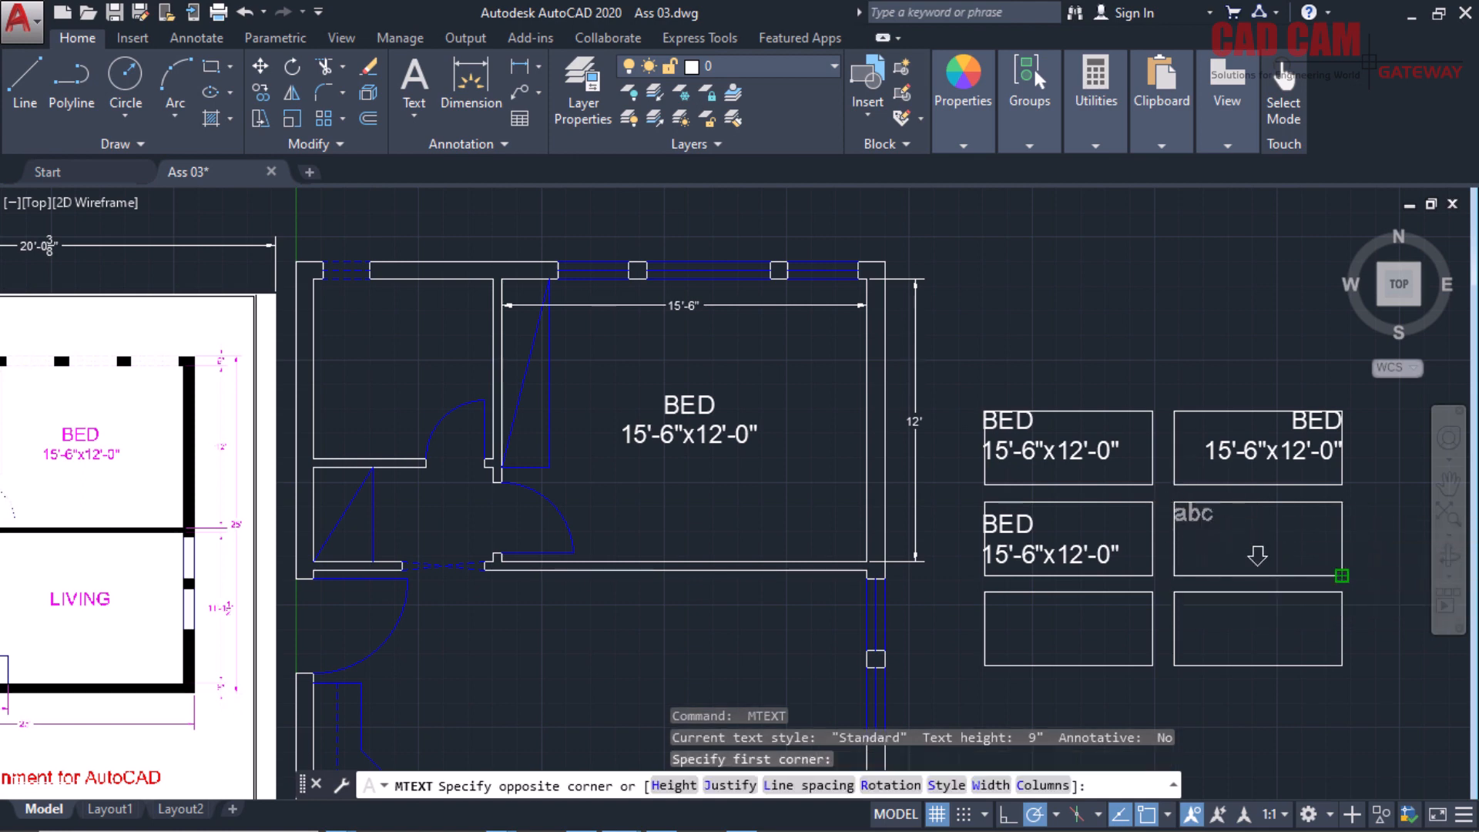
left_click(1340, 575)
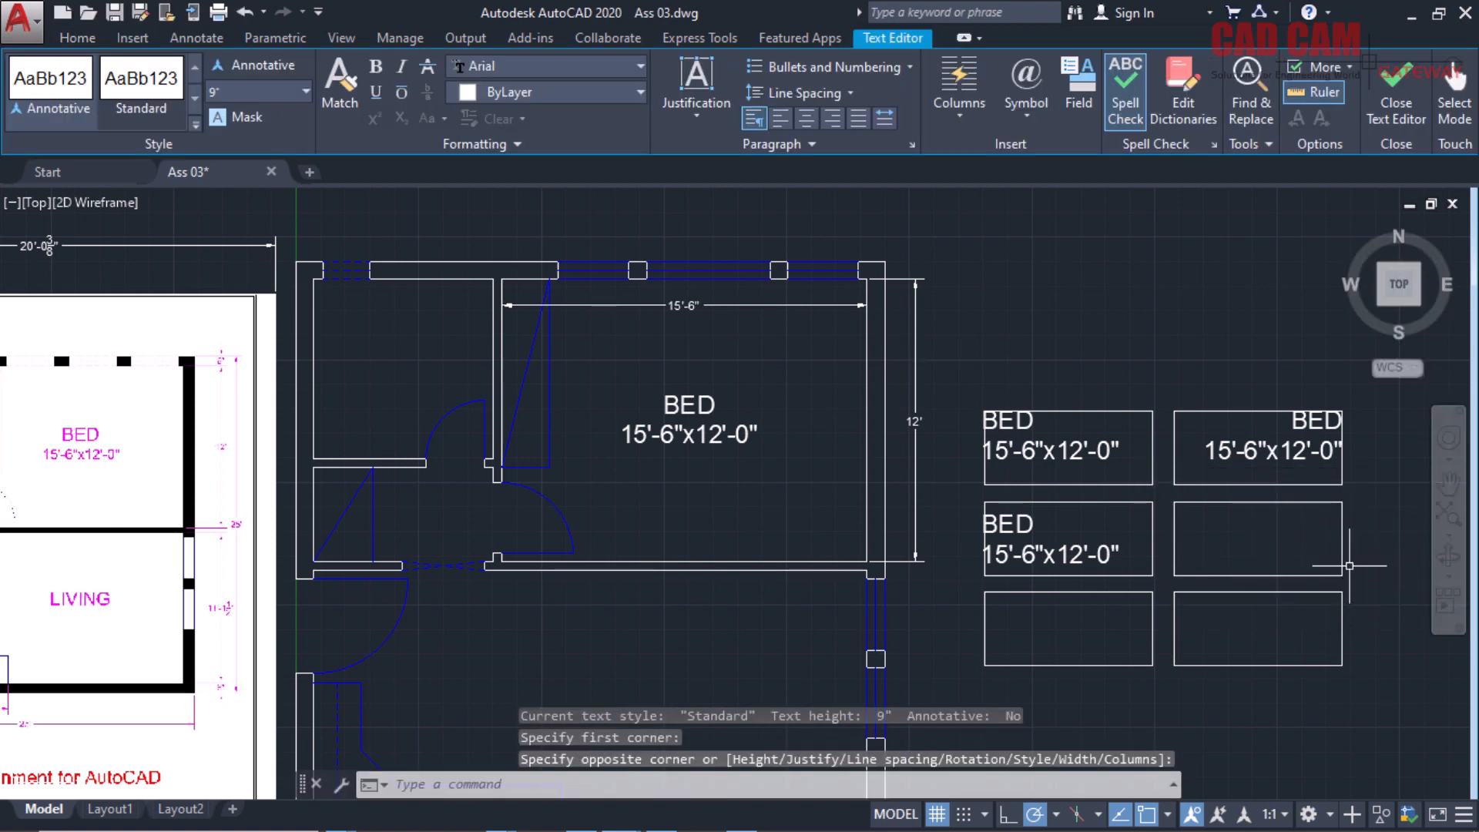
key("Escape")
Create a BR-justified multiline text spanning the middle-right rectangle, containing BED and 15'-6"x12'-0" on two lines.
key("Return")
left_click(1174, 501)
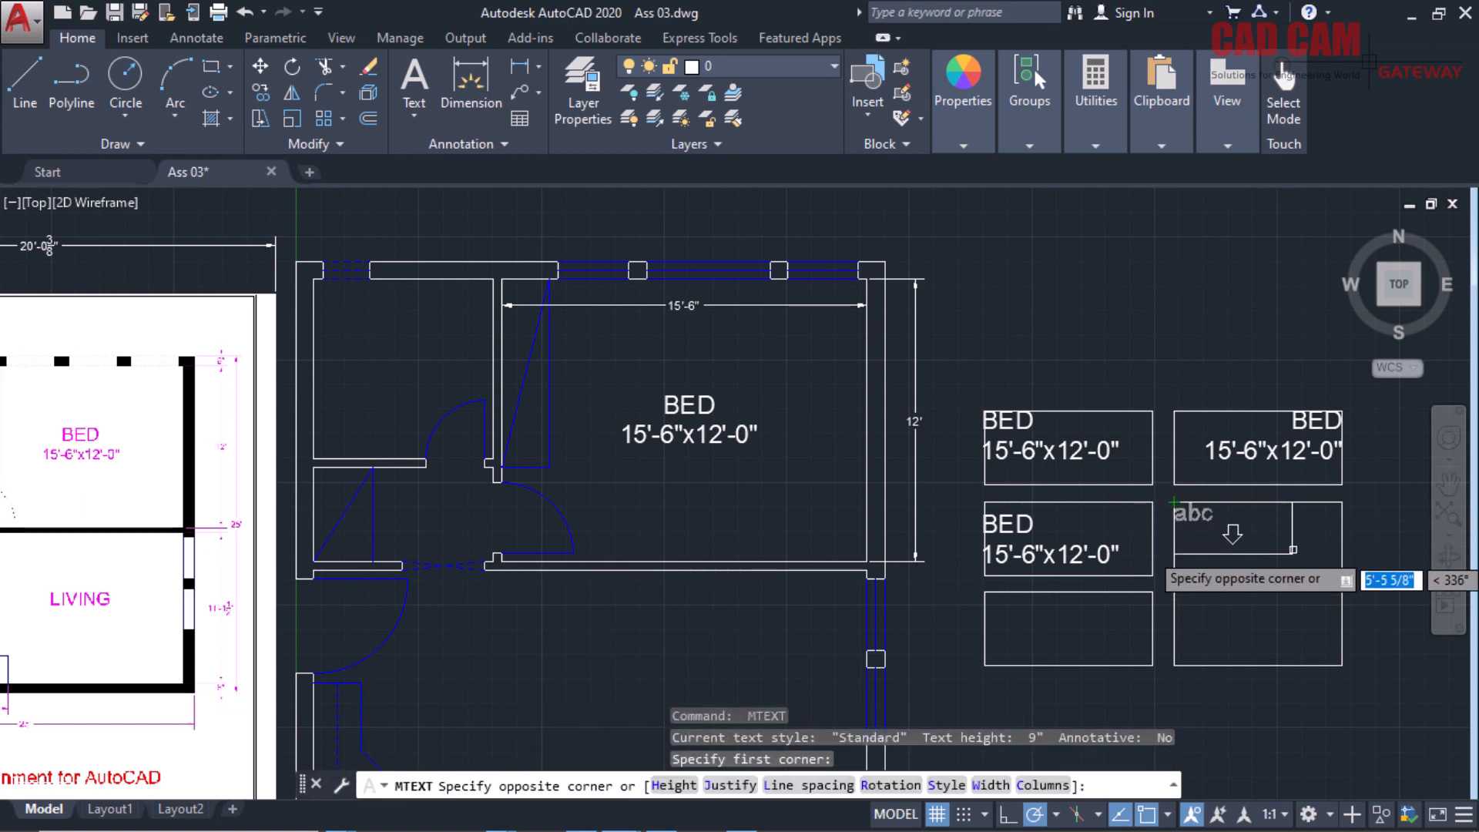
type("j")
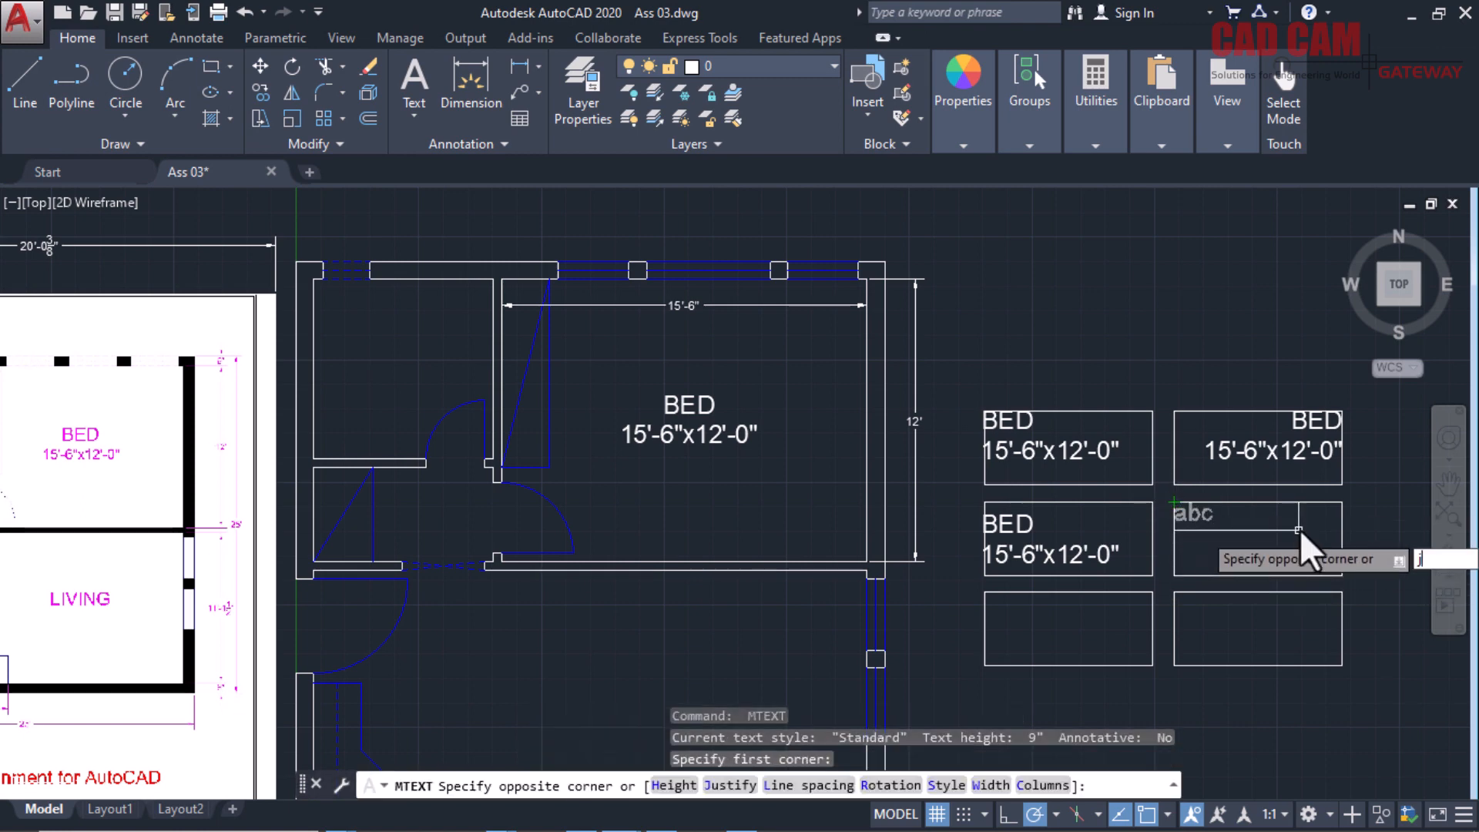
key("Return")
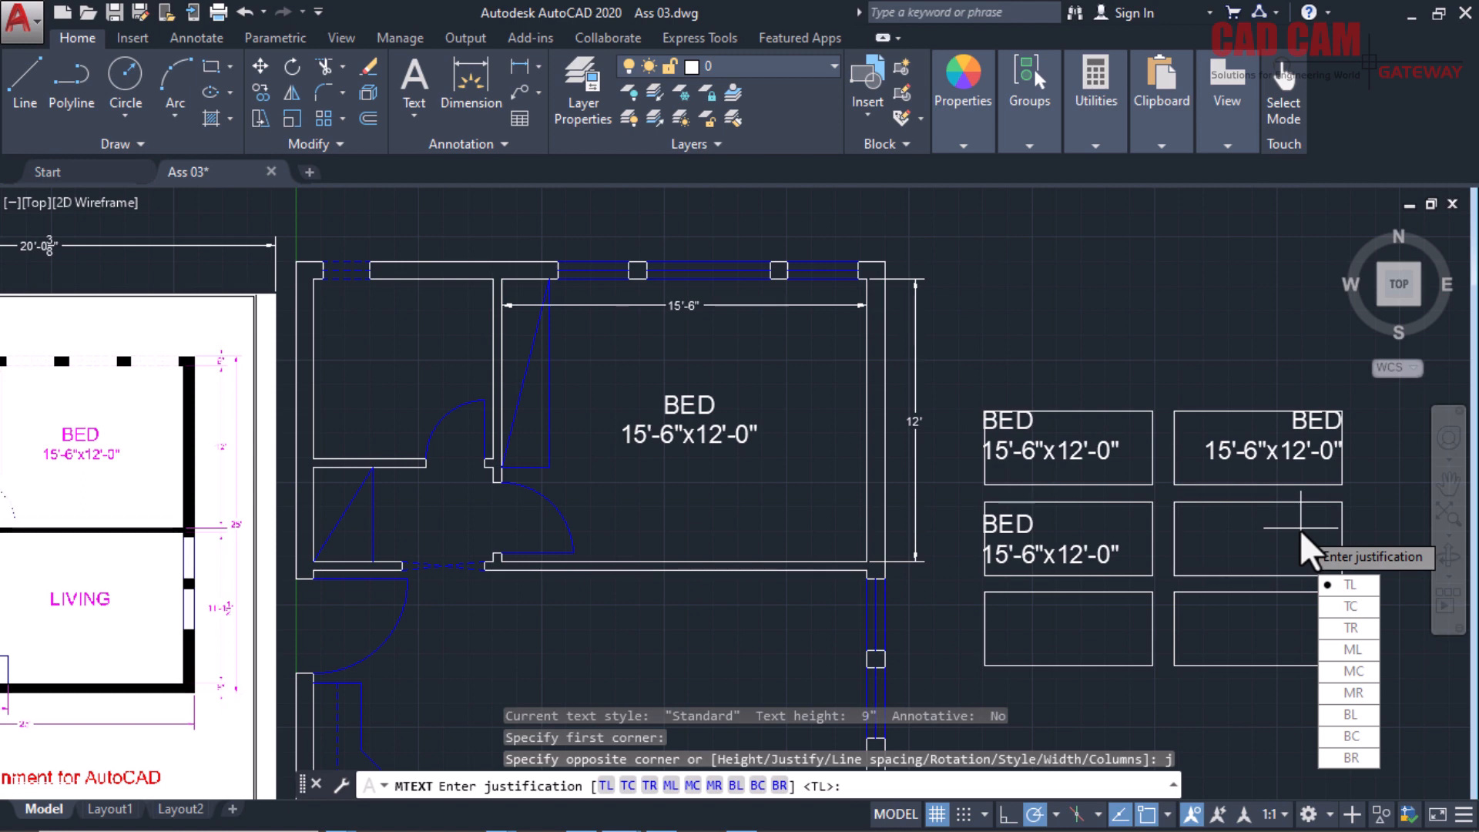
type("br")
key("Return")
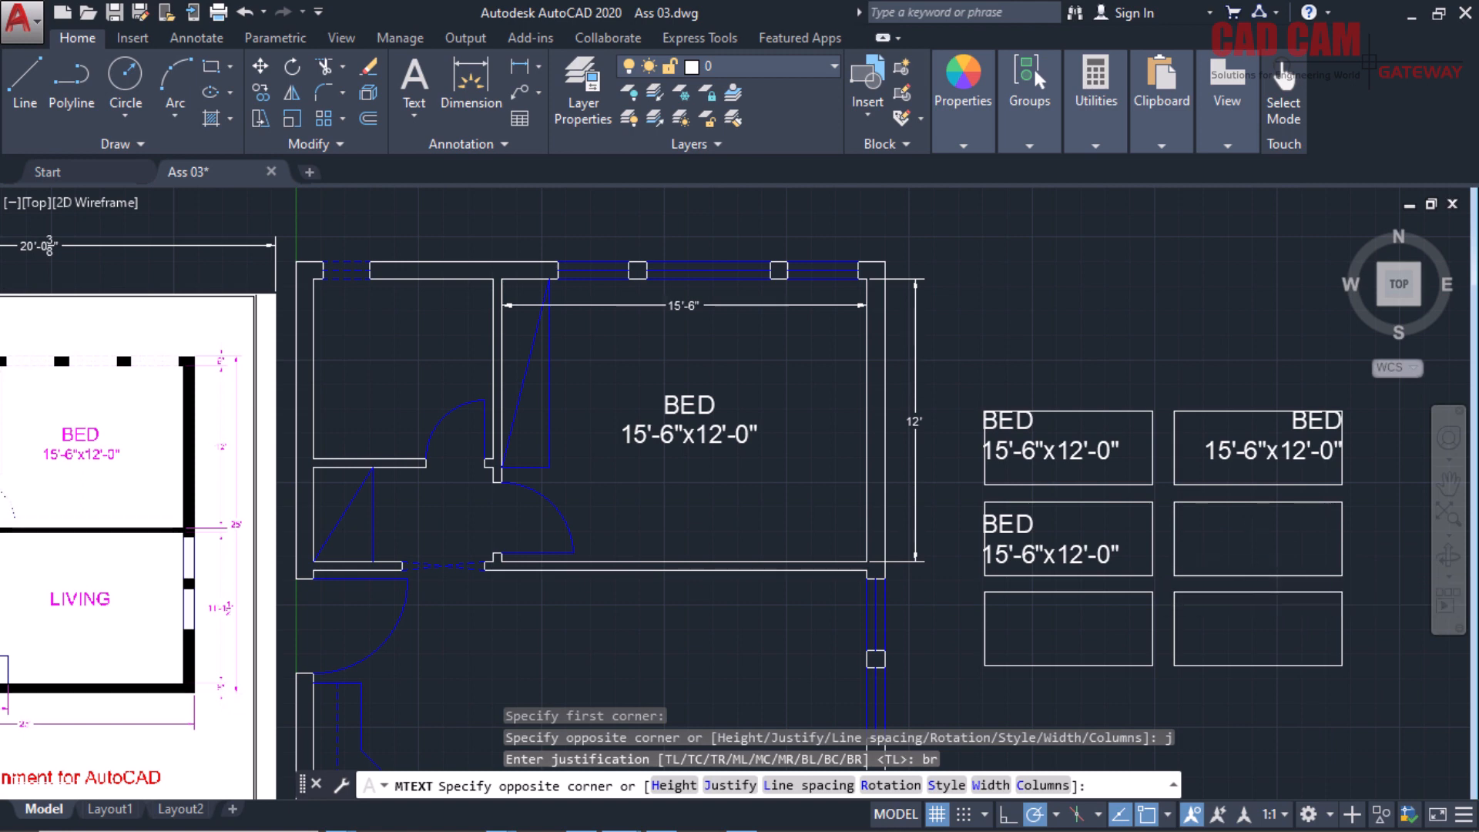
left_click(1342, 579)
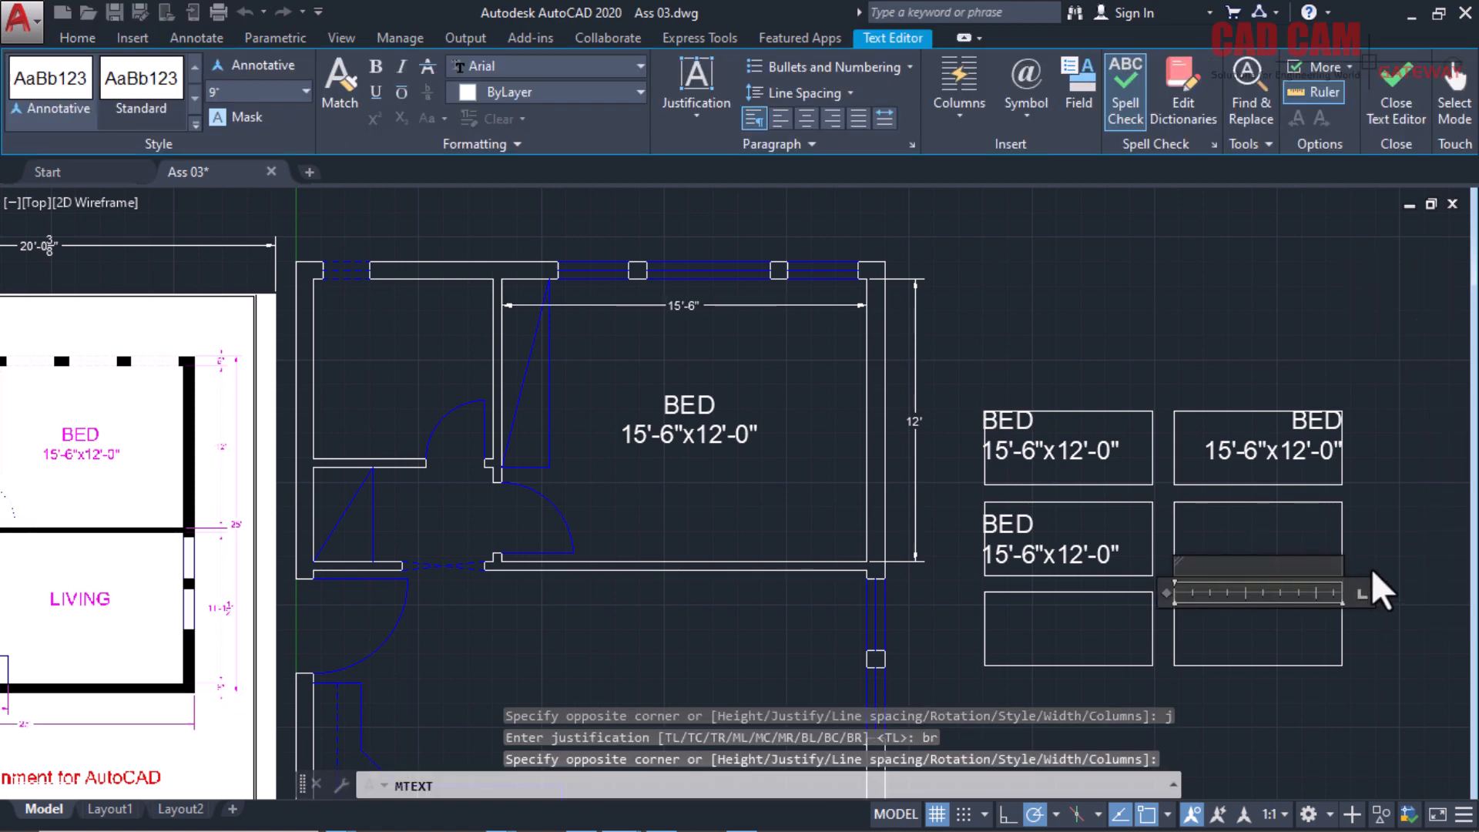
type("BED 15'-6\"x12'-0\"")
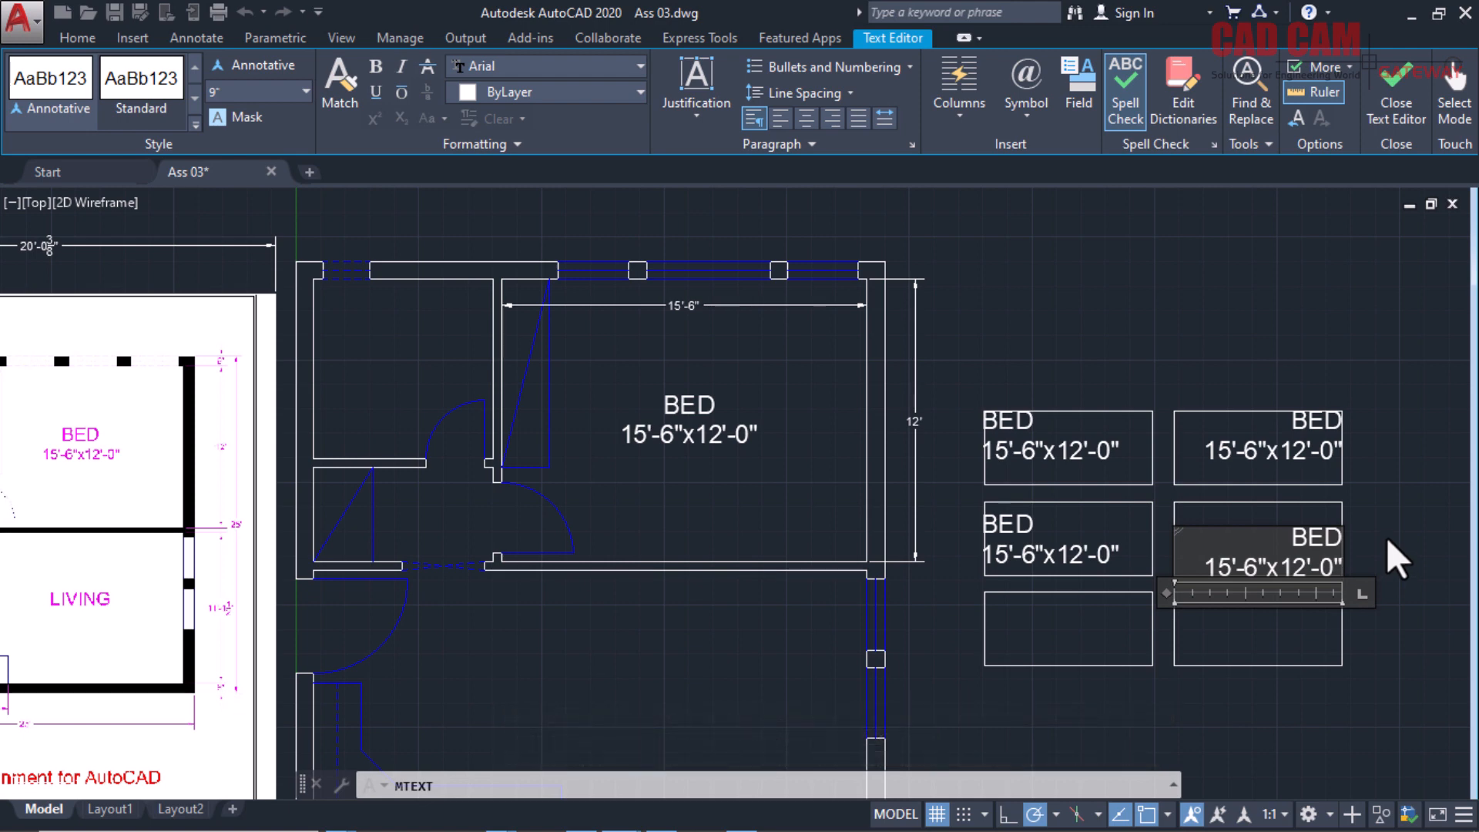
left_click(1386, 538)
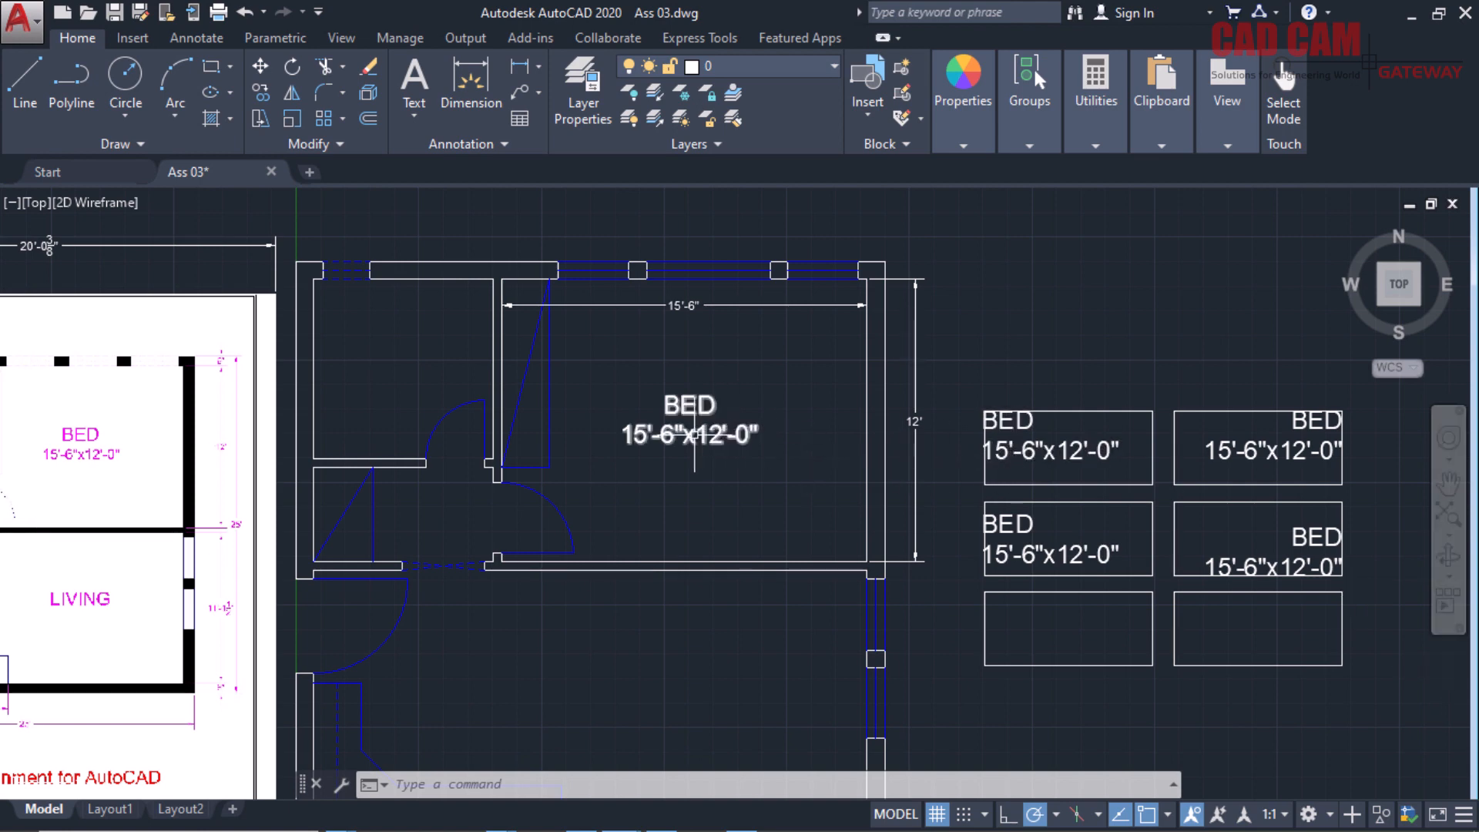
Delete all six sample rectangles beside the plan together with their sample texts.
left_click(1252, 389)
left_click(1126, 651)
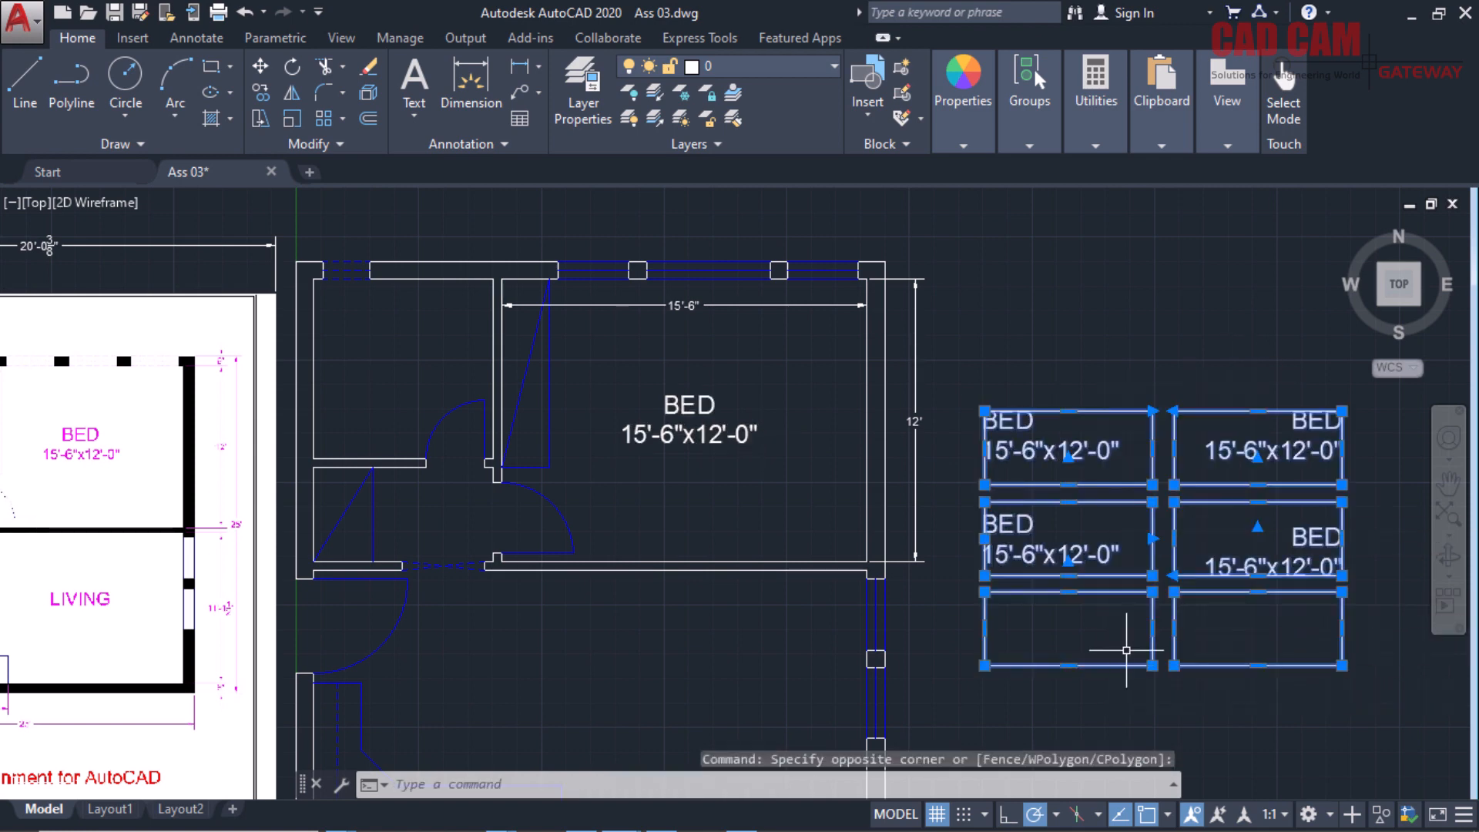
key("Delete")
scroll(1237, 489, "down", 2)
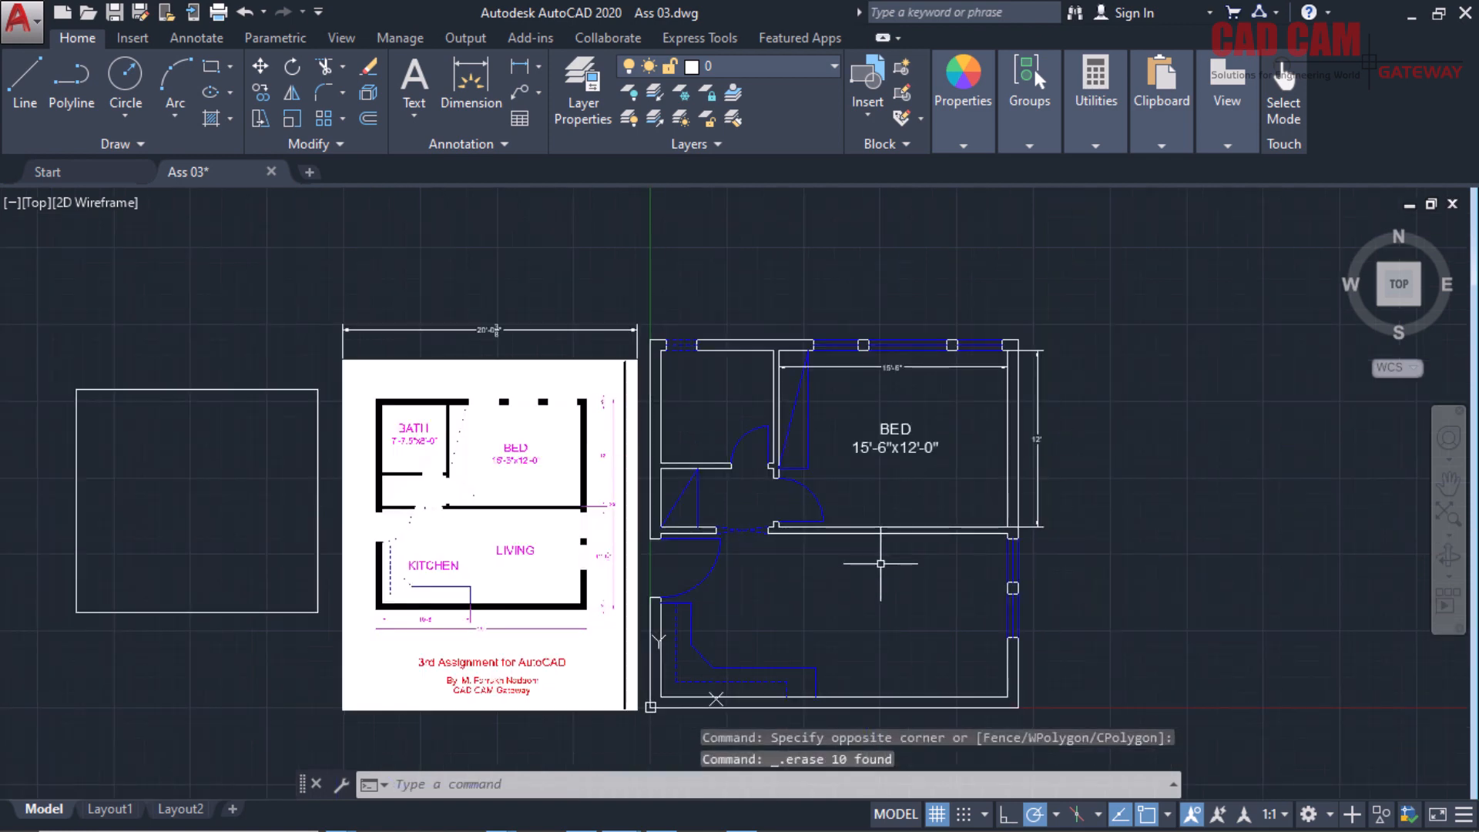
scroll(866, 609, "up", 2)
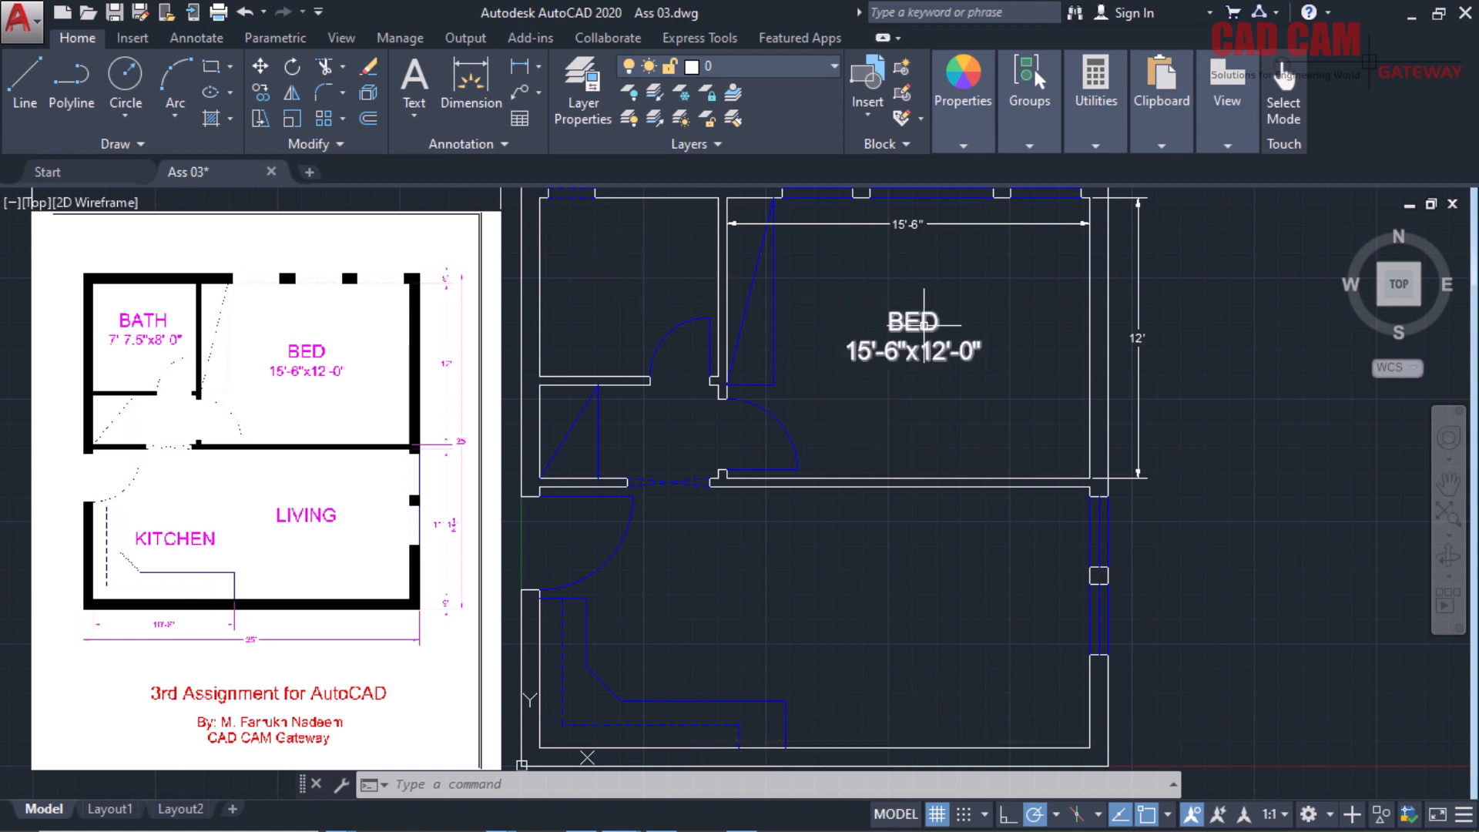
double_click(925, 322)
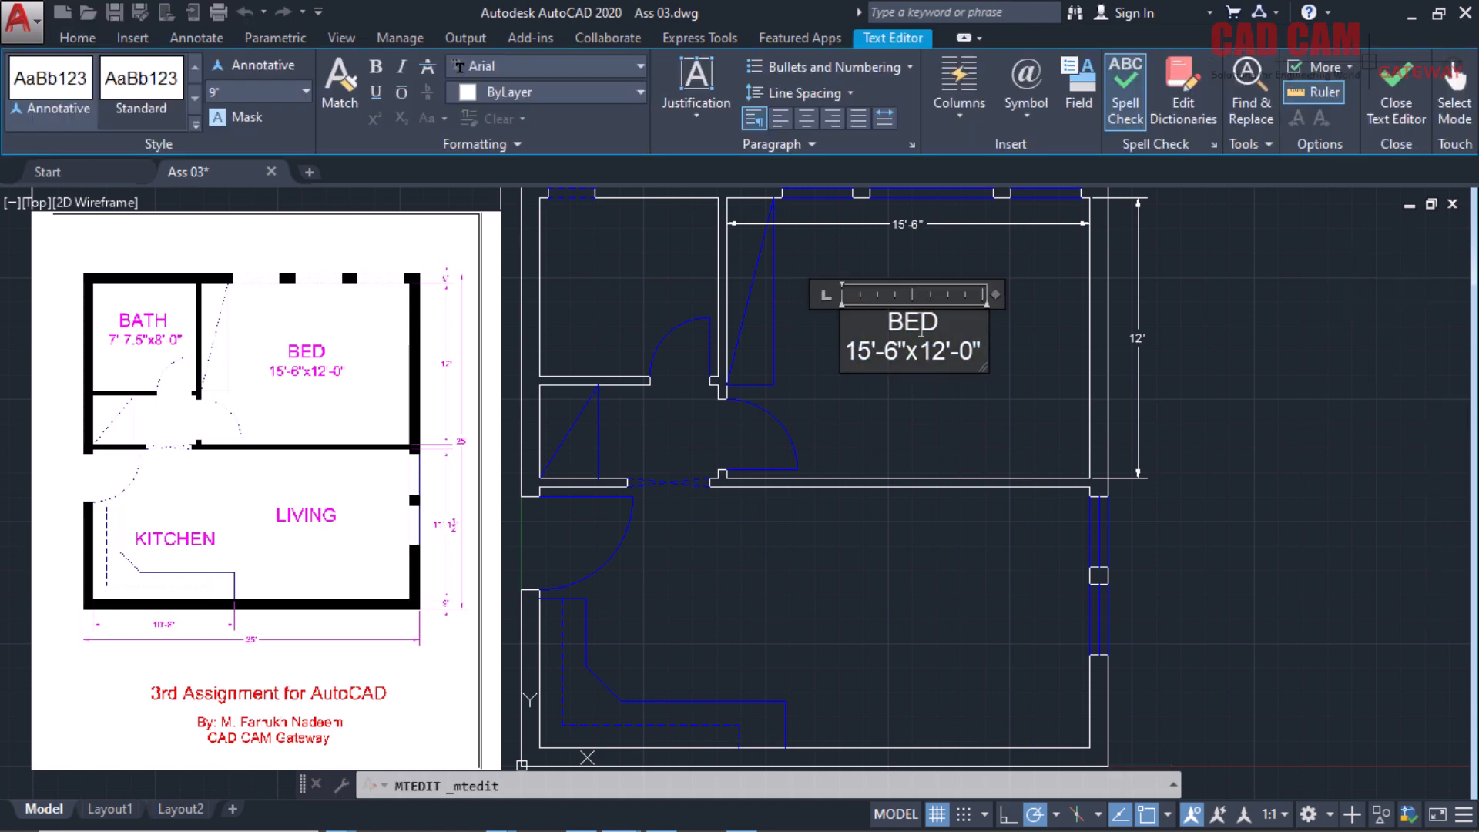
left_click(1009, 389)
key("Escape")
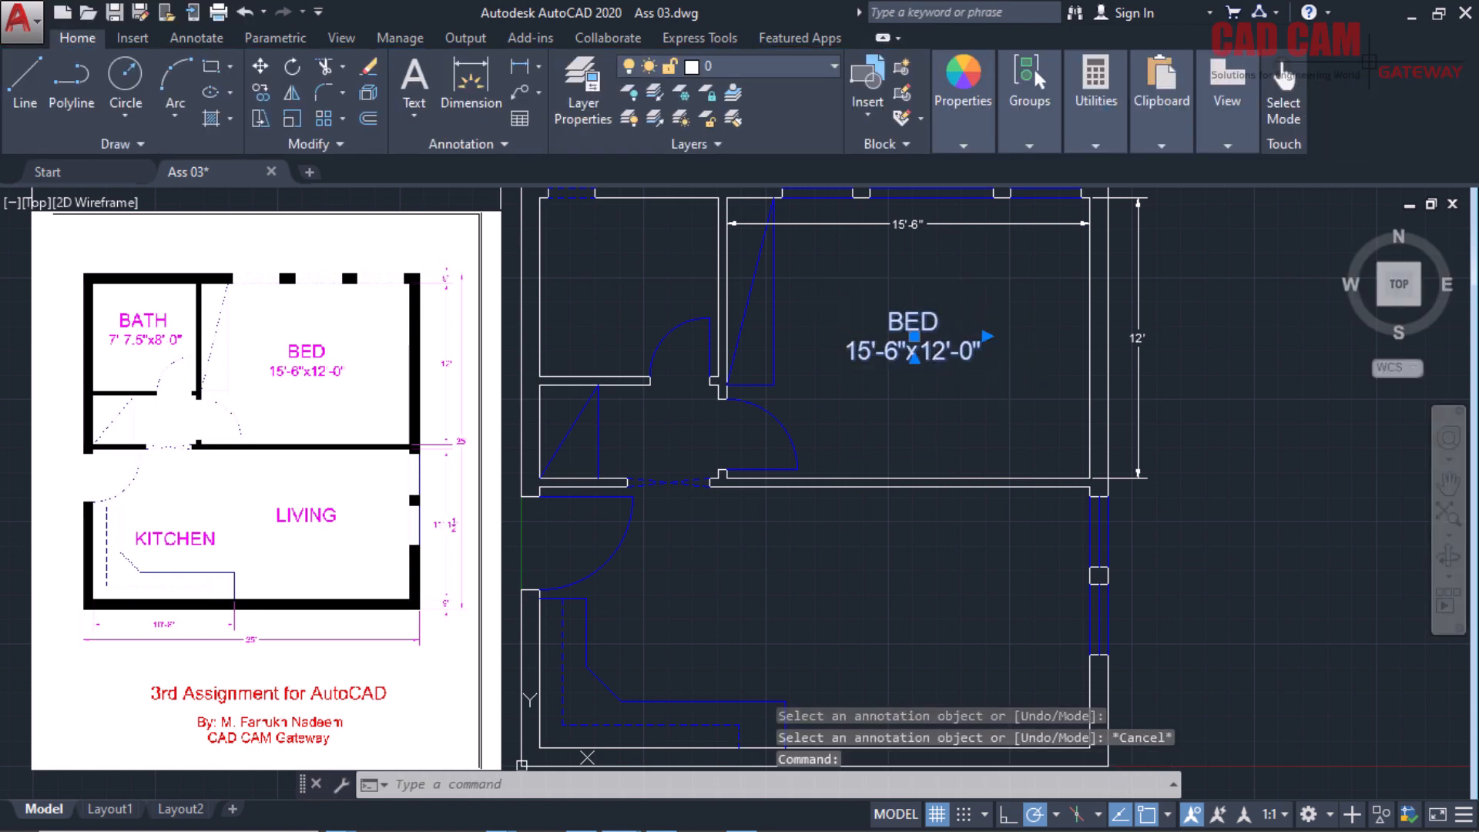
Apply a background mask with a yellow fill color to the BED room text.
double_click(934, 327)
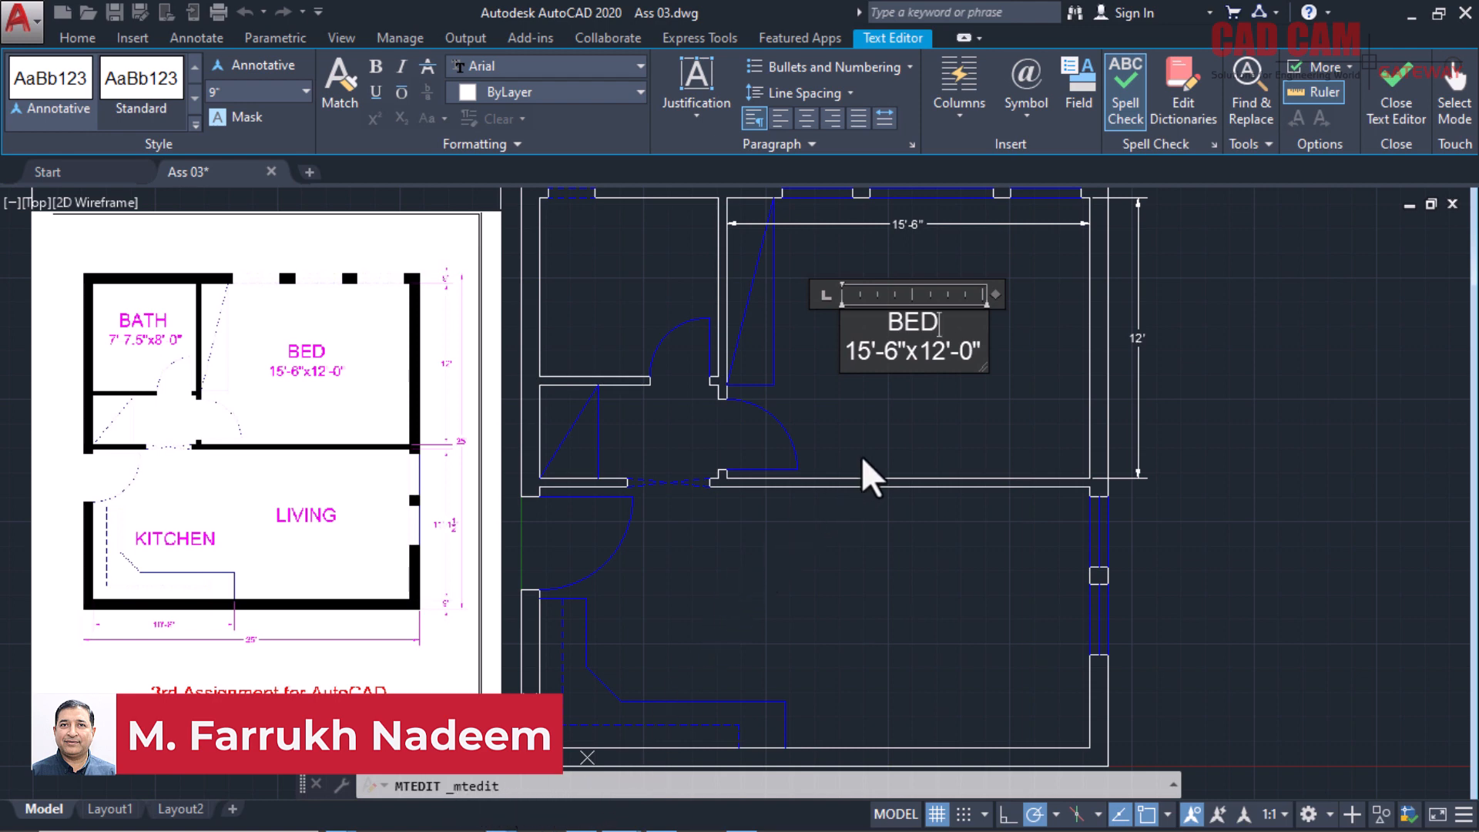
double_click(913, 324)
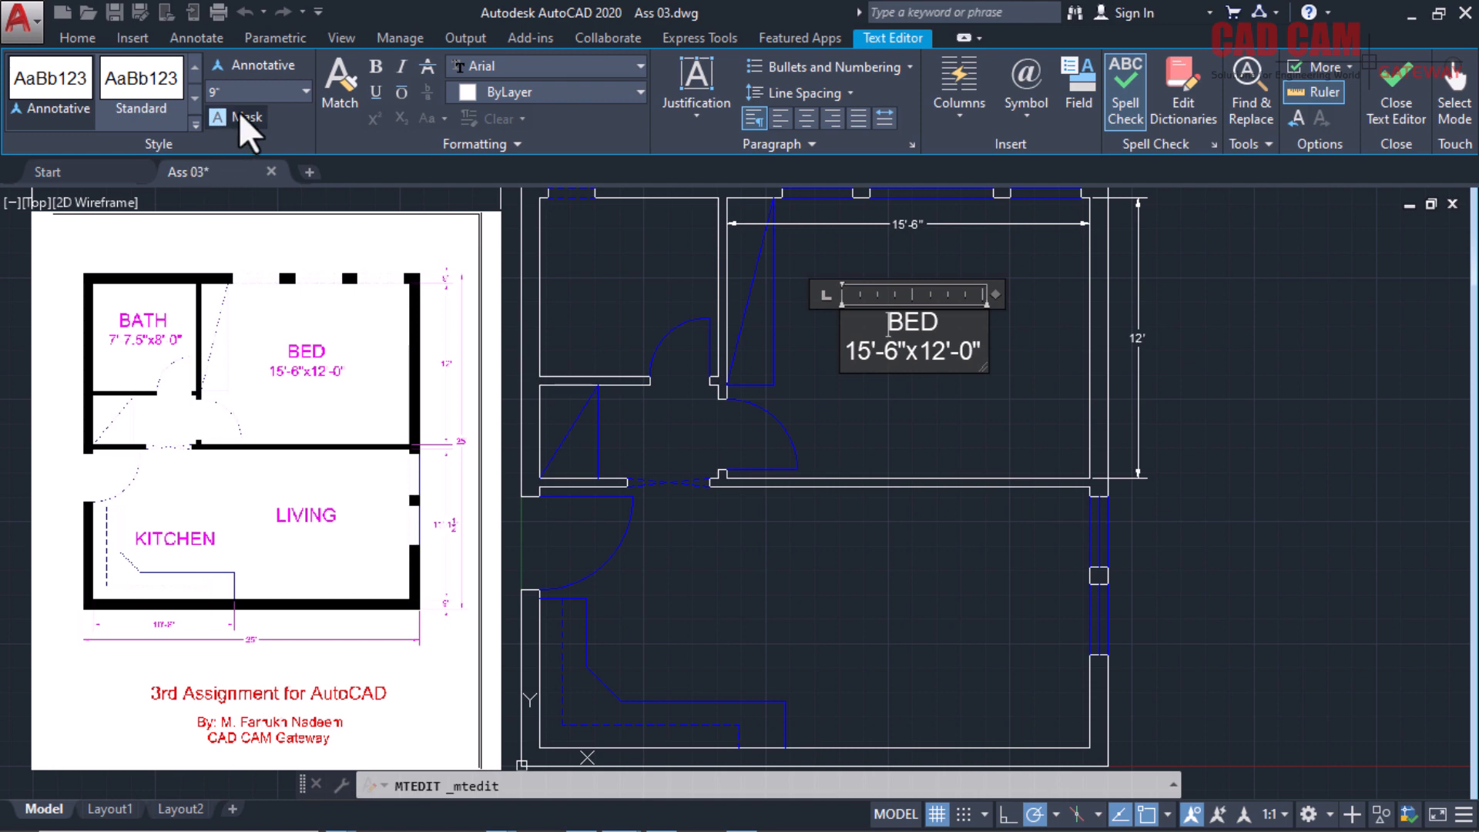
left_click(305, 88)
left_click(305, 87)
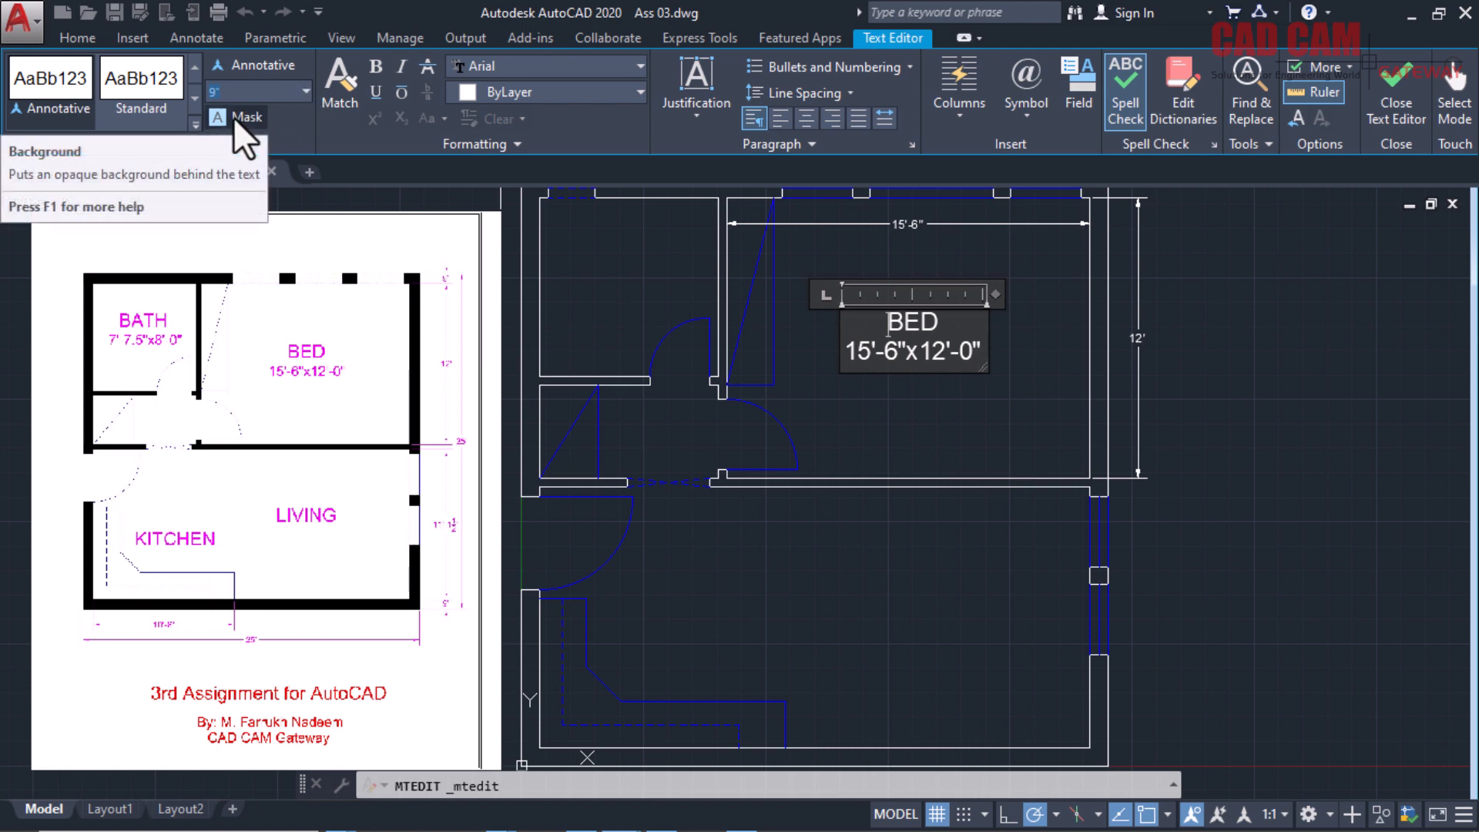
double_click(908, 322)
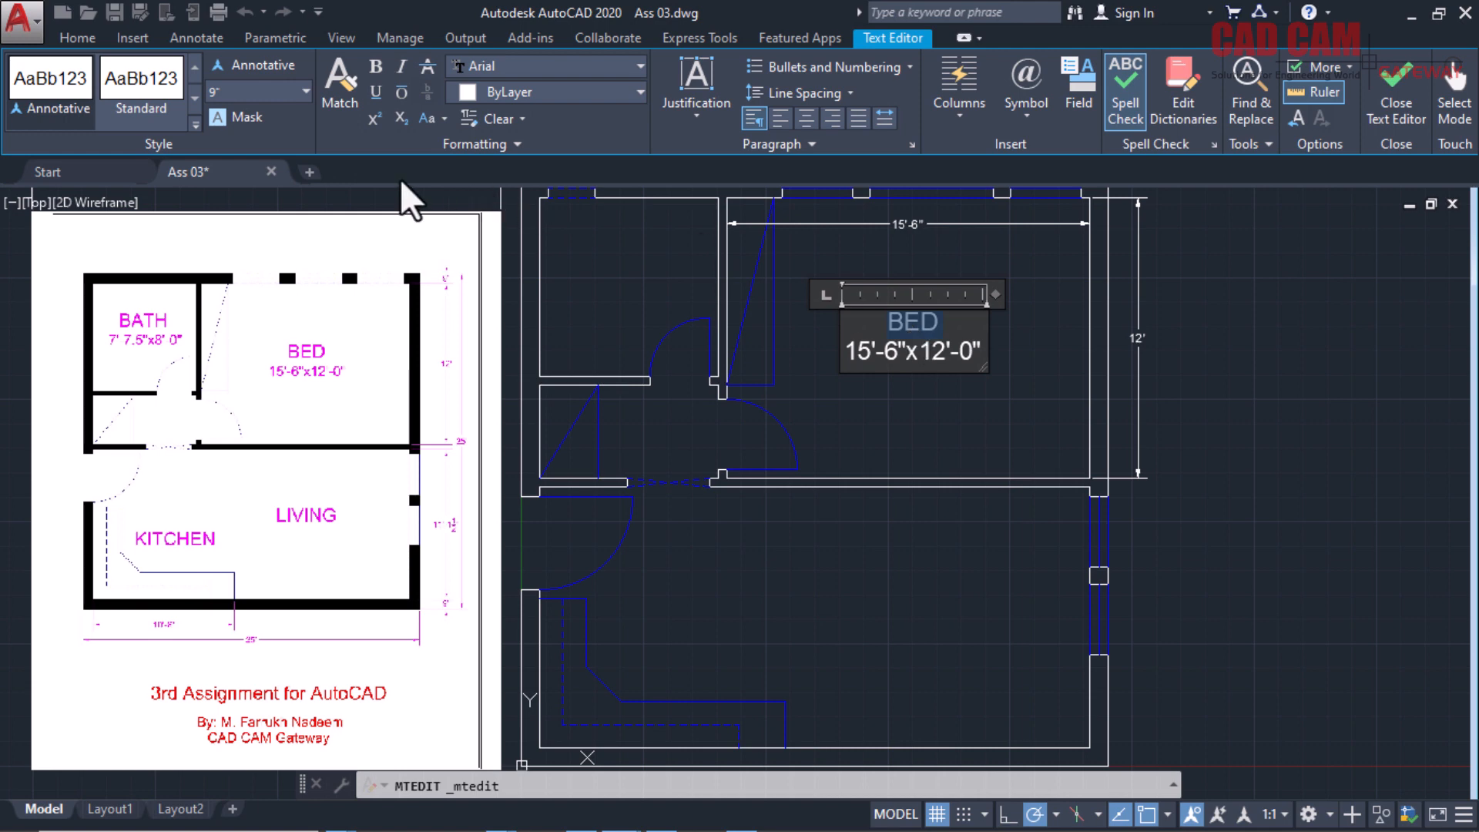
left_click(241, 120)
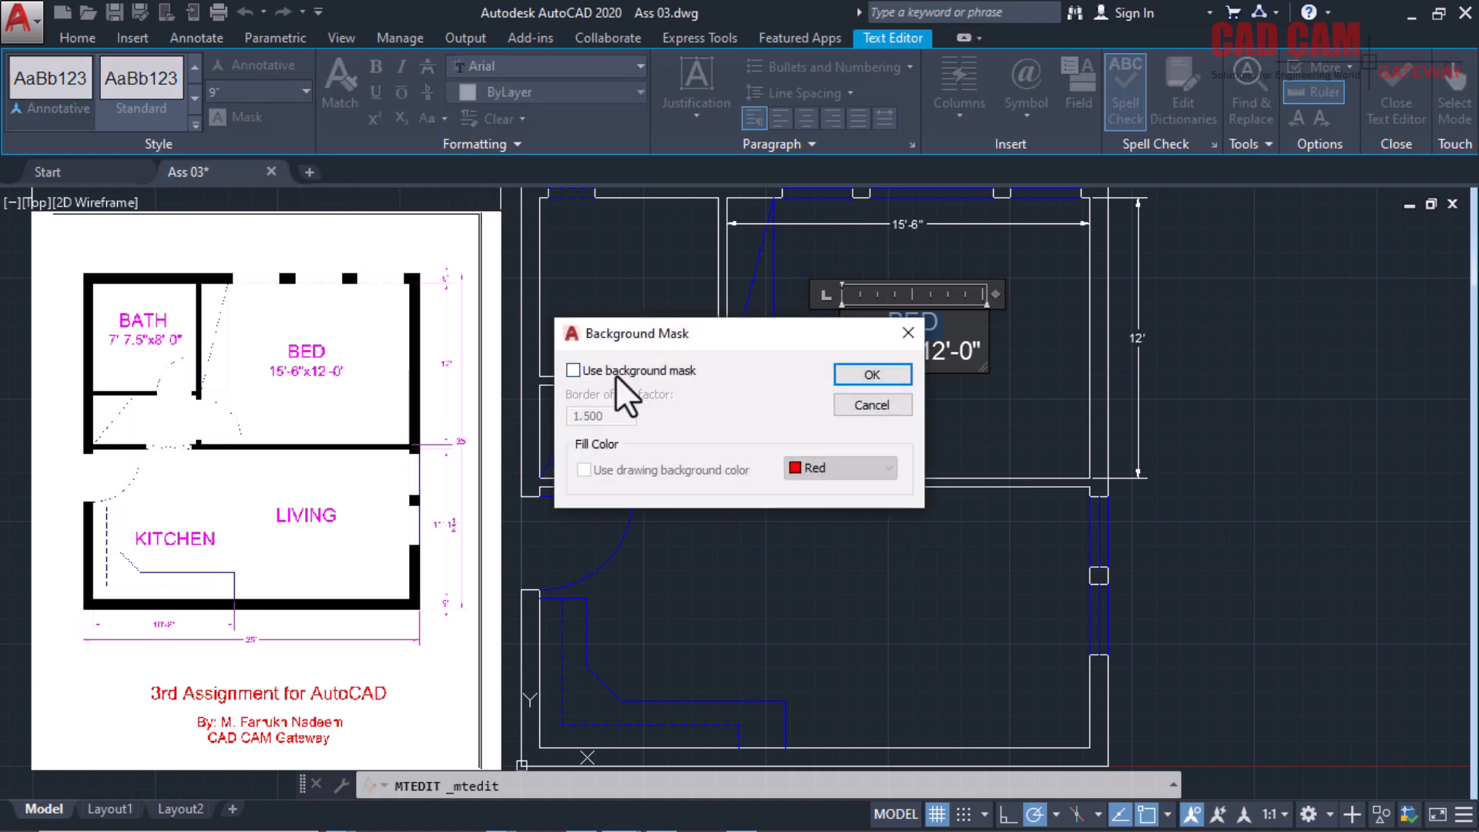
left_click(572, 370)
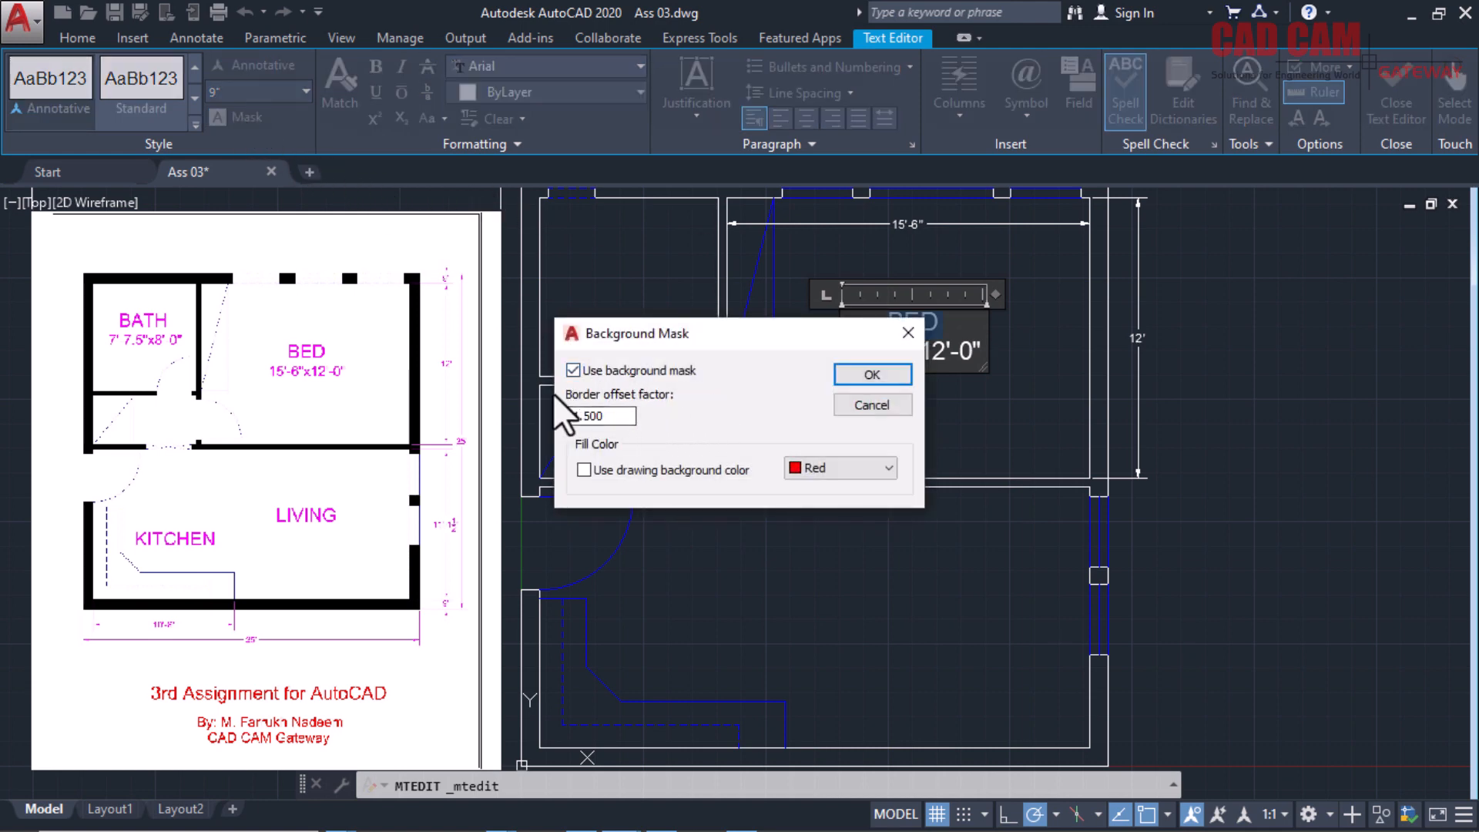
left_click(844, 468)
left_click(835, 506)
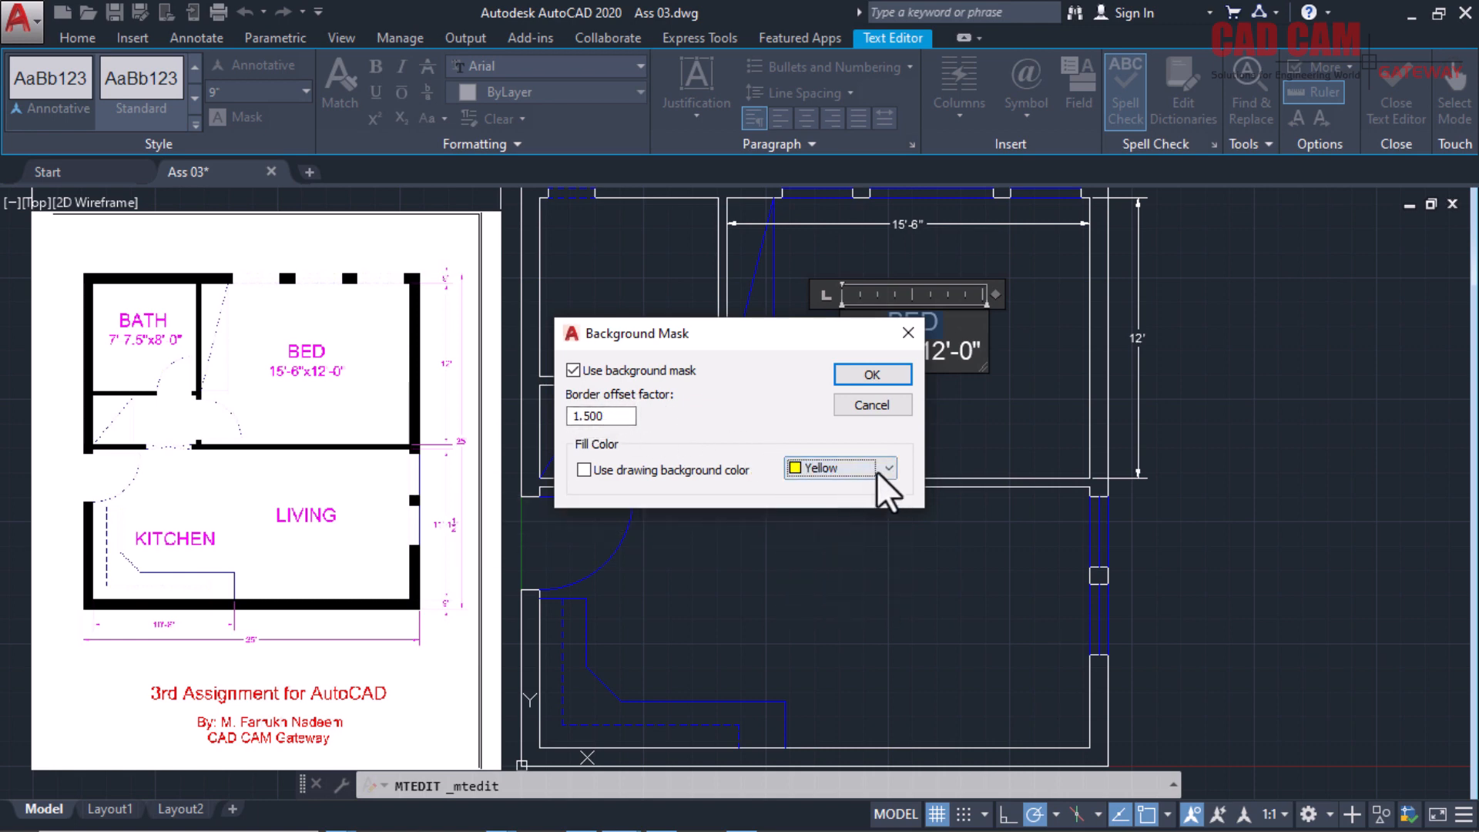
left_click(870, 383)
left_click(1030, 379)
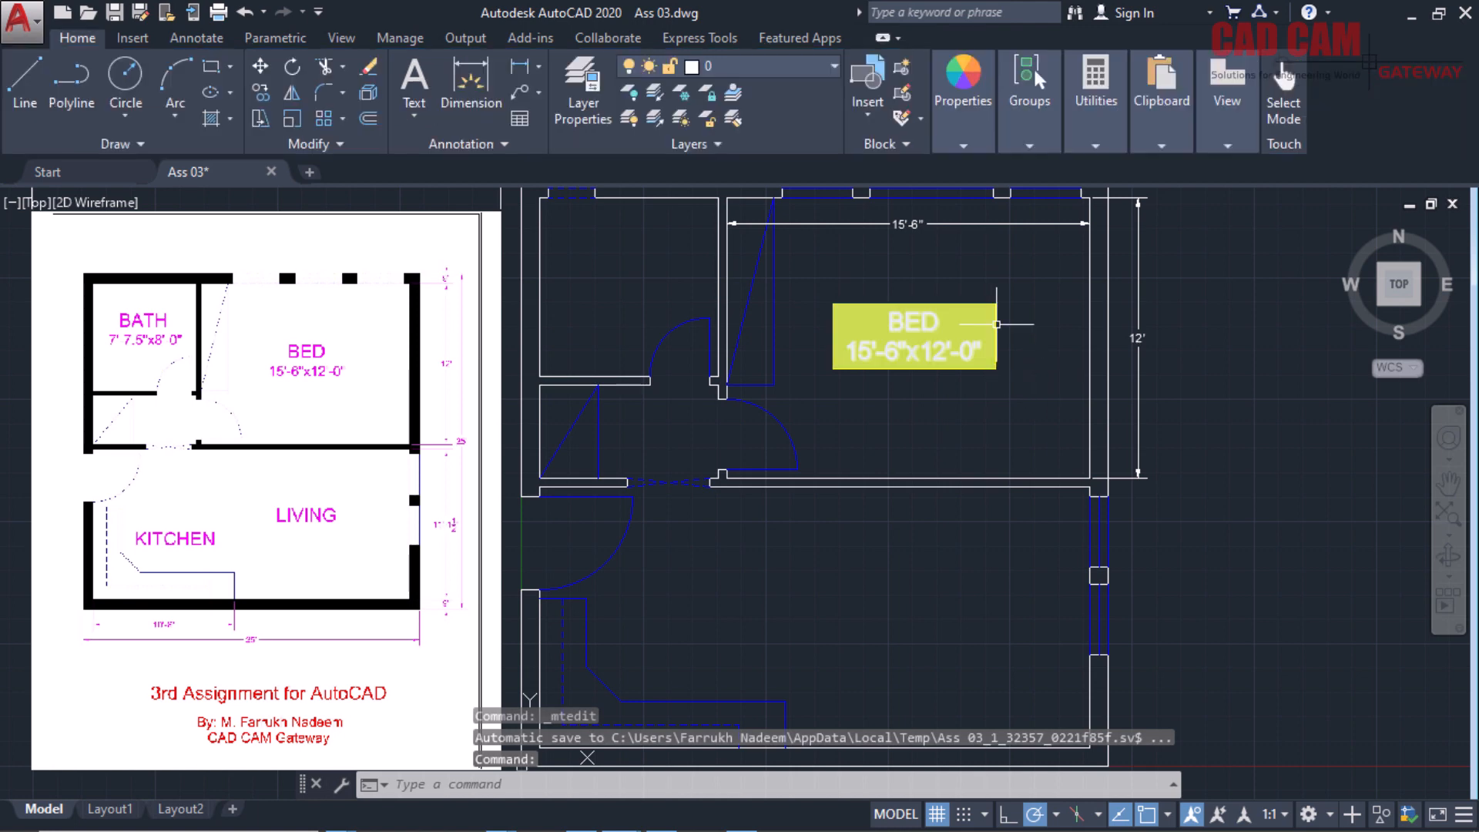
Turn off the background mask on the BED room text.
double_click(969, 306)
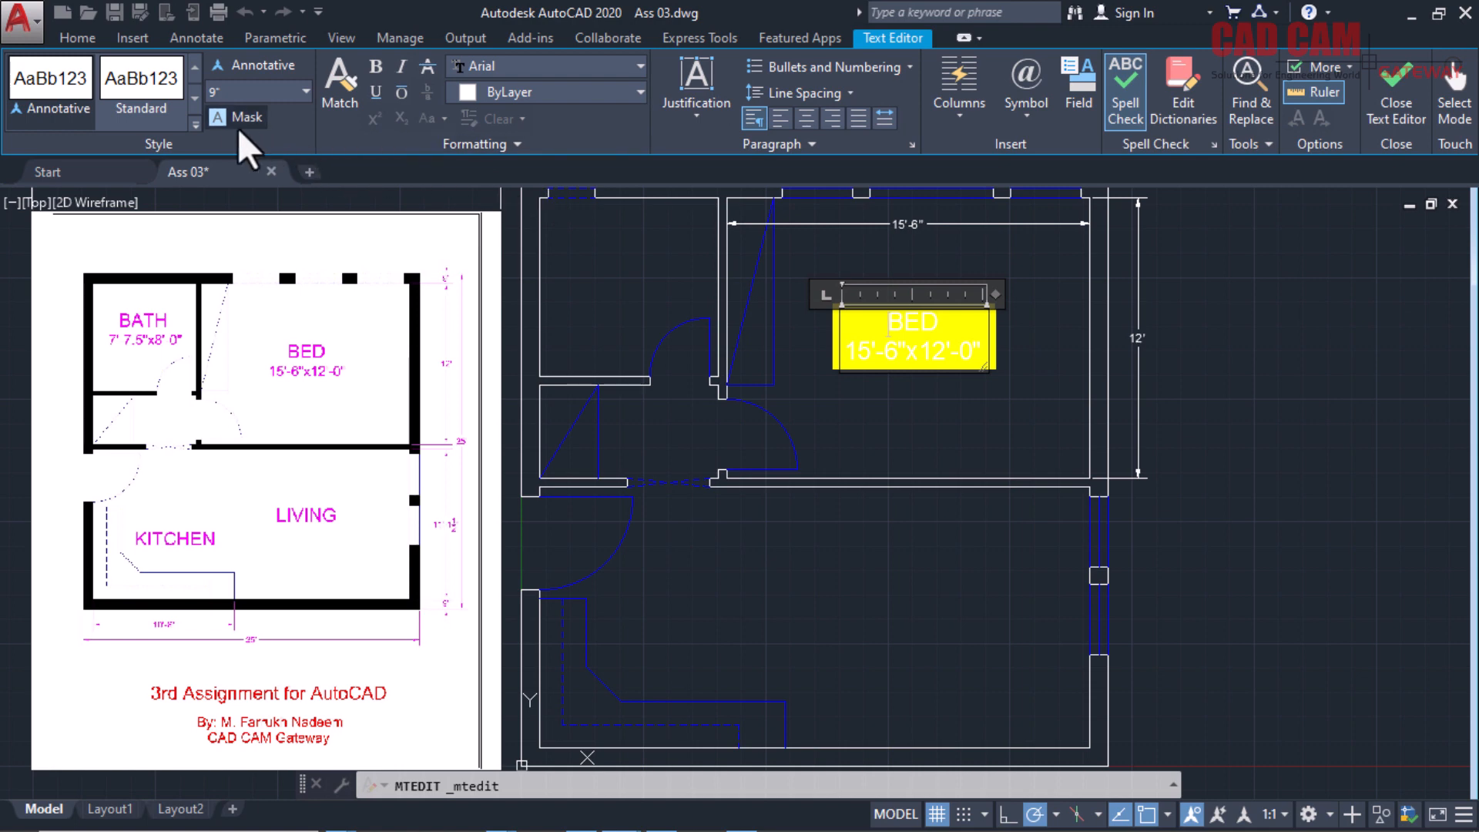
left_click(232, 117)
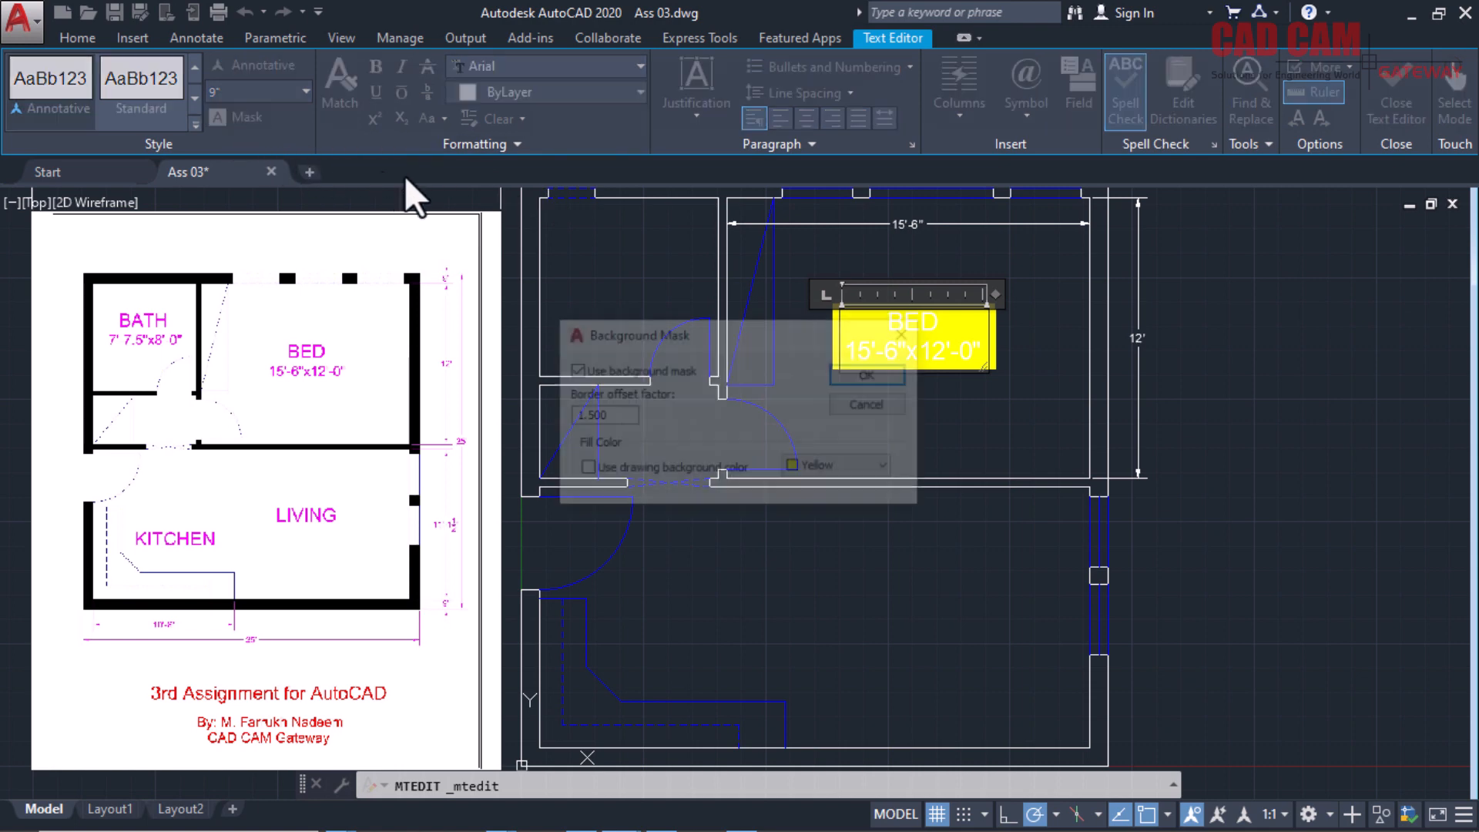
left_click(625, 369)
left_click(877, 375)
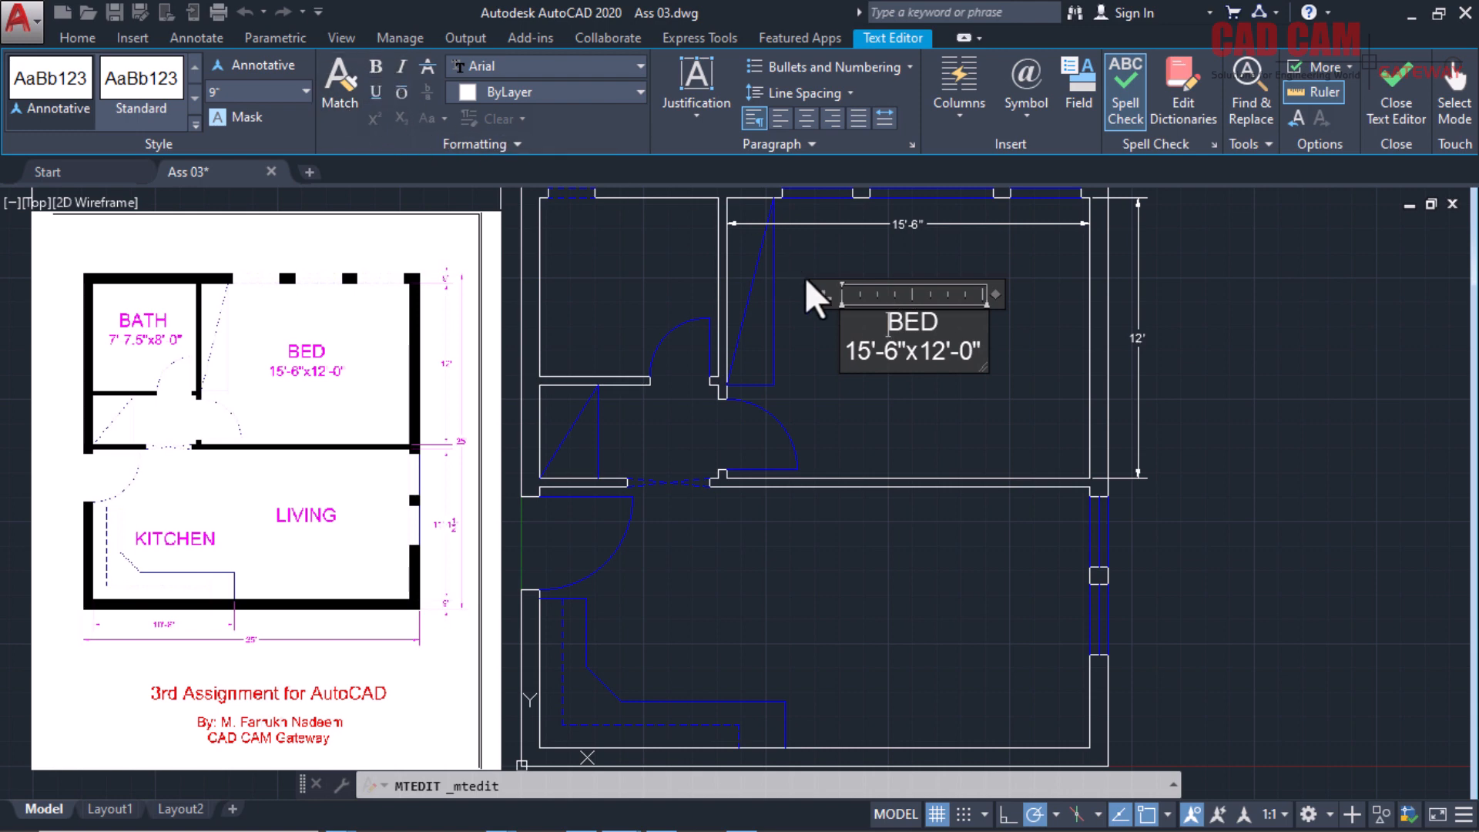
Make the word BED bold in the bedroom's multiline text.
double_click(882, 312)
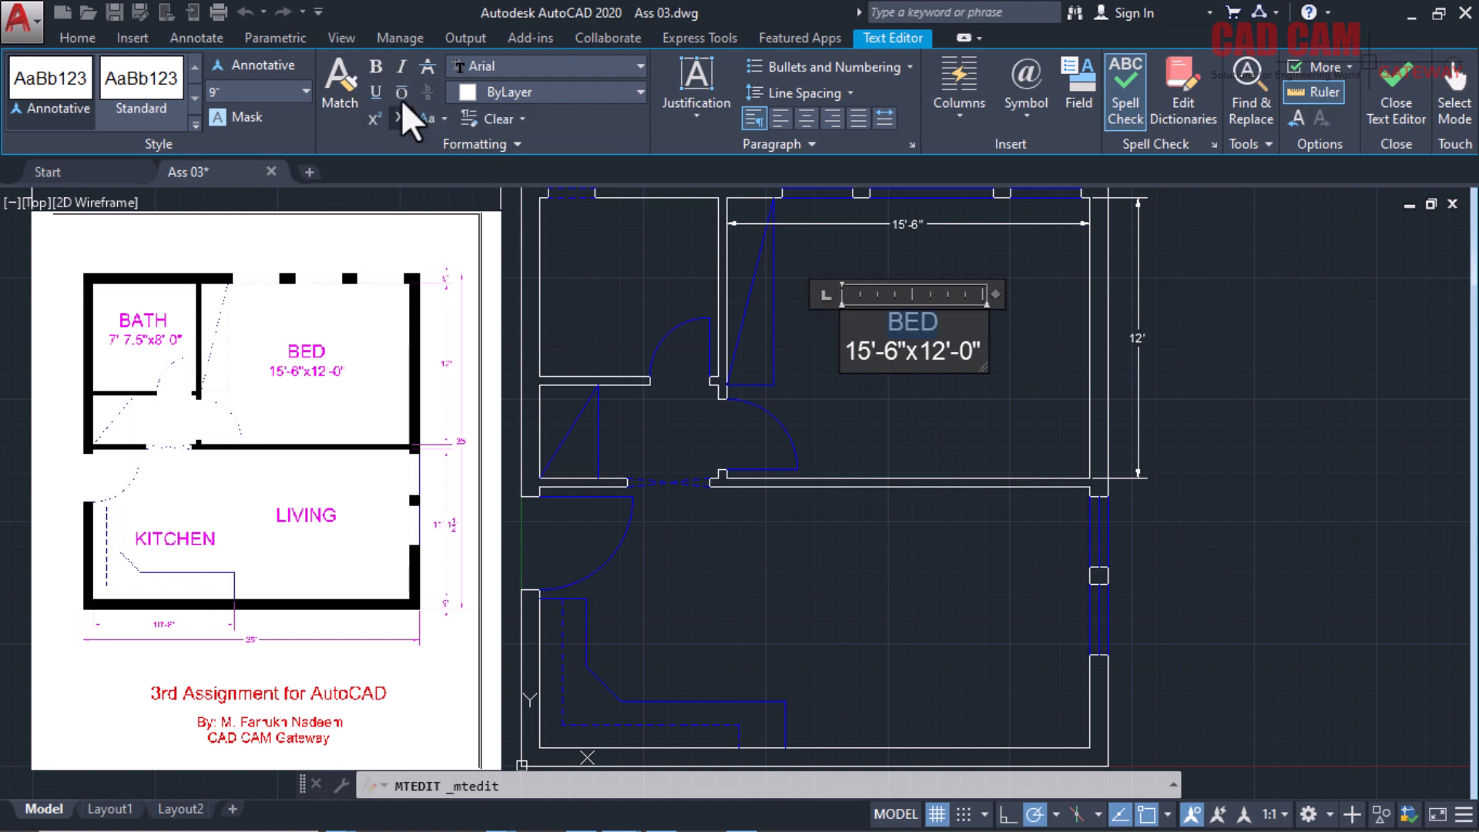
left_click(375, 67)
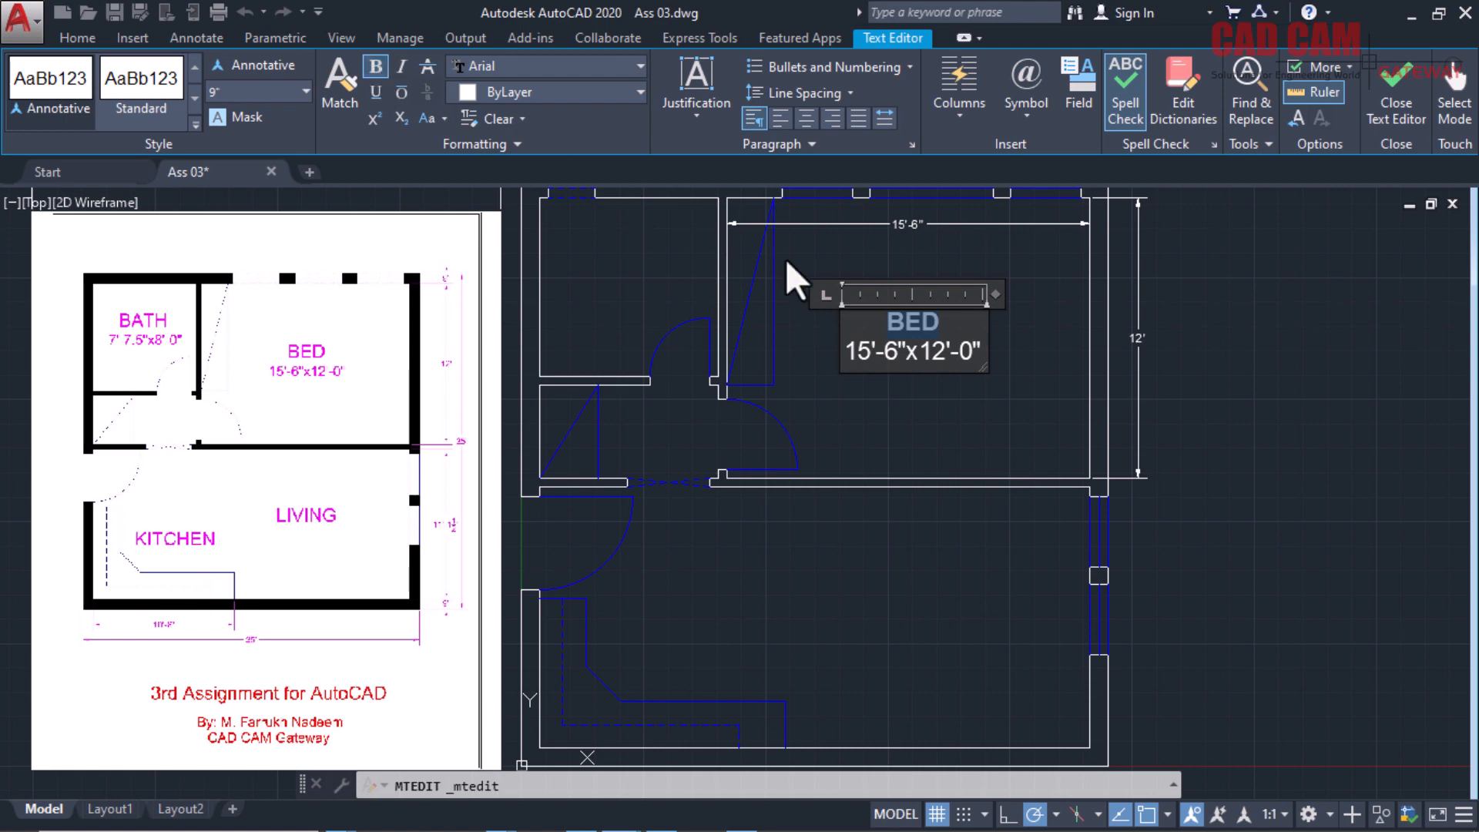
Try italic formatting on the size line below BED and switch it back off.
left_click(907, 358)
triple_click(907, 358)
left_click(402, 65)
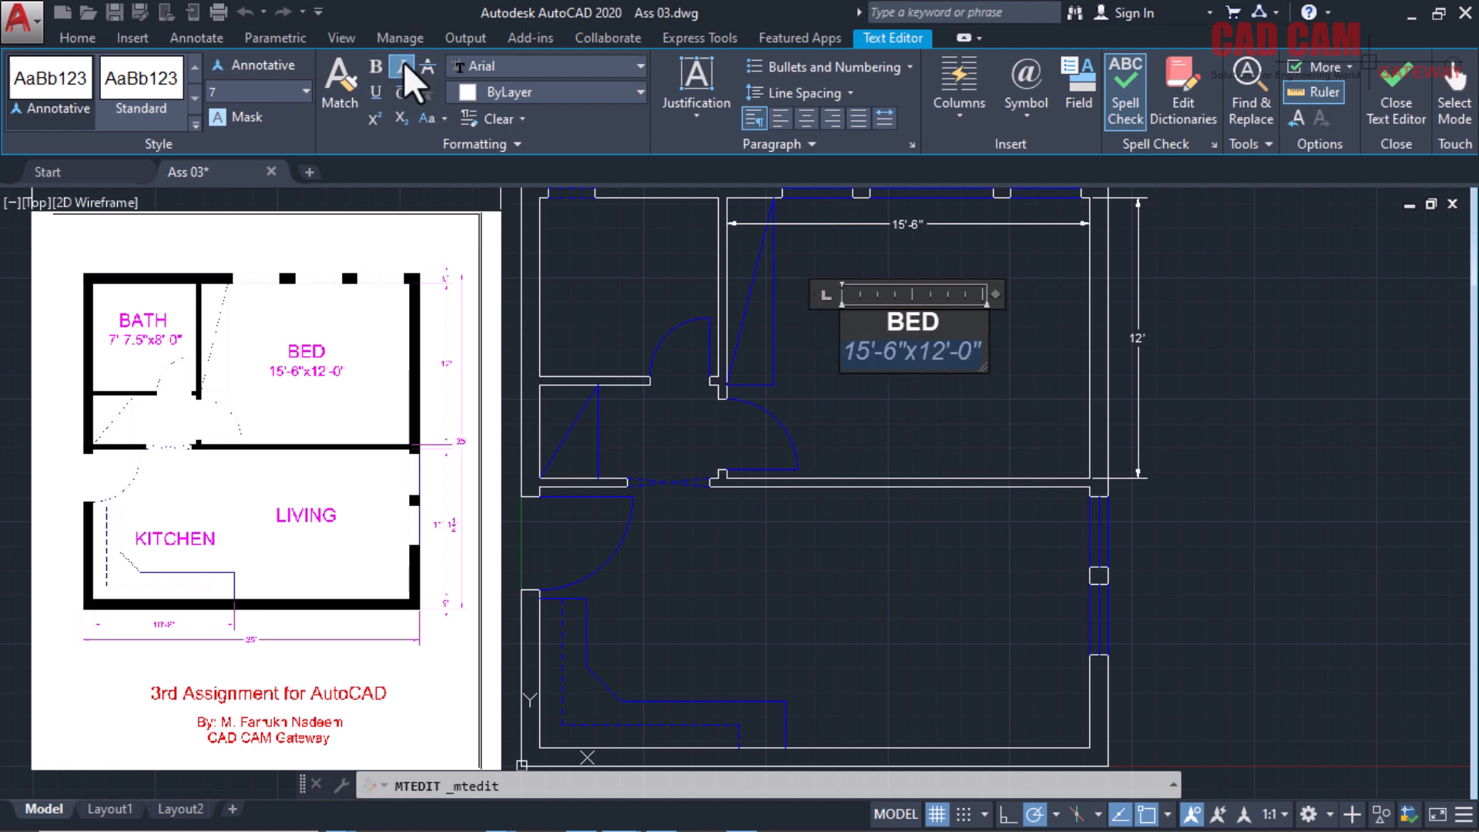
left_click(402, 66)
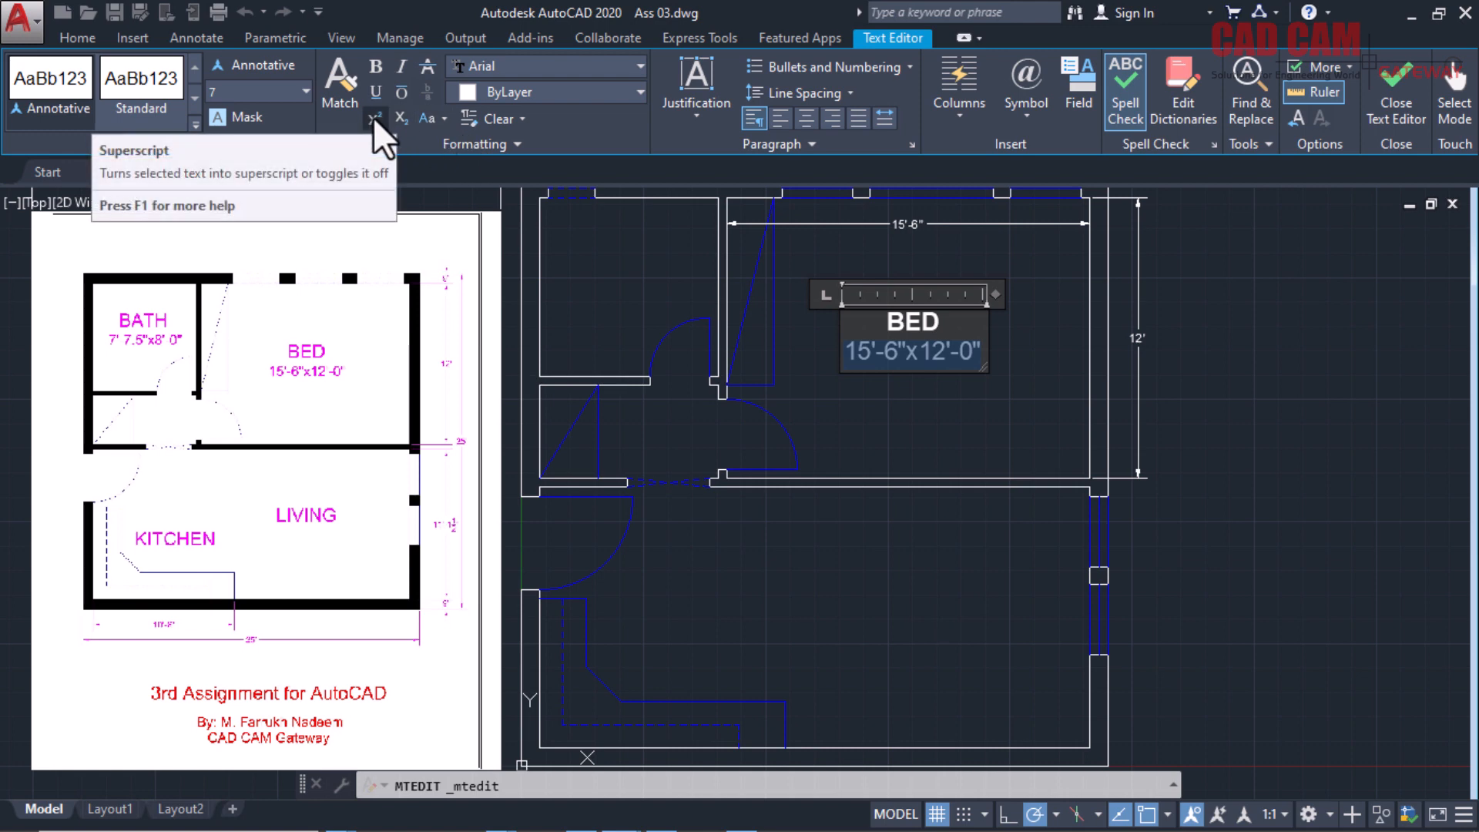
Examine the text editor's letter case, font, justification, bullets and numbering, paragraph, line spacing and column options.
left_click(445, 119)
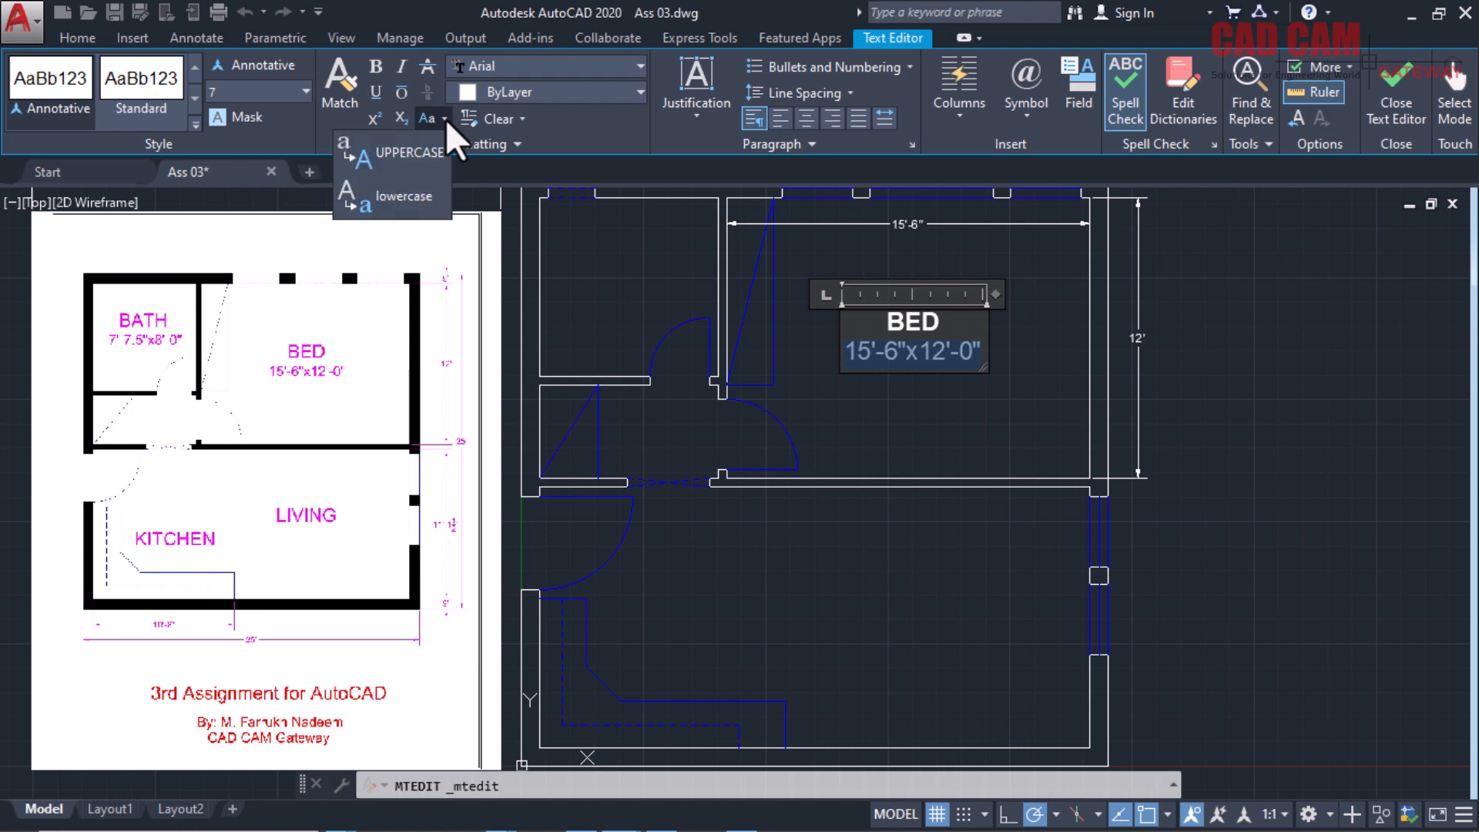
left_click(576, 126)
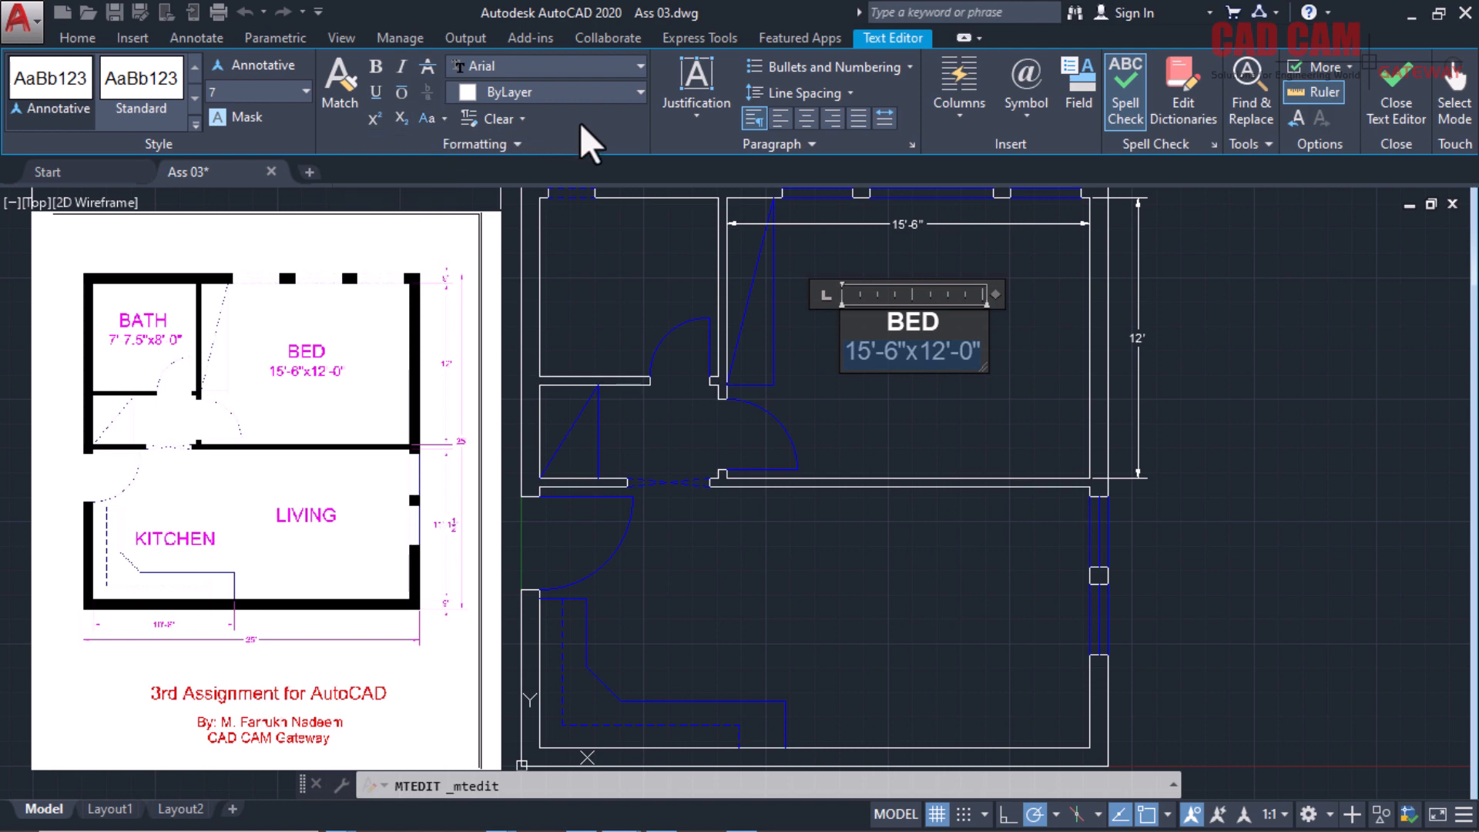
left_click(637, 62)
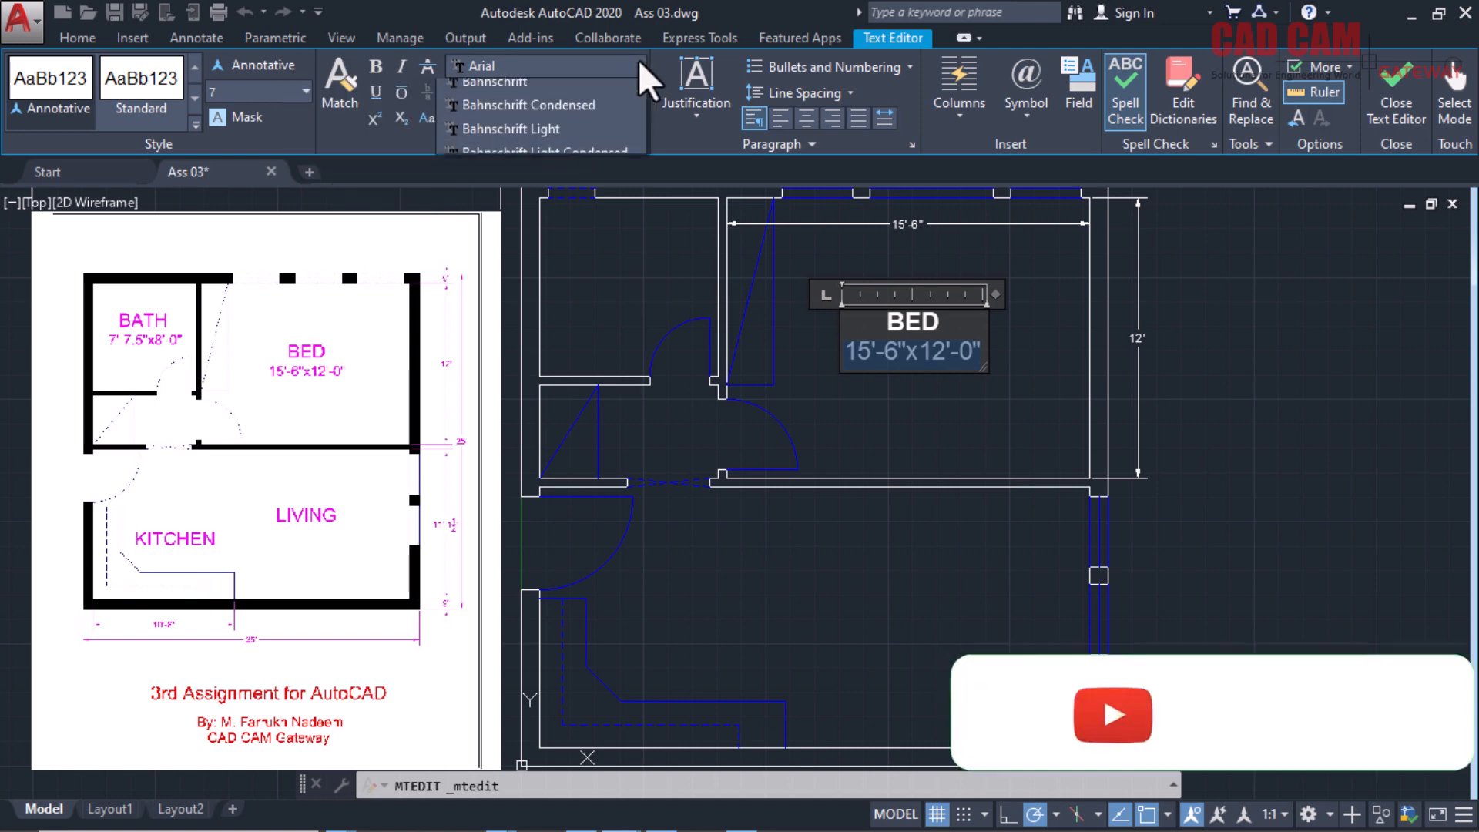
left_click(653, 58)
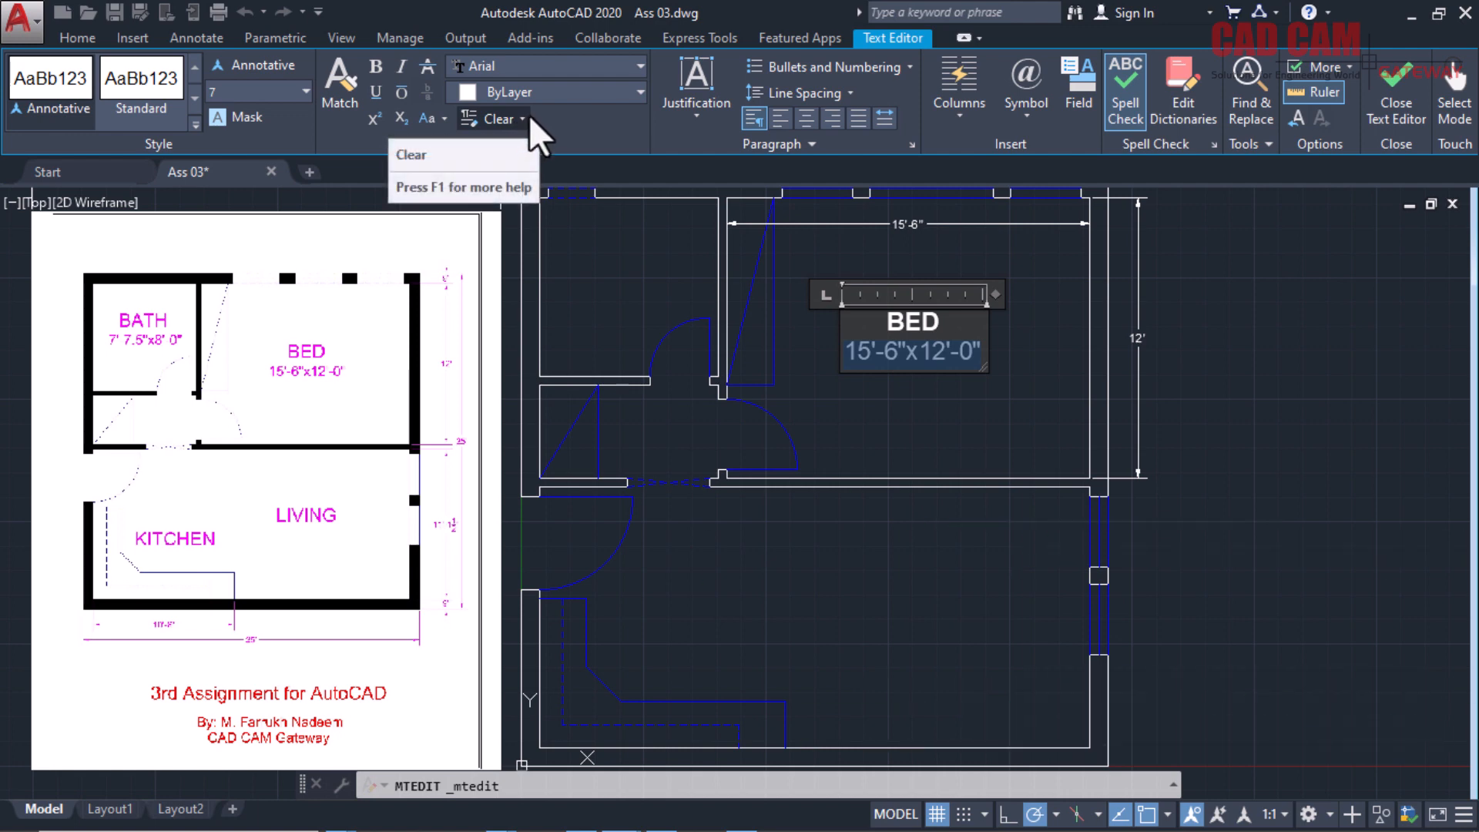
left_click(694, 116)
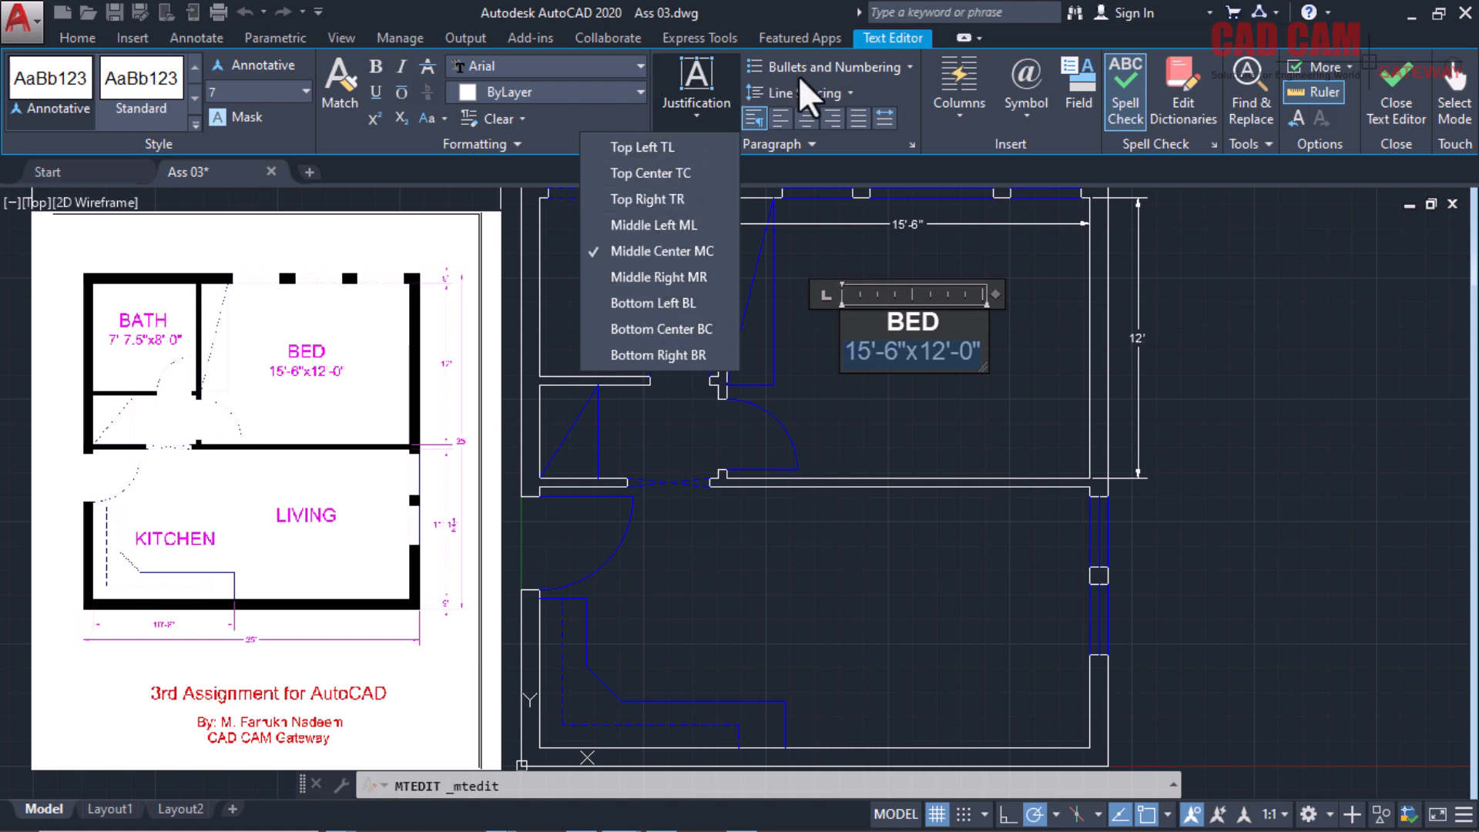
left_click(911, 67)
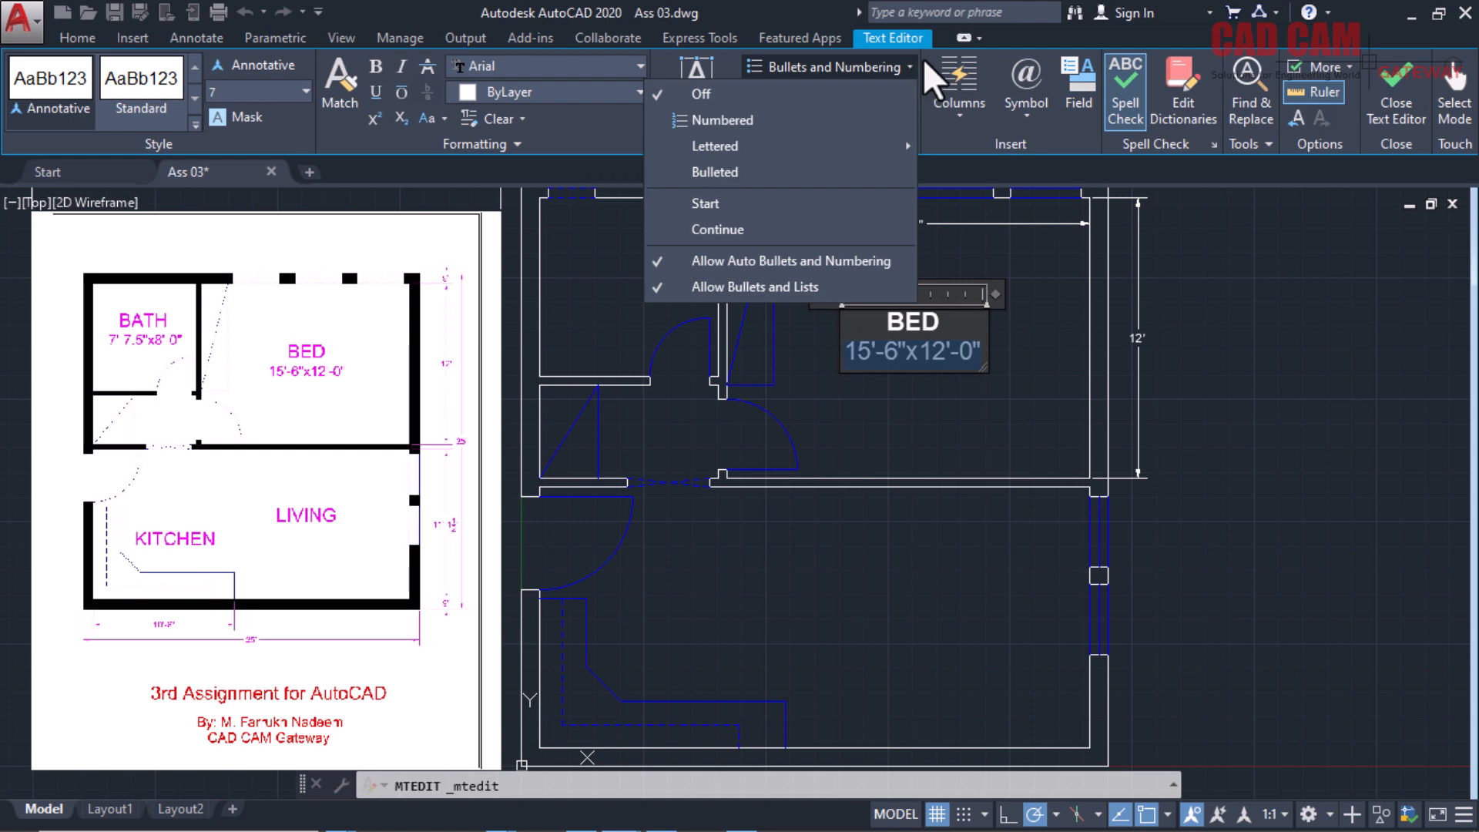
left_click(926, 62)
left_click(686, 151)
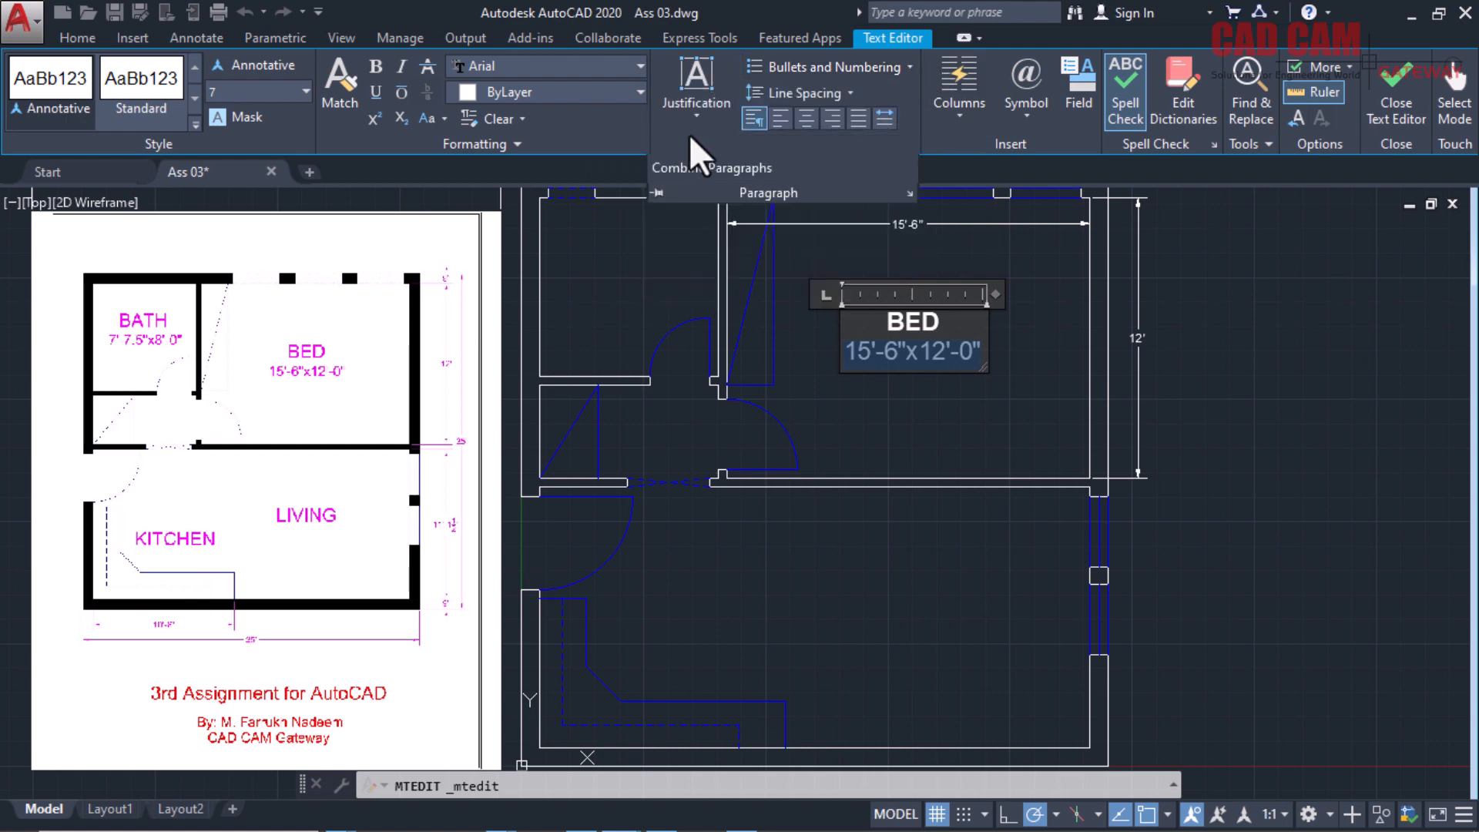
left_click(852, 91)
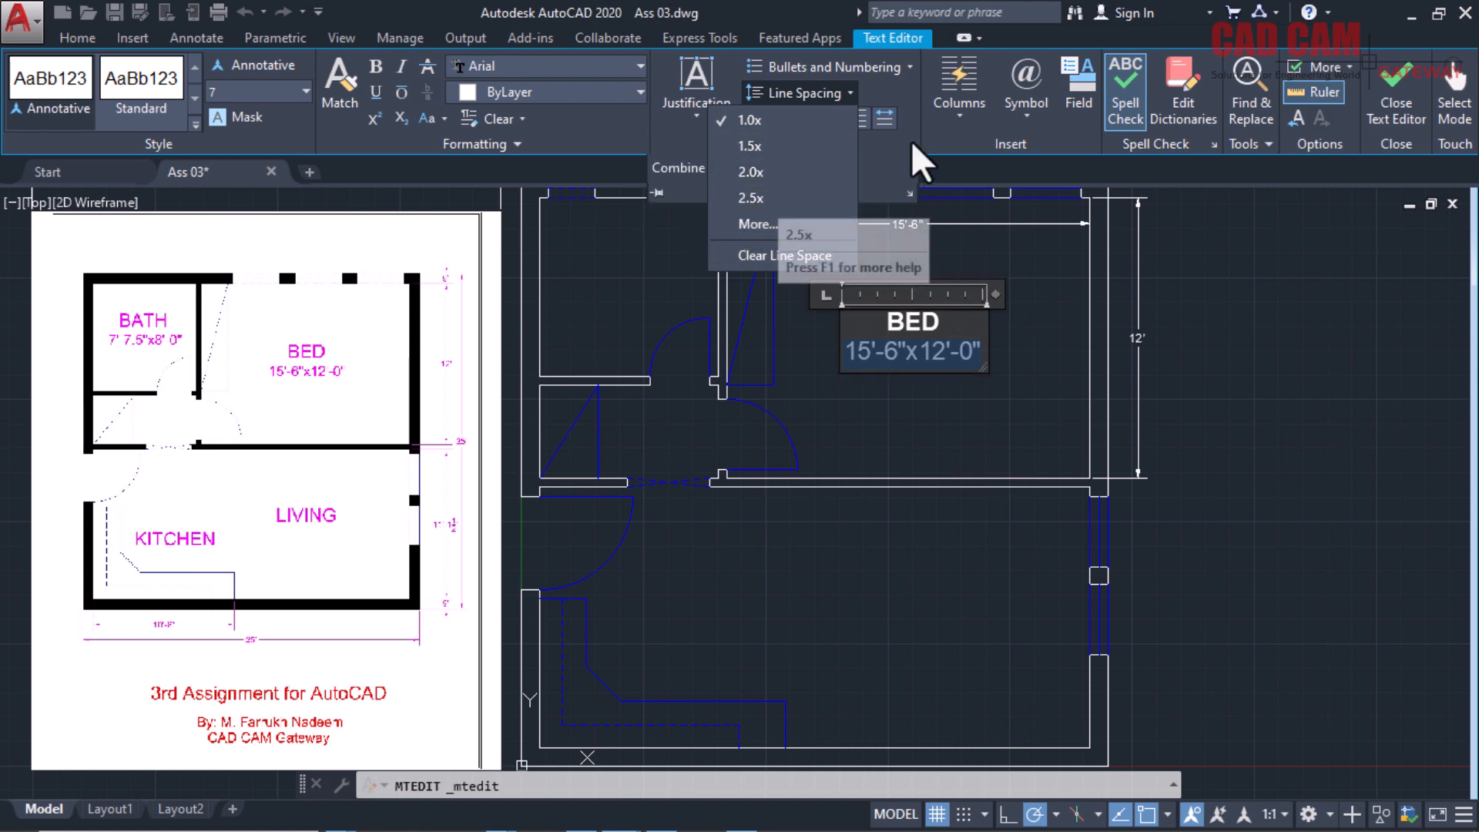
left_click(931, 142)
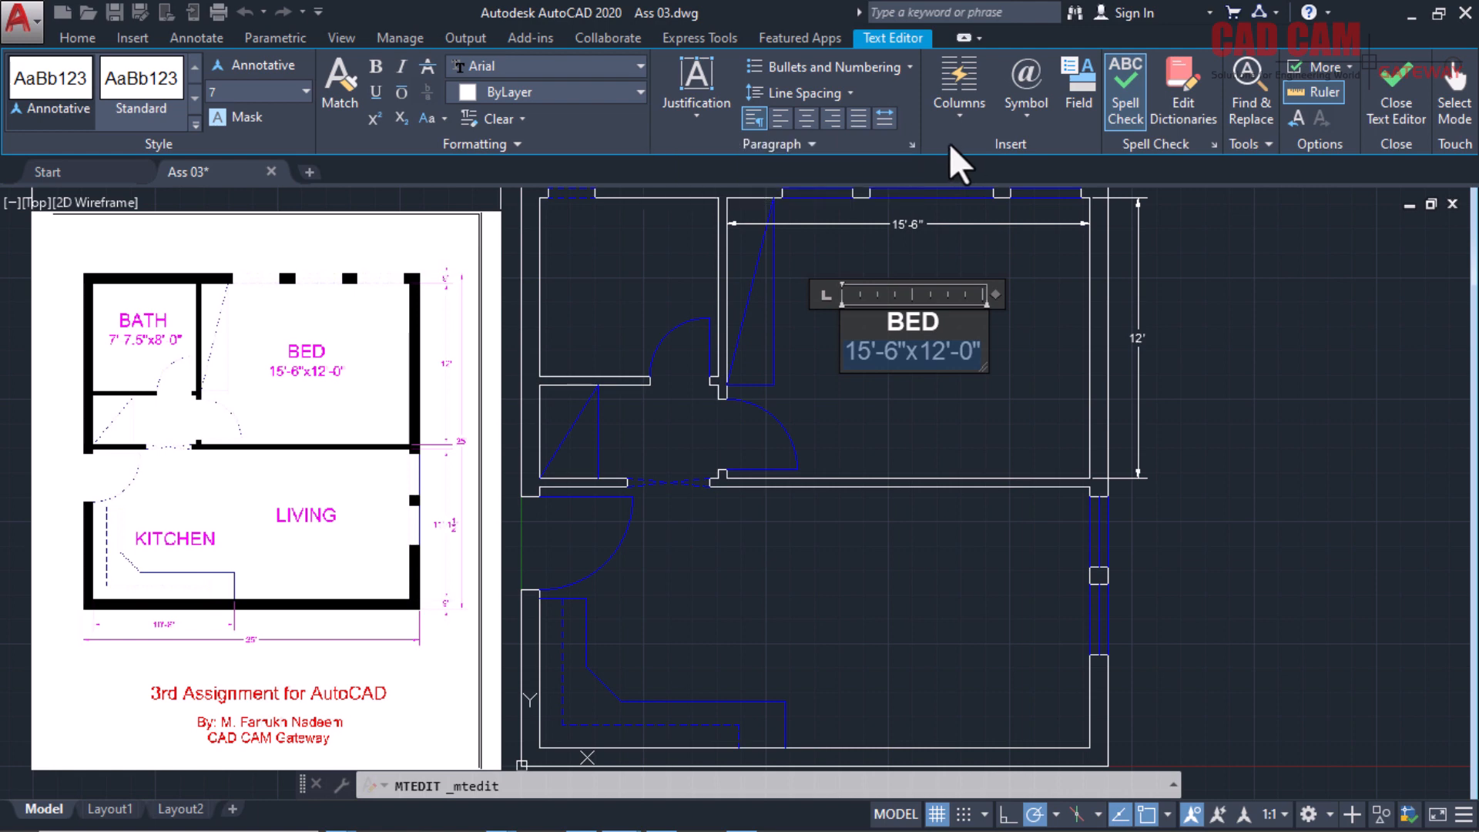
left_click(960, 115)
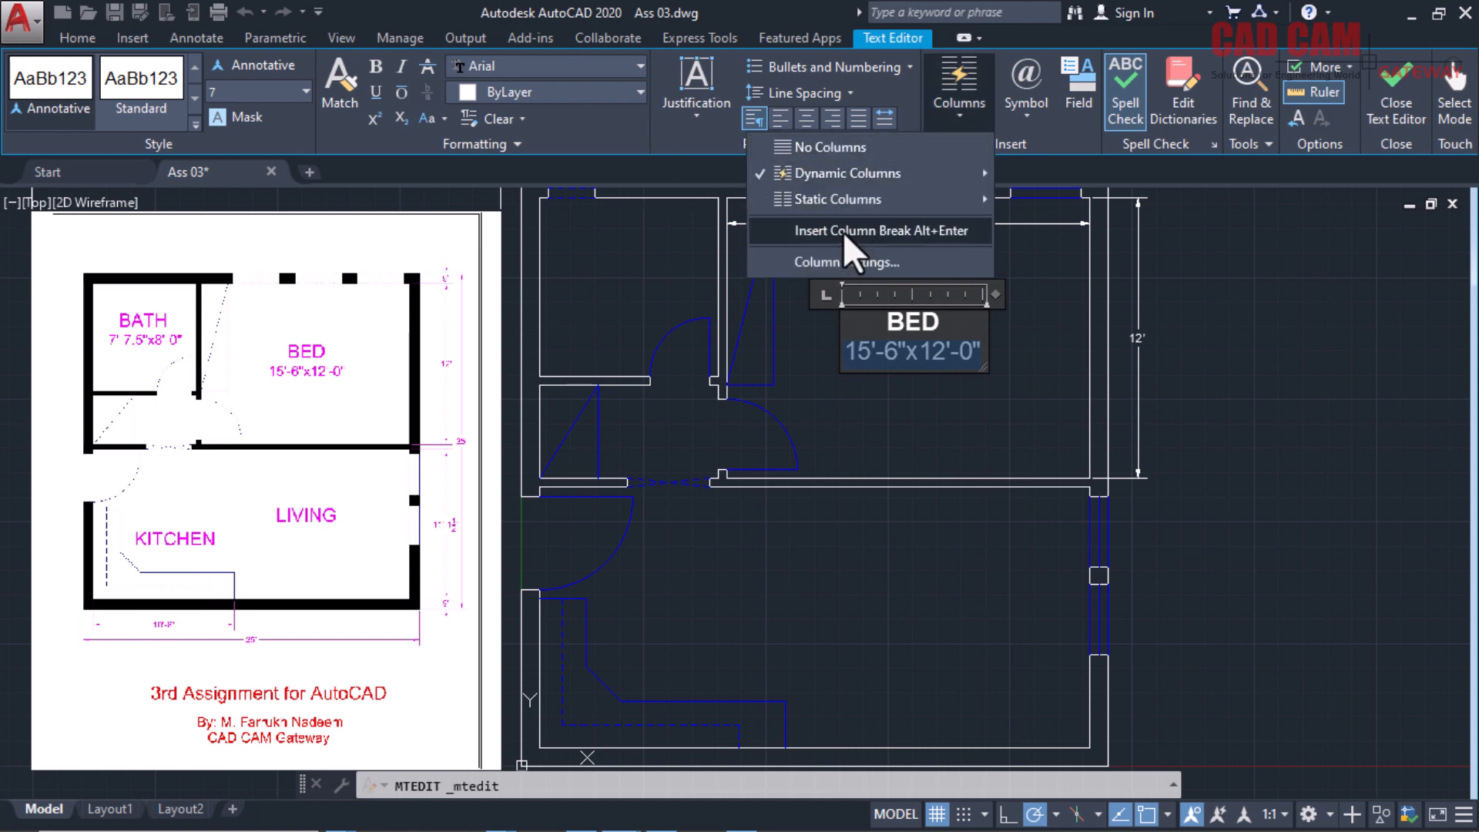
left_click(1052, 141)
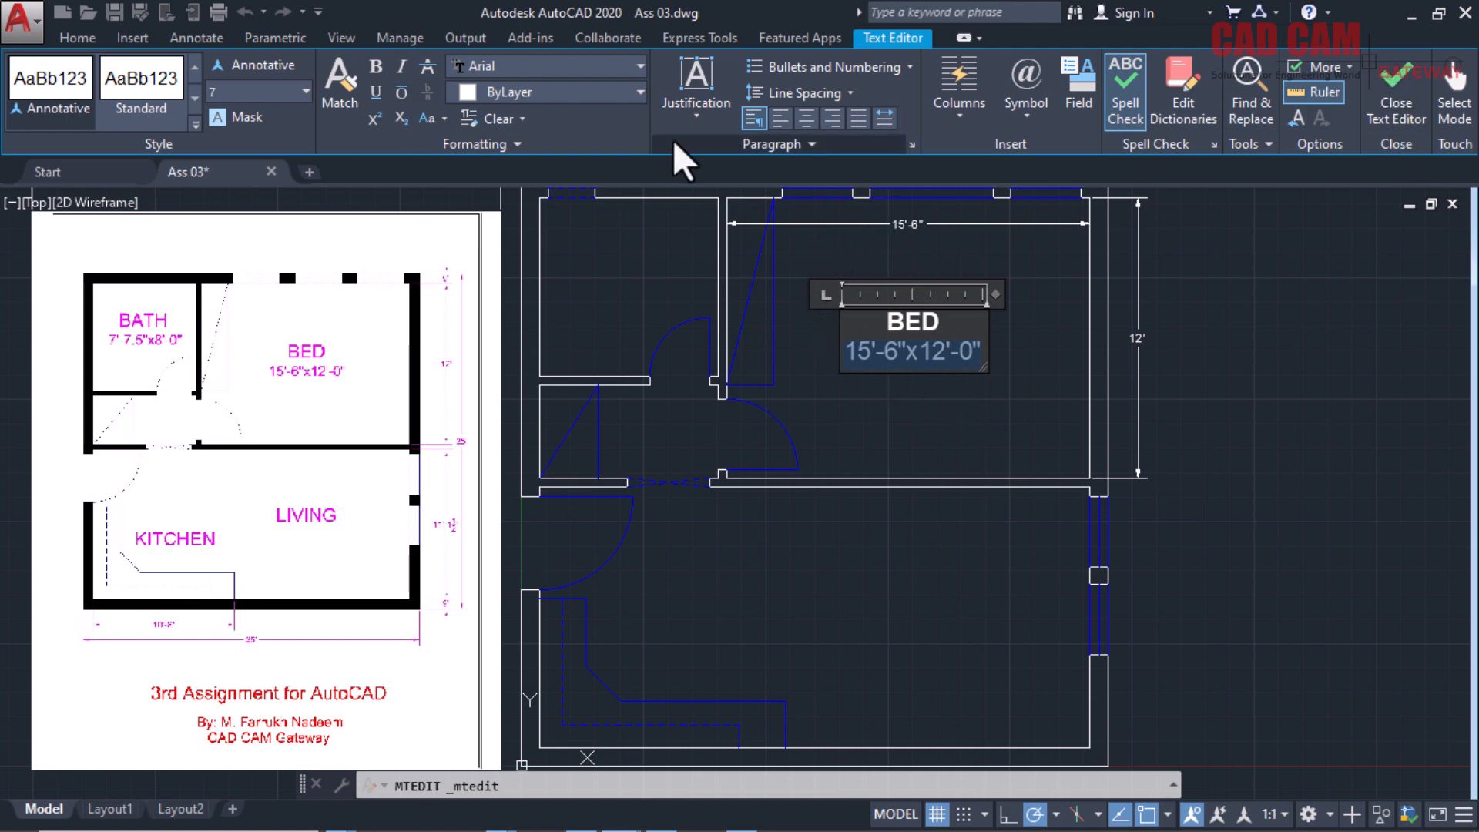
Finish editing the BED room text, keeping its formatting.
left_click(1401, 102)
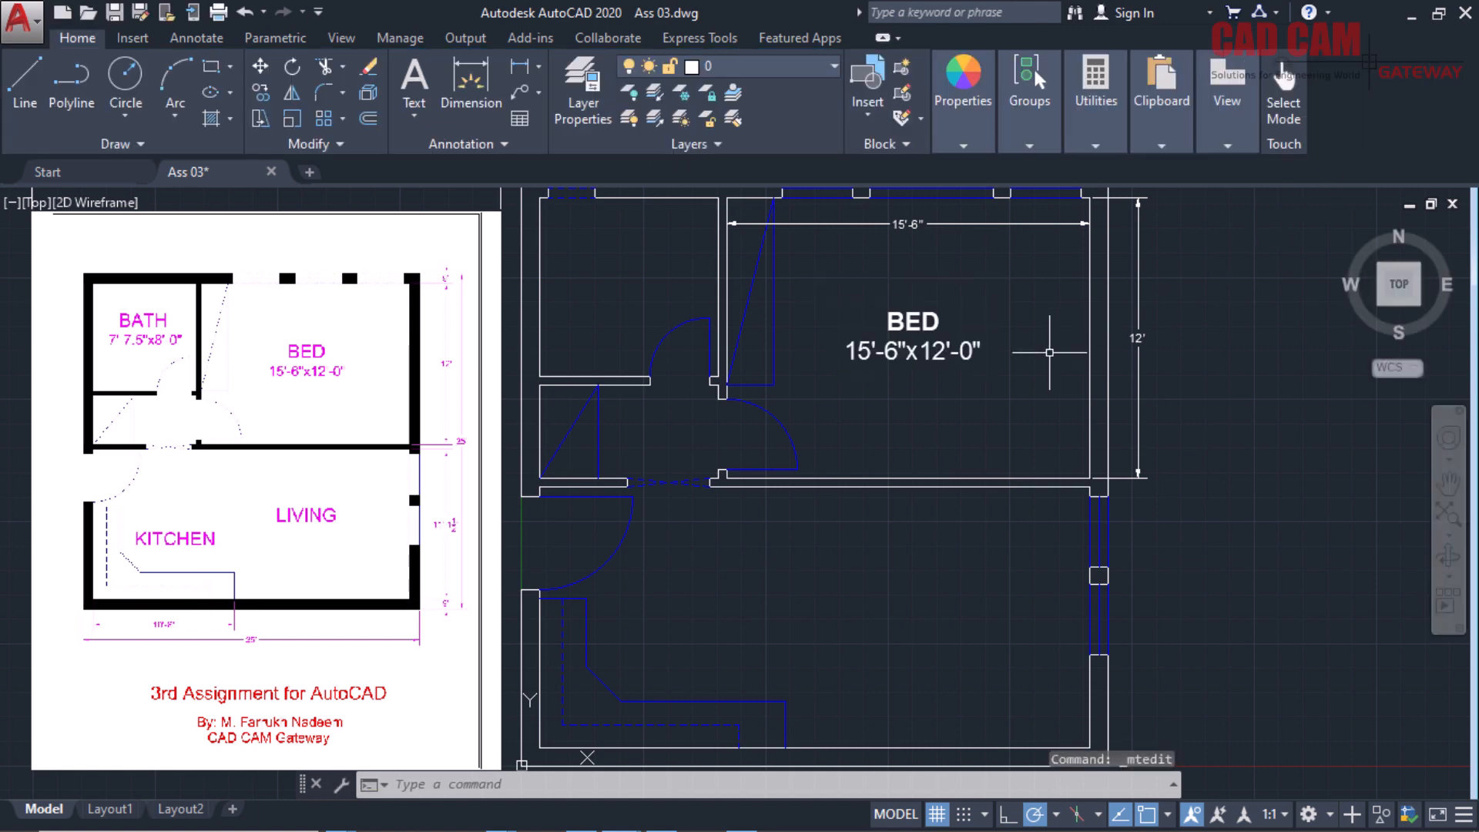
scroll(966, 370, "down", 4)
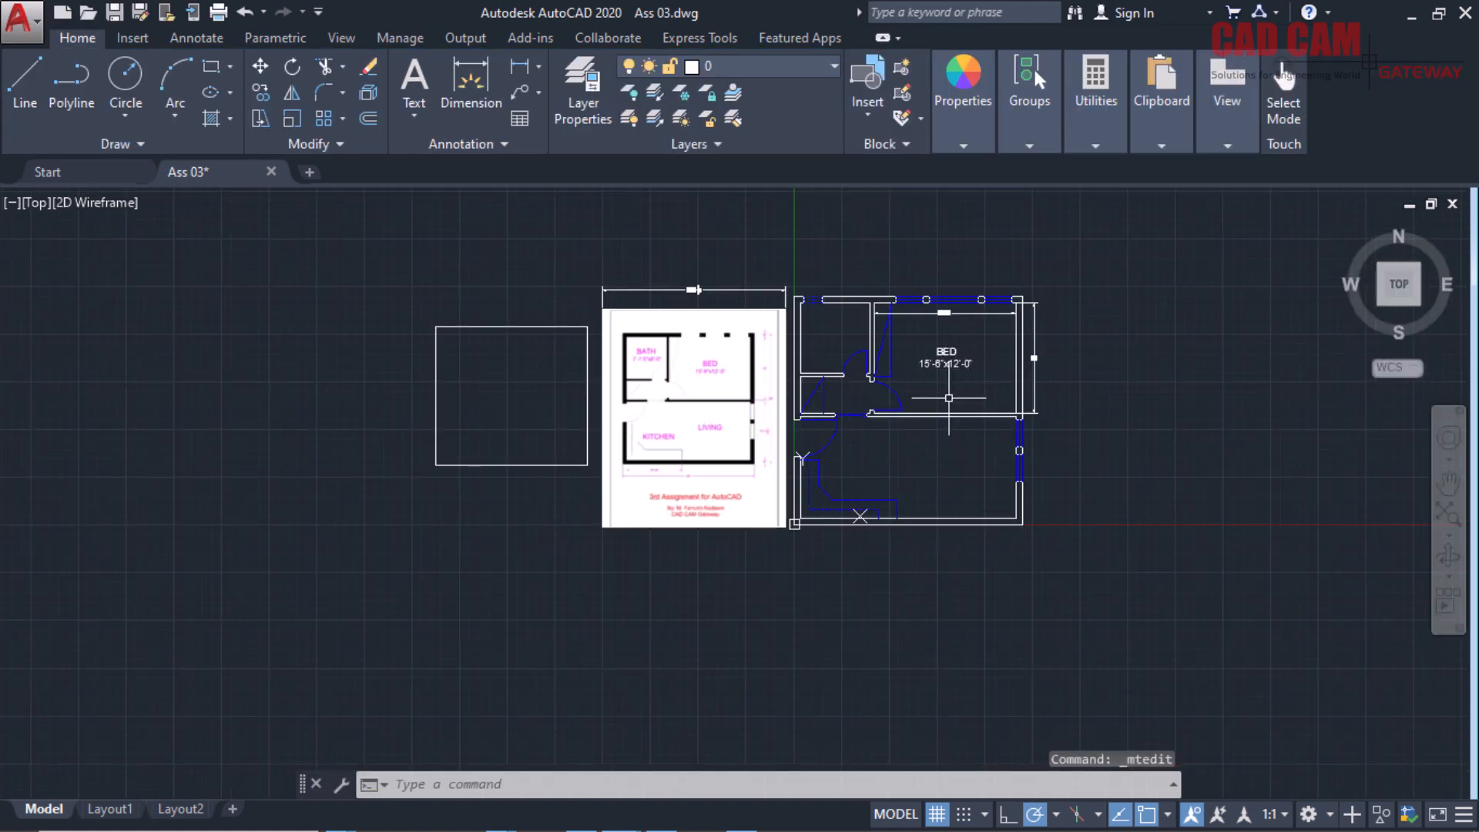
scroll(962, 347, "up", 2)
scroll(929, 261, "up", 2)
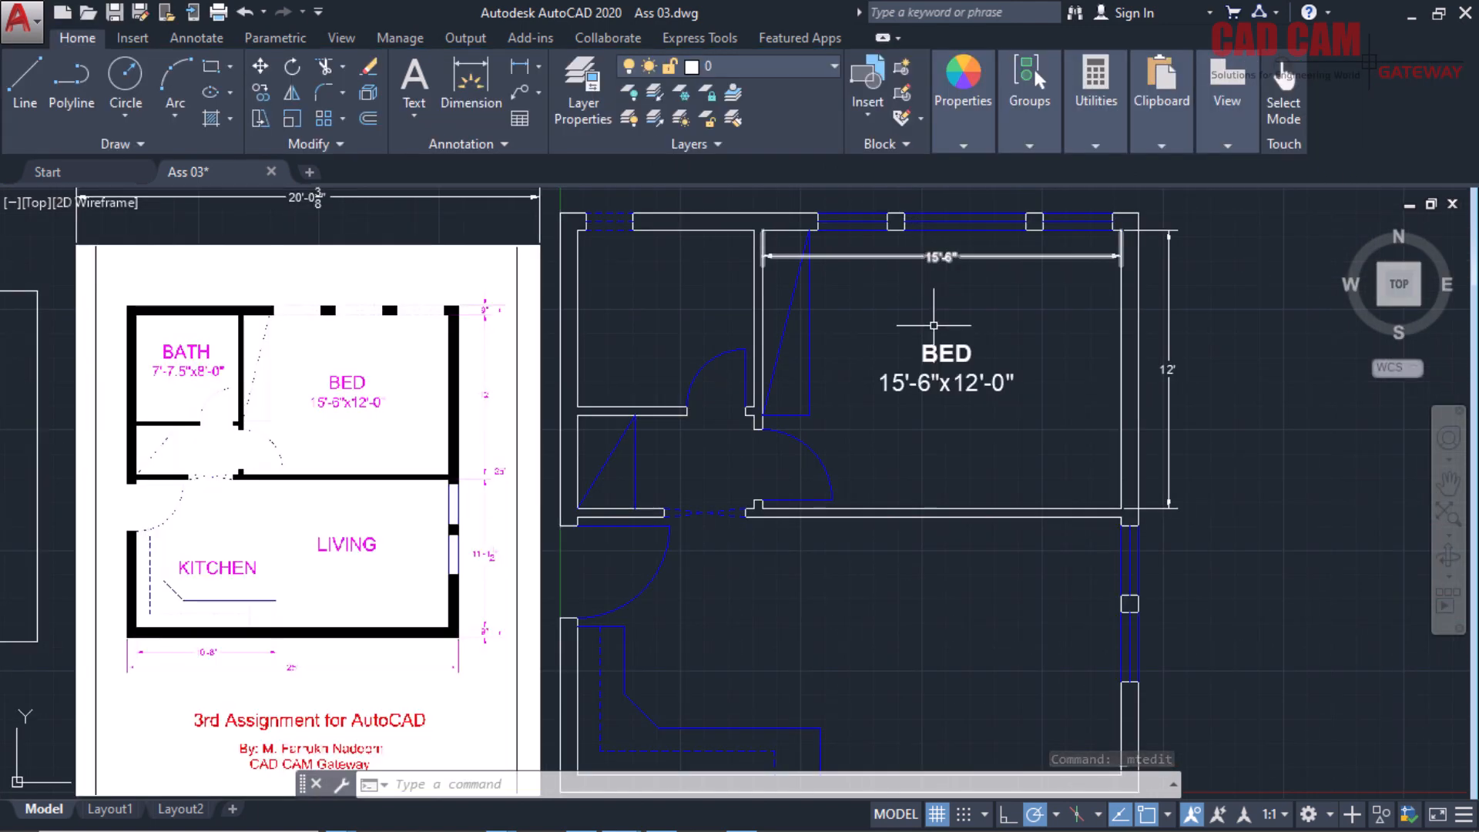
left_click(950, 353)
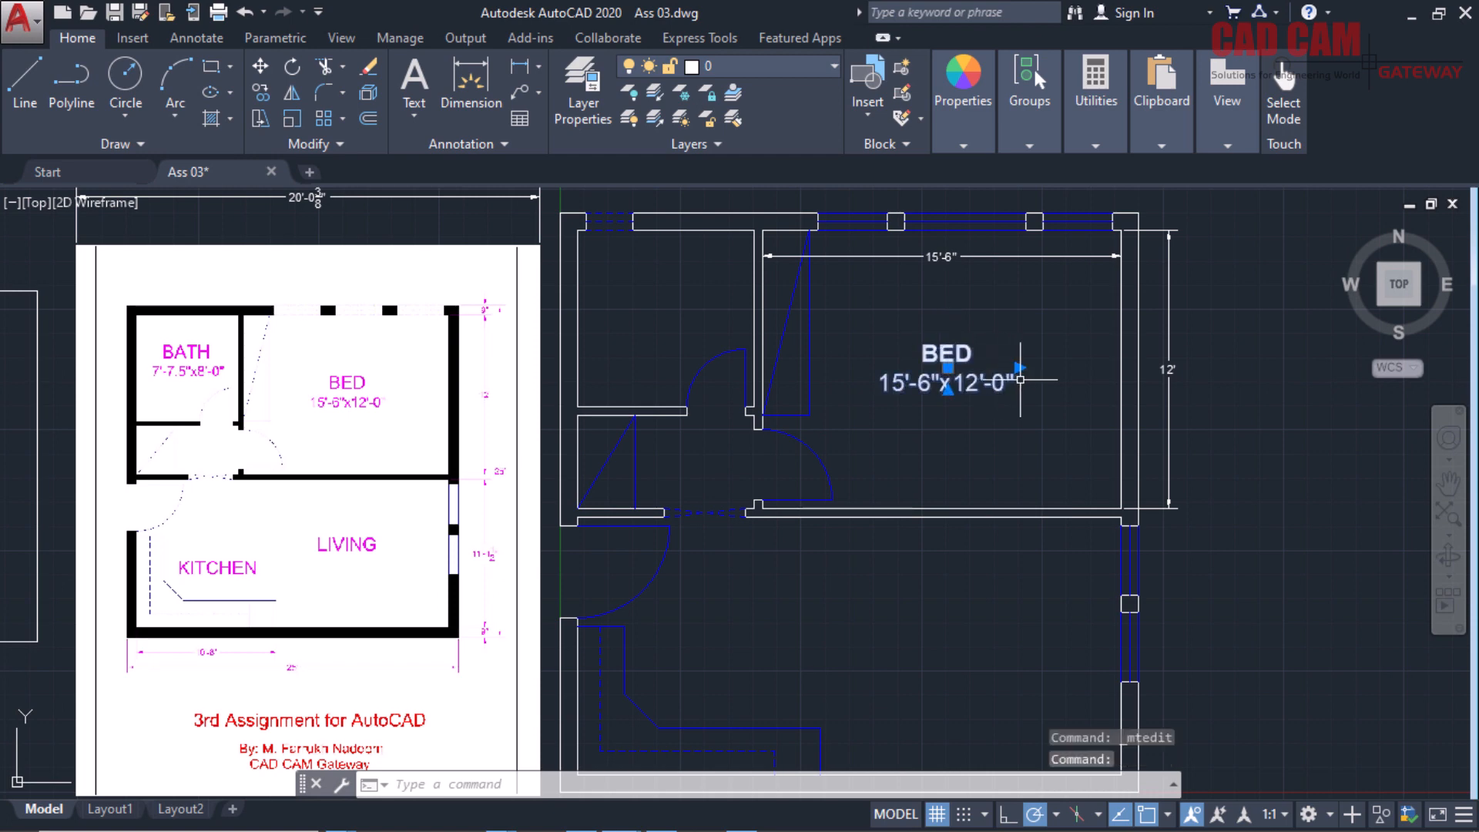
scroll(978, 368, "up", 2)
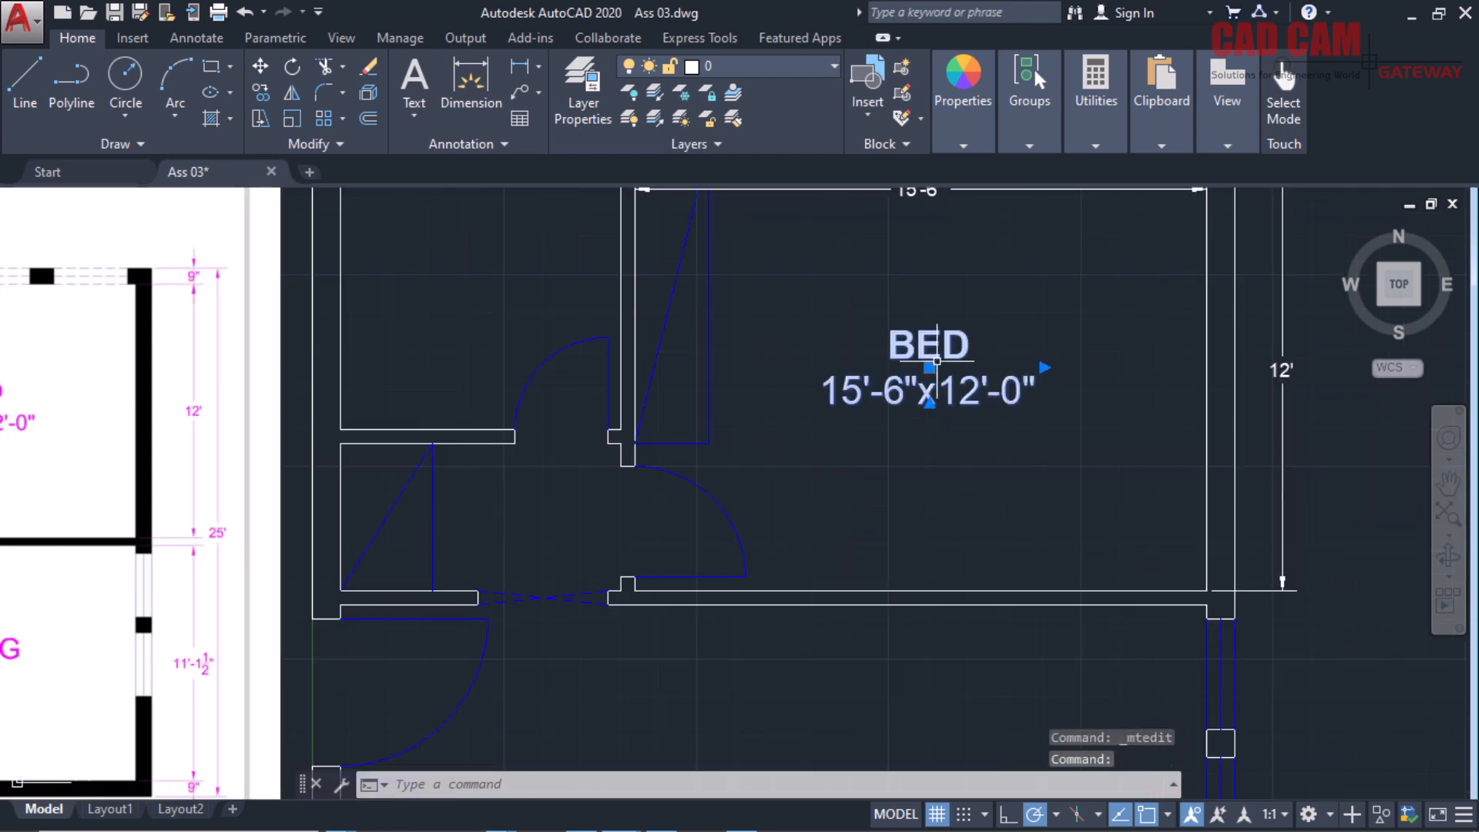
scroll(937, 360, "down", 2)
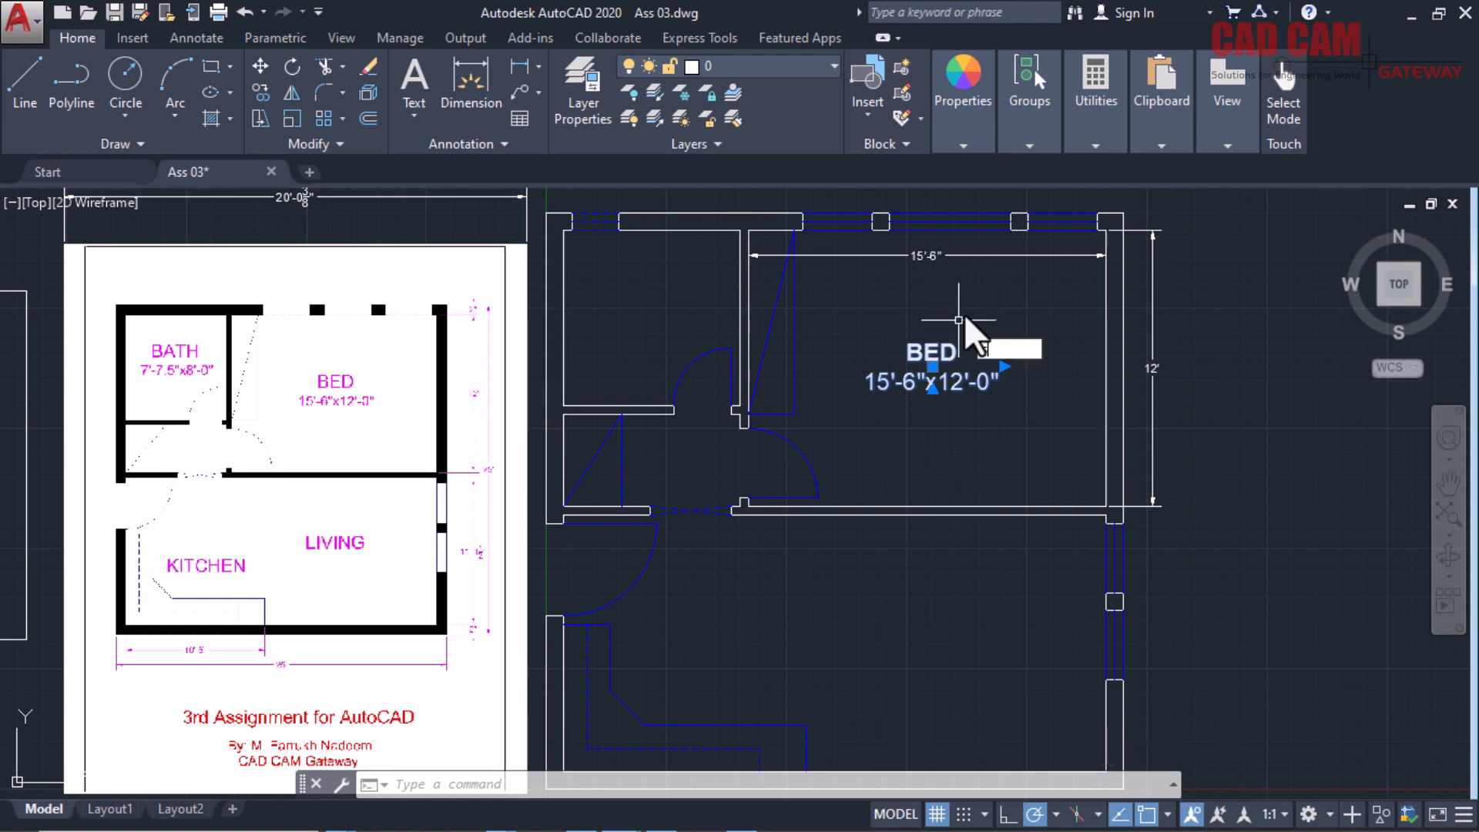
type("sc")
key("Return")
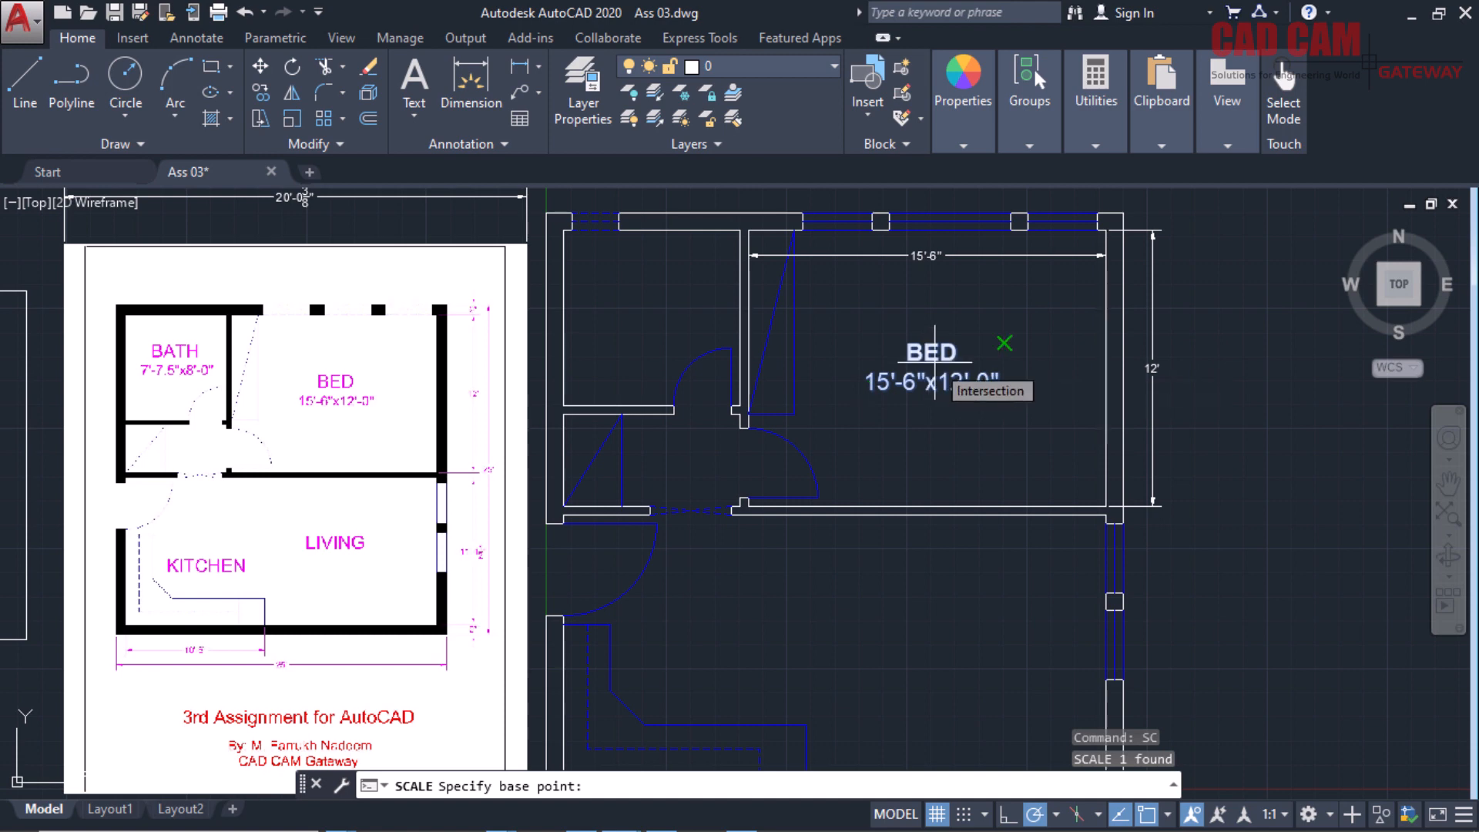
key("Escape")
key("Escape")
key("Escape")
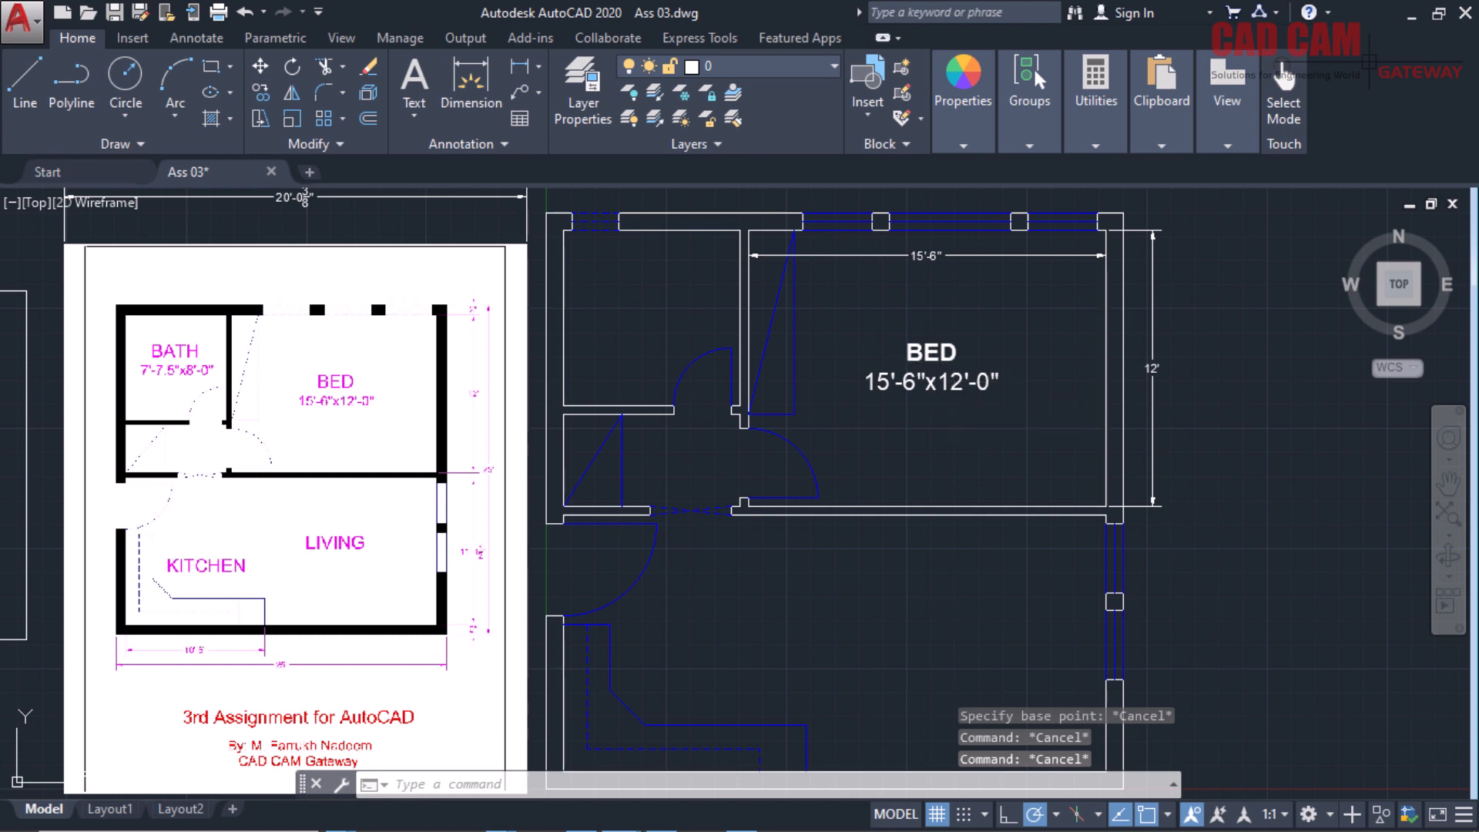
Enable the Insertion object snap mode in the drafting settings.
type("DS")
key("Return")
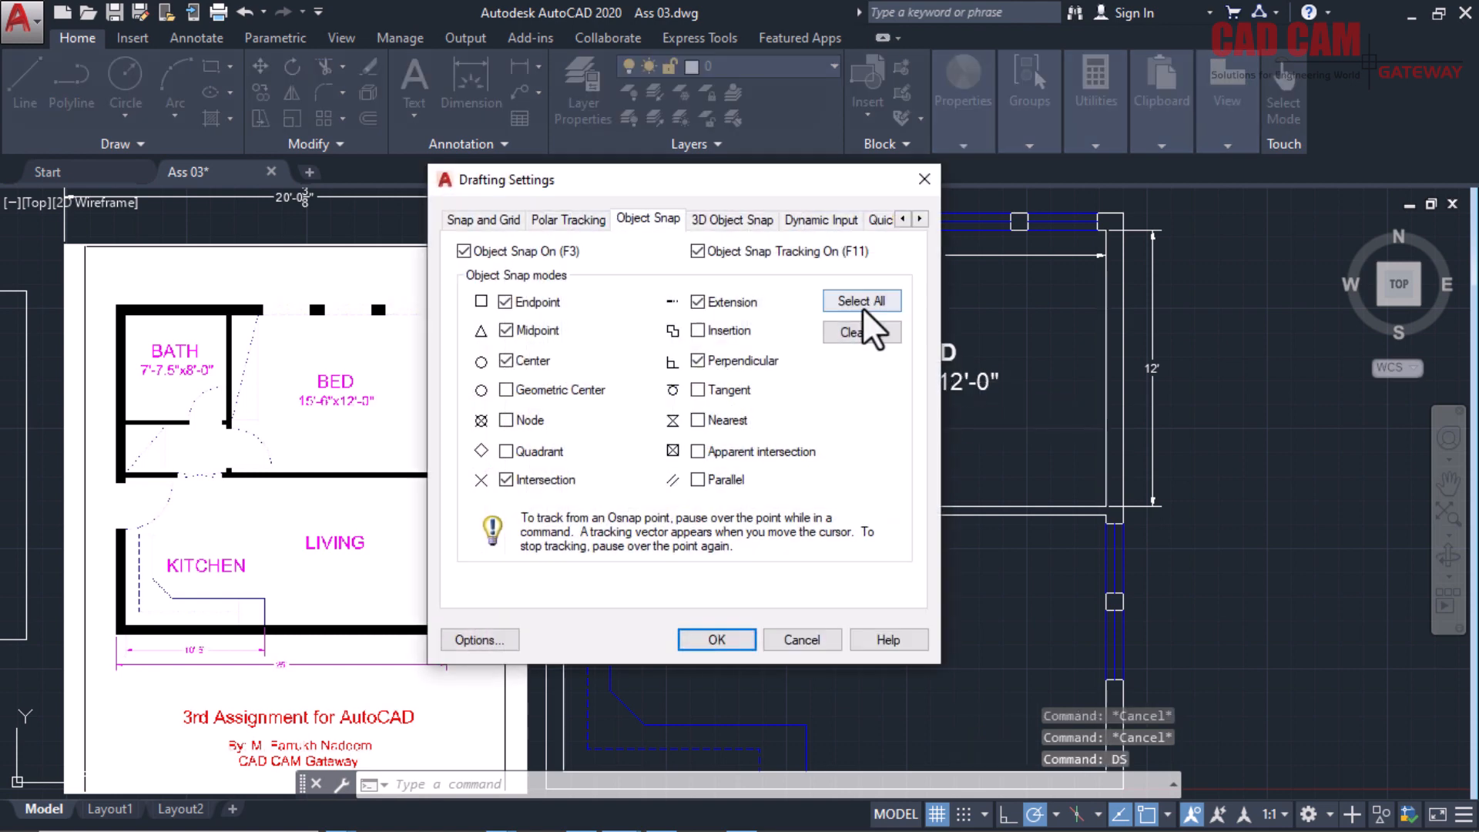
left_click(697, 331)
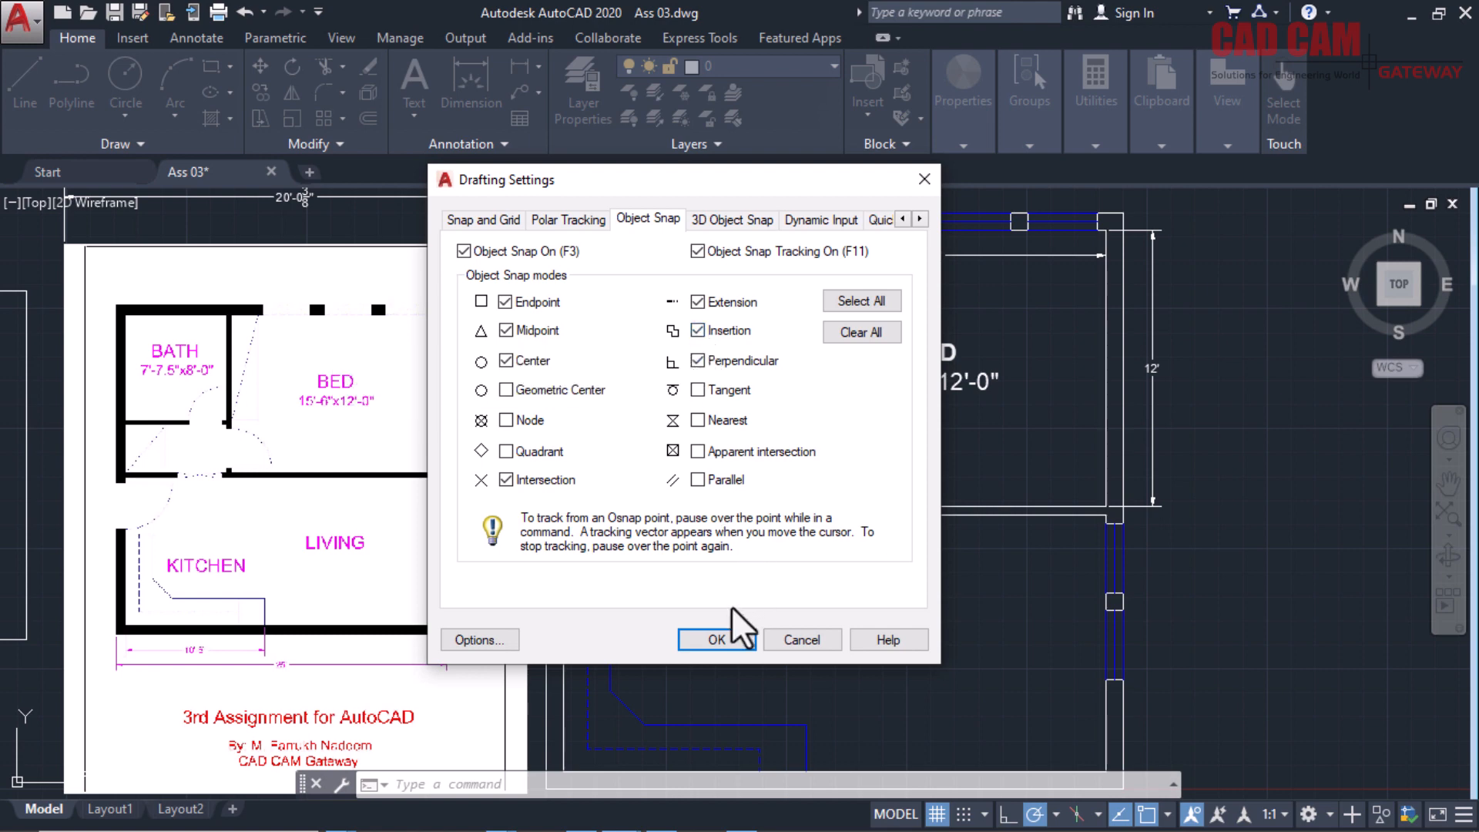
left_click(723, 636)
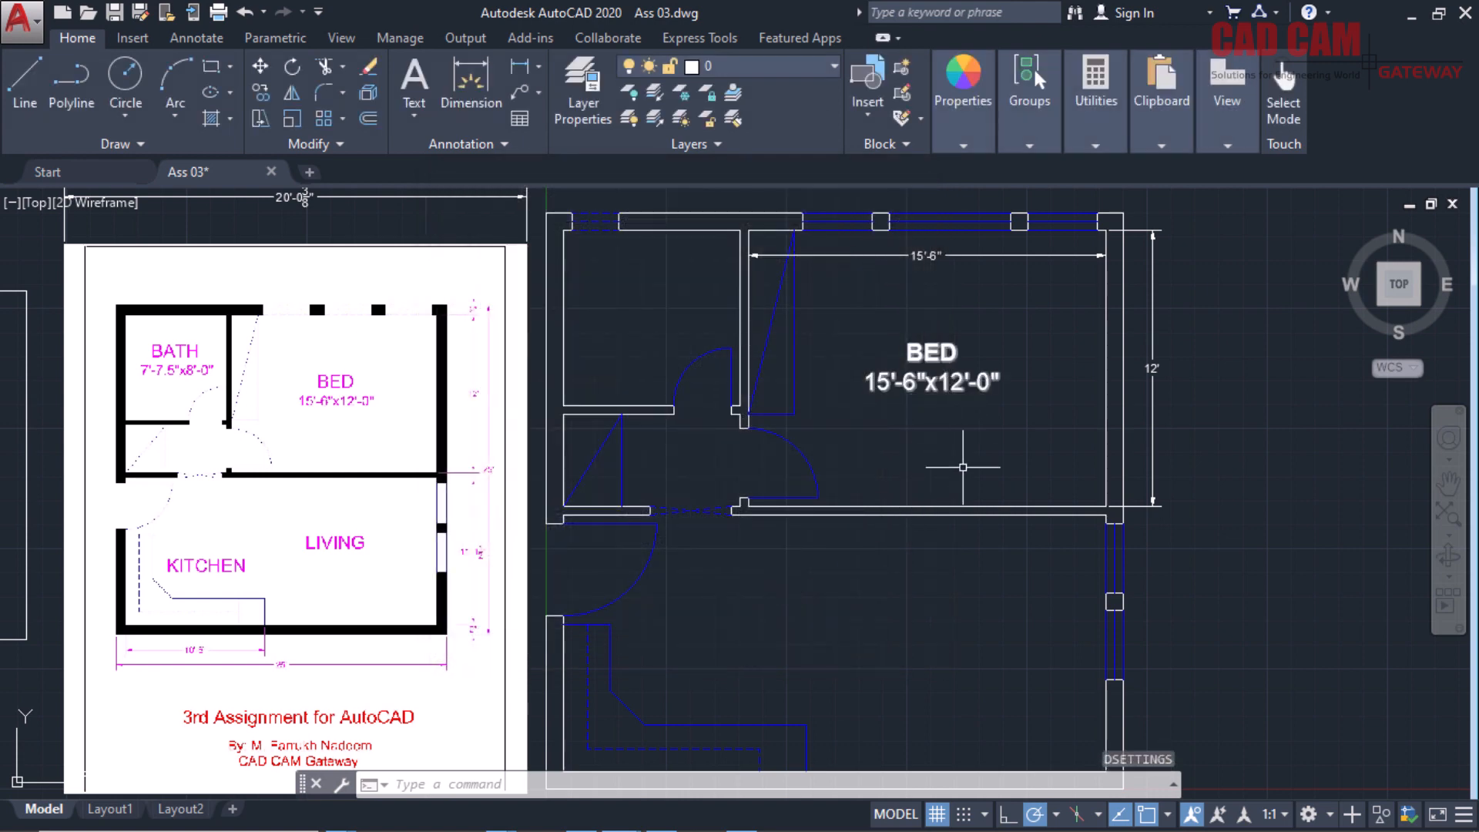
Scale the BED room text by a factor of 0.75 about its insertion point.
type("sc")
key("Return")
left_click(933, 386)
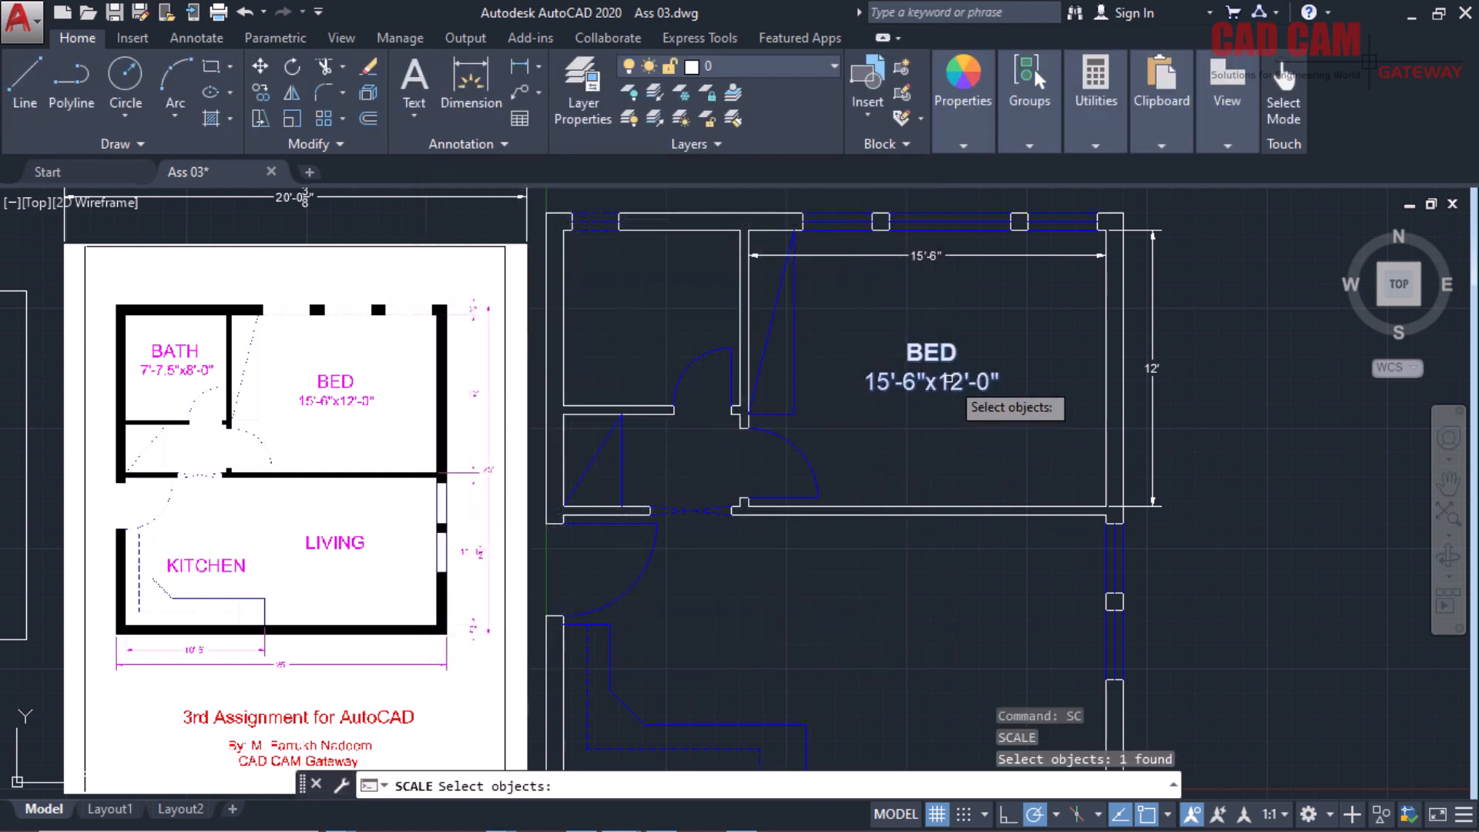
key("Return")
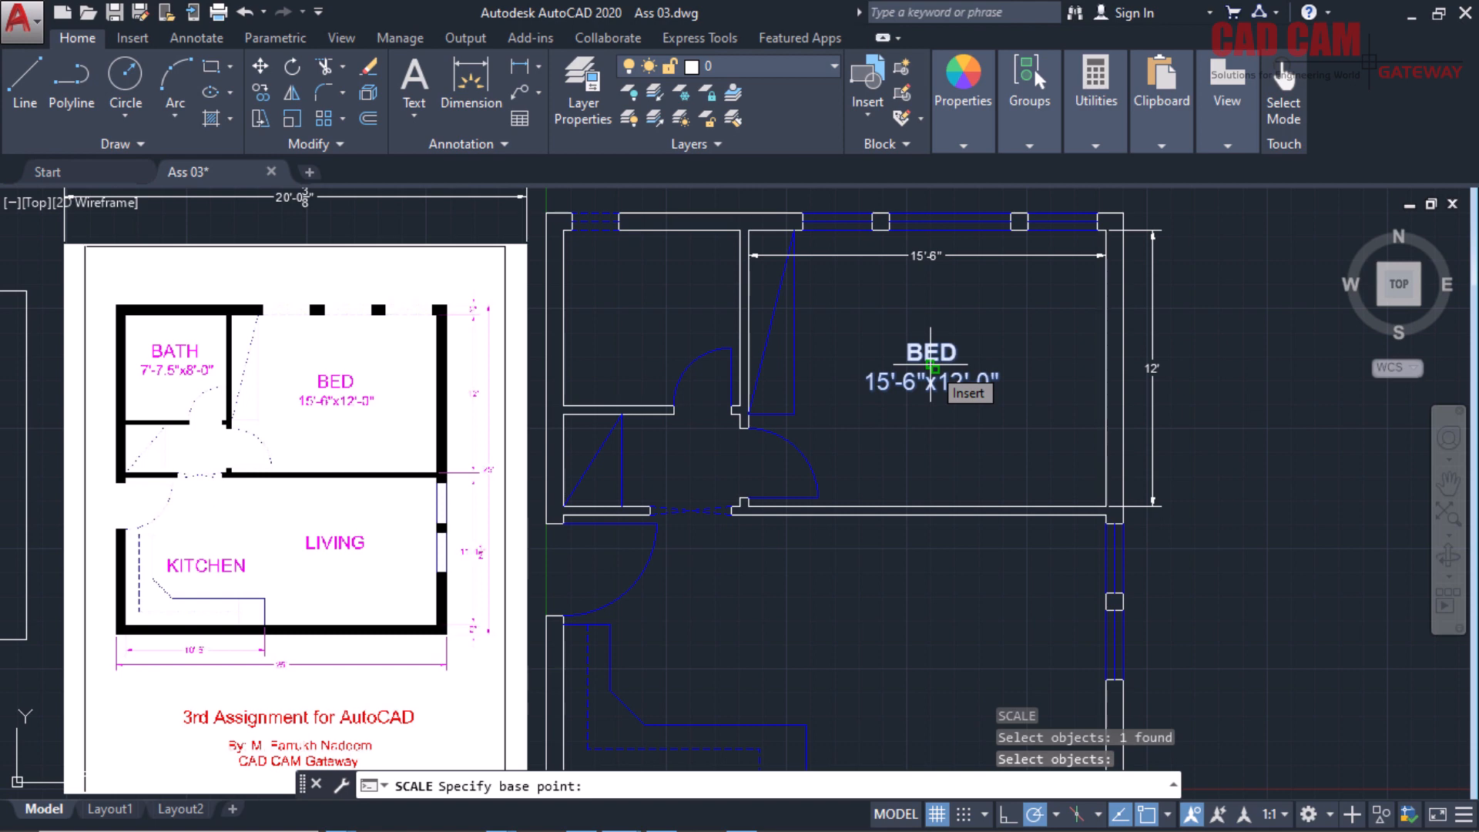
left_click(930, 368)
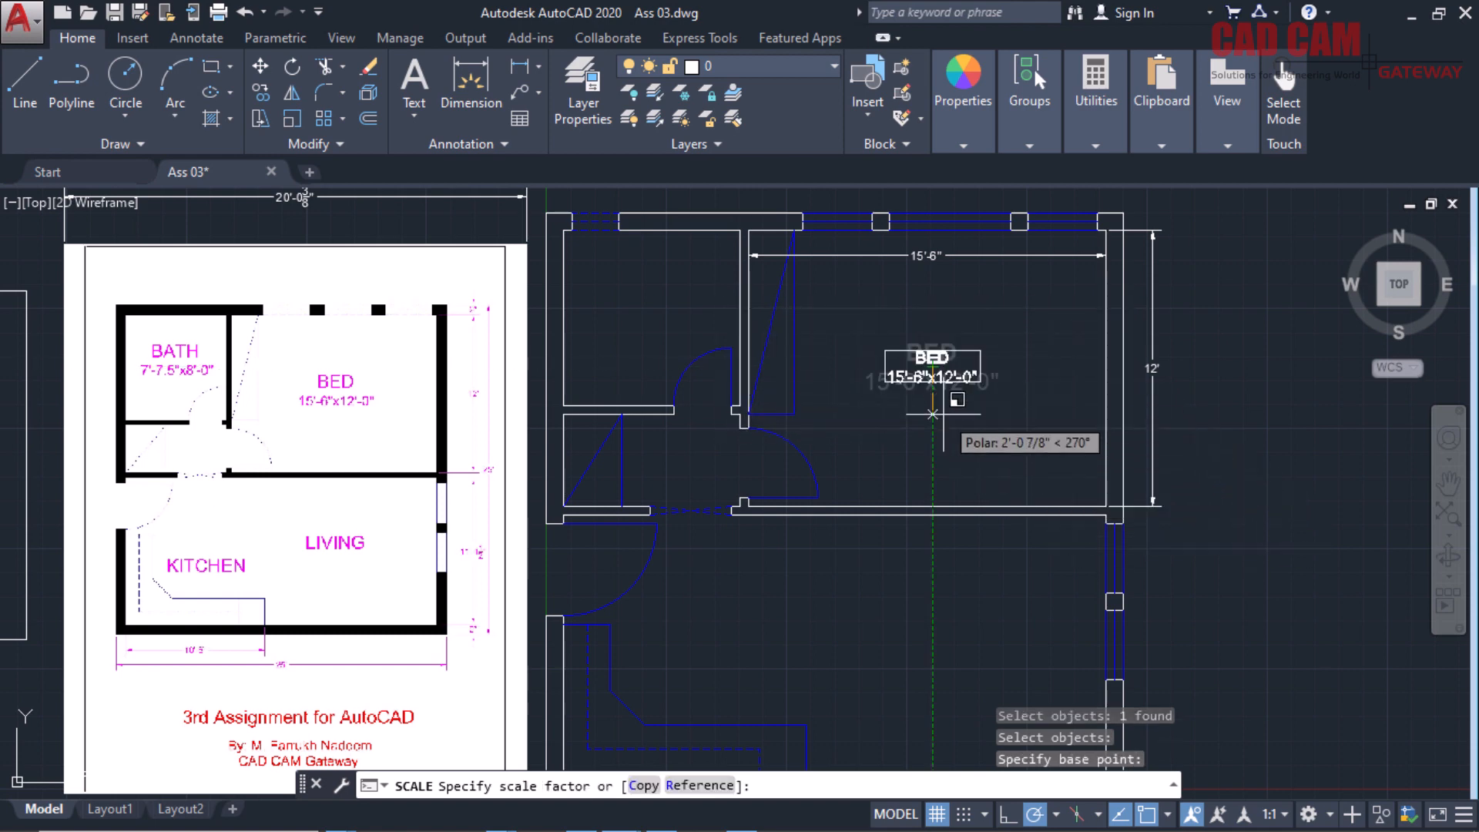
type(".75")
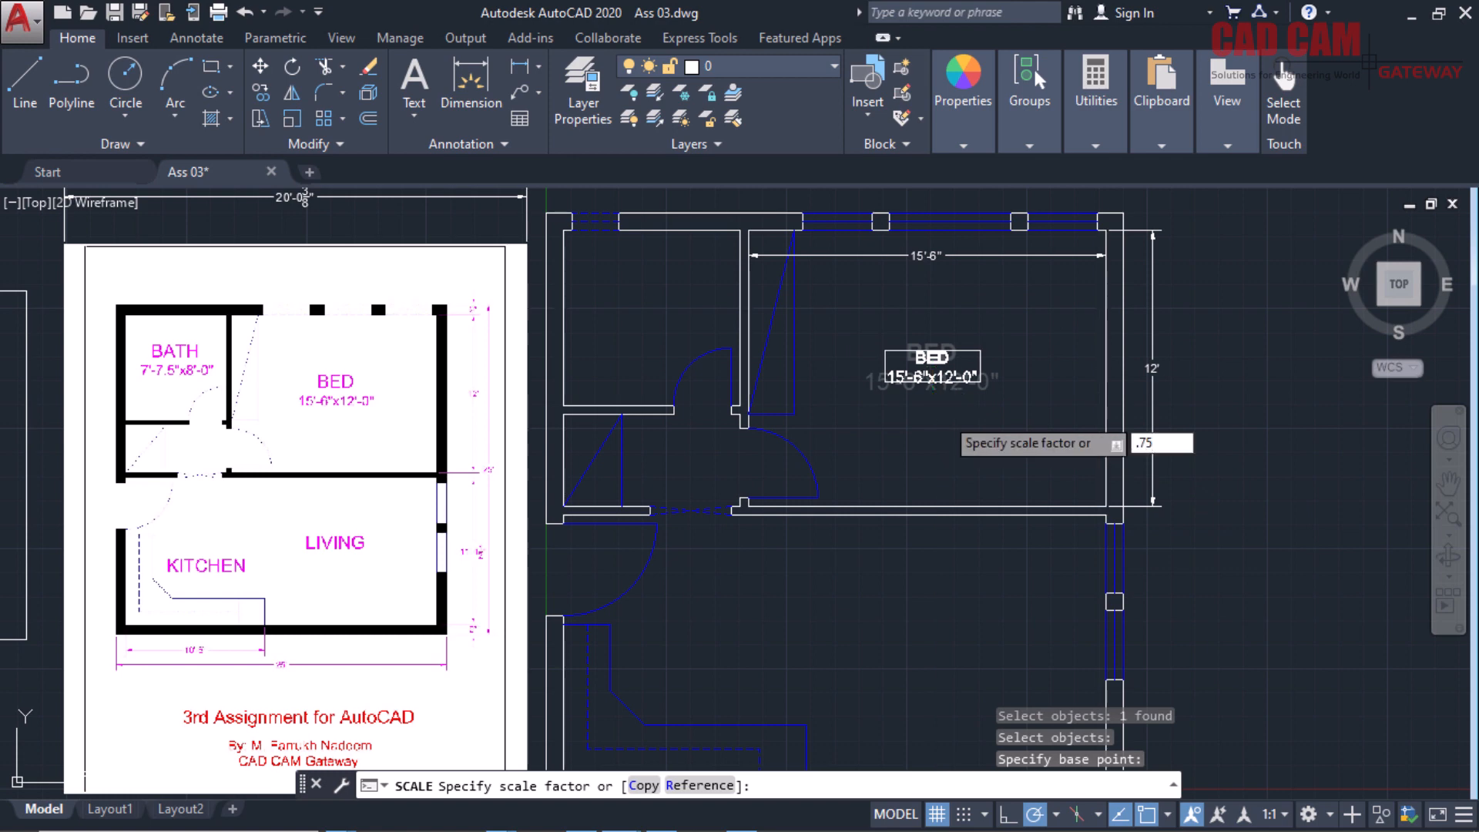
key("Return")
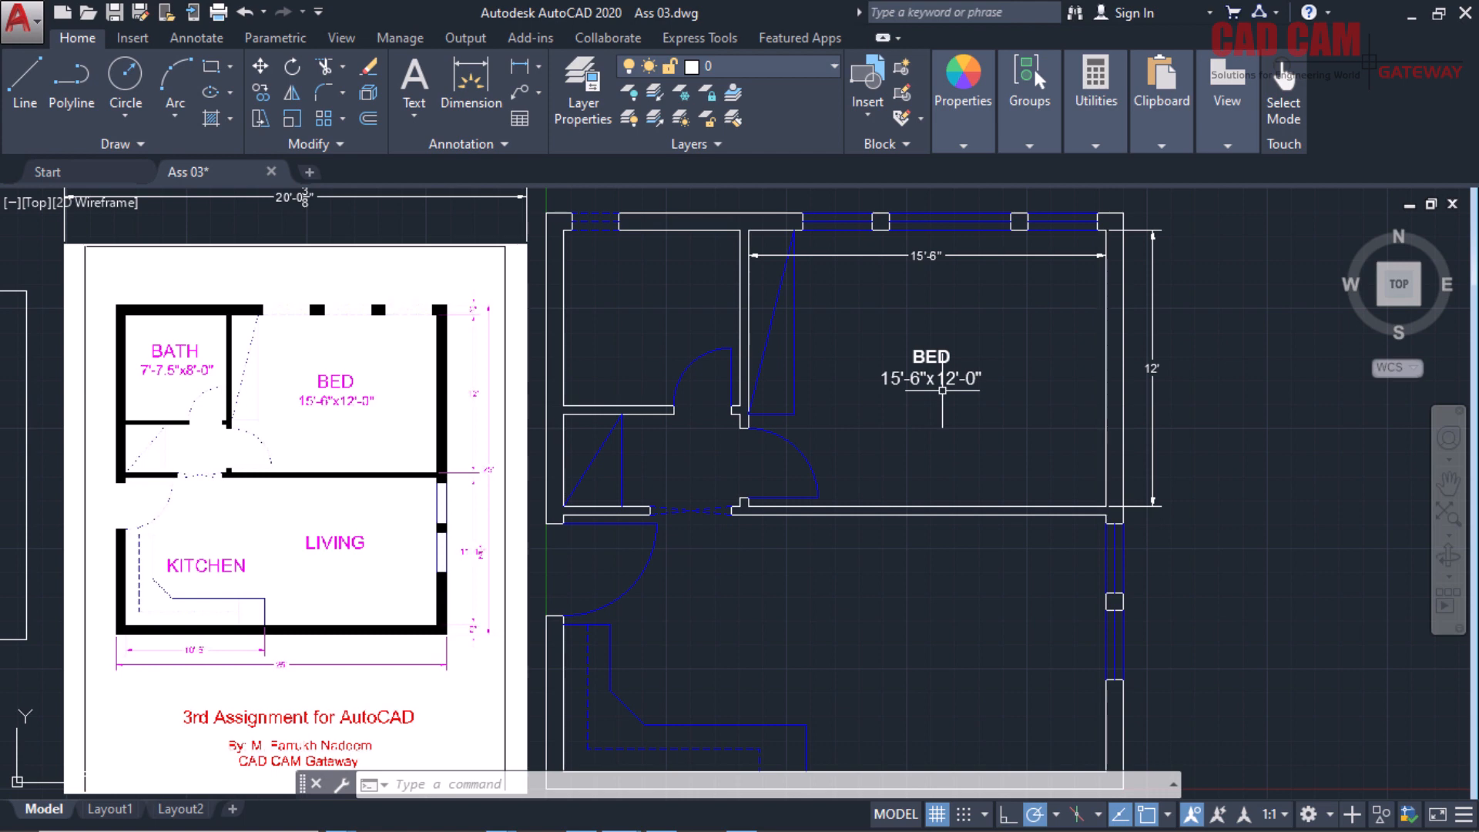
Set the text height of the size line below BED to 5" and finish editing the text.
mouse_move(969, 373)
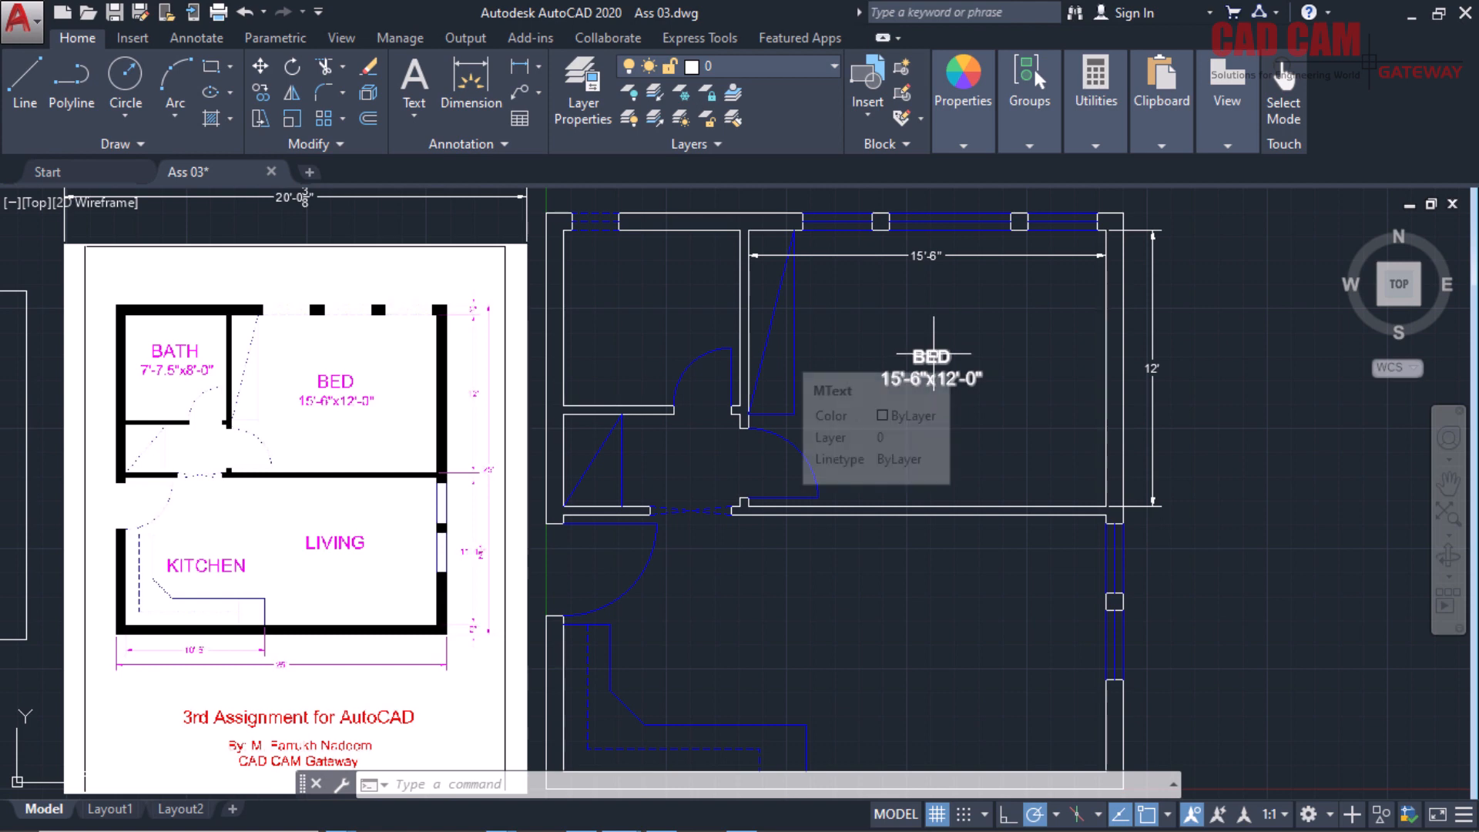
type("ed")
key("Return")
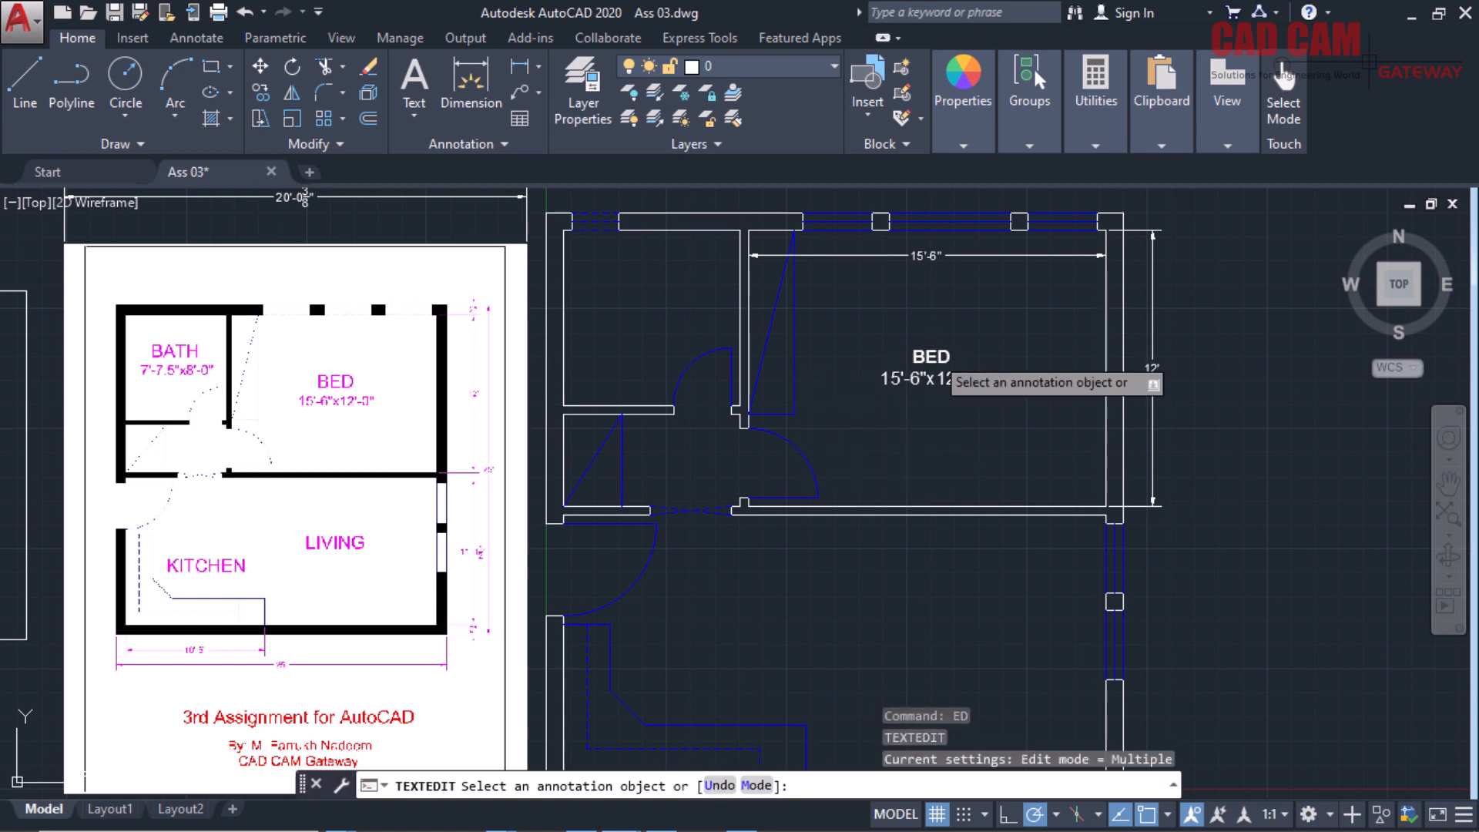
left_click(935, 368)
double_click(932, 357)
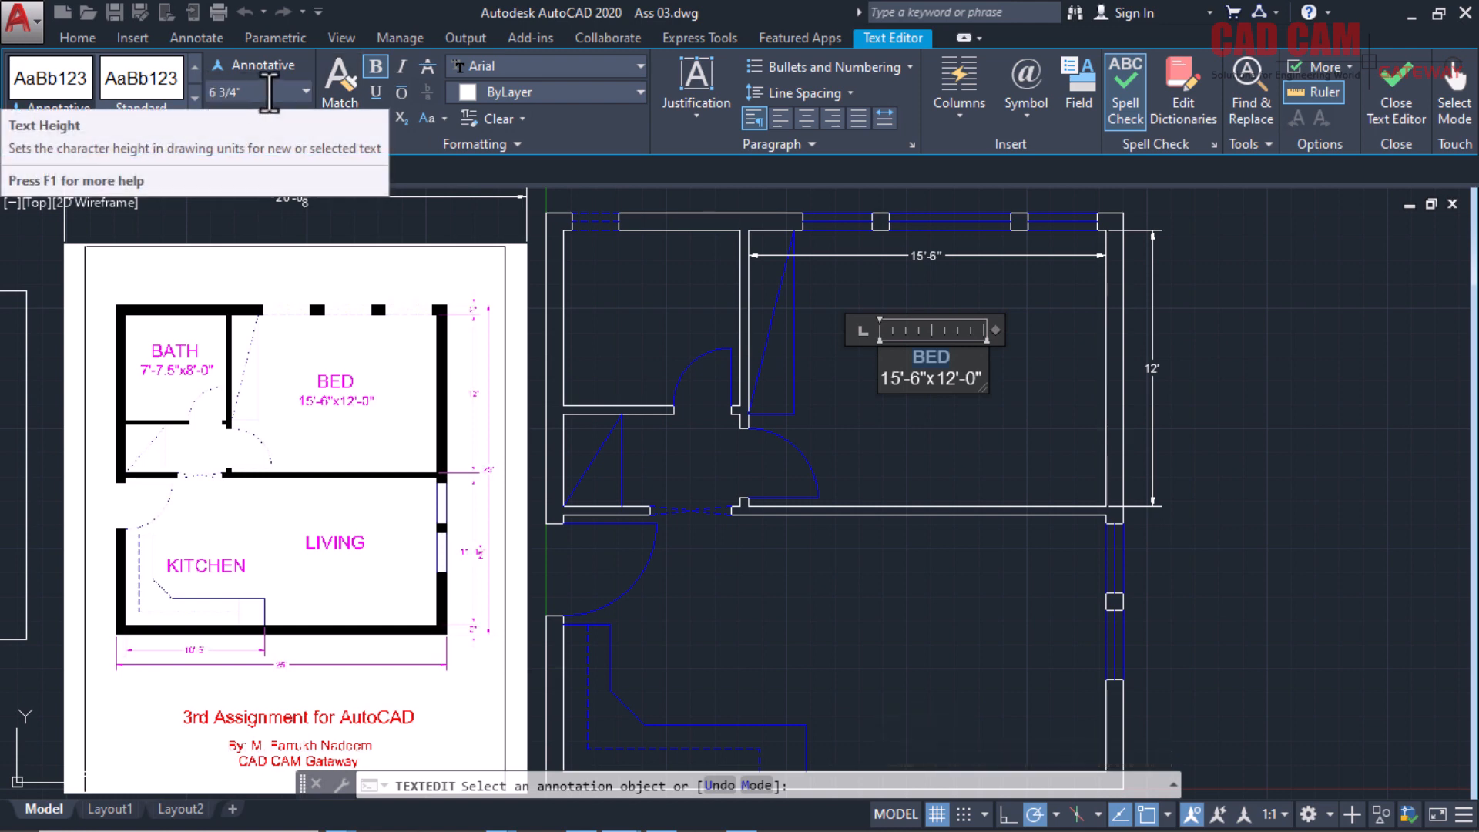
triple_click(929, 383)
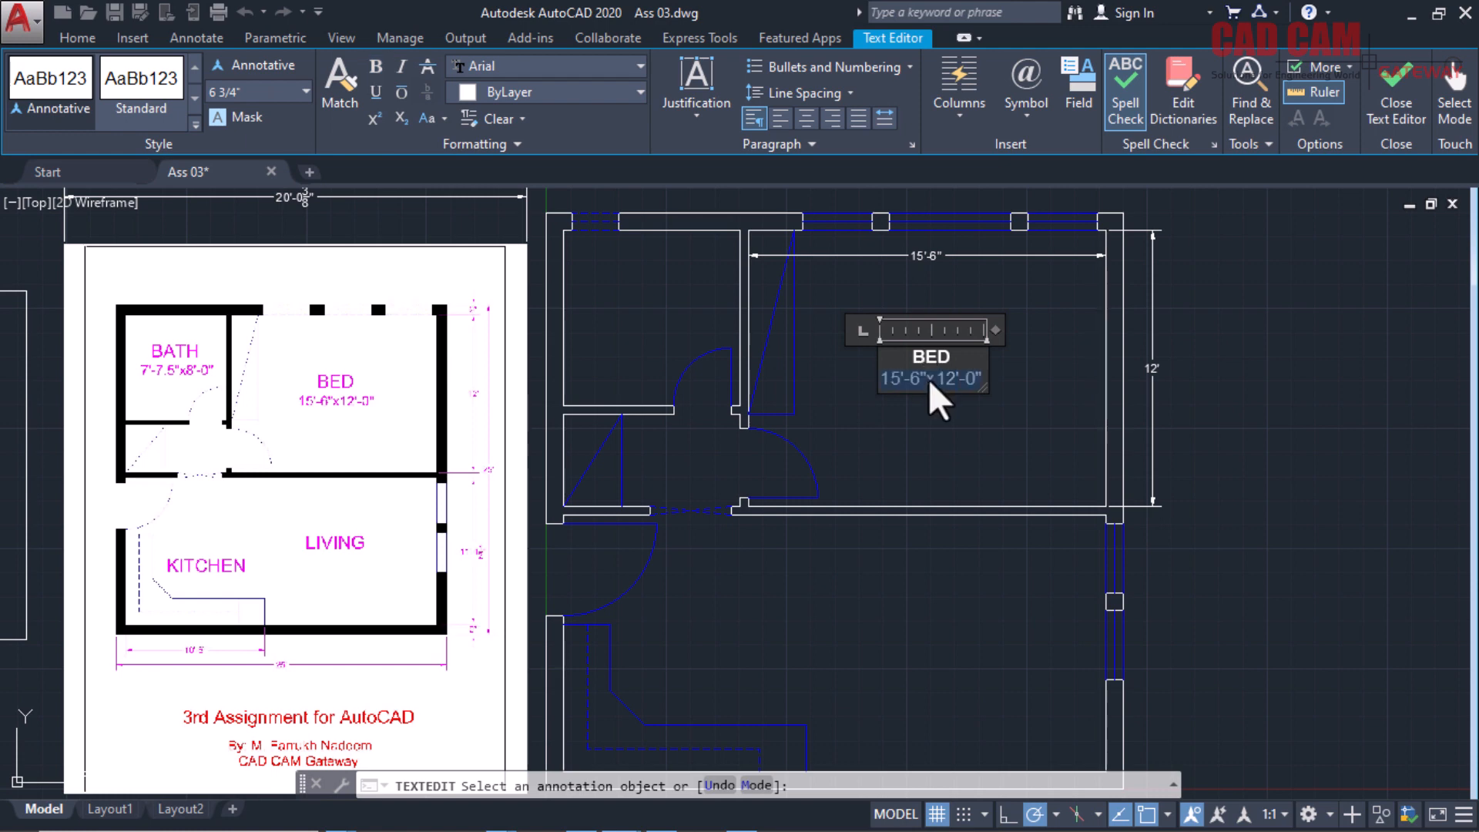
left_click(258, 92)
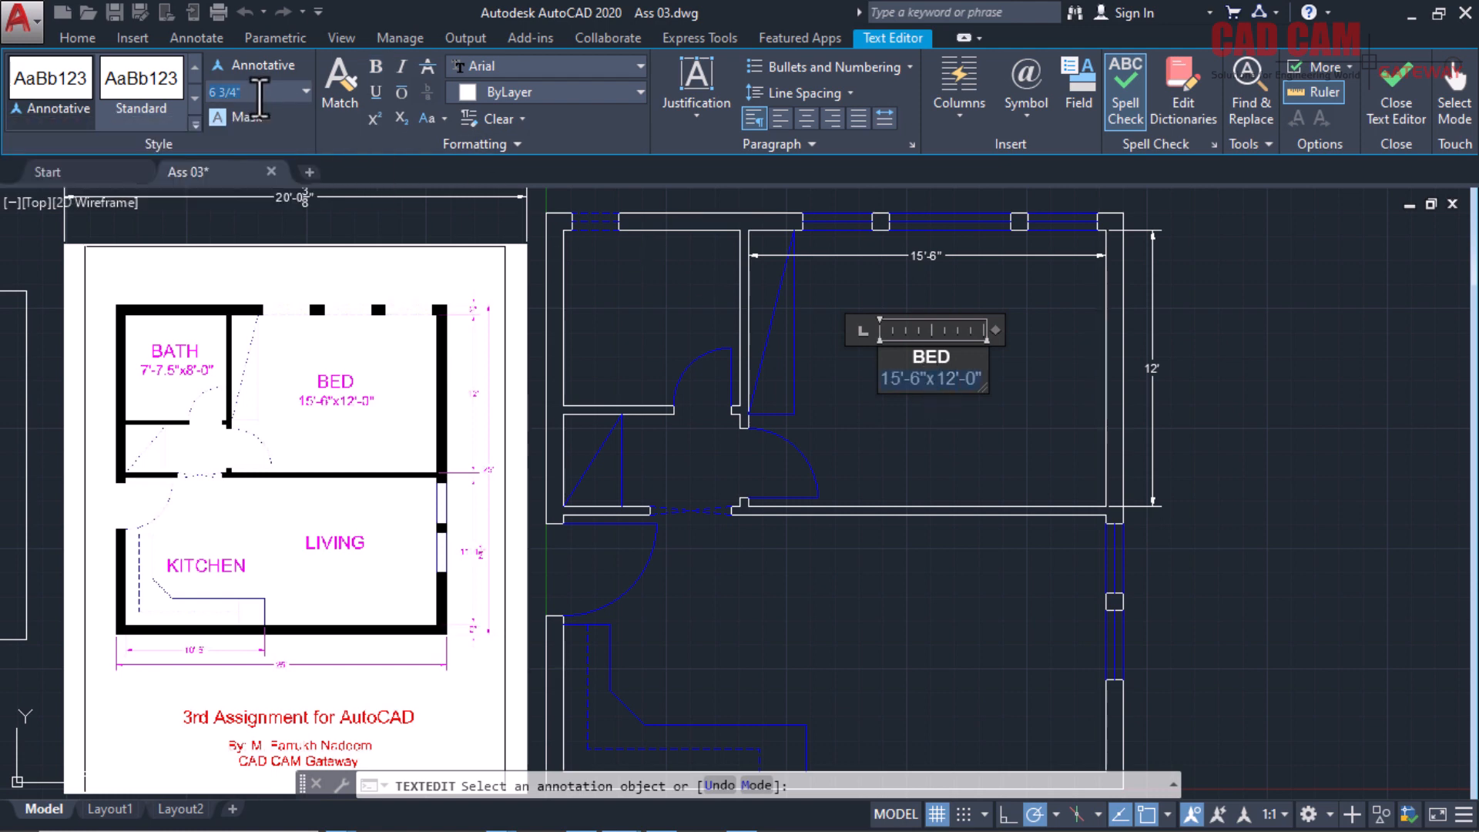
key("Return")
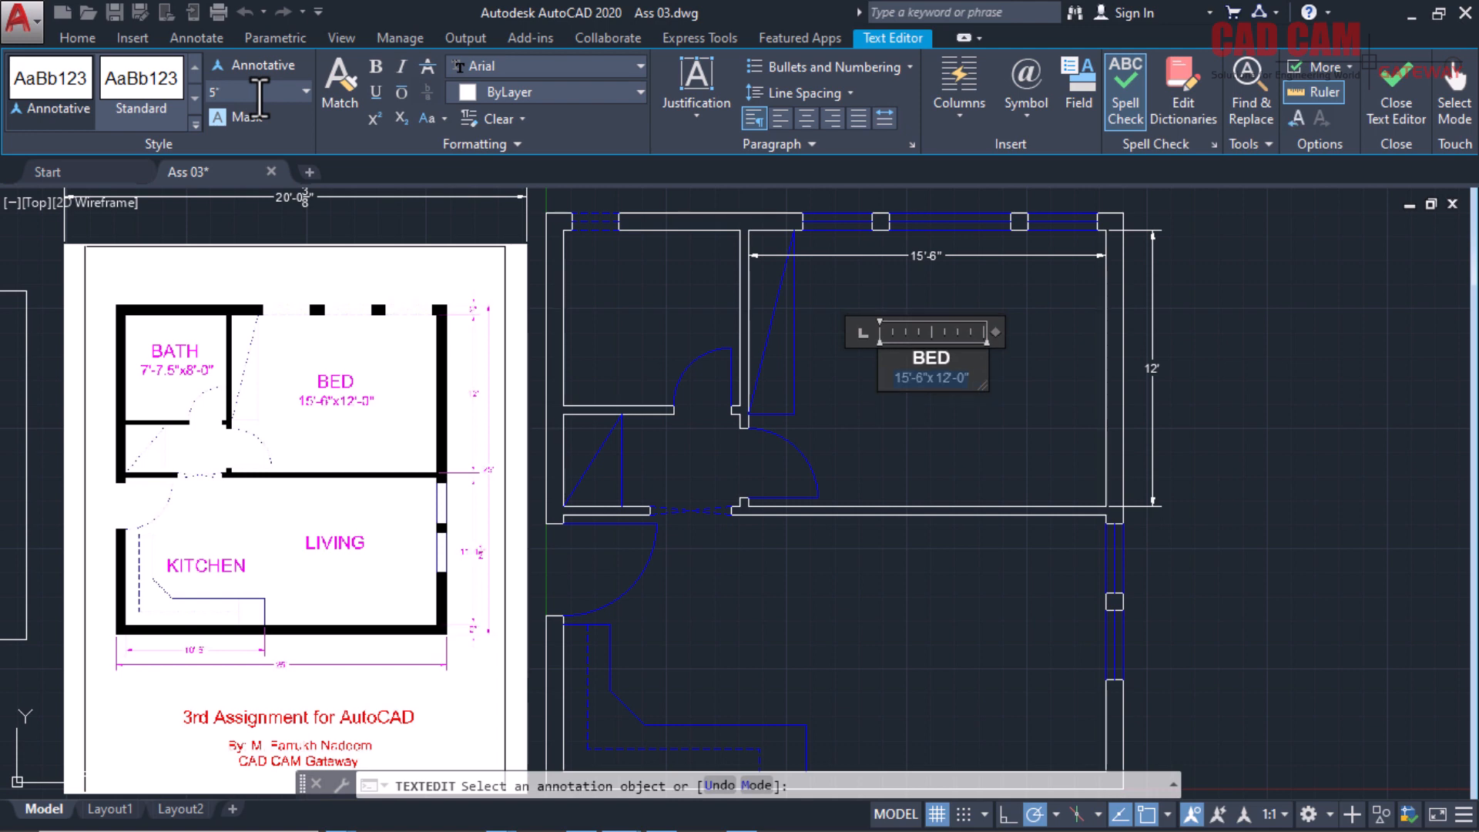
left_click(1036, 428)
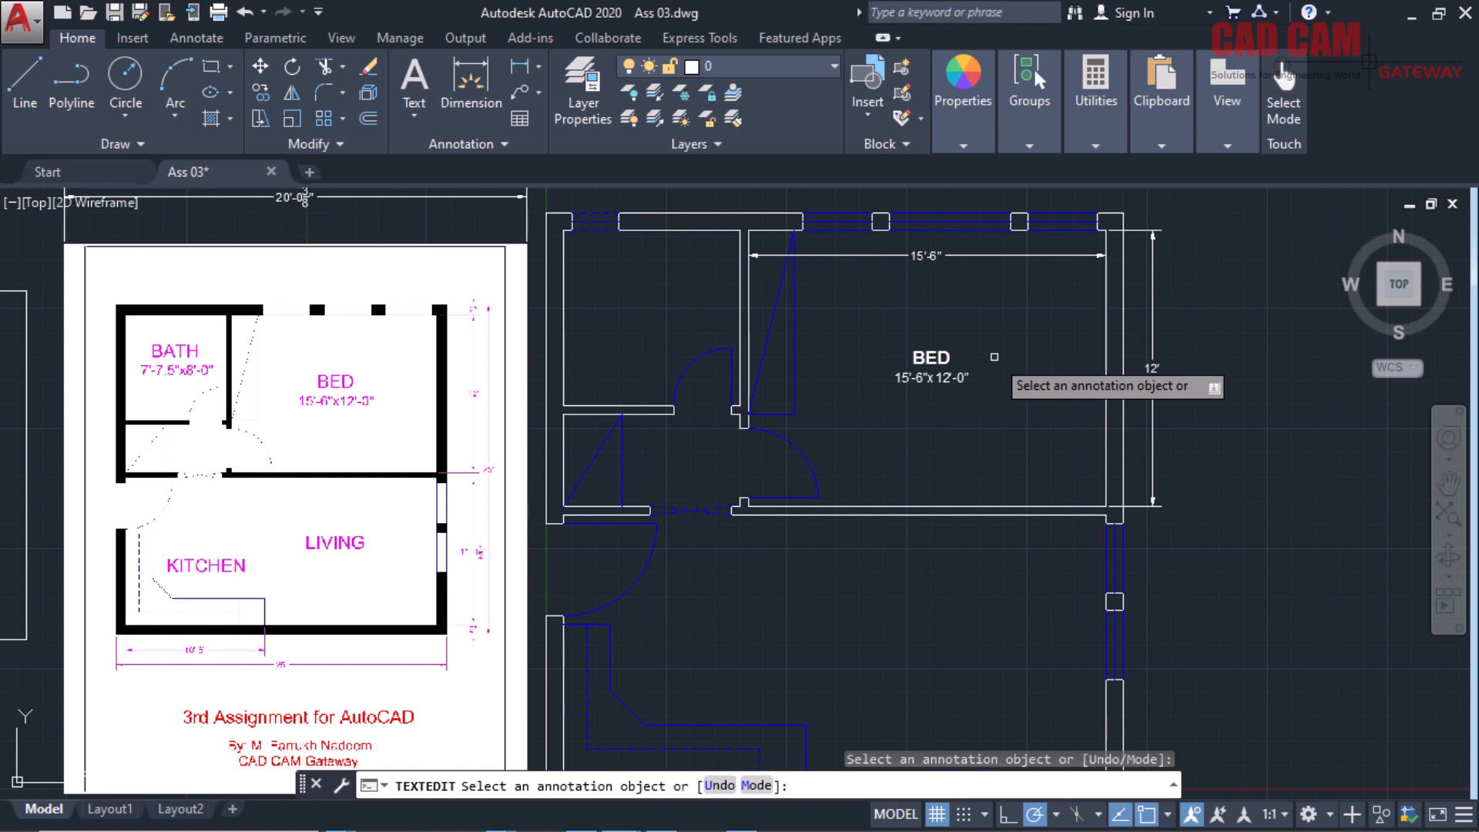
right_click(994, 357)
left_click(1011, 363)
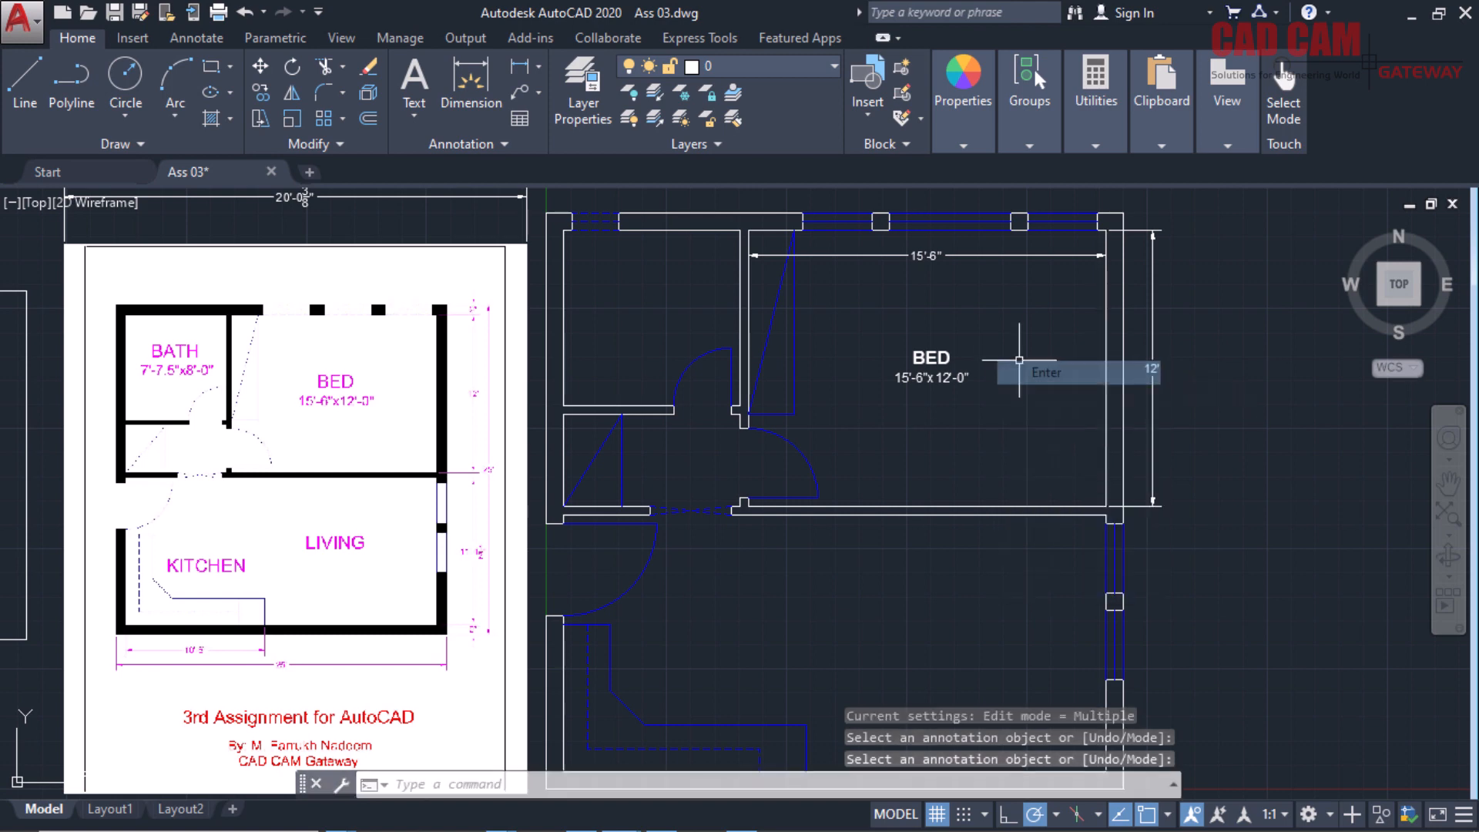
Delete the bedroom's 15'-6" width dimension and 12' length dimension.
scroll(842, 276, "up", 3)
scroll(893, 358, "down", 3)
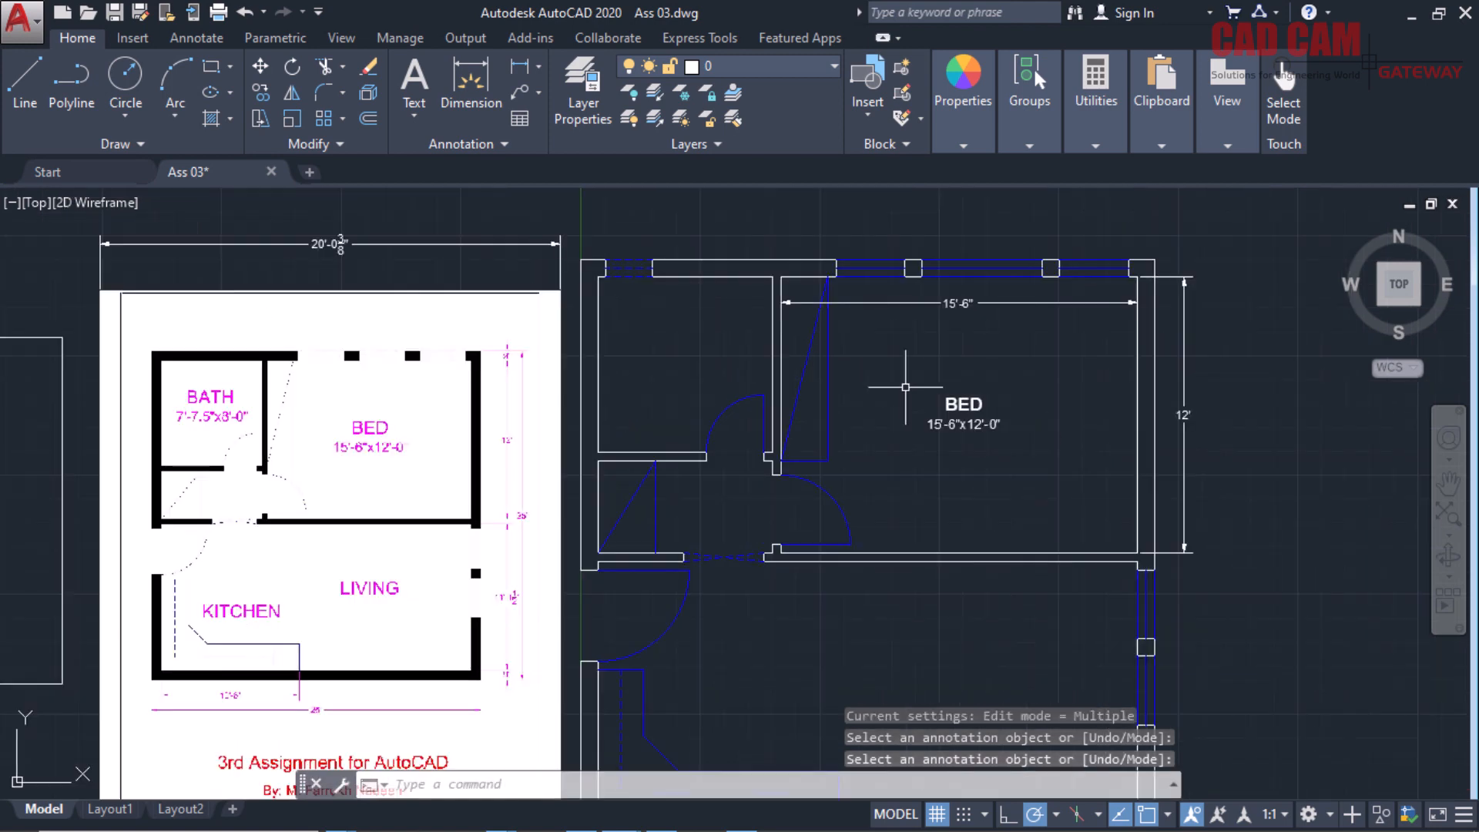
left_click(1008, 289)
left_click(969, 329)
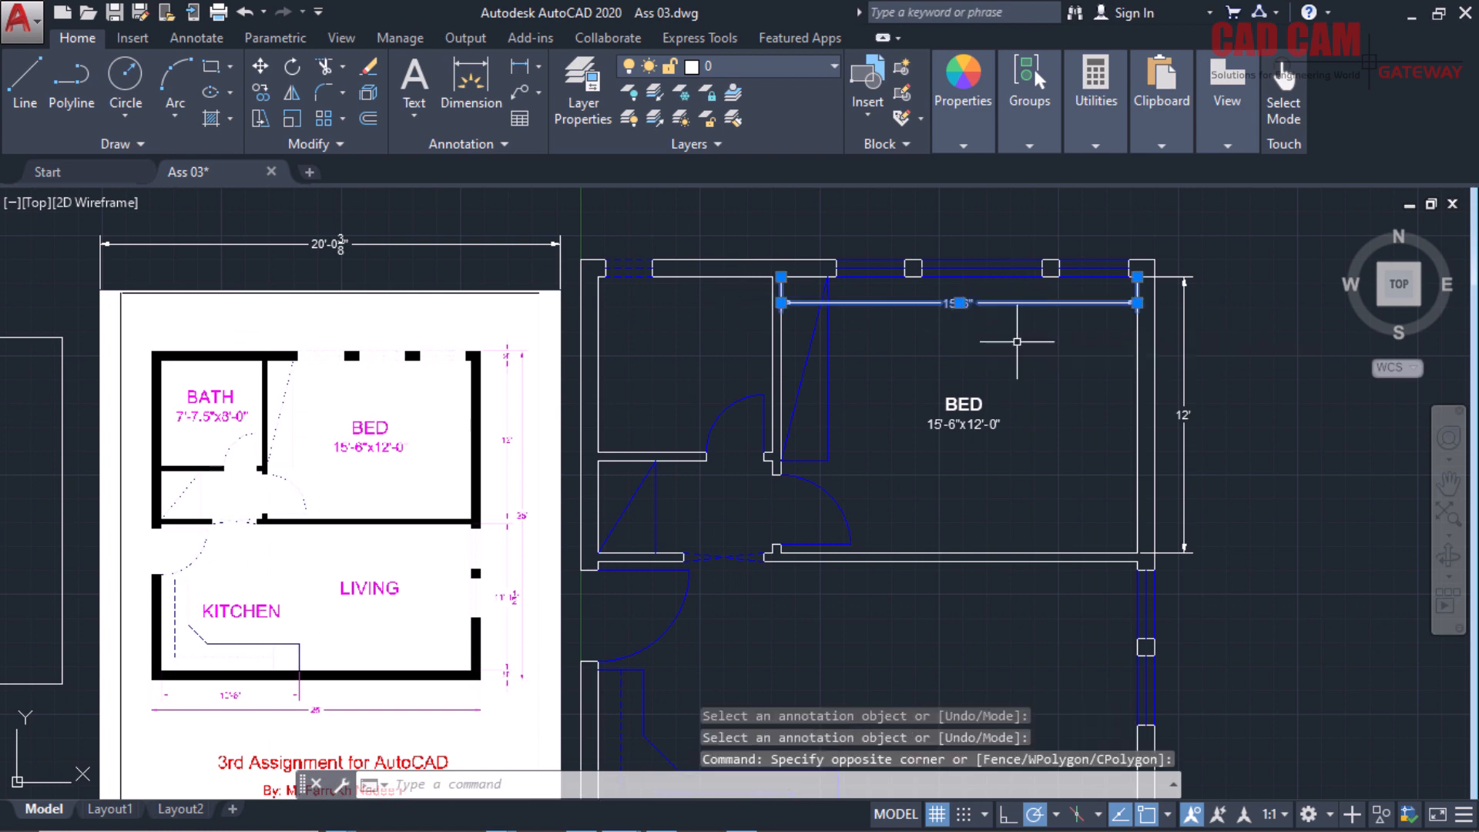
left_click(1208, 372)
left_click(1151, 466)
key("Delete")
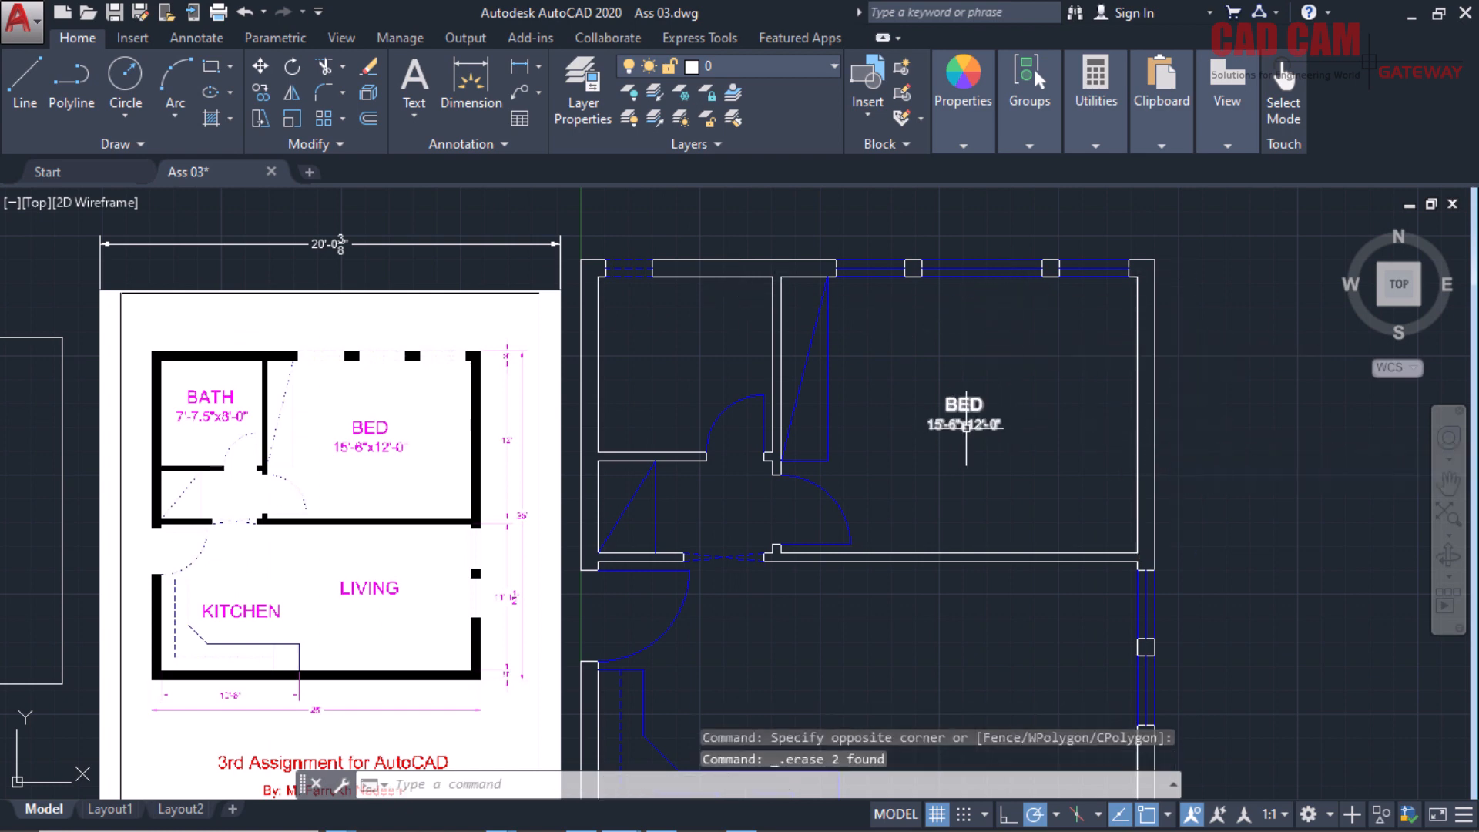
Draw a diagonal construction line across the bedroom from its upper-right inner corner to its lower-left inner corner.
scroll(850, 407, "up", 2)
scroll(871, 339, "down", 4)
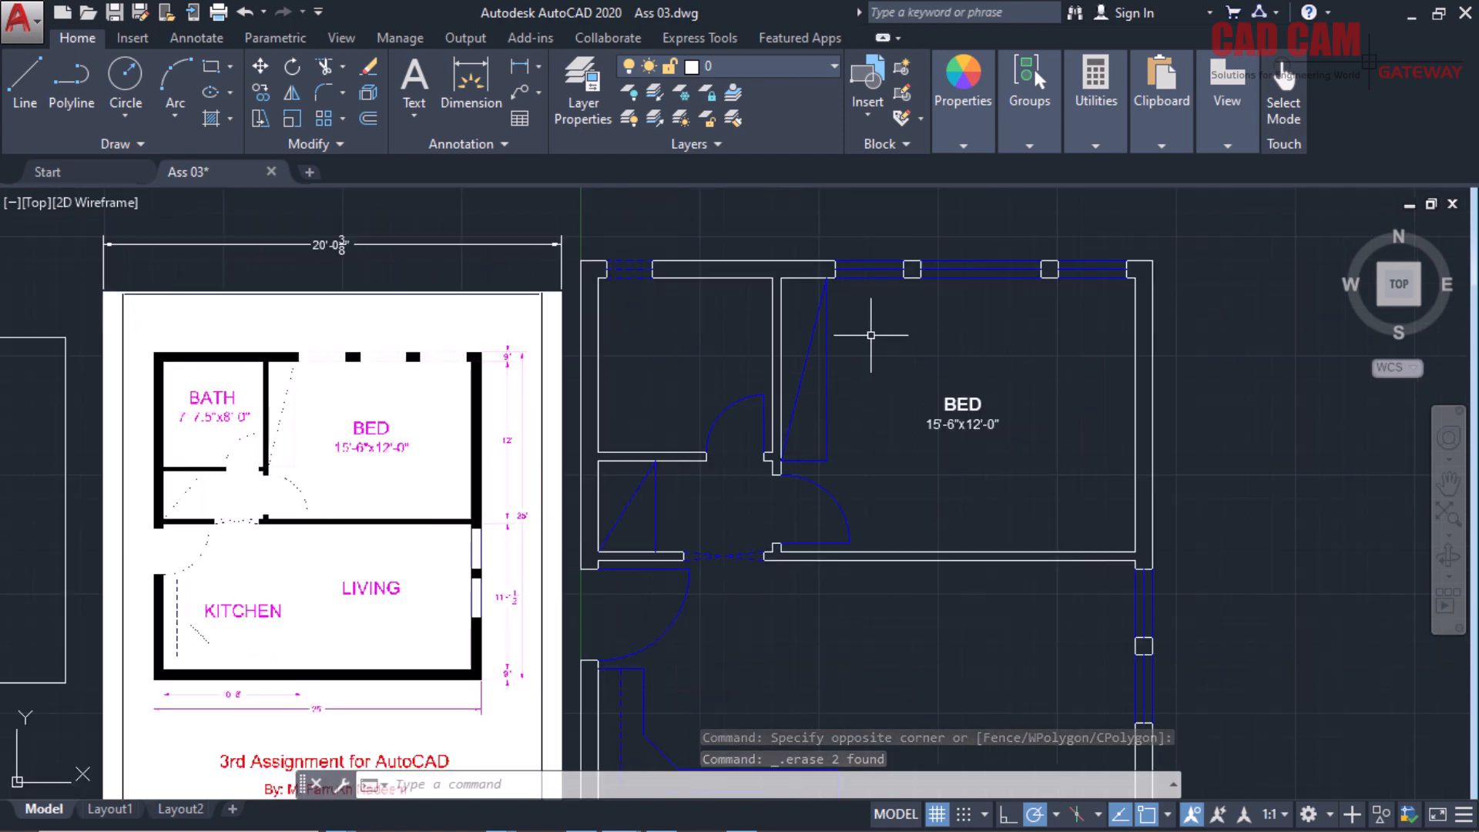
scroll(885, 313, "up", 4)
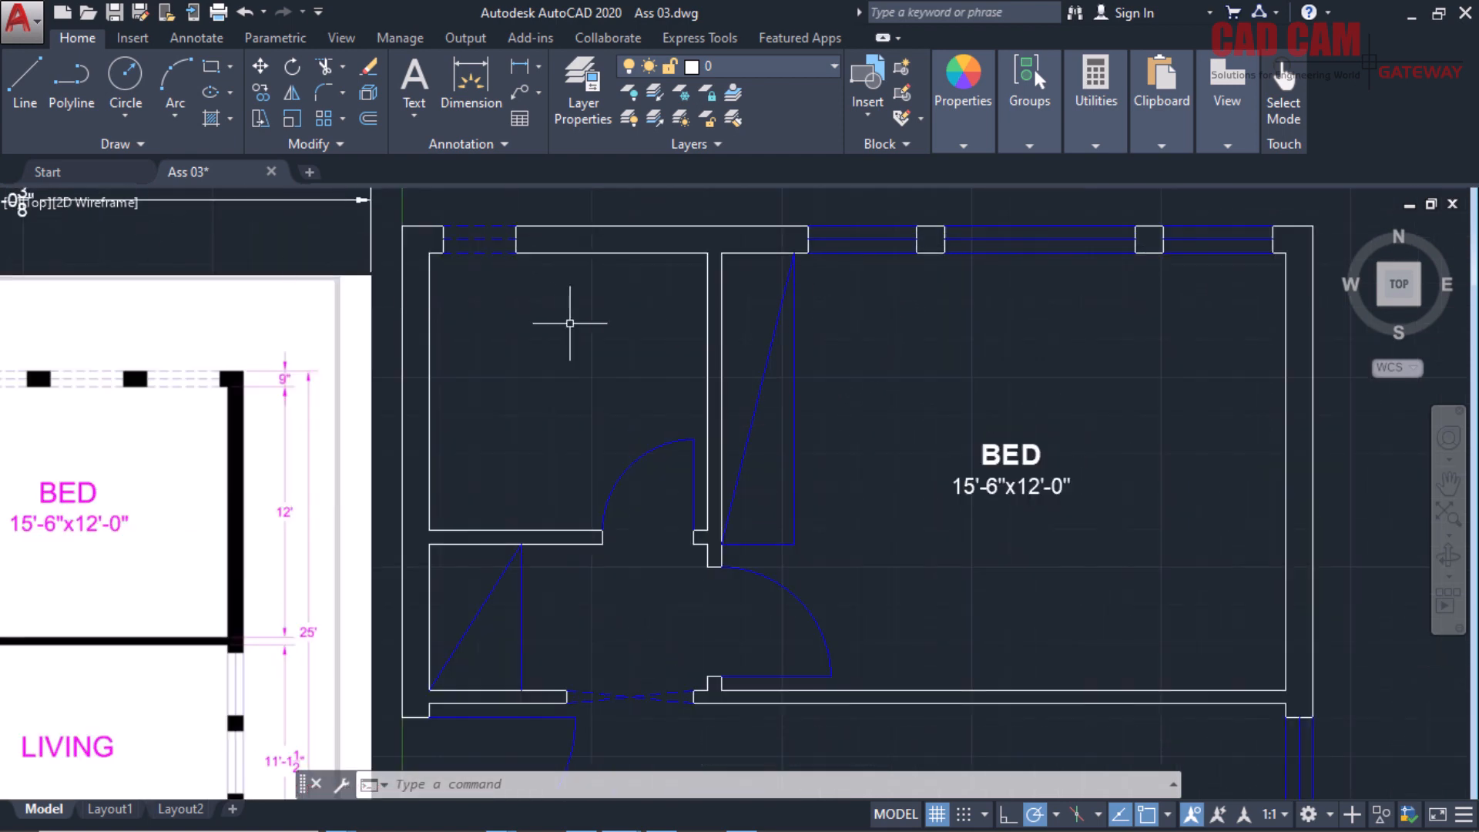
type("l")
key("Return")
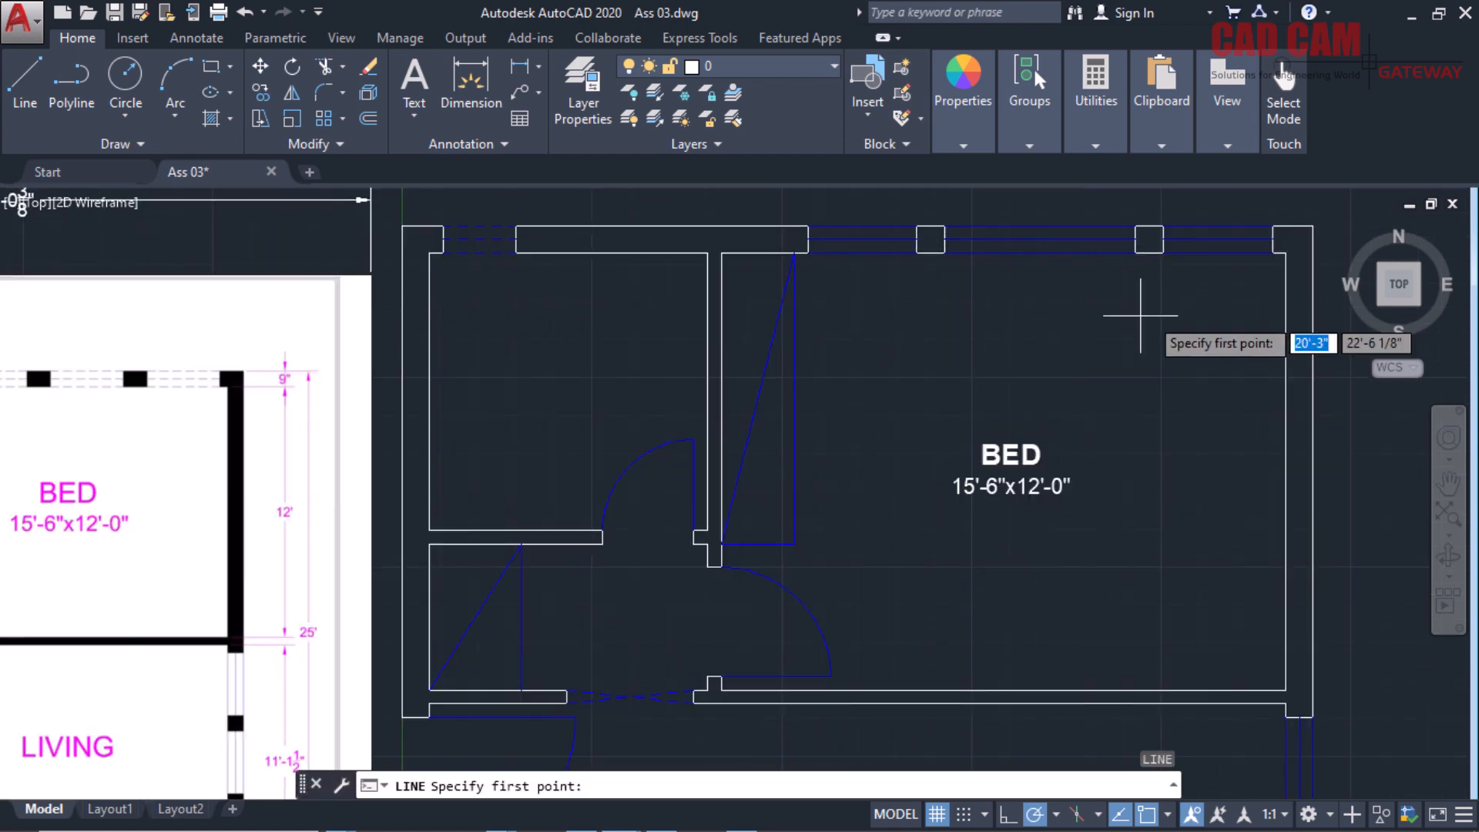
left_click(1285, 254)
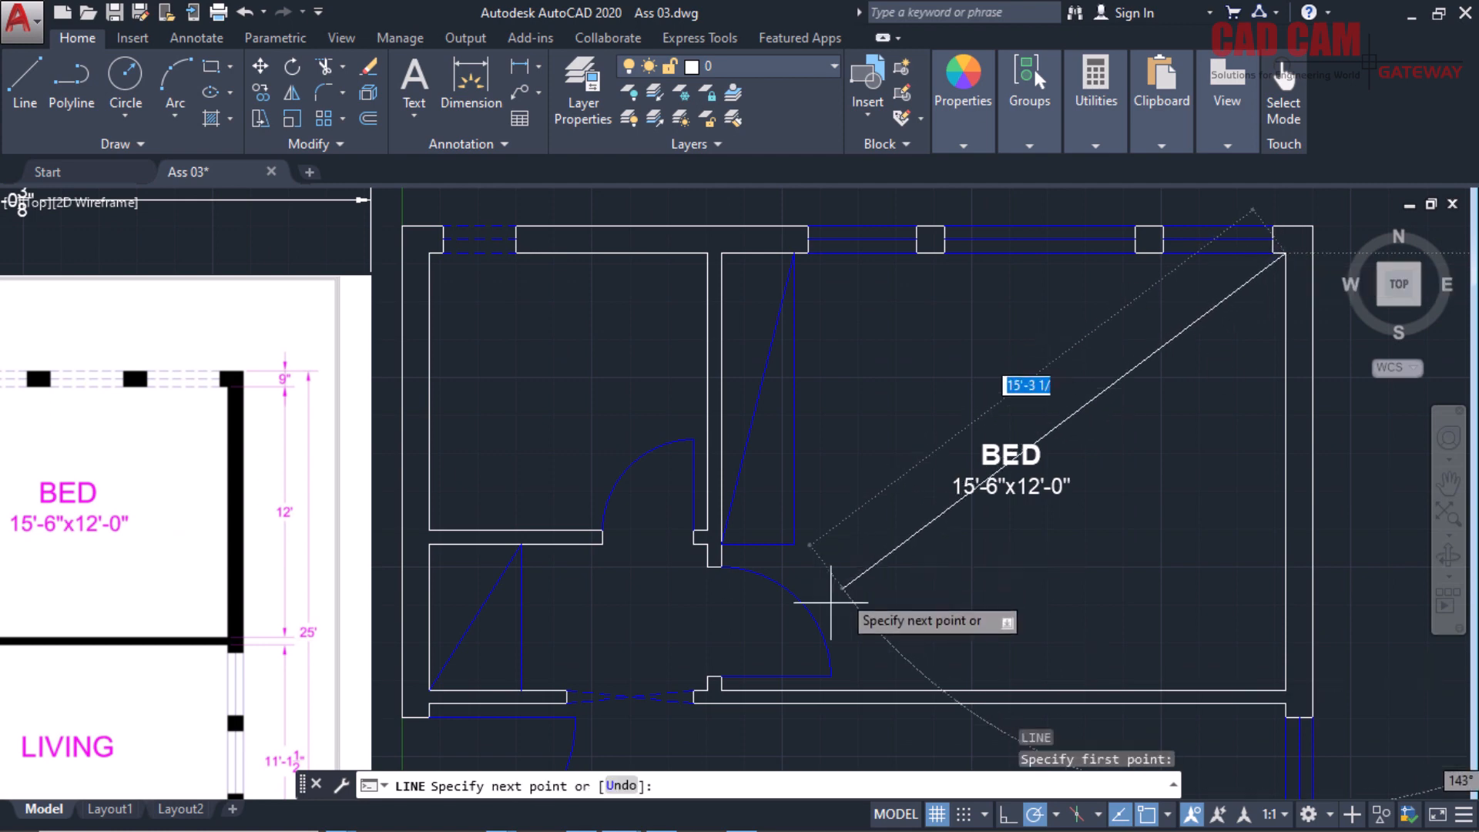
left_click(721, 688)
right_click(932, 485)
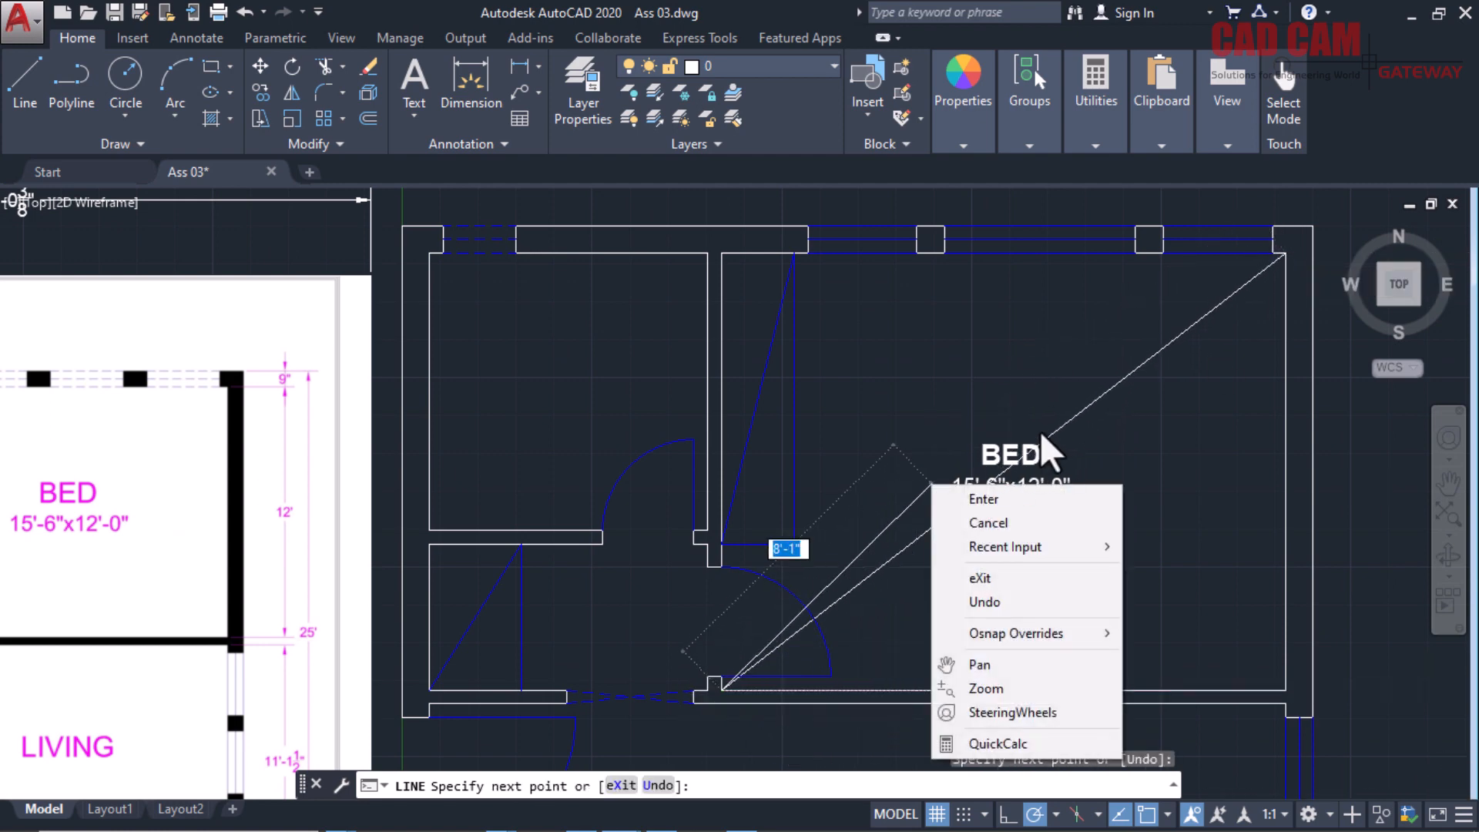
left_click(1018, 501)
Move the BED text by its insertion point to the midpoint of the bedroom diagonal, and erase the diagonal.
left_click(1008, 473)
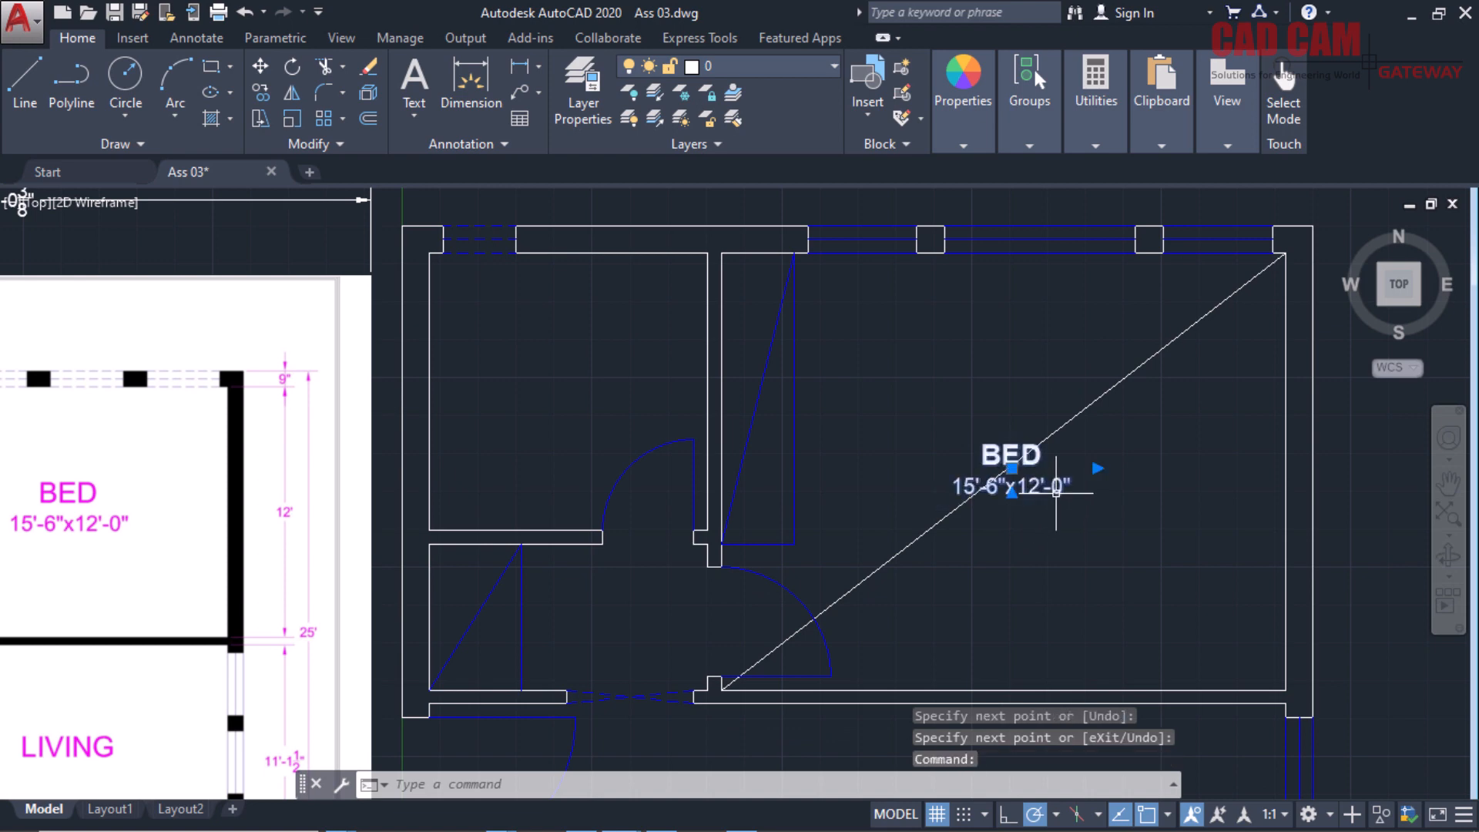
left_click(1010, 468)
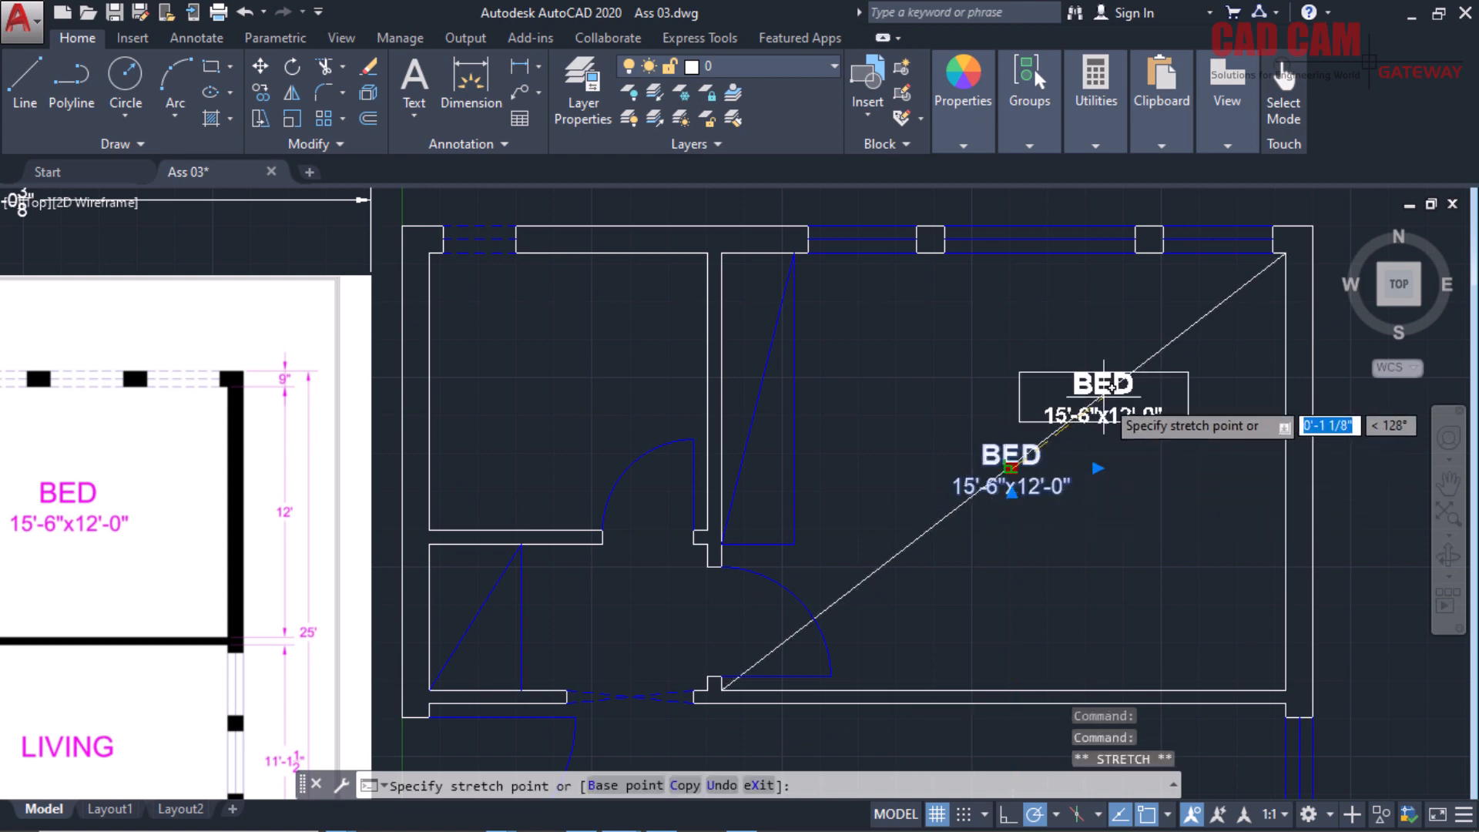
type("mid")
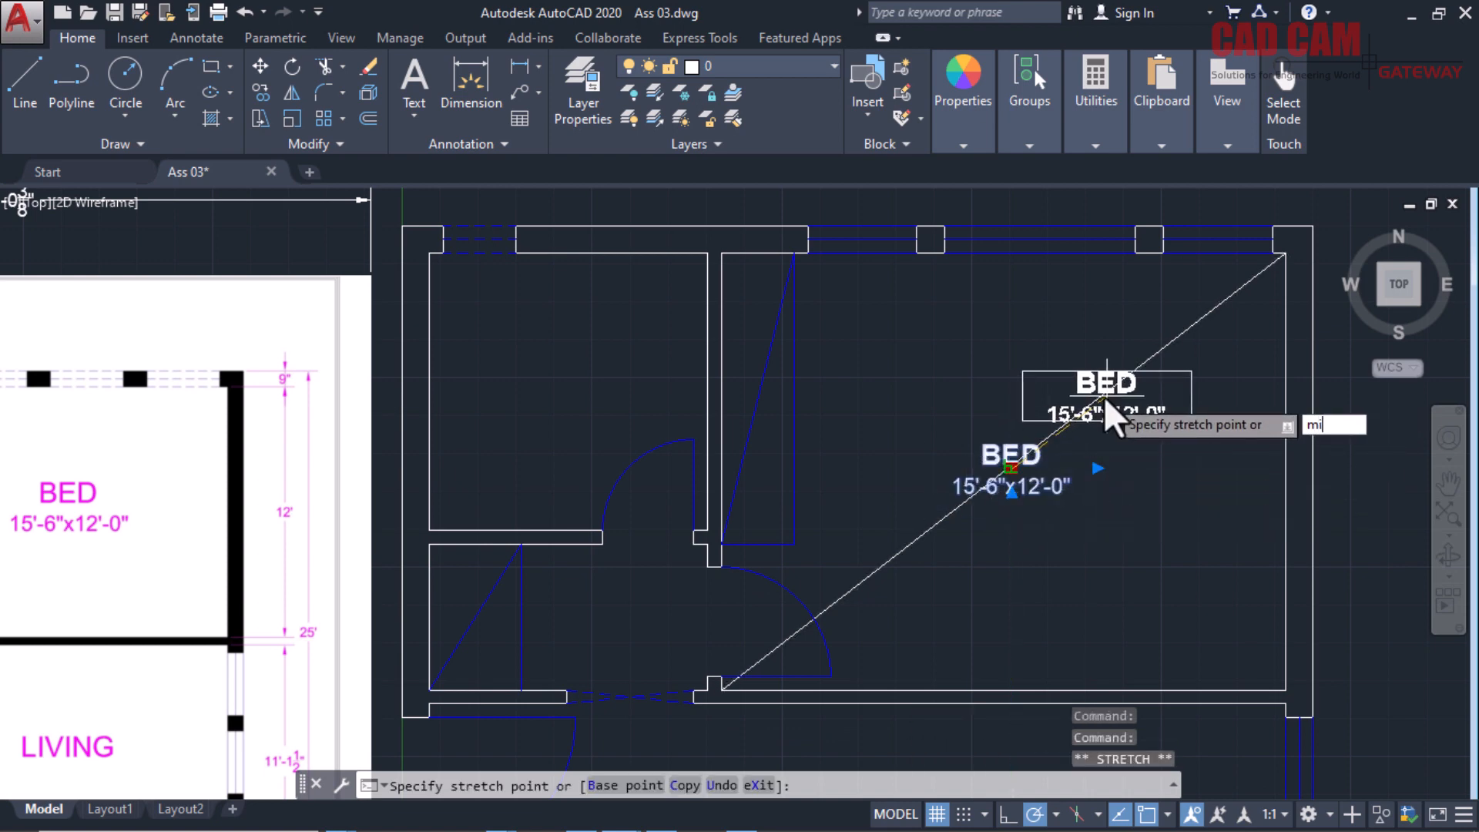
key("Return")
left_click(1103, 396)
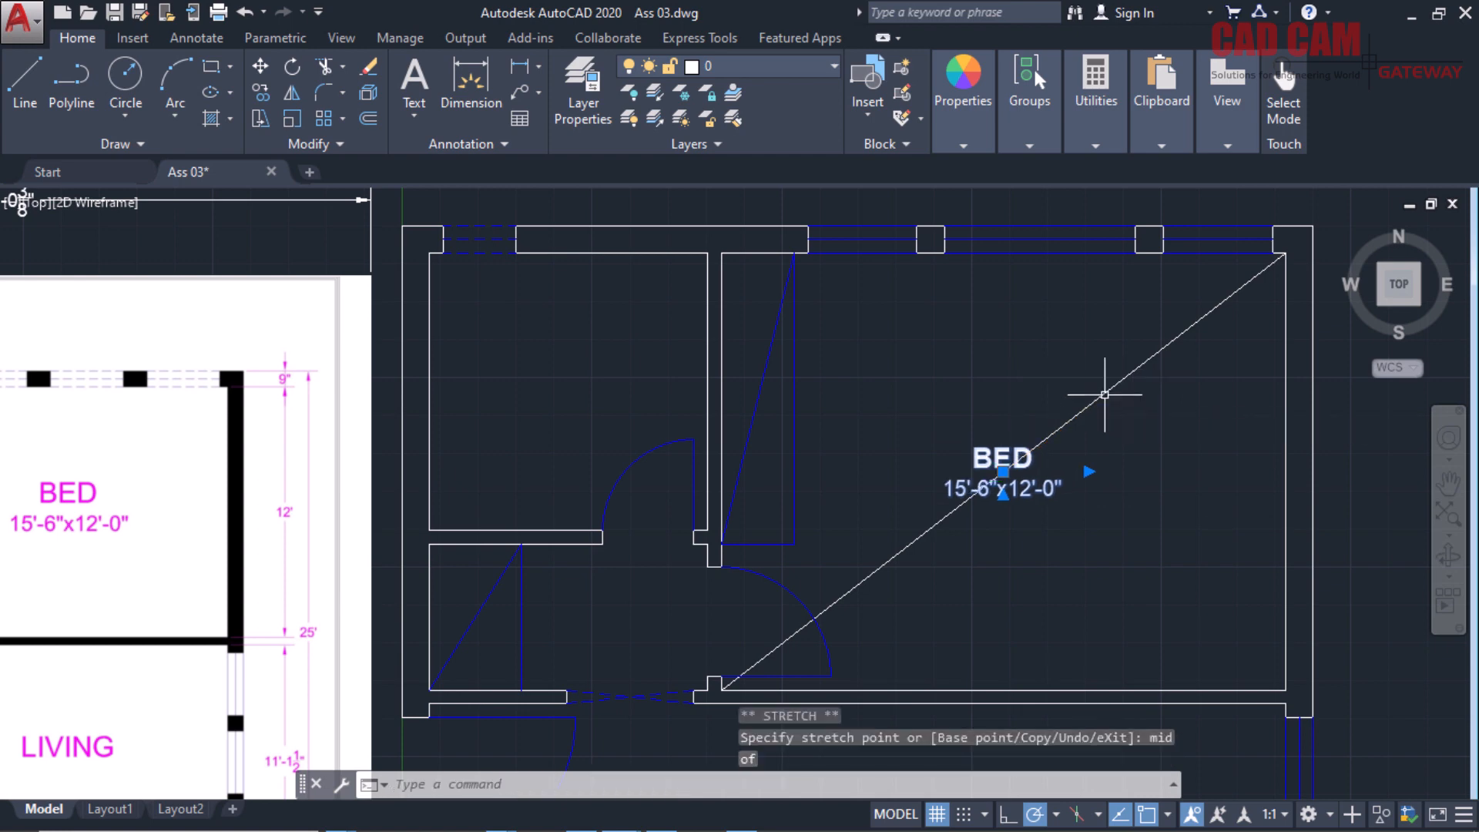
key("Escape")
left_click(1105, 395)
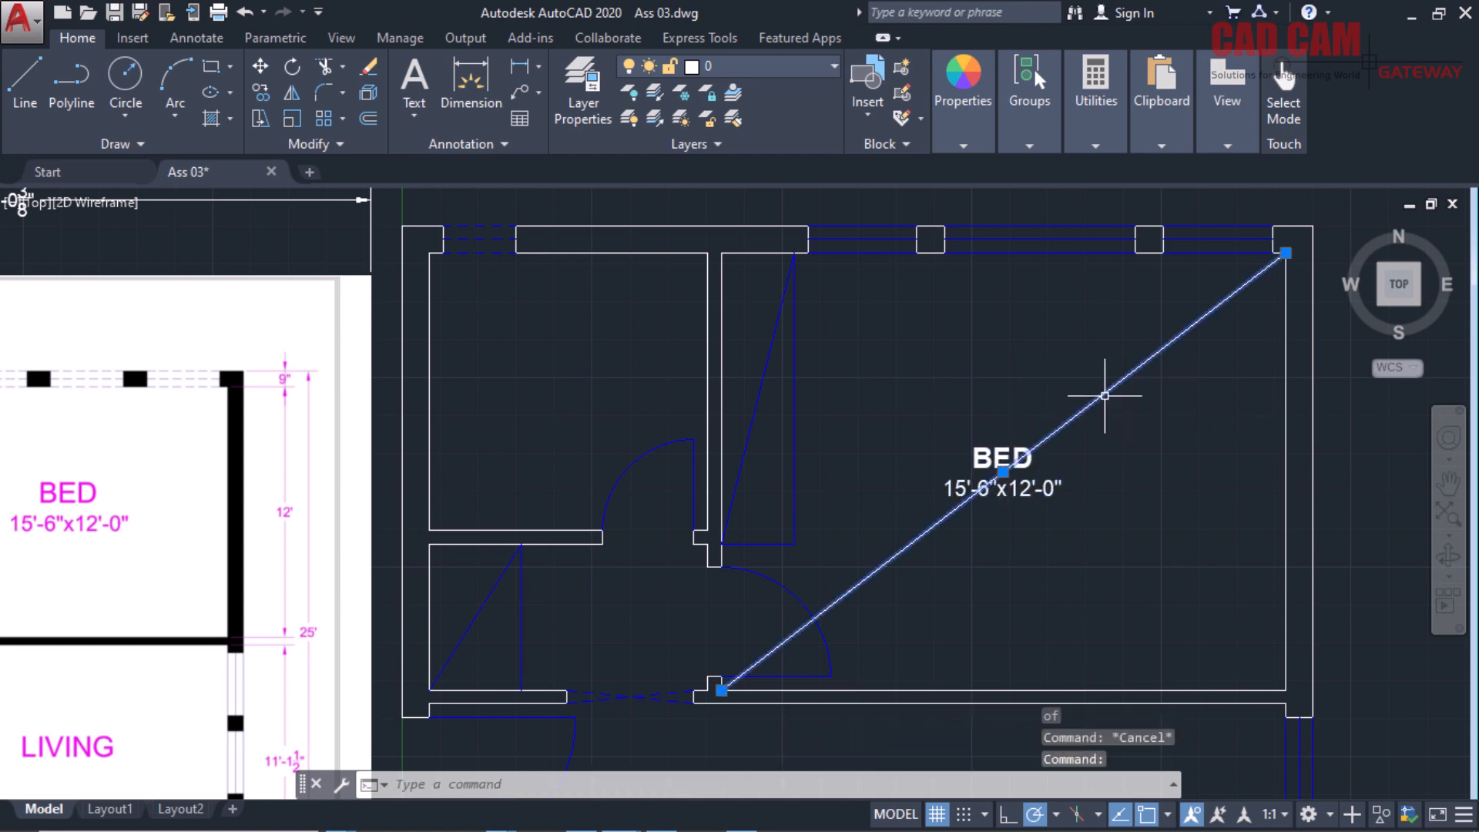
key("Delete")
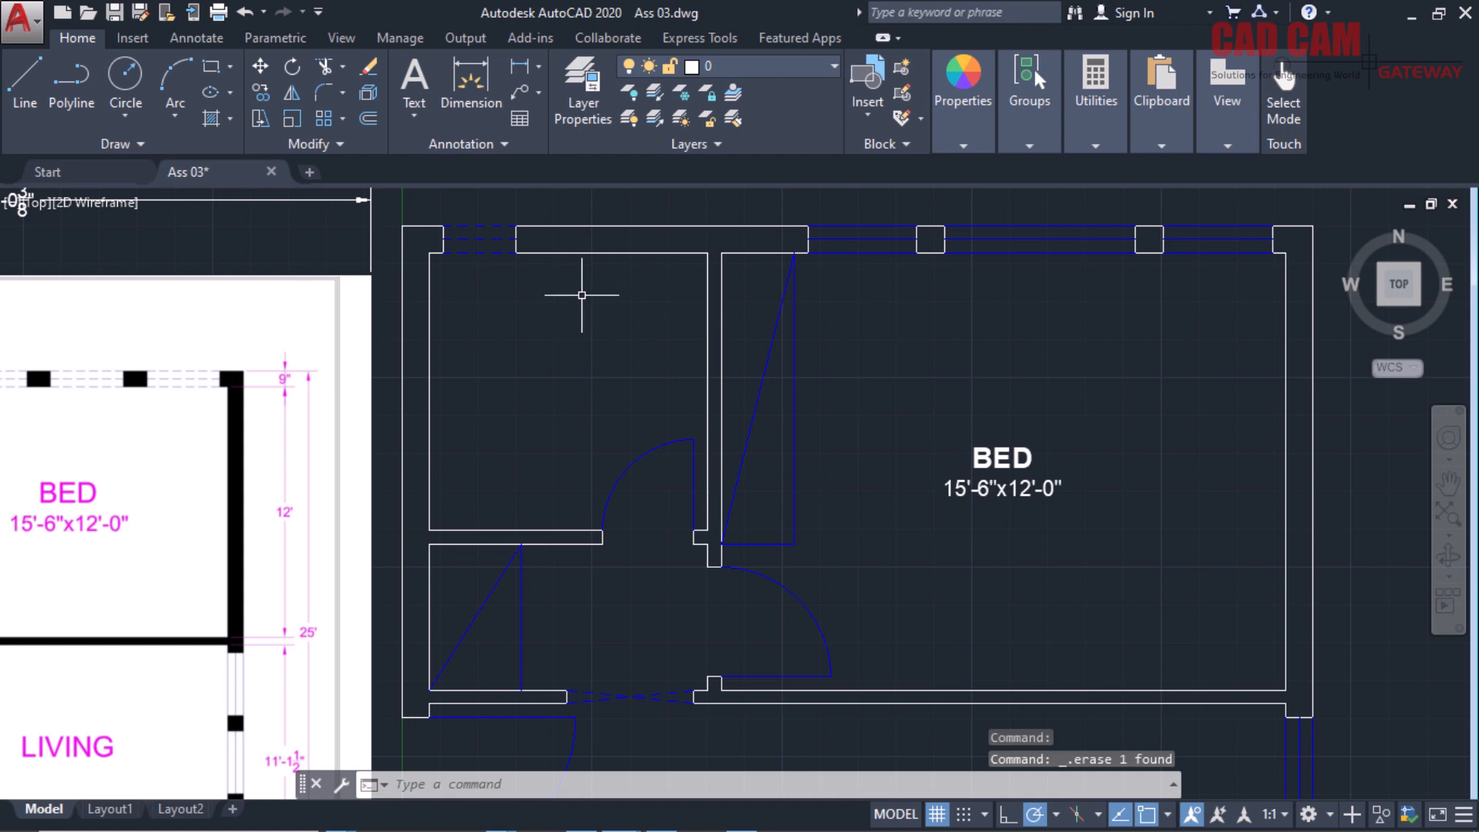
Draw a diagonal construction line across the bathroom from its upper-right inner corner to its lower-left inner corner.
type("l")
key("Return")
left_click(707, 254)
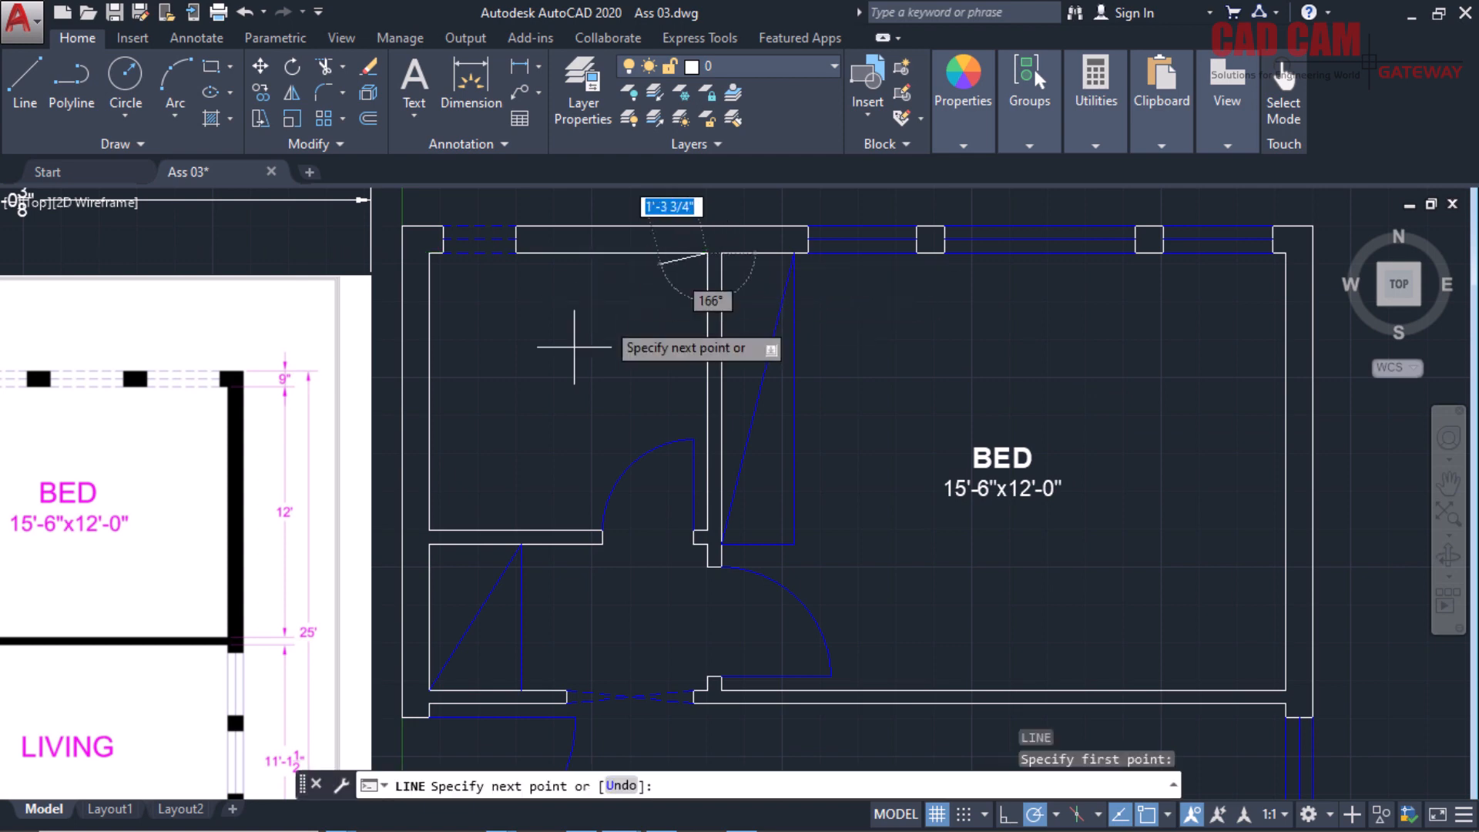
left_click(439, 518)
right_click(566, 354)
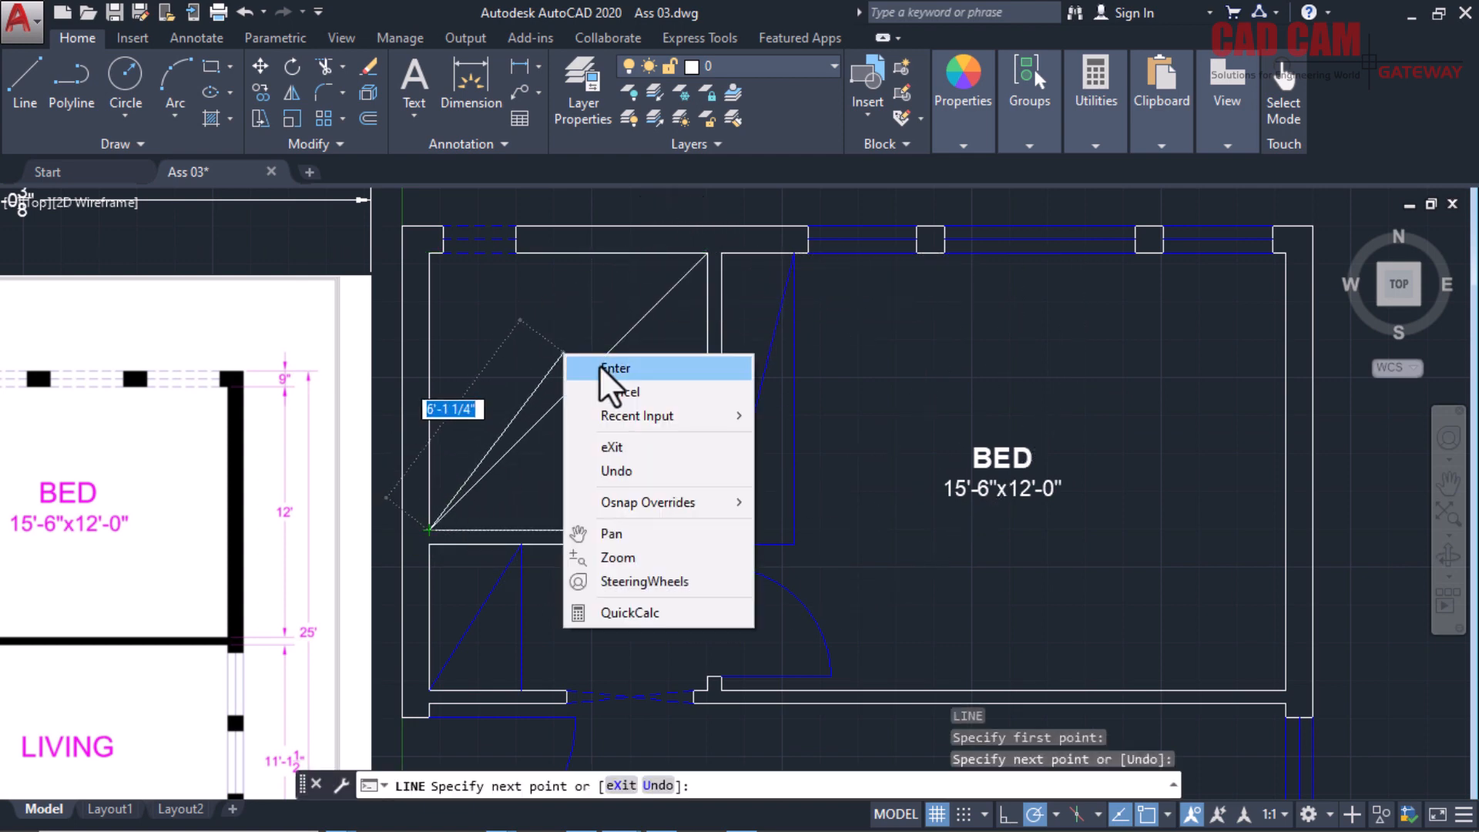
left_click(604, 367)
Copy the BED text from its insertion point to the midpoint of the bathroom diagonal.
left_click(928, 413)
left_click(1176, 504)
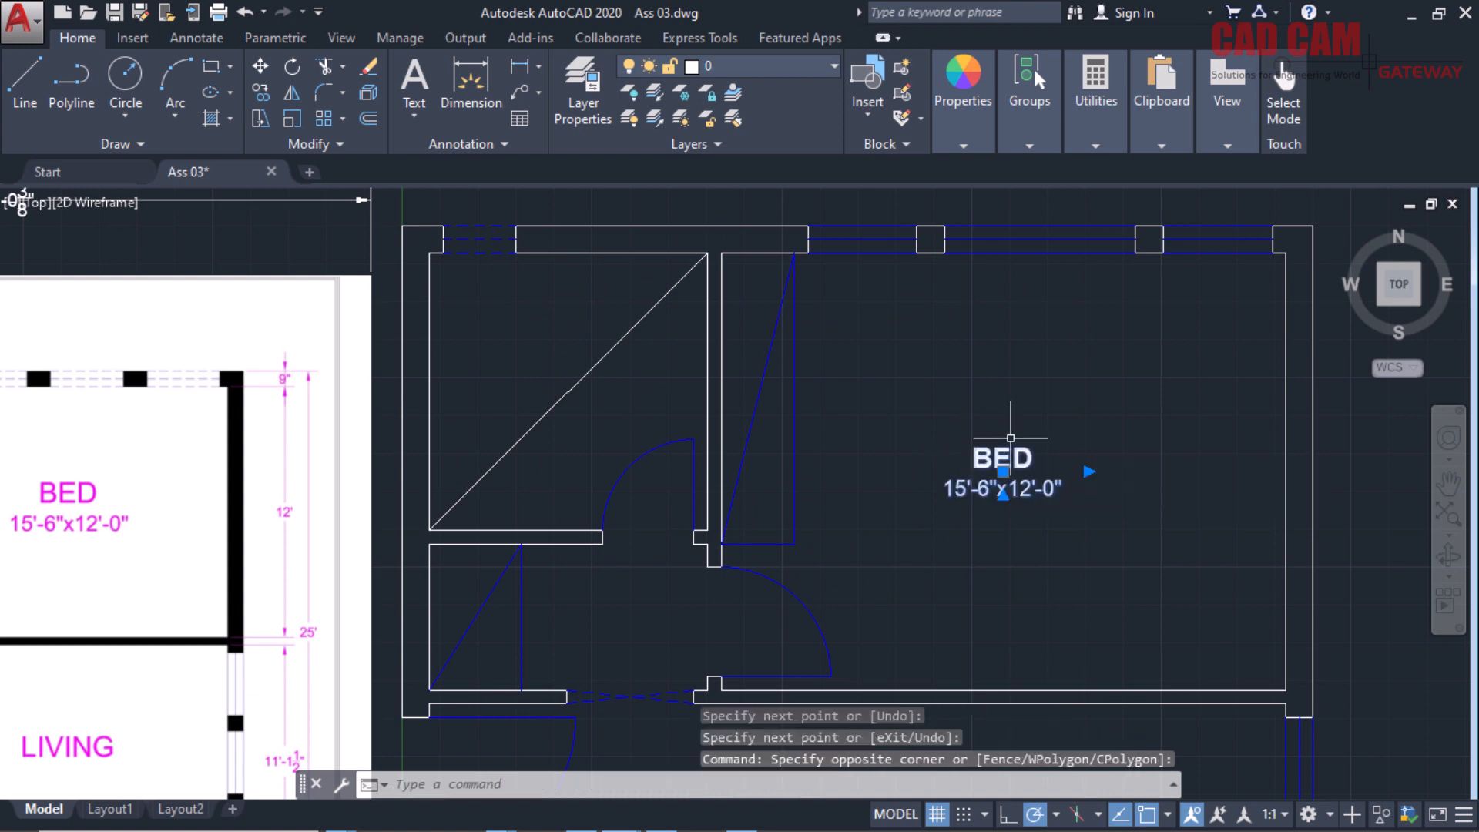
type("co")
key("Return")
left_click(1003, 471)
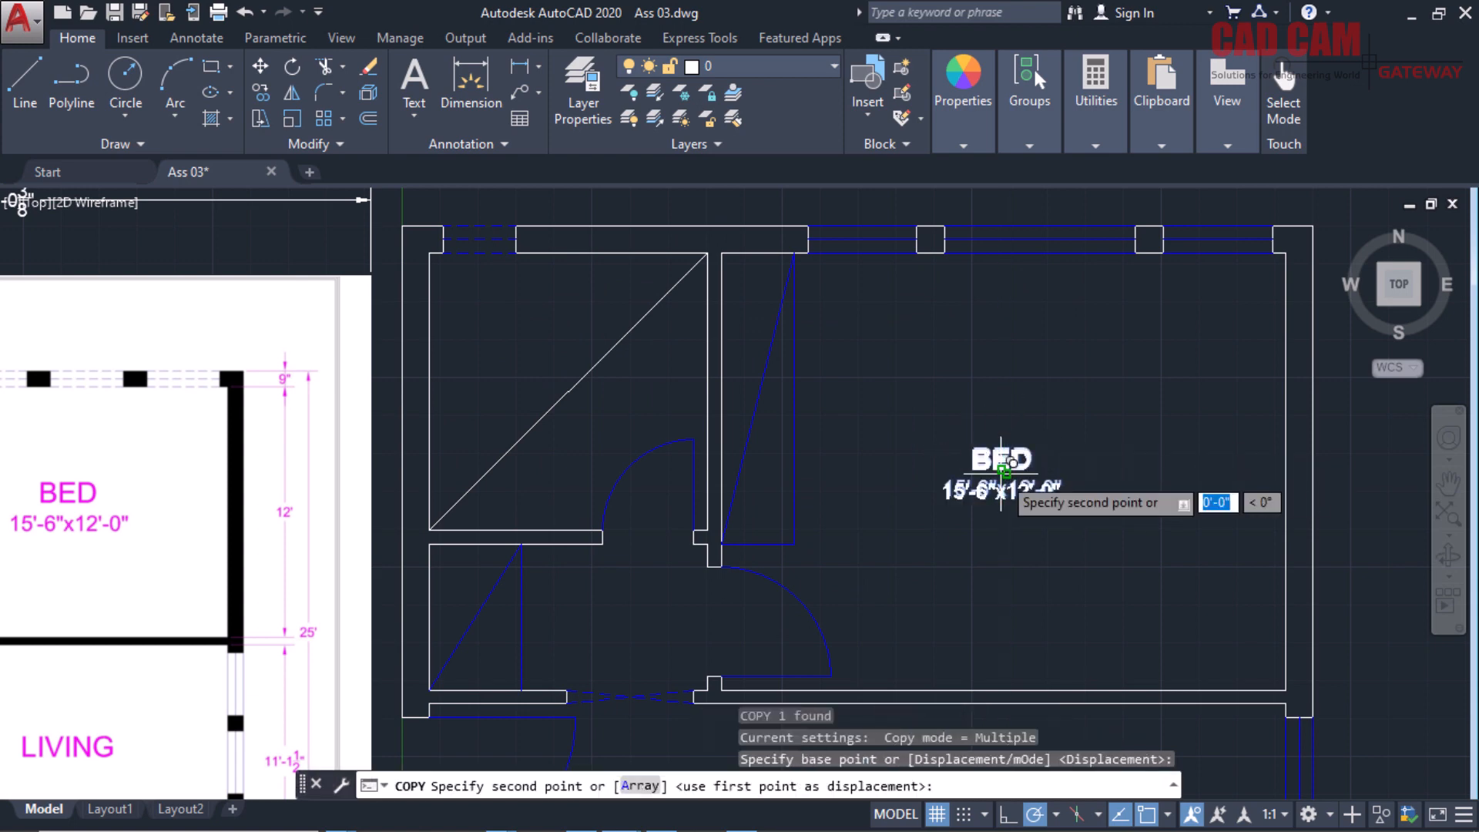
left_click(568, 391)
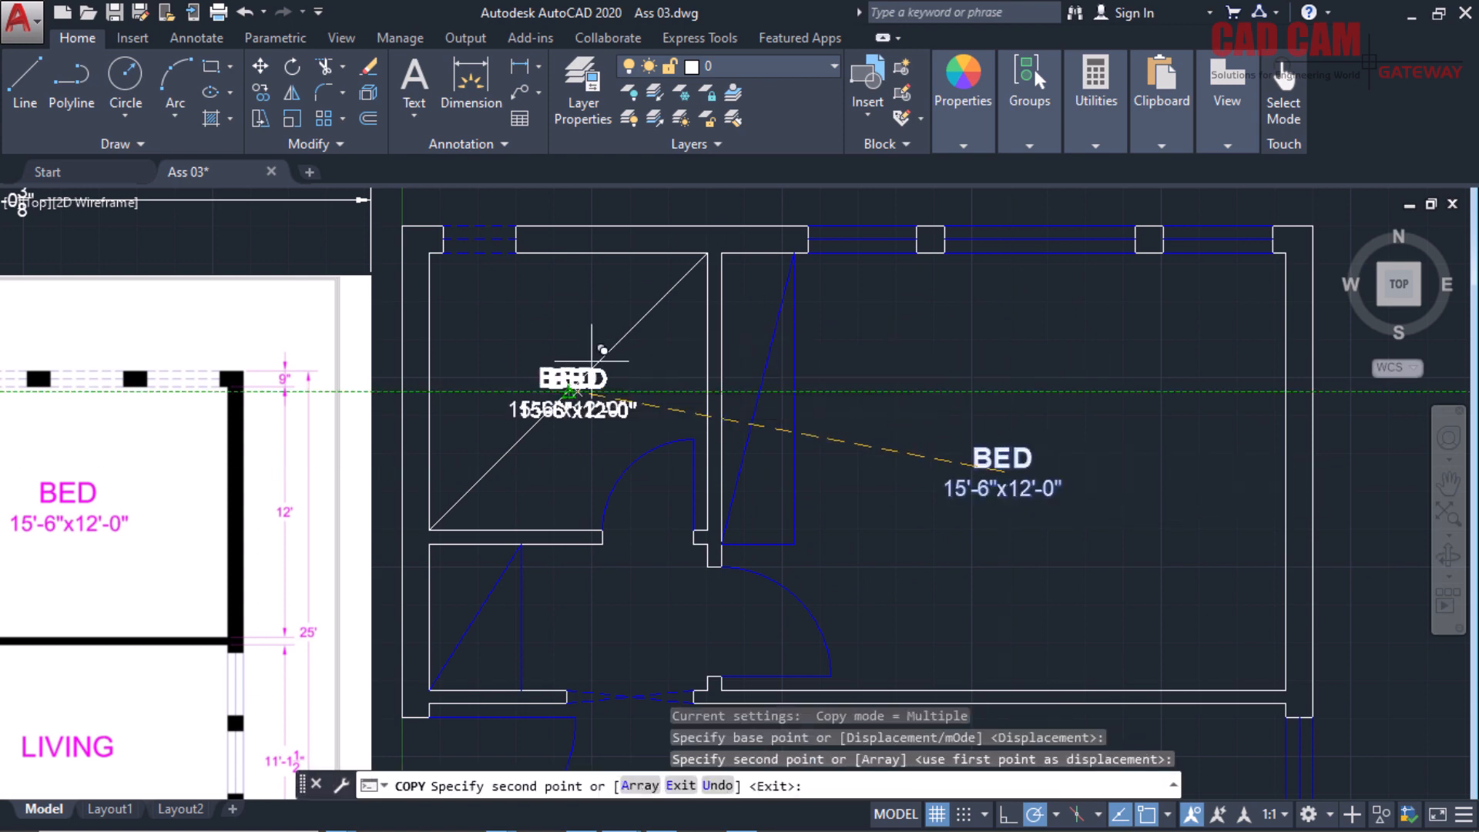
Finish the copy and erase the diagonal construction line across the bathroom.
right_click(645, 314)
left_click(690, 327)
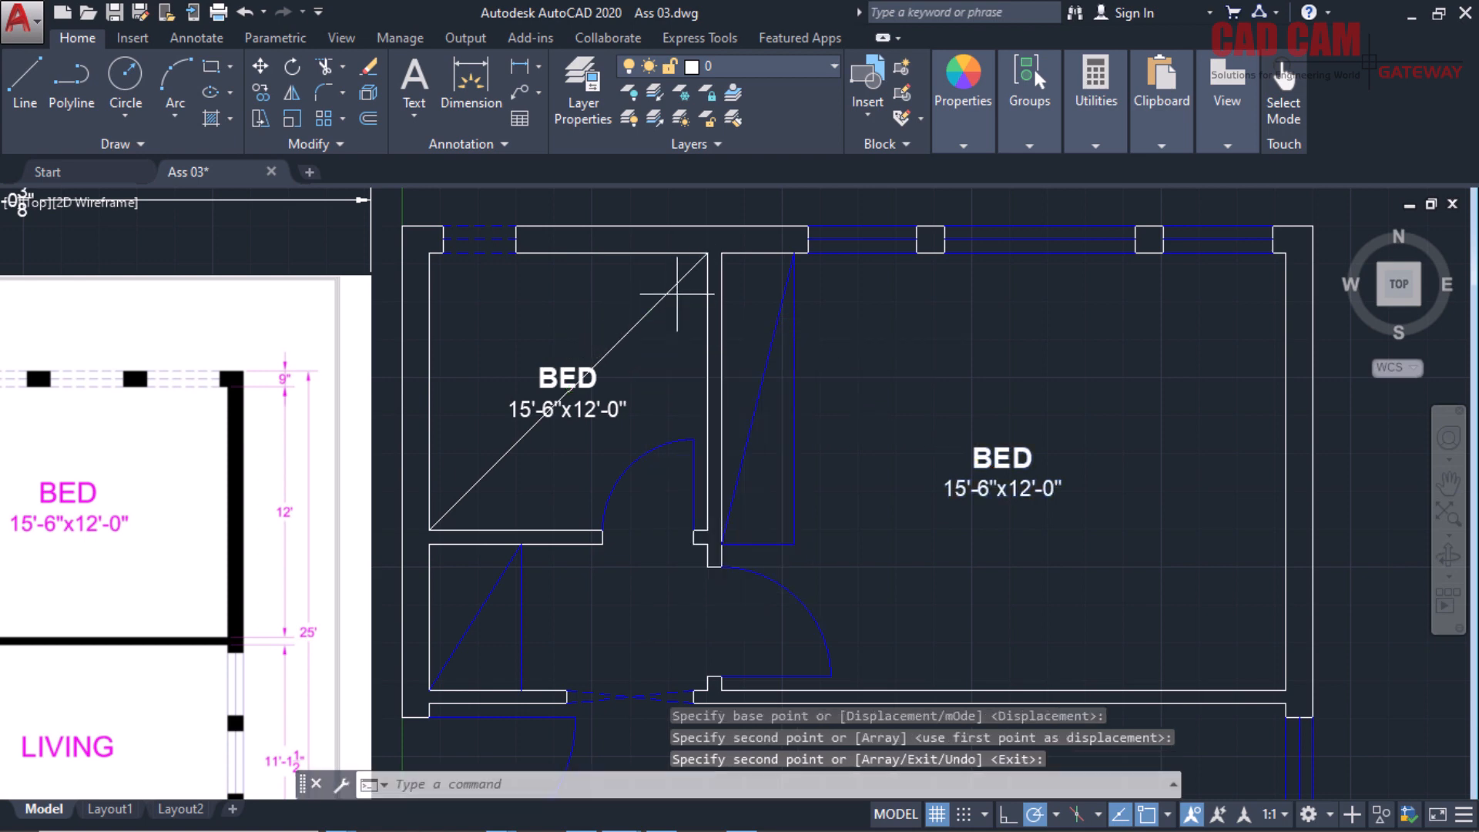
left_click(677, 293)
left_click(648, 293)
key("Delete")
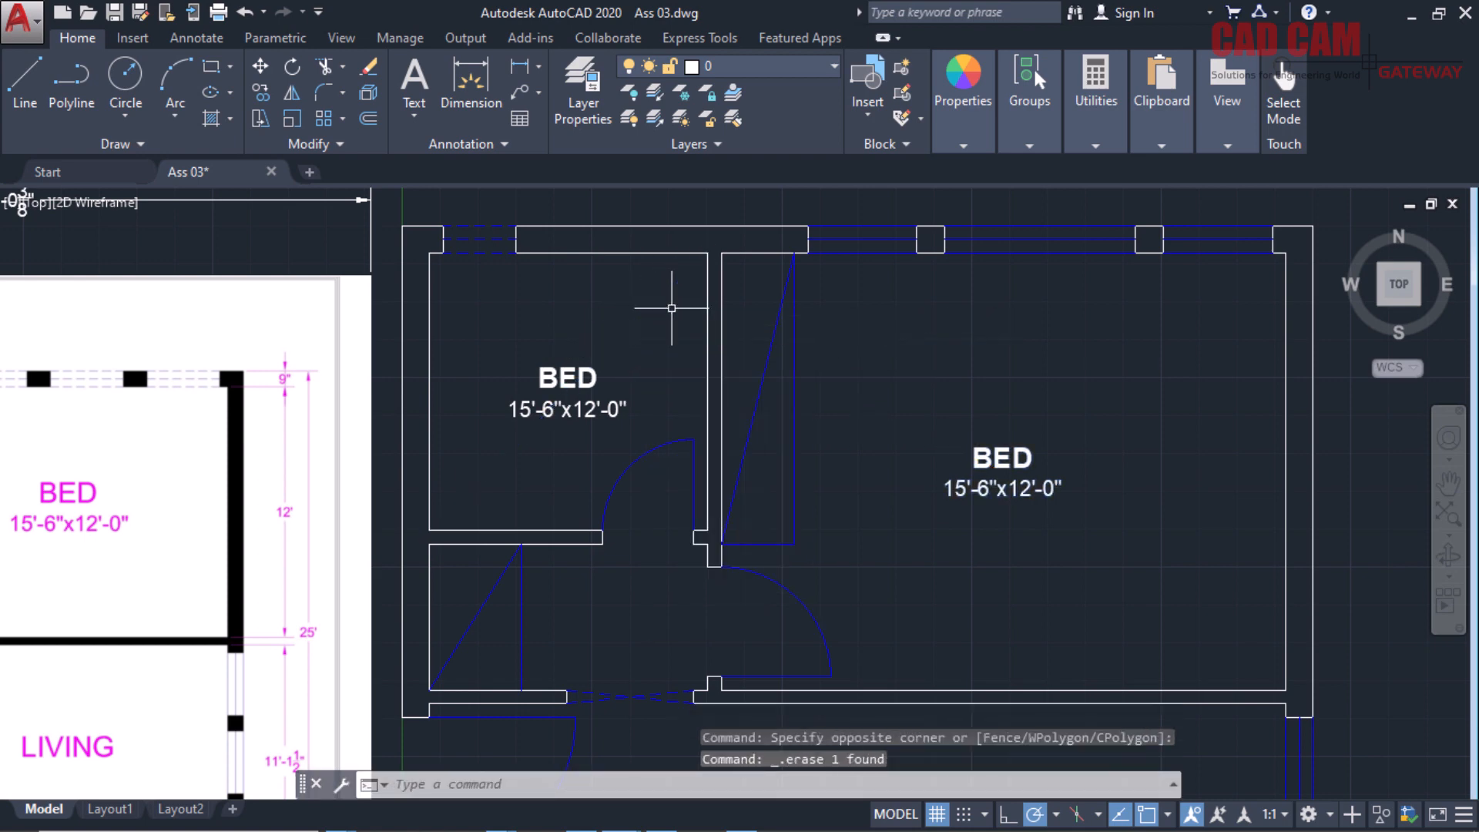
Dimension the bathroom's inner height along its left wall, placing the dimension line inside the room.
scroll(752, 307, "down", 2)
scroll(756, 372, "up", 2)
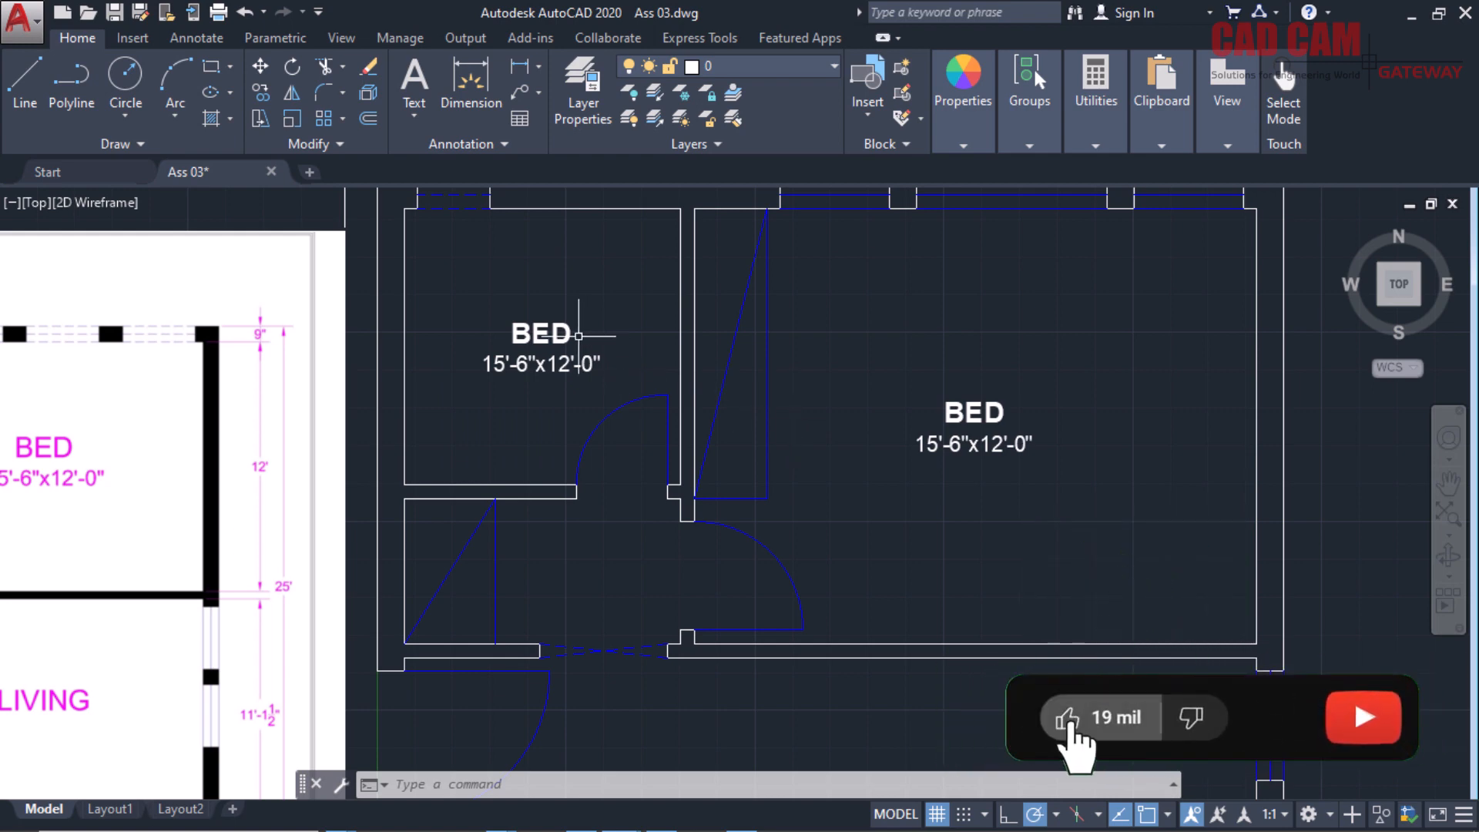
scroll(677, 435, "down", 2)
scroll(608, 339, "up", 2)
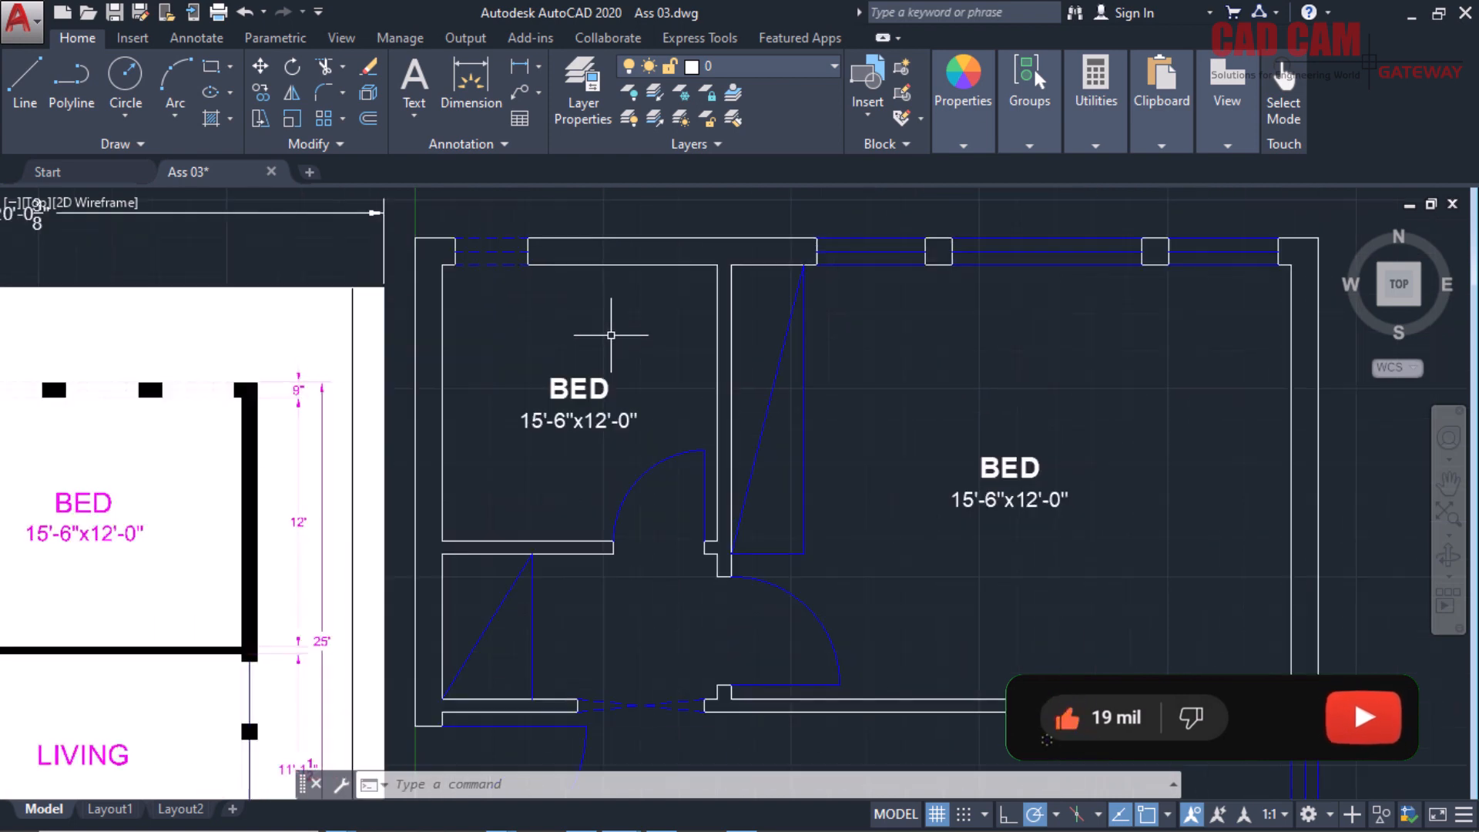
left_click(468, 83)
left_click(441, 264)
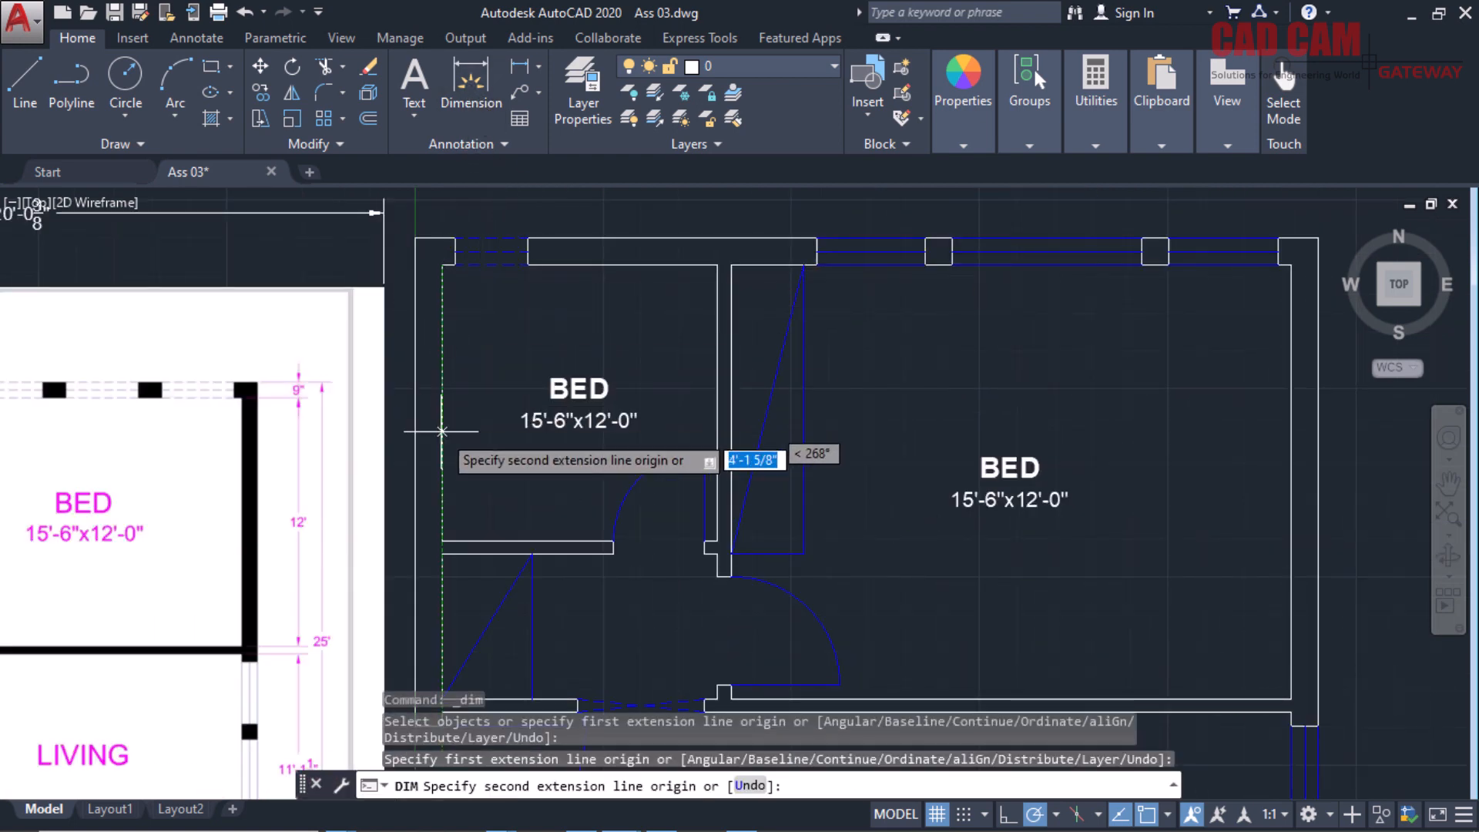
left_click(442, 542)
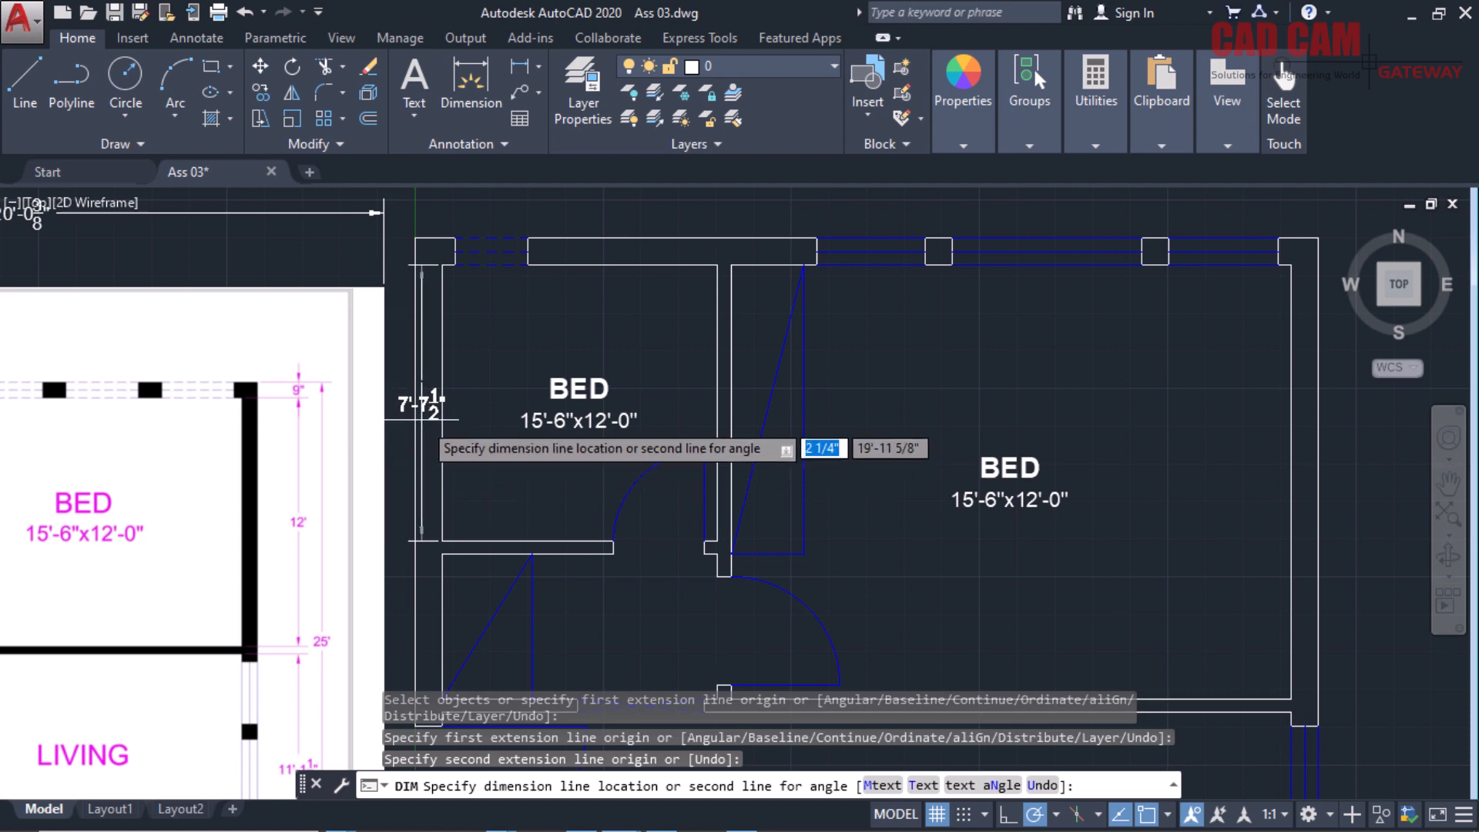
left_click(469, 402)
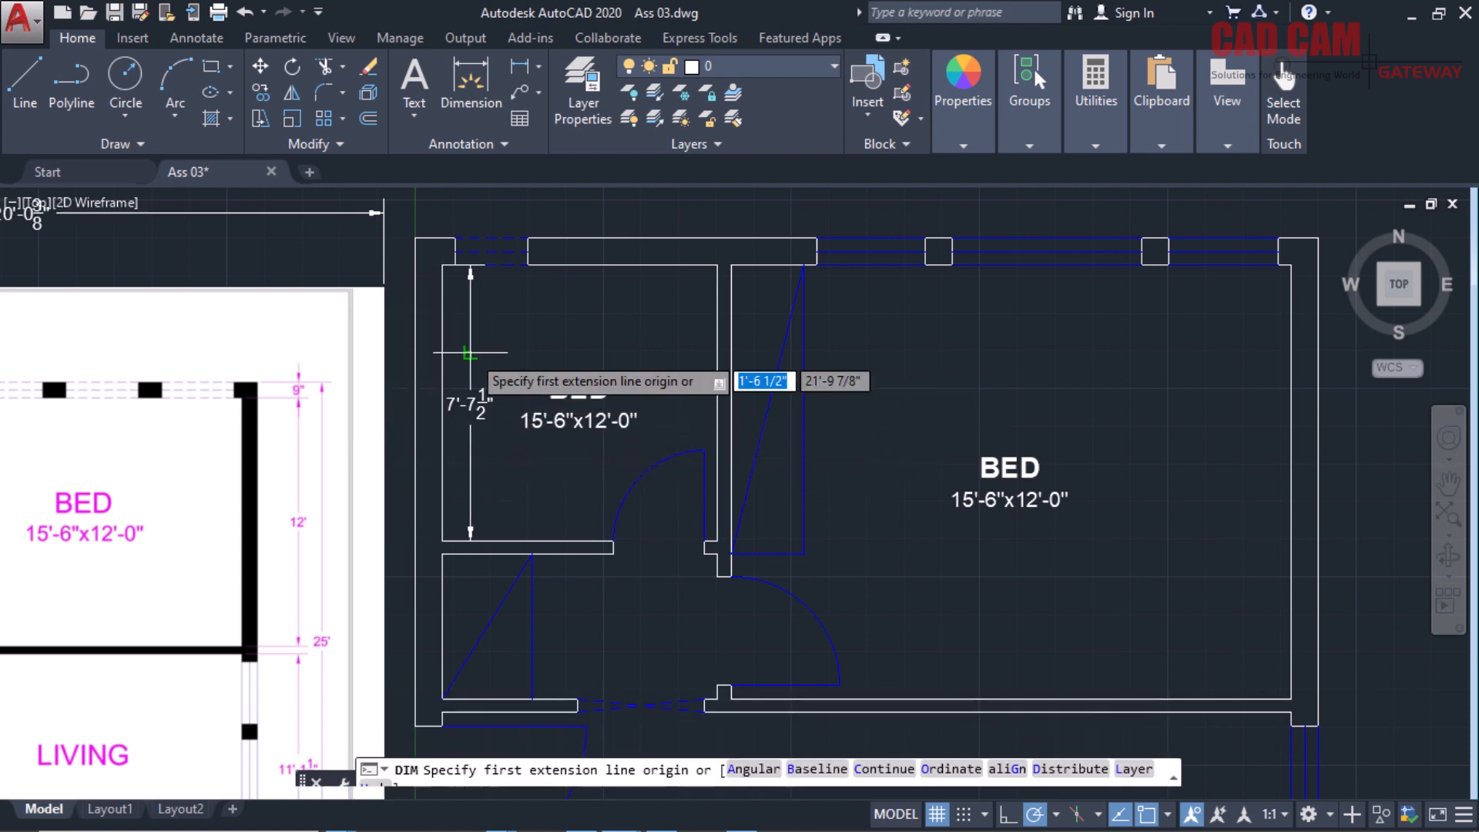
Dimension the bathroom's inner width along its upper wall, placing the dimension line inside the room.
left_click(443, 264)
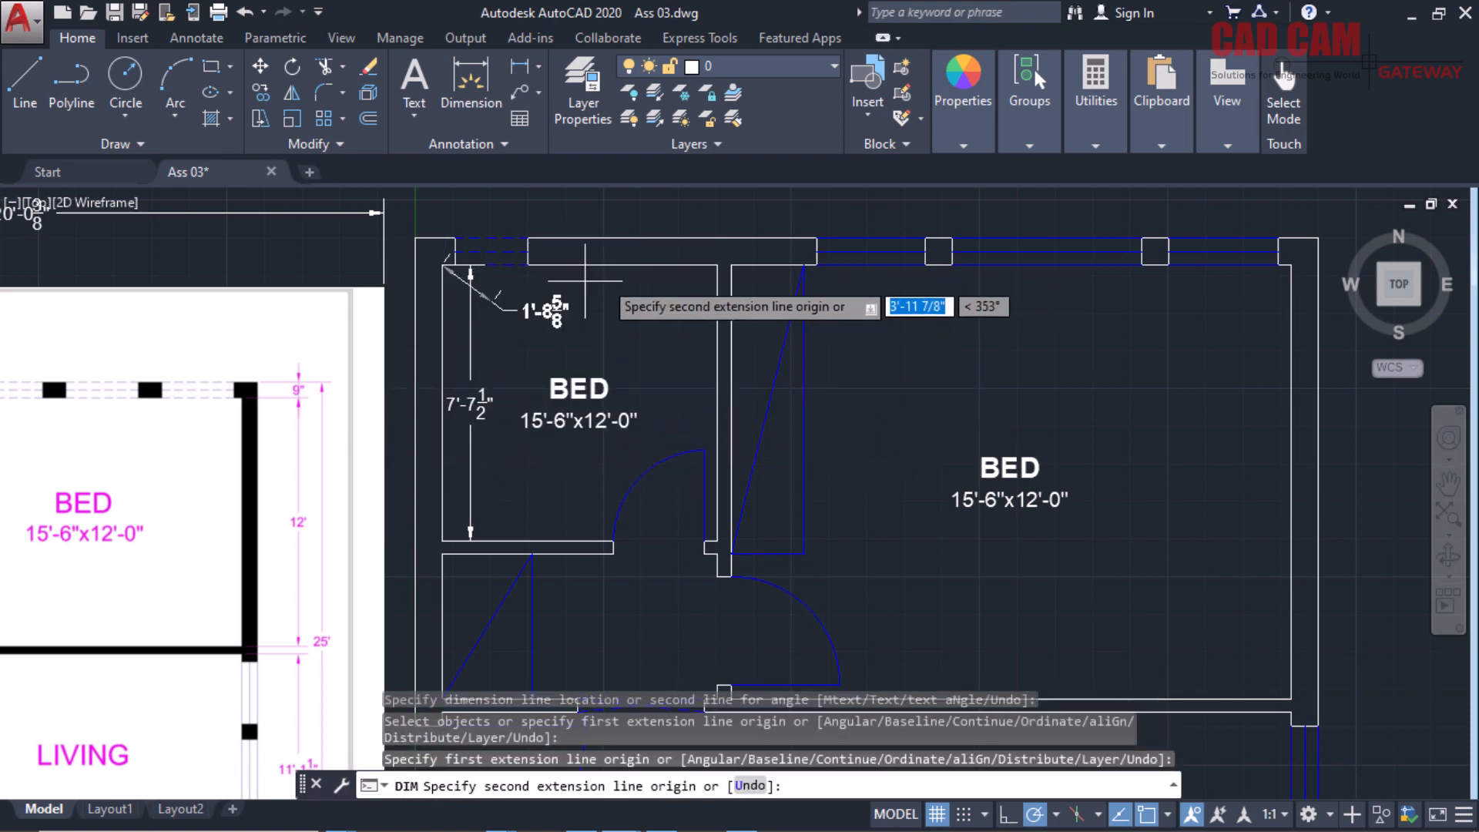
left_click(716, 264)
left_click(667, 293)
right_click(669, 327)
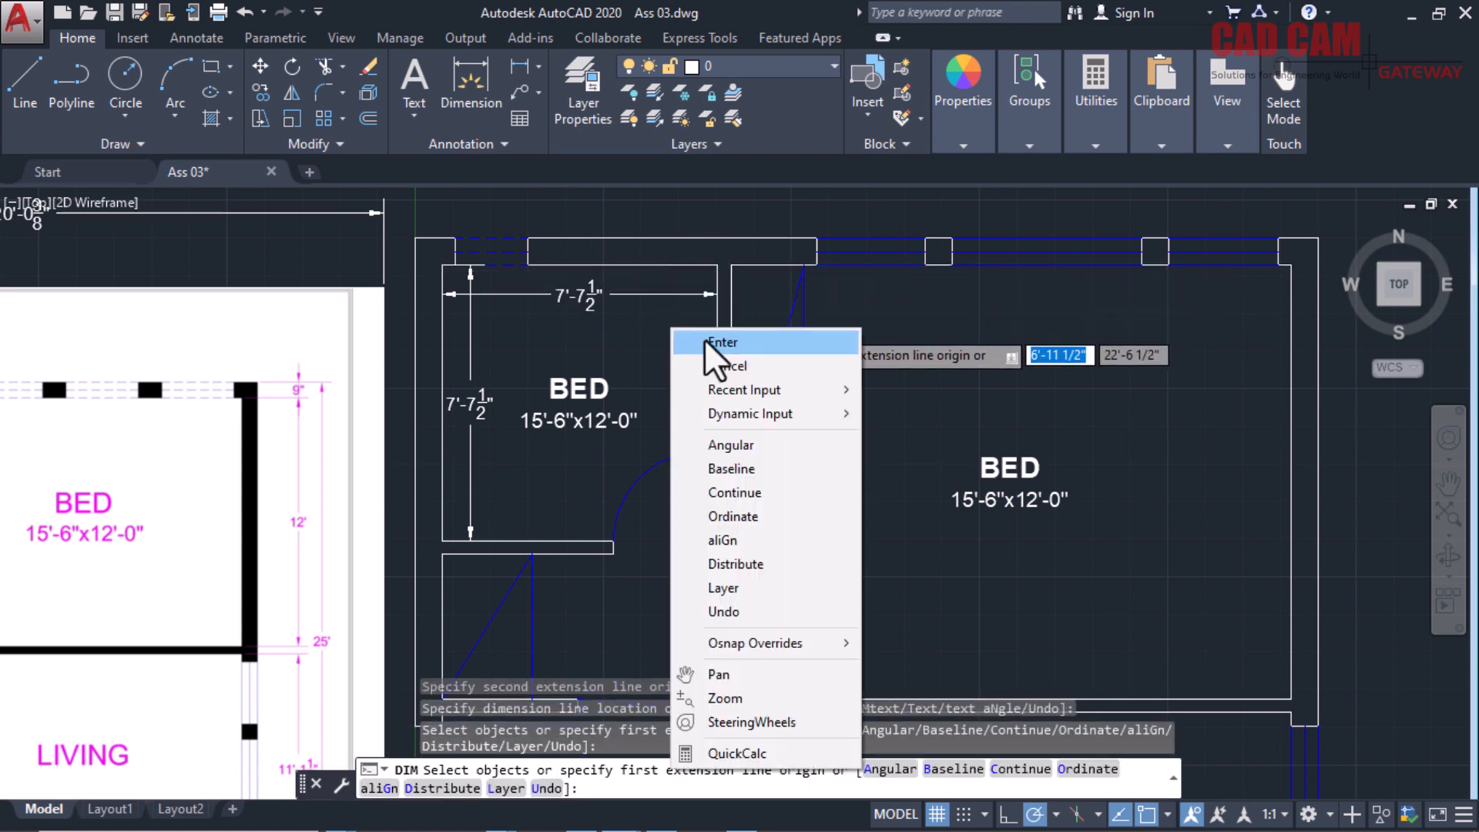
left_click(704, 337)
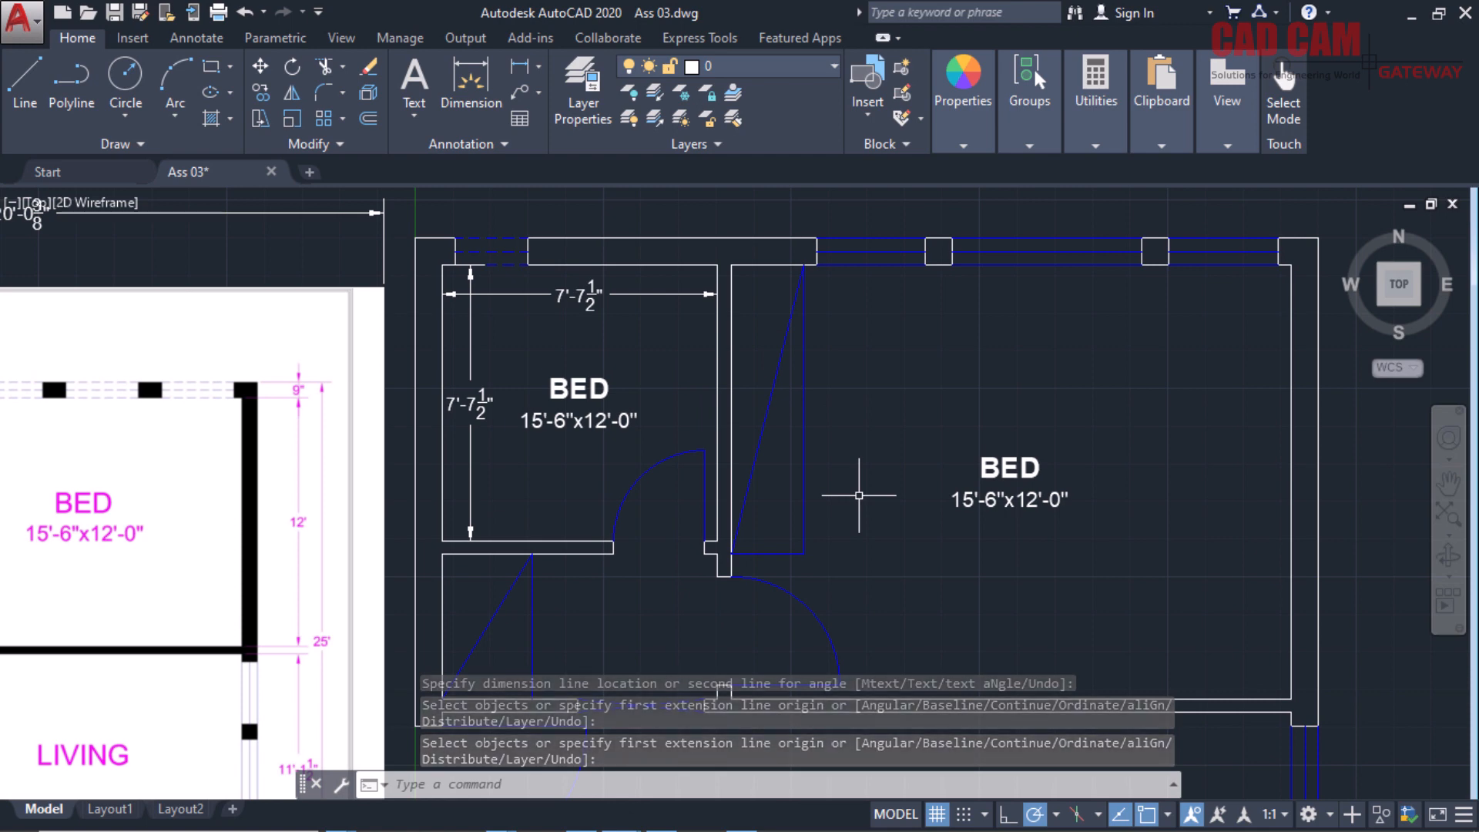
Change the room name in the copied bathroom label to BATH.
left_click(599, 420)
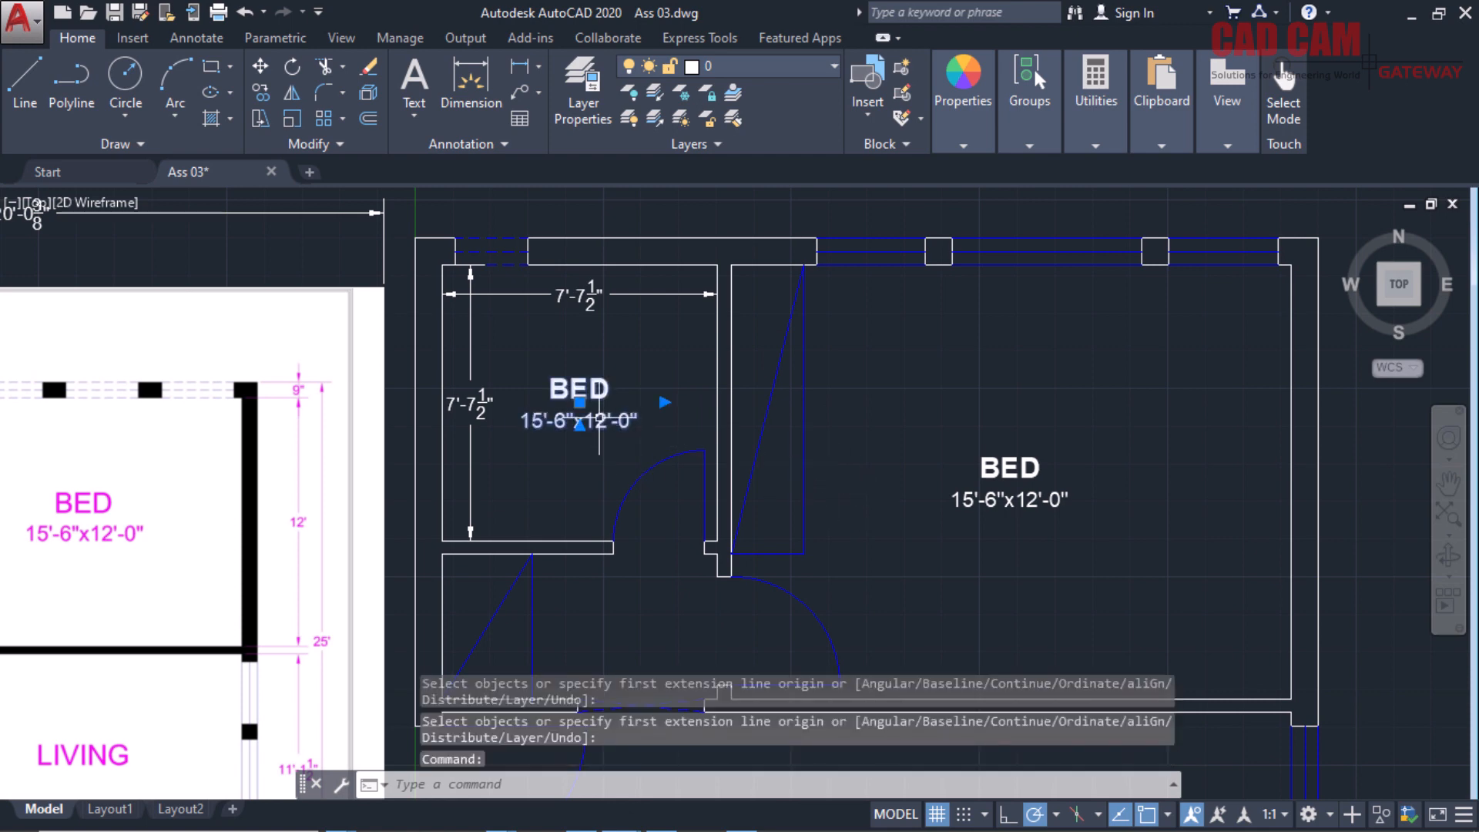
type("ee")
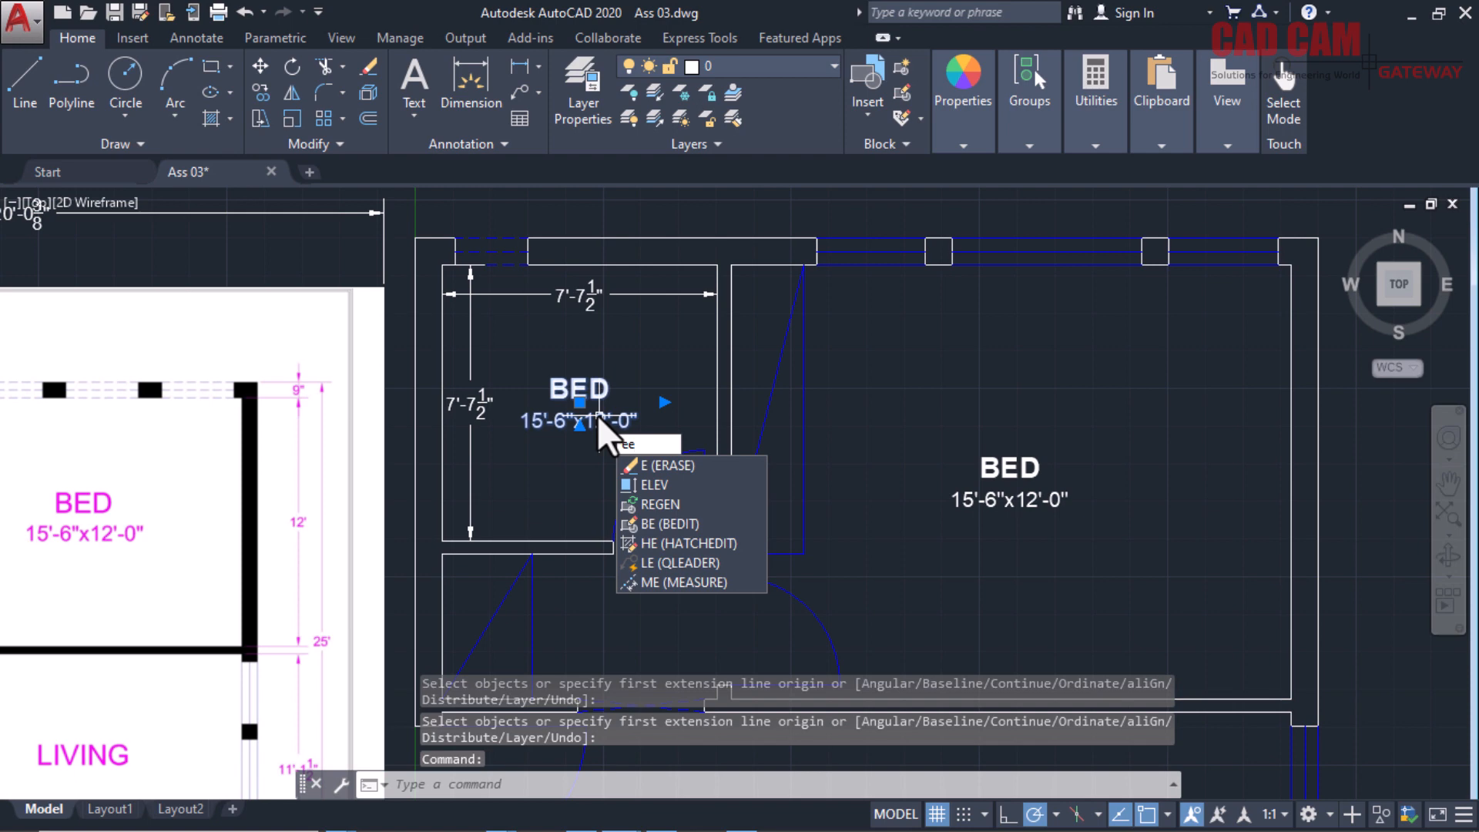
key("Escape")
double_click(598, 414)
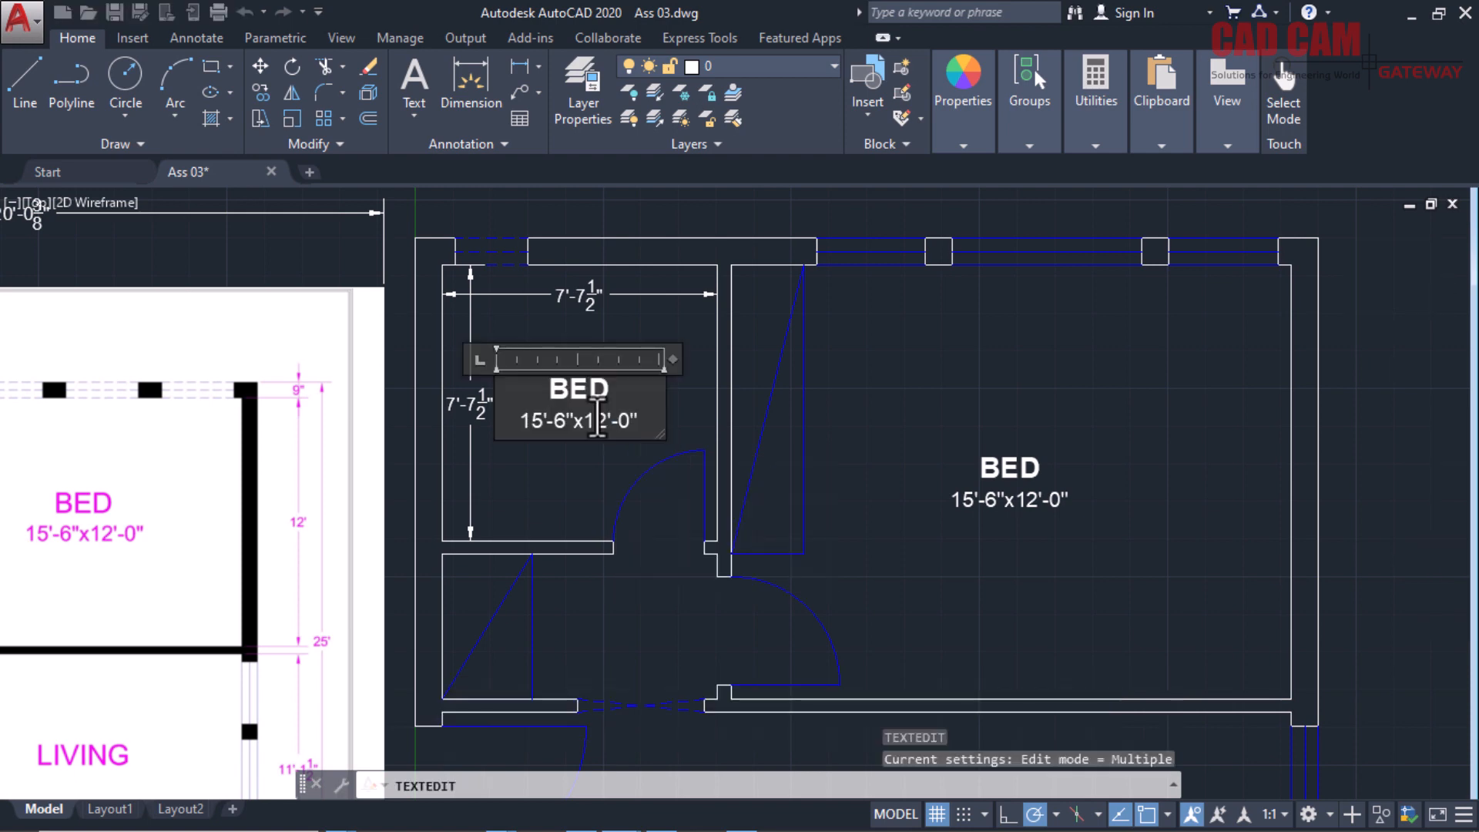
key("shift+Right")
key("shift+Right")
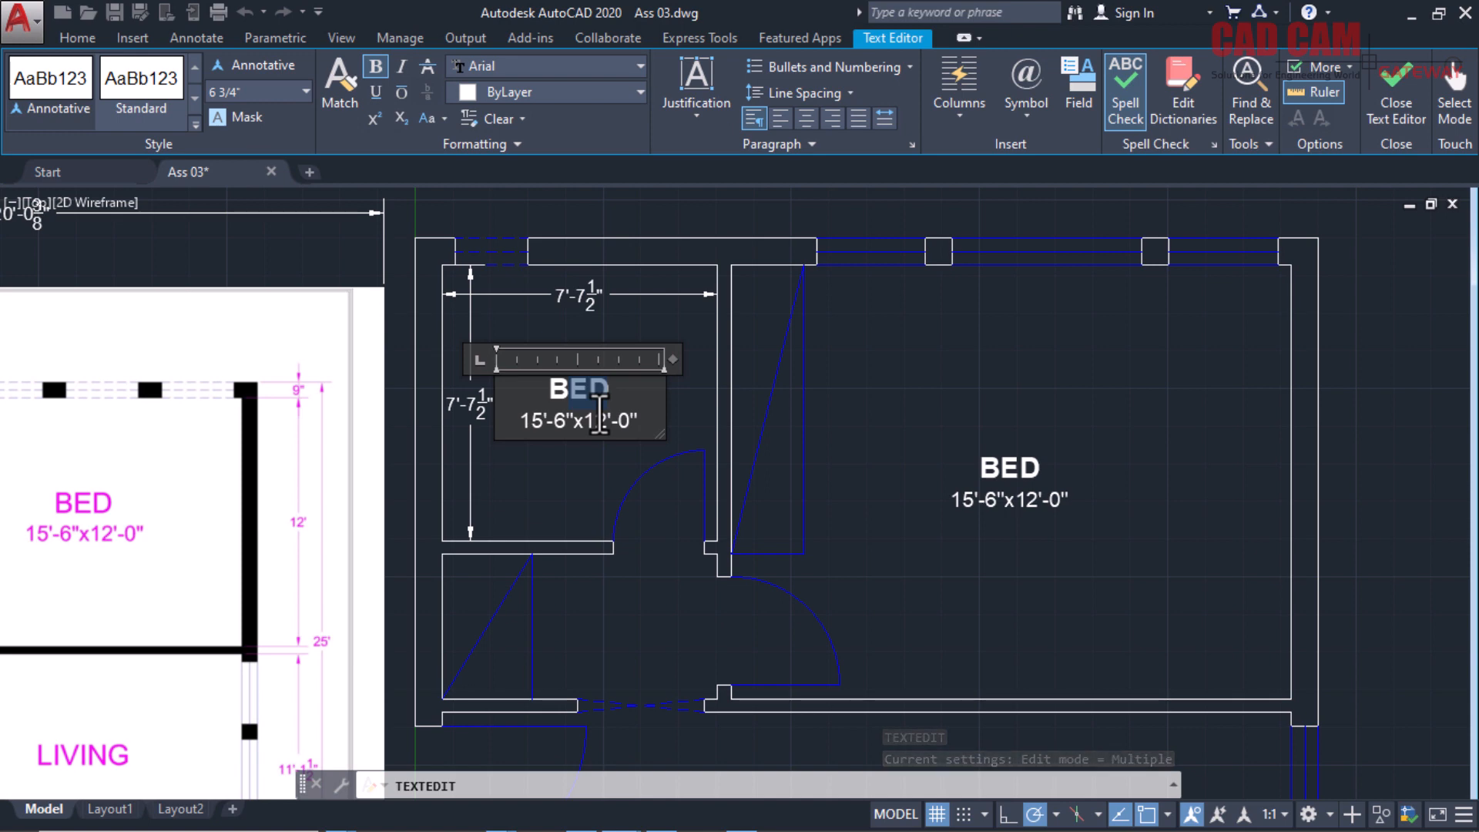
type("ATH")
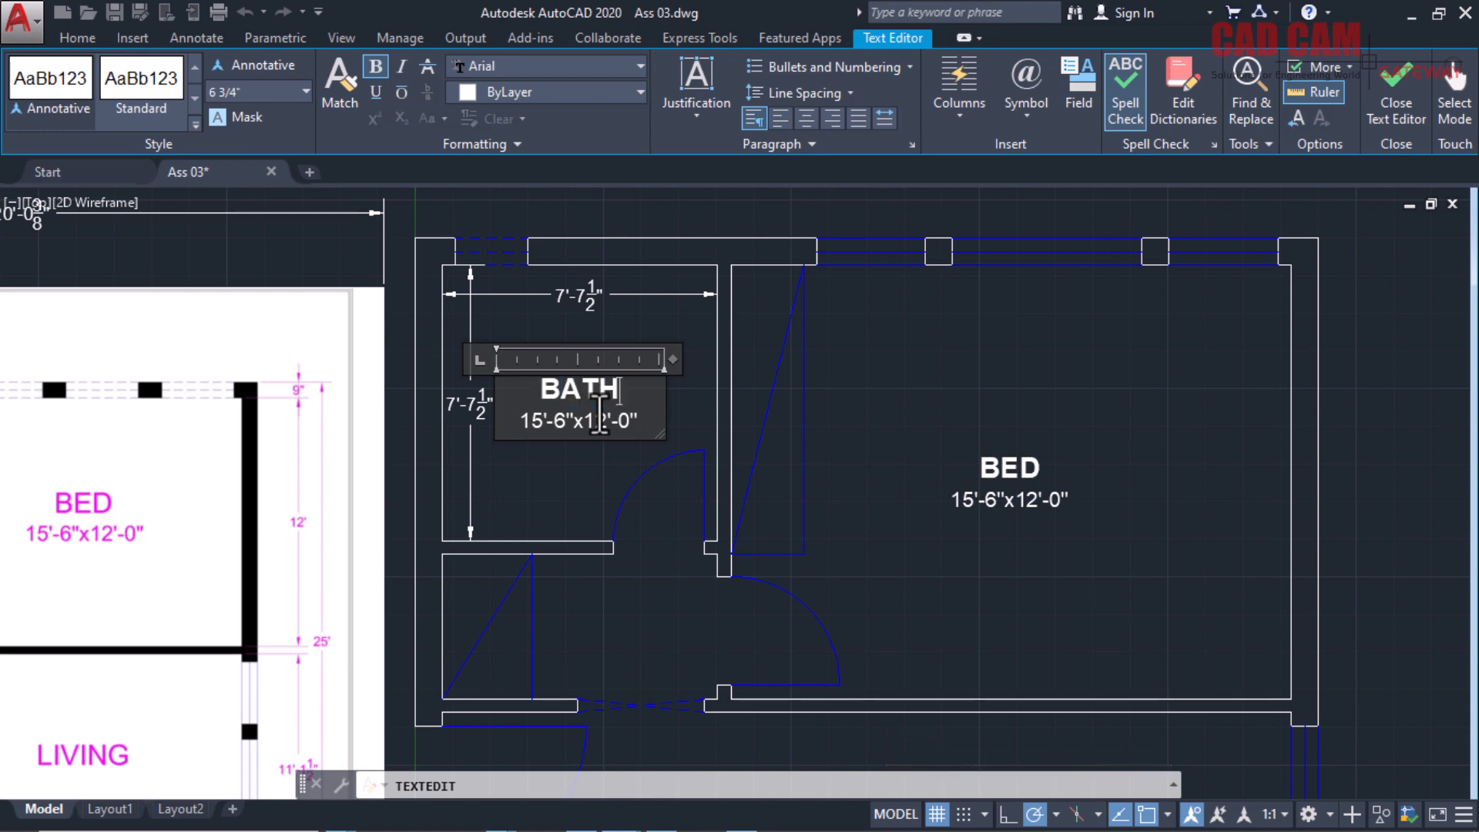
Set the size line of the BATH label to 7'-7.5"x7'-7 1/2".
left_click(589, 424)
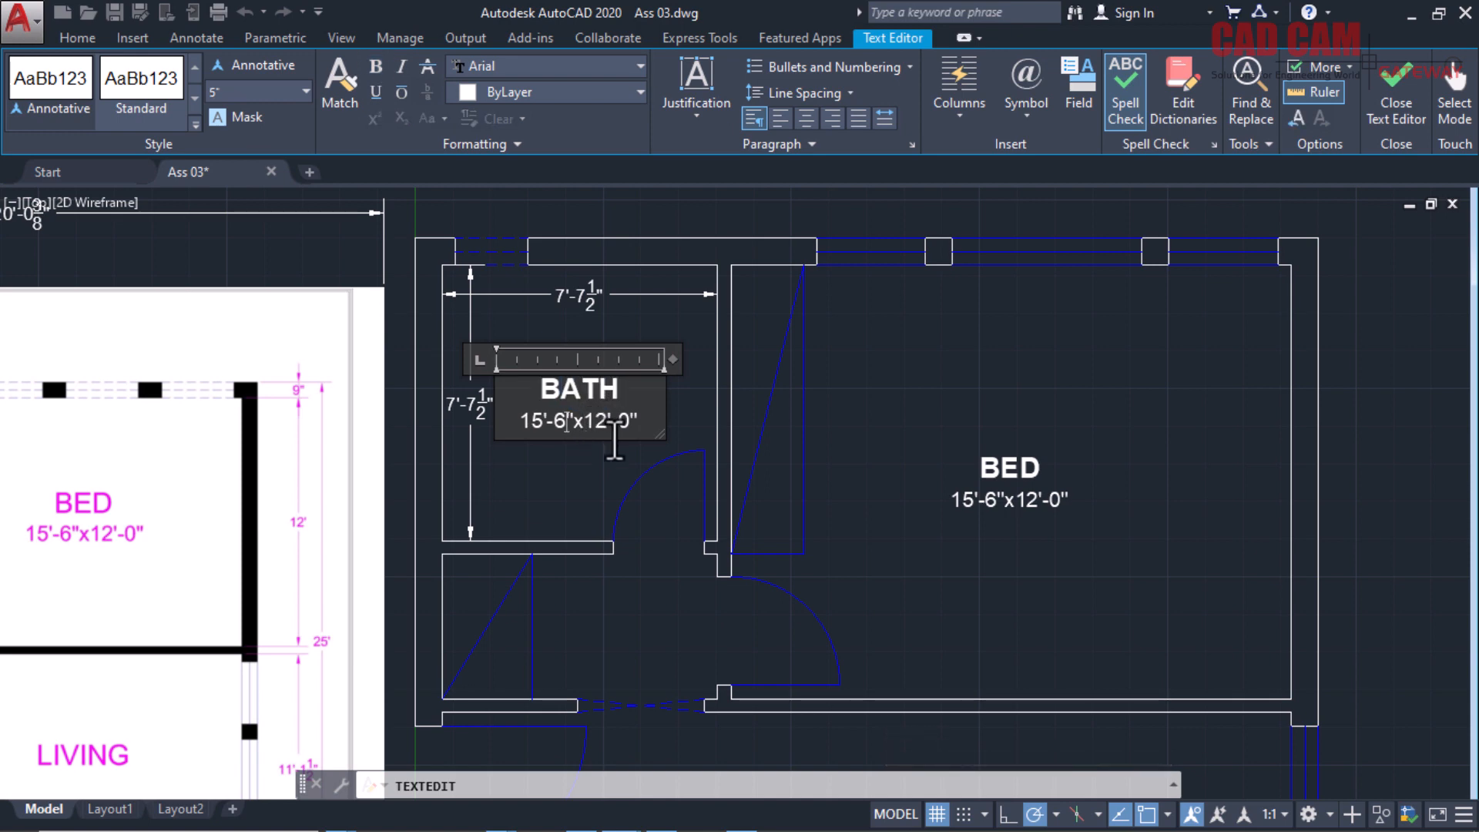
key("shift+Home")
type("7'-")
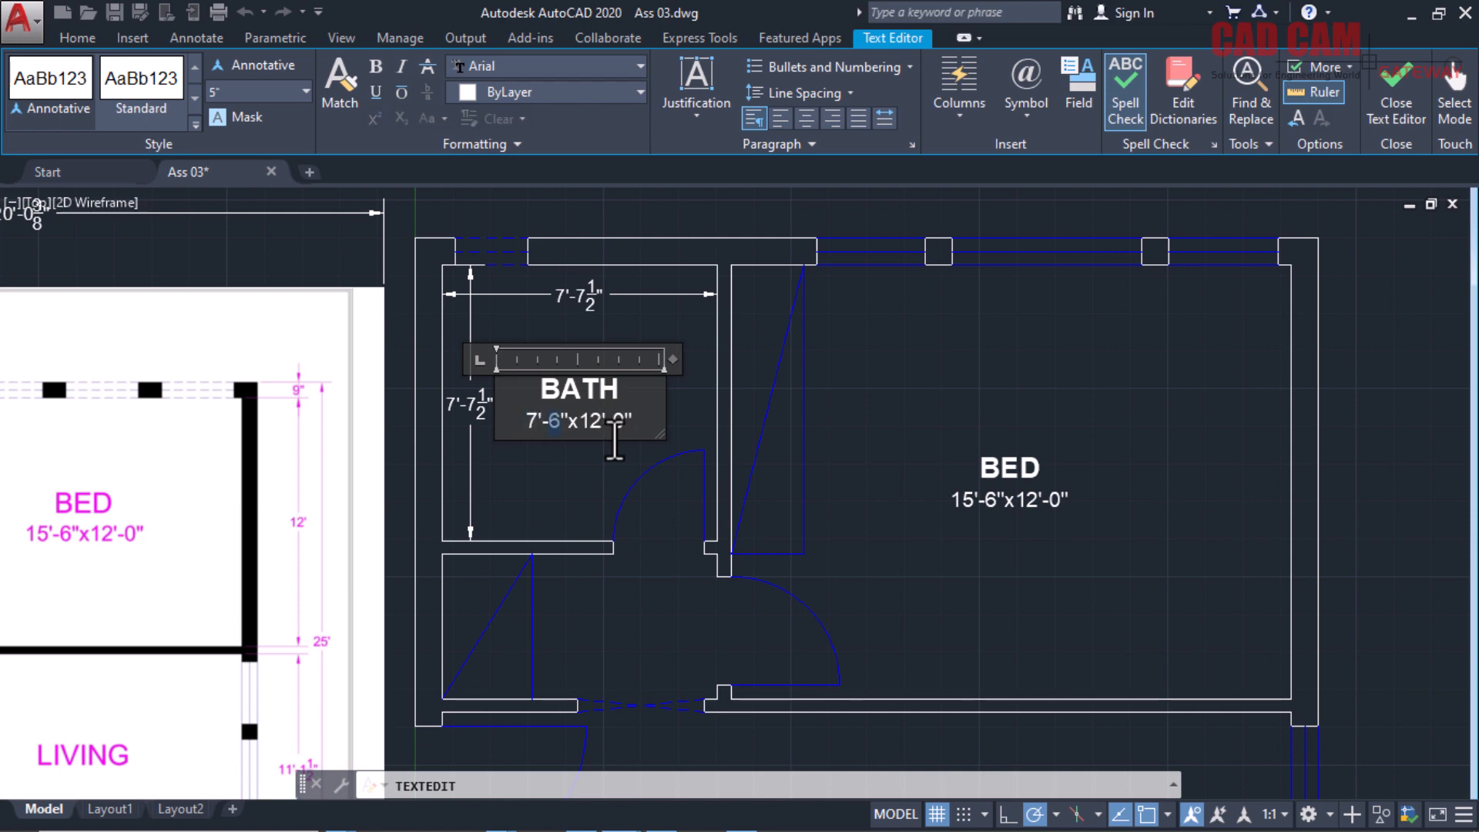
type("7.5")
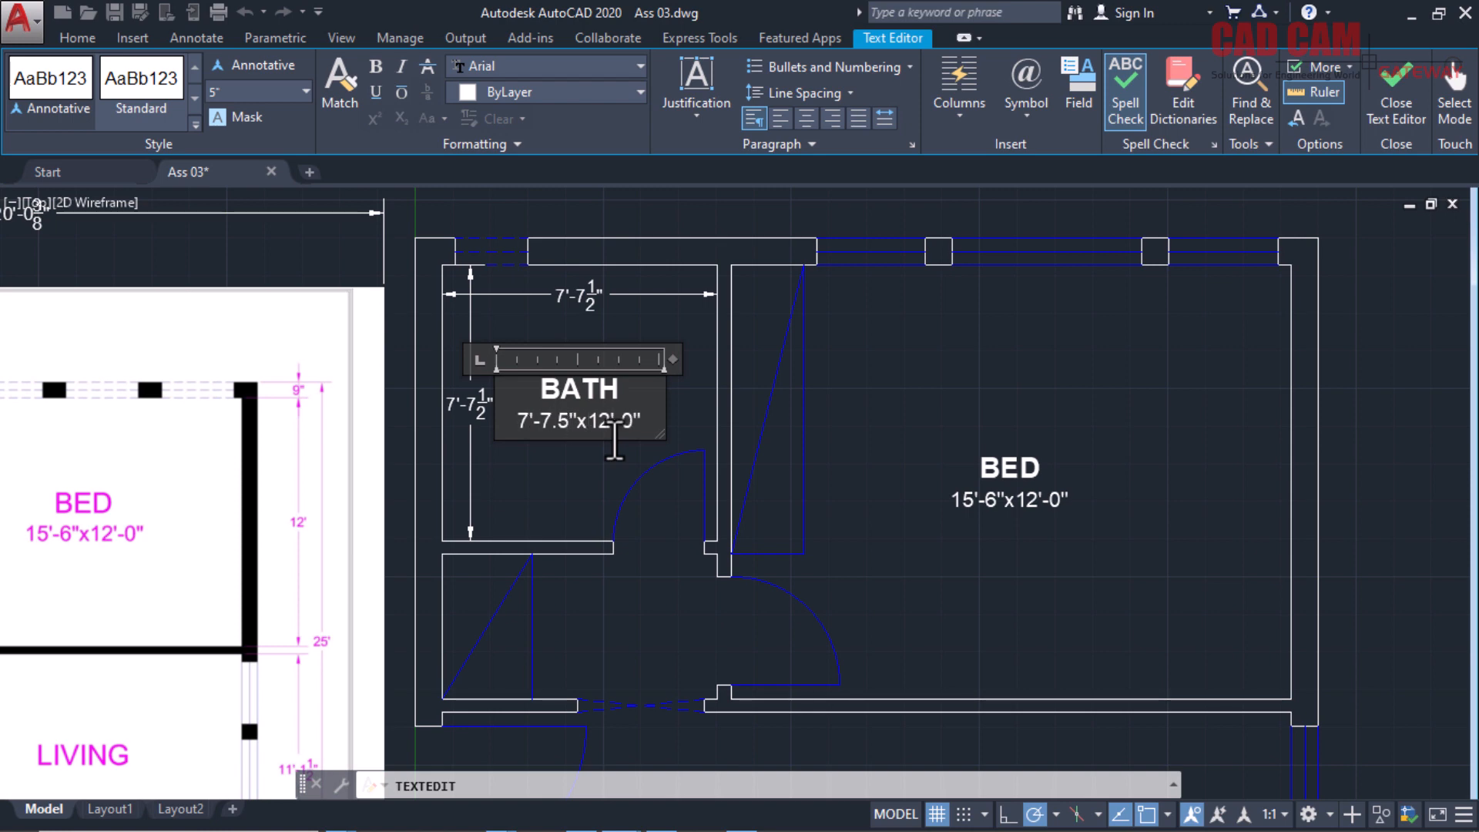
left_click_drag(588, 421, 613, 442)
type("7")
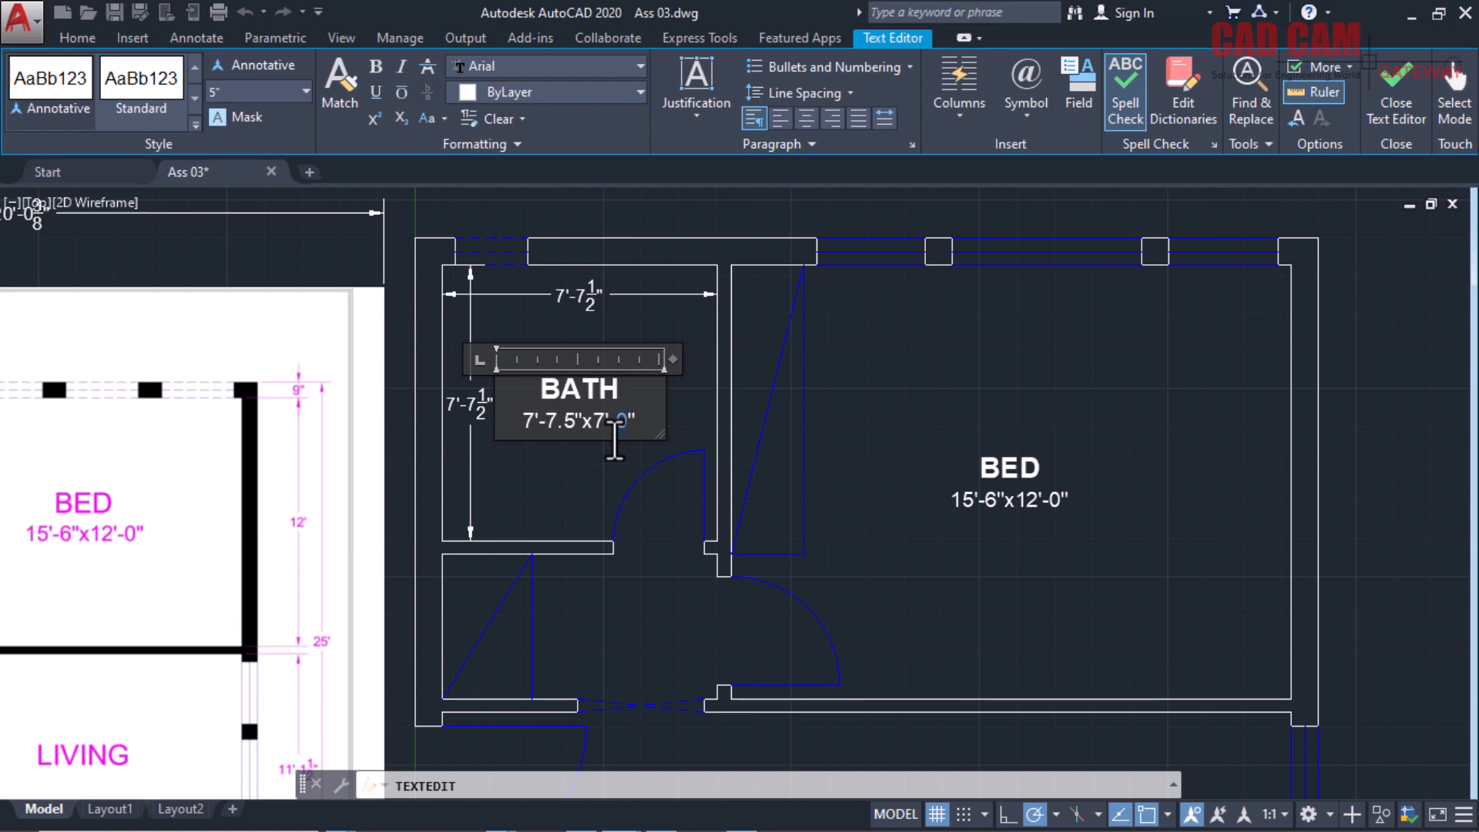
type("7 1/2")
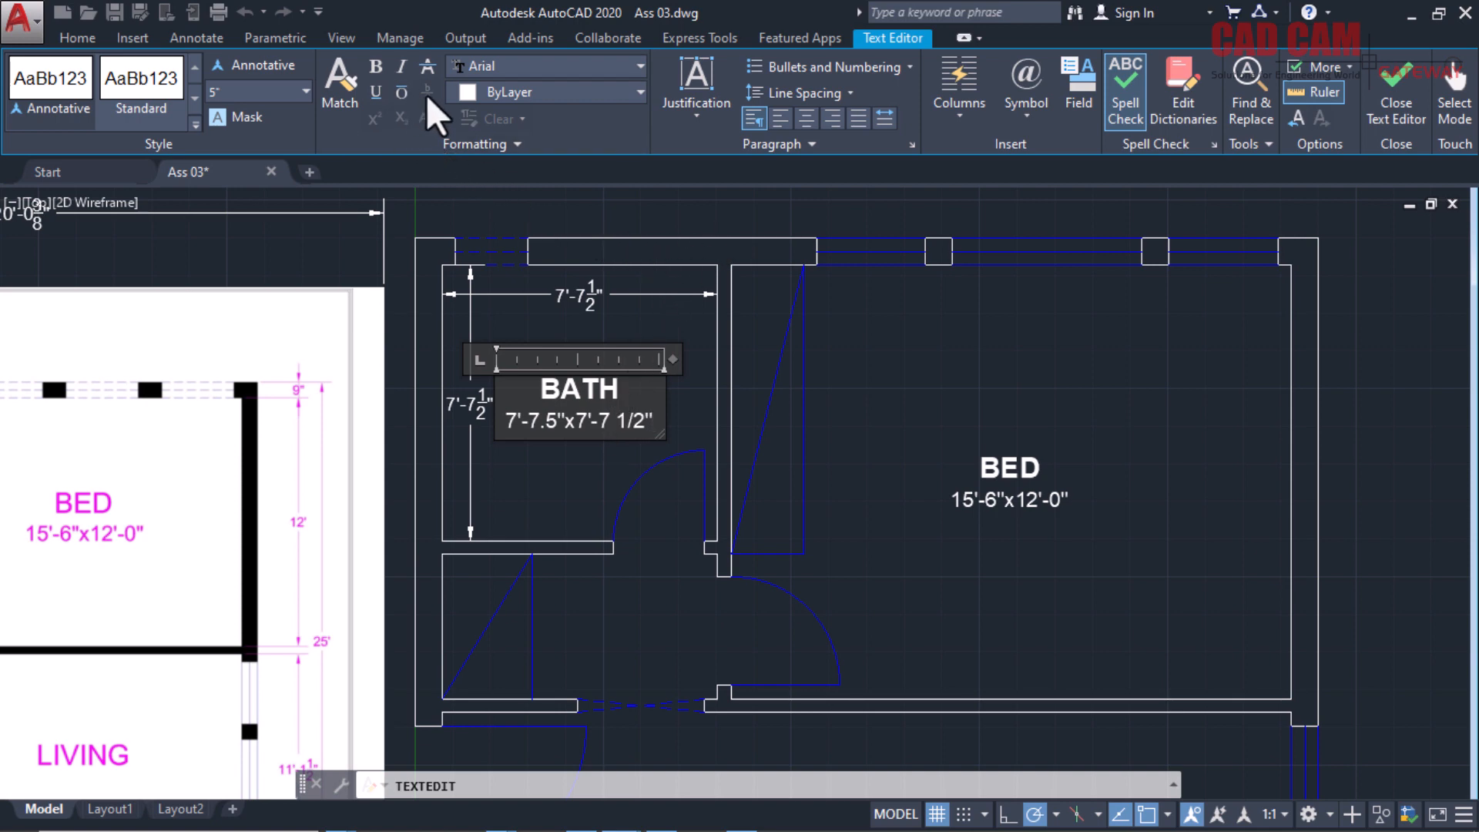
Stack the 1/2 fraction in the second size of the BATH label and close the text editing.
left_click_drag(636, 423, 645, 423)
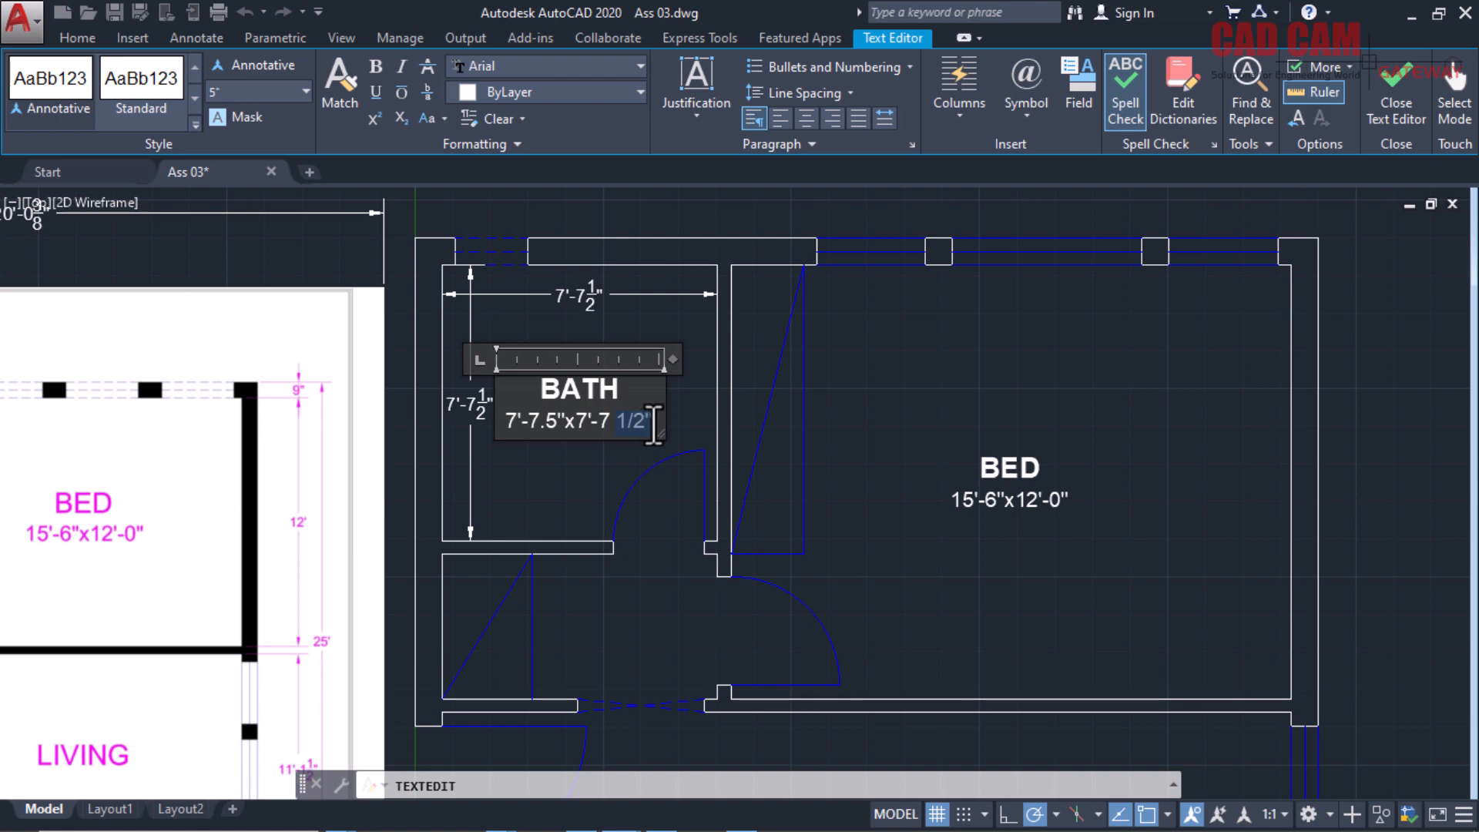
left_click(427, 91)
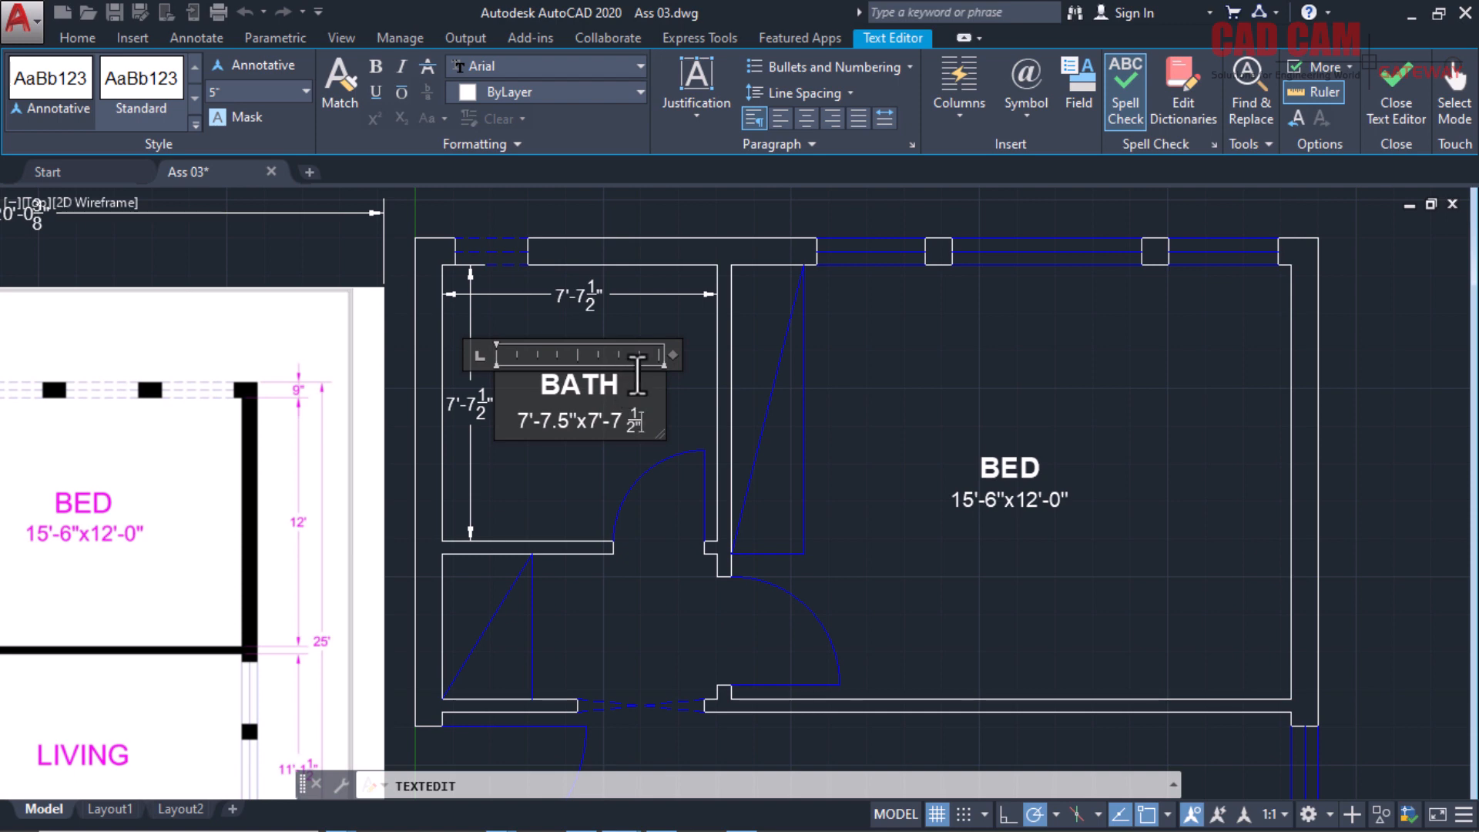
key("ctrl+z")
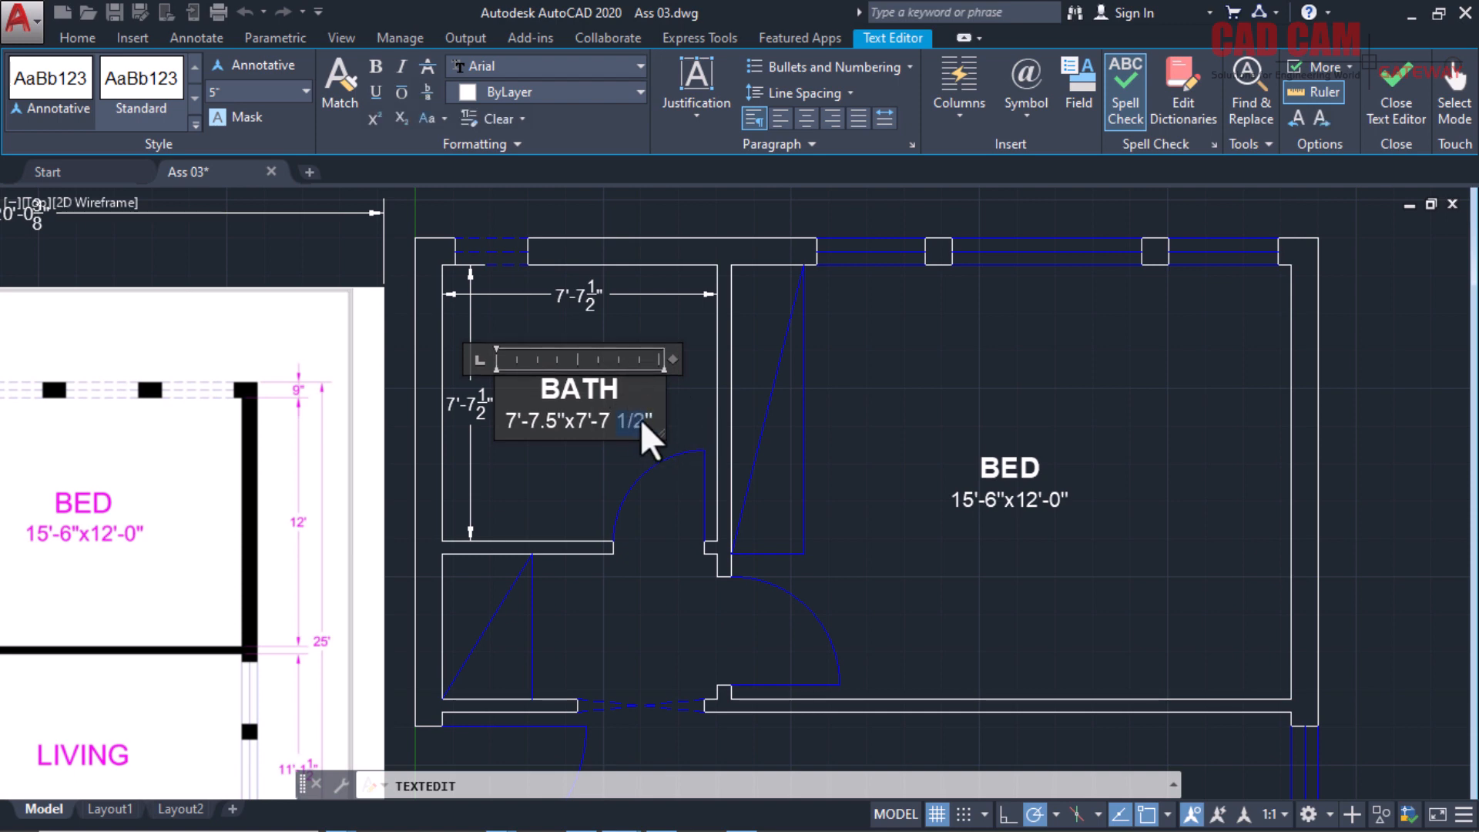
left_click(426, 90)
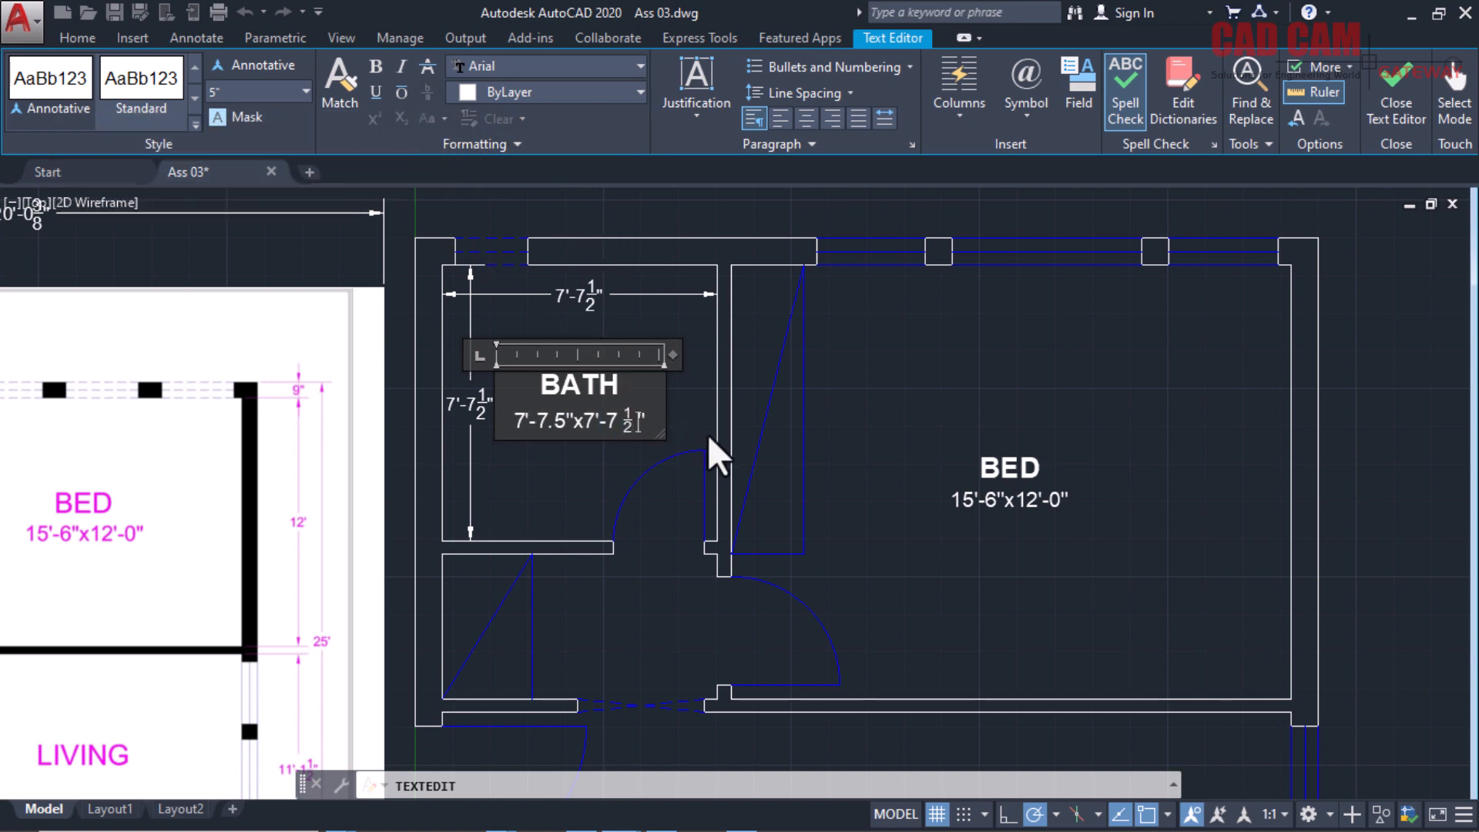
left_click(691, 394)
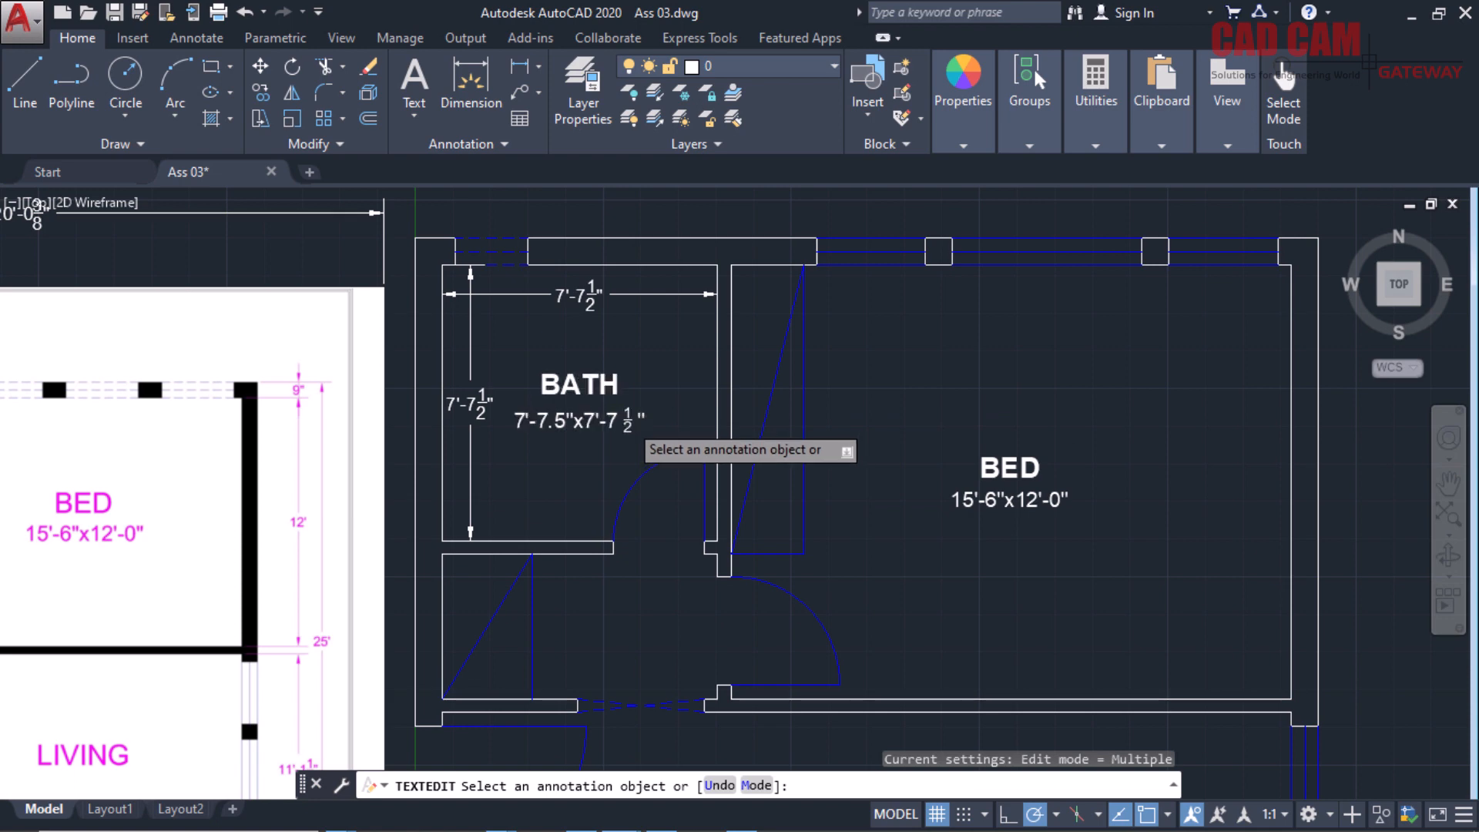
Replace the stacked fraction in the BATH label with .5" so the second size reads 7'-7.5", and finish editing.
left_click(620, 421)
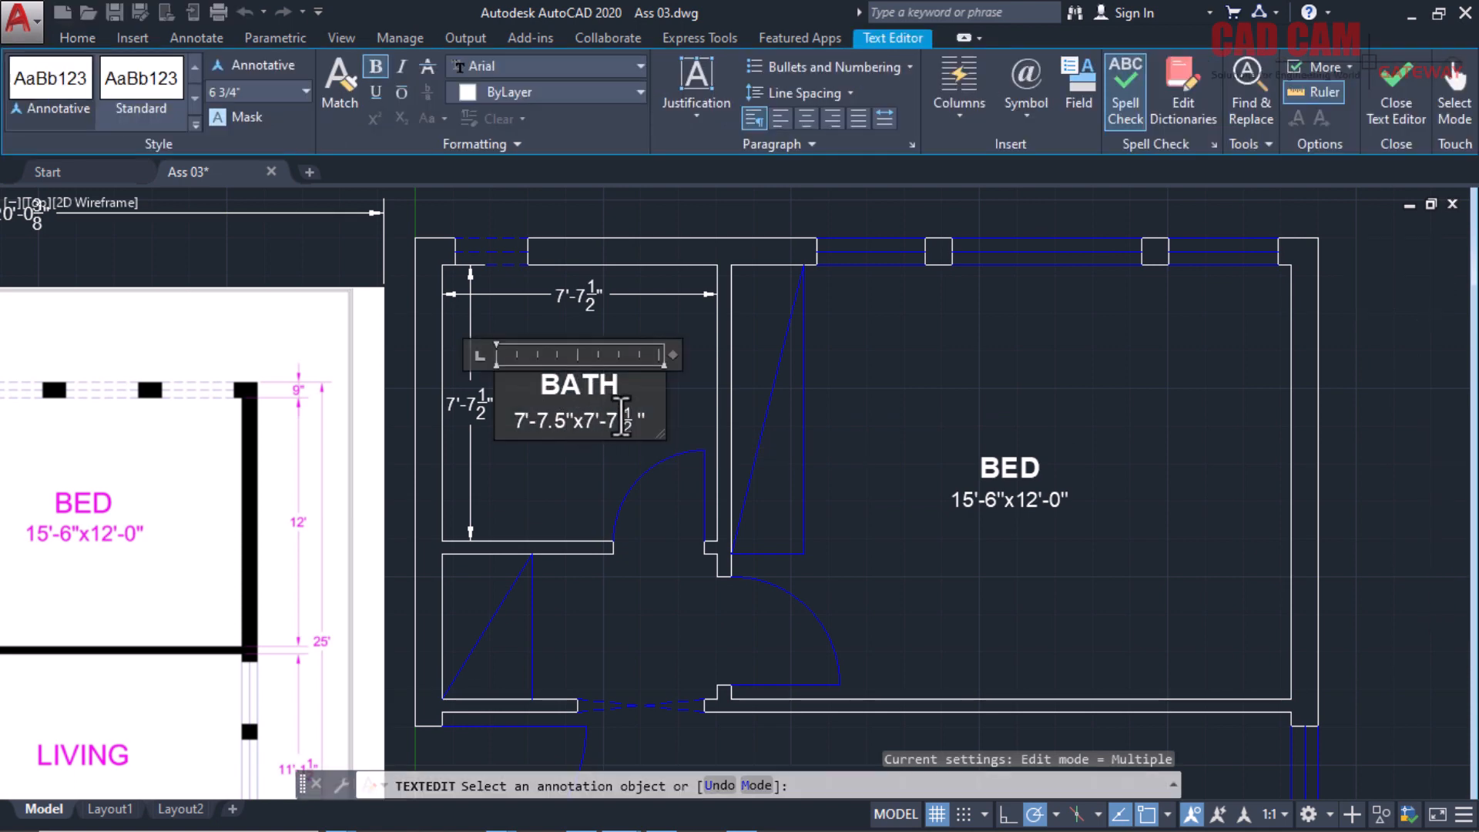
left_click_drag(620, 416, 649, 423)
key("BackSpace")
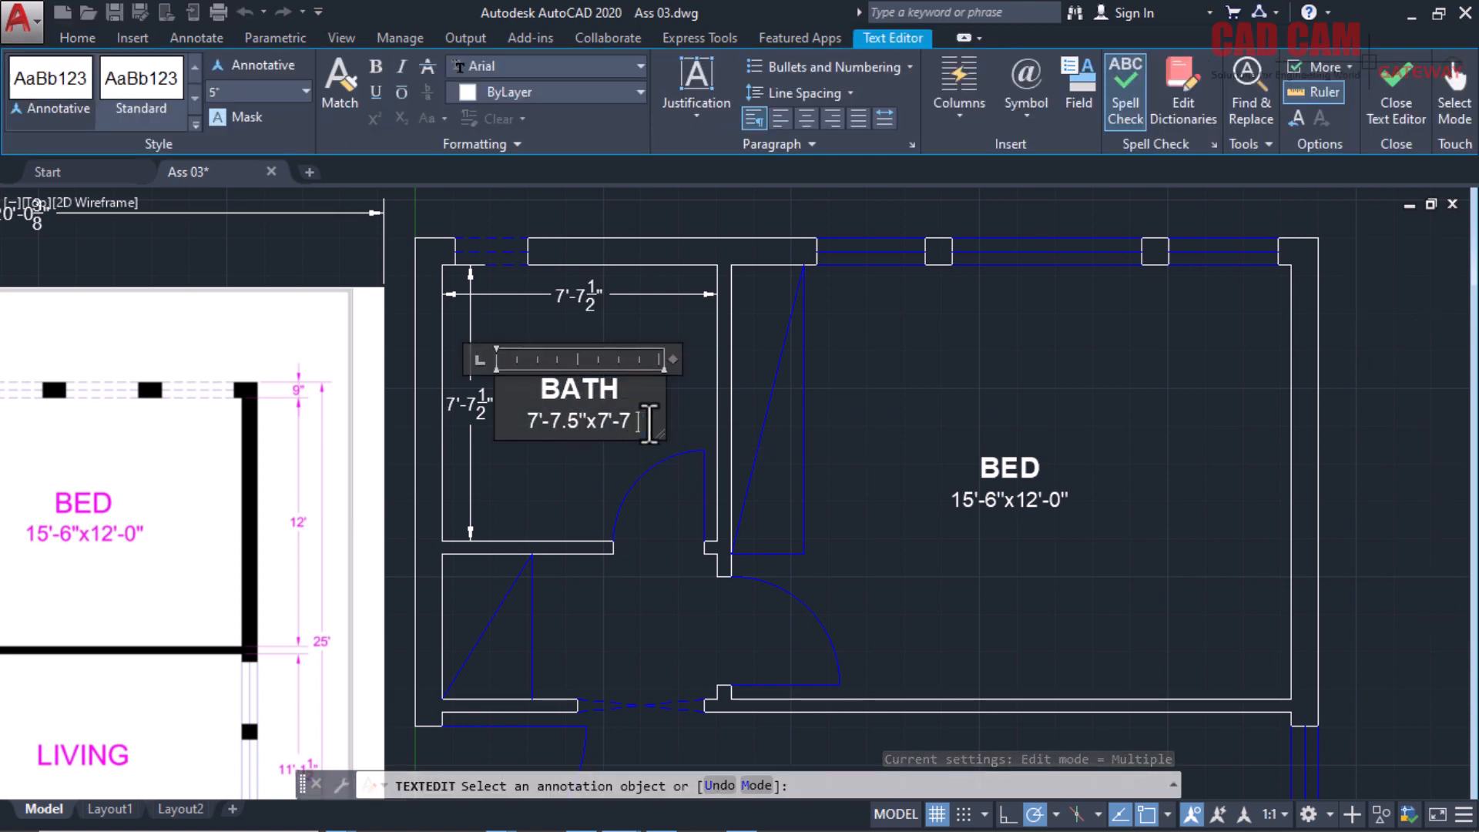
type(".5")
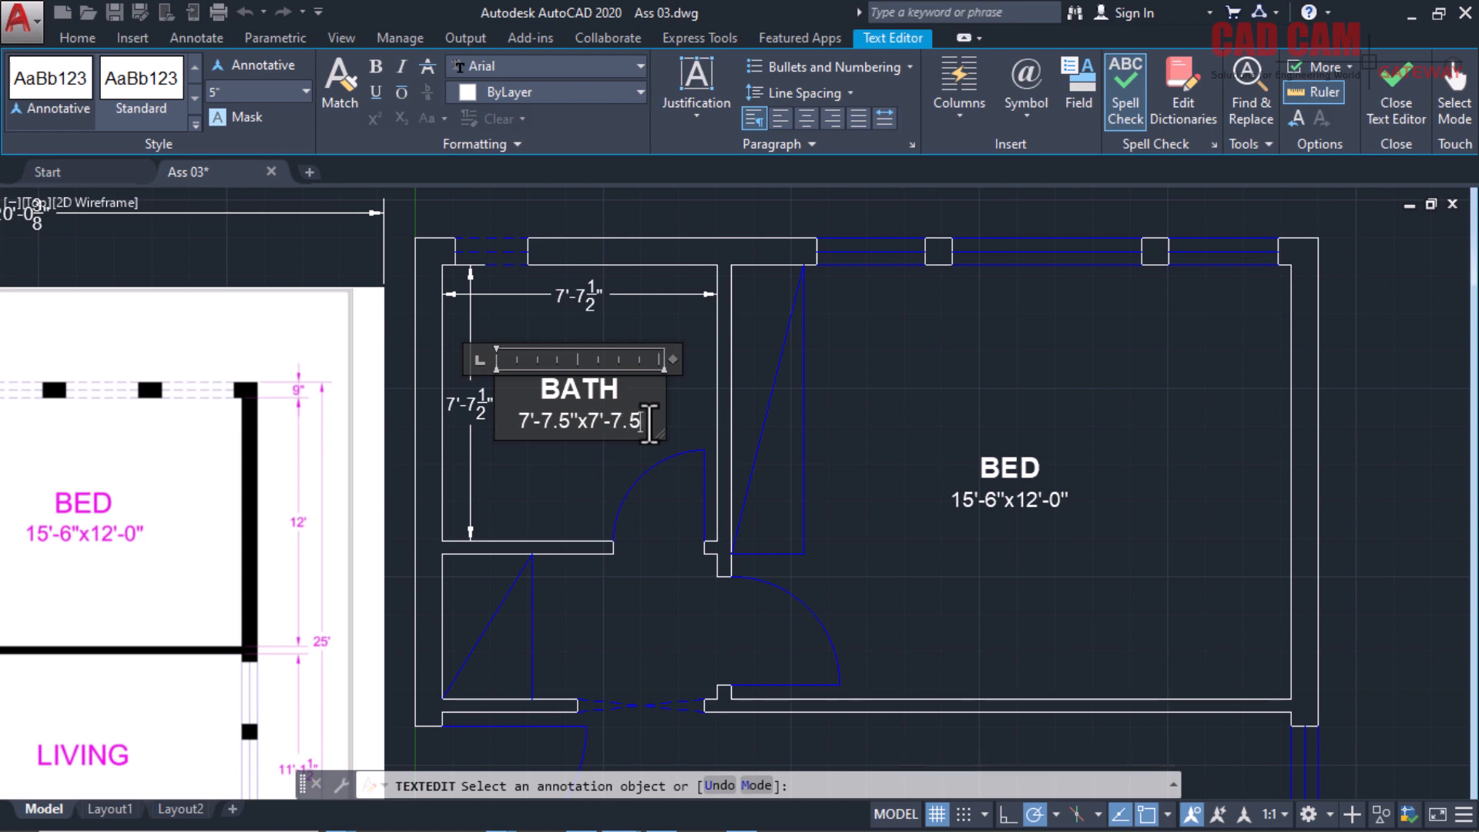
type("\"")
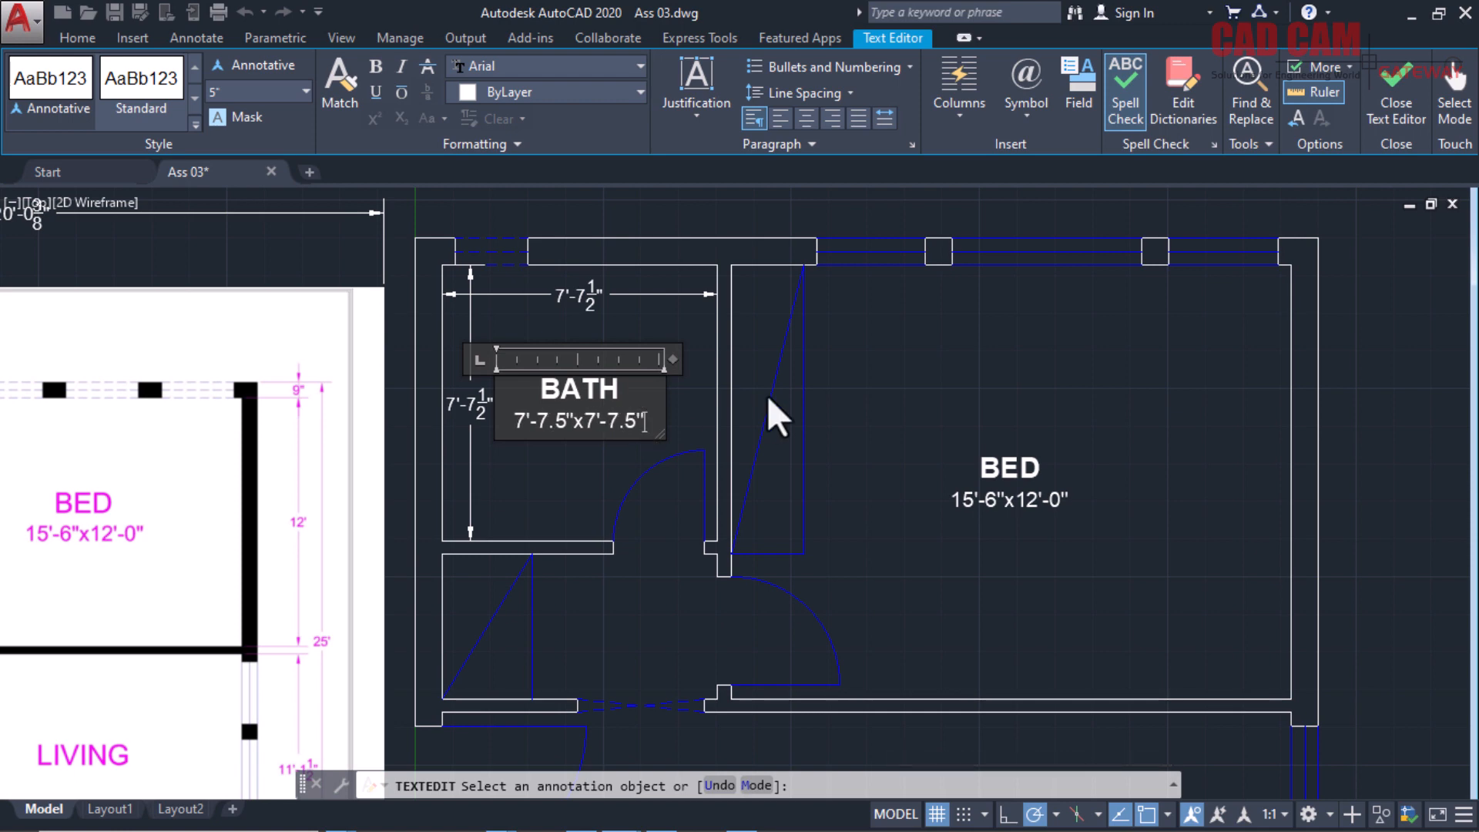
left_click(848, 390)
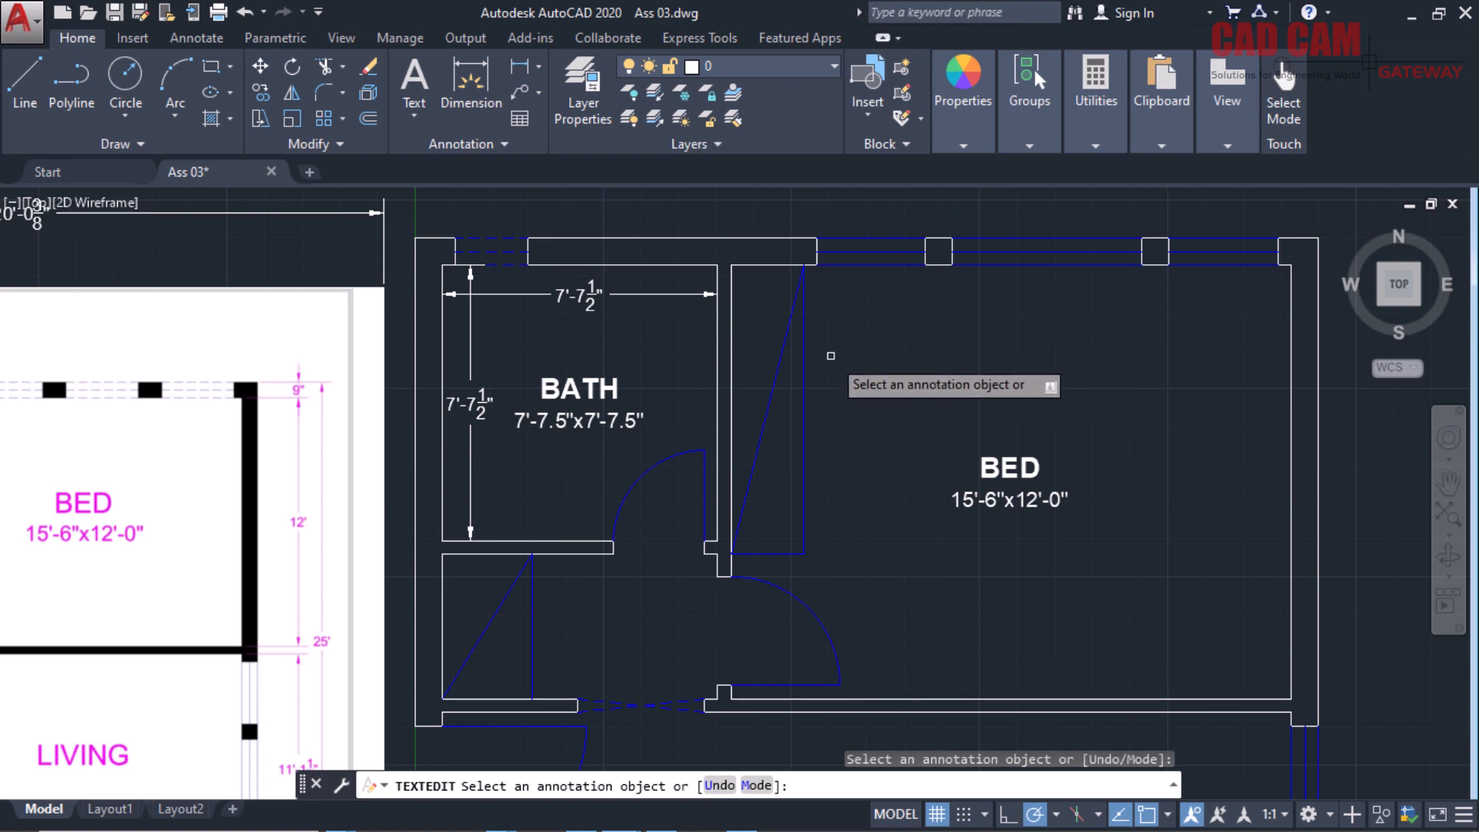
right_click(830, 356)
left_click(851, 371)
Erase the two dimensions inside the bathroom.
left_click(700, 347)
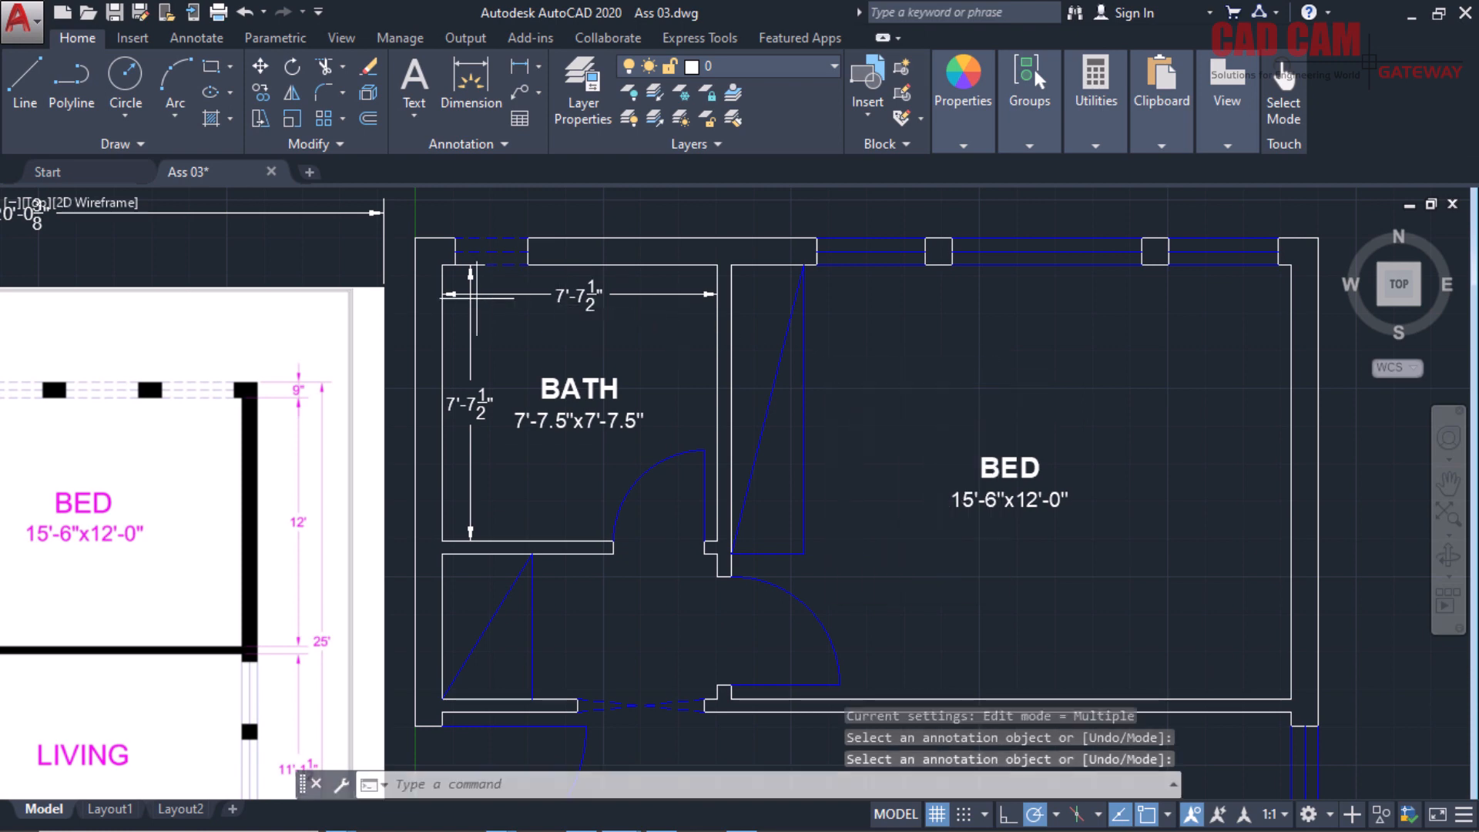
left_click(462, 284)
key("Delete")
scroll(573, 335, "down", 5)
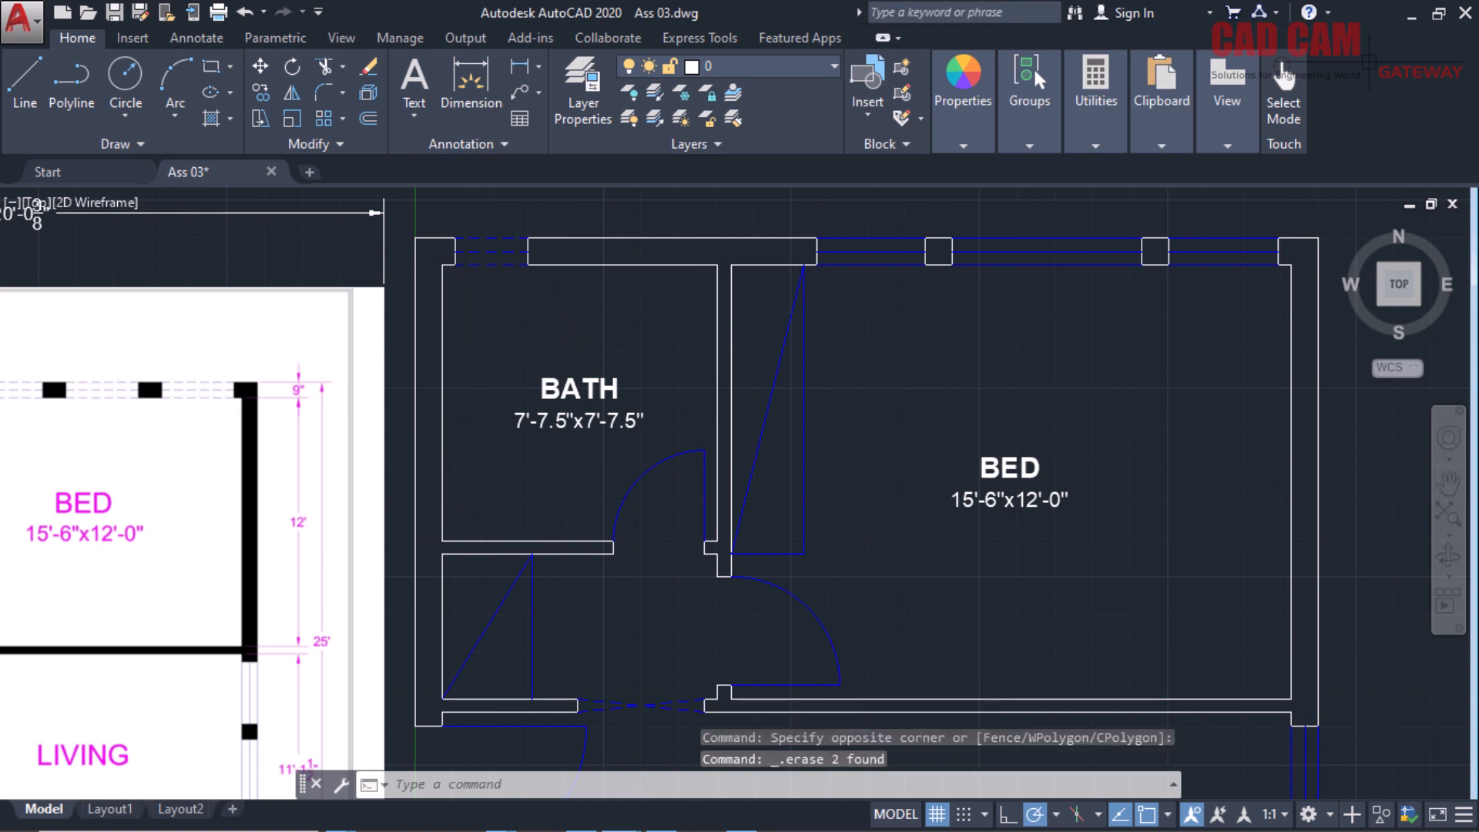
scroll(693, 302, "up", 2)
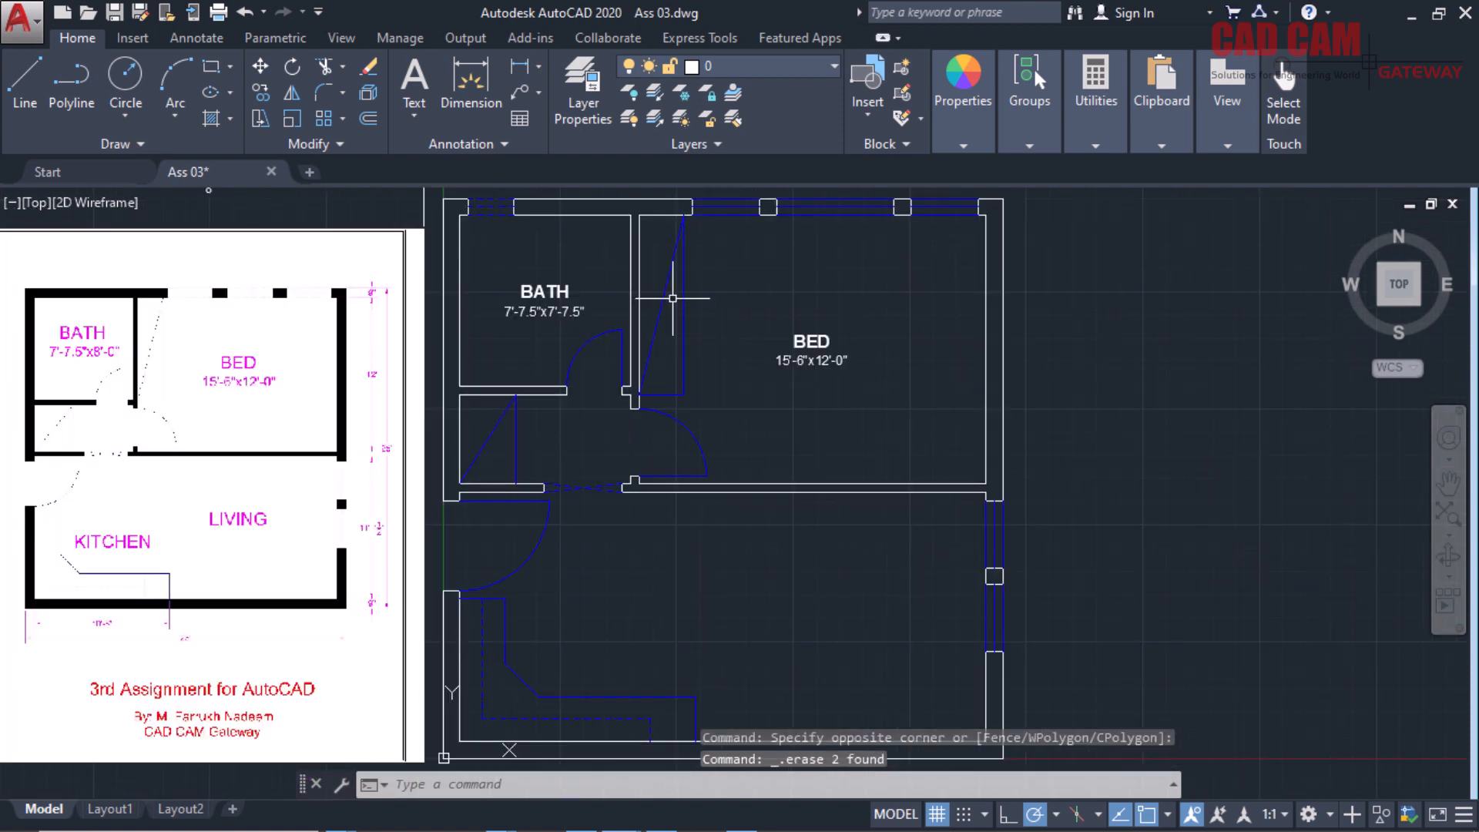
scroll(766, 270, "down", 2)
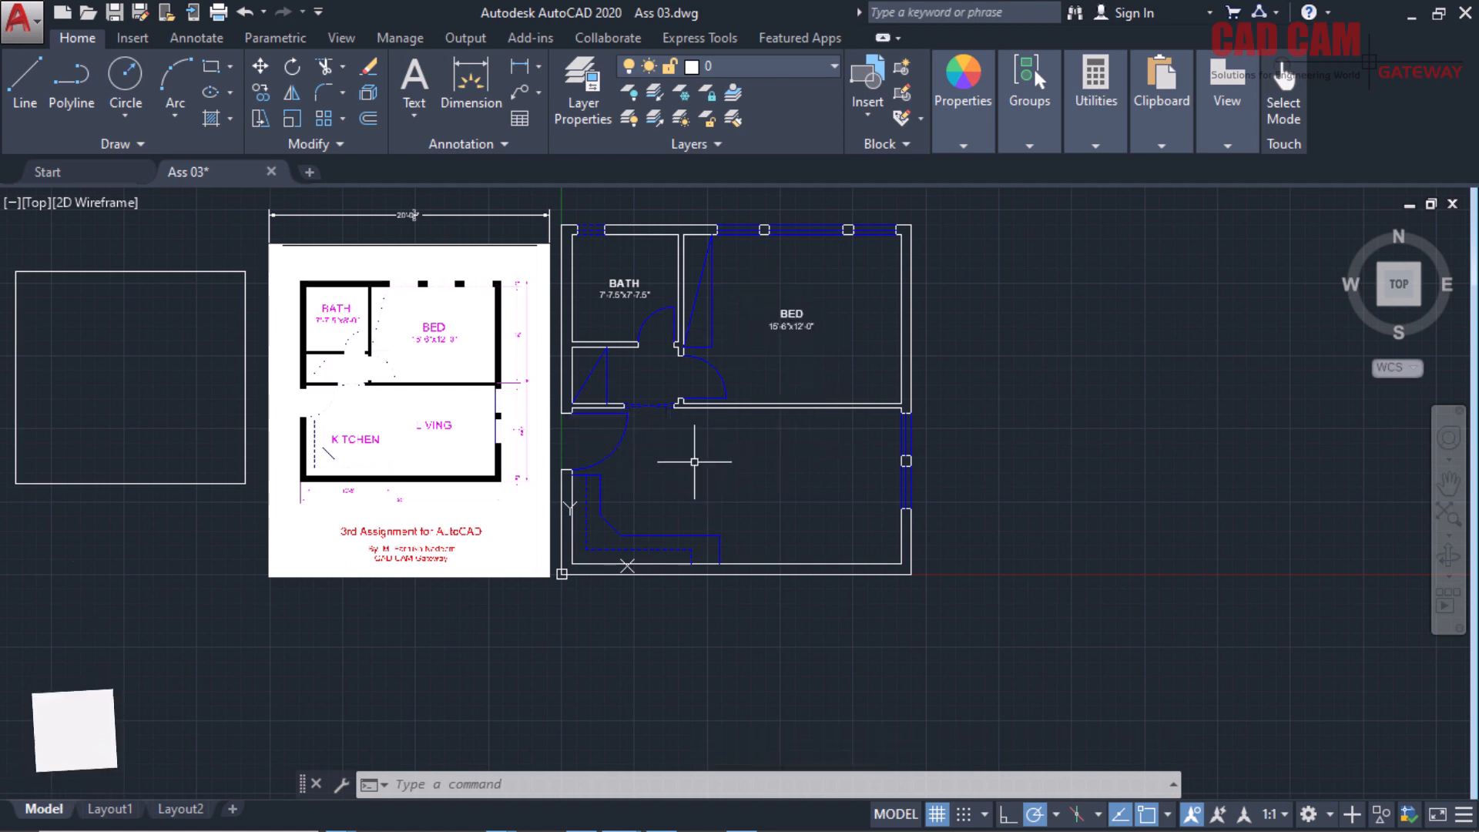
scroll(670, 493, "up", 3)
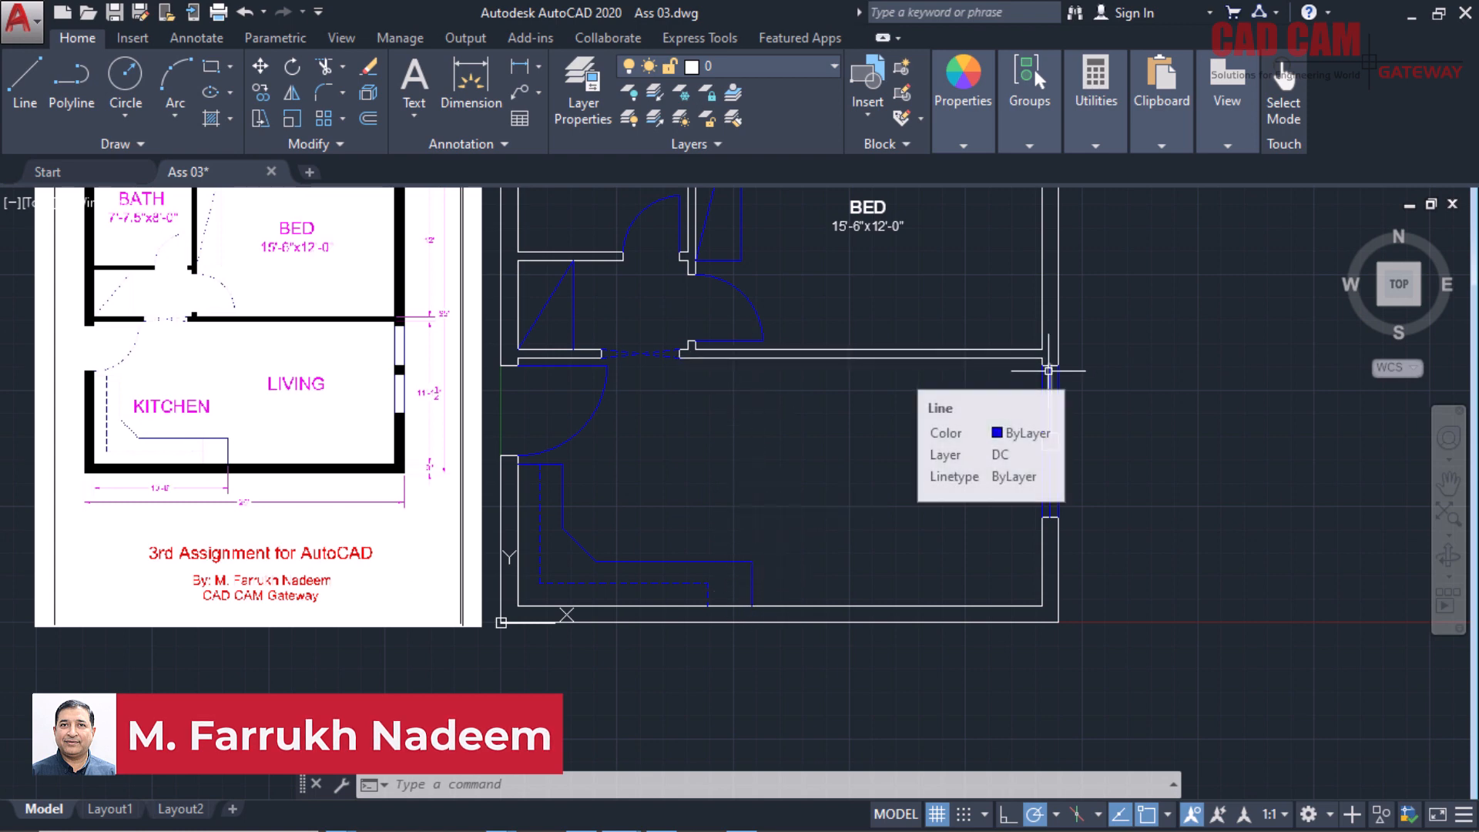
Draw two connected guide lines from the kitchen's upper inner corner to the counter's end at the lower wall, then to the living area's upper inner corner.
left_click(31, 86)
left_click(516, 358)
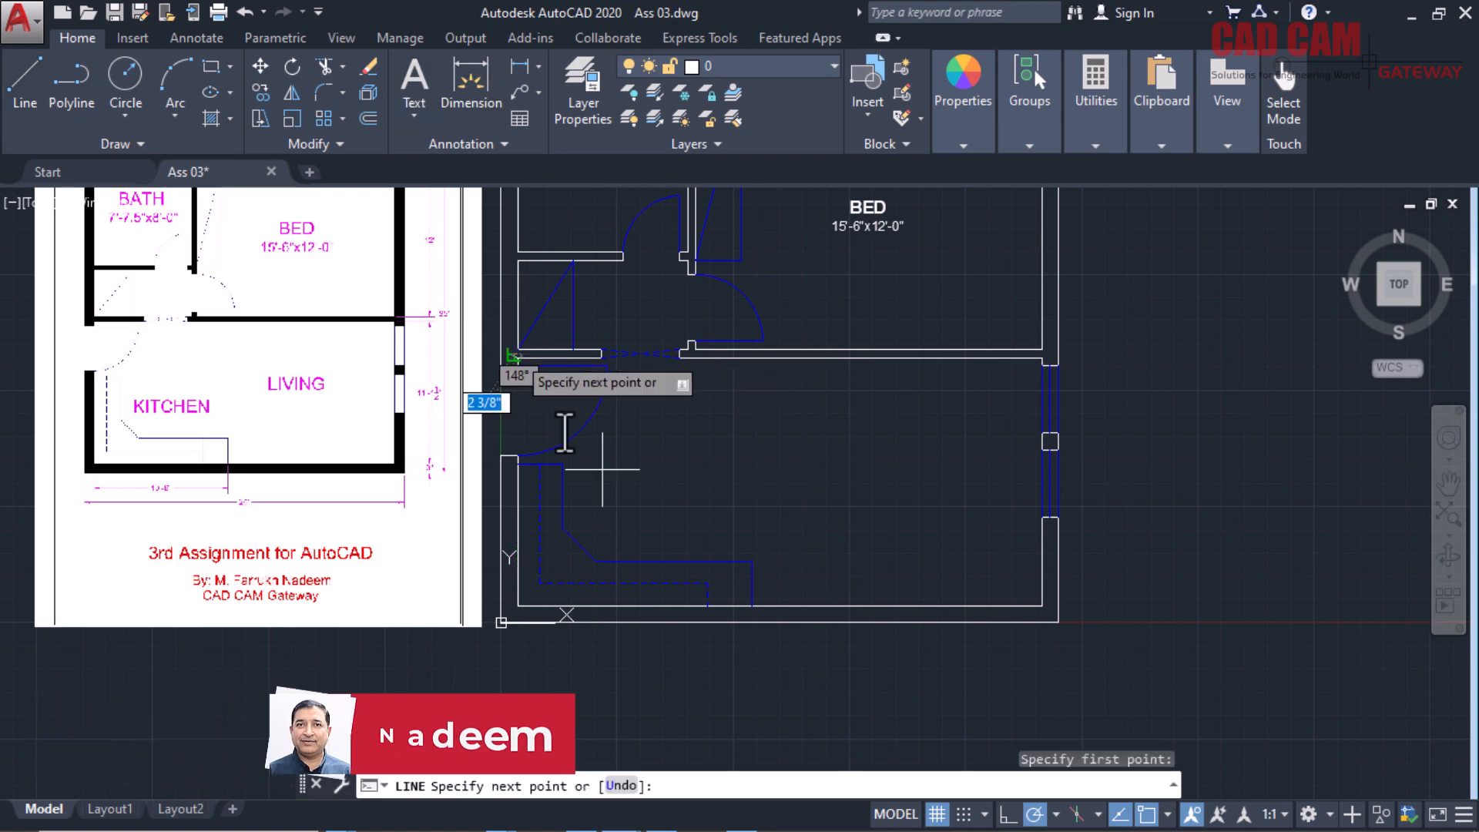
left_click(751, 606)
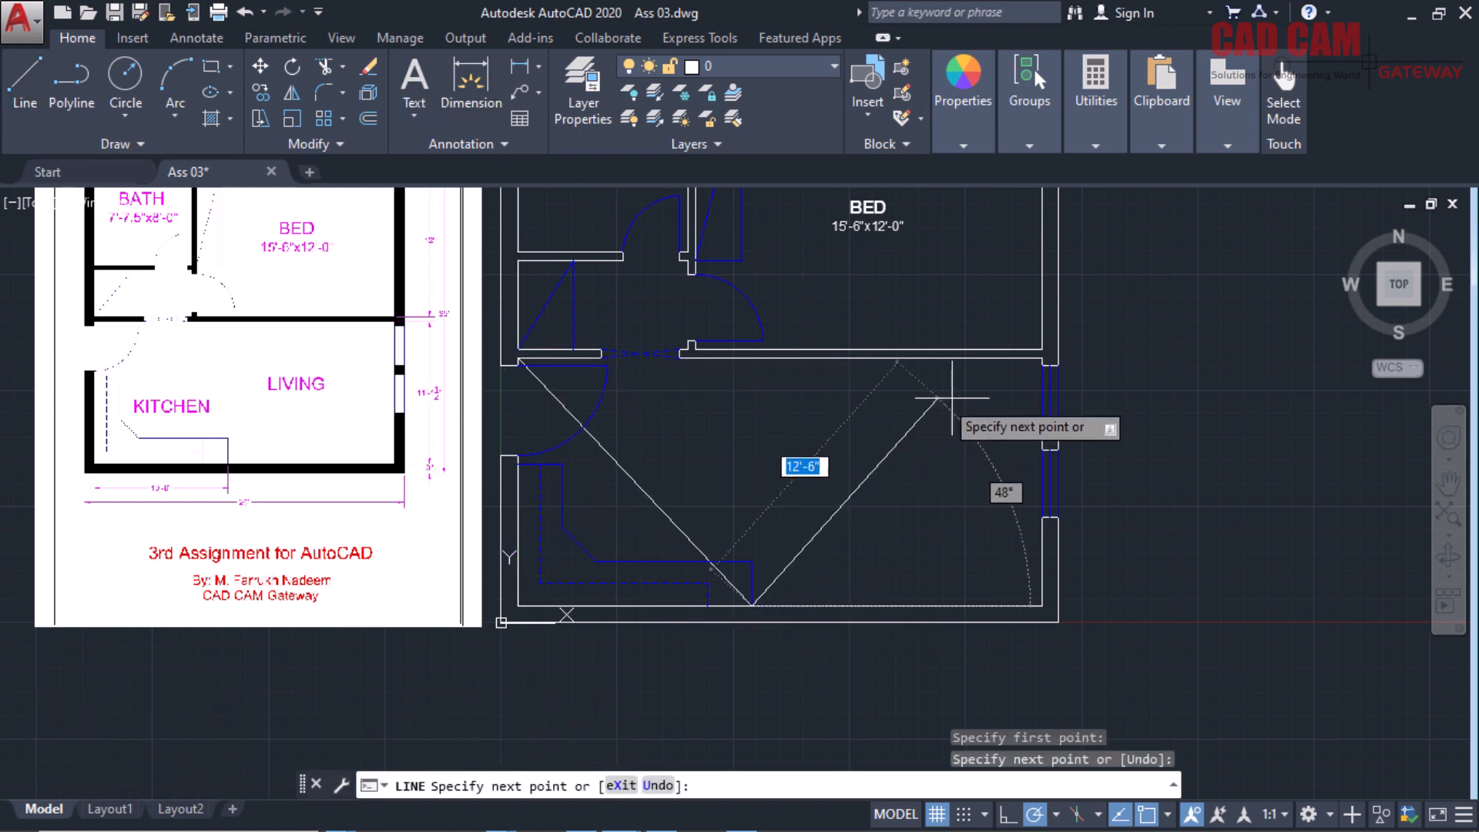
left_click(1041, 358)
right_click(1224, 308)
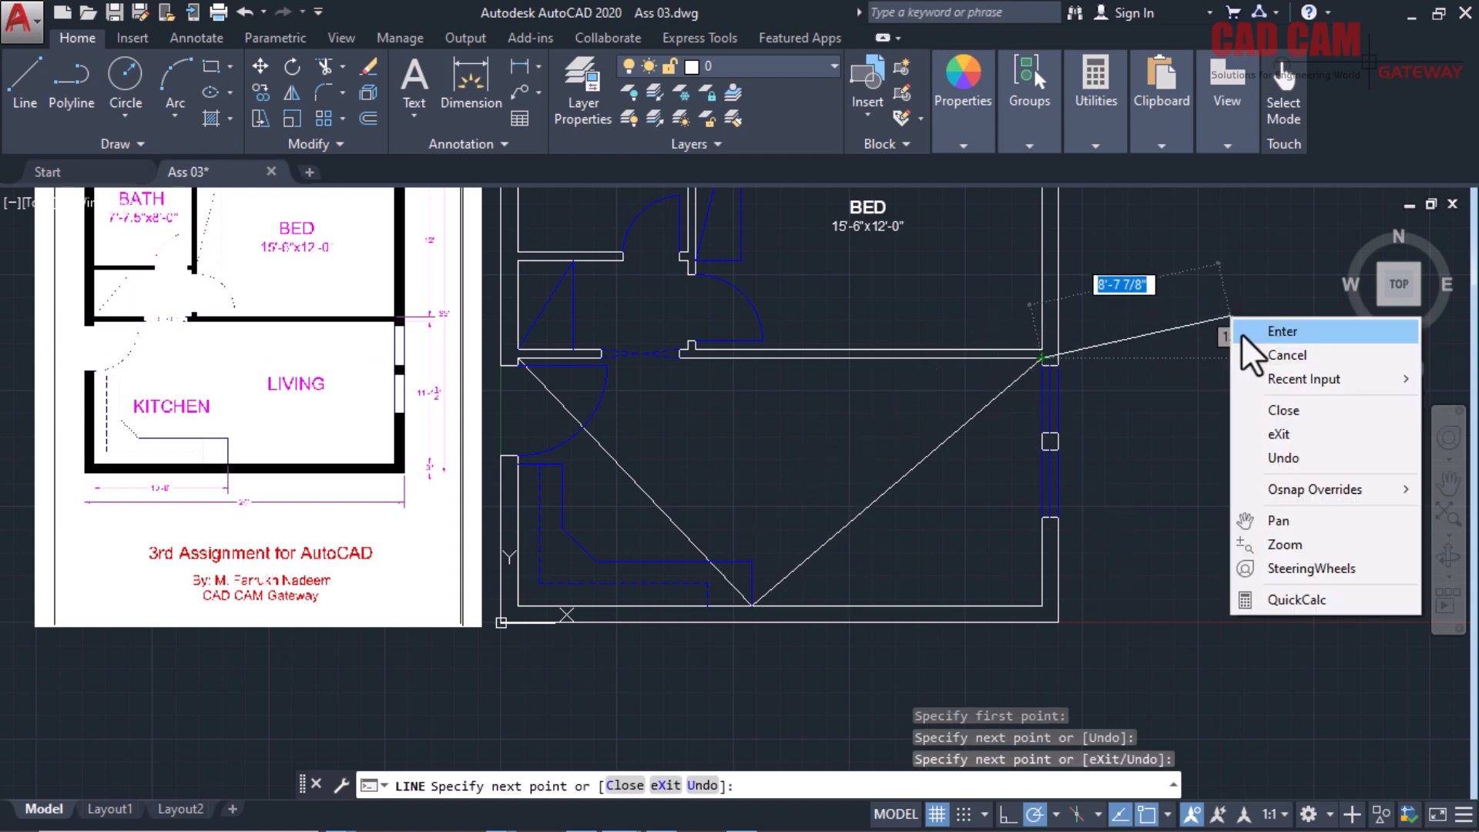
left_click(1247, 323)
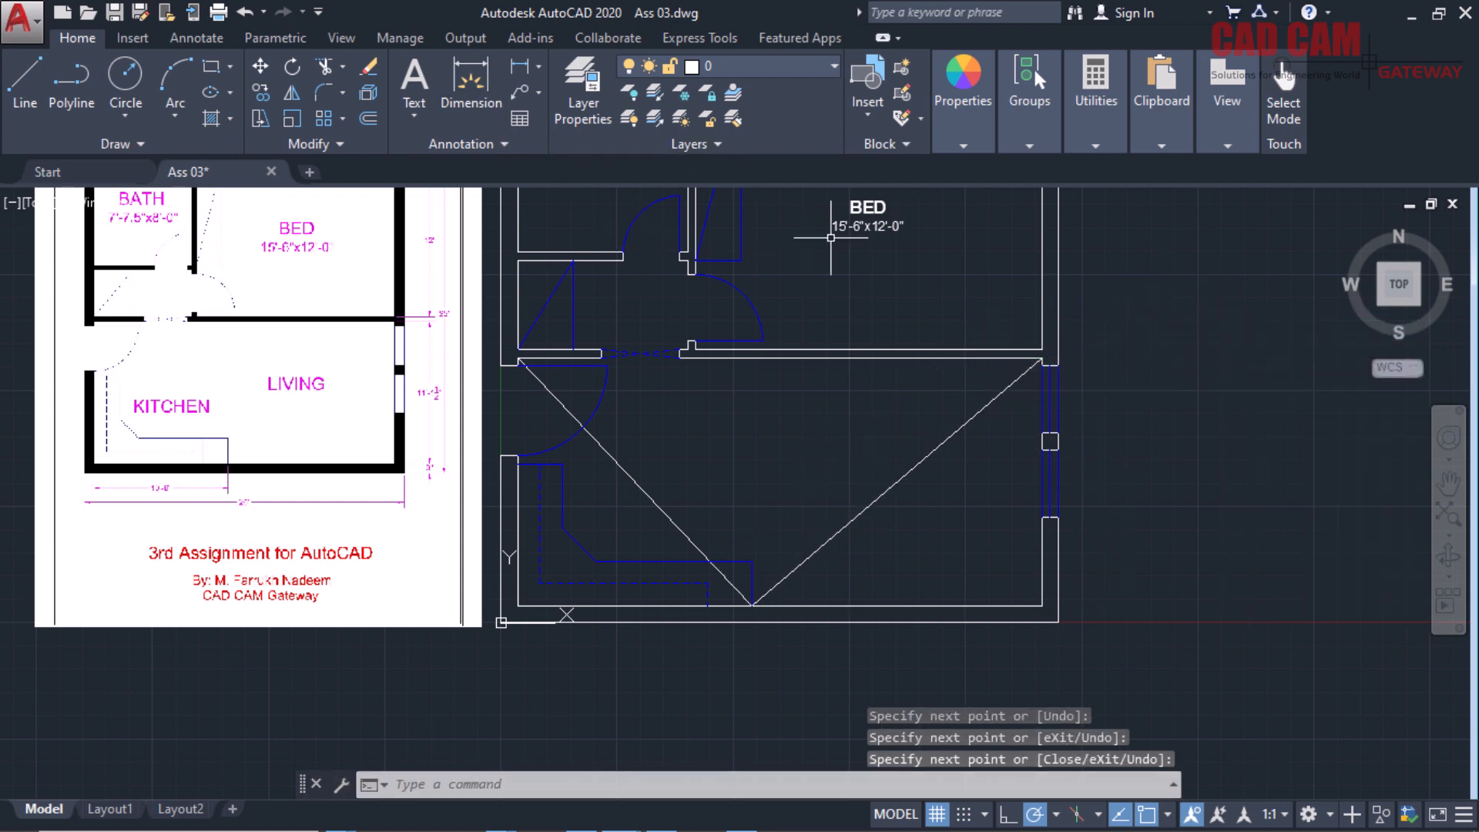
Copy the BED label to the midpoints of the two diagonal guide lines in the living and kitchen areas.
left_click(866, 221)
left_click(868, 217)
right_click(868, 217)
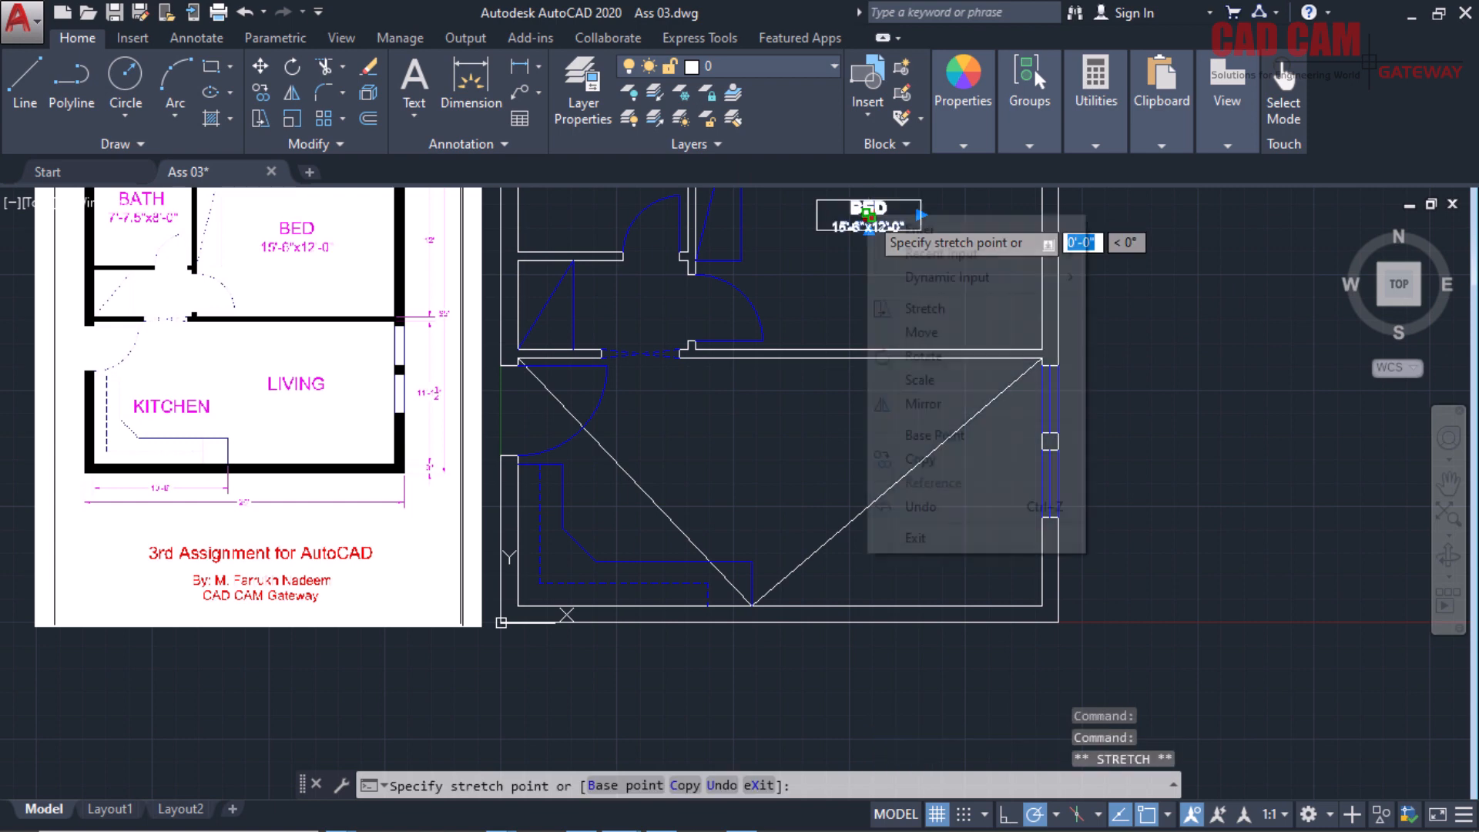
left_click(955, 461)
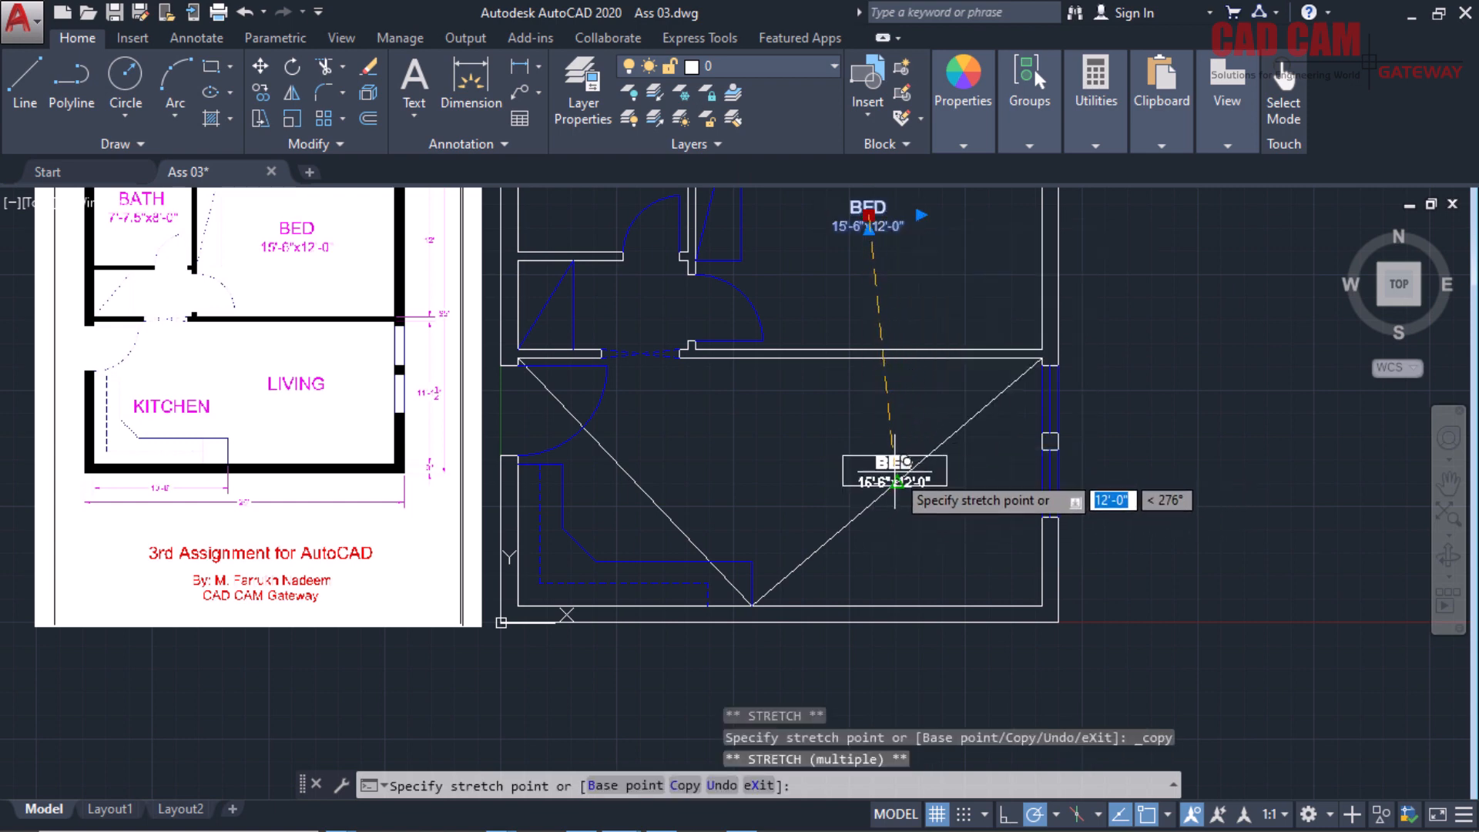
left_click(893, 479)
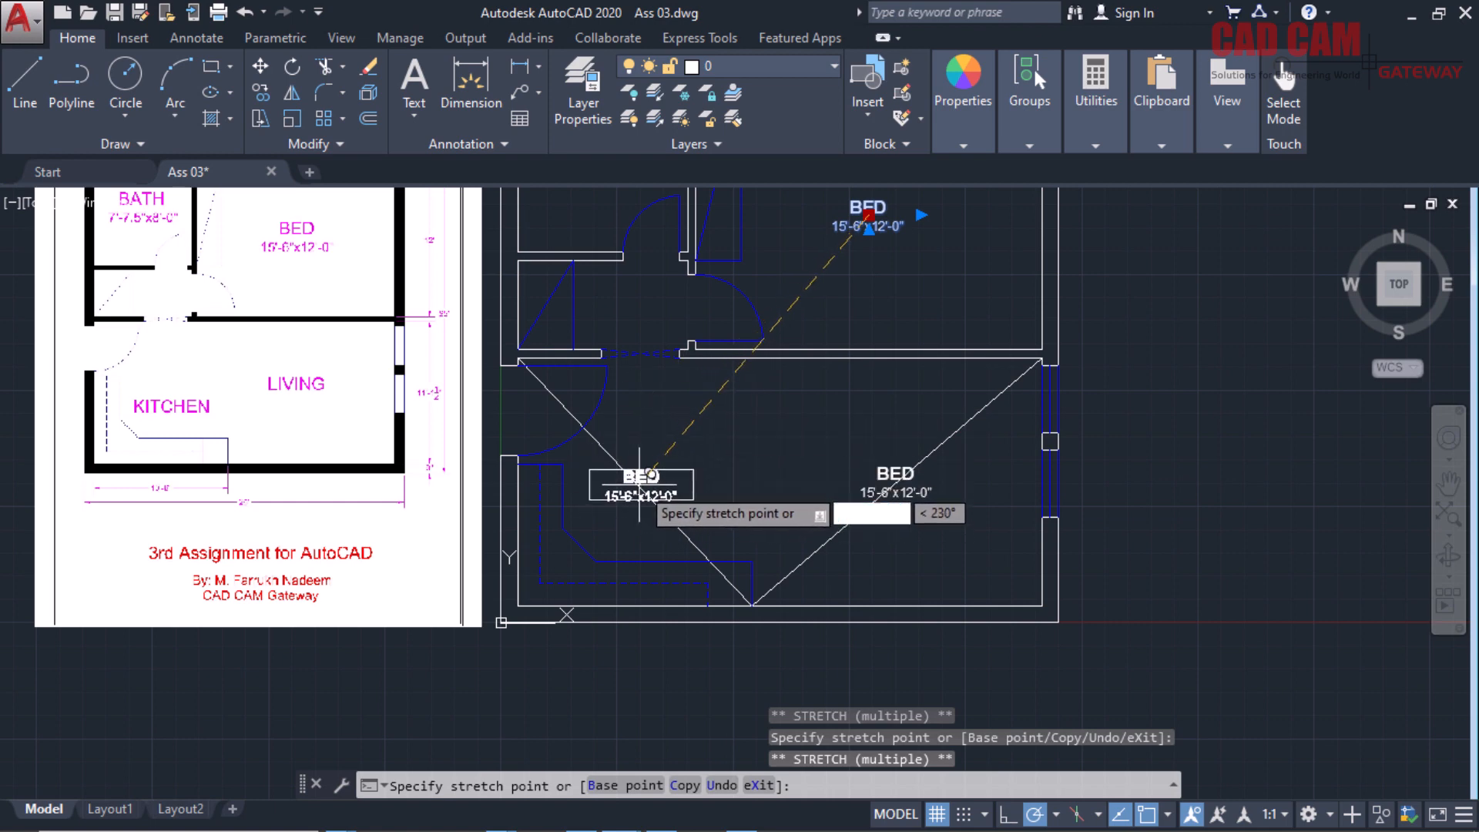
left_click(633, 482)
right_click(698, 416)
left_click(765, 431)
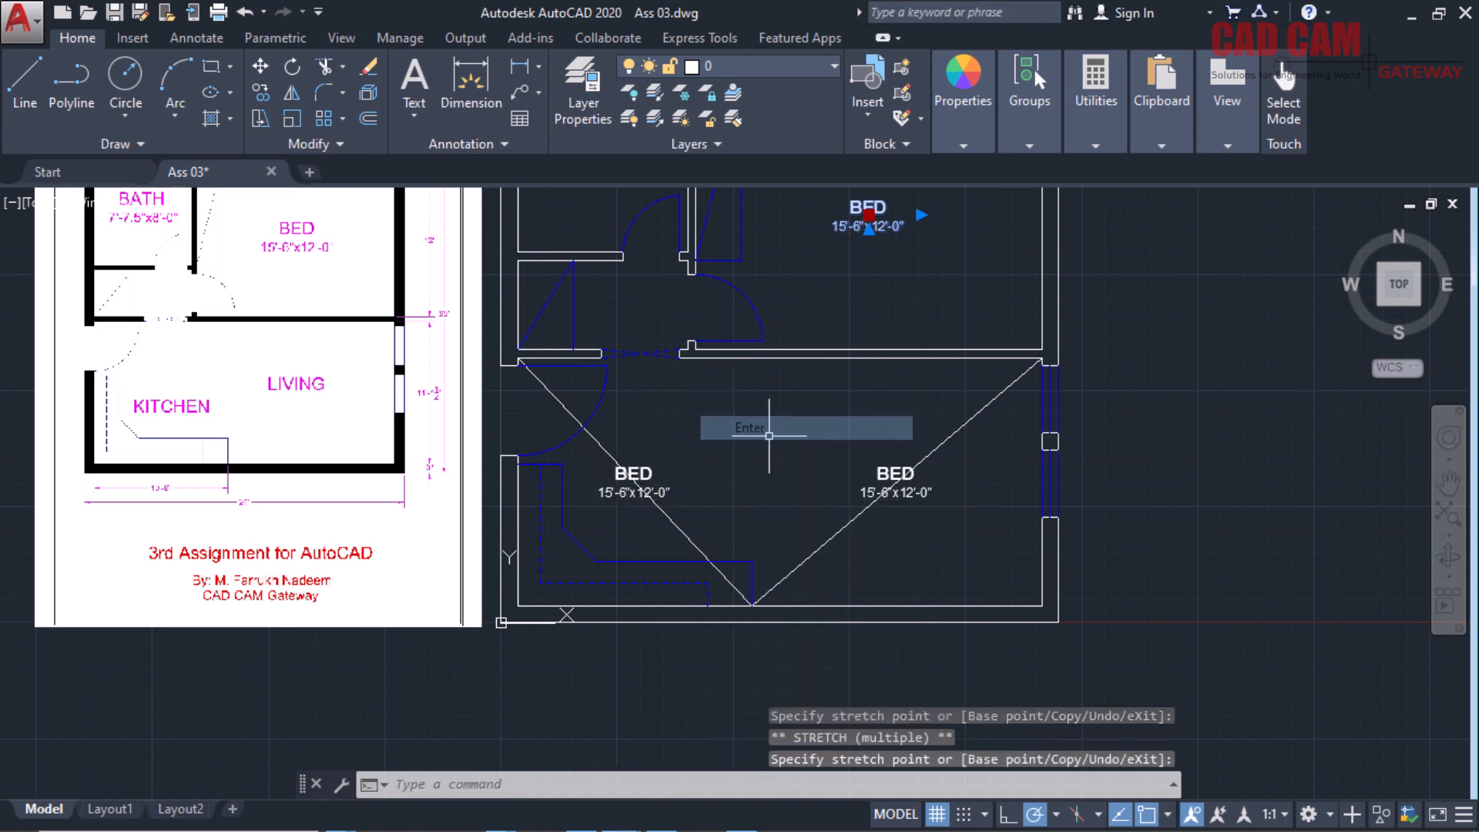
Erase the two diagonal guide lines together with the still selected original BED label.
left_click(849, 538)
left_click(807, 526)
left_click(694, 520)
left_click(657, 529)
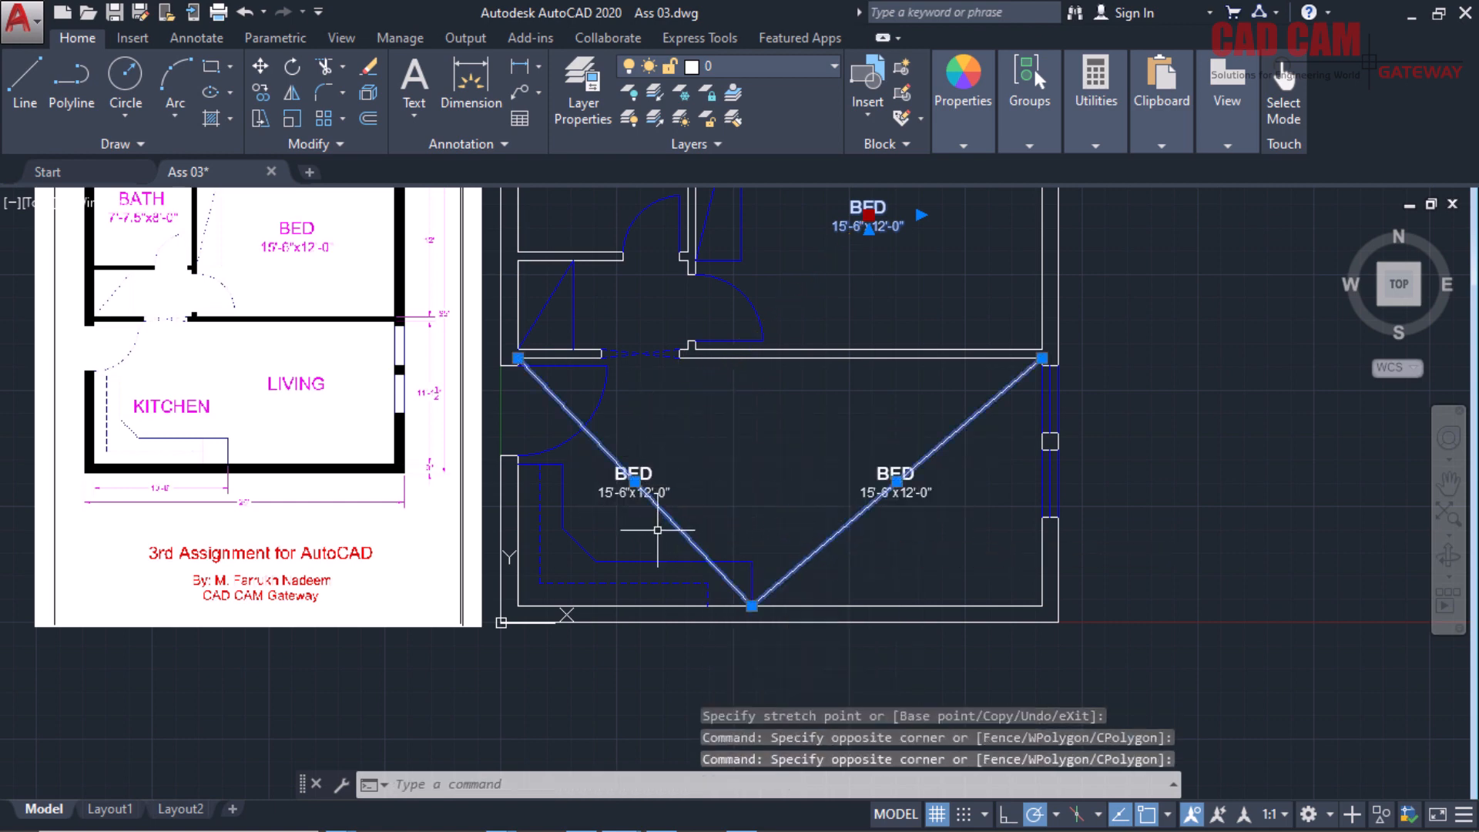
key("Delete")
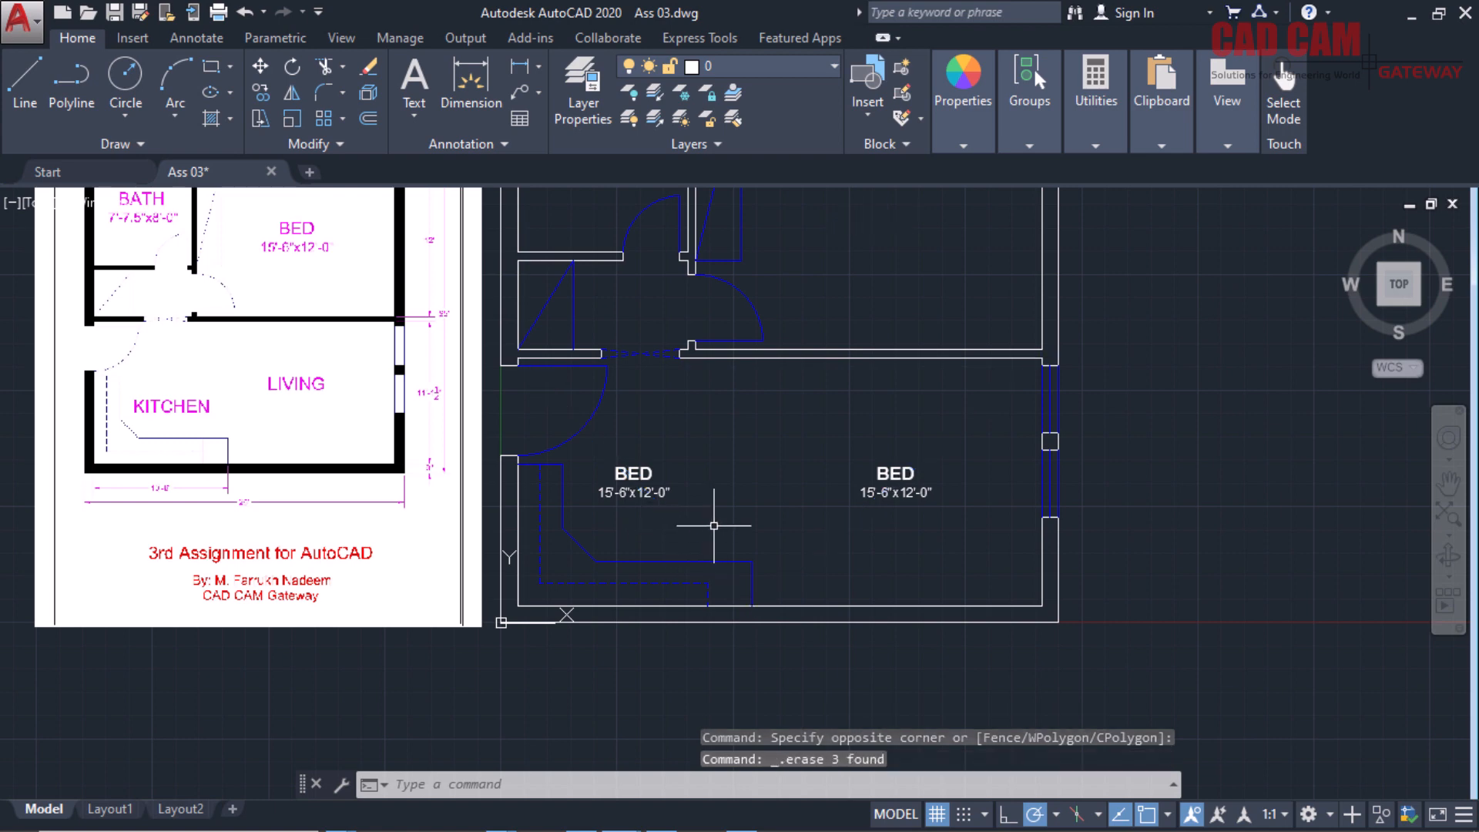
scroll(724, 522, "down", 3)
scroll(765, 290, "up", 3)
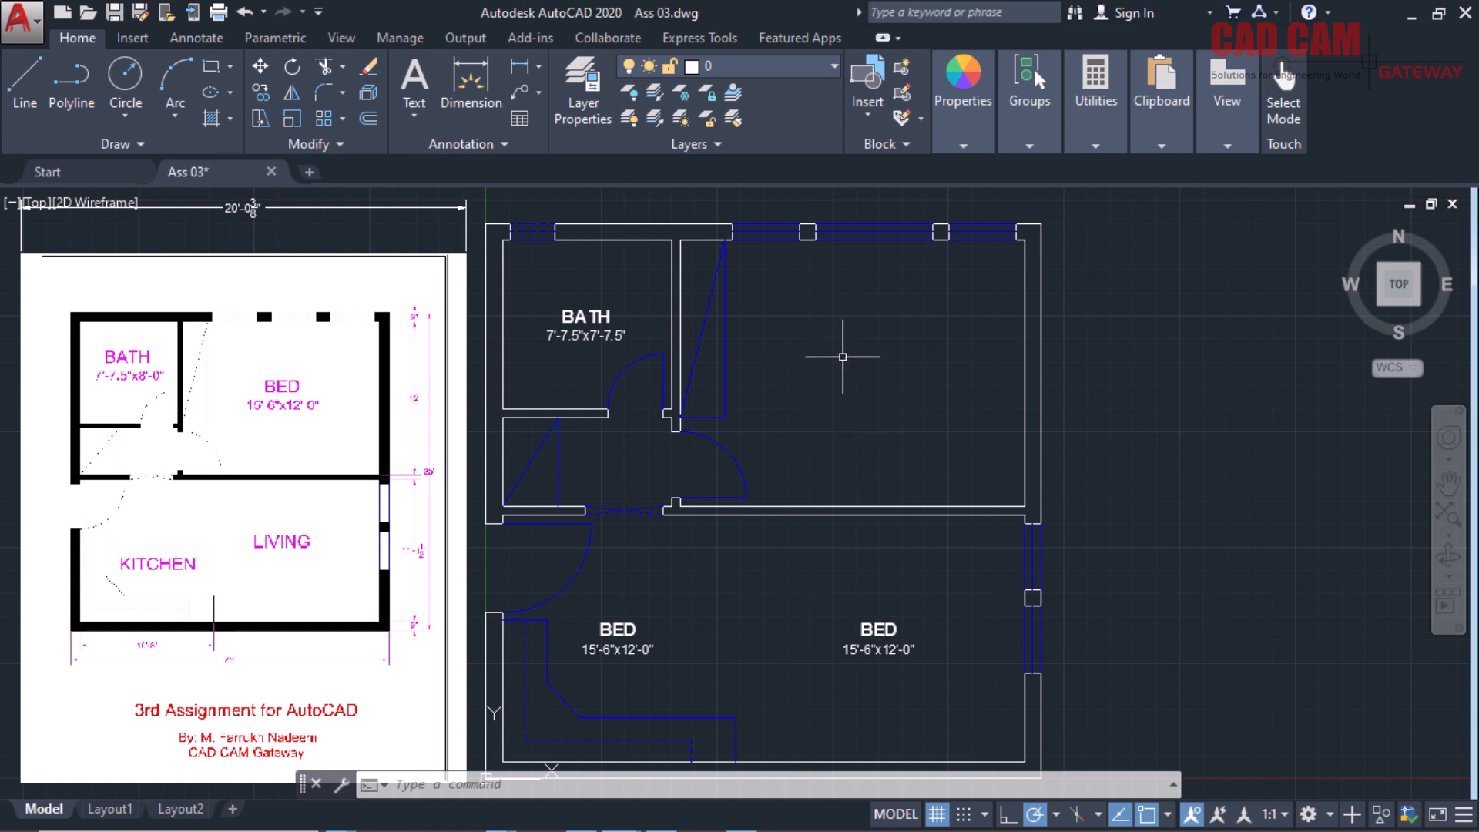
Undo the last erase and the copying of the BED label.
key("ctrl+z")
key("ctrl+z")
key("ctrl+z")
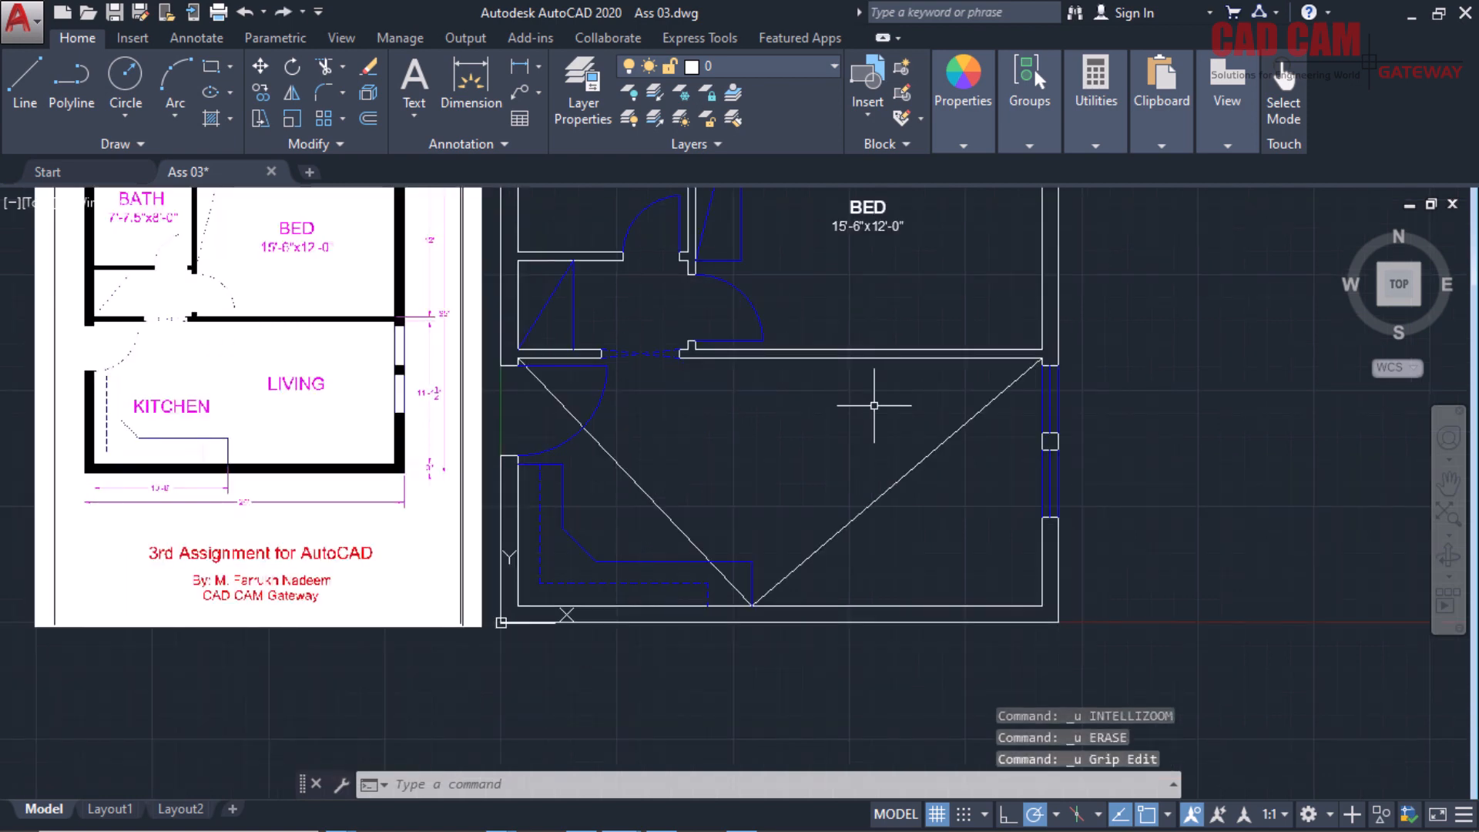
Copy the bedroom's BED label by its insertion point onto the midpoints of both diagonal guide lines, and clear the selection.
left_click(879, 224)
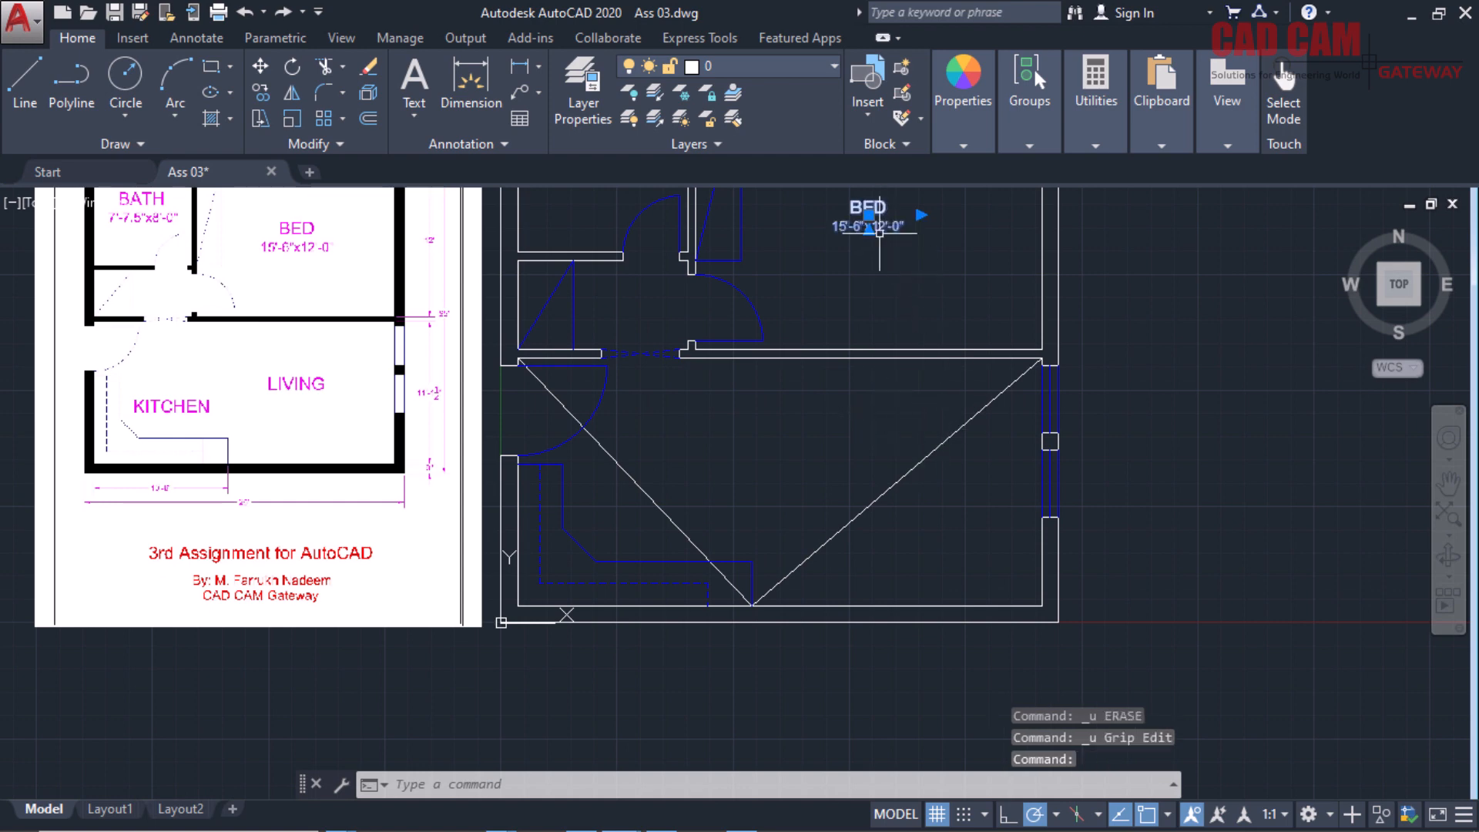
left_click(868, 215)
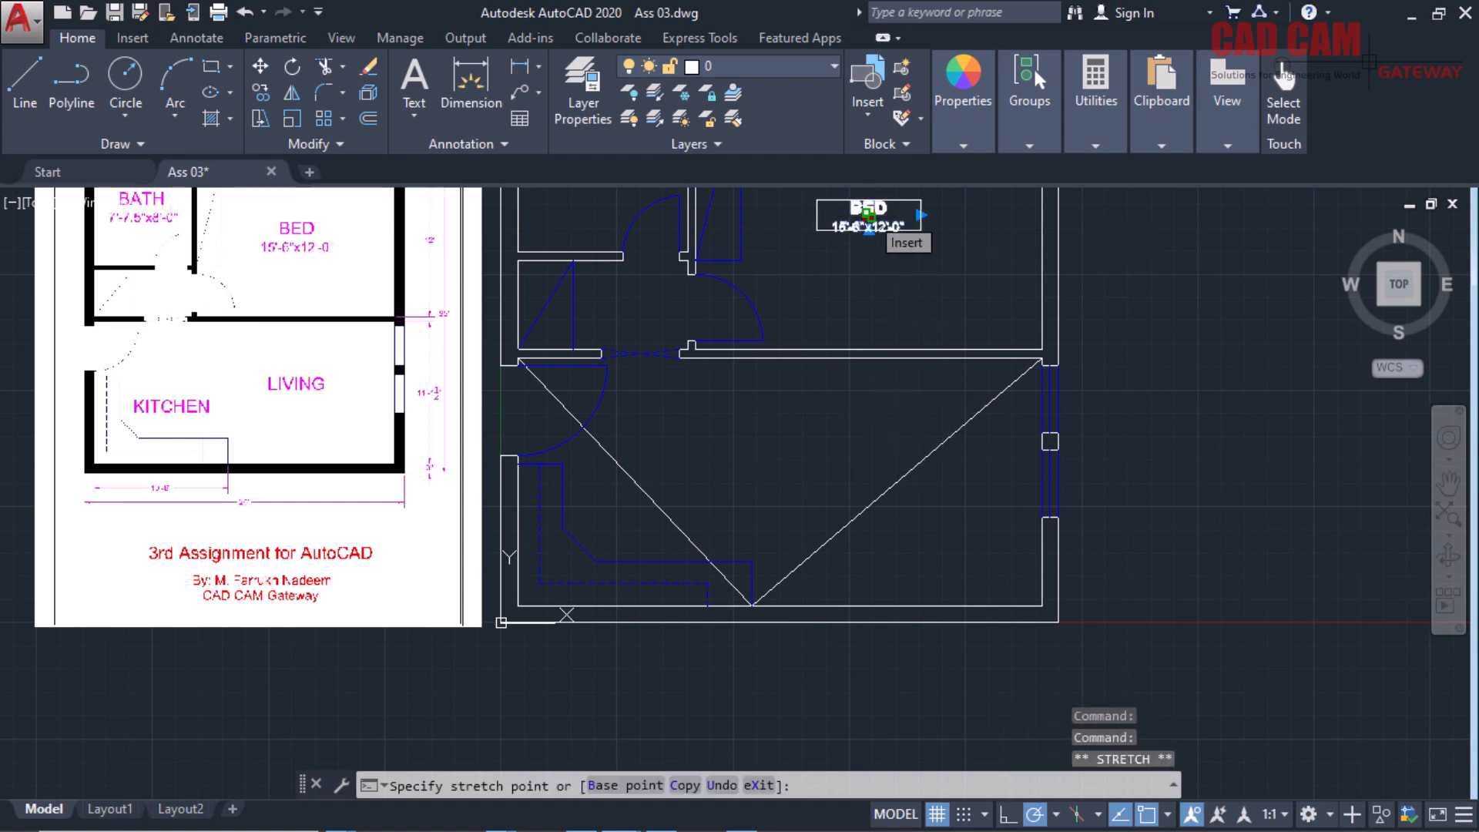
right_click(869, 217)
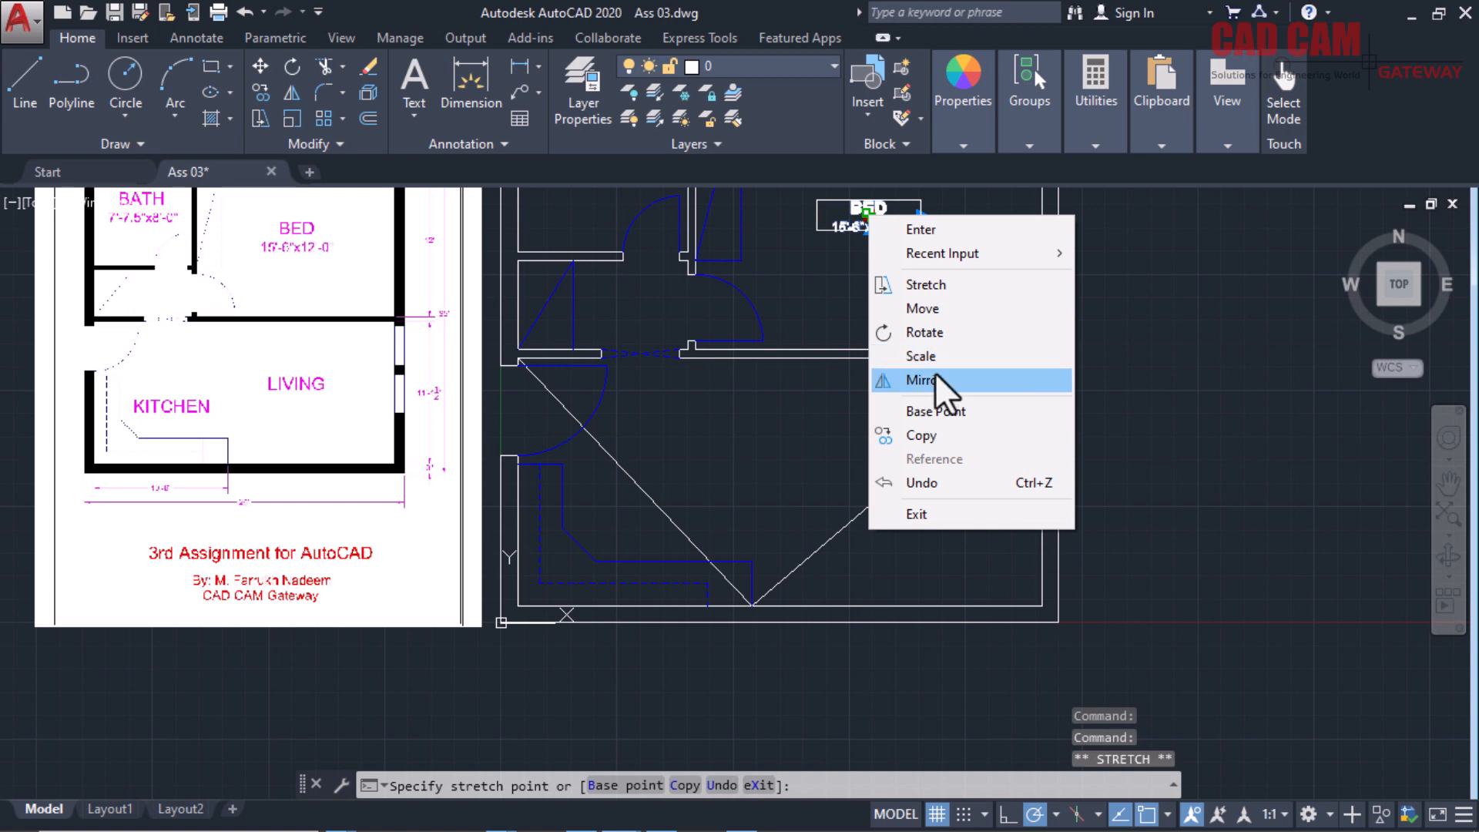
left_click(946, 435)
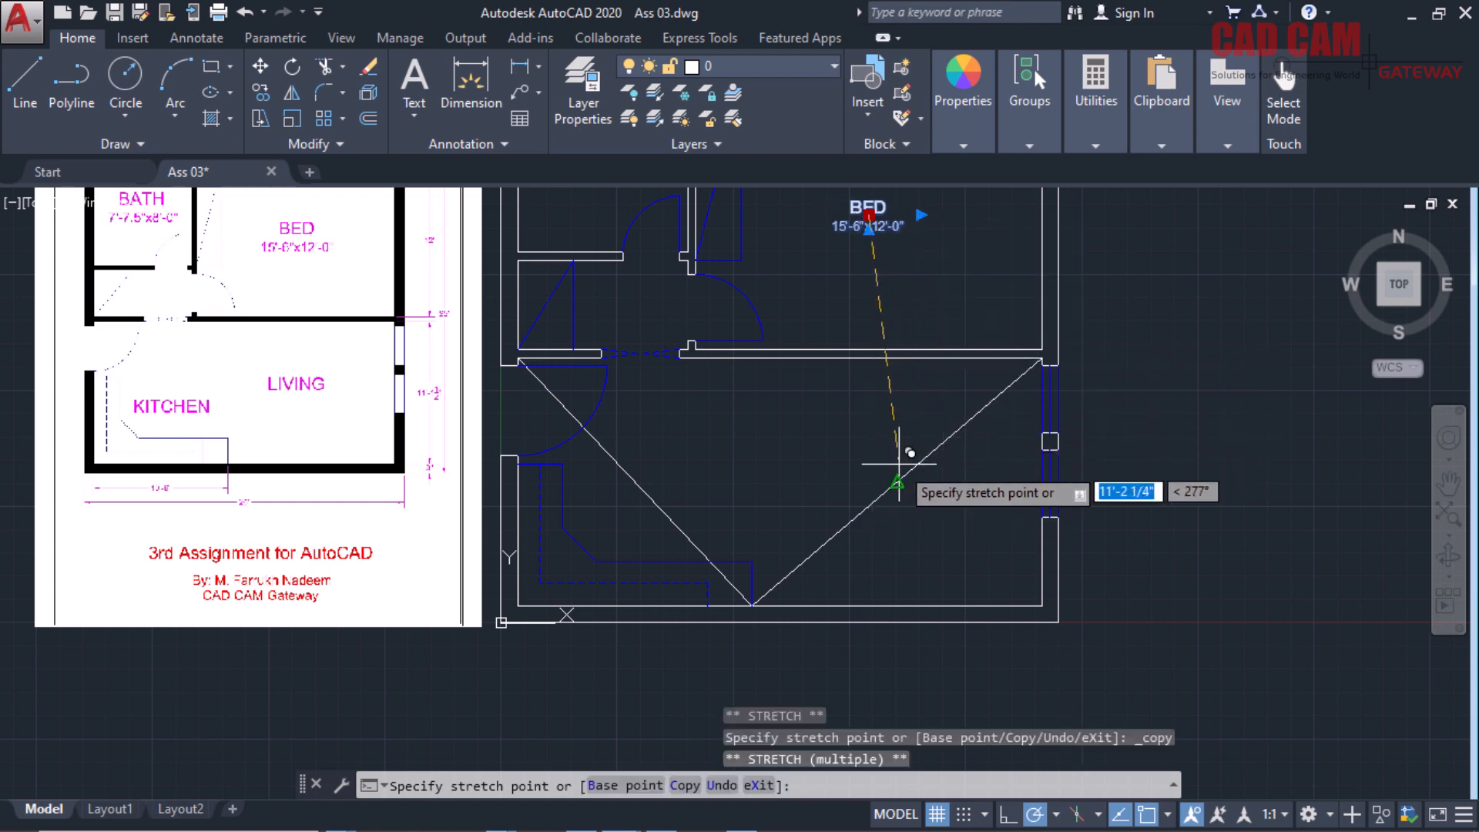
left_click(896, 483)
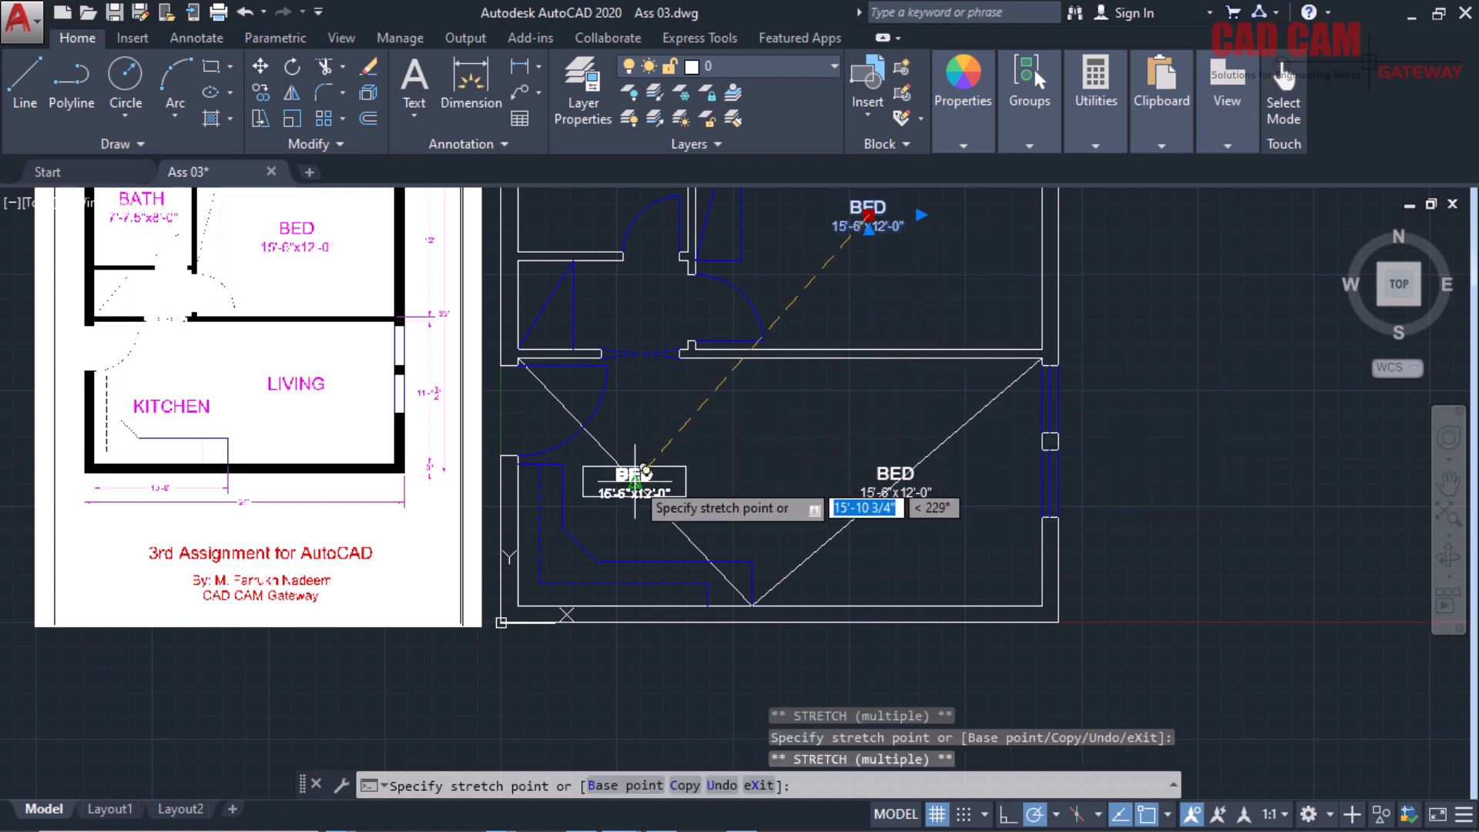
left_click(653, 498)
right_click(744, 440)
left_click(761, 441)
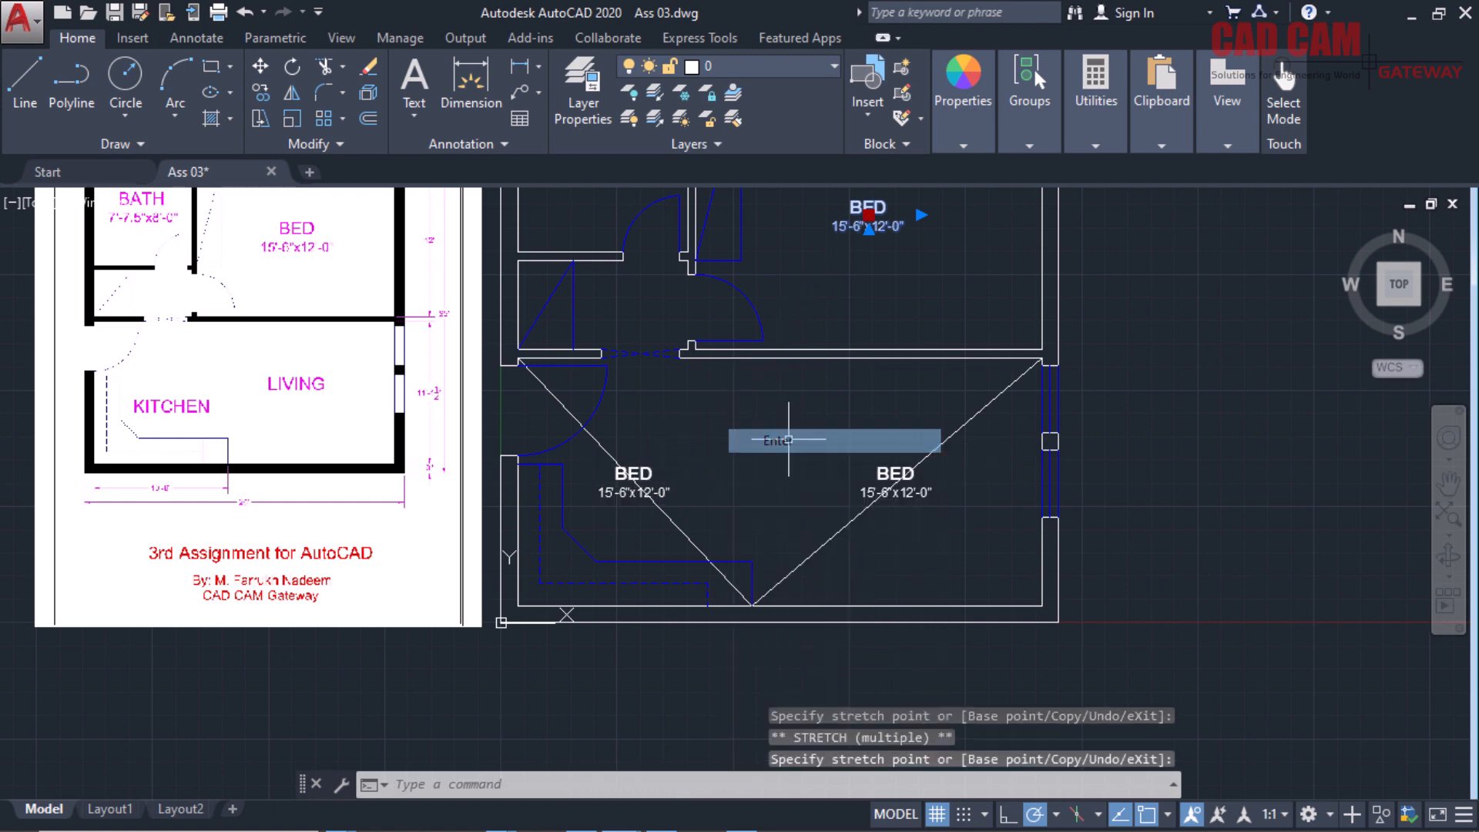
key("Escape")
key("Escape")
key("Escape")
Erase only the two diagonal guide lines across the kitchen and living area.
left_click(843, 543)
left_click(830, 542)
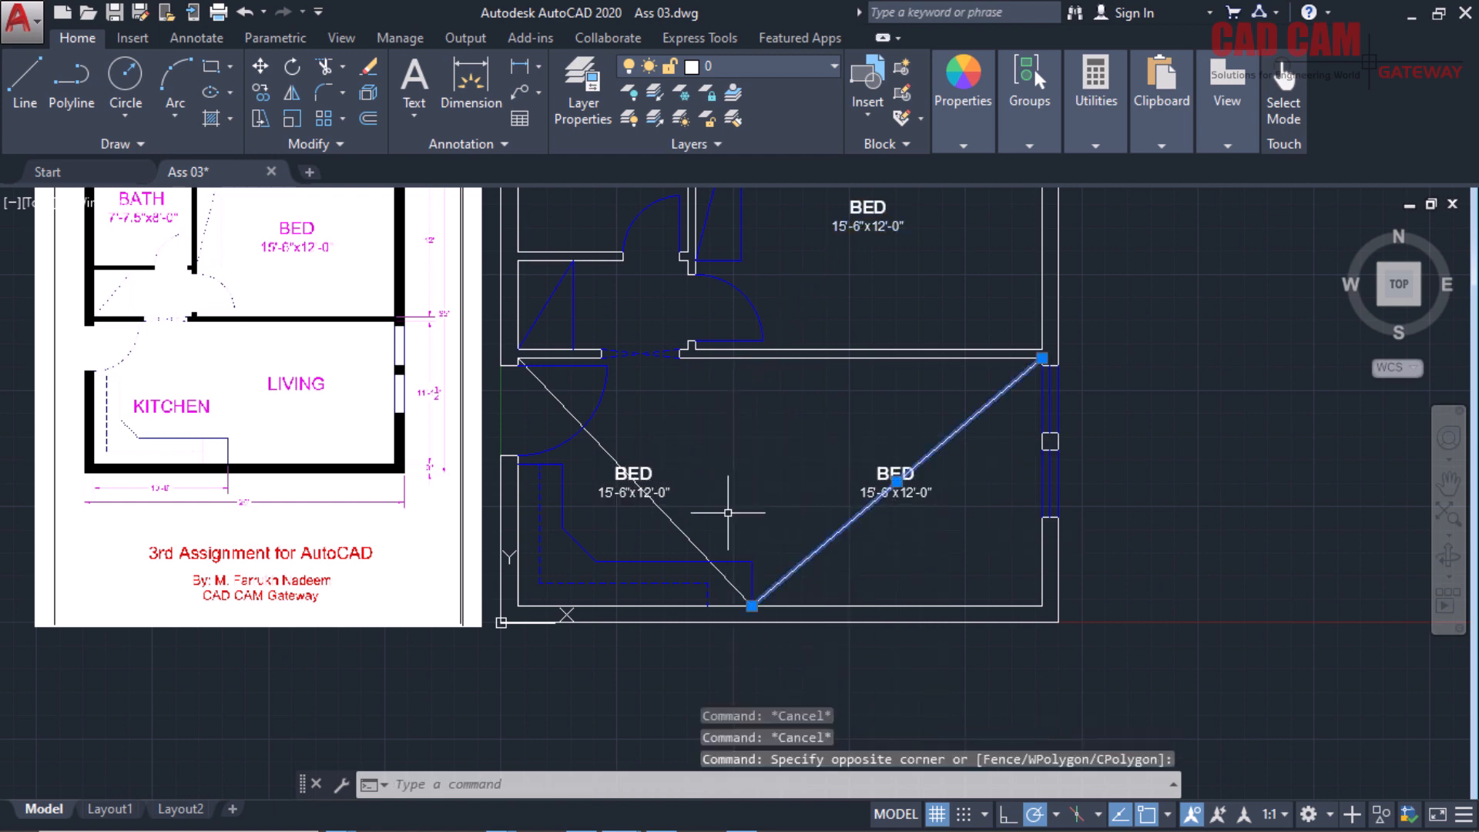
left_click(696, 524)
left_click(656, 538)
key("Delete")
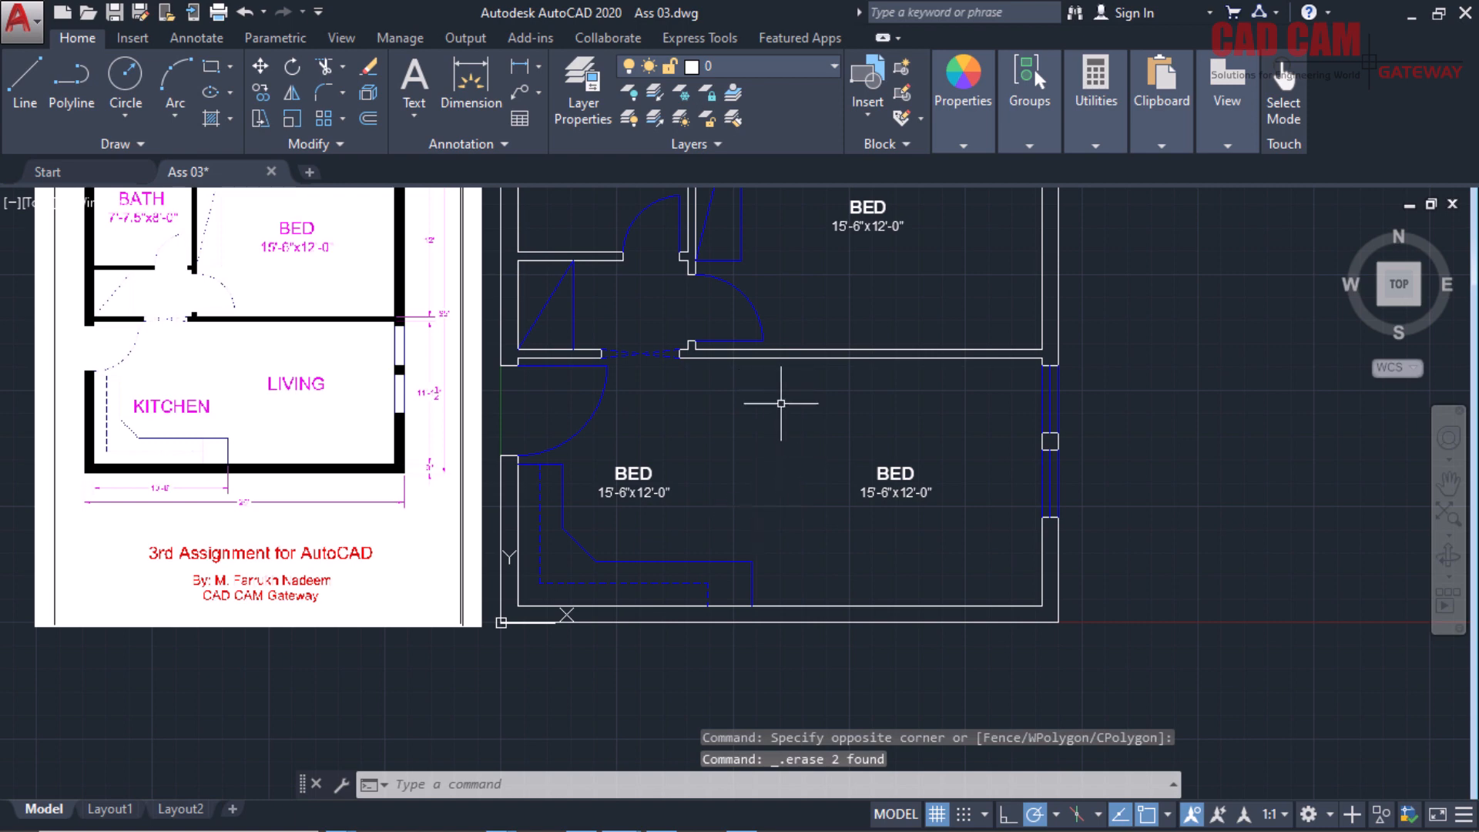
scroll(781, 403, "down", 3)
scroll(784, 262, "up", 3)
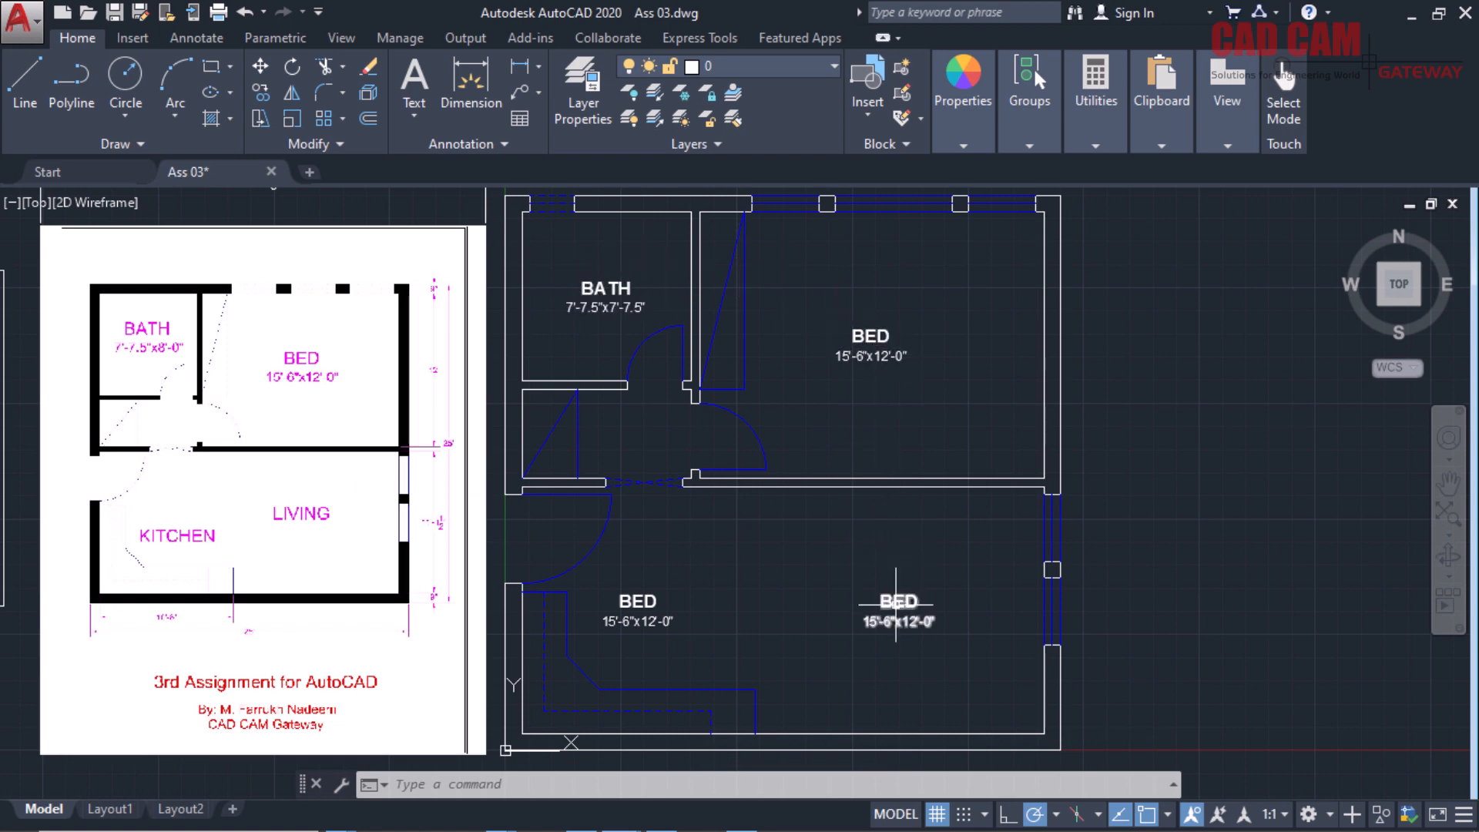
Dimension the lower room's clear depth from the inner face of the bottom wall to the dividing wall, with the dimension line mid-room.
scroll(896, 602, "down", 2)
scroll(885, 611, "up", 2)
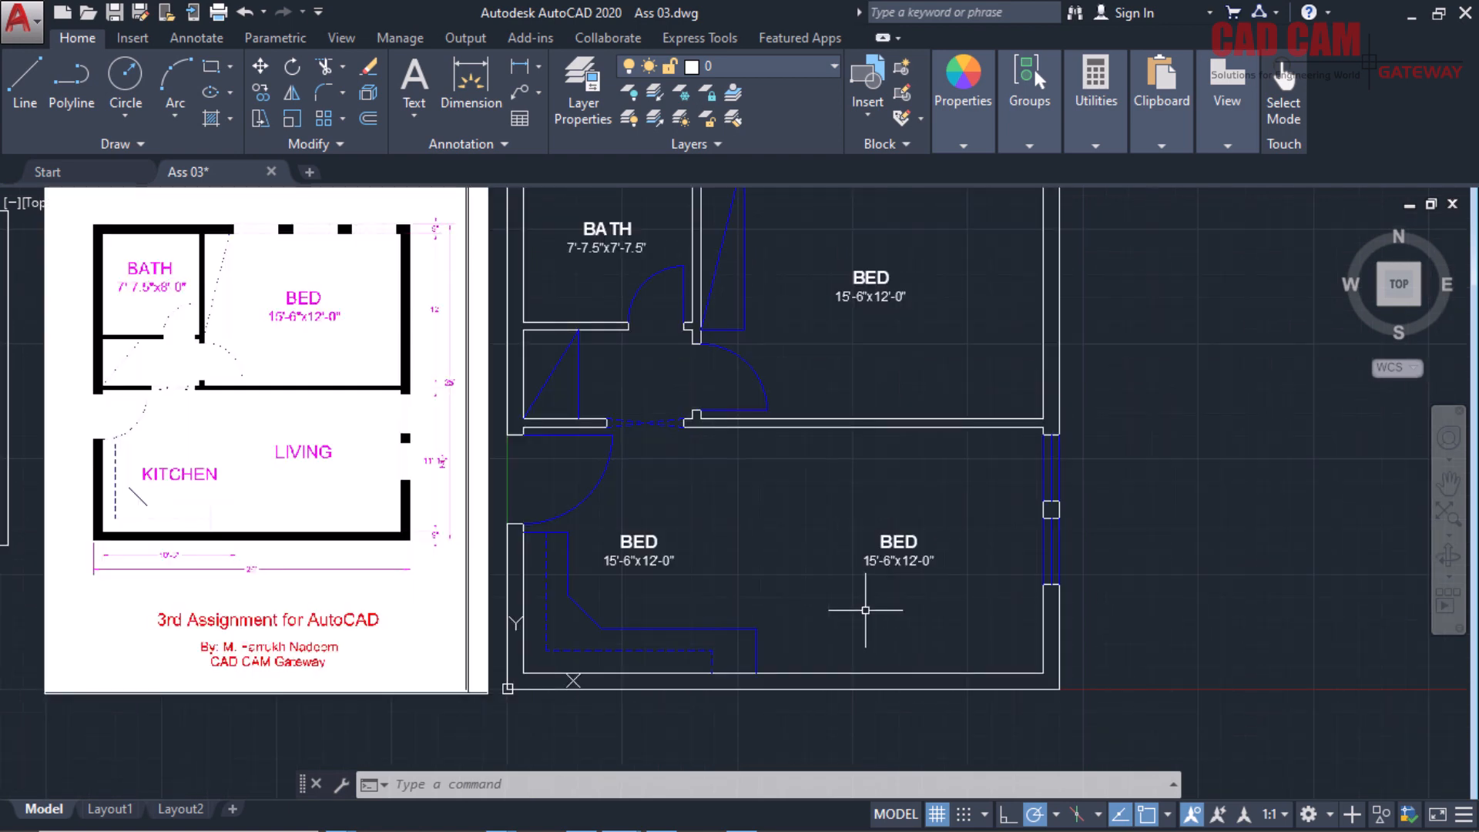
scroll(847, 612, "up", 2)
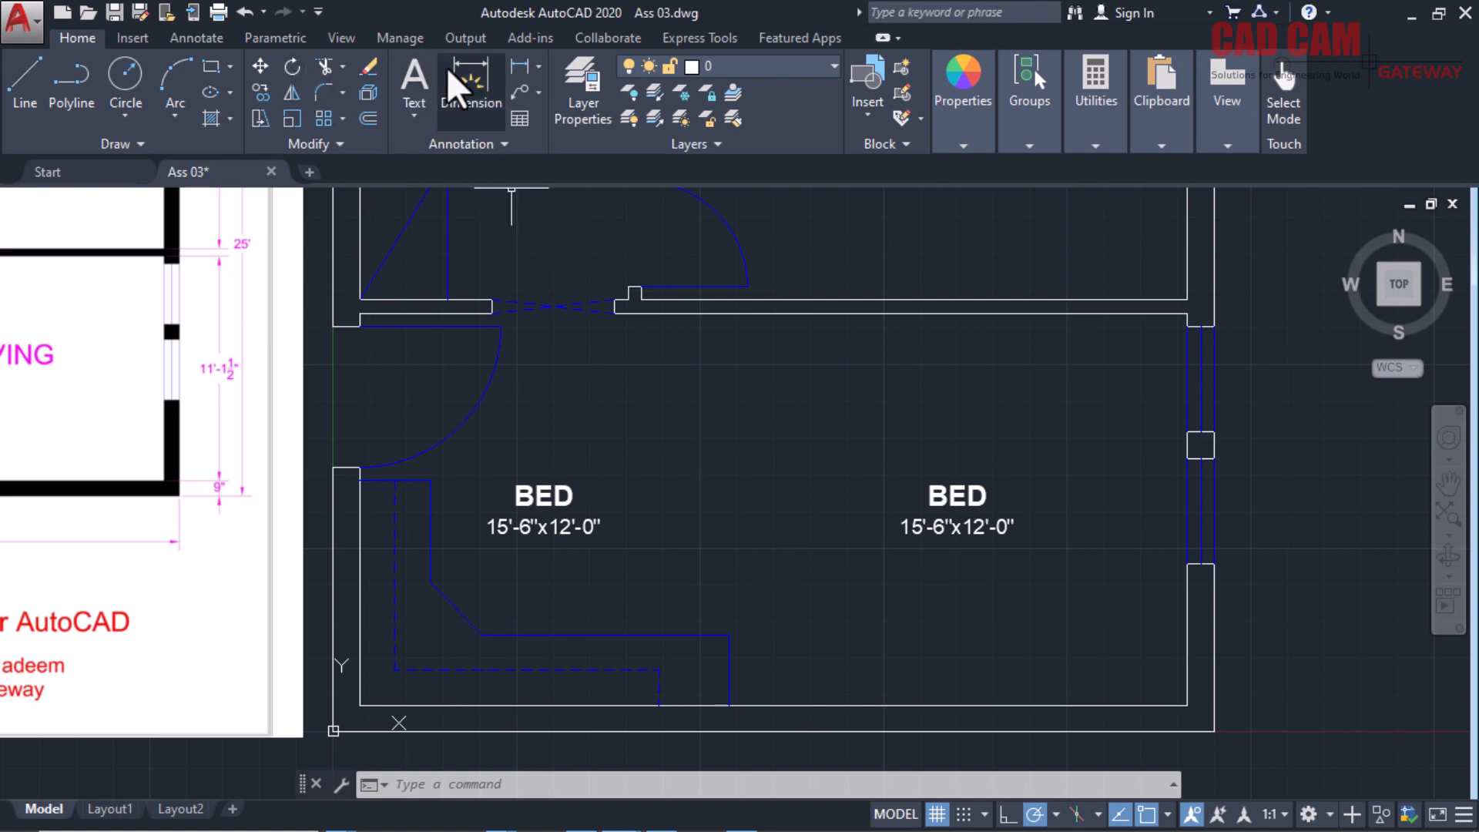
left_click(470, 83)
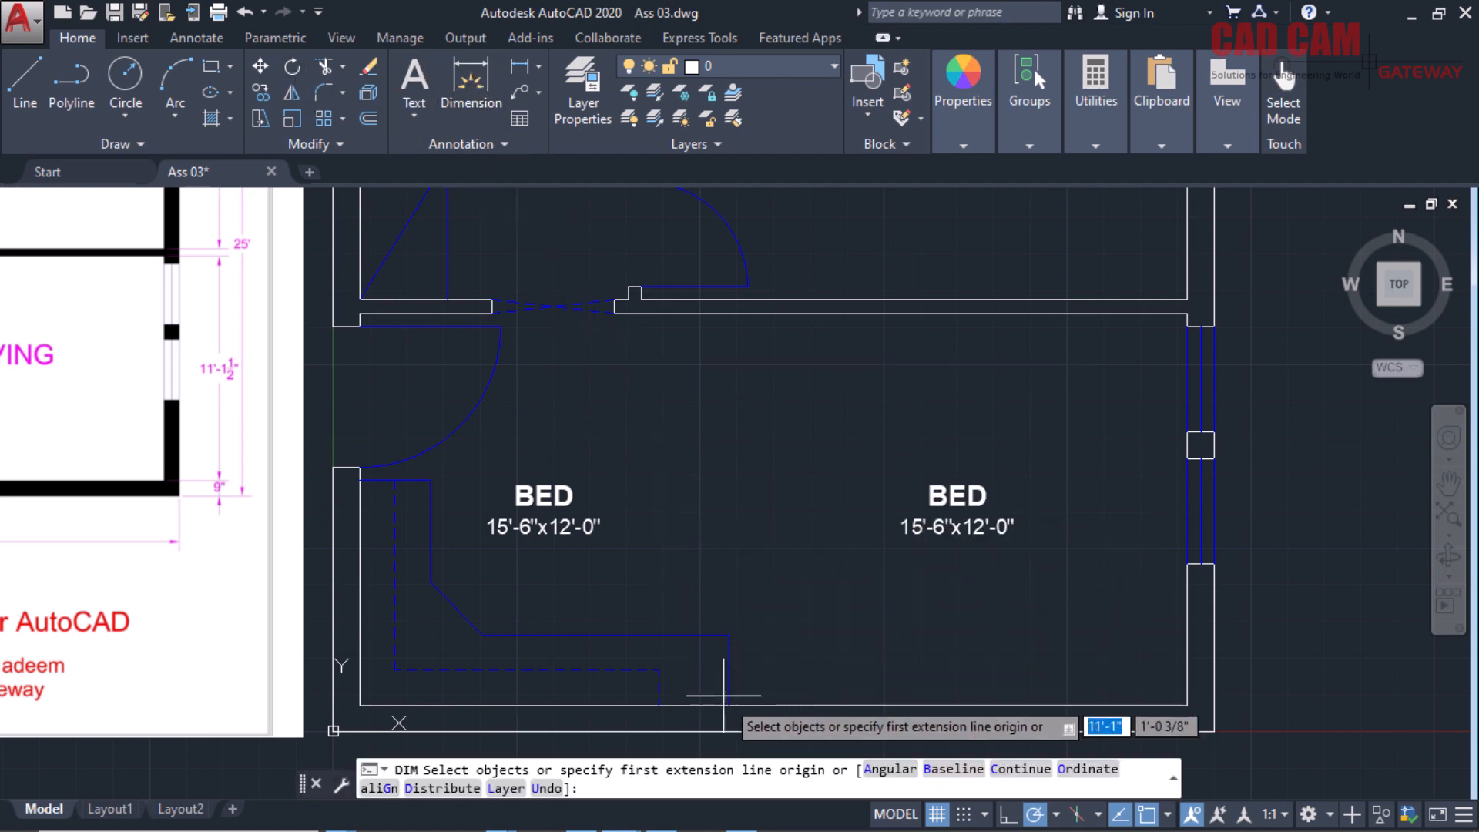
left_click(729, 704)
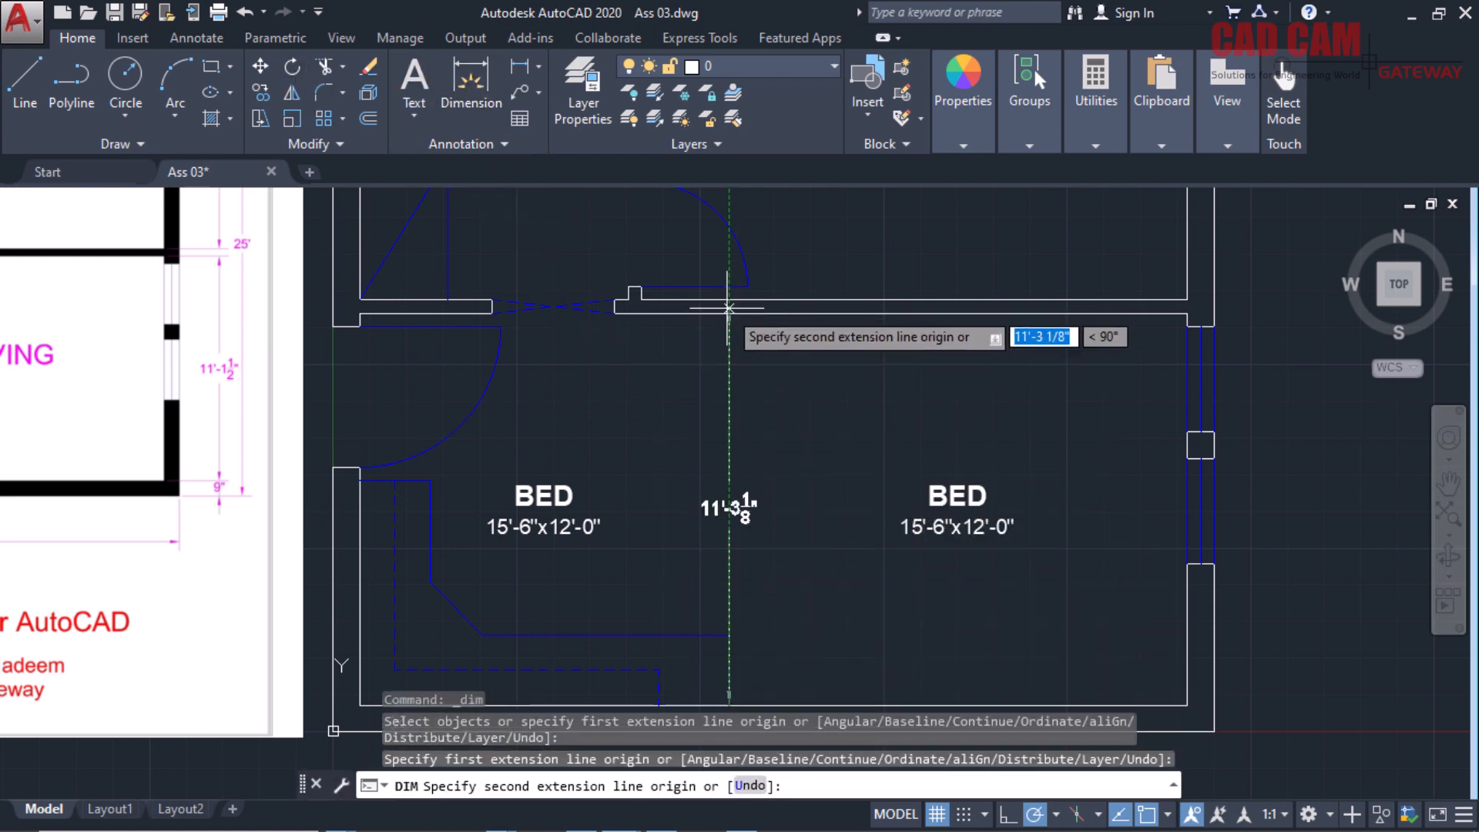
left_click(728, 313)
left_click(767, 375)
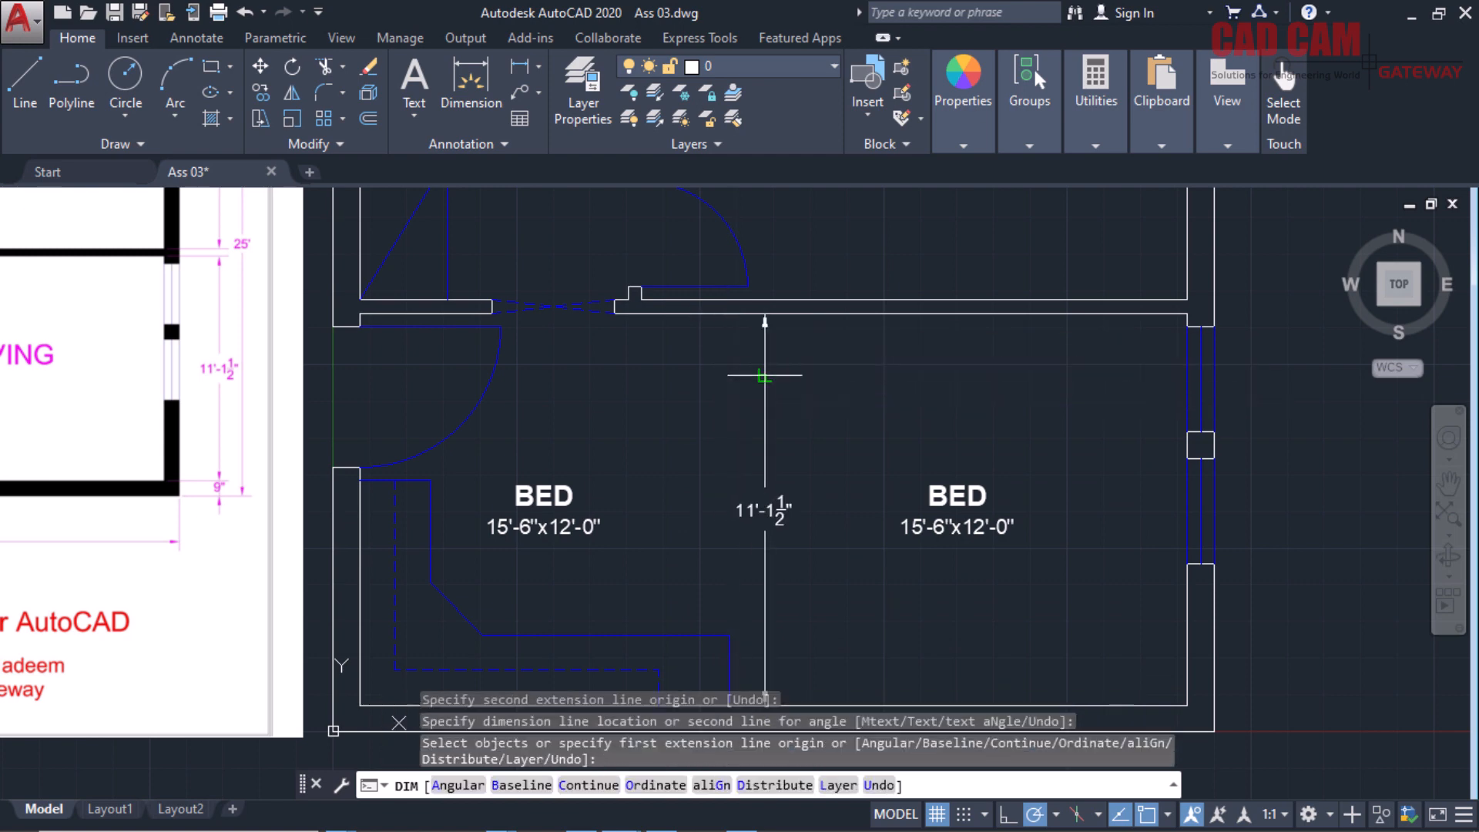
Dimension the kitchen's width from the counter's end on the bottom wall to the left wall's inner corner.
scroll(693, 493, "down", 2)
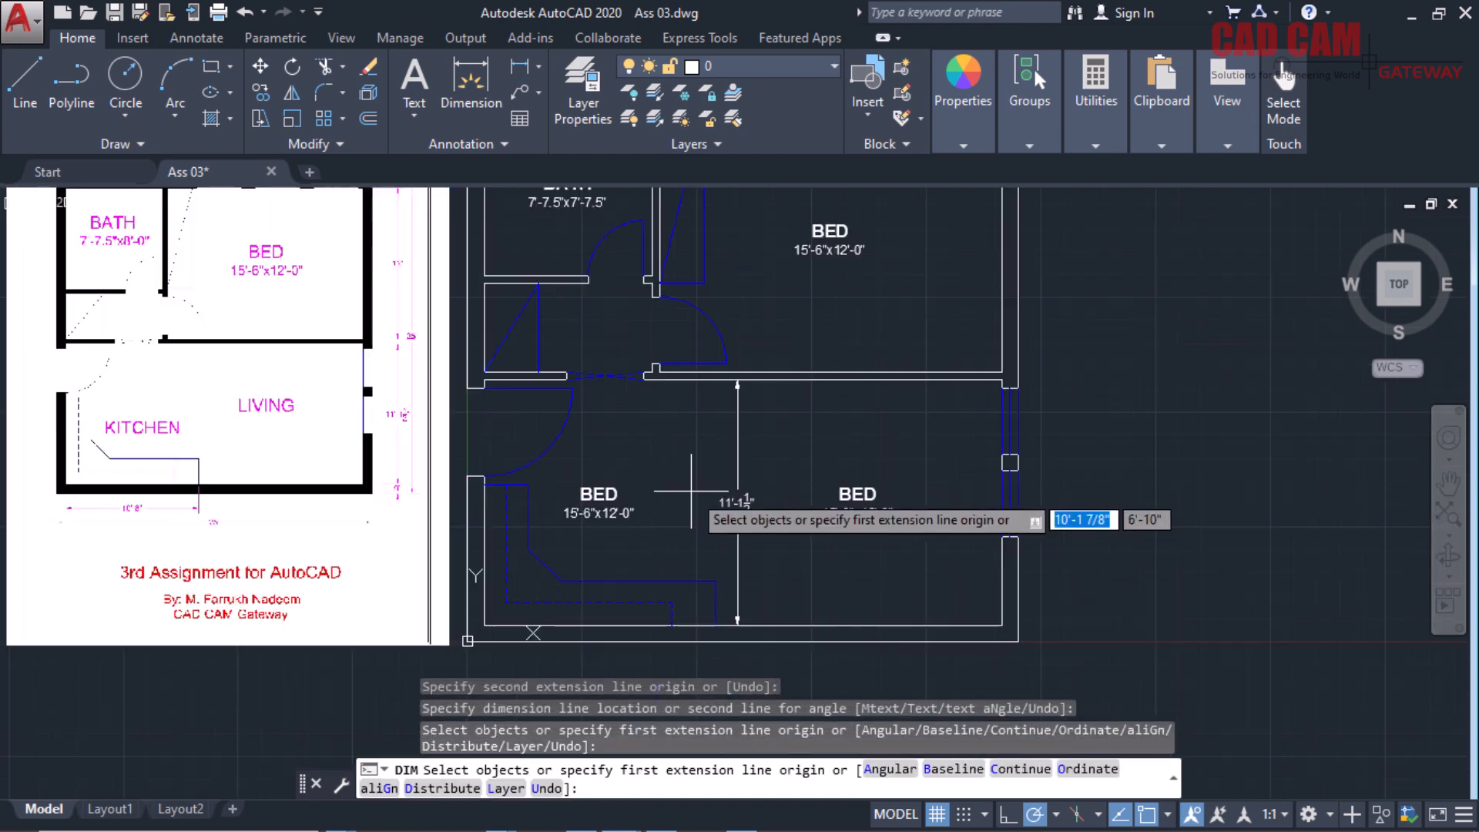
left_click(715, 625)
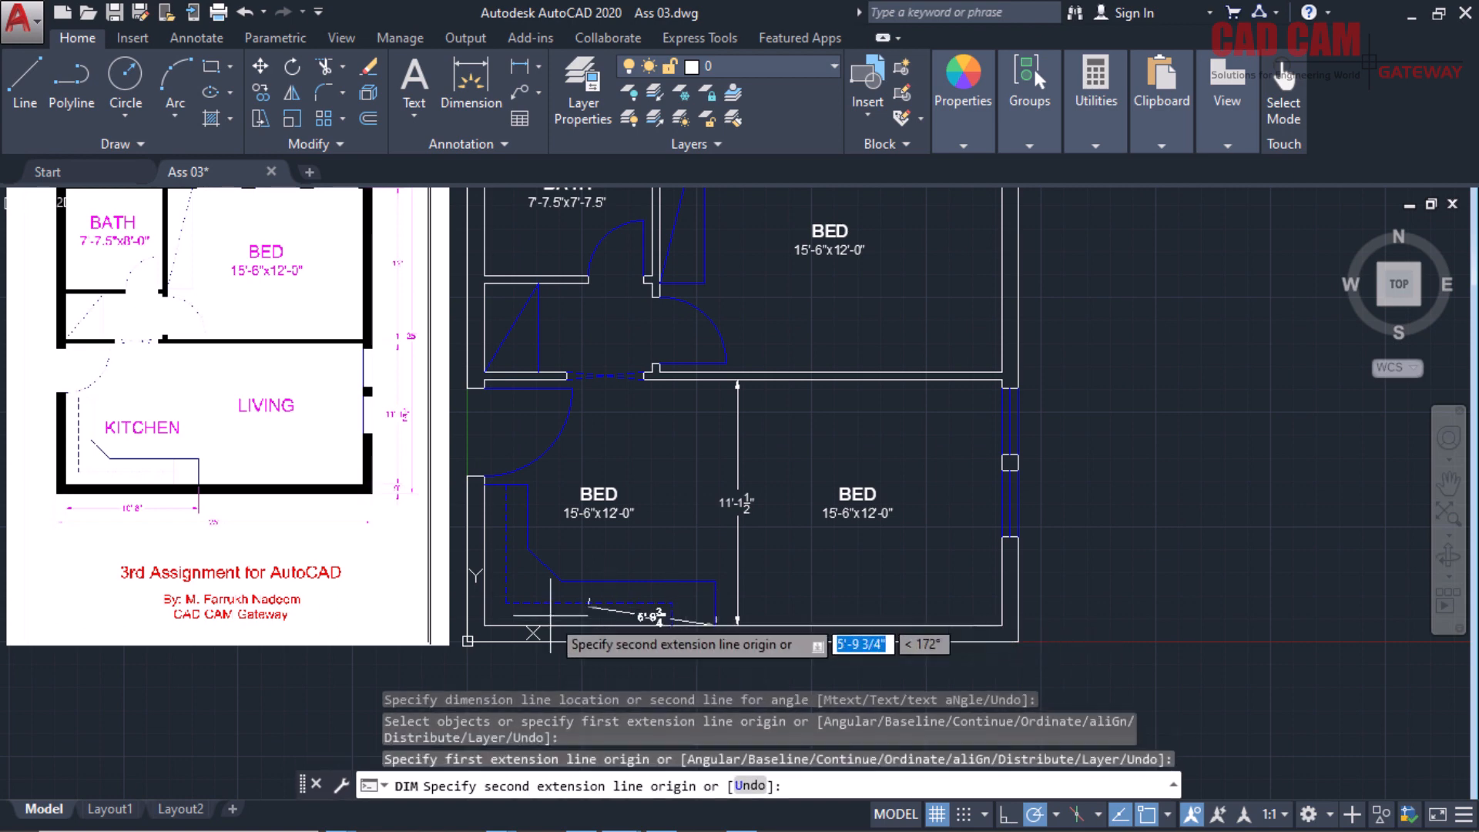
left_click(484, 625)
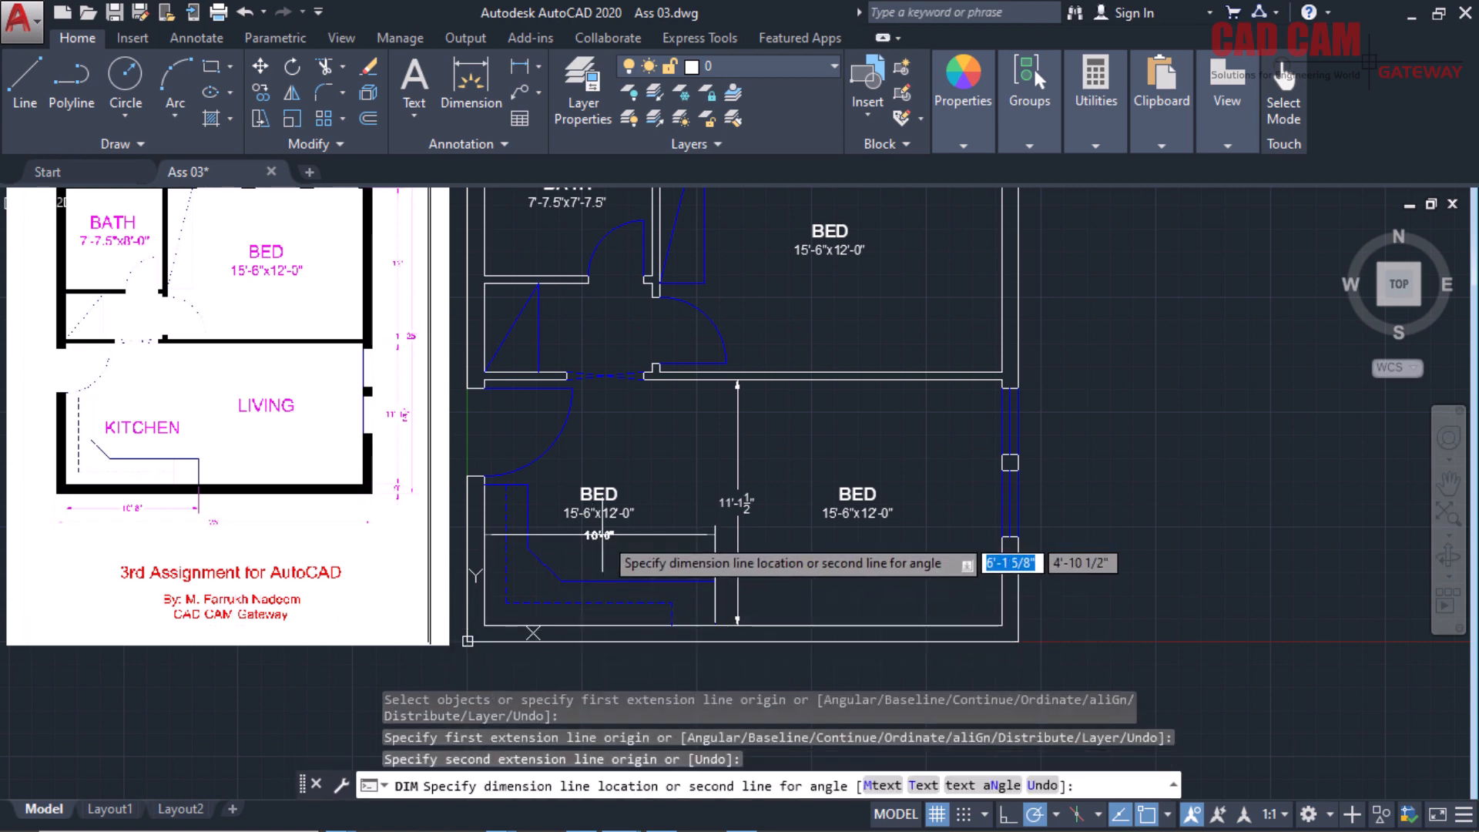
left_click(605, 554)
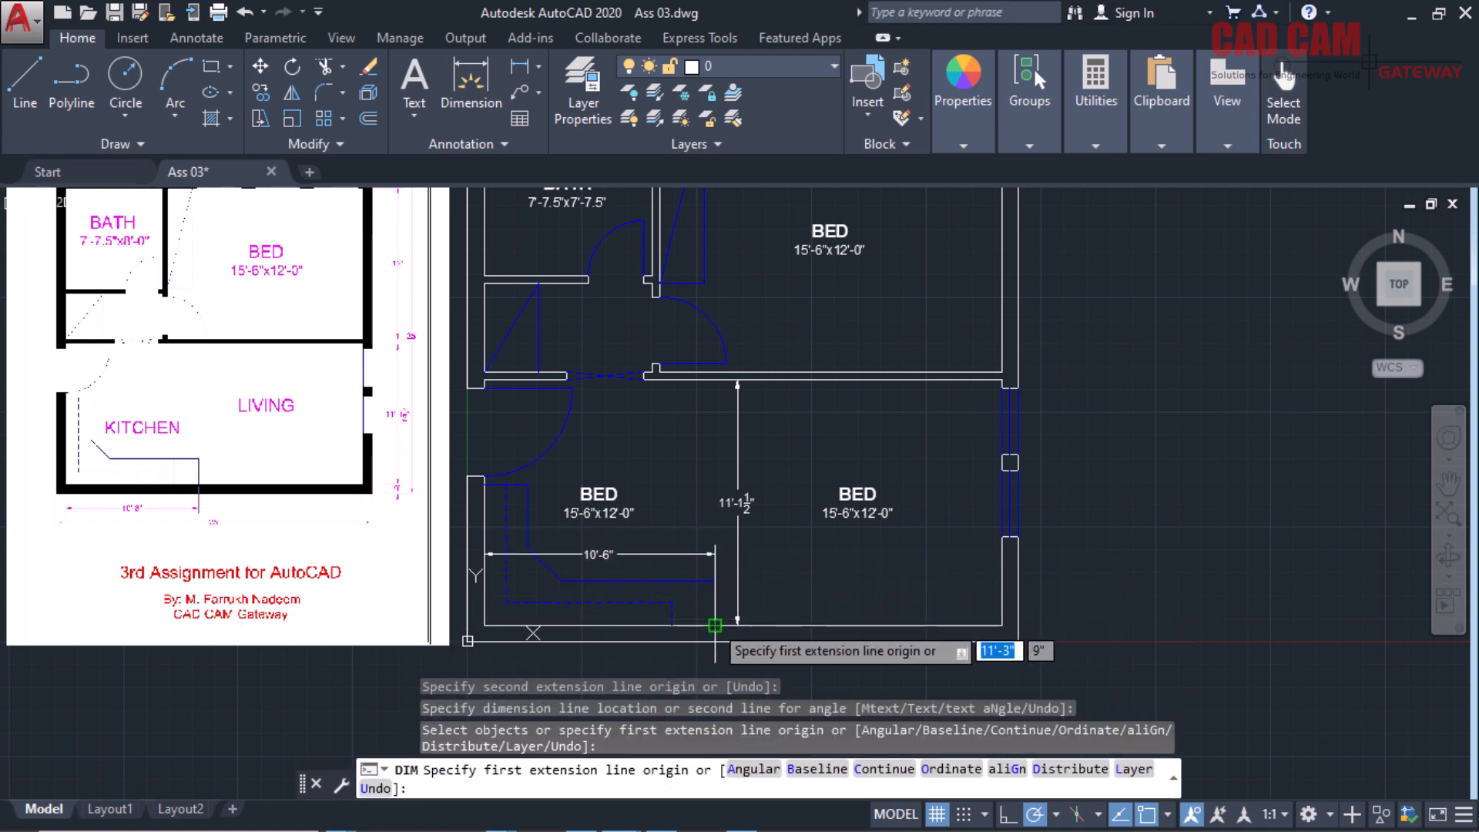
Dimension the living area's width from the counter's end to the right wall's inner corner and finish dimensioning.
left_click(715, 625)
left_click(1001, 625)
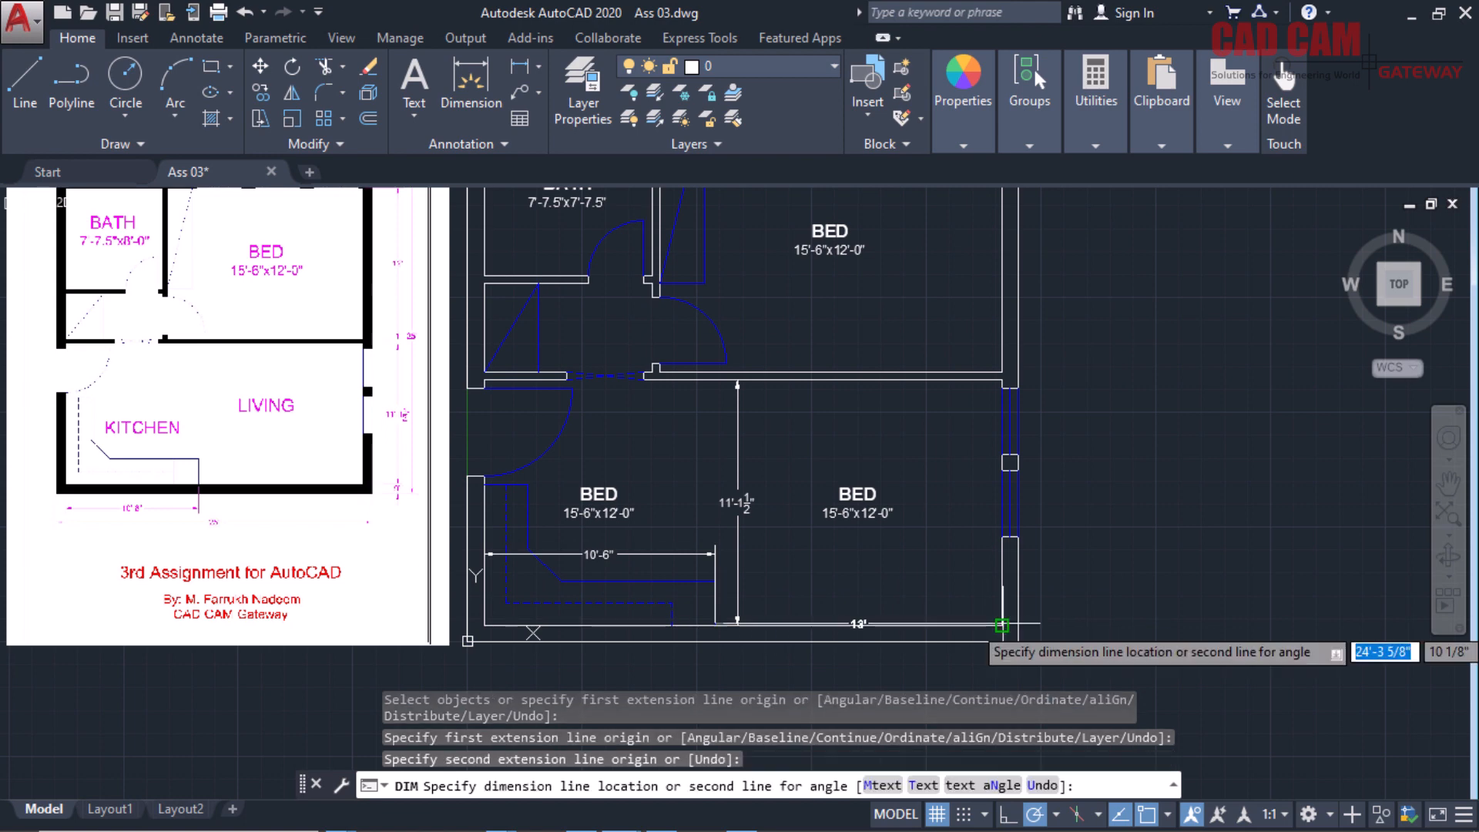
left_click(919, 560)
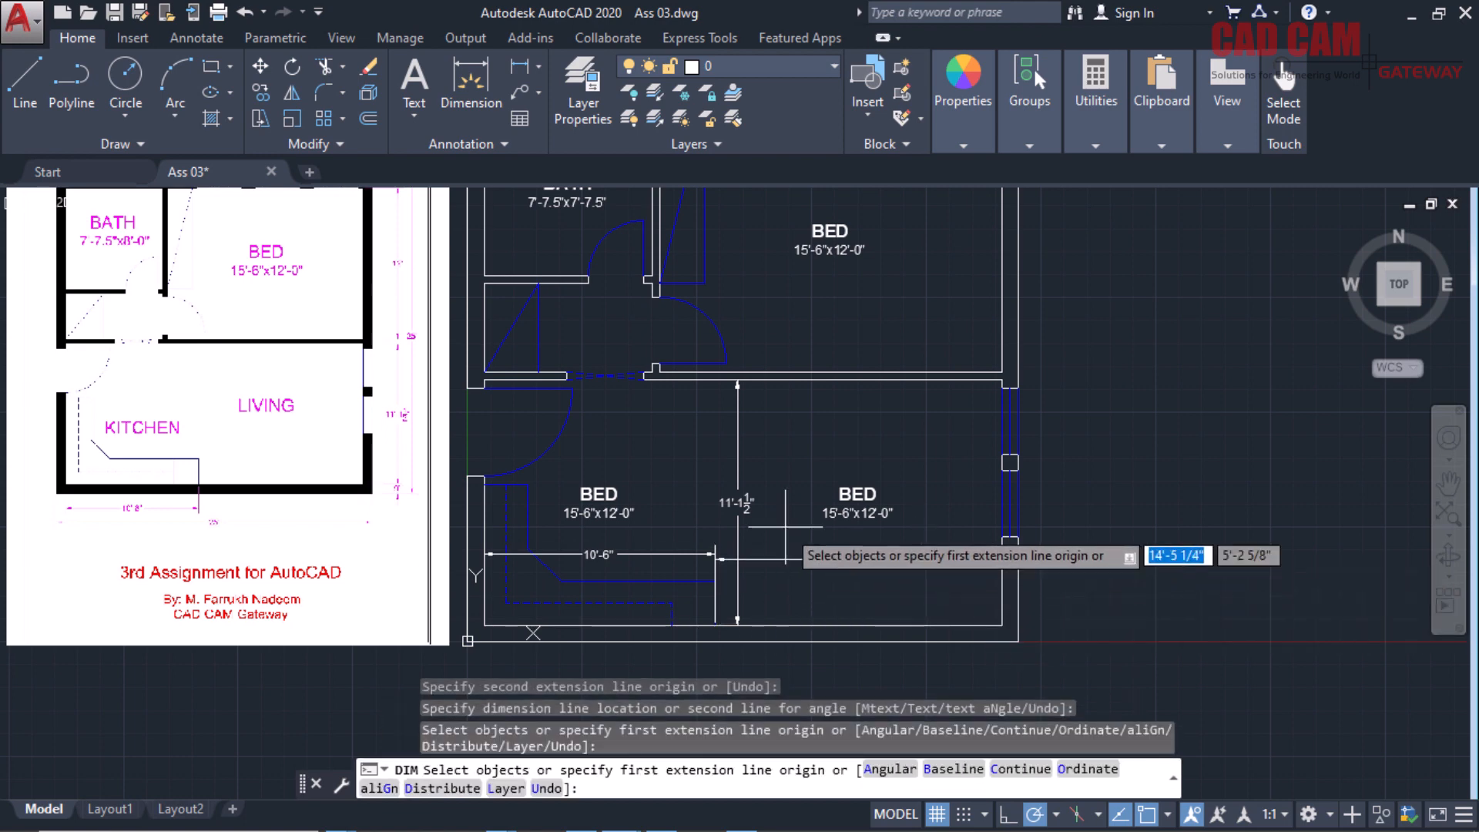
right_click(788, 529)
left_click(852, 108)
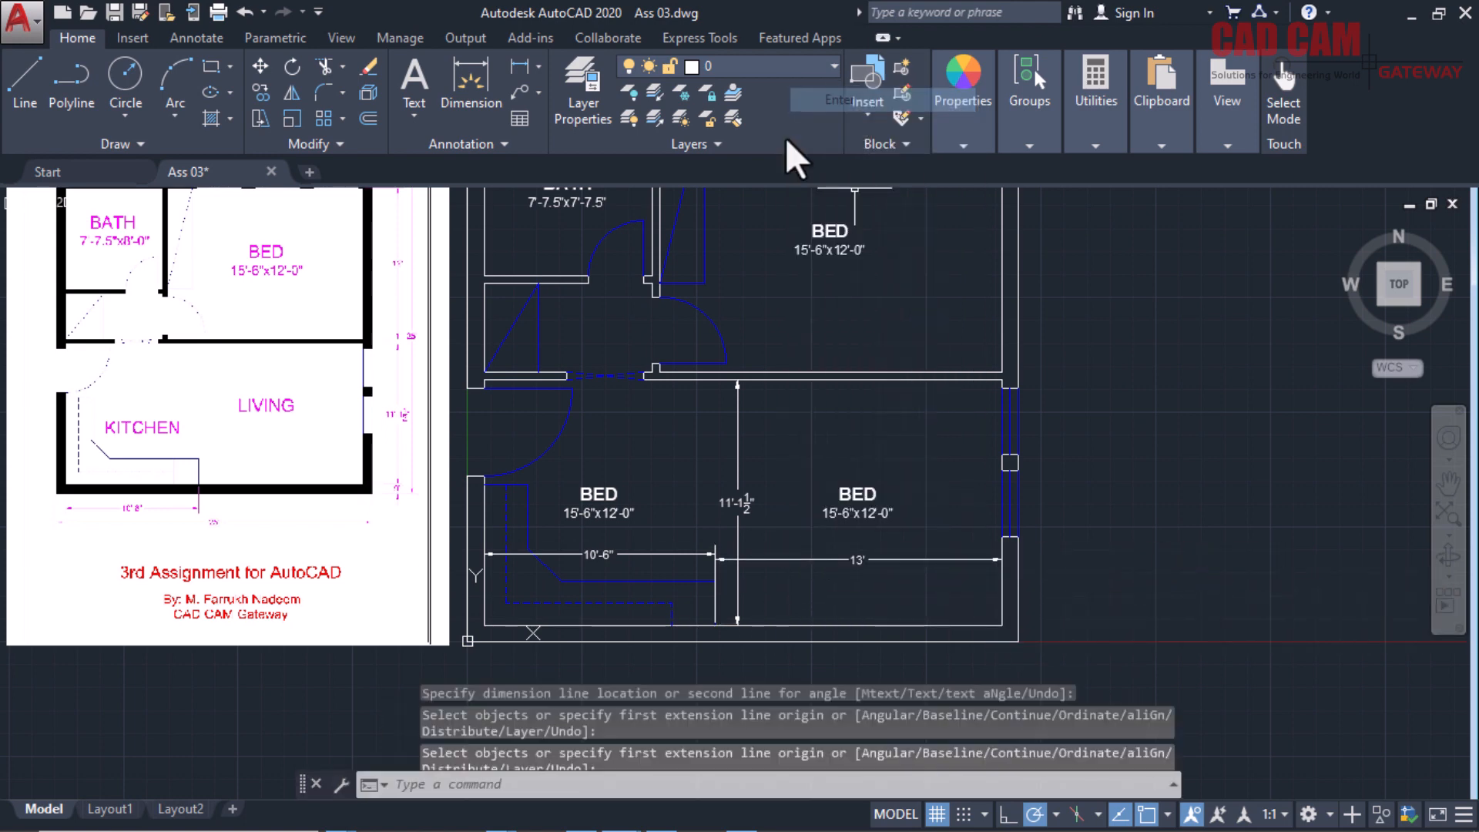
Change the title of the BED label beside the kitchen counter to KITCHEN.
type("z")
key("Return")
left_click(459, 341)
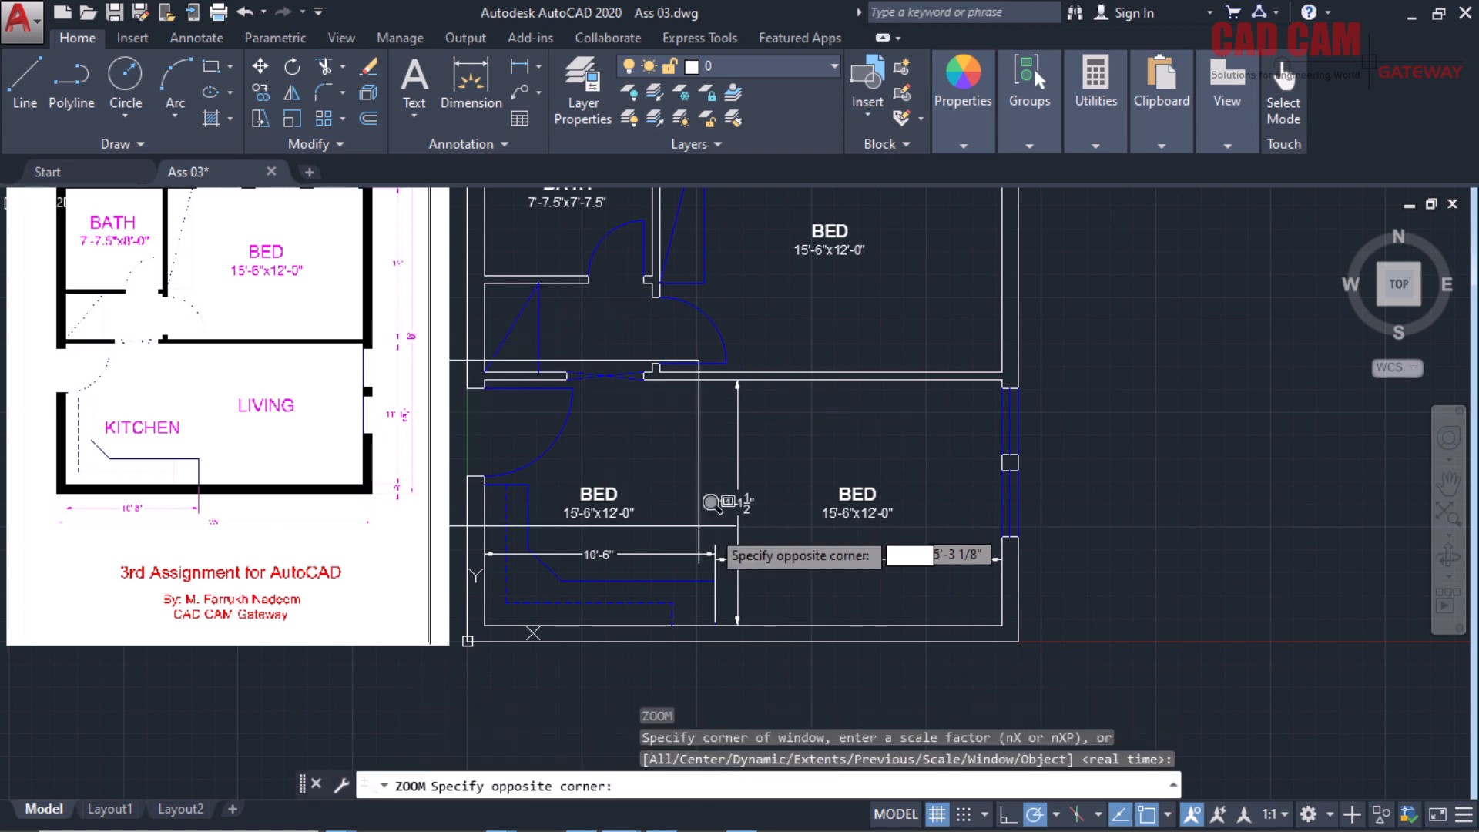
left_click(1051, 653)
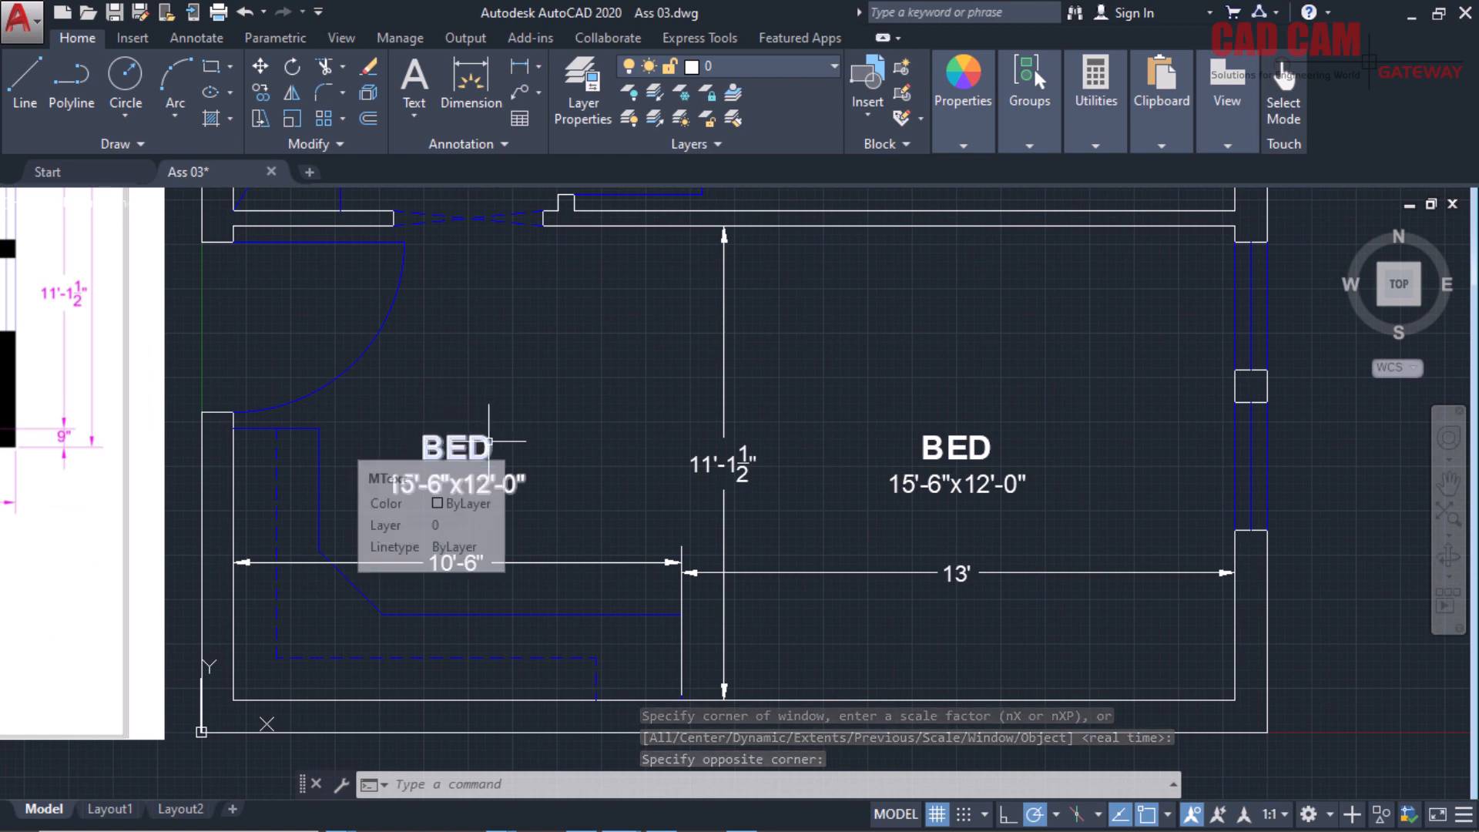
type("ed")
key("Return")
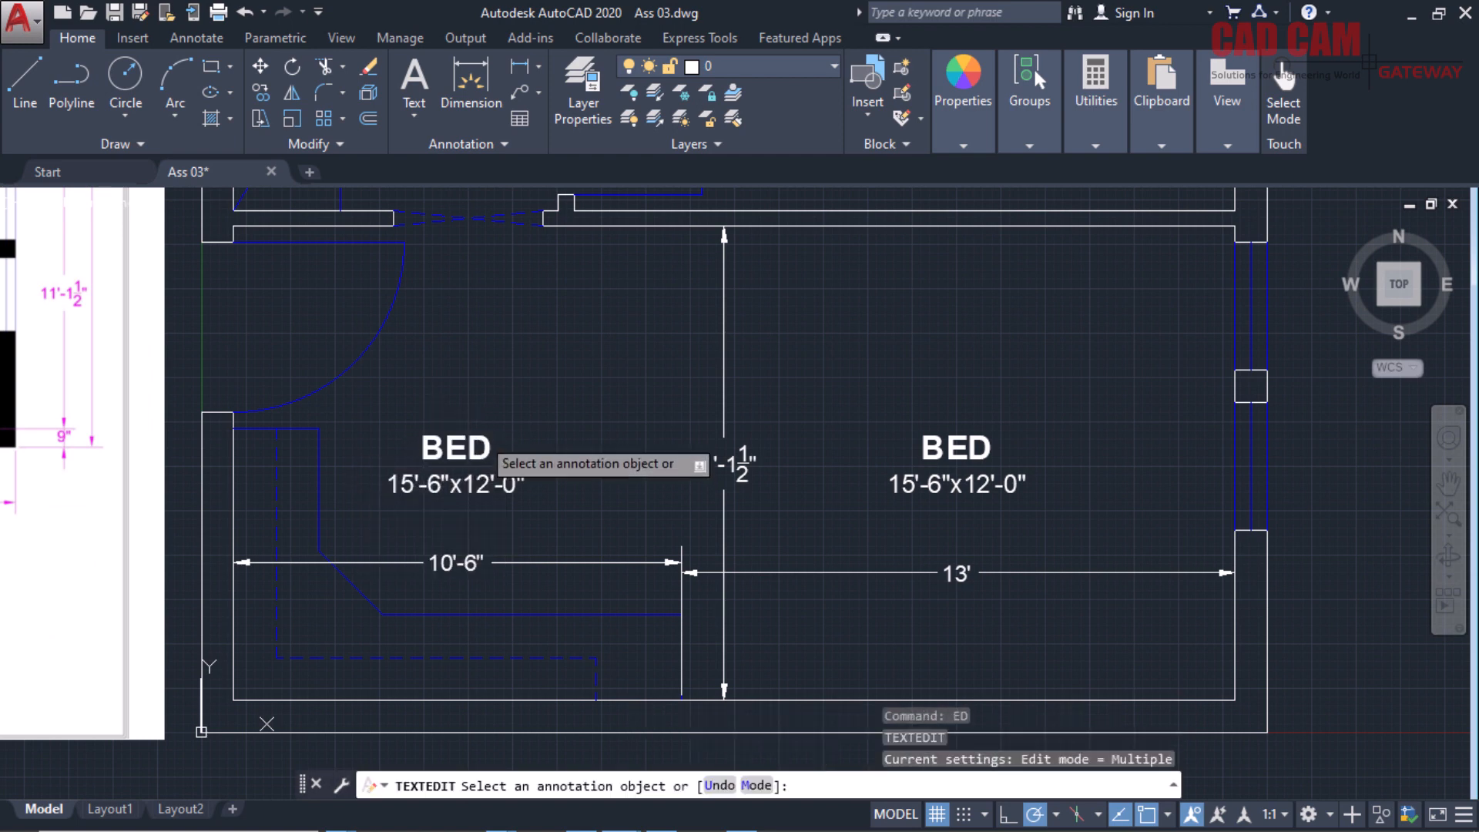
left_click(421, 449)
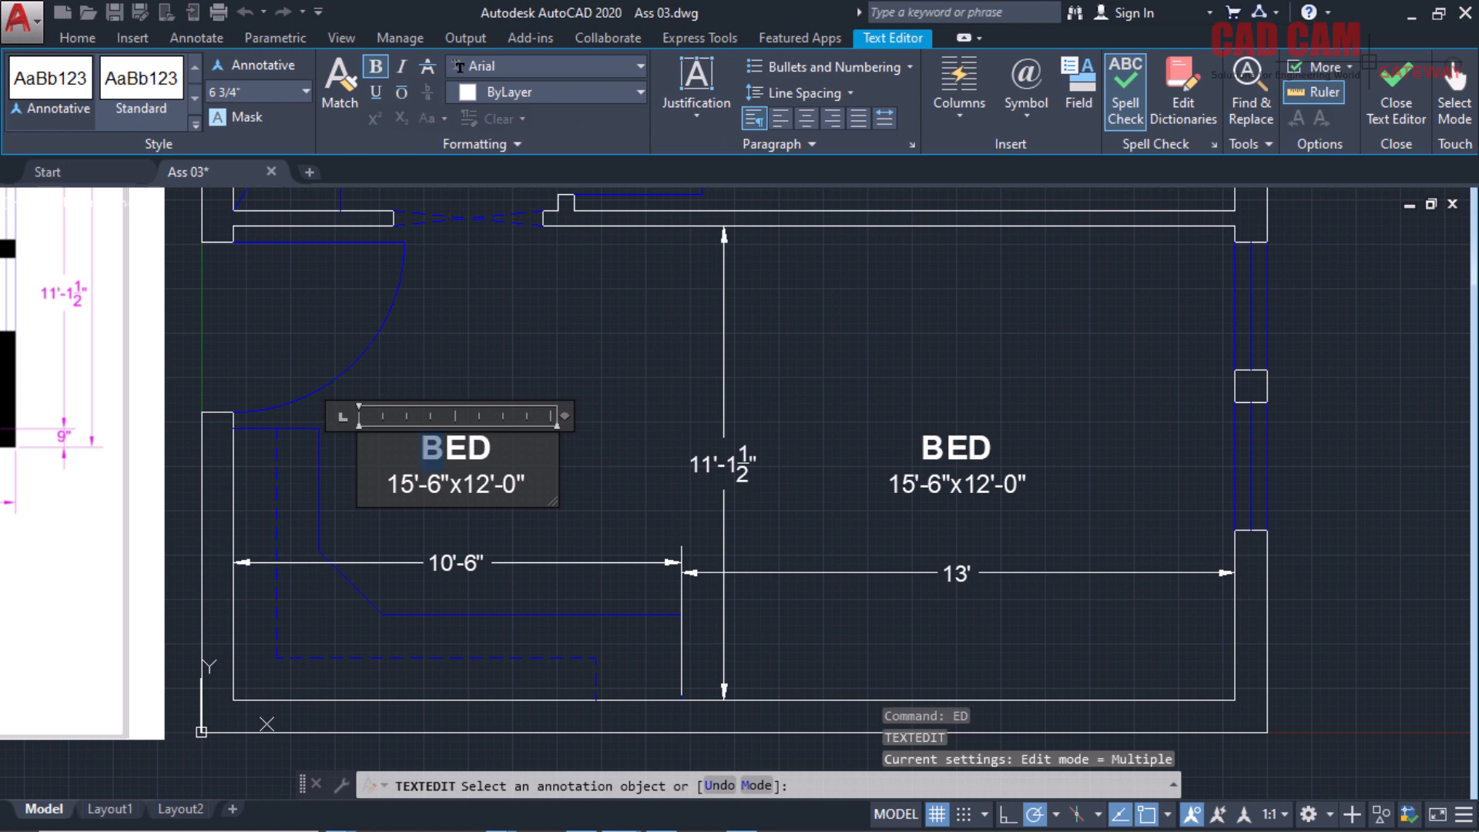
key("shift+Right")
key("shift+Right")
type("K")
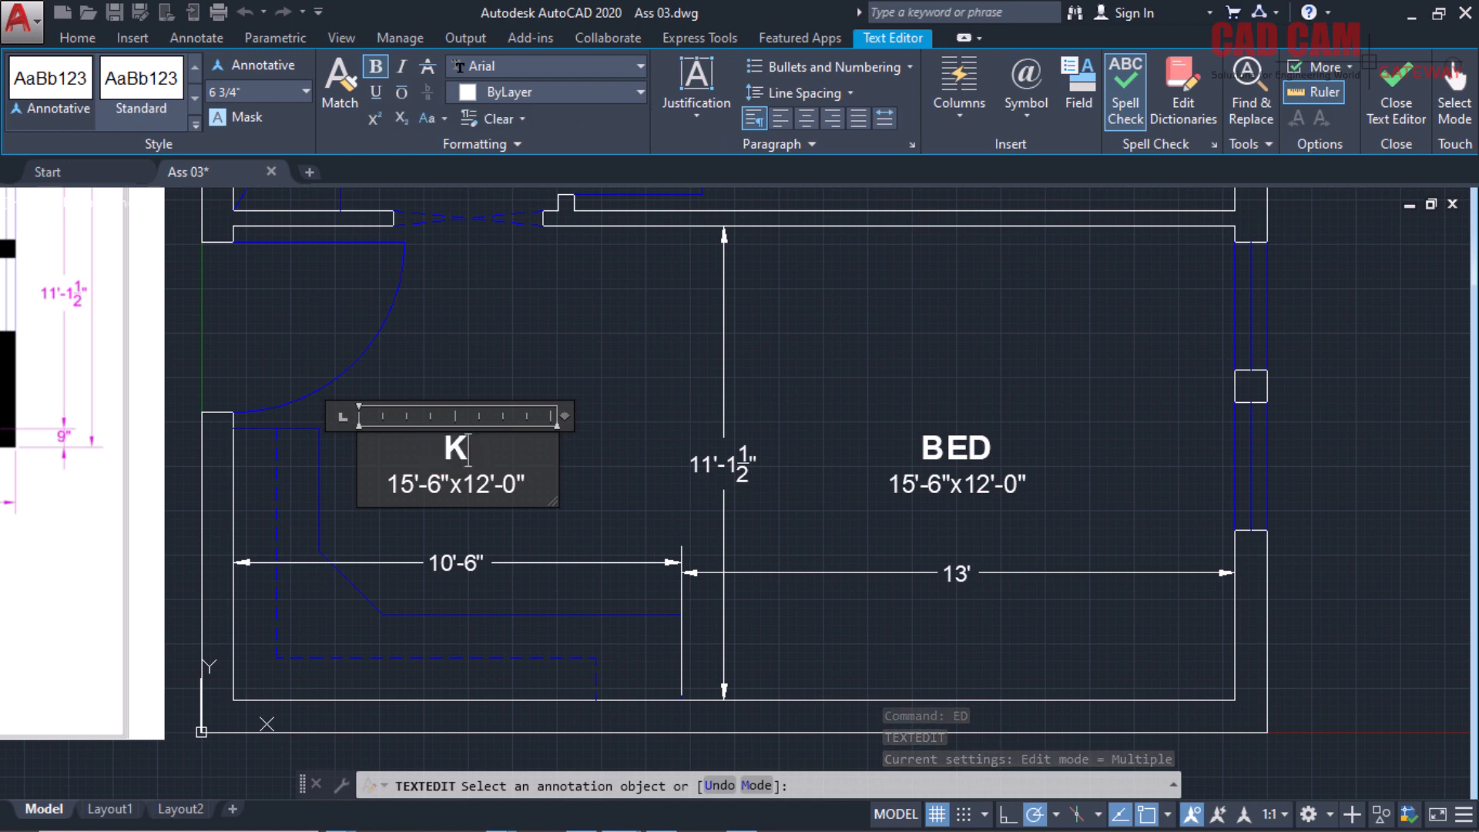
type("ITCHEN")
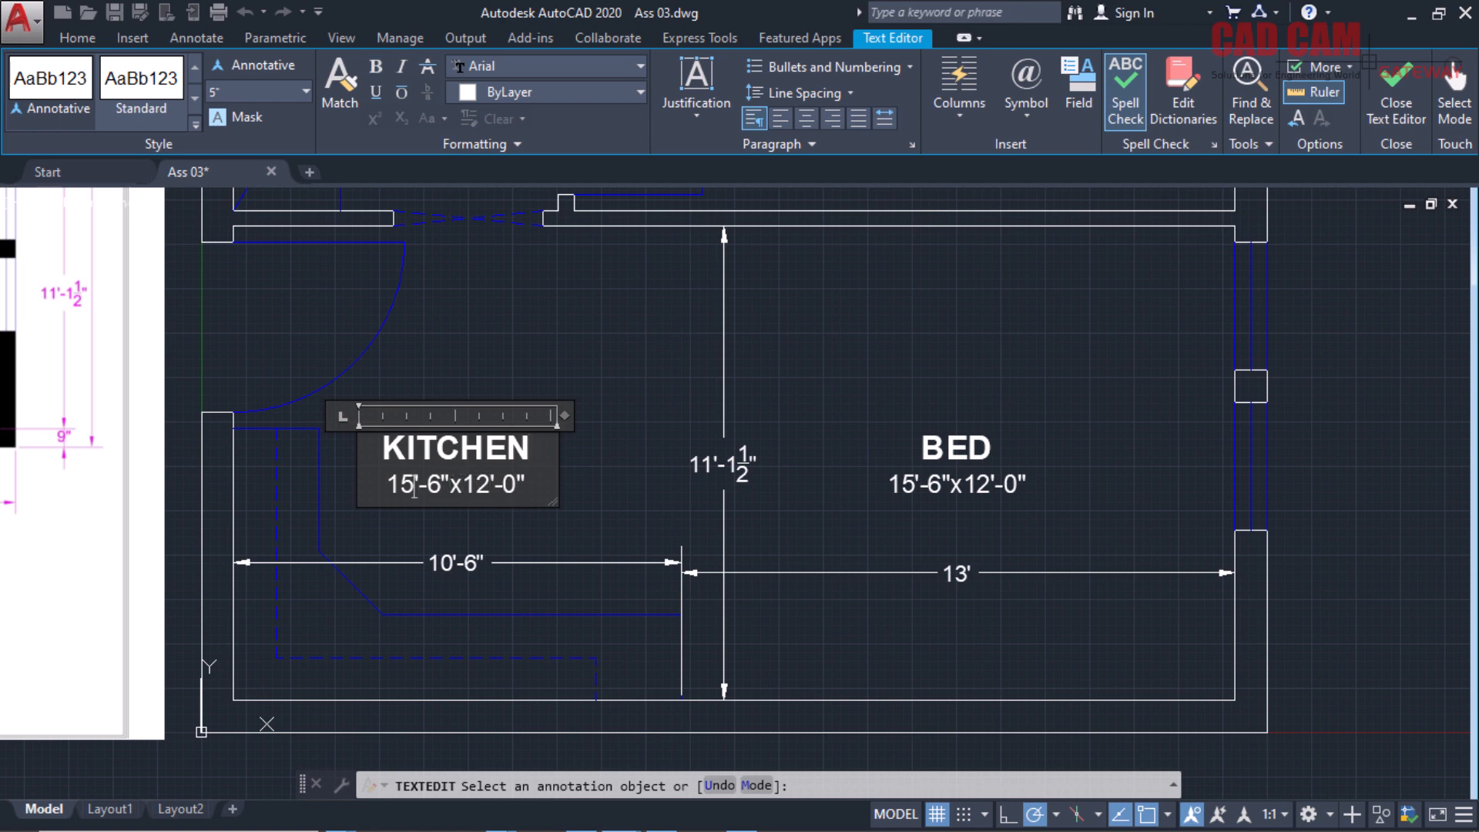
Set the KITCHEN label's size text to 10'-6"x11'-1.5" and close the text editor.
key("shift+Left")
type("1'-")
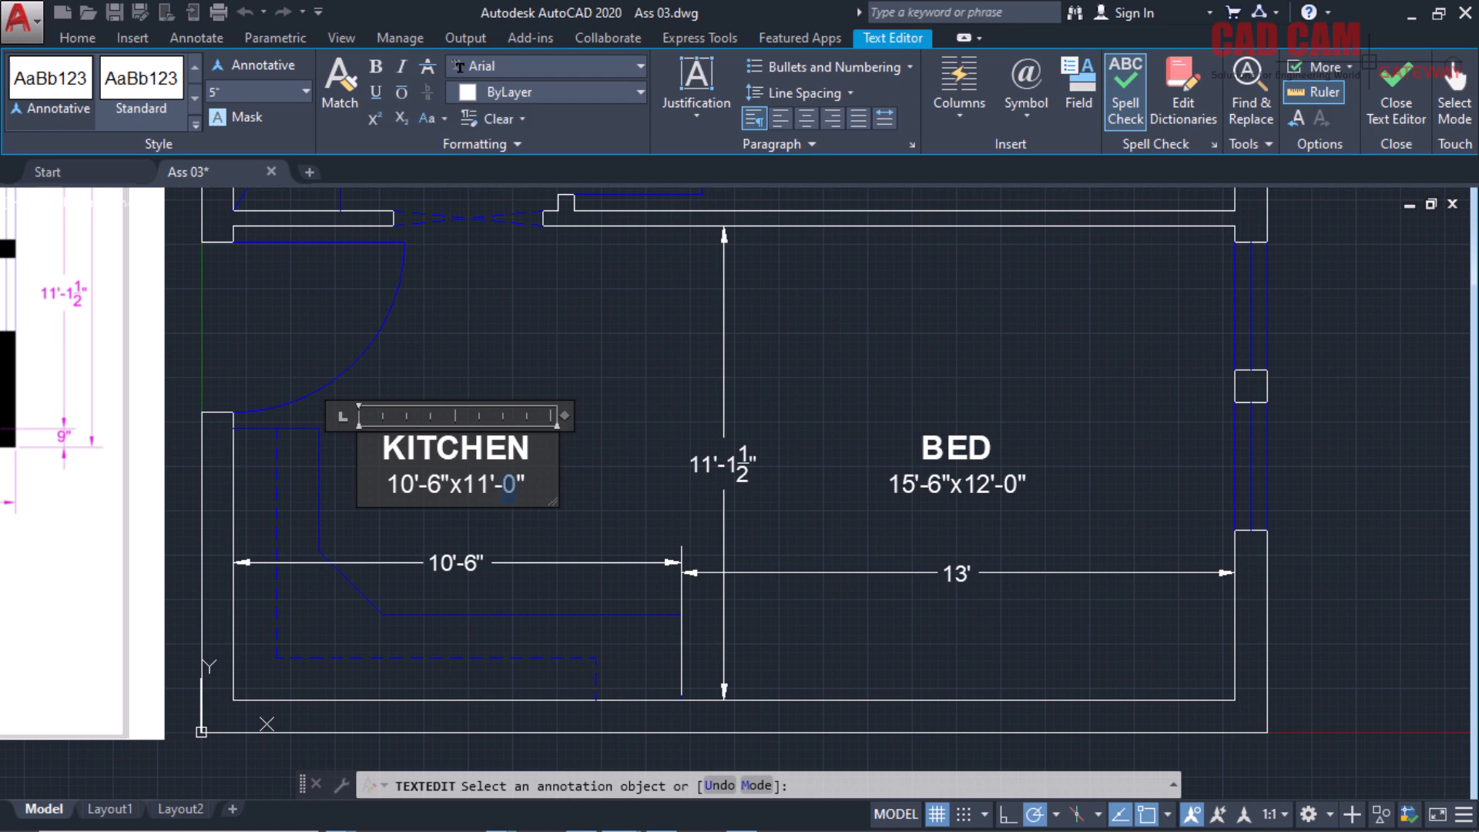
type("1.5")
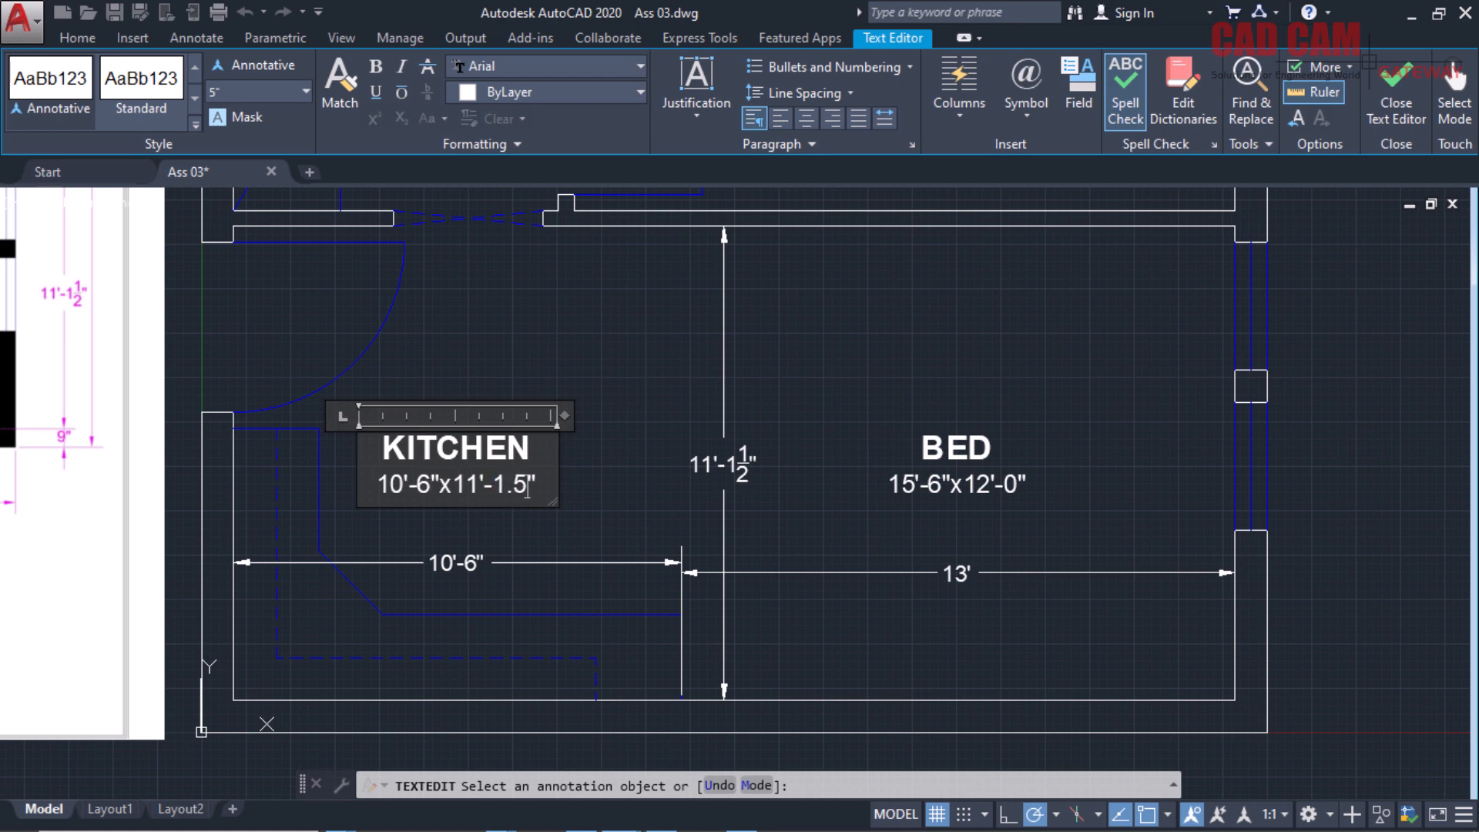
left_click(944, 465)
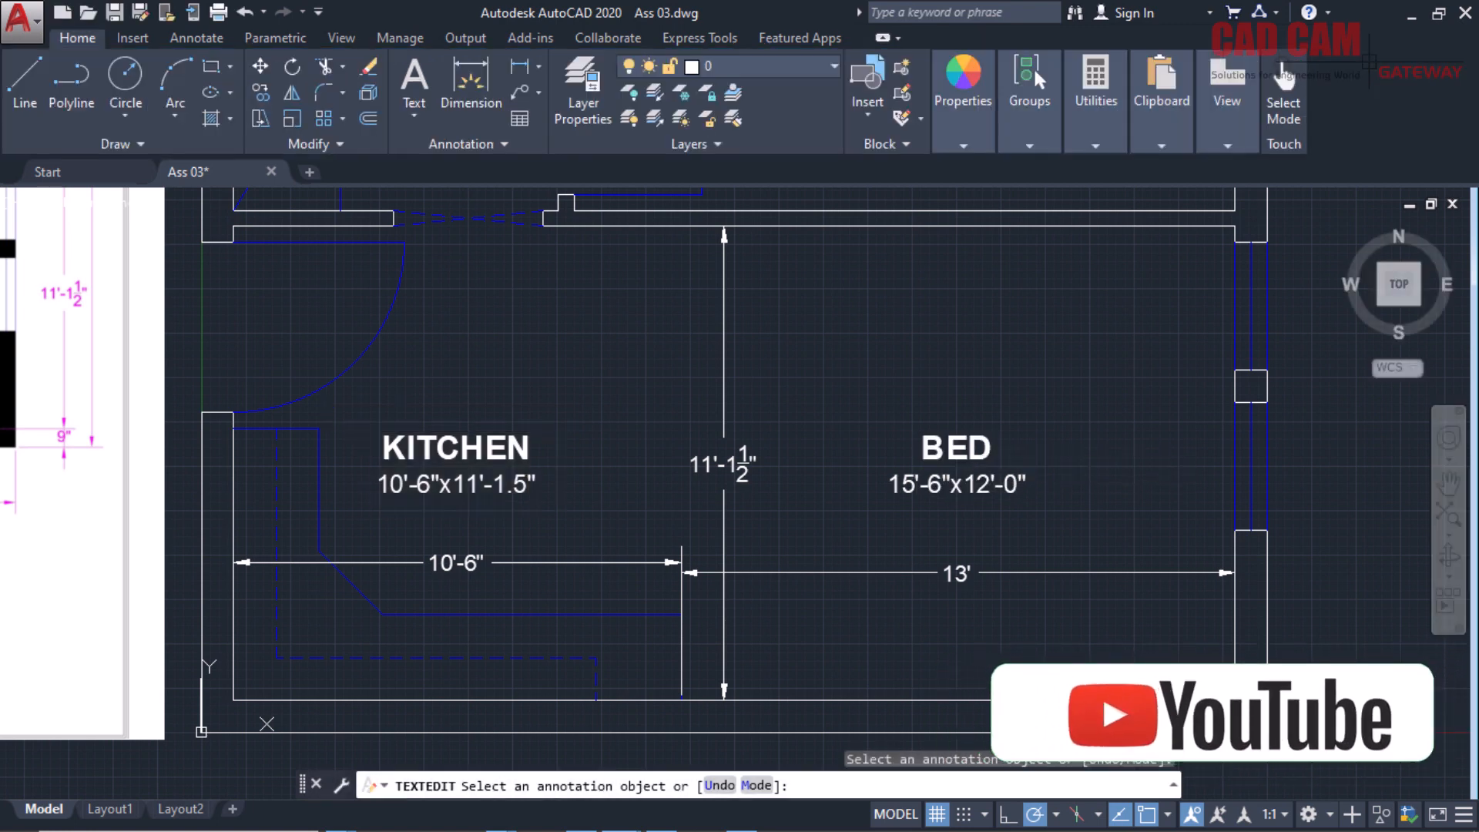
Change the title of the remaining BED label in the lower room to LIVING.
left_click(996, 471)
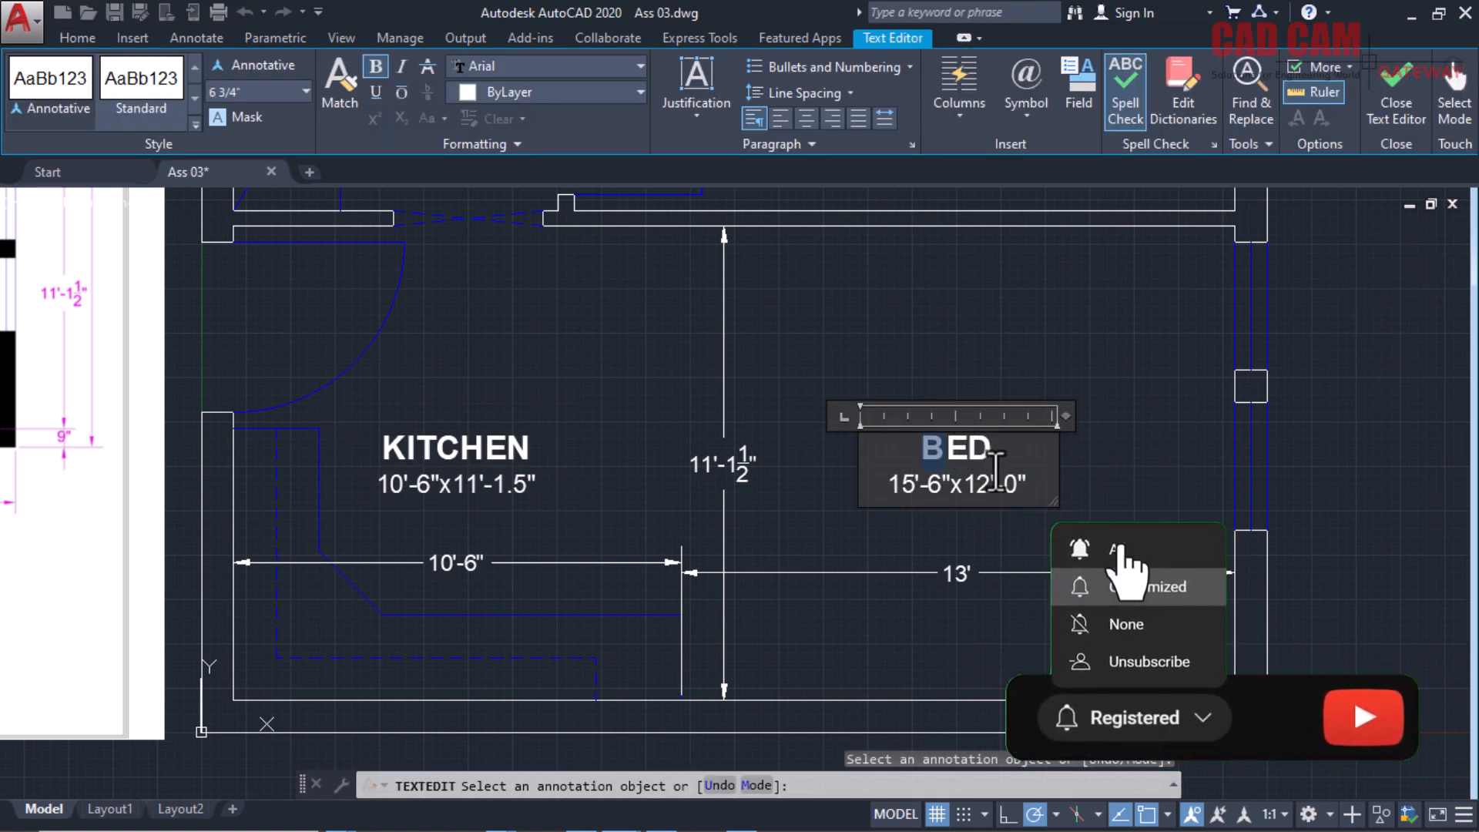
type("LI")
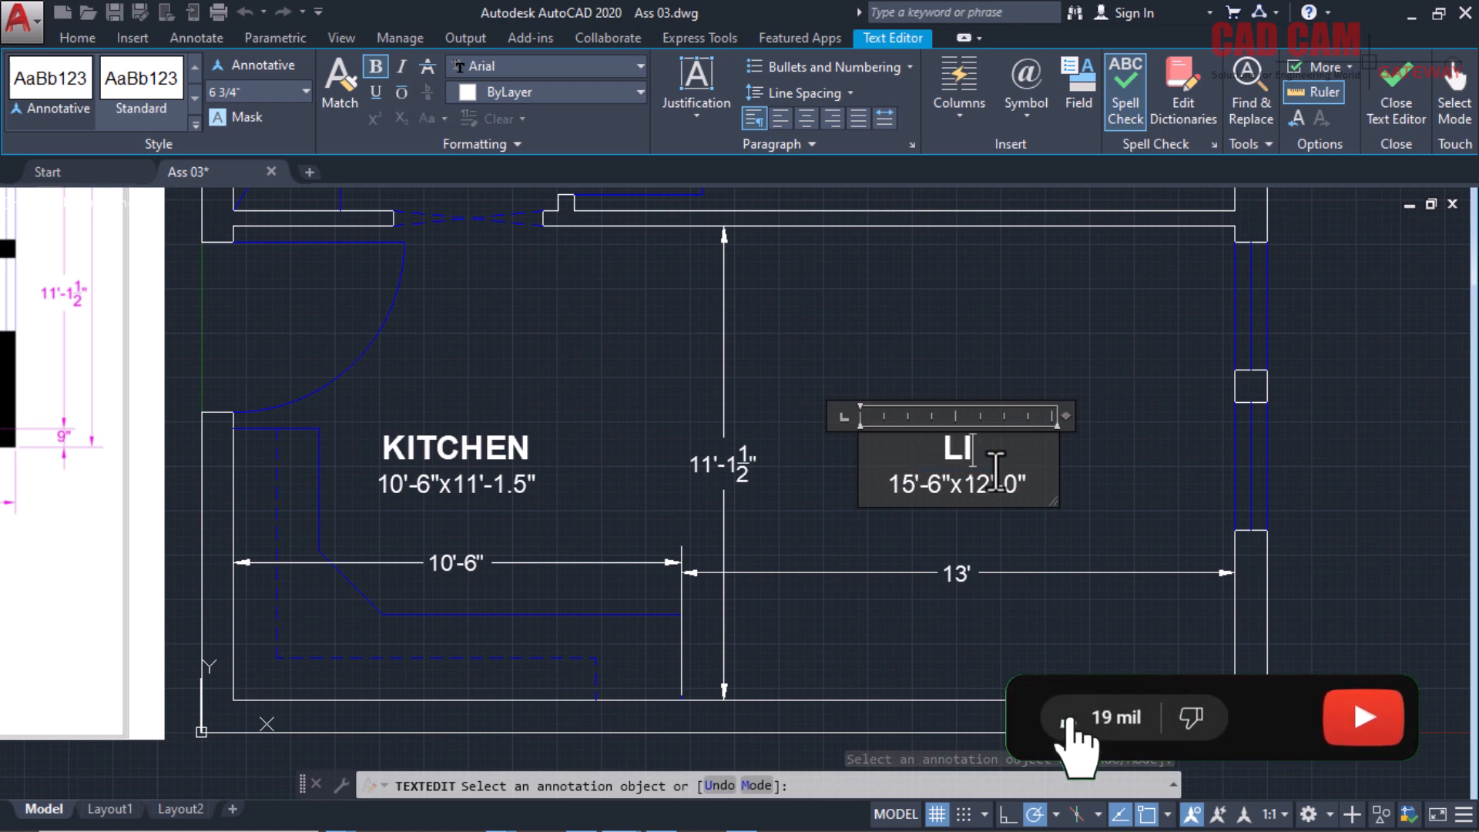
type("N")
key("BackSpace")
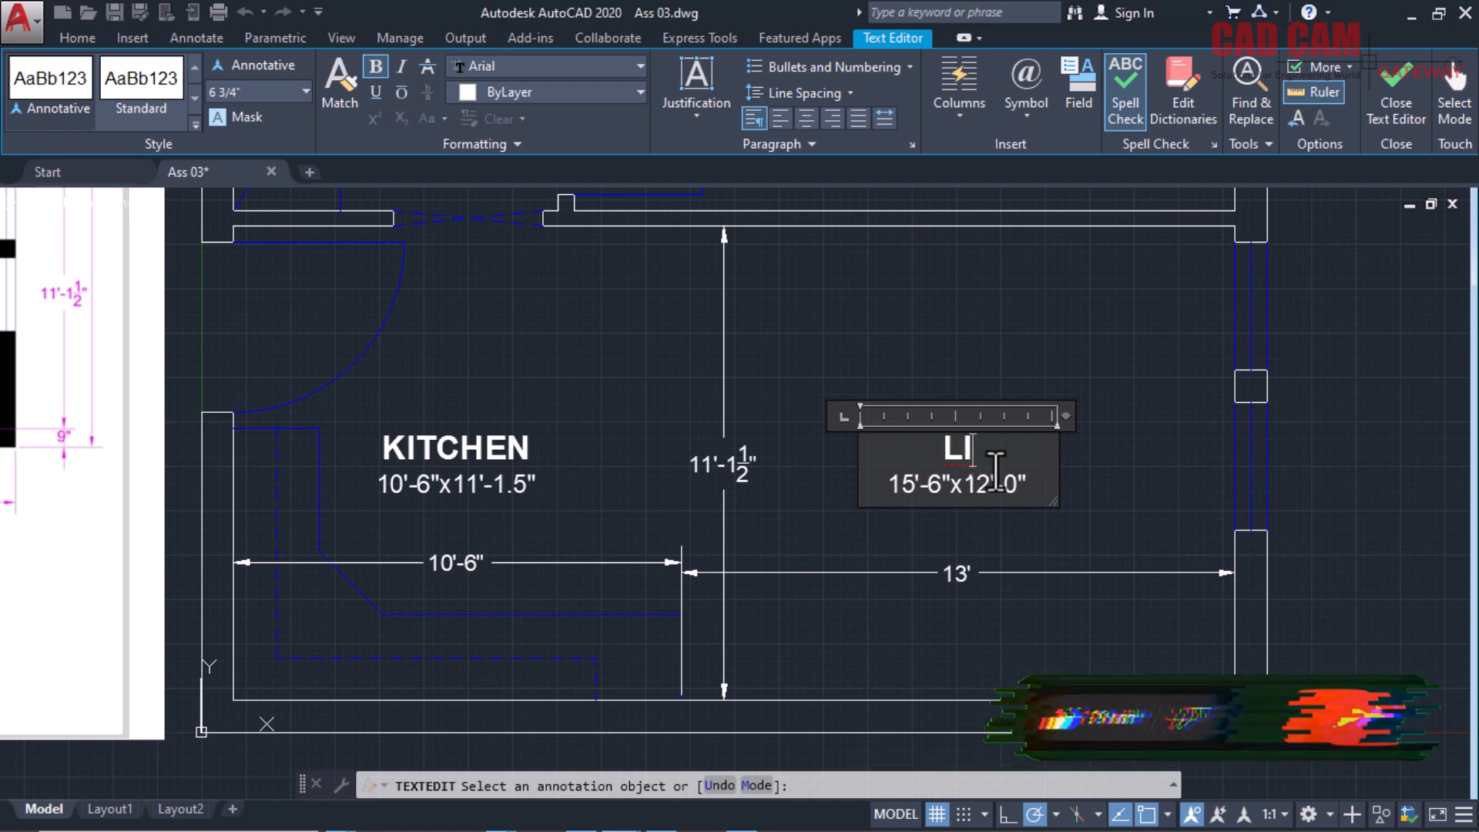
type("VING")
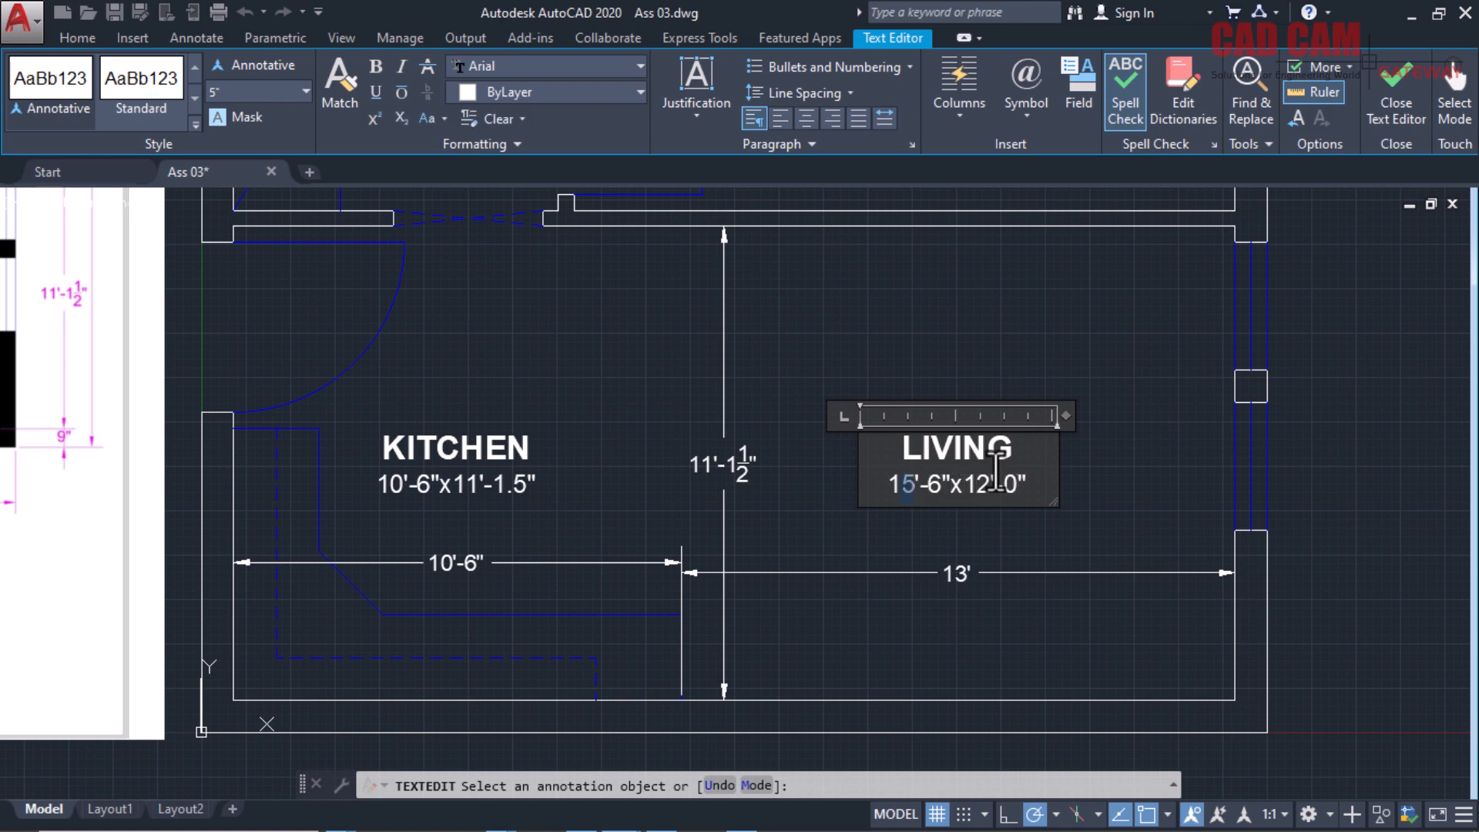
Set the LIVING label's size text to 13'-0"x11'-1.5" and finish text editing.
type("3")
type("11")
key("shift+Right")
type("1.5")
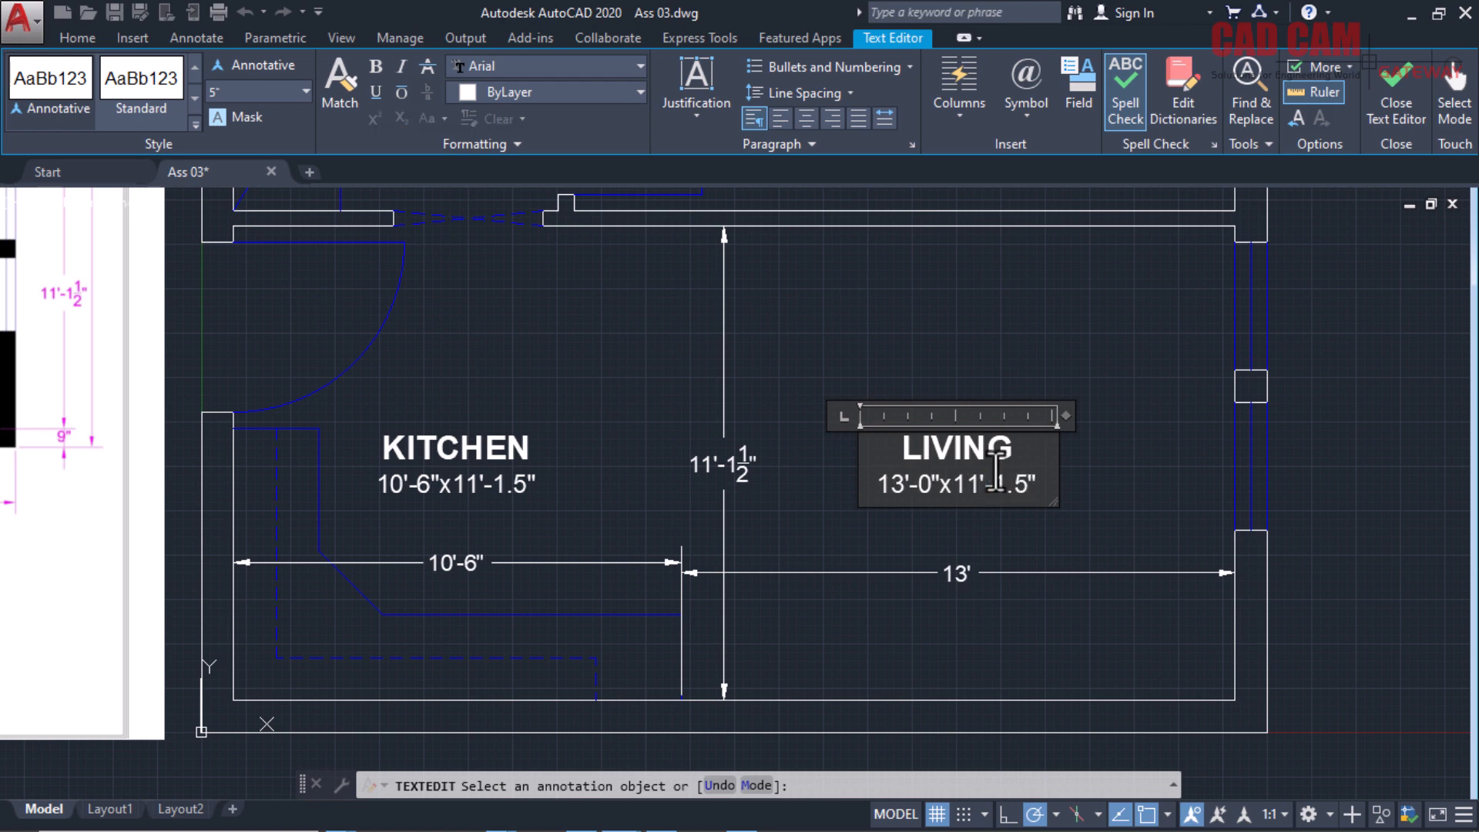
left_click(1132, 493)
scroll(842, 486, "down", 7)
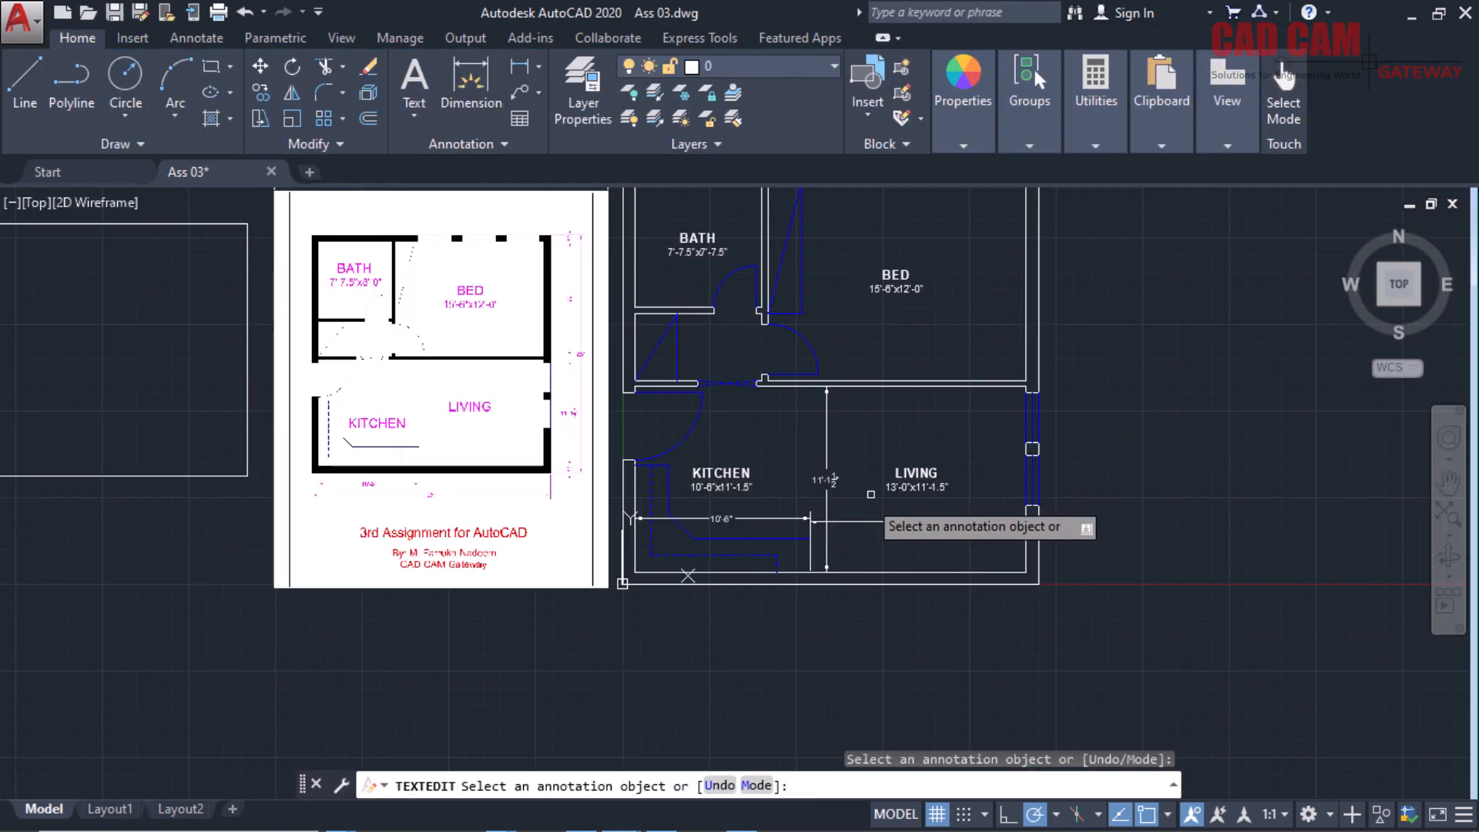
scroll(860, 312, "up", 2)
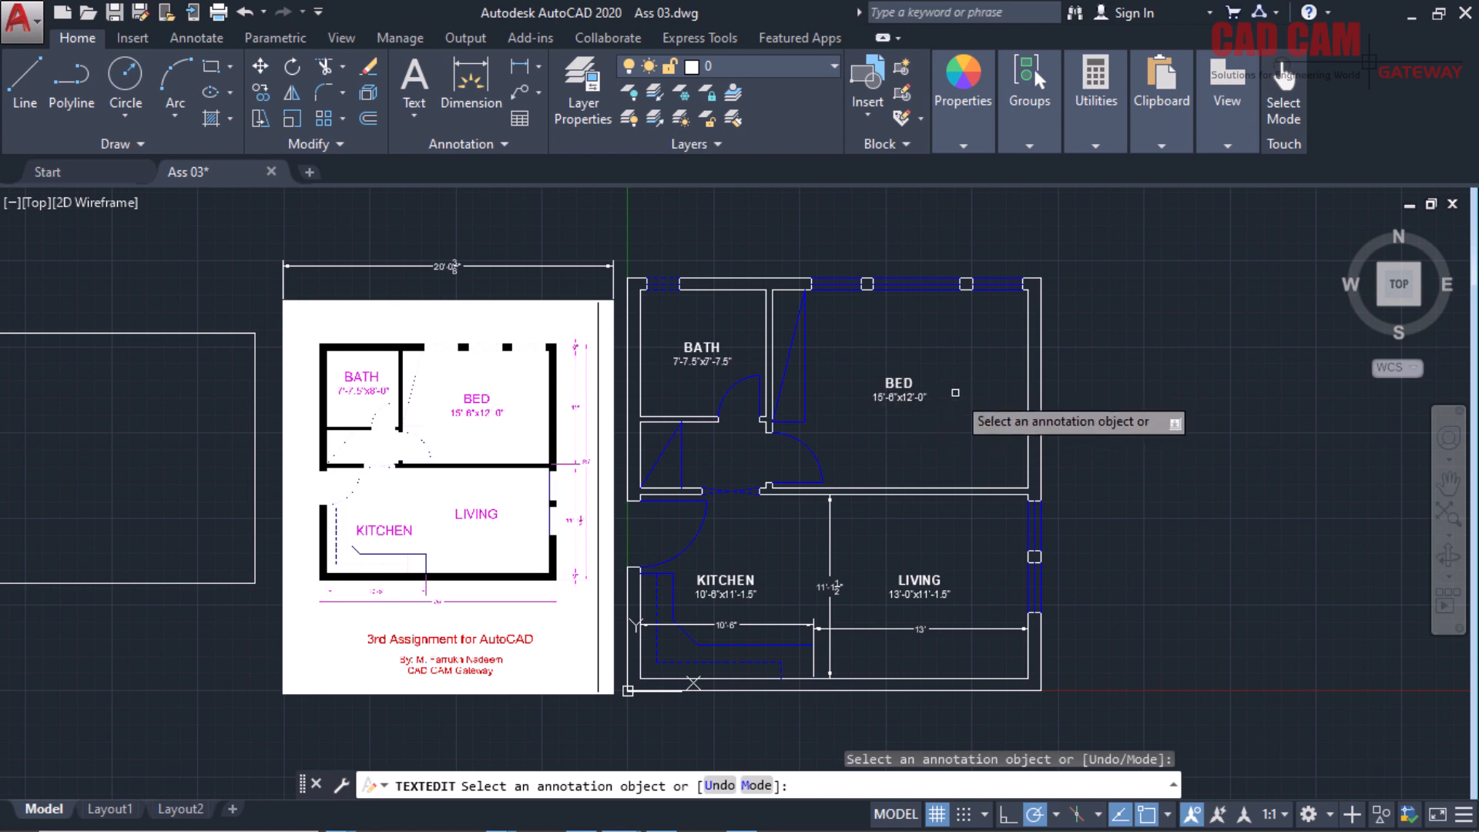
right_click(959, 394)
left_click(978, 410)
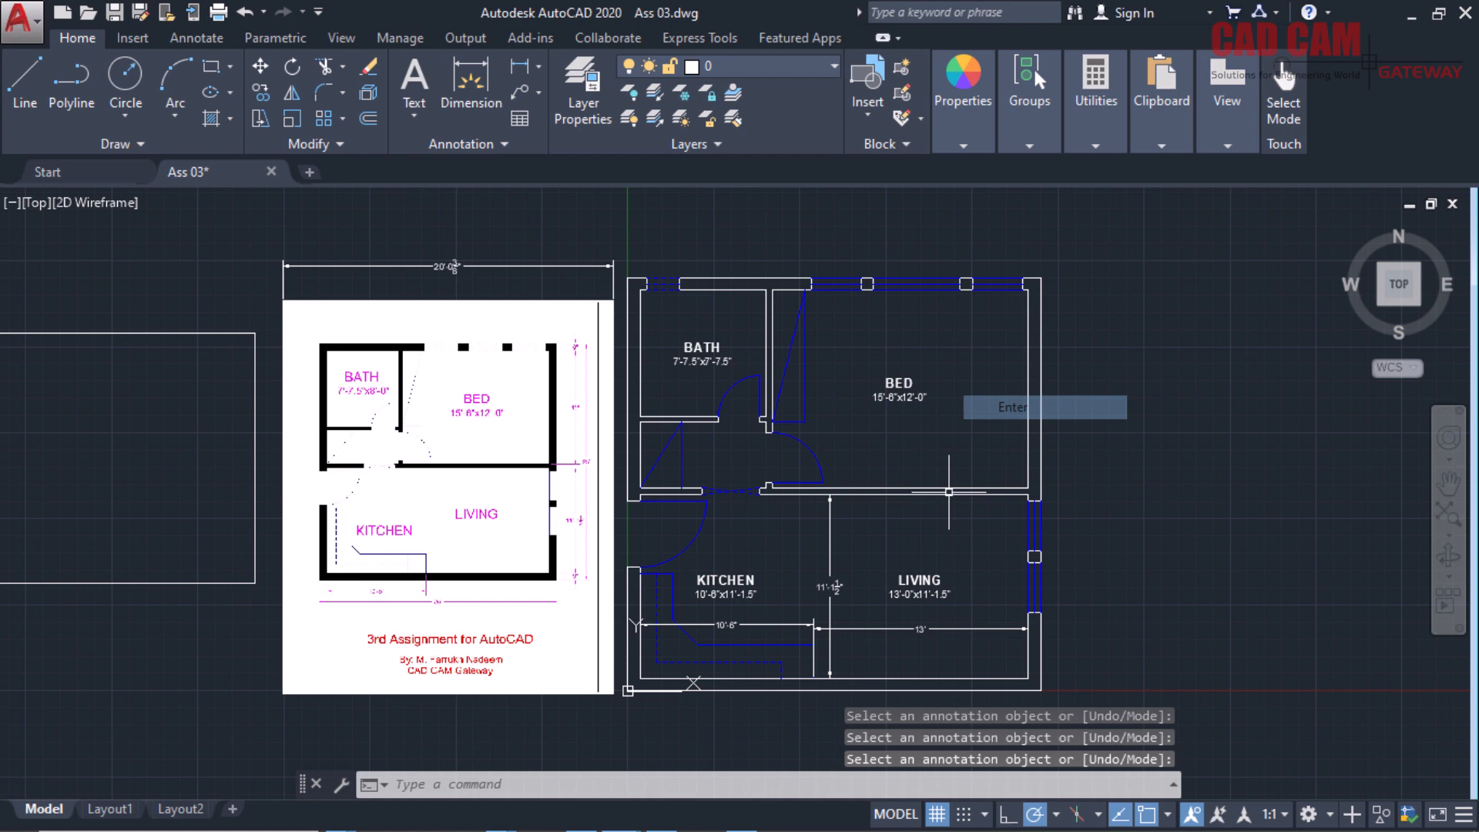
Delete the three dimensions inside the kitchen and living area.
left_click(857, 640)
left_click(812, 627)
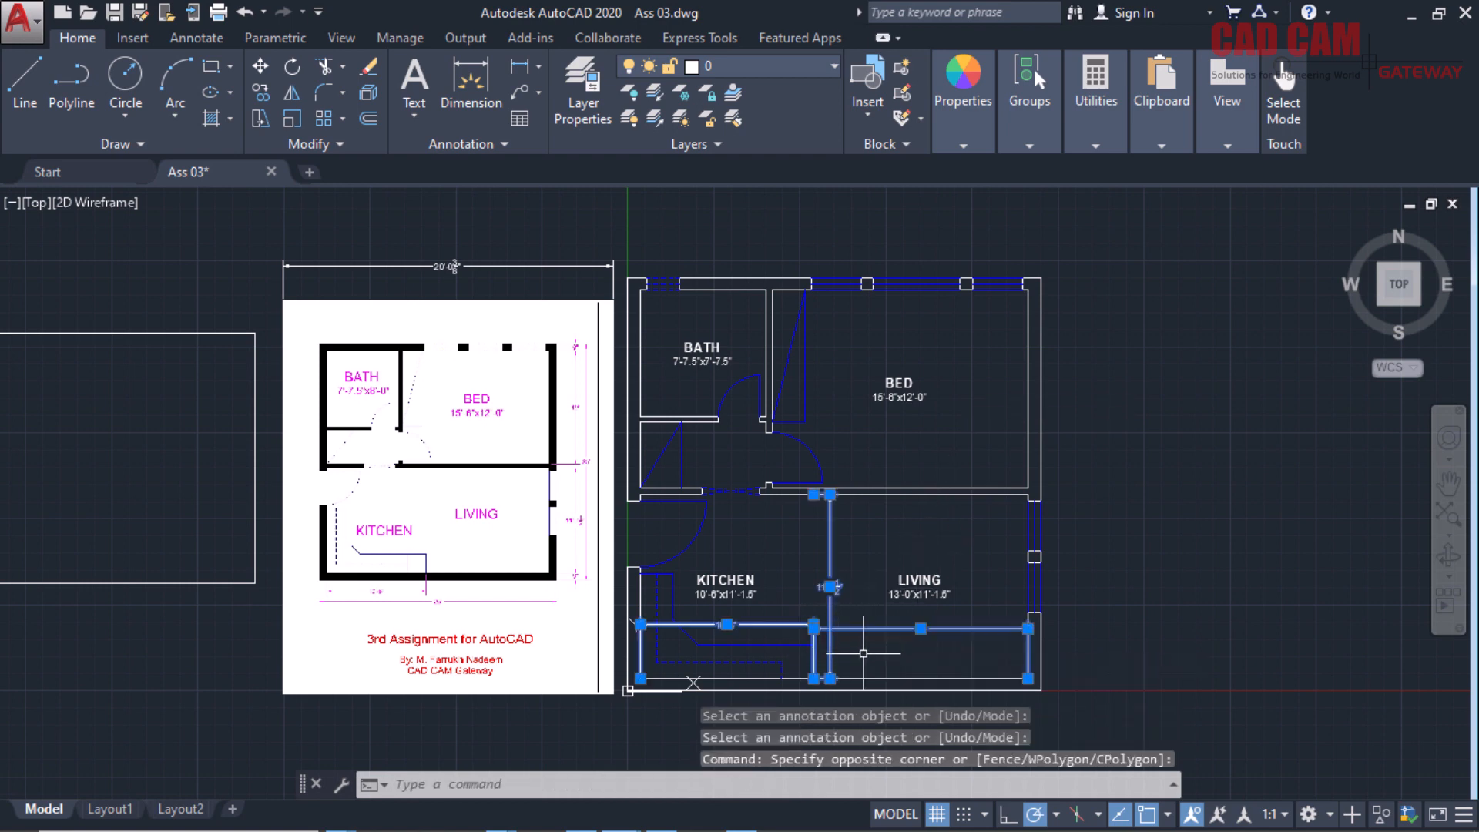
key("Delete")
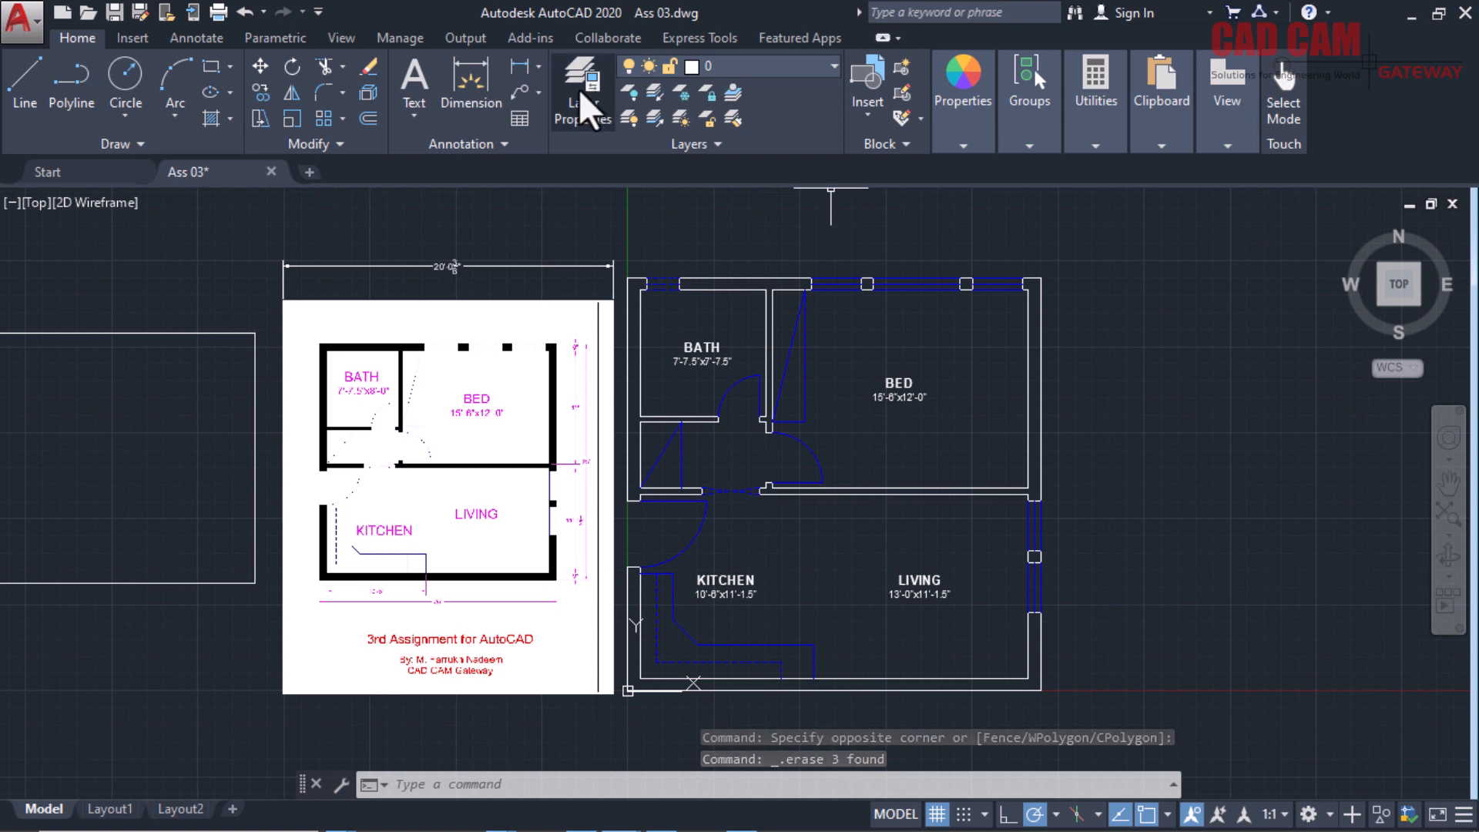
Create a new layer named DIM and set its colour to magenta.
left_click(588, 115)
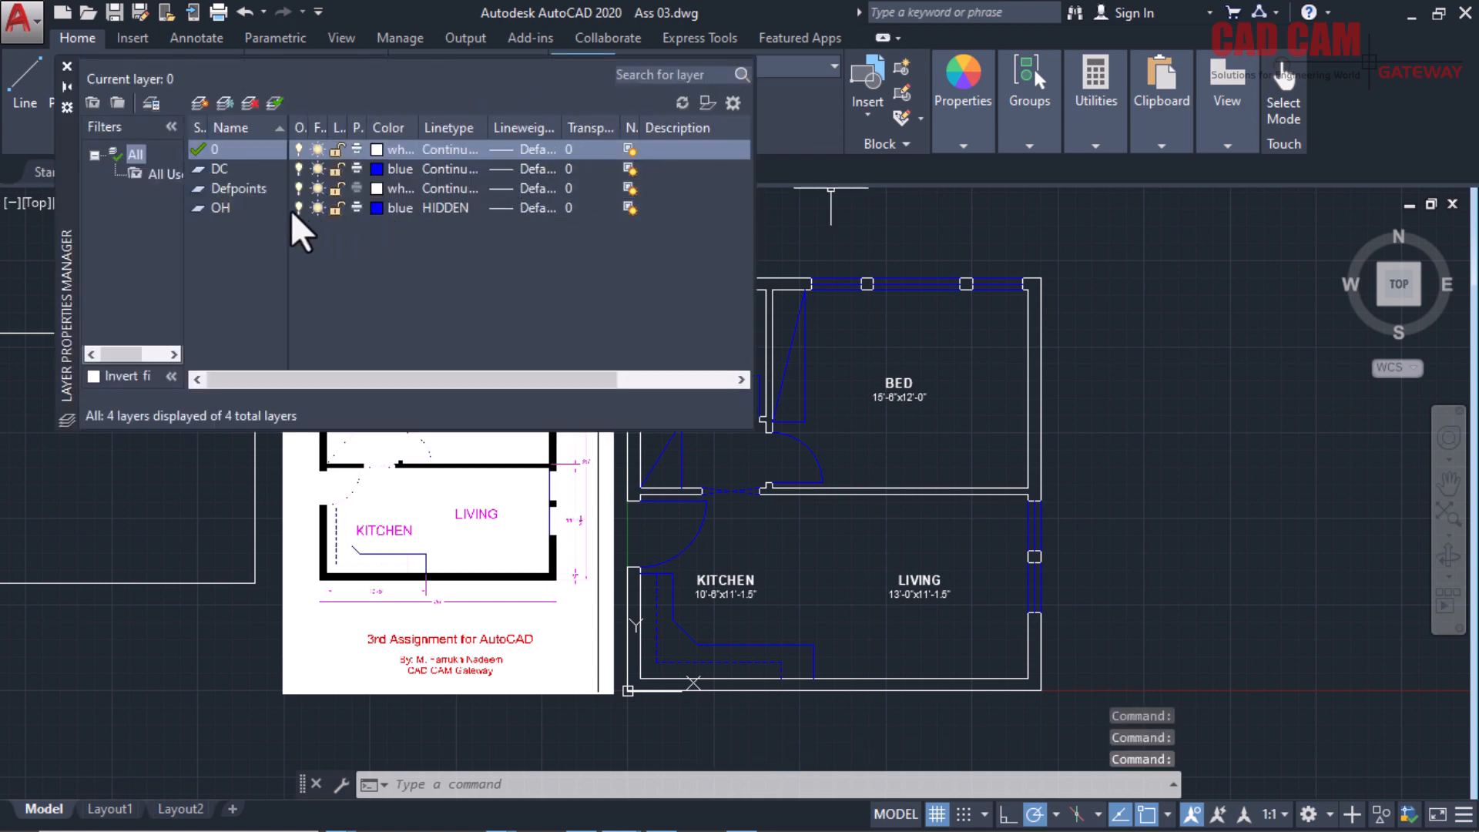
left_click(200, 104)
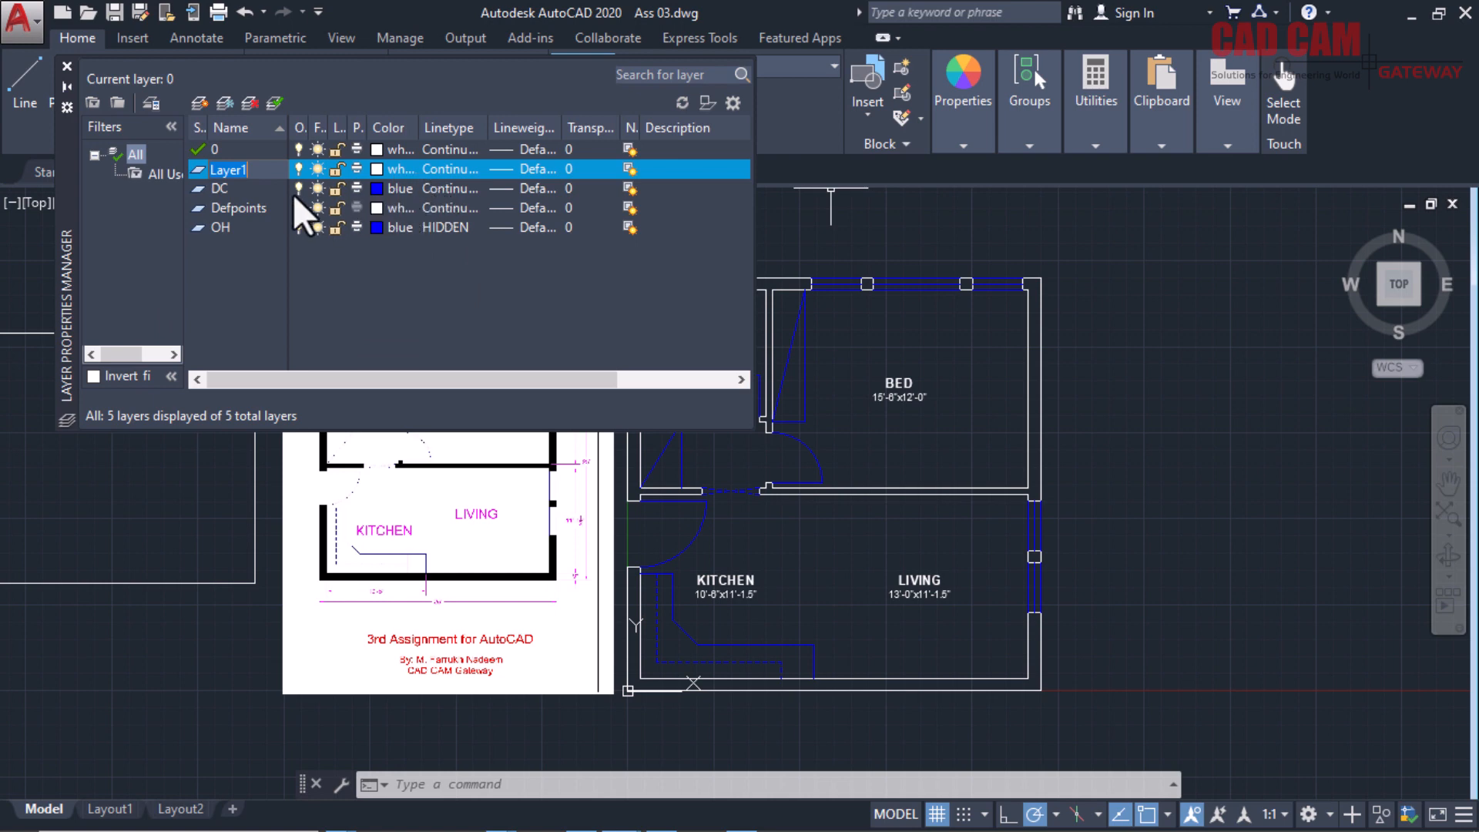
type("DIM")
key("Return")
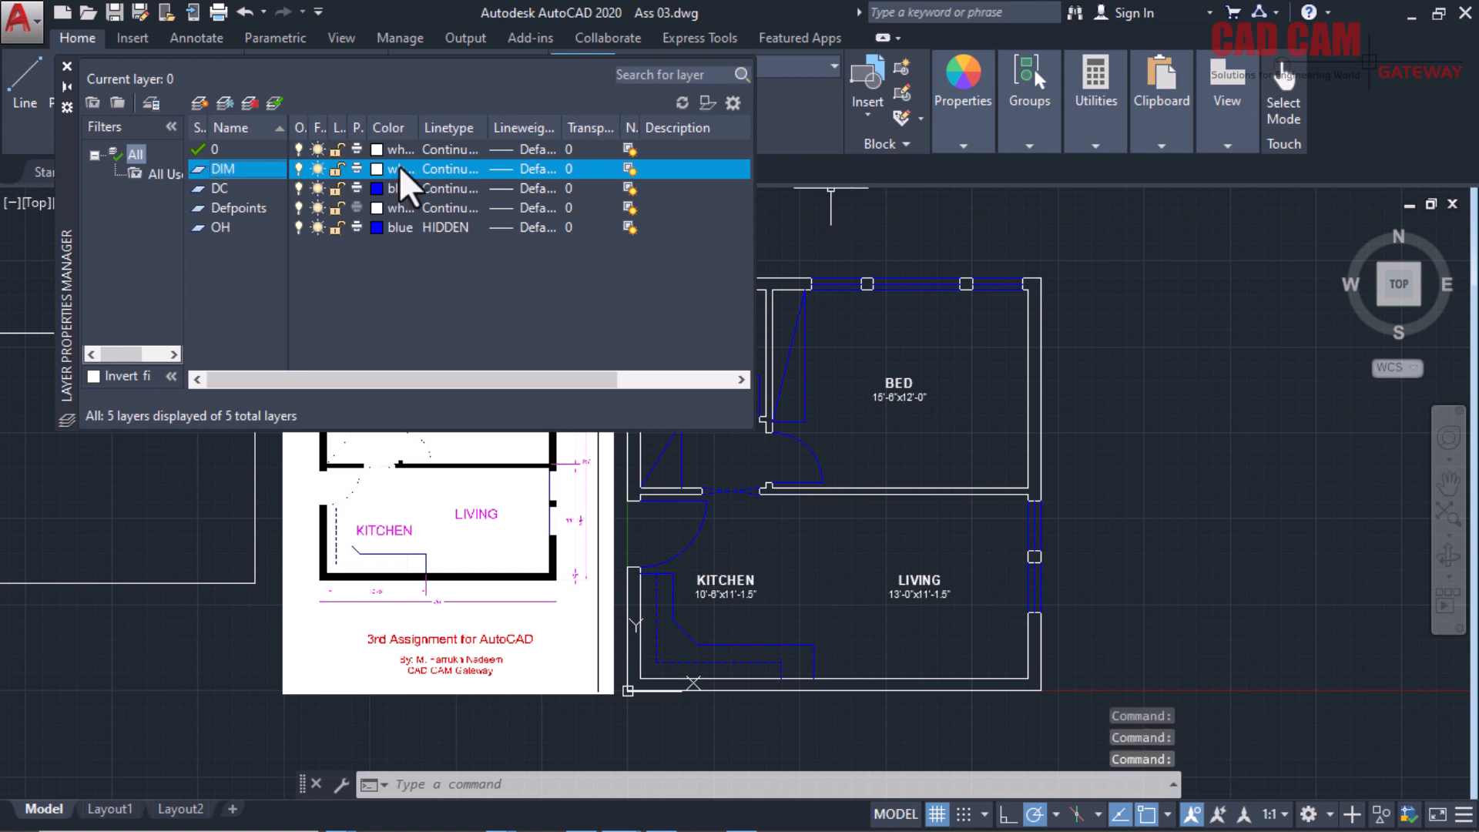
left_click(376, 168)
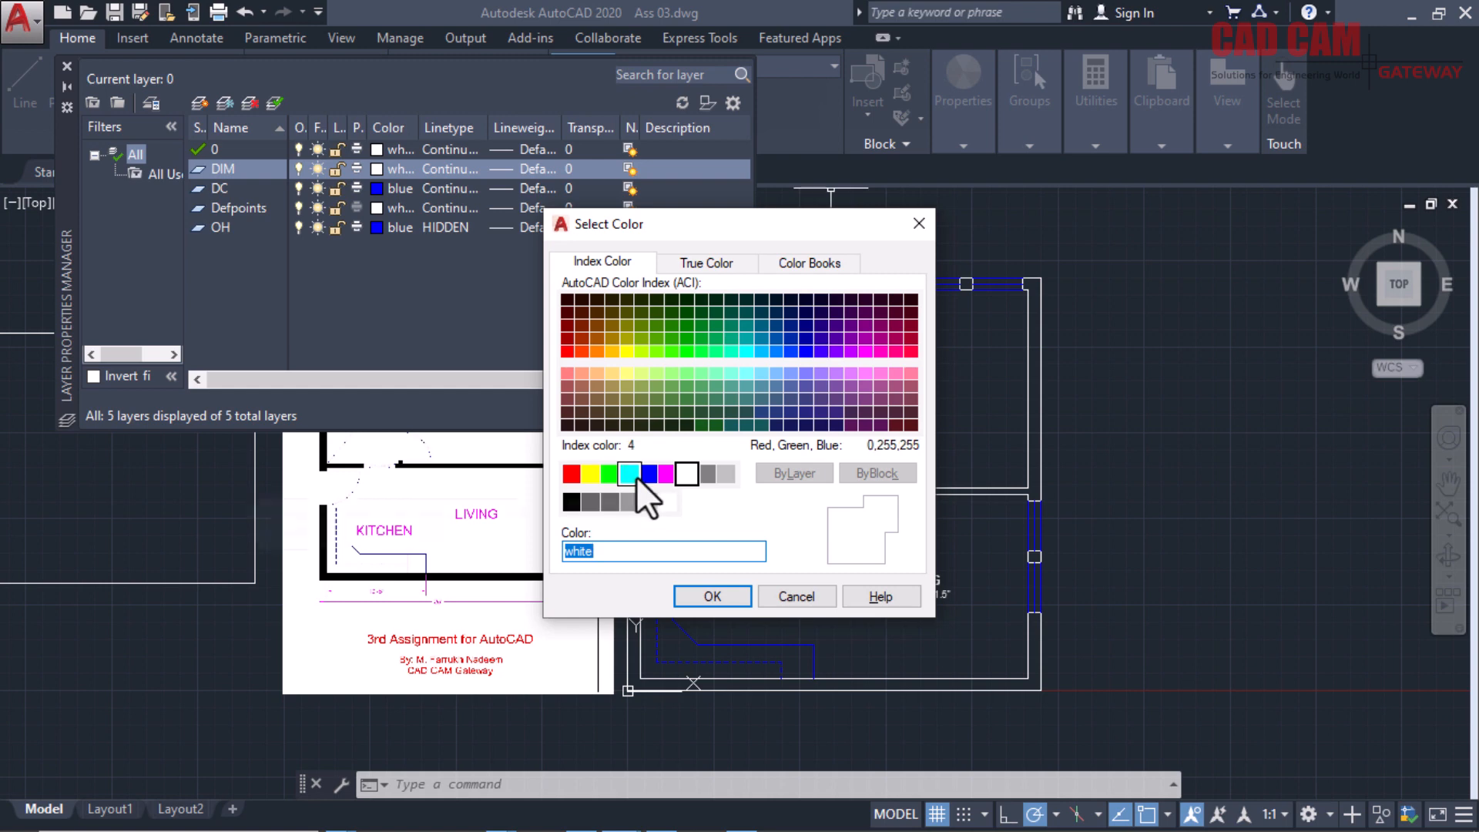
left_click(665, 473)
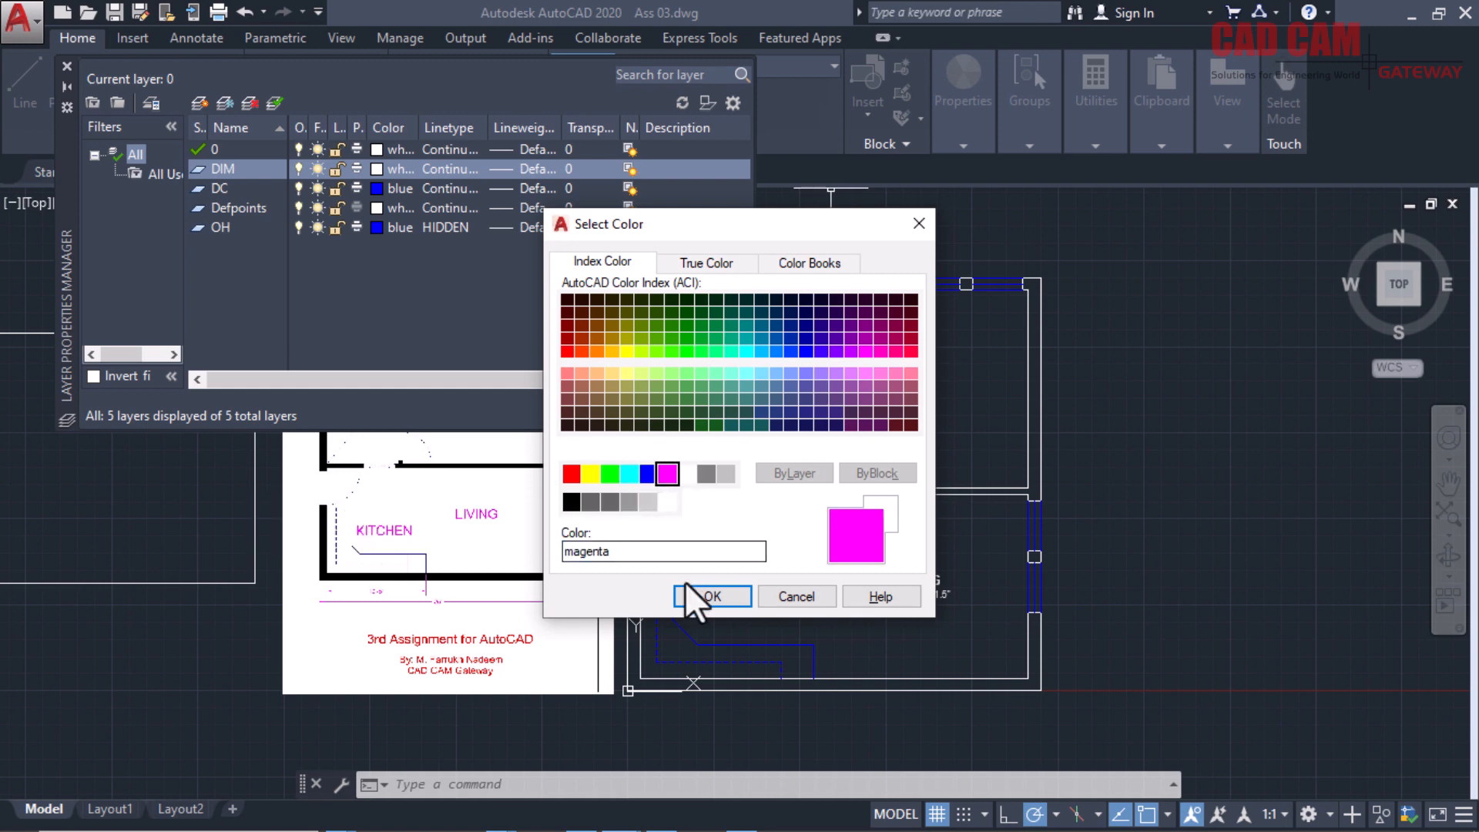
left_click(703, 595)
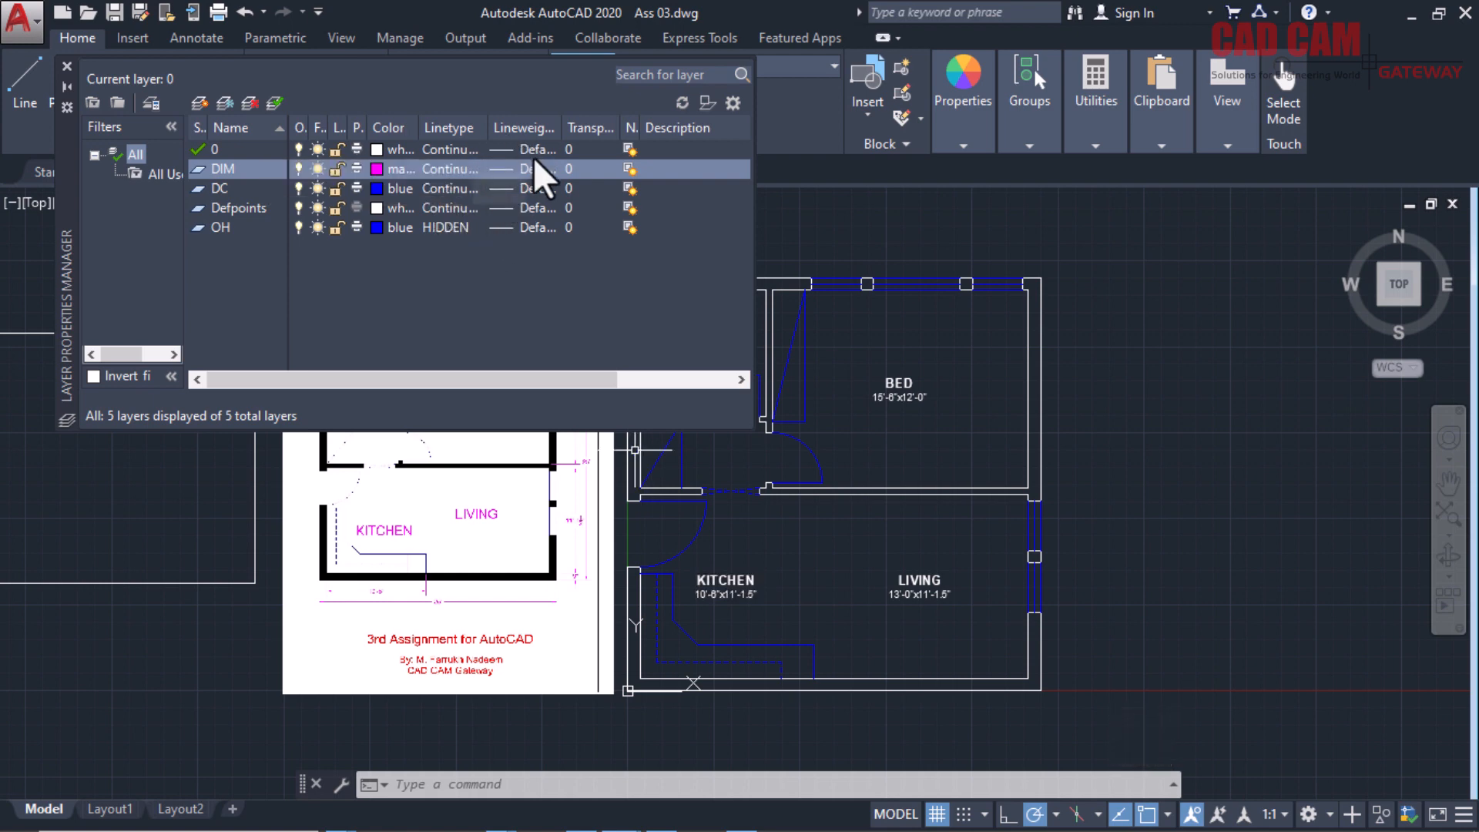
left_click(66, 66)
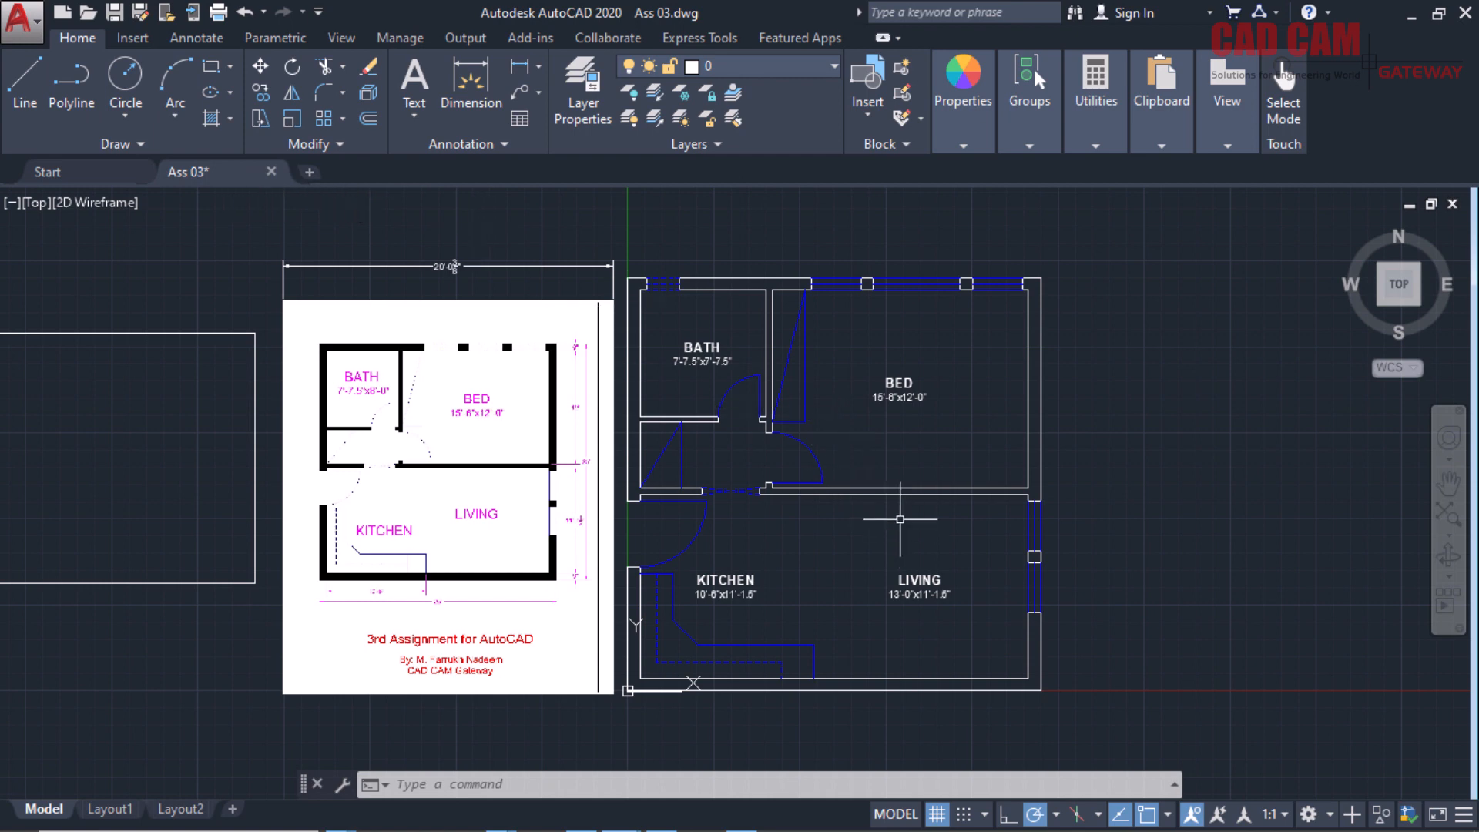
Move the BATH, BED, KITCHEN and LIVING labels of the floor plan to the DIM layer and clear the selection.
left_click(900, 389)
left_click(716, 333)
left_click(680, 359)
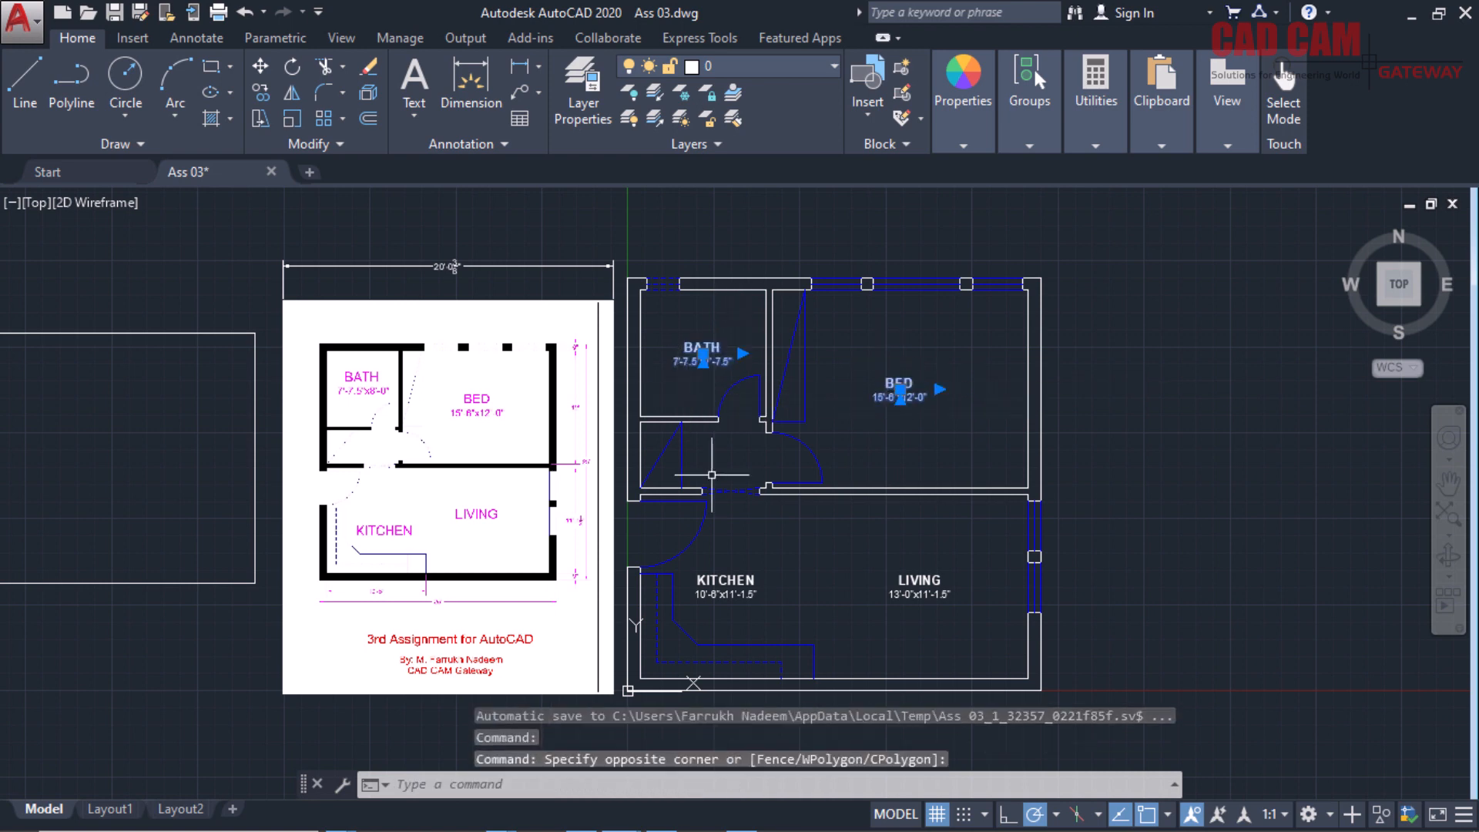
left_click(747, 564)
left_click(730, 580)
left_click(936, 596)
left_click(894, 570)
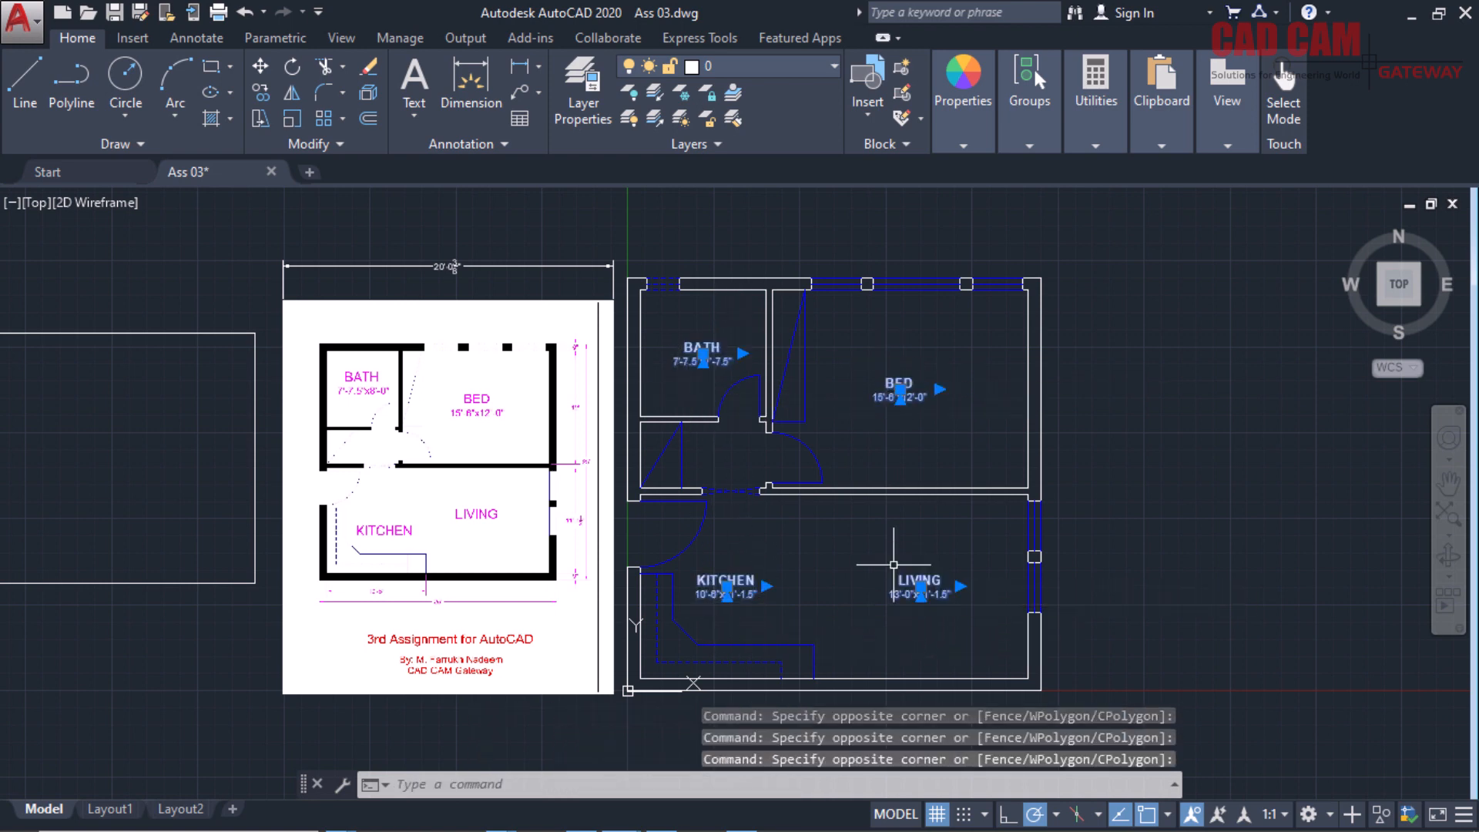
left_click(773, 66)
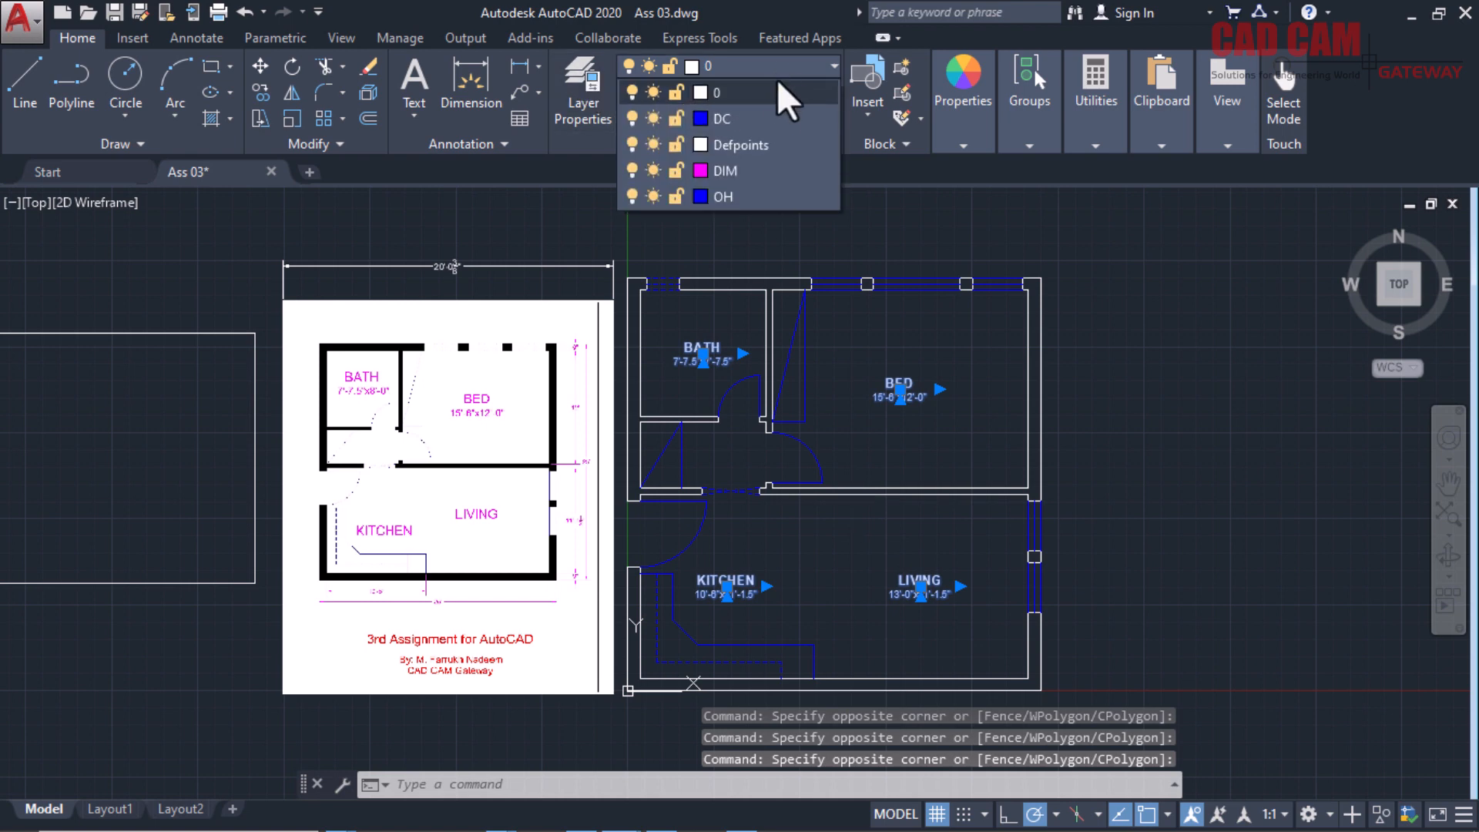
left_click(741, 170)
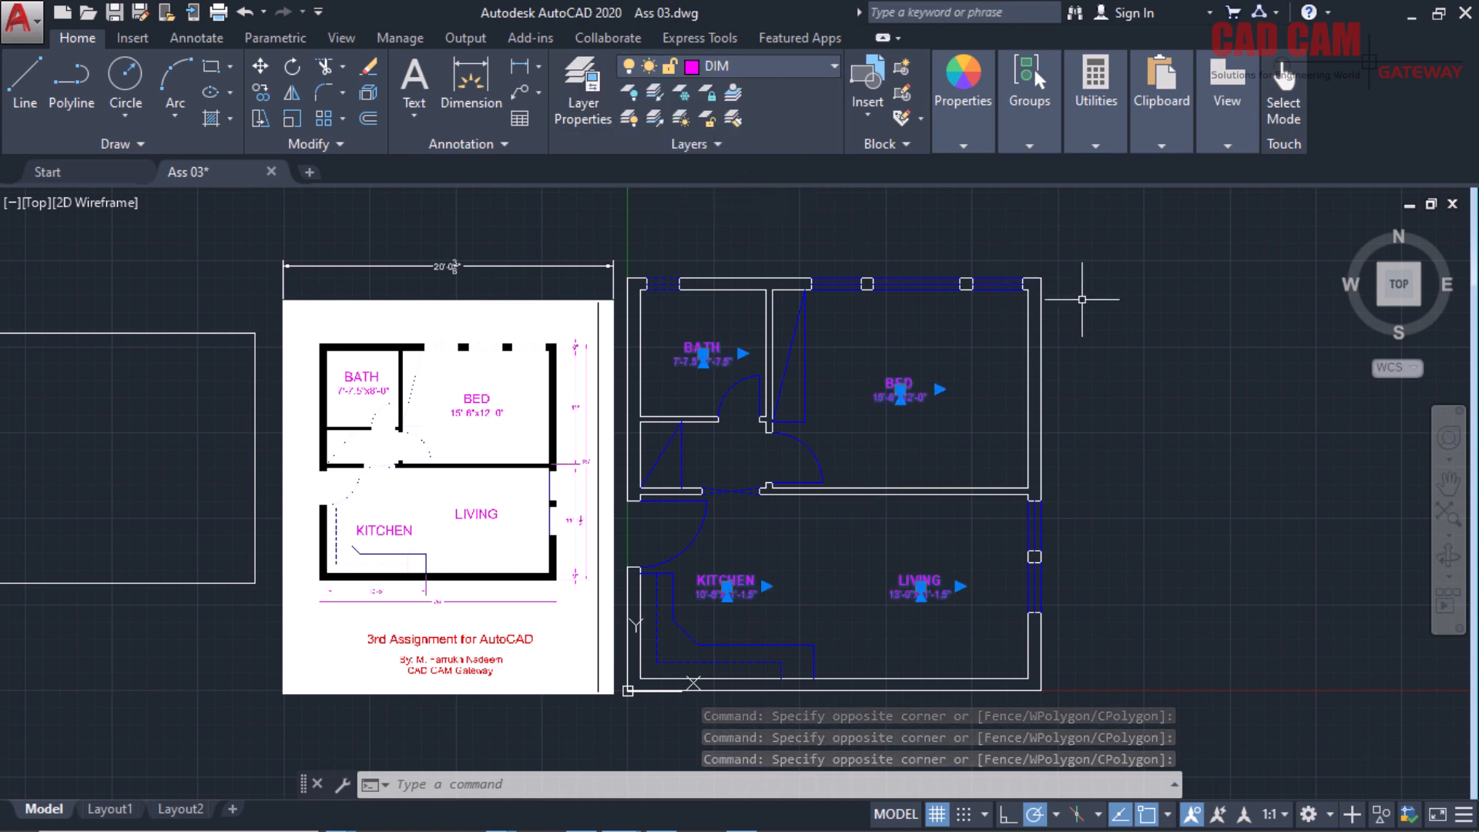
key("Escape")
key("Escape")
key("Escape")
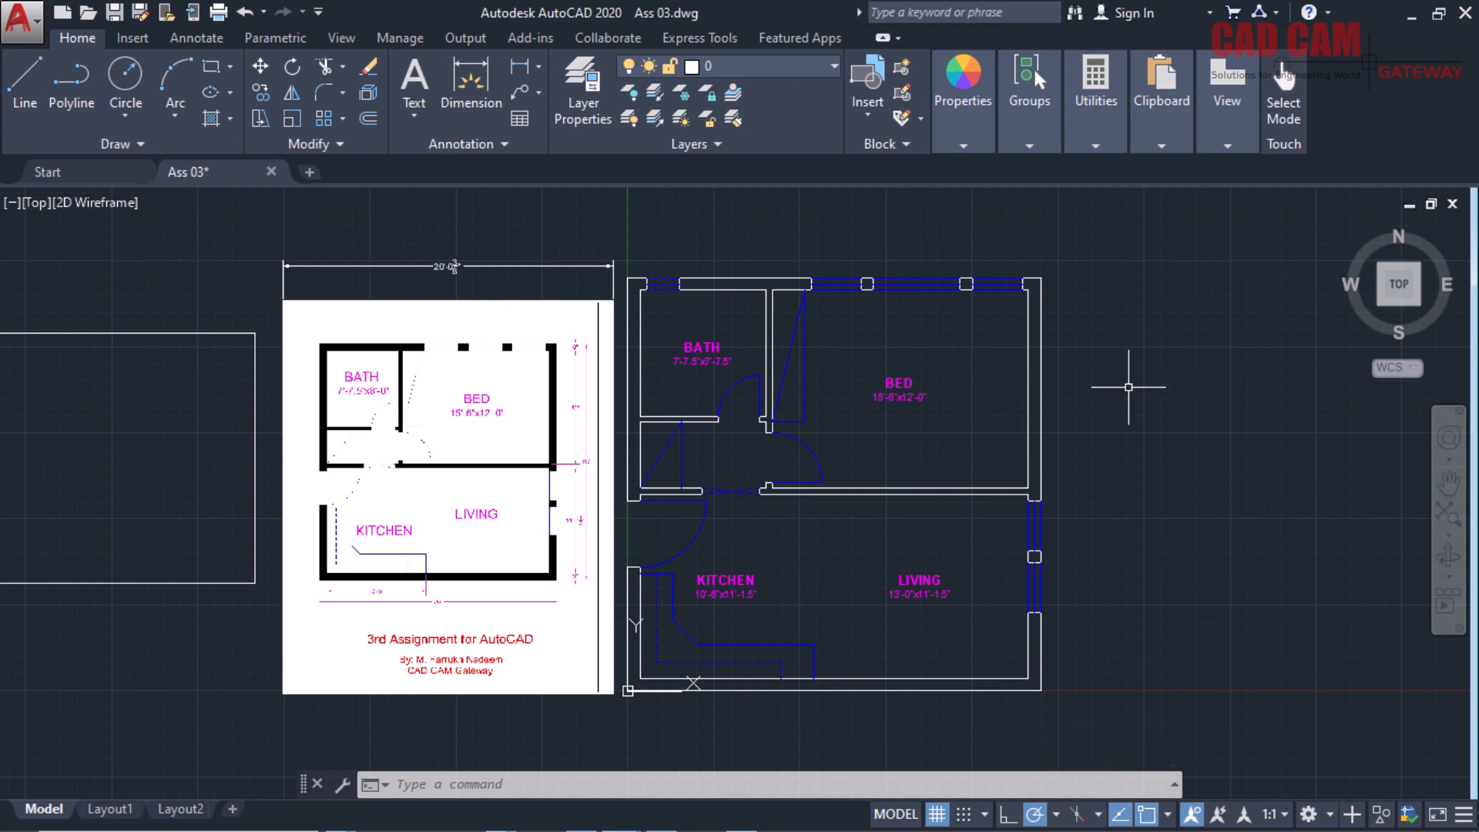
Copy the BATH label into the small space below the bathroom and replace the copy's text with LOBBY.
scroll(688, 450, "up", 2)
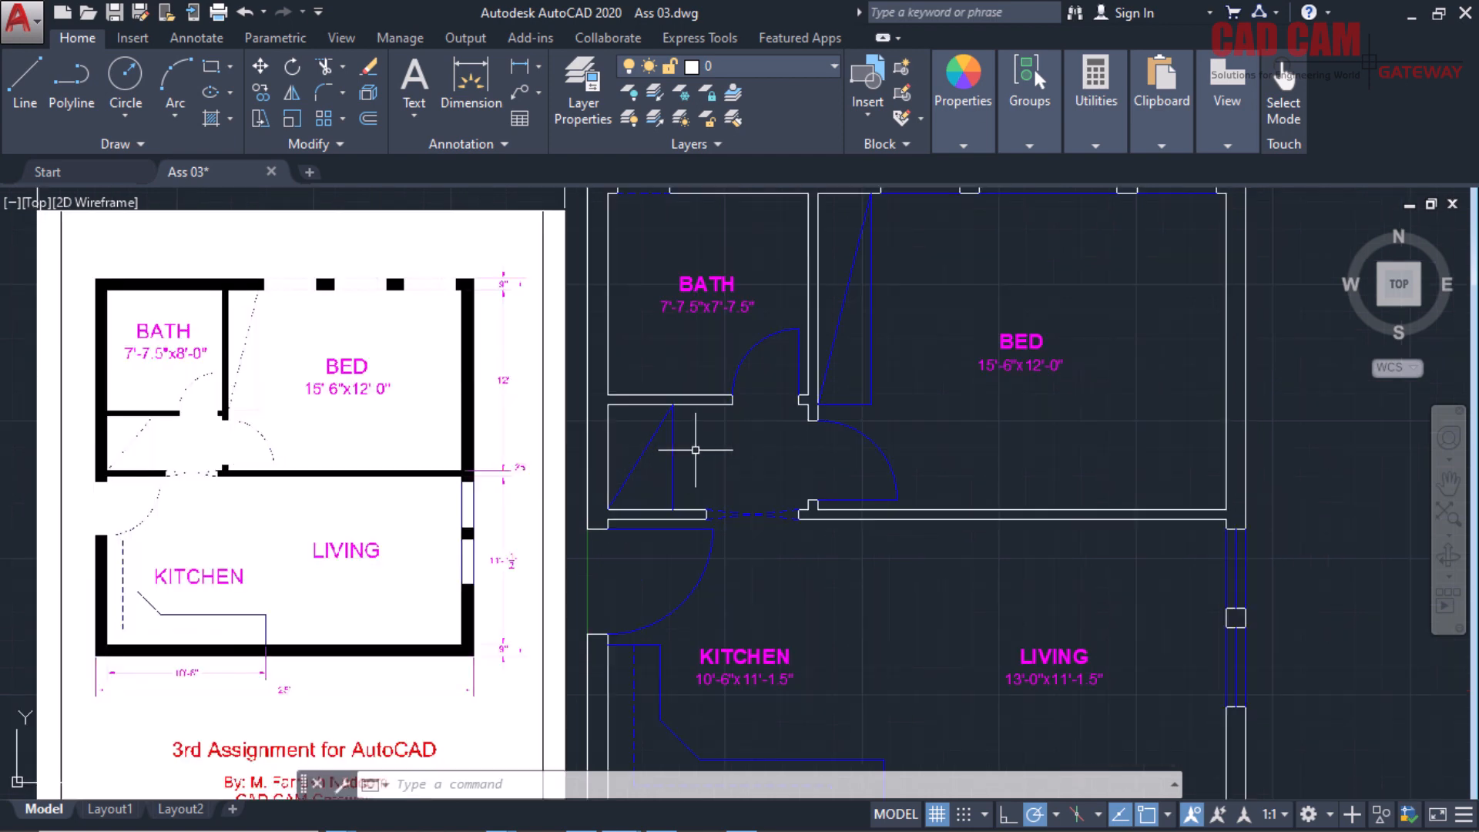
scroll(693, 446, "up", 2)
scroll(707, 427, "down", 2)
scroll(706, 385, "up", 2)
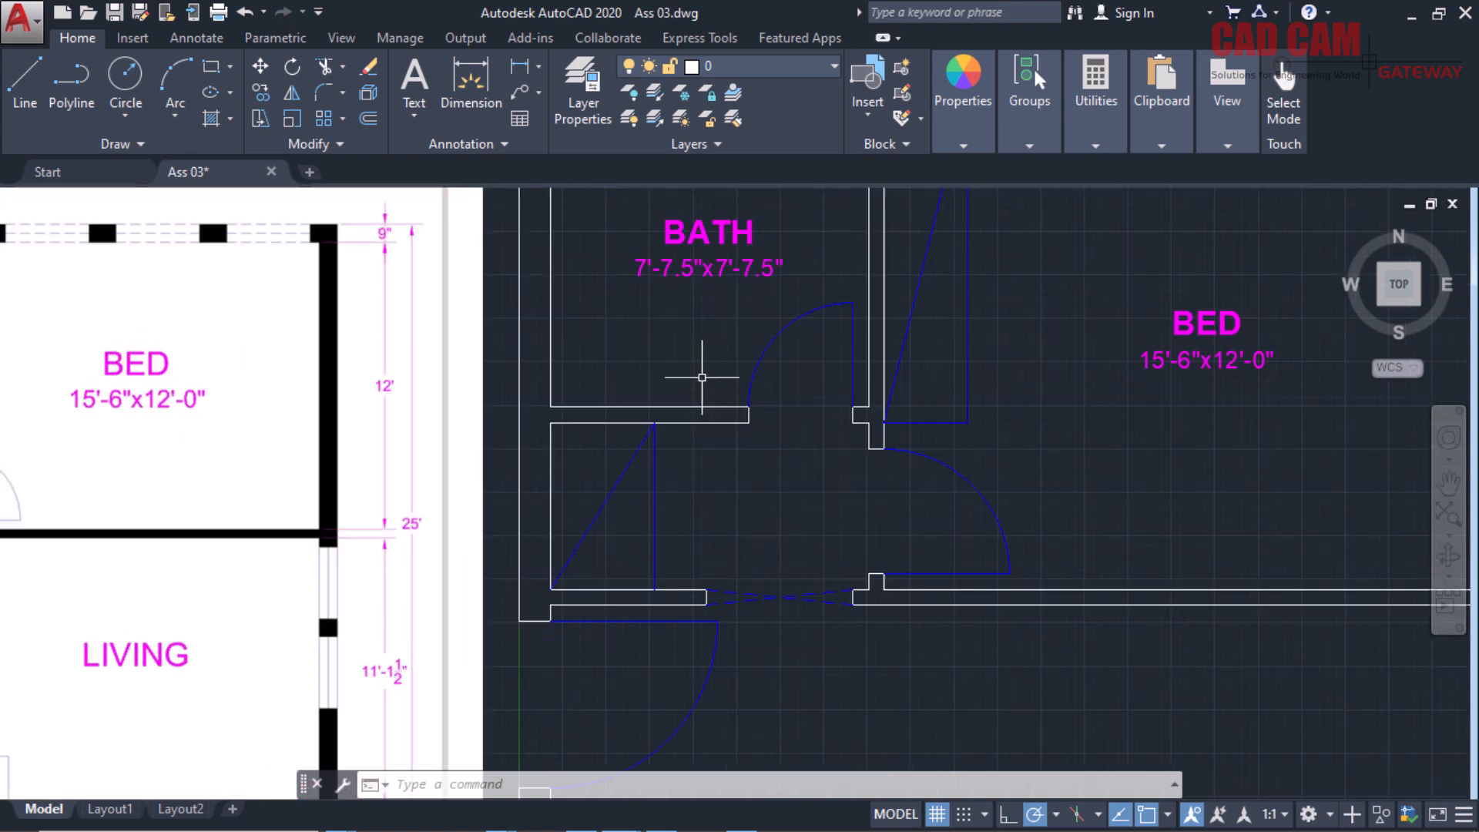
scroll(704, 370, "down", 2)
scroll(704, 342, "up", 2)
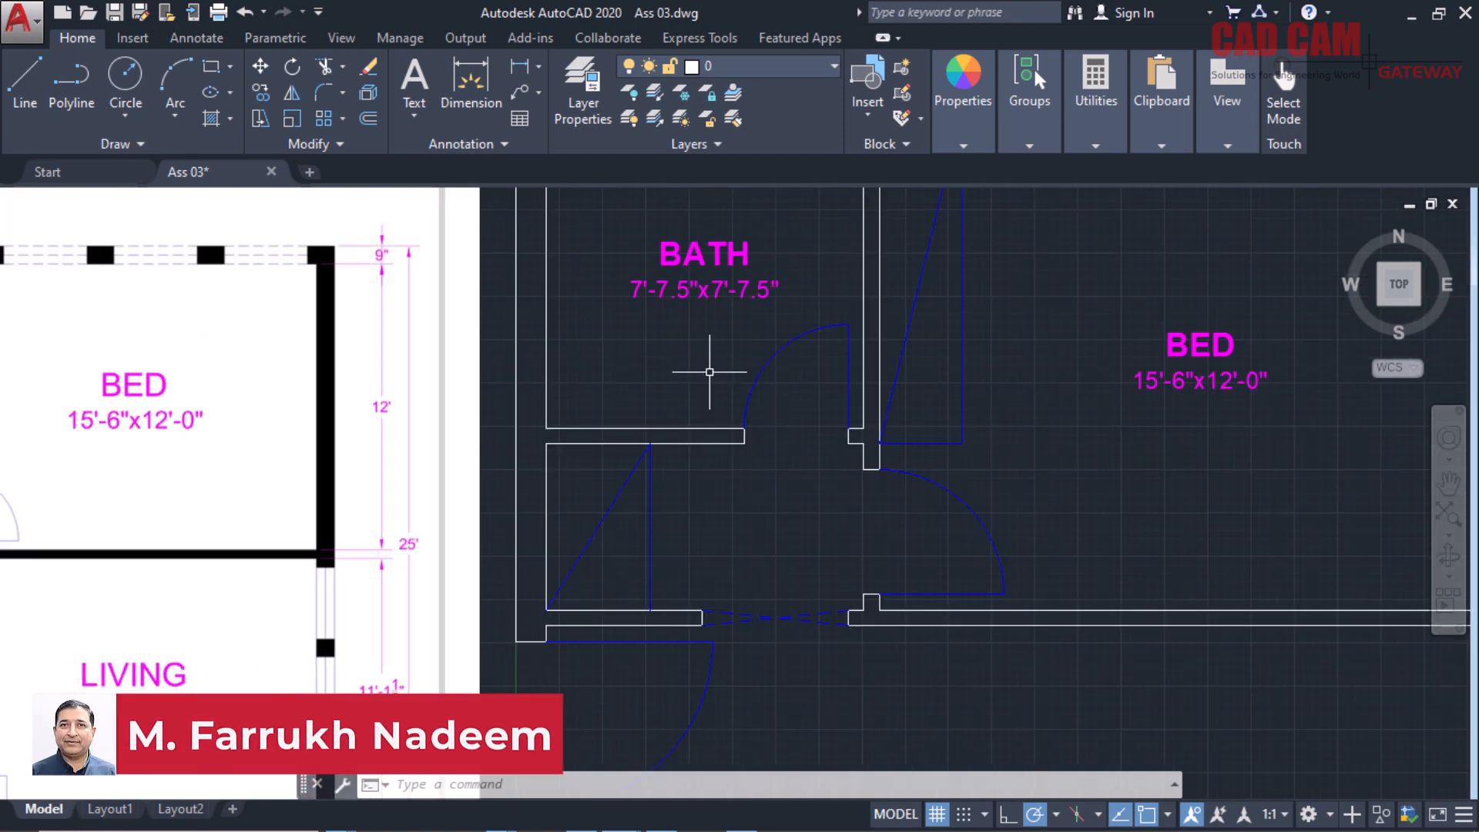
scroll(701, 358, "down", 2)
scroll(706, 343, "up", 2)
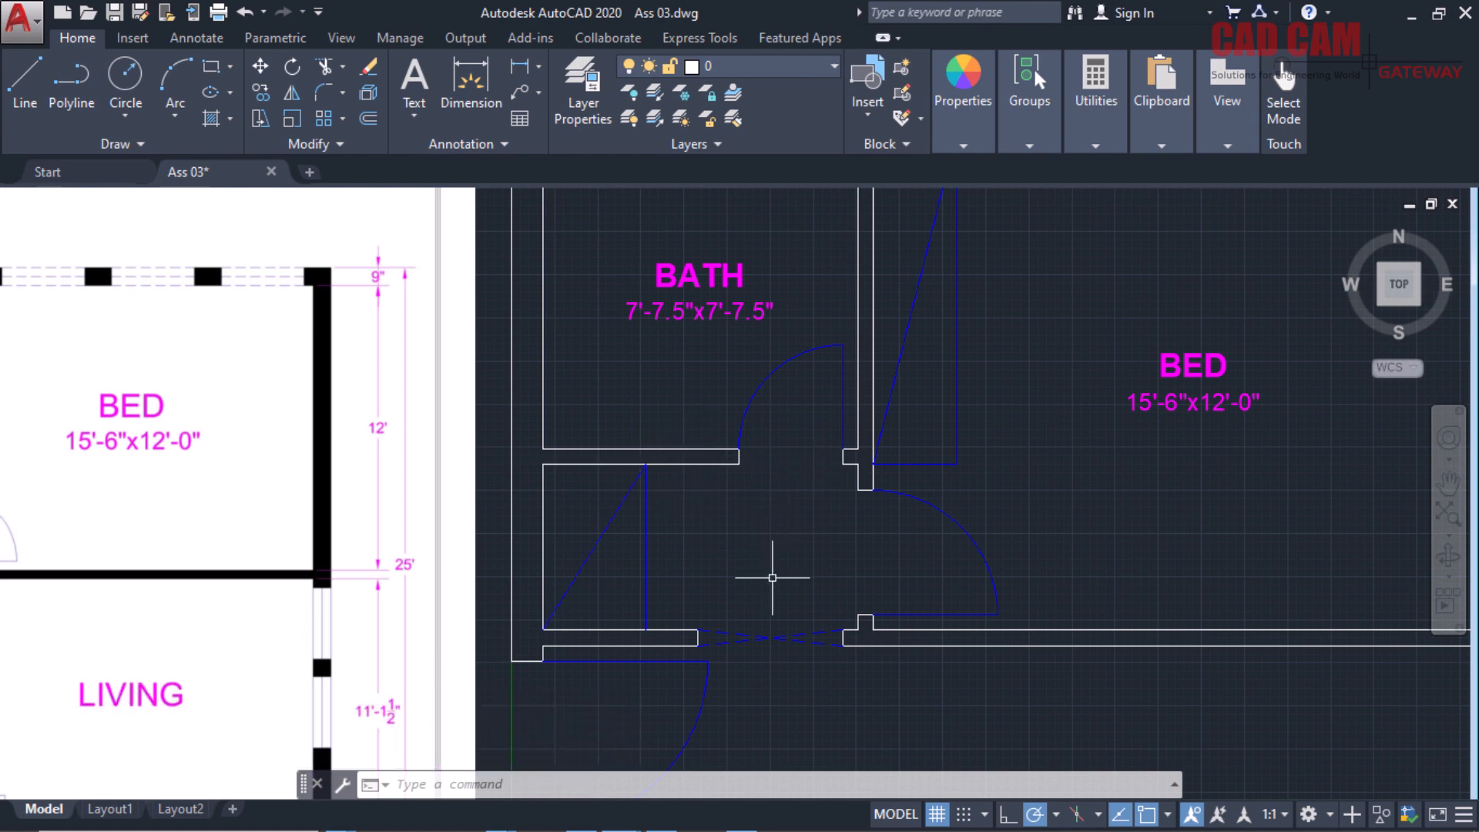
left_click(688, 314)
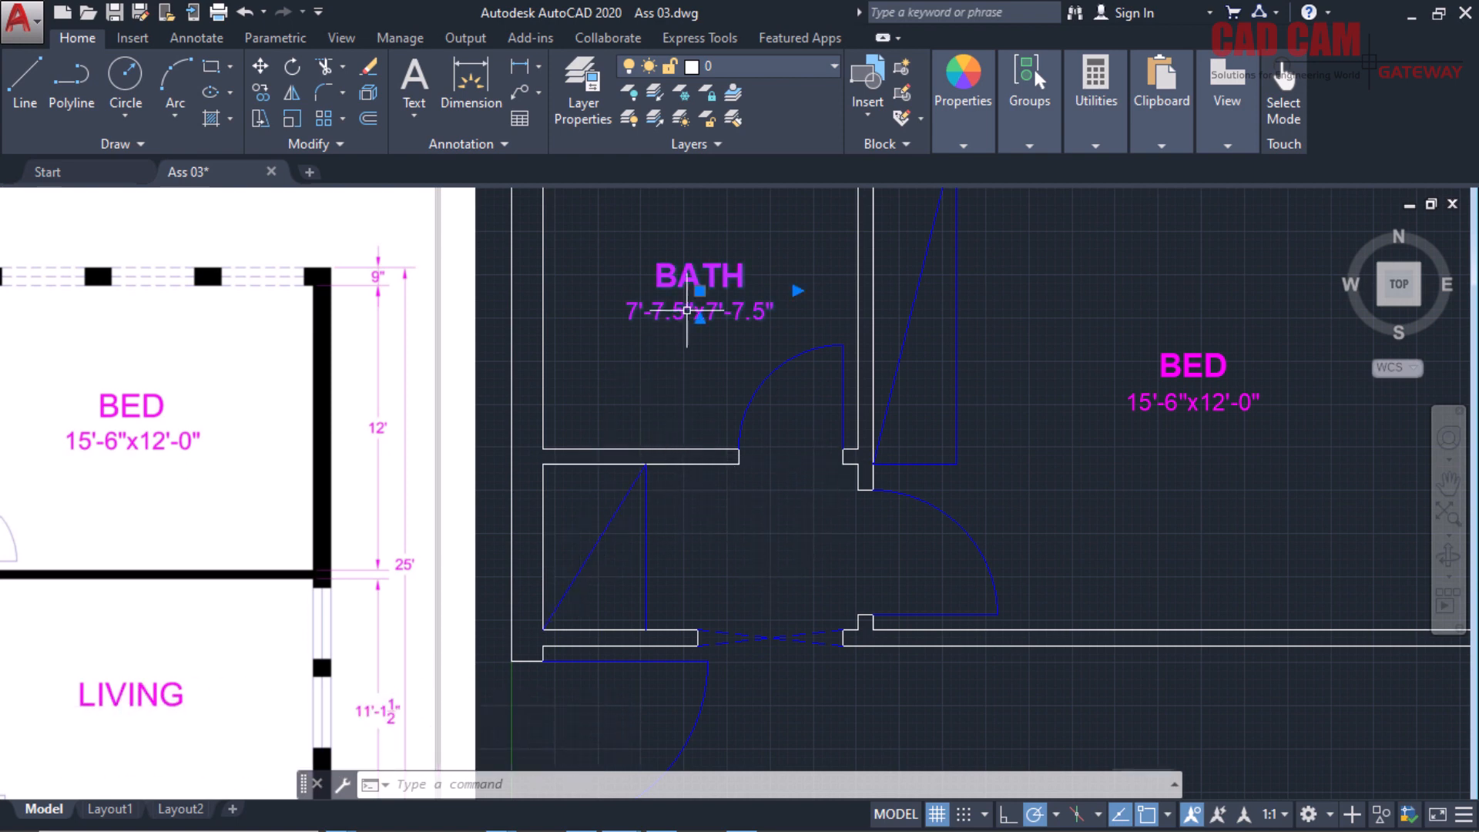
type("co")
key("Return")
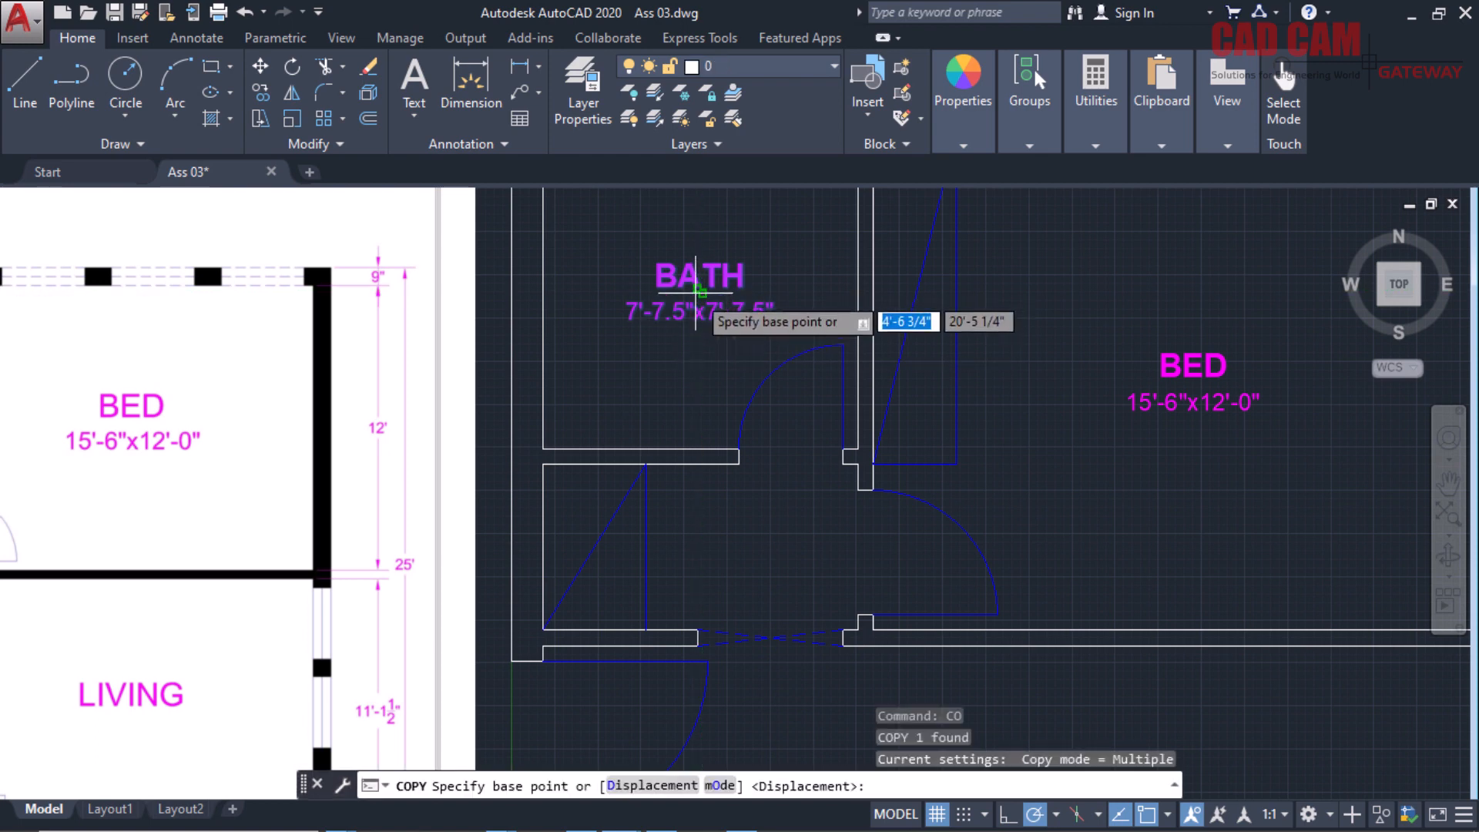
left_click(699, 296)
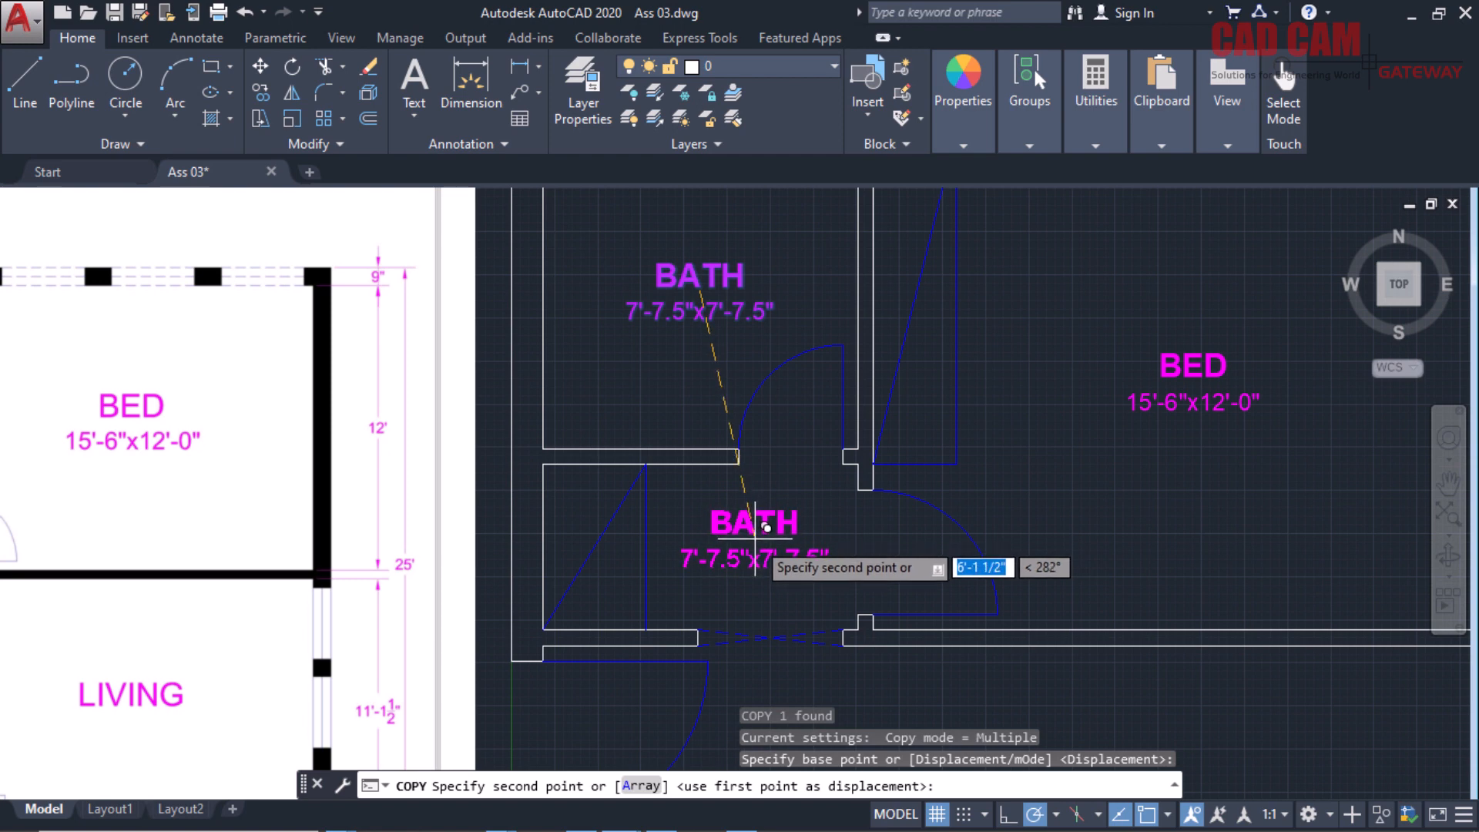
left_click(755, 531)
right_click(783, 489)
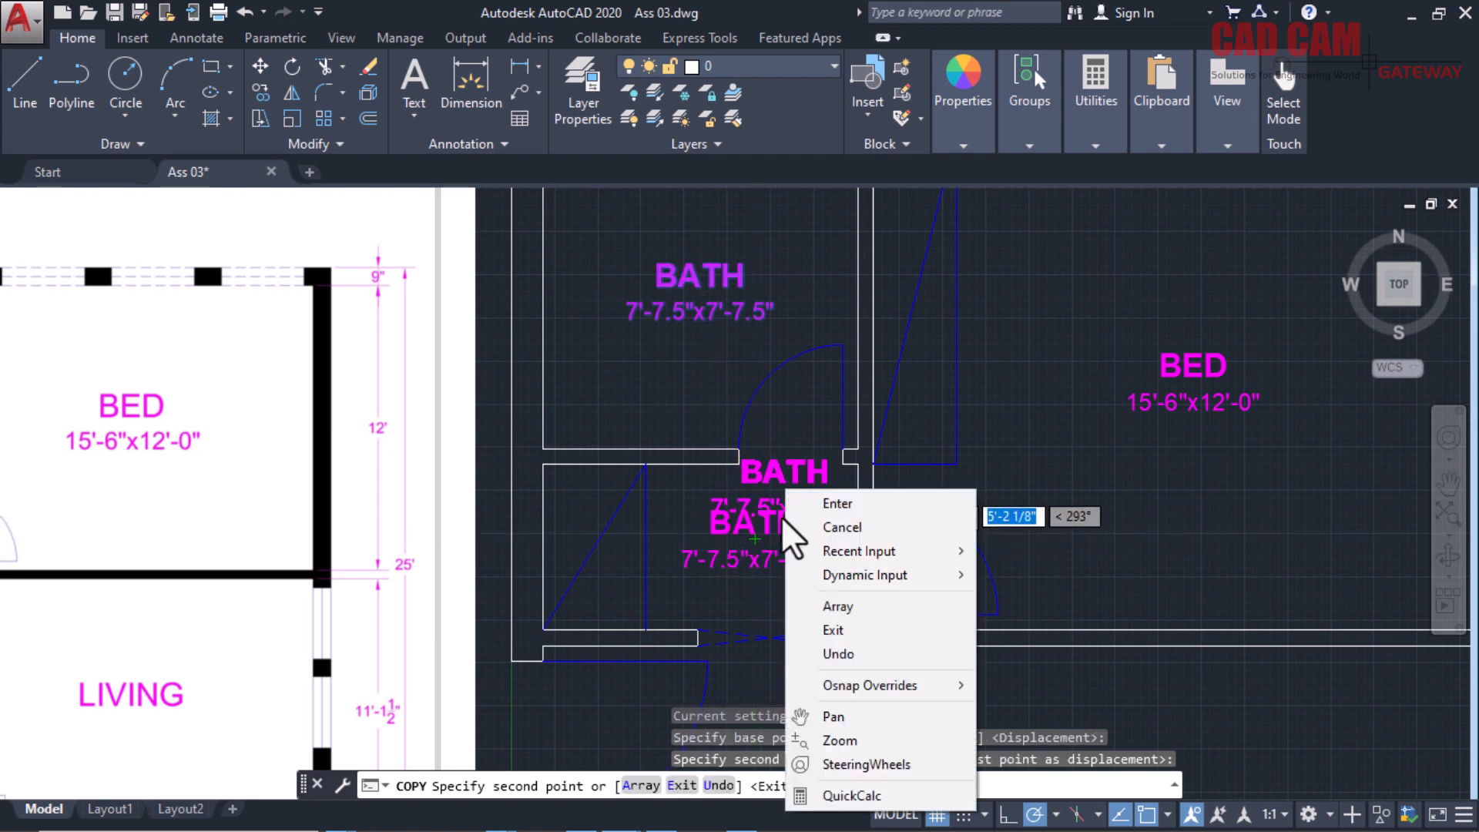
left_click(807, 503)
left_click(805, 508)
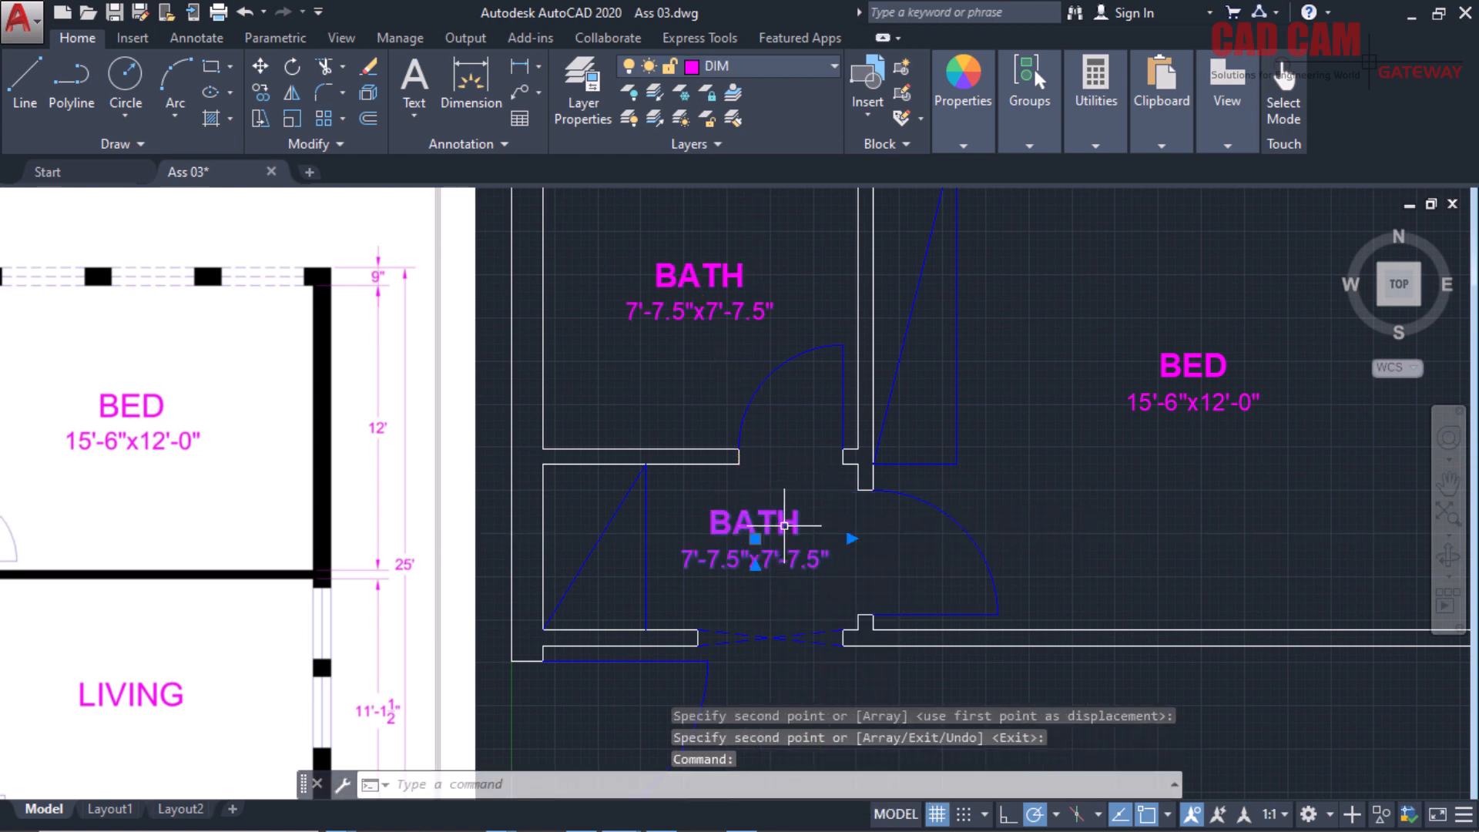
double_click(802, 510)
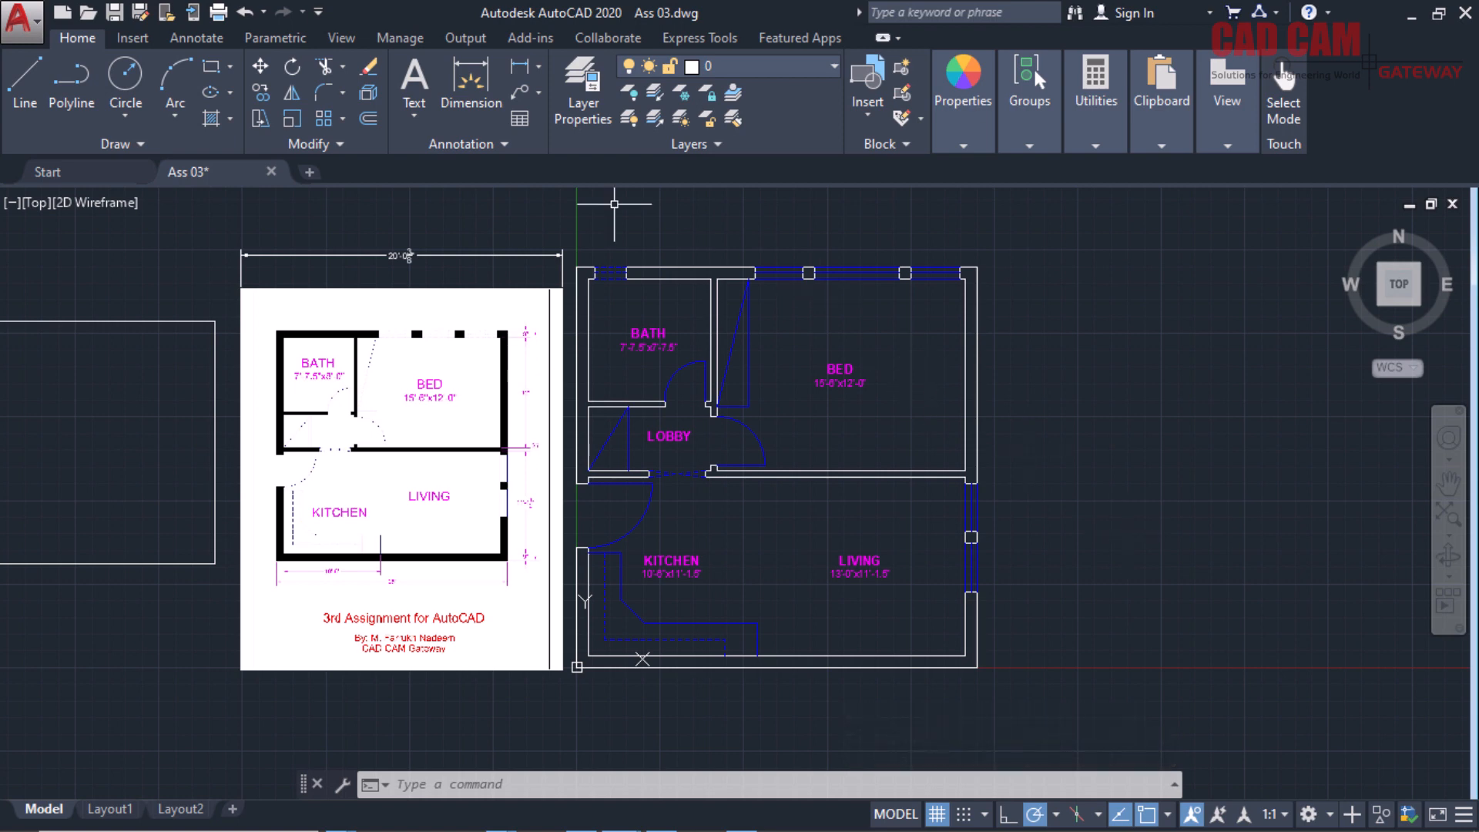
Start a single-line text with TL (top-left) justification and place its top-left point above the plan's upper wall, near the bath and bed partition.
type("z")
key("Return")
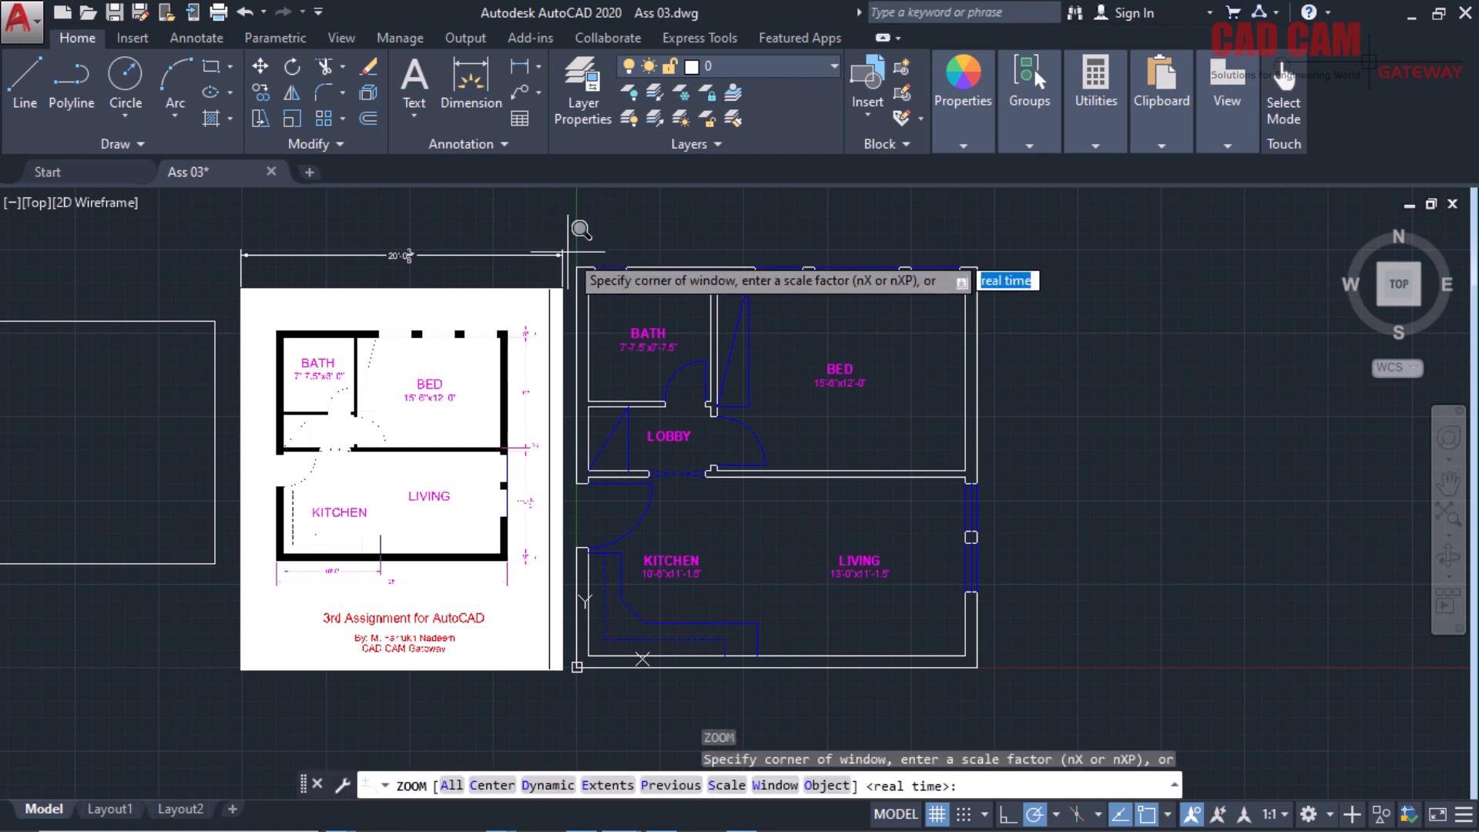
left_click(568, 276)
left_click(944, 252)
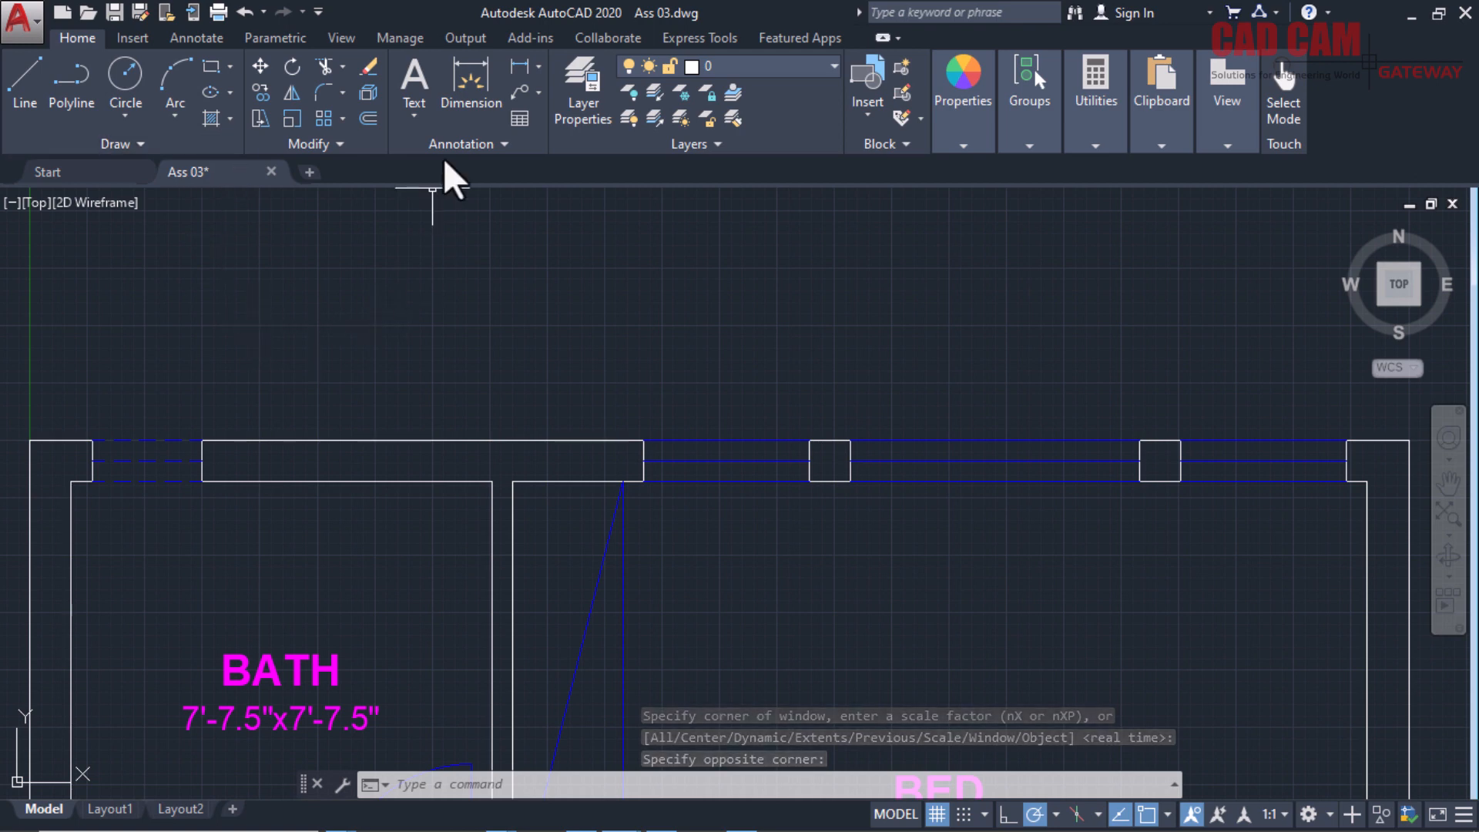
left_click(416, 116)
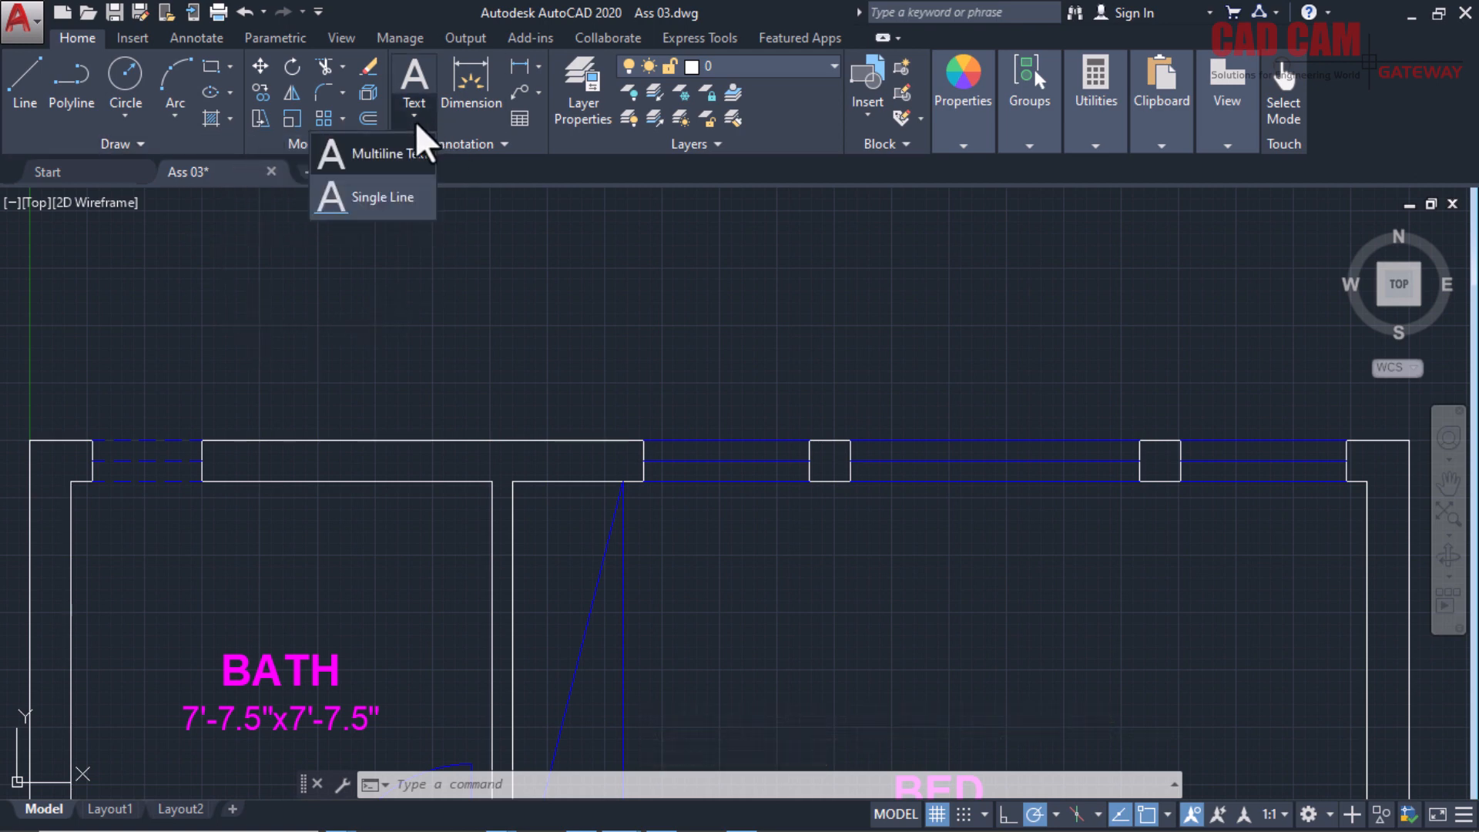
left_click(388, 197)
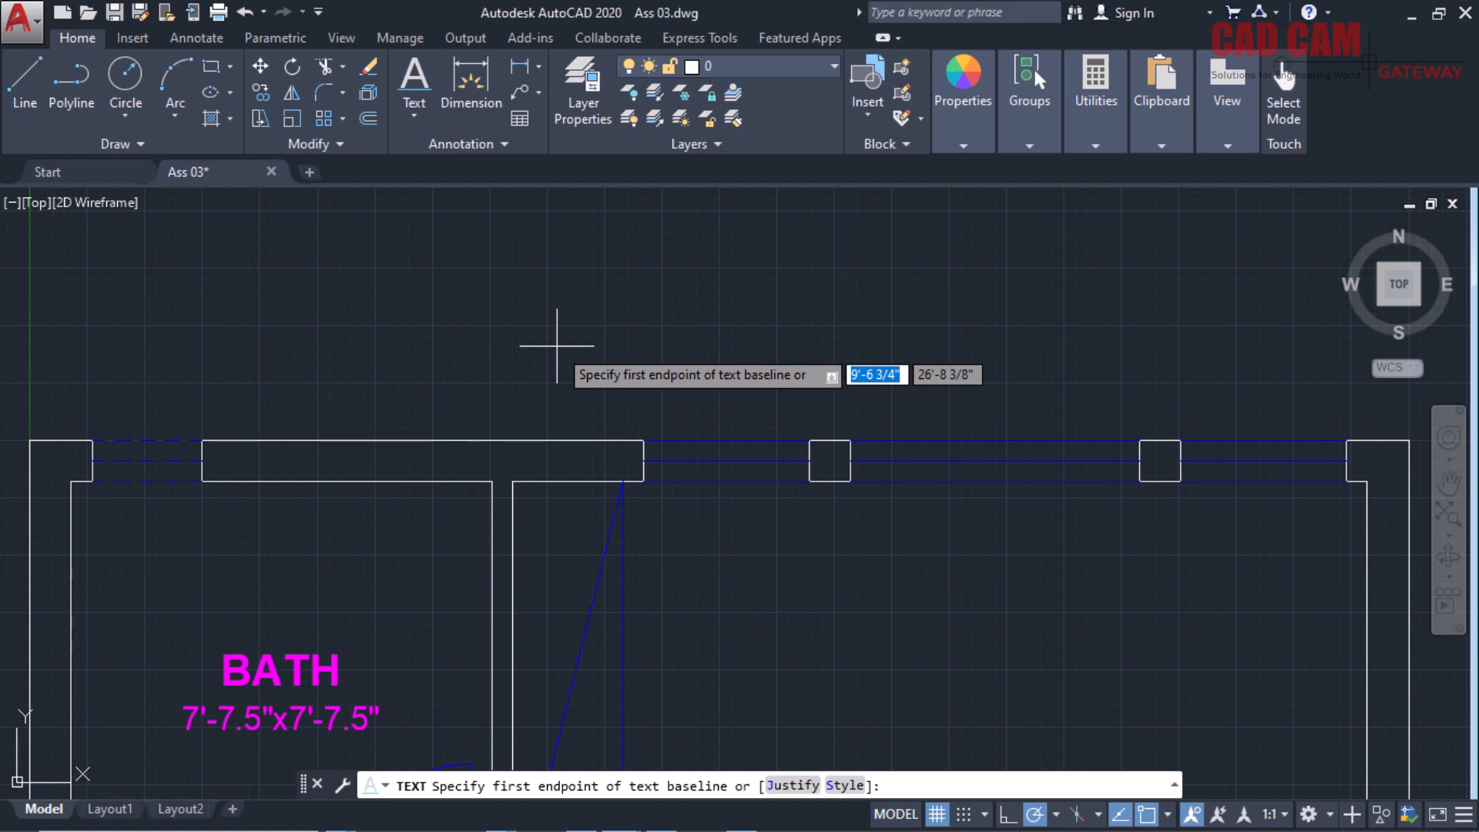
type("j")
key("Return")
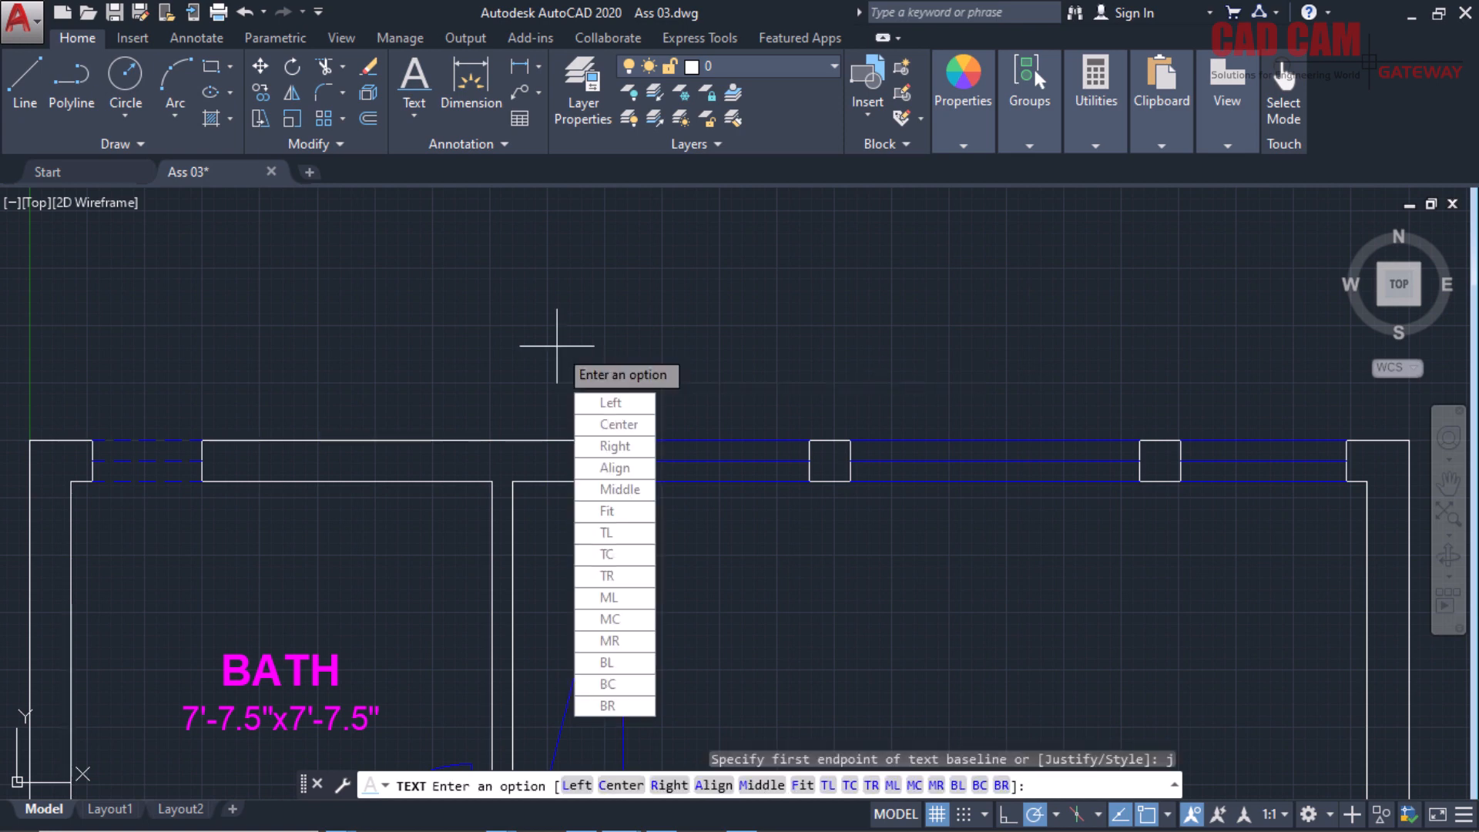
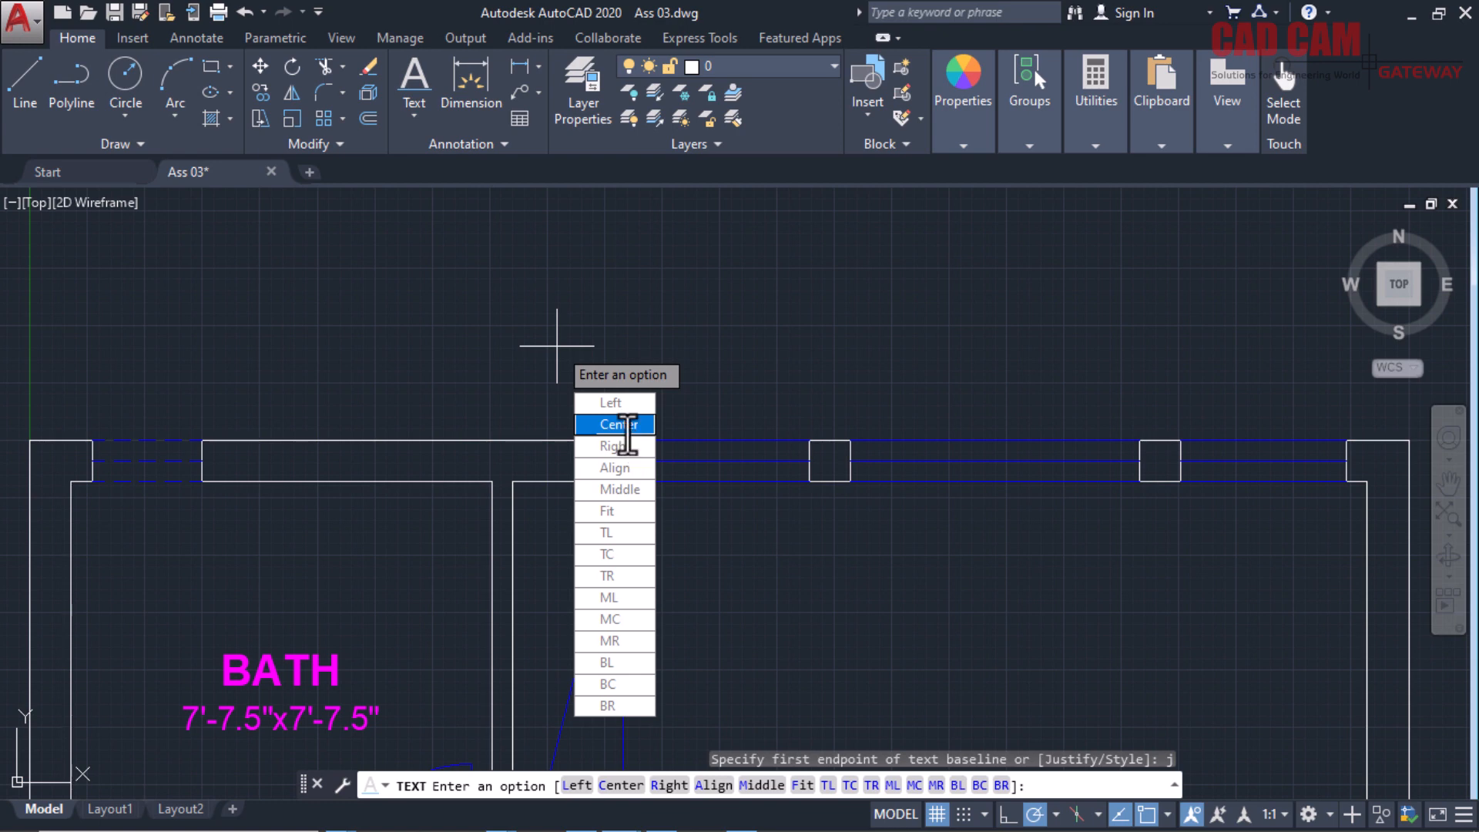
left_click(626, 533)
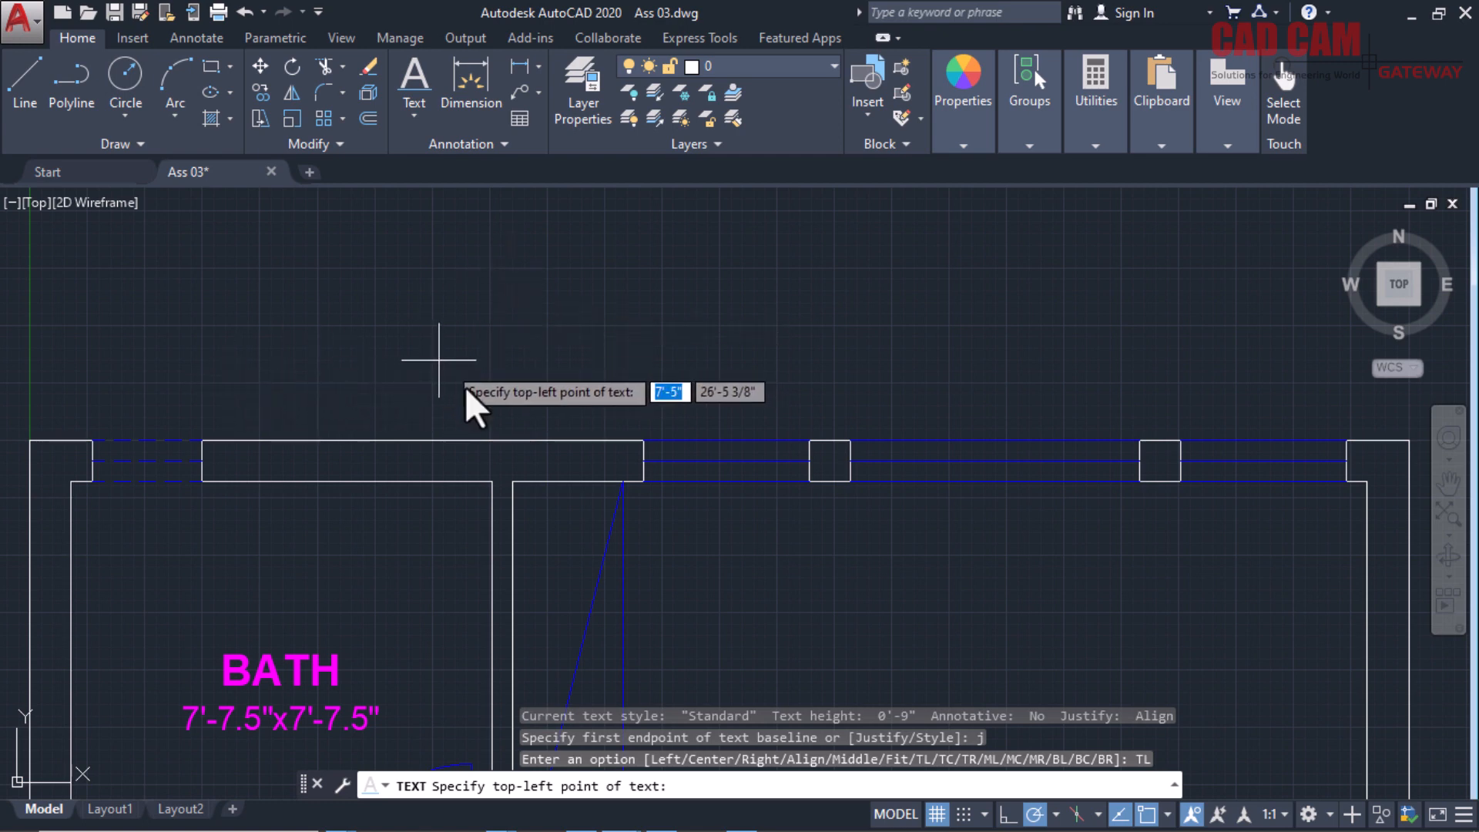
left_click(454, 274)
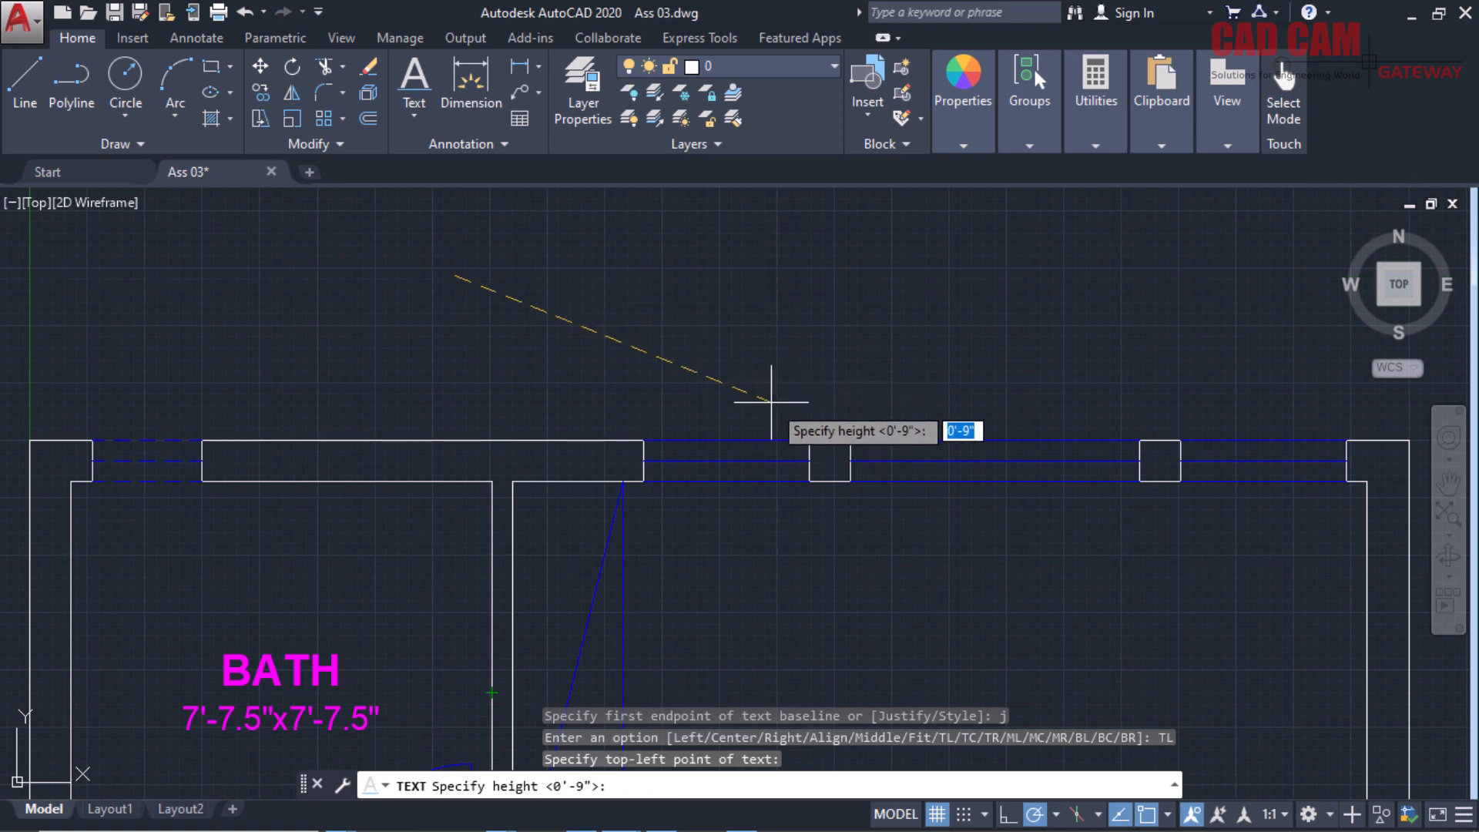
Set the text height to 7" with 0 rotation and write the single-line texts Window, Door and Gate on separate lines.
type("7")
key("Return")
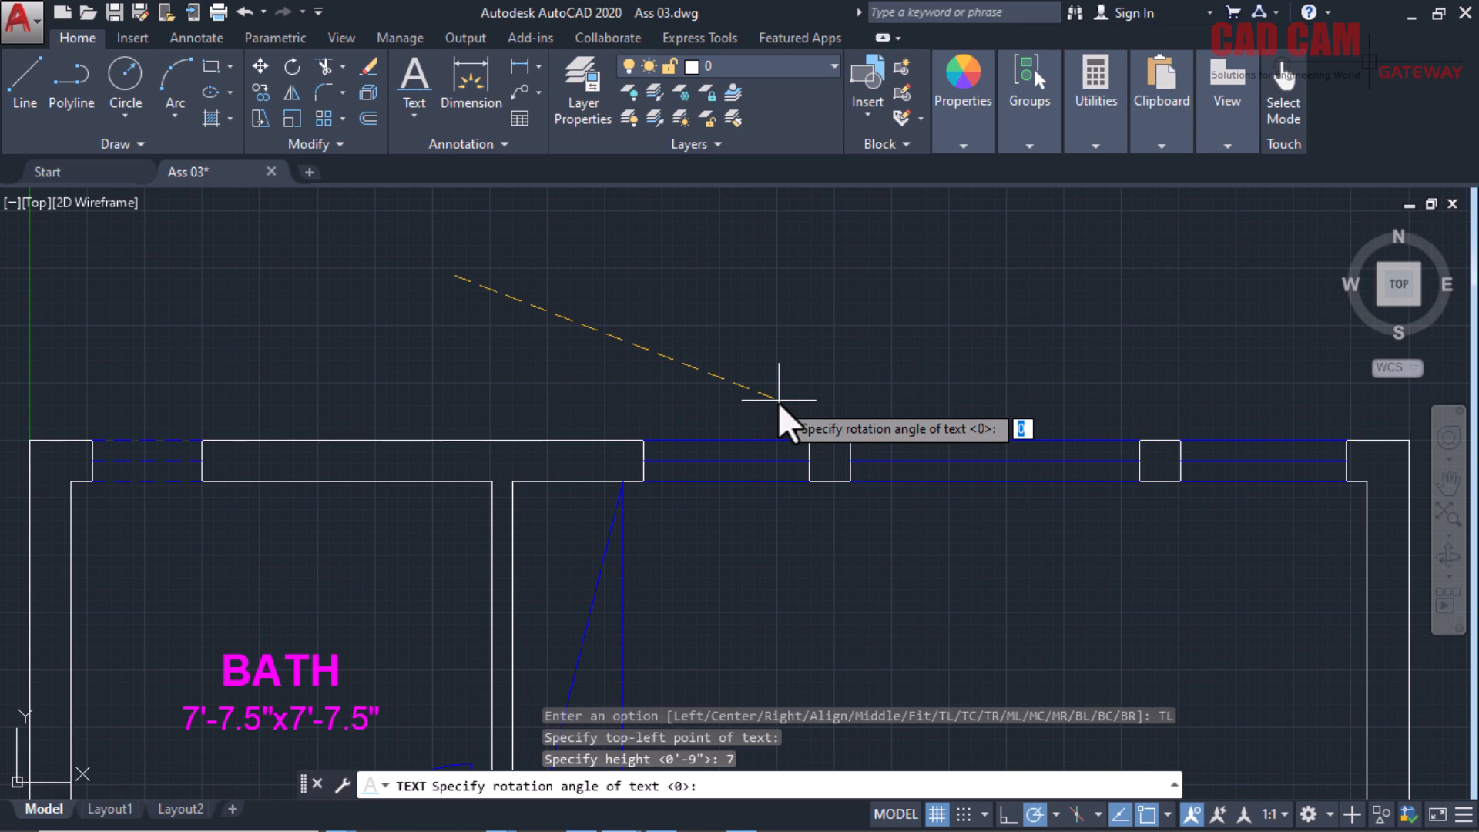
key("Return")
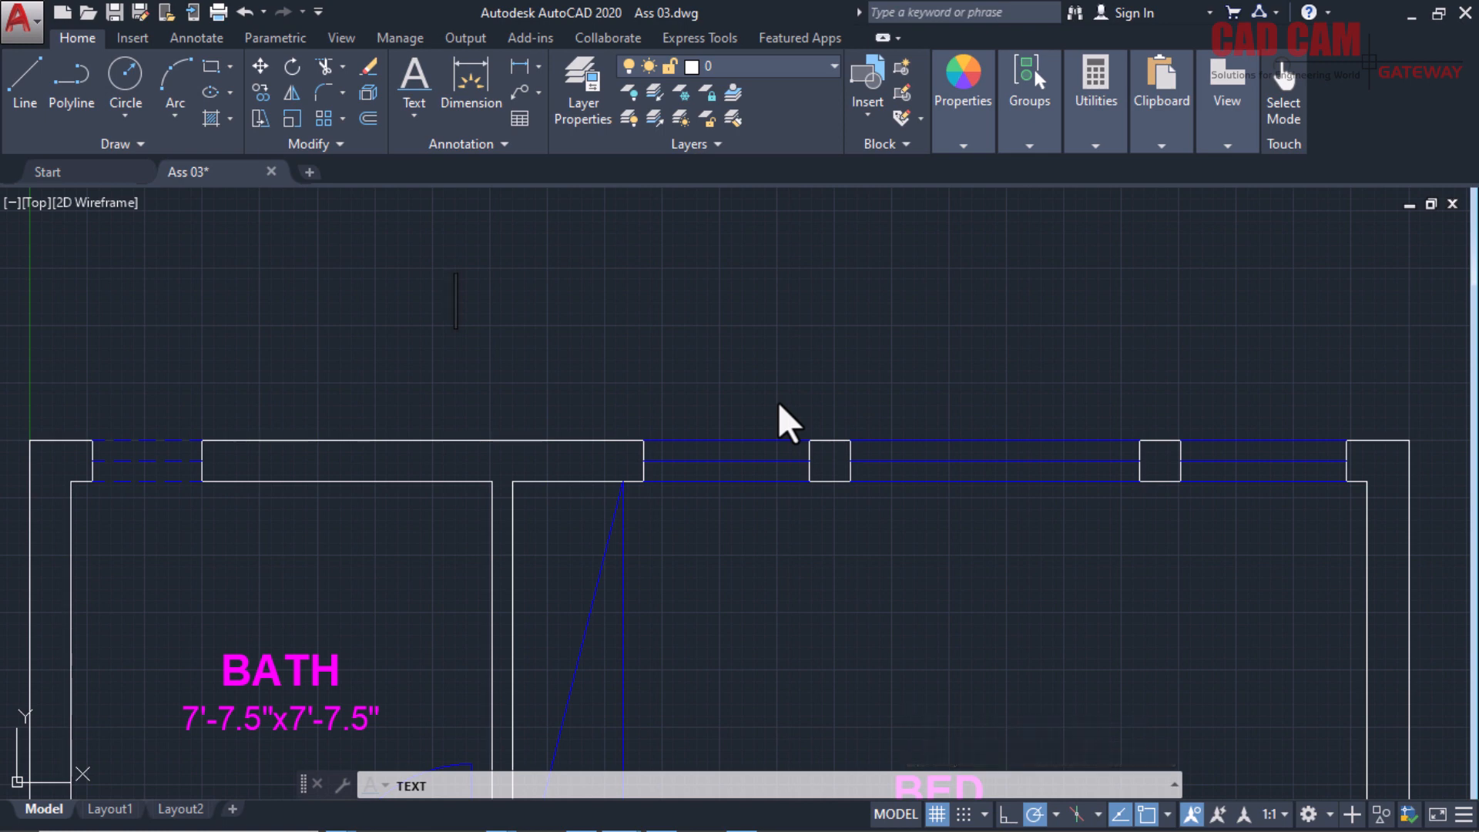
type("W")
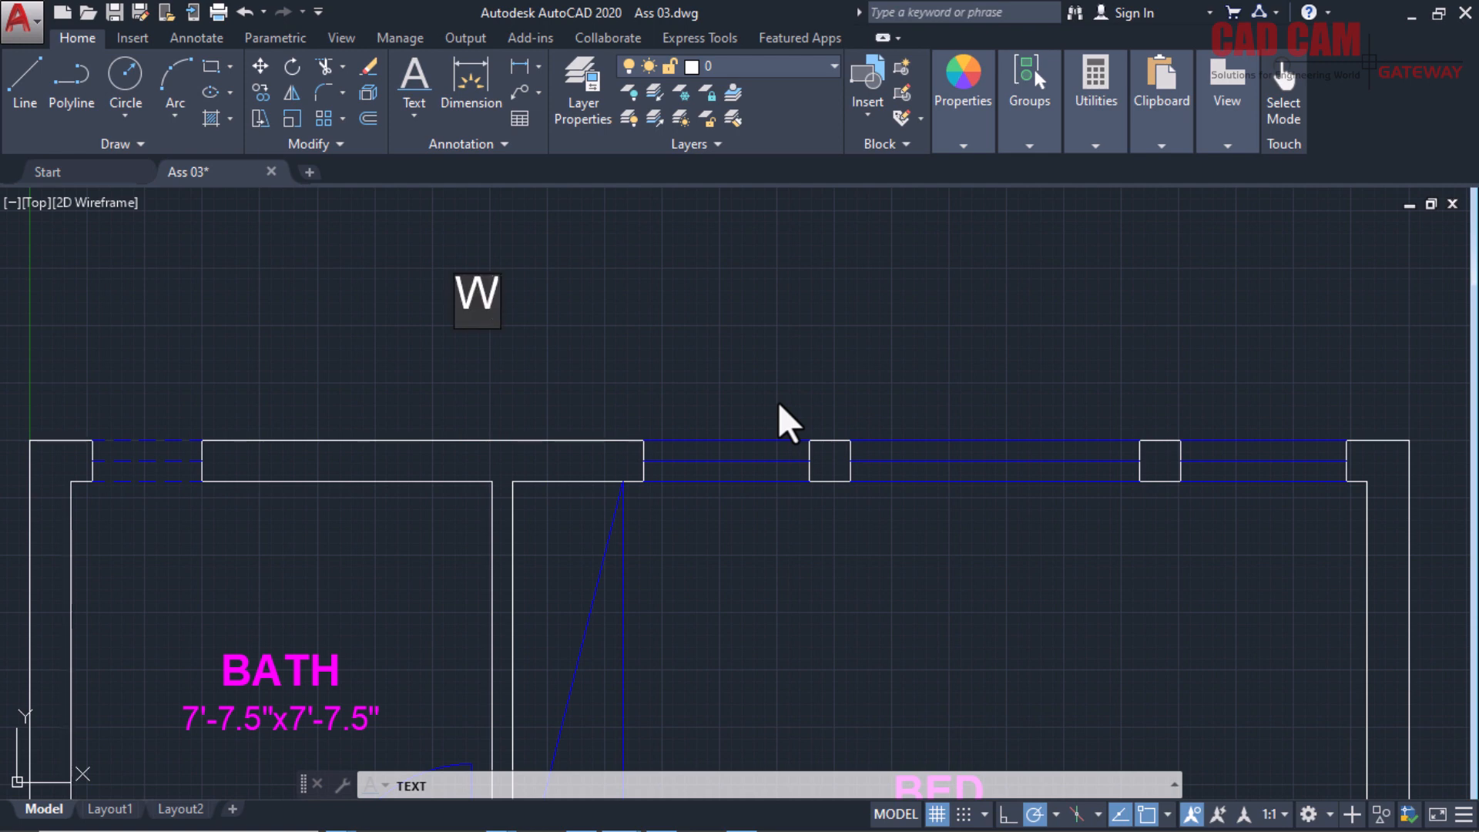
type("indow")
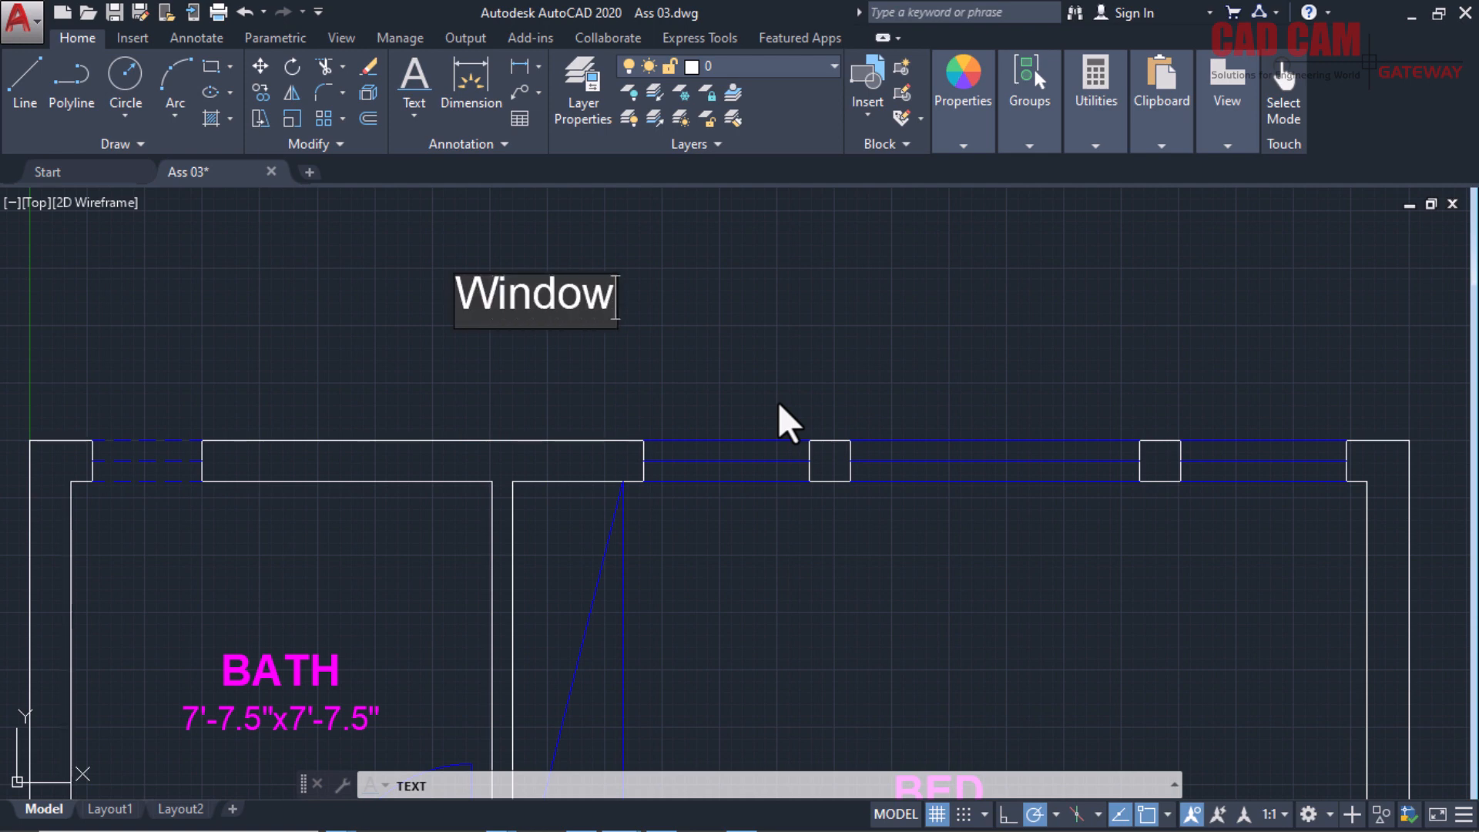
key("Return")
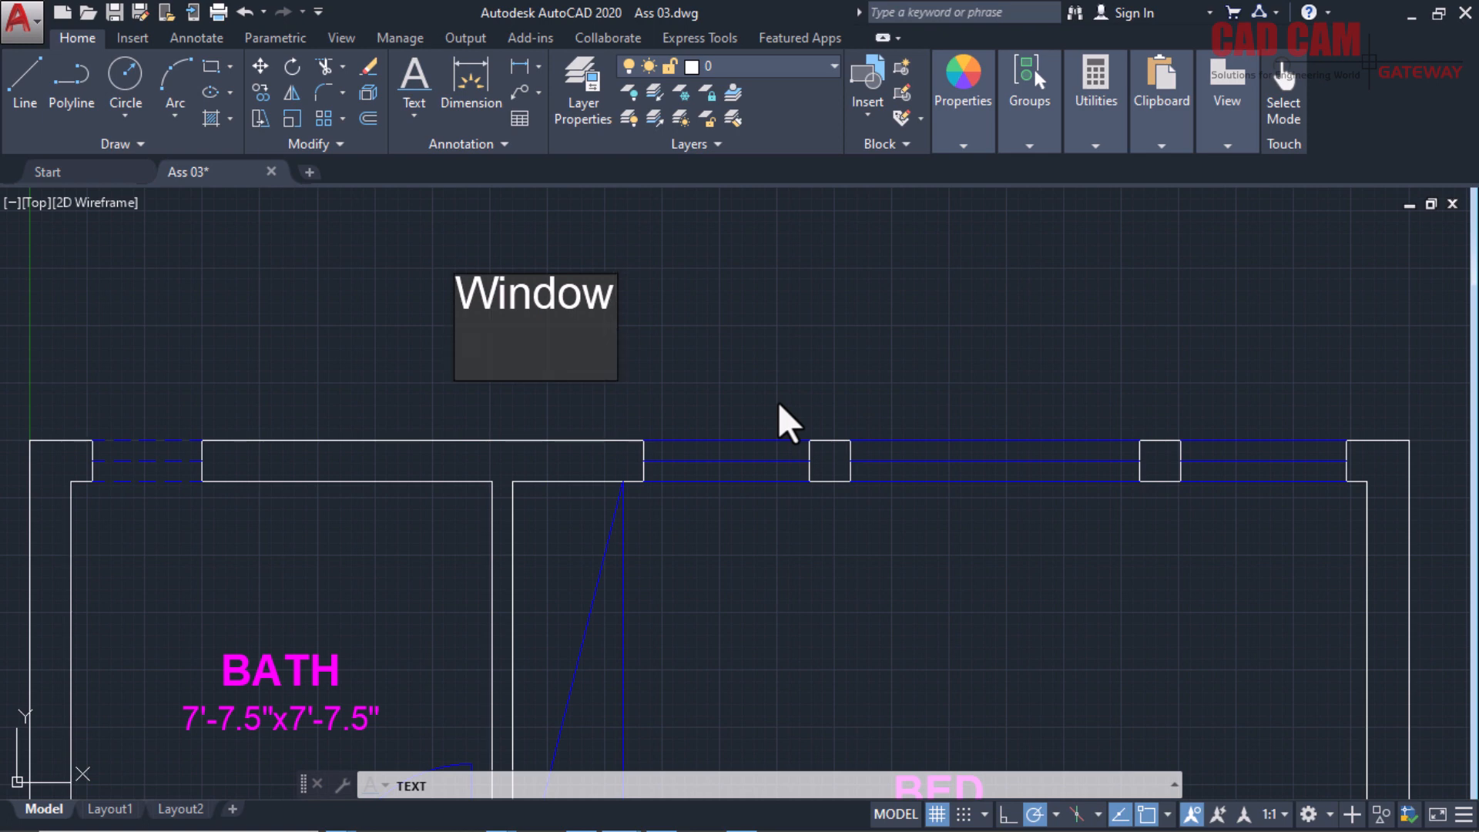
type("Door")
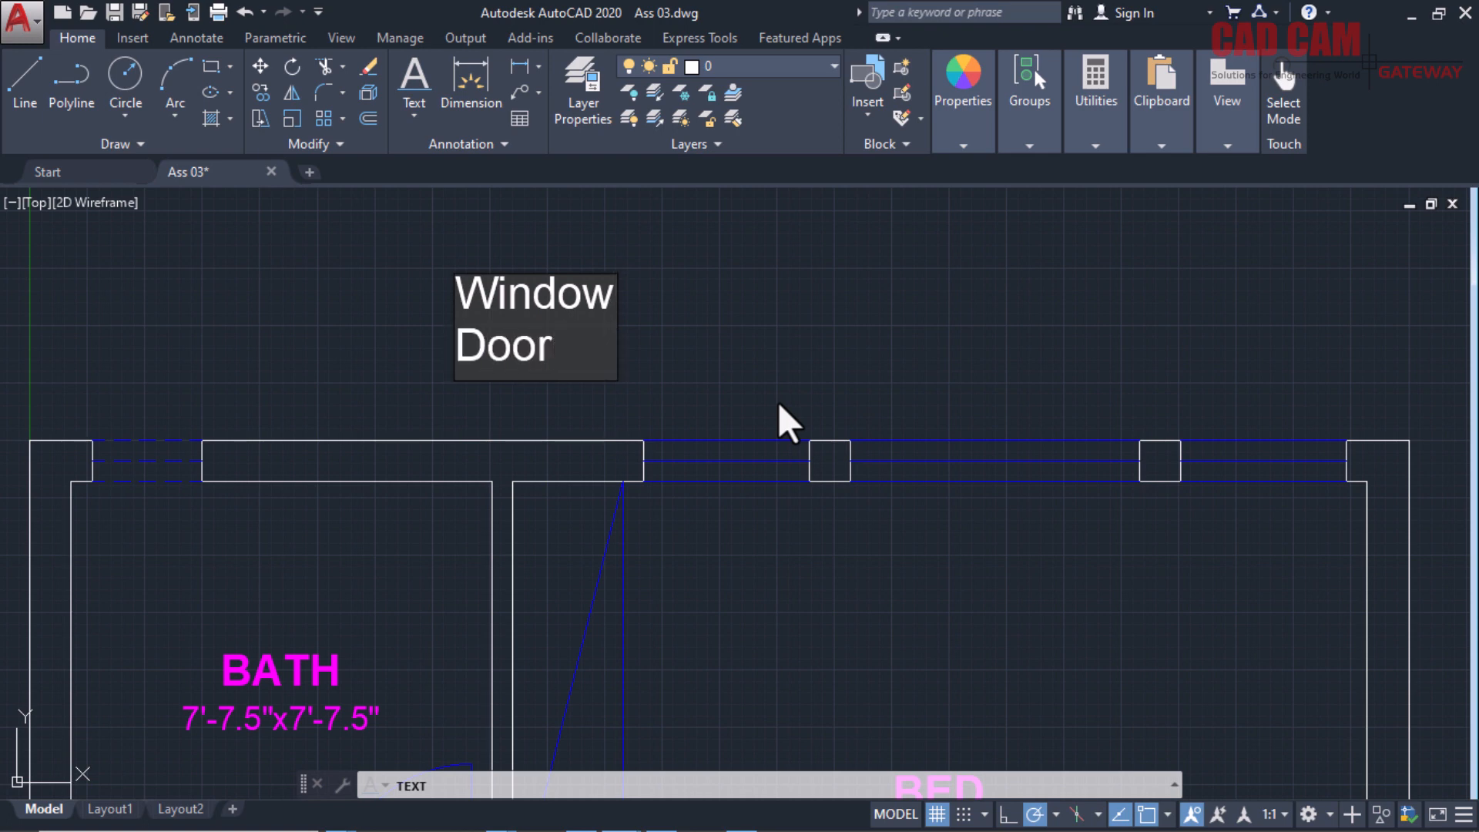
key("Return")
type("Gate")
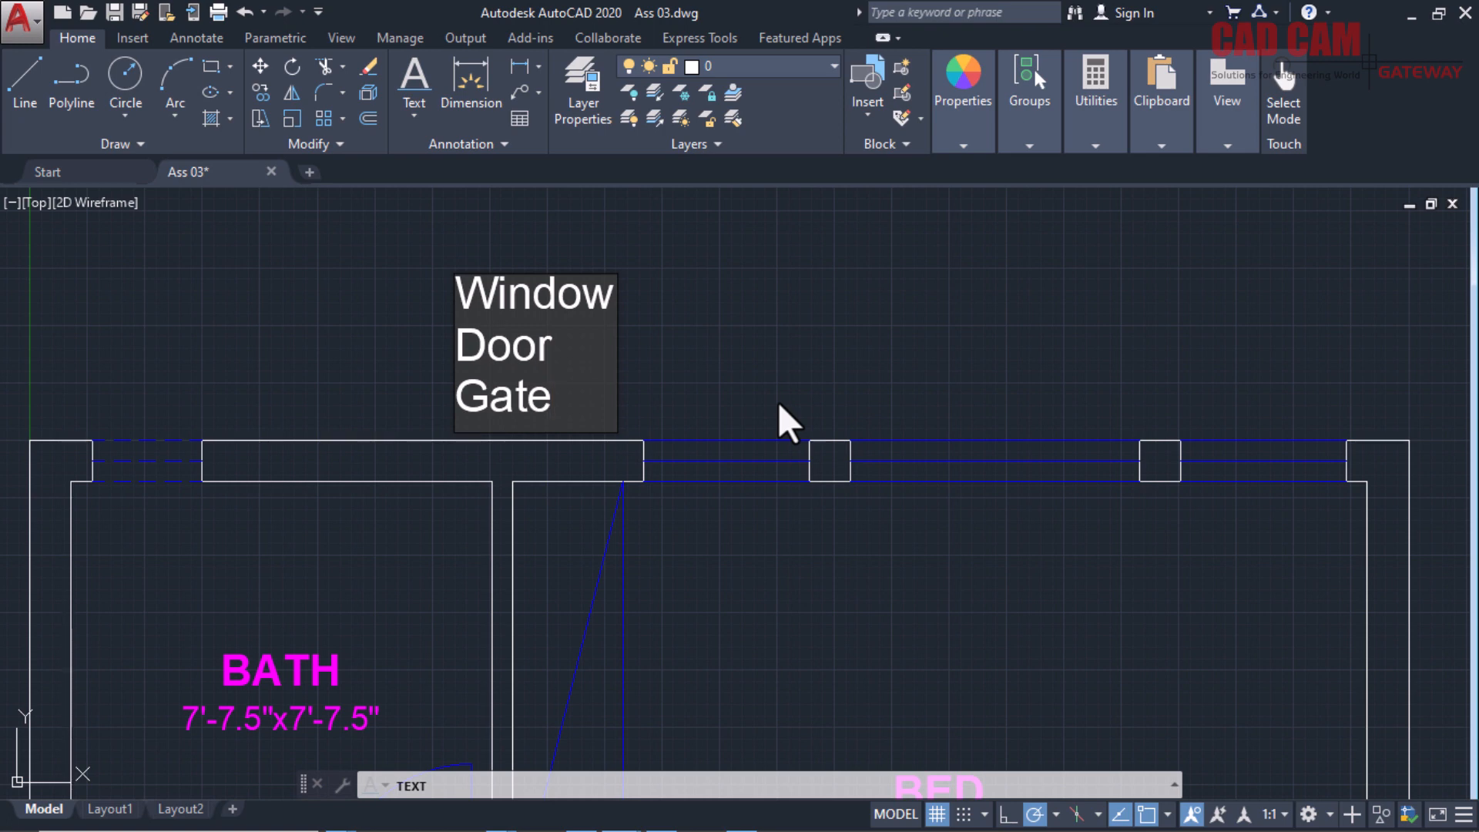
key("Return")
key("Return")
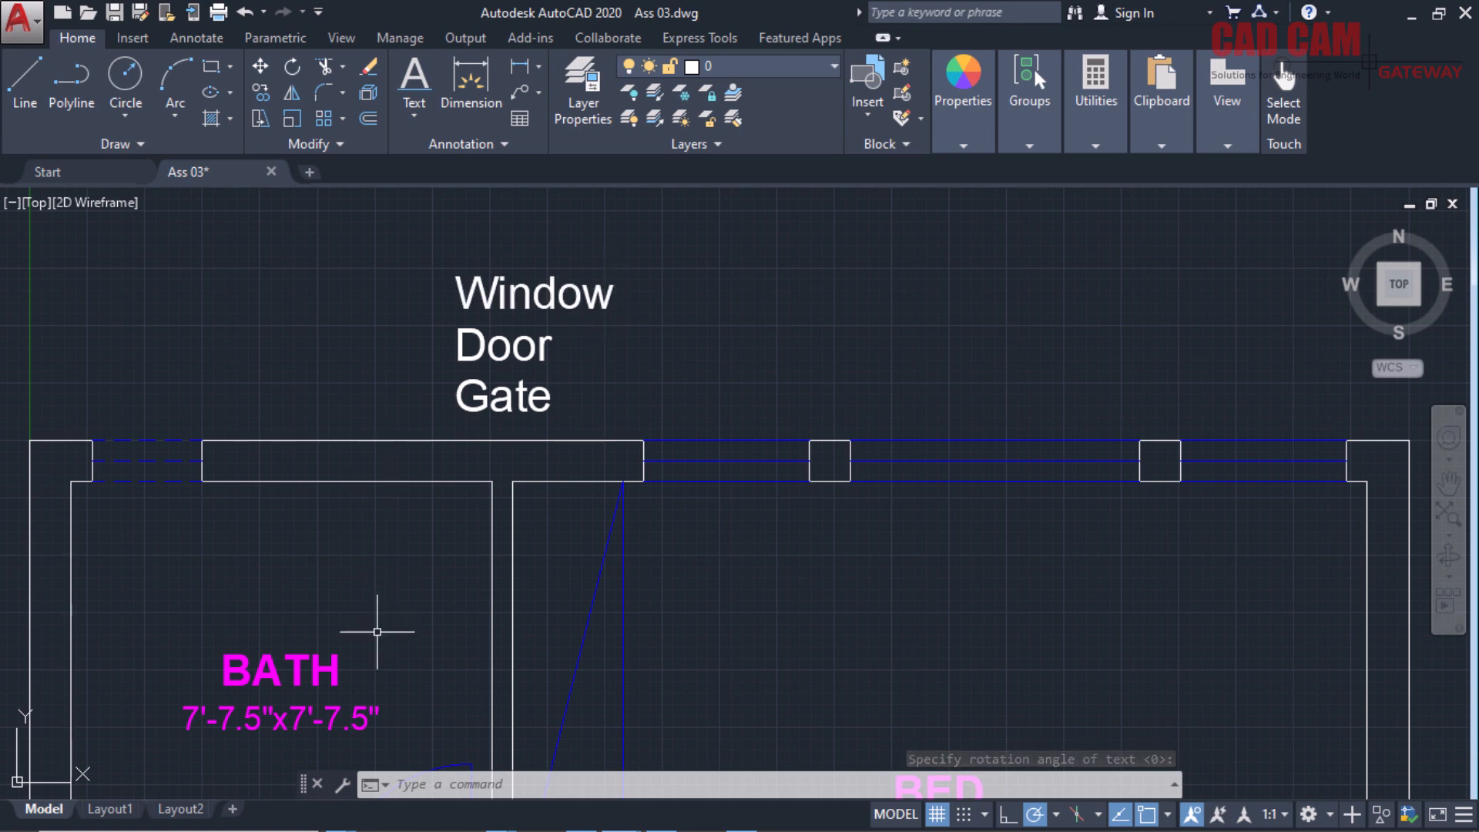
Move the Window text up and away from the Door and Gate texts above the plan's upper wall.
left_click(342, 661)
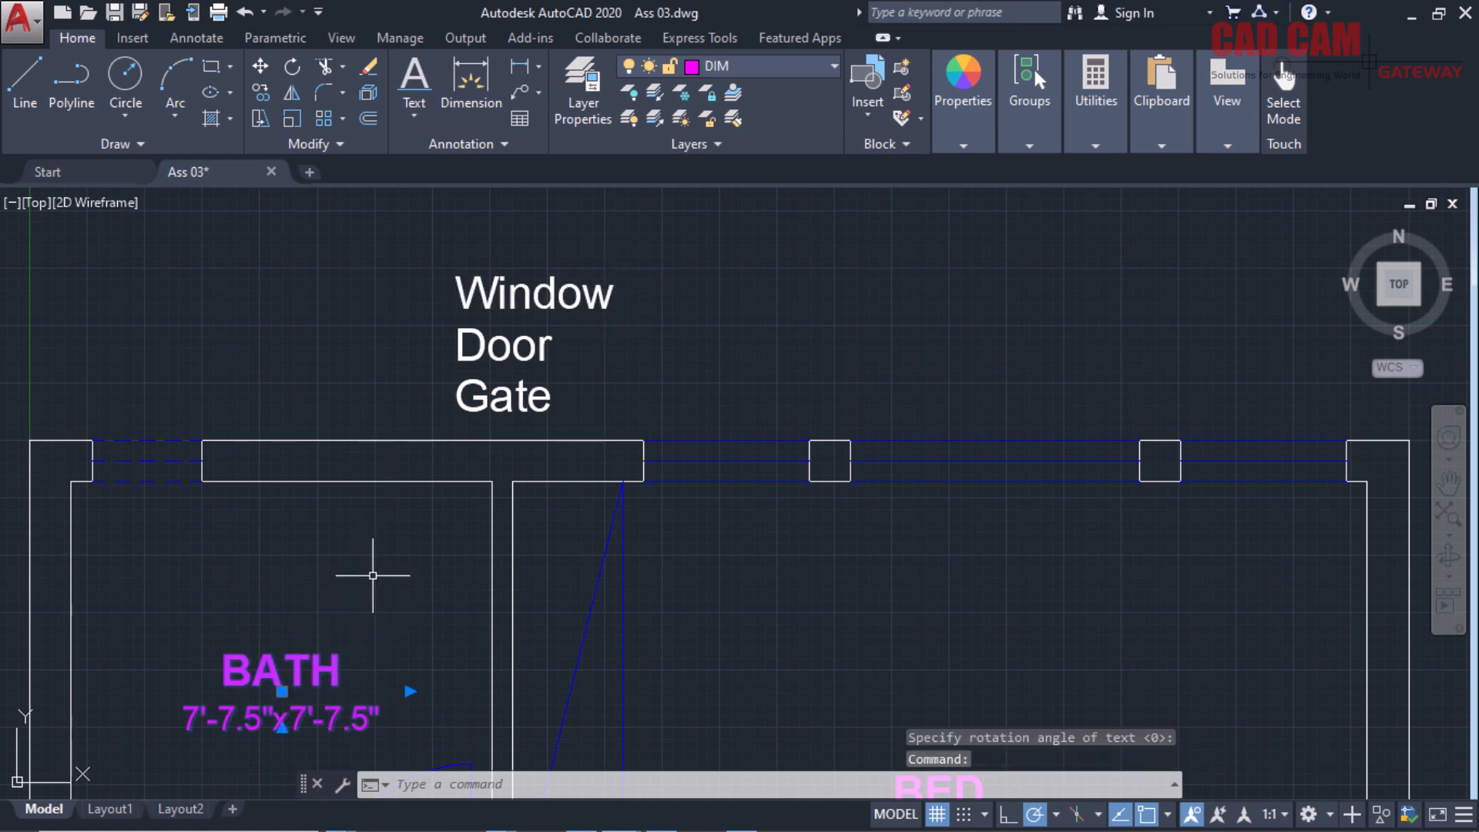
key("Escape")
left_click(581, 294)
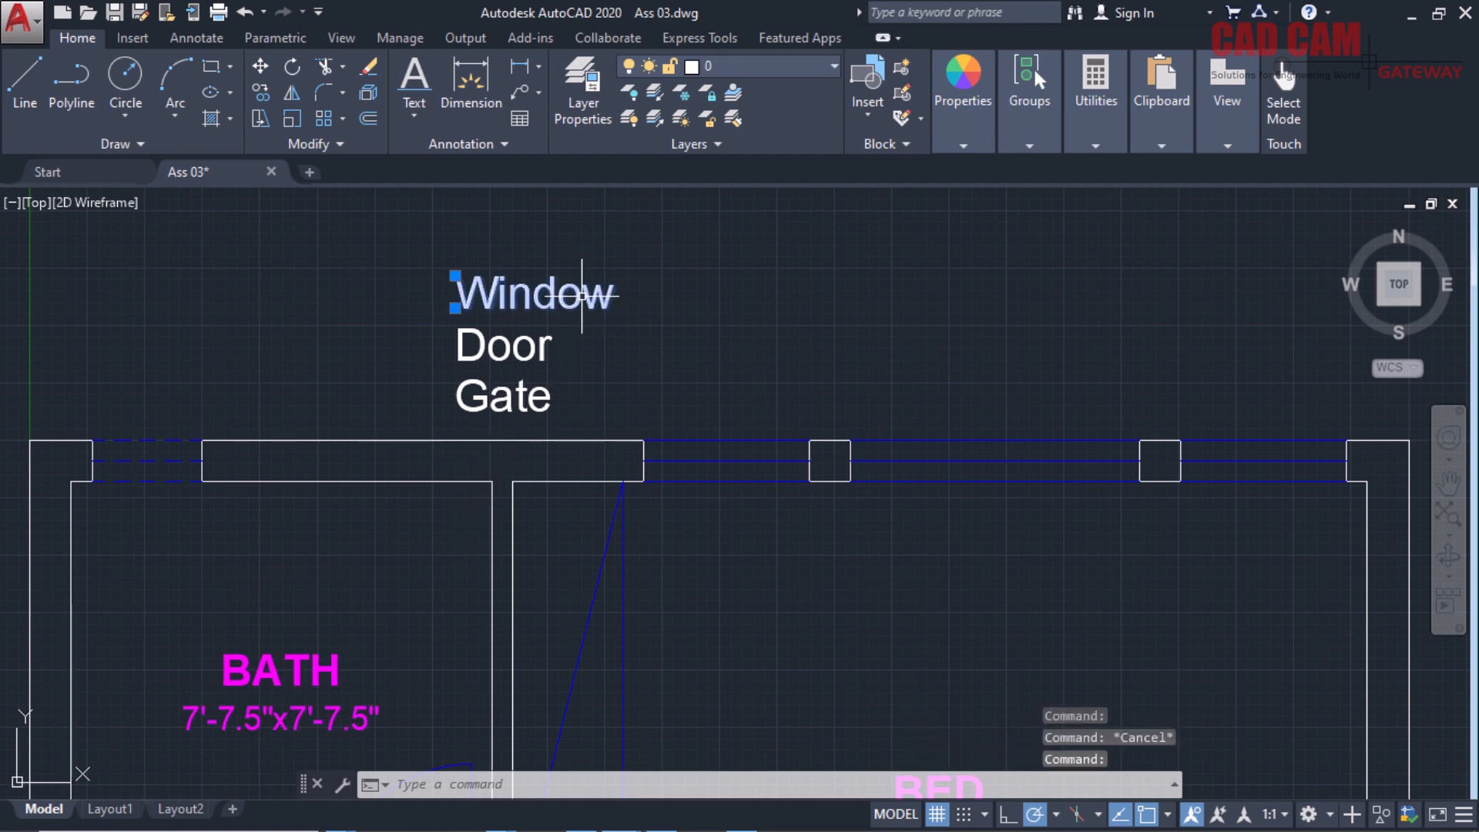
type("m")
key("Return")
left_click(719, 313)
left_click(848, 257)
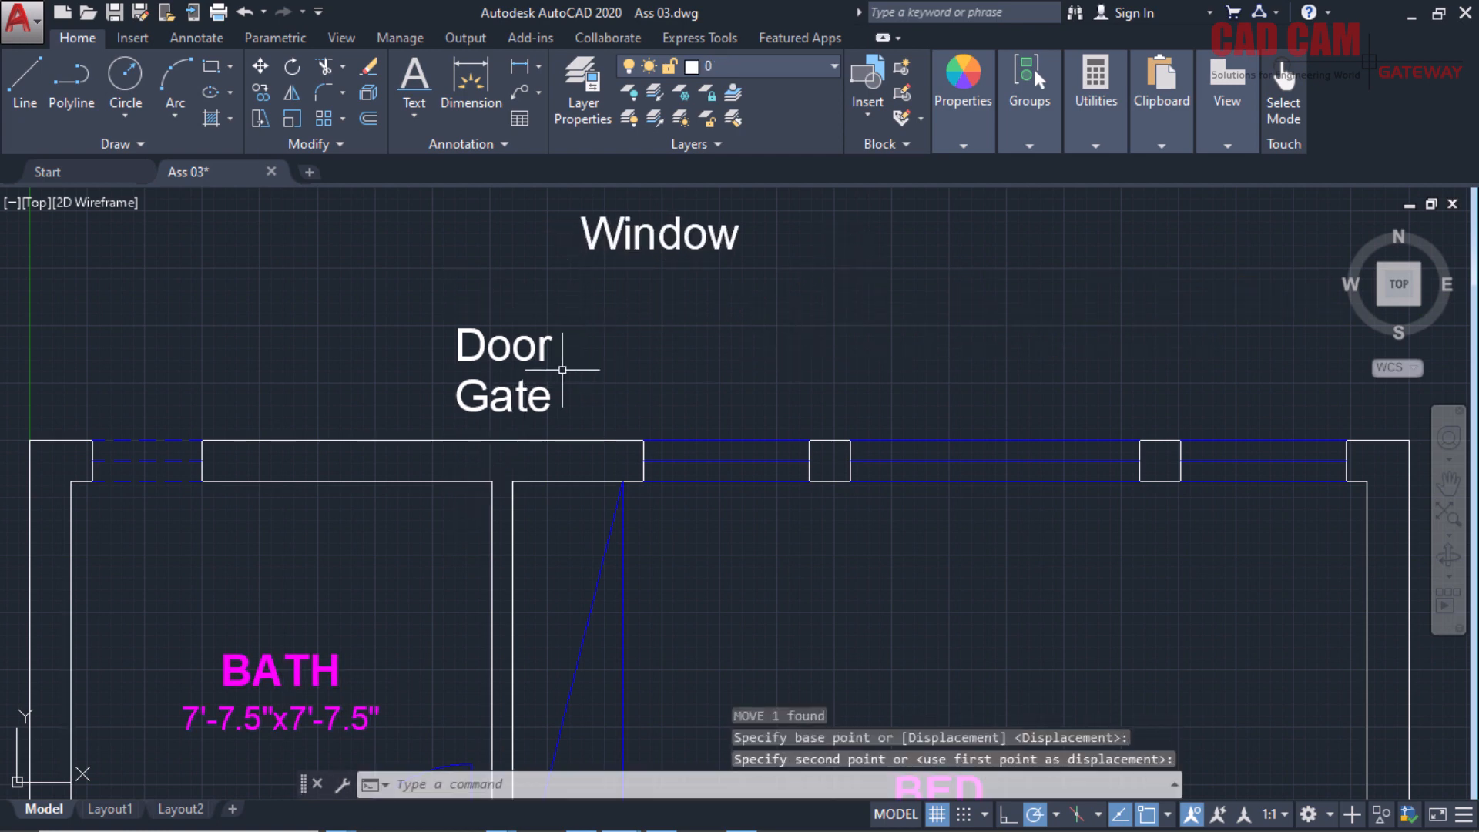
Move the Door text to just below the Window text and the Gate text to a spot below Door.
left_click(543, 342)
key("space")
left_click(677, 339)
left_click(937, 269)
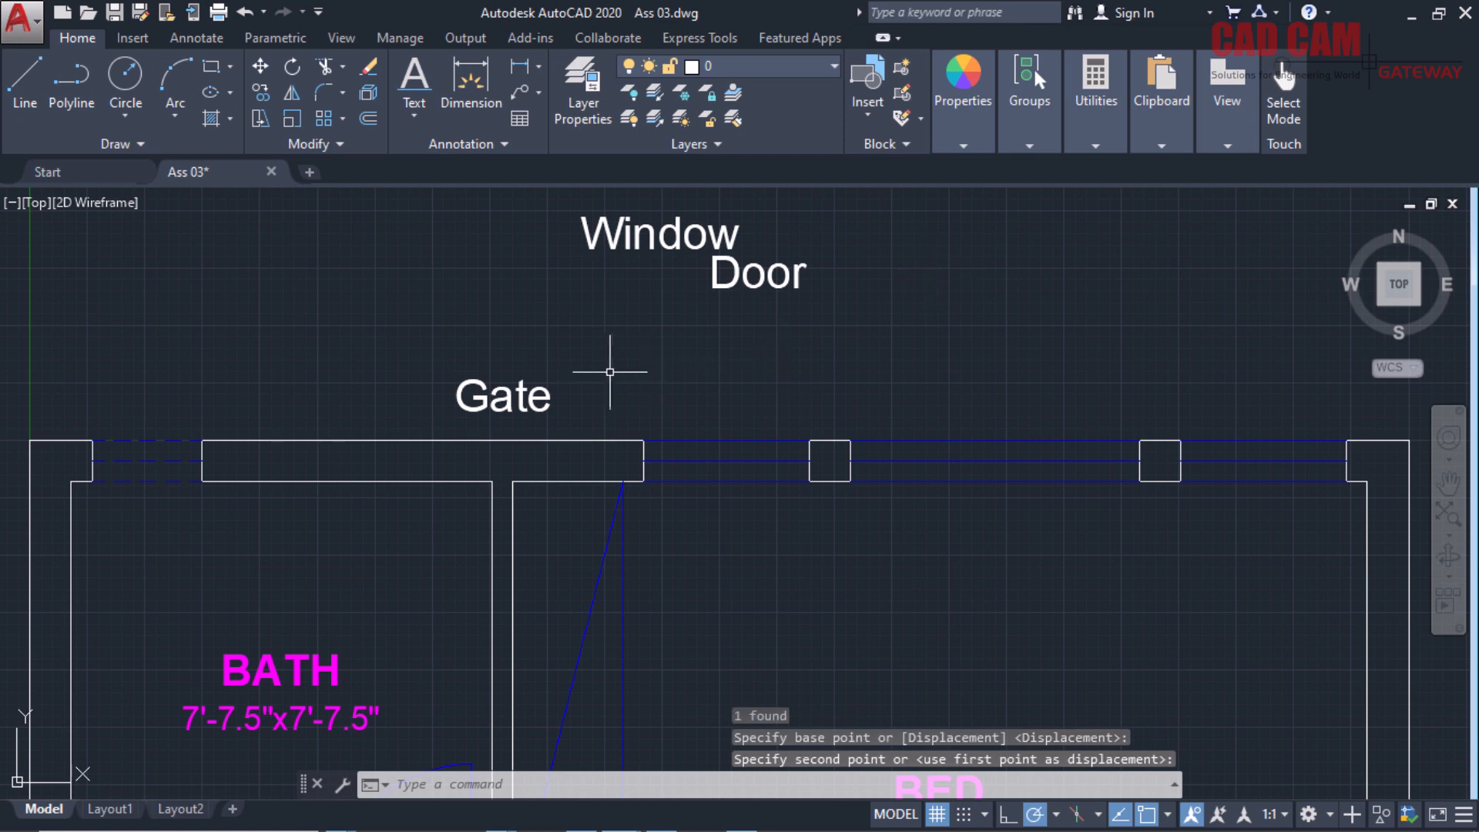
key("space")
left_click(543, 388)
key("space")
left_click(644, 355)
left_click(865, 299)
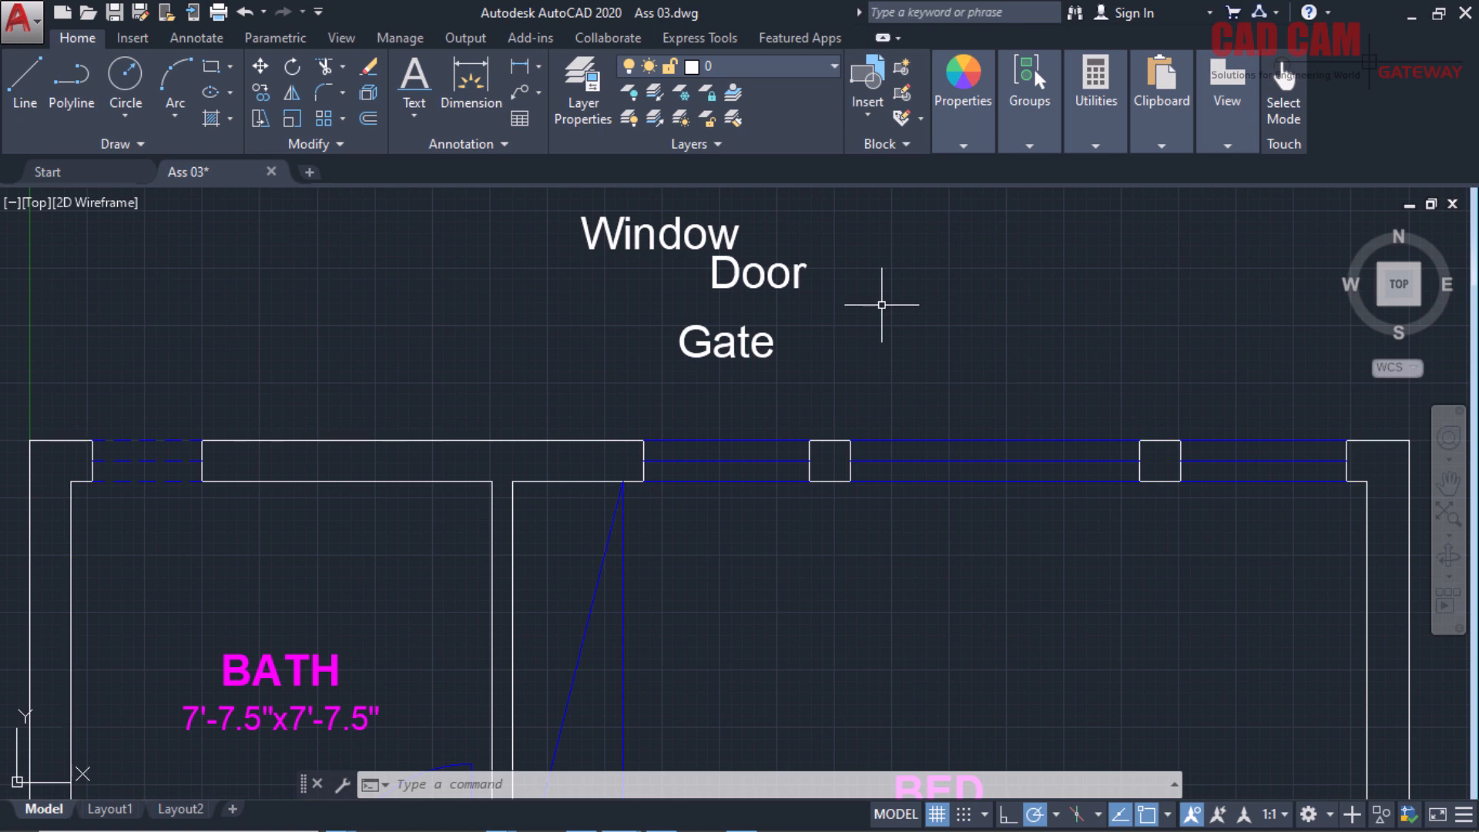
Delete the Window, Door and Gate texts above the floor plan.
left_click(821, 366)
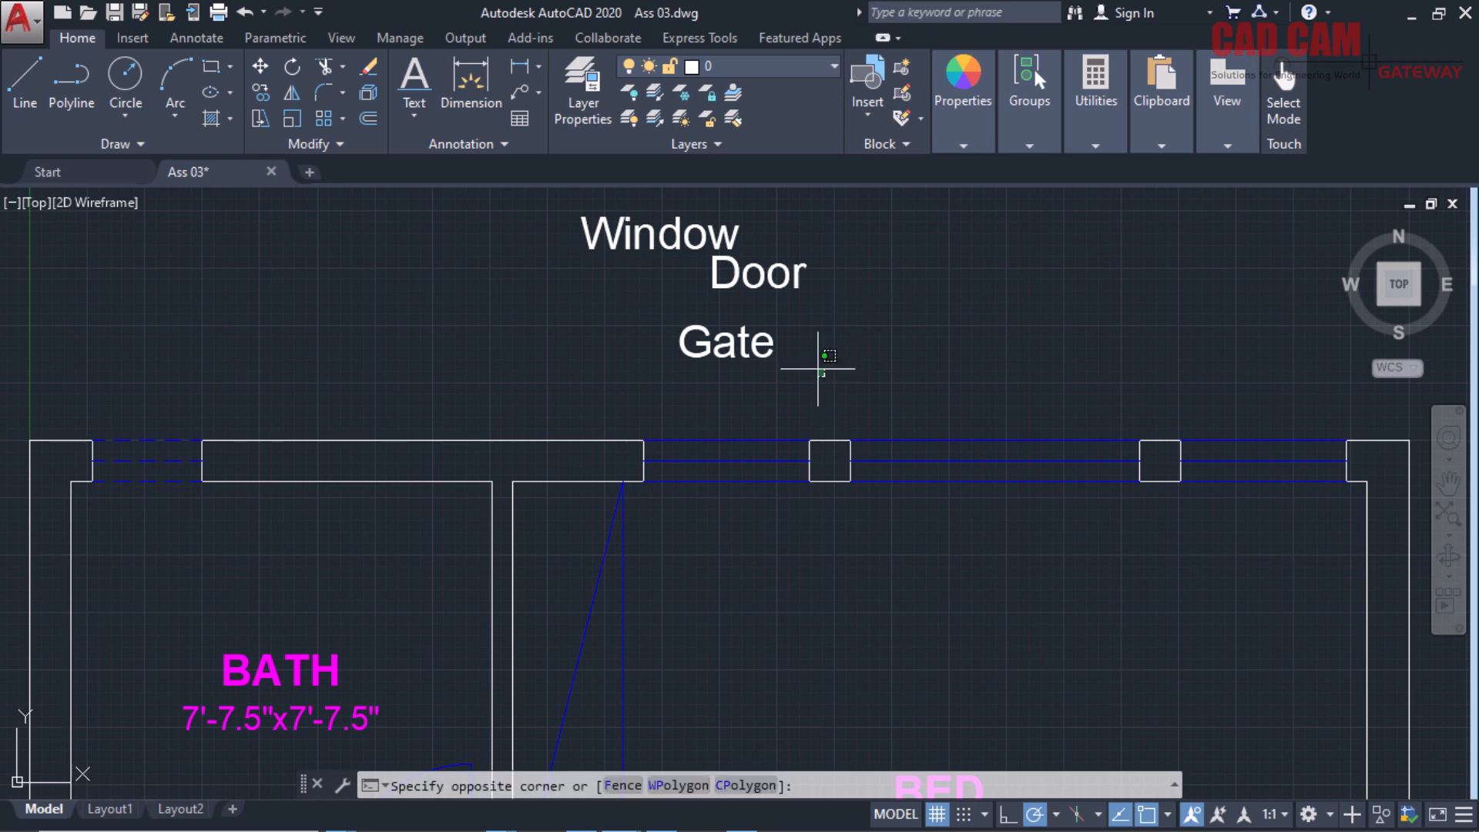
left_click(684, 216)
key("Delete")
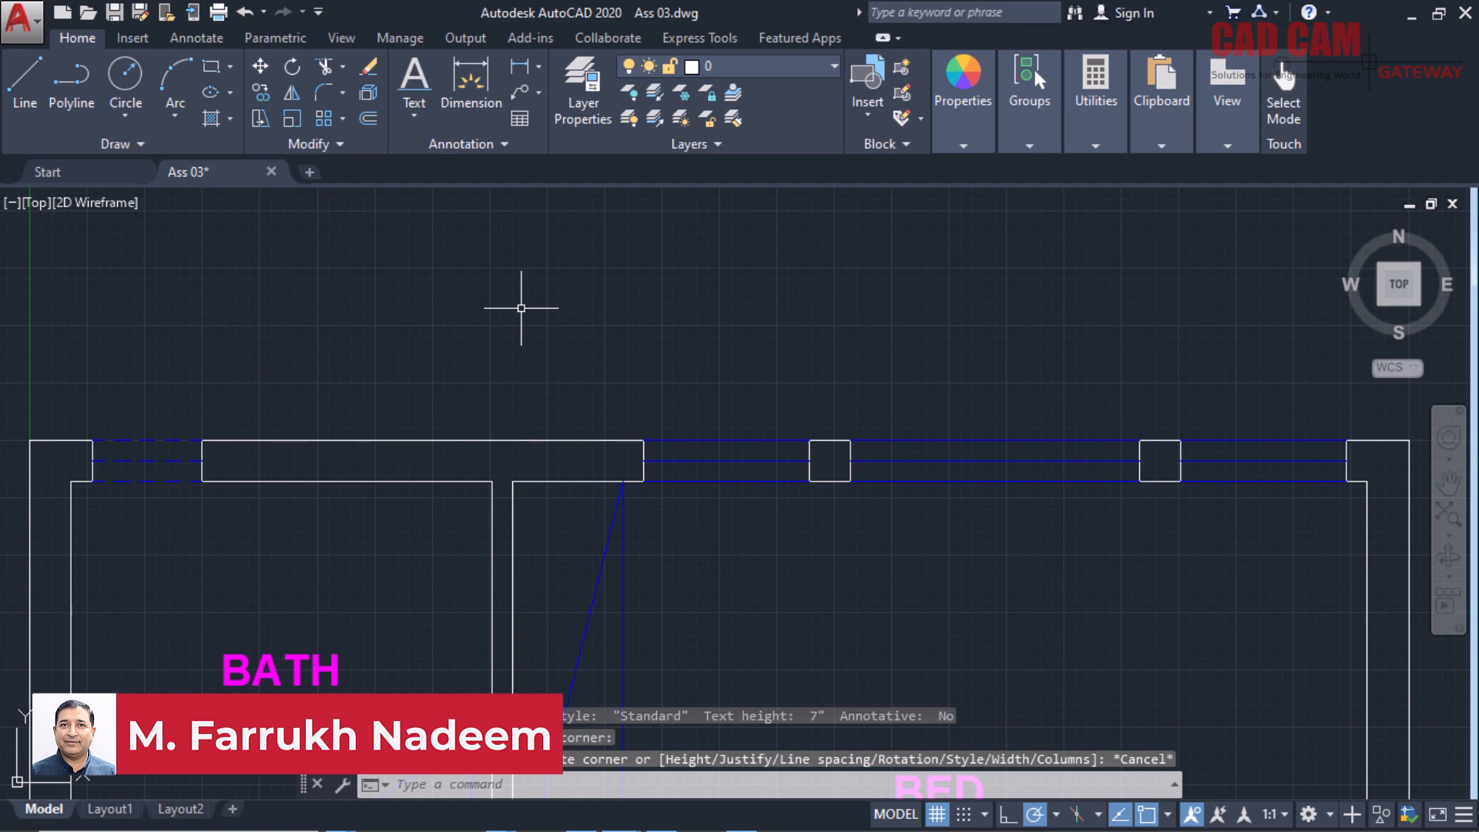
type("dt")
key("Return")
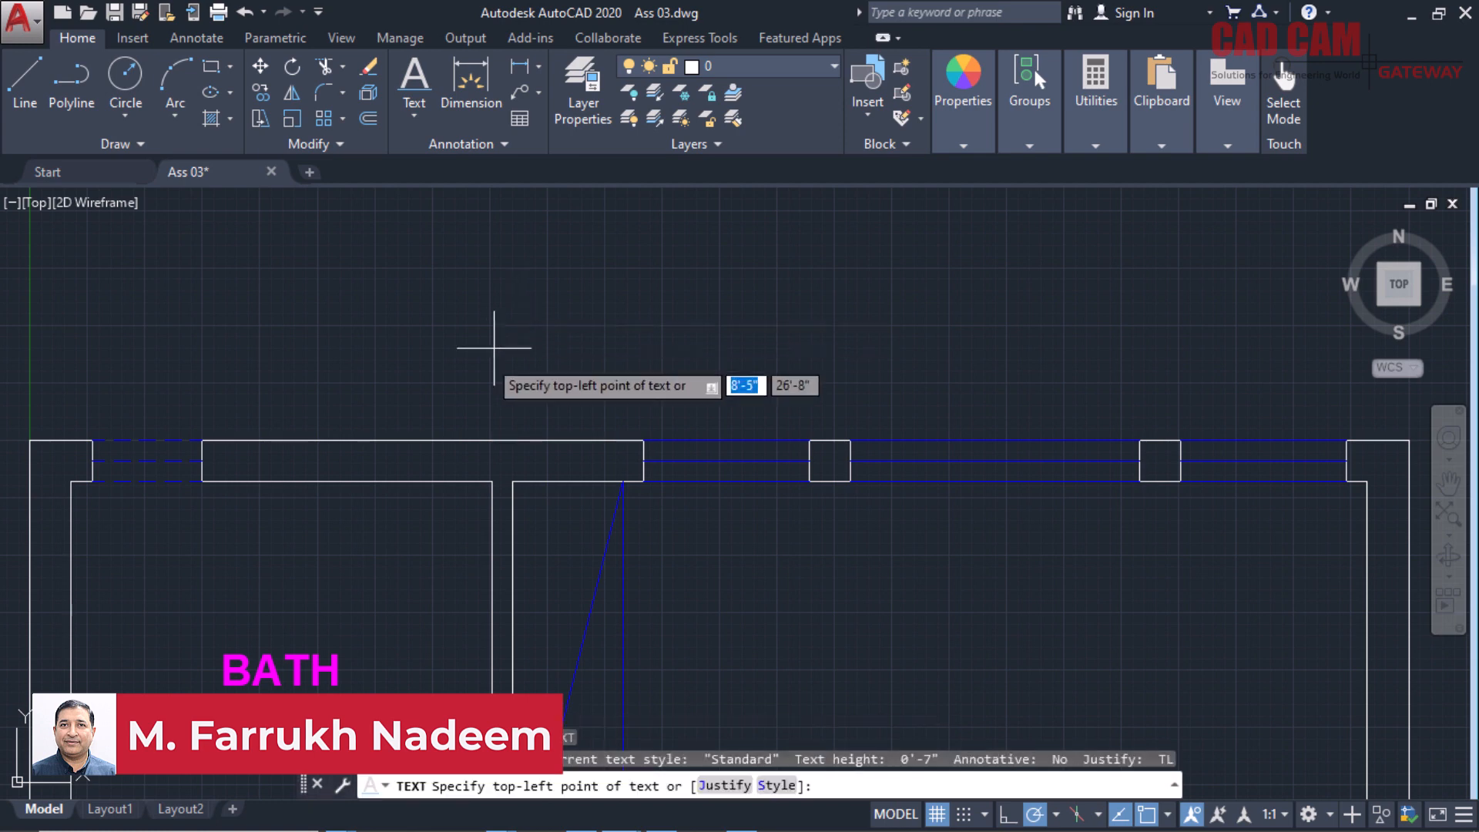
left_click(454, 366)
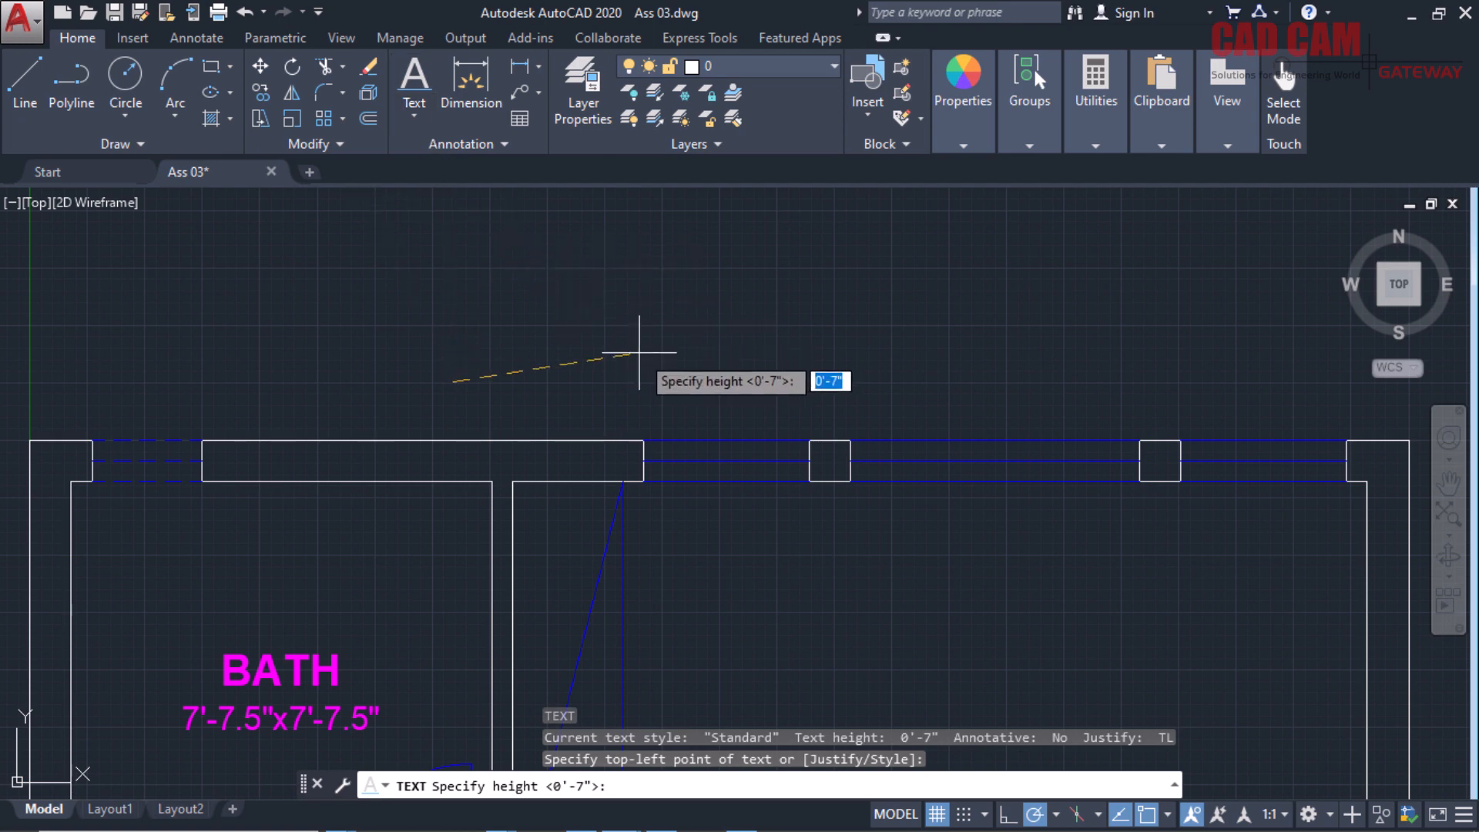
type("5")
key("Return")
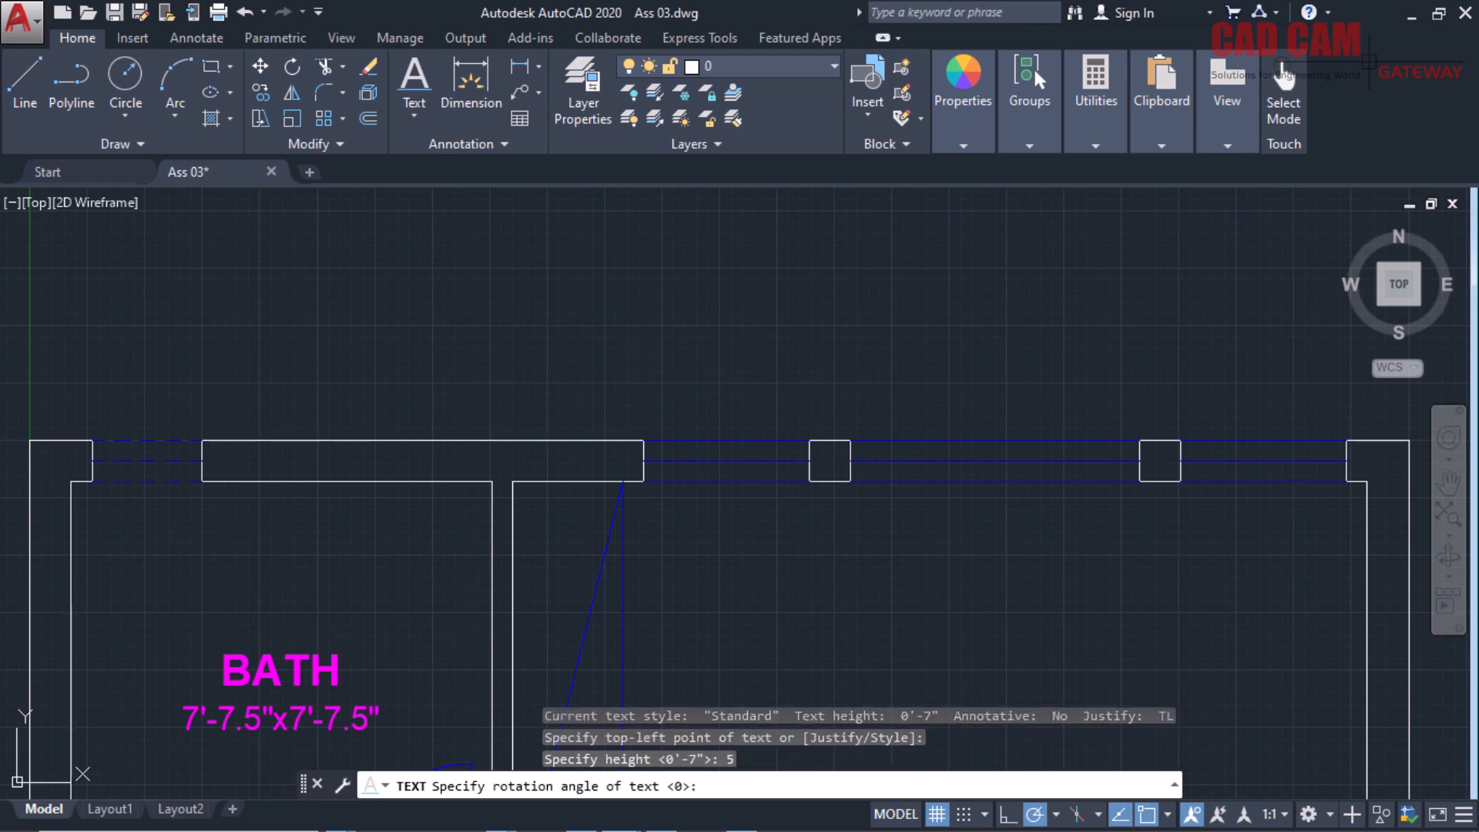
key("Return")
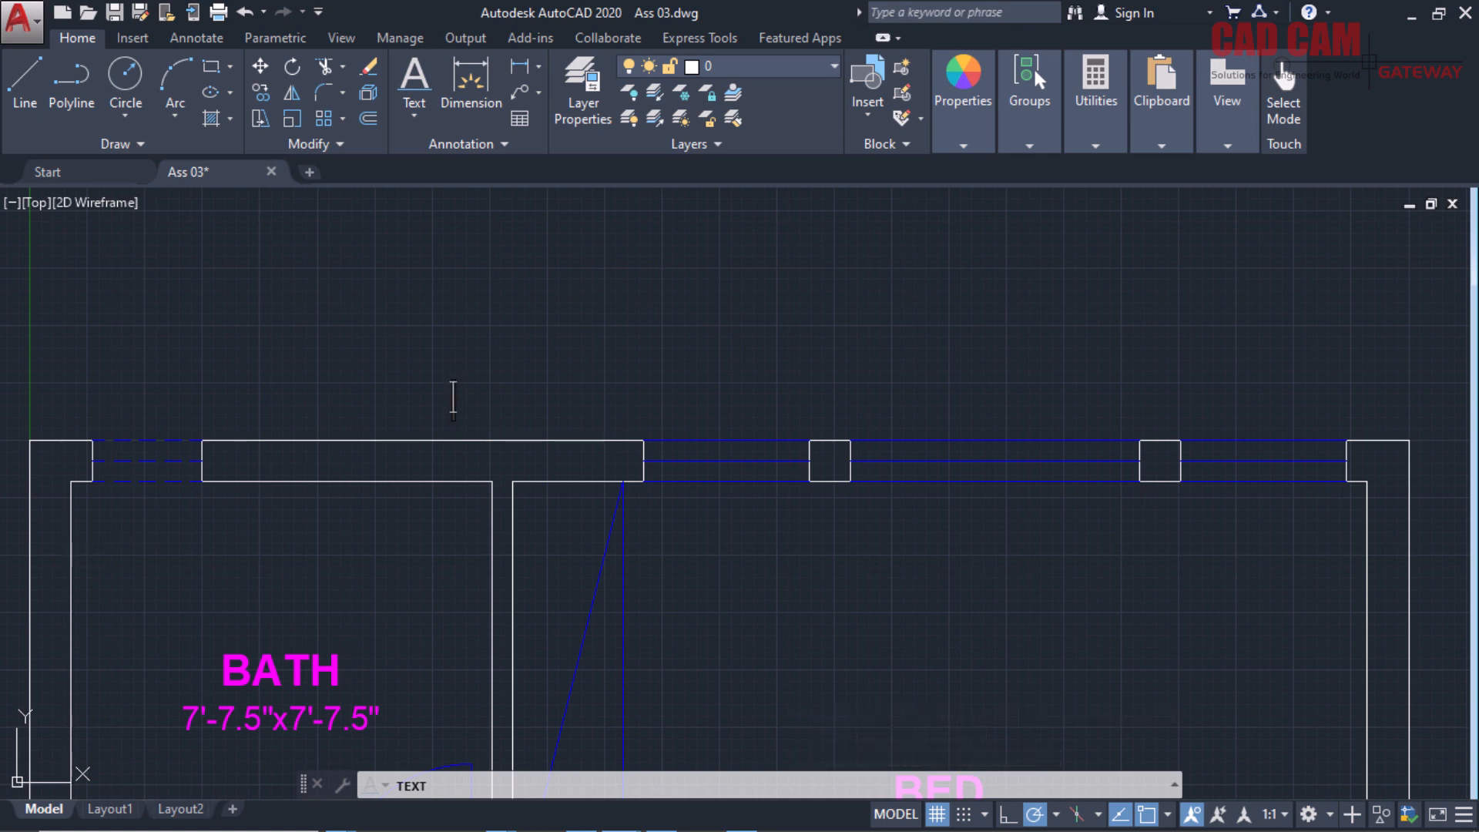
key("Escape")
key("Escape")
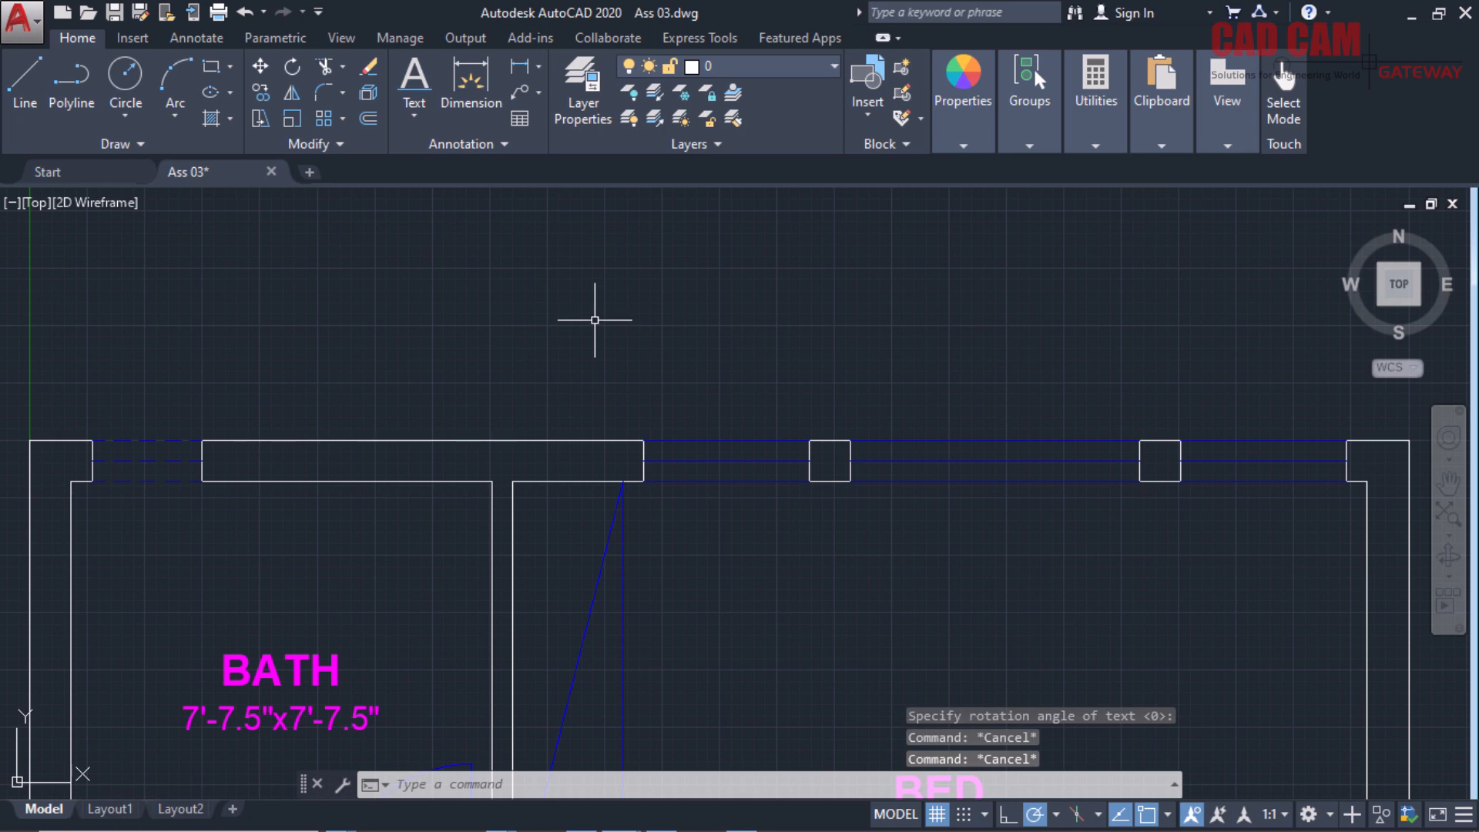
type("dt")
key("Return")
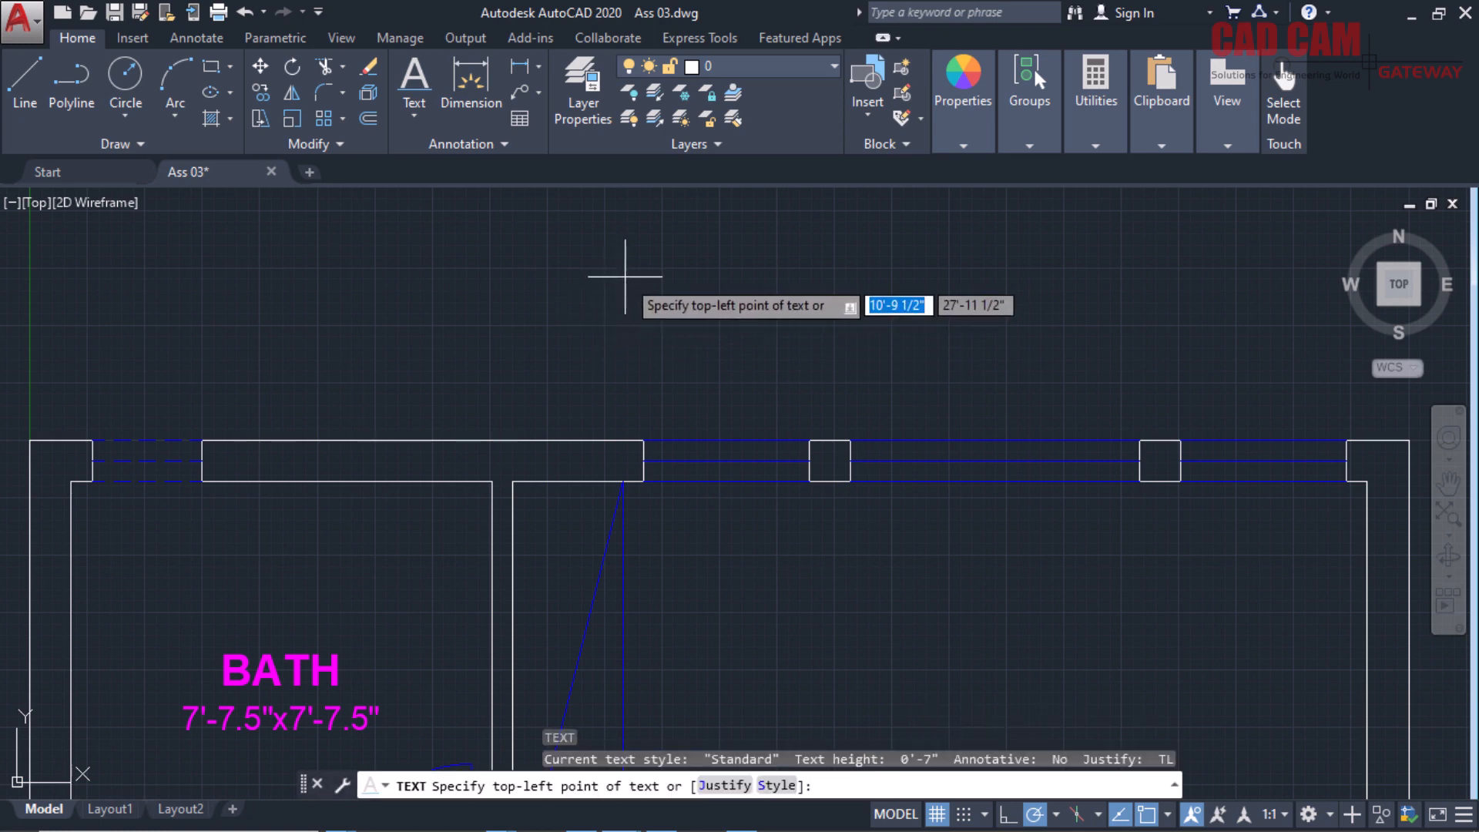
left_click(543, 281)
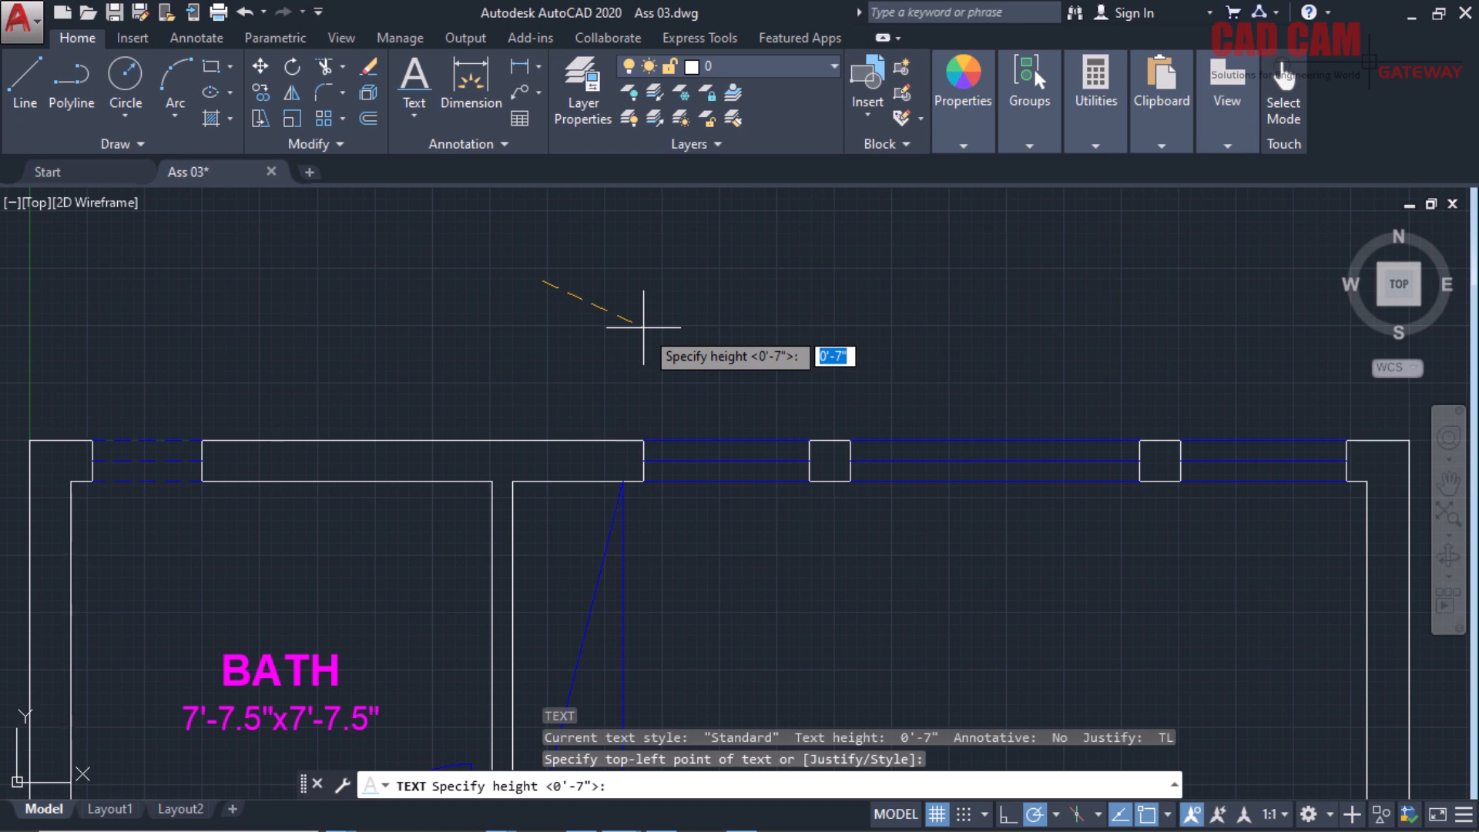
key("Escape")
Start a single-line text with MC (middle-center) justification above the upper wall near the bath and bed partition, height 6", rotation 0.
key("Return")
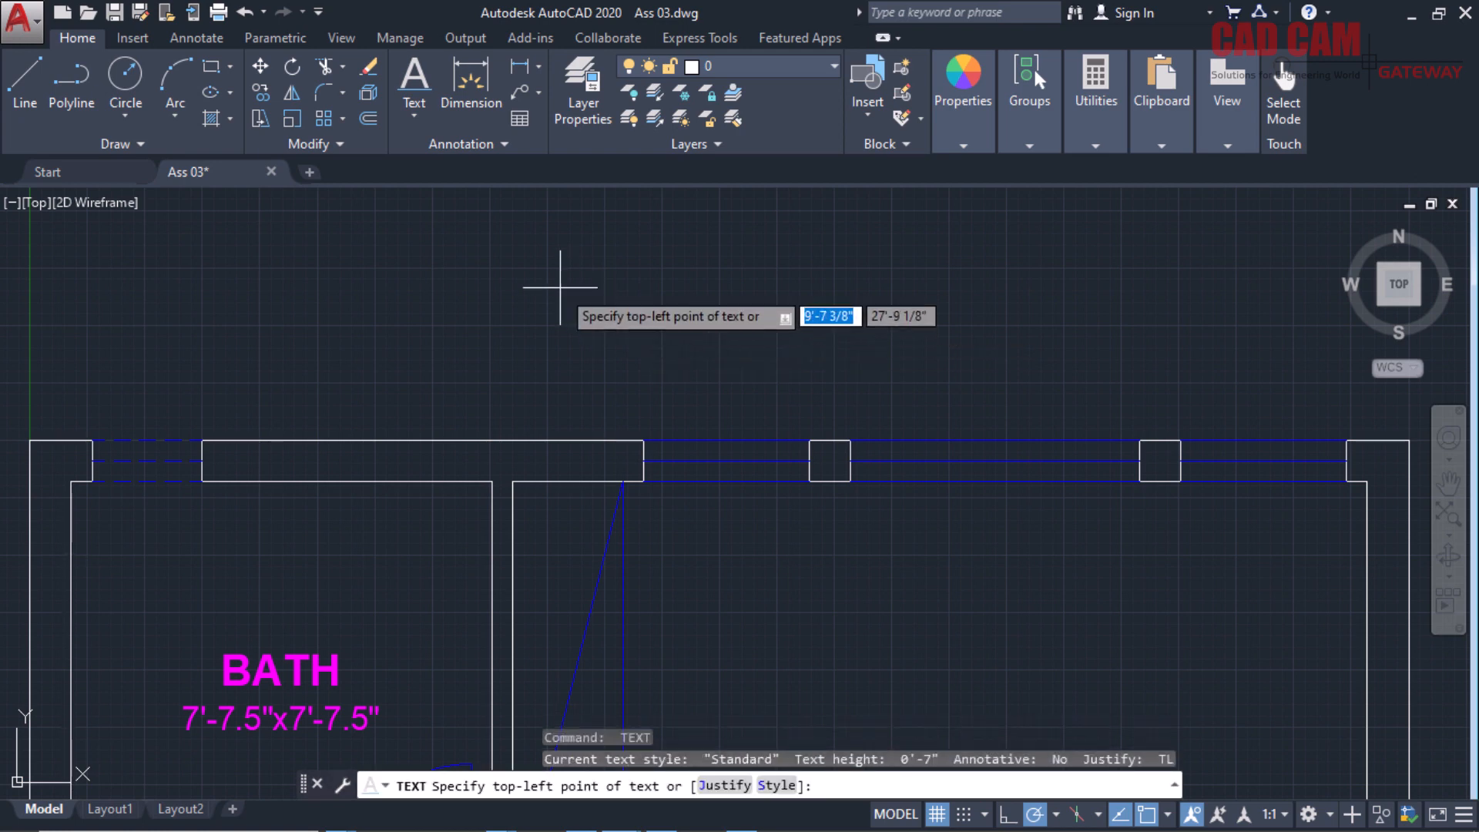
type("j")
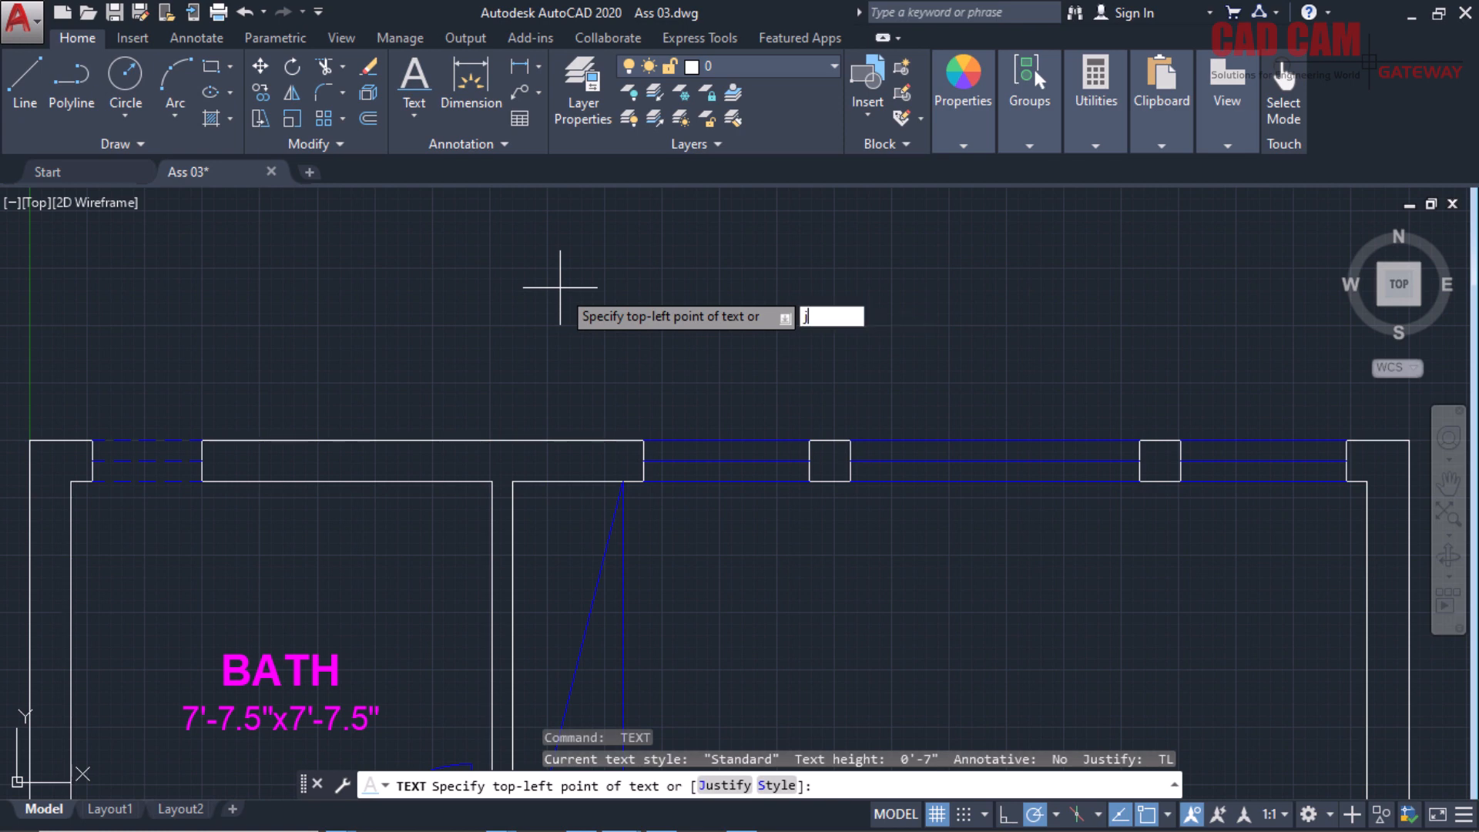
key("Return")
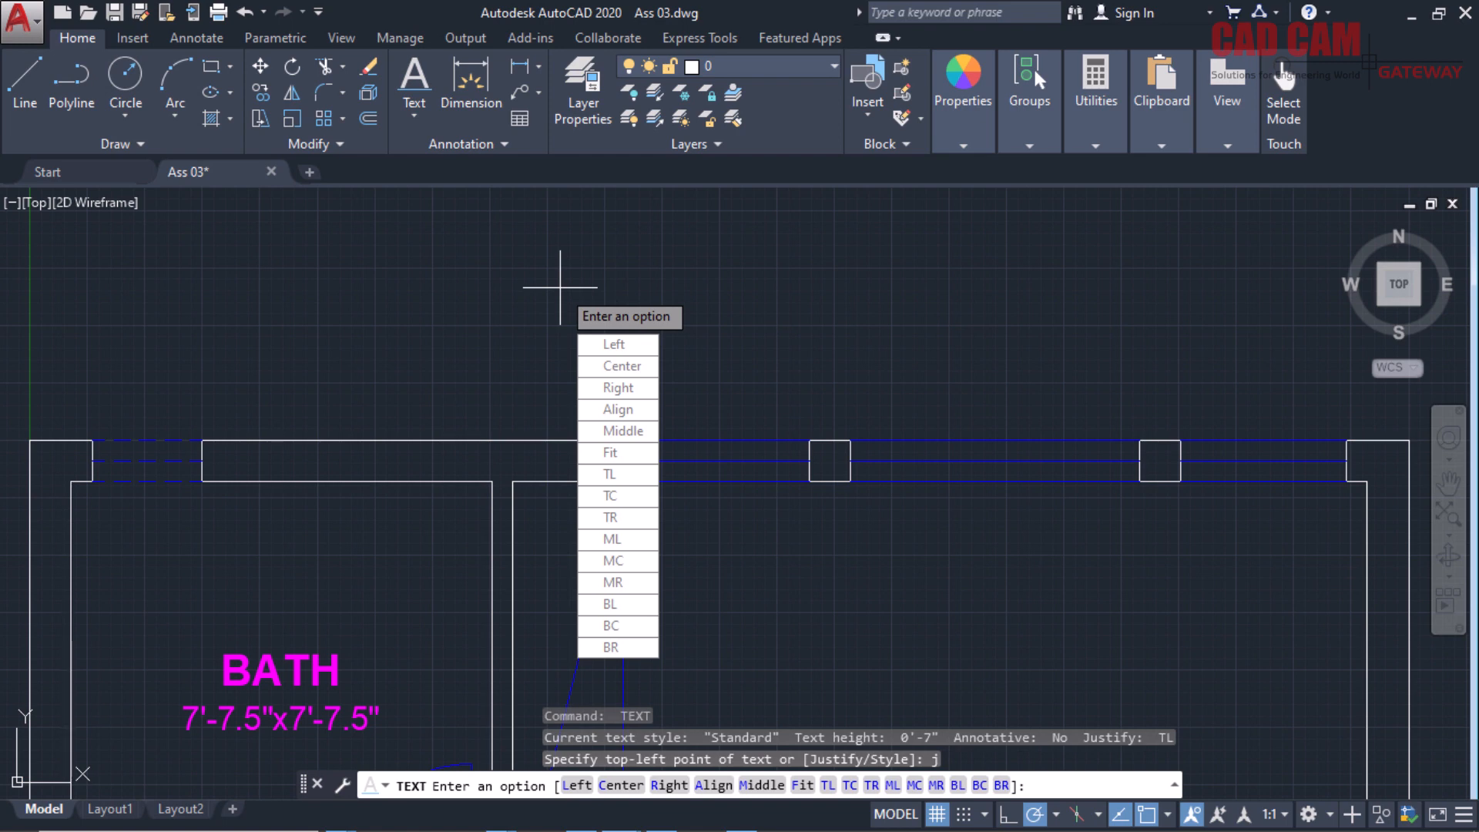
type("mc")
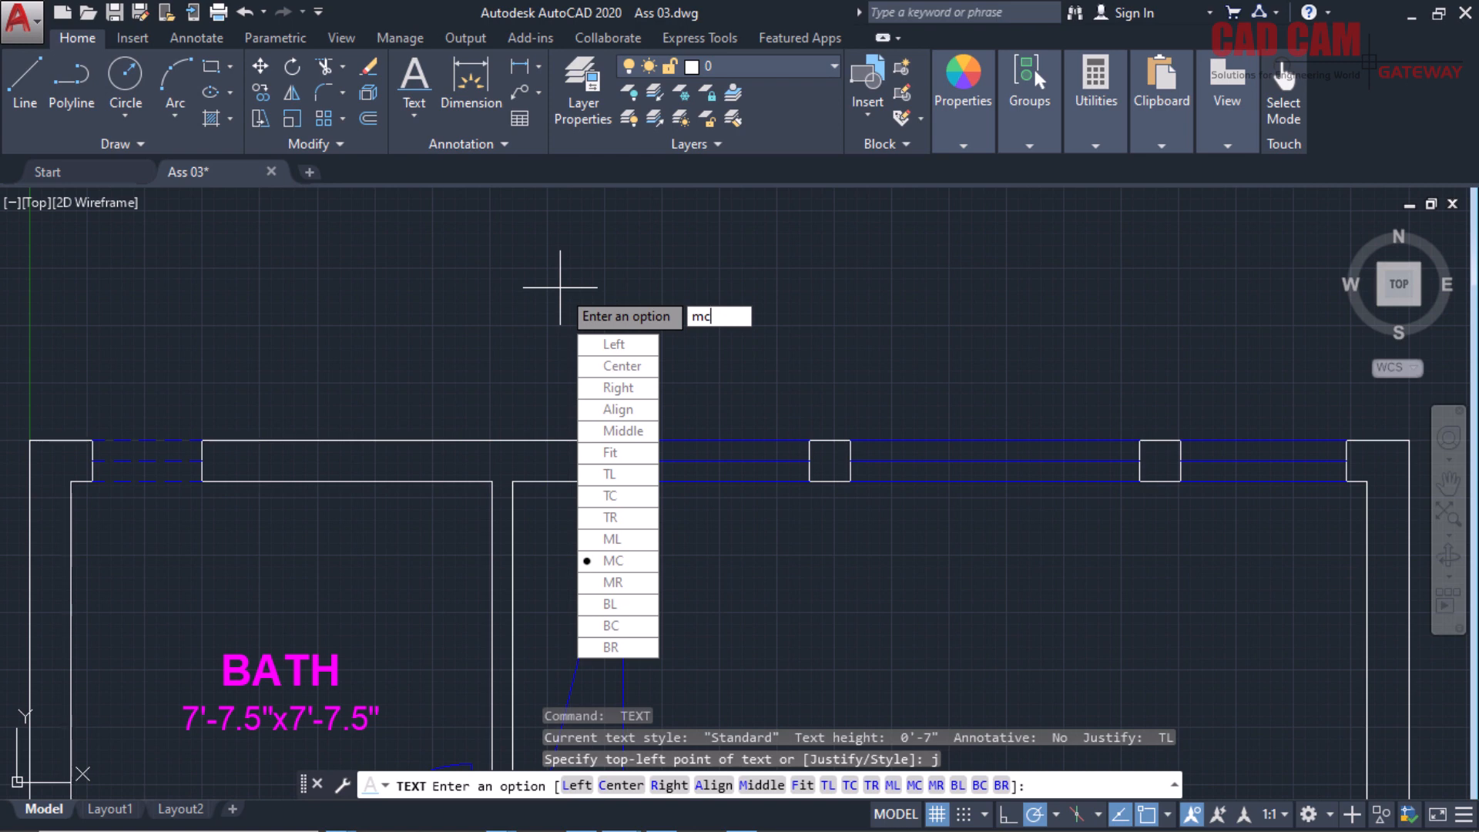
key("Return")
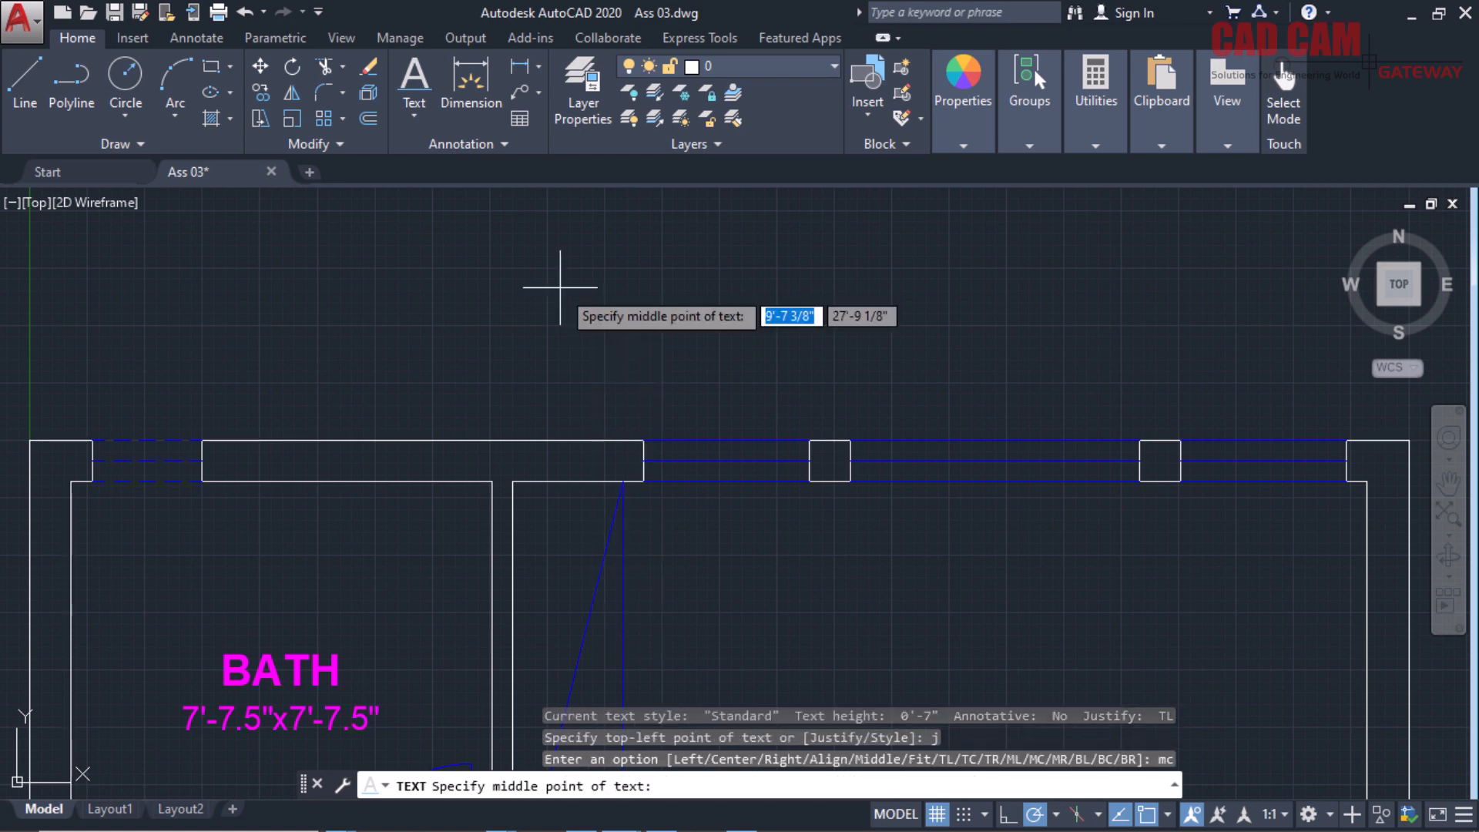
left_click(609, 297)
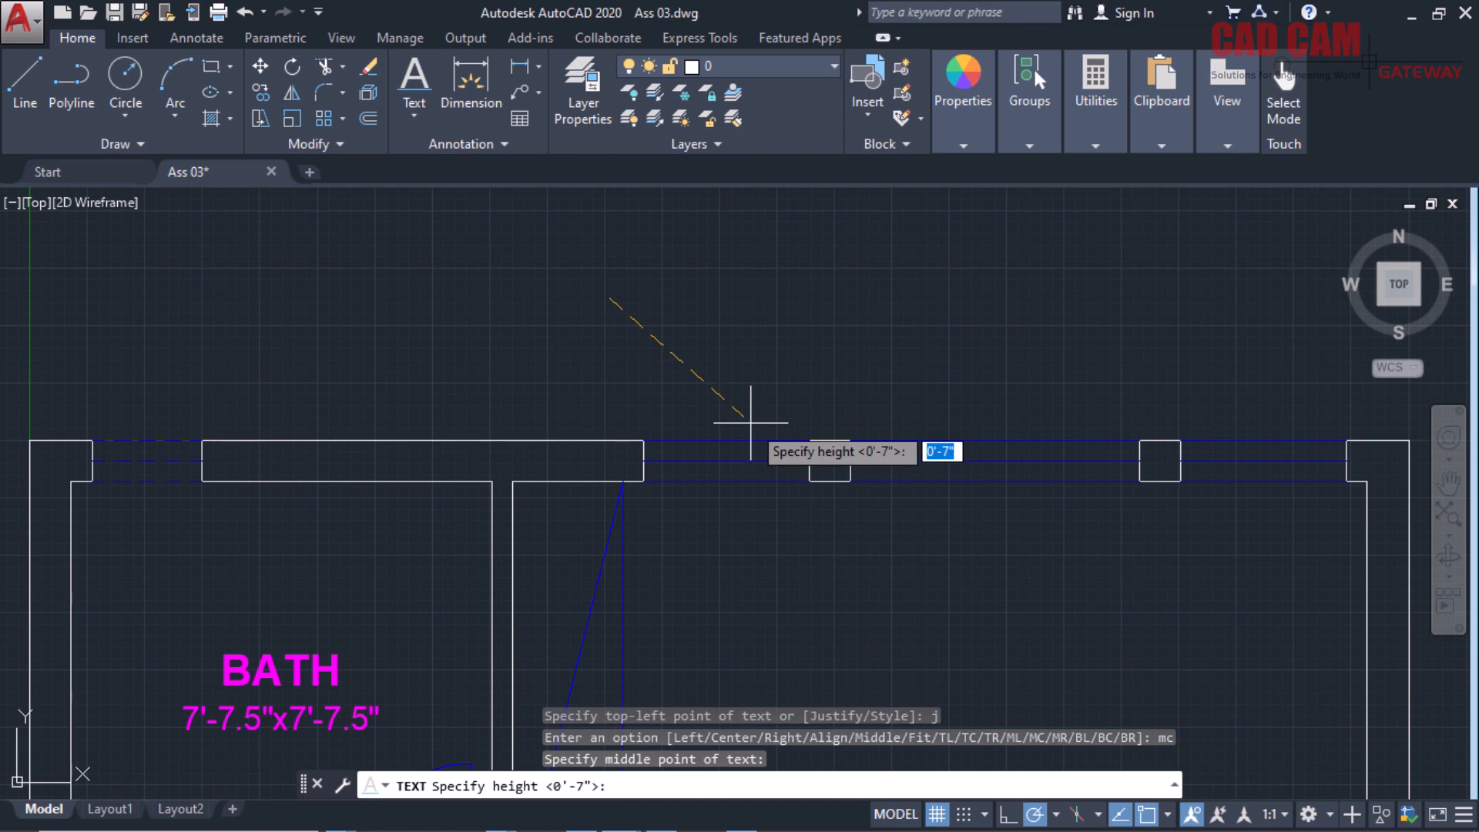
type("6")
key("Return")
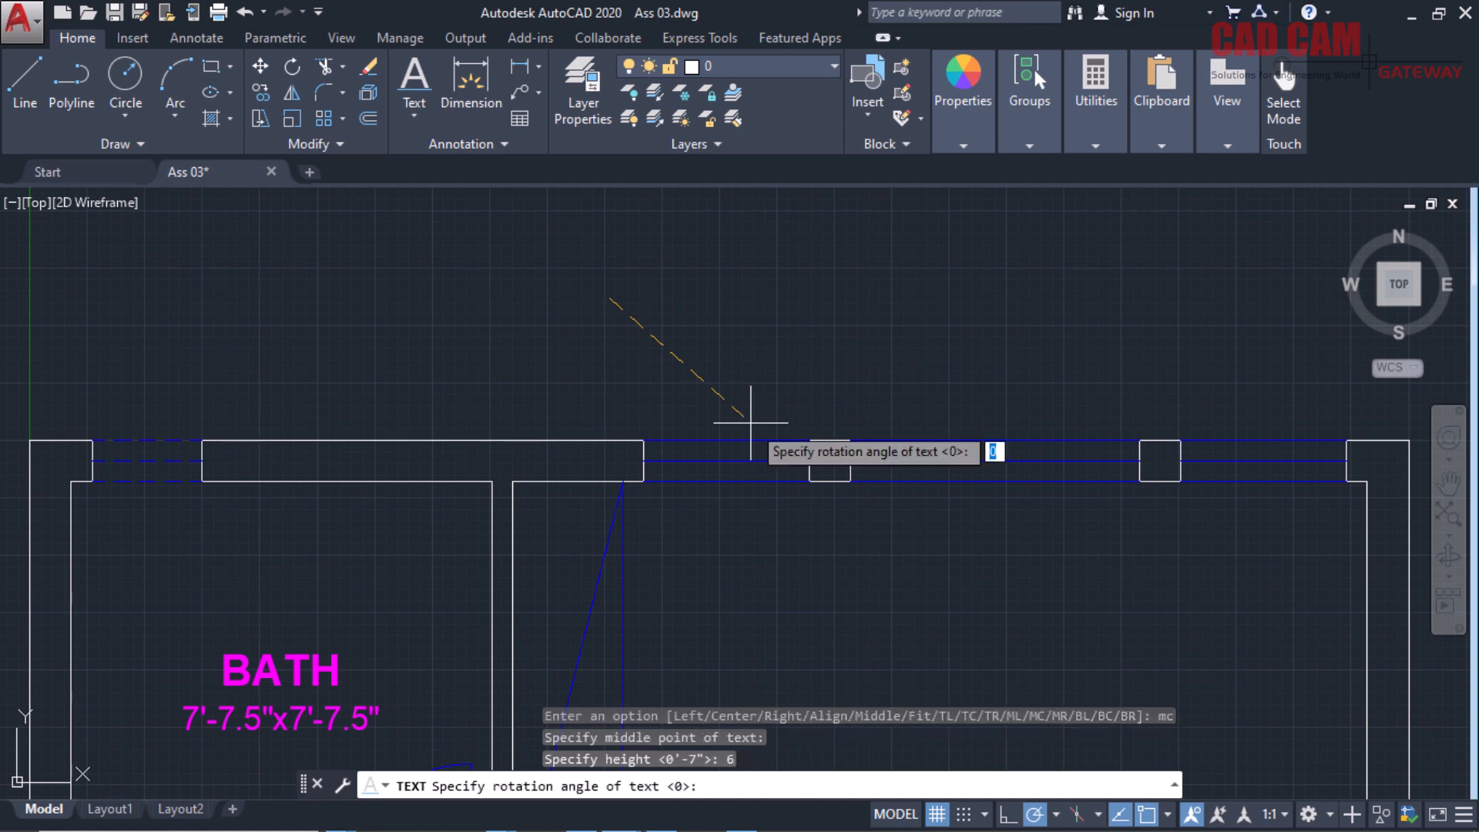
key("Return")
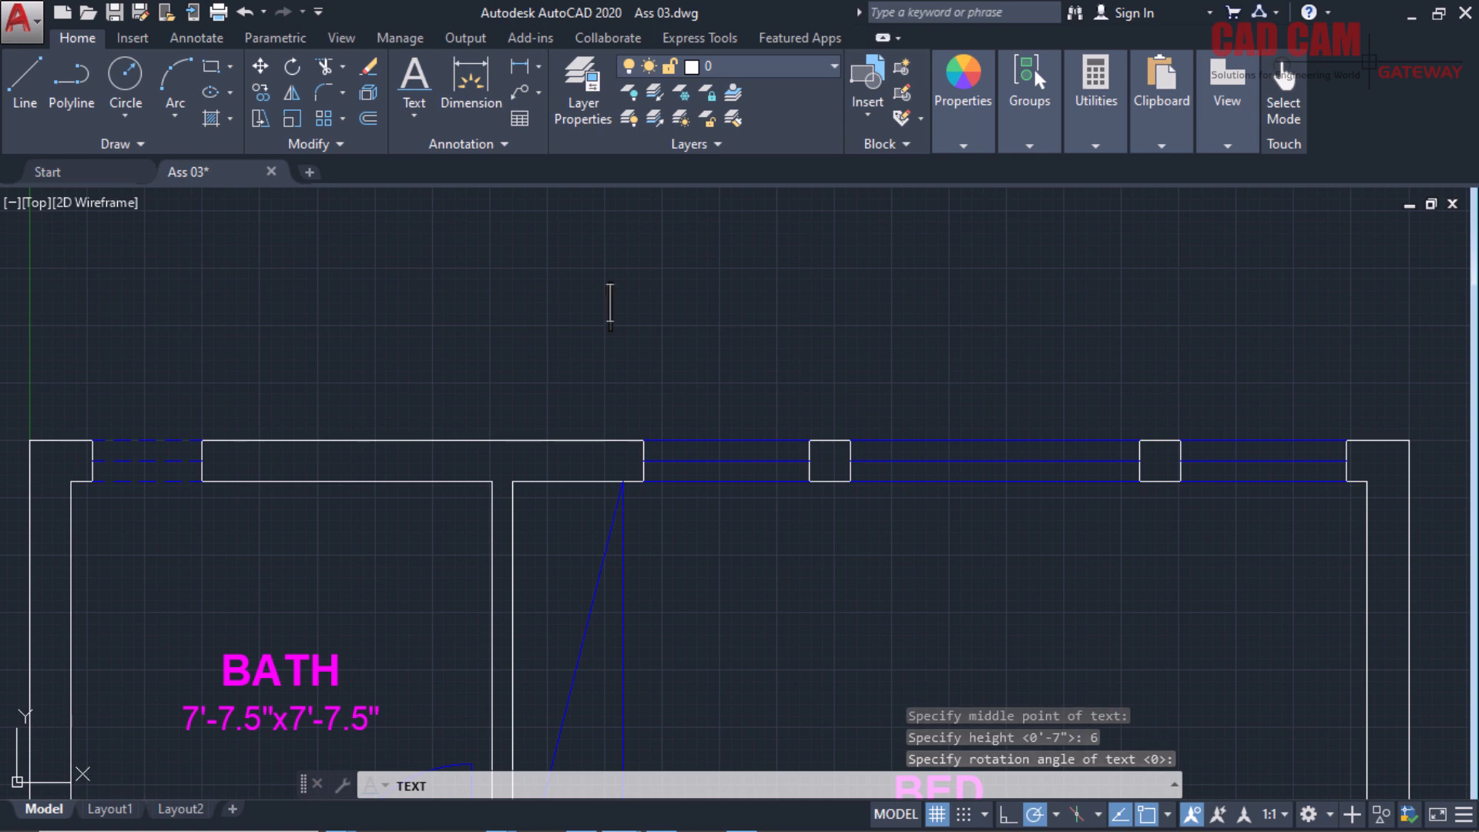
Enter V, W, D and MD as four stacked single-line texts above the upper wall and finish the text command.
type("V")
key("Return")
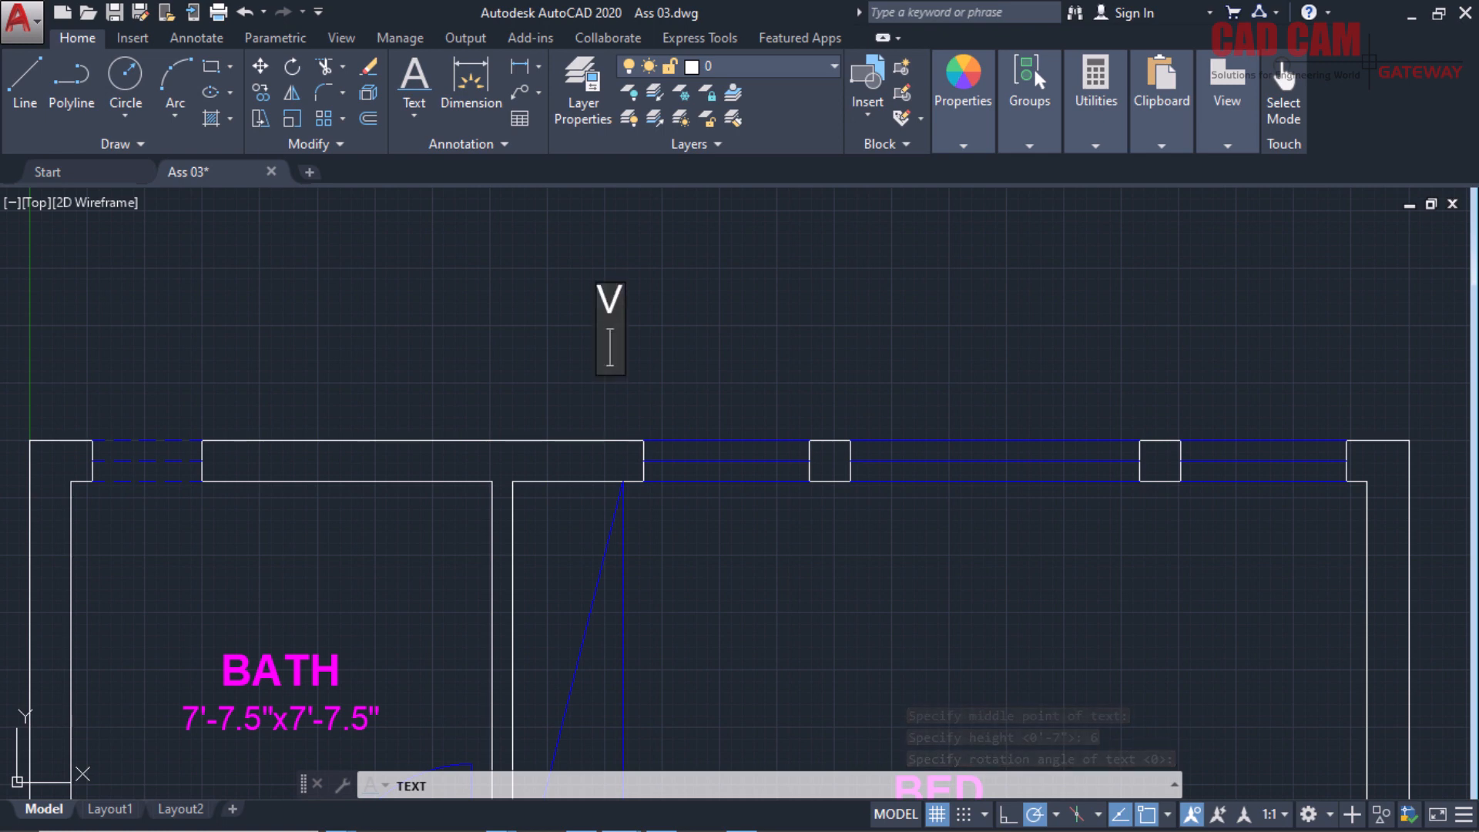
type("WW")
key("BackSpace")
key("Return")
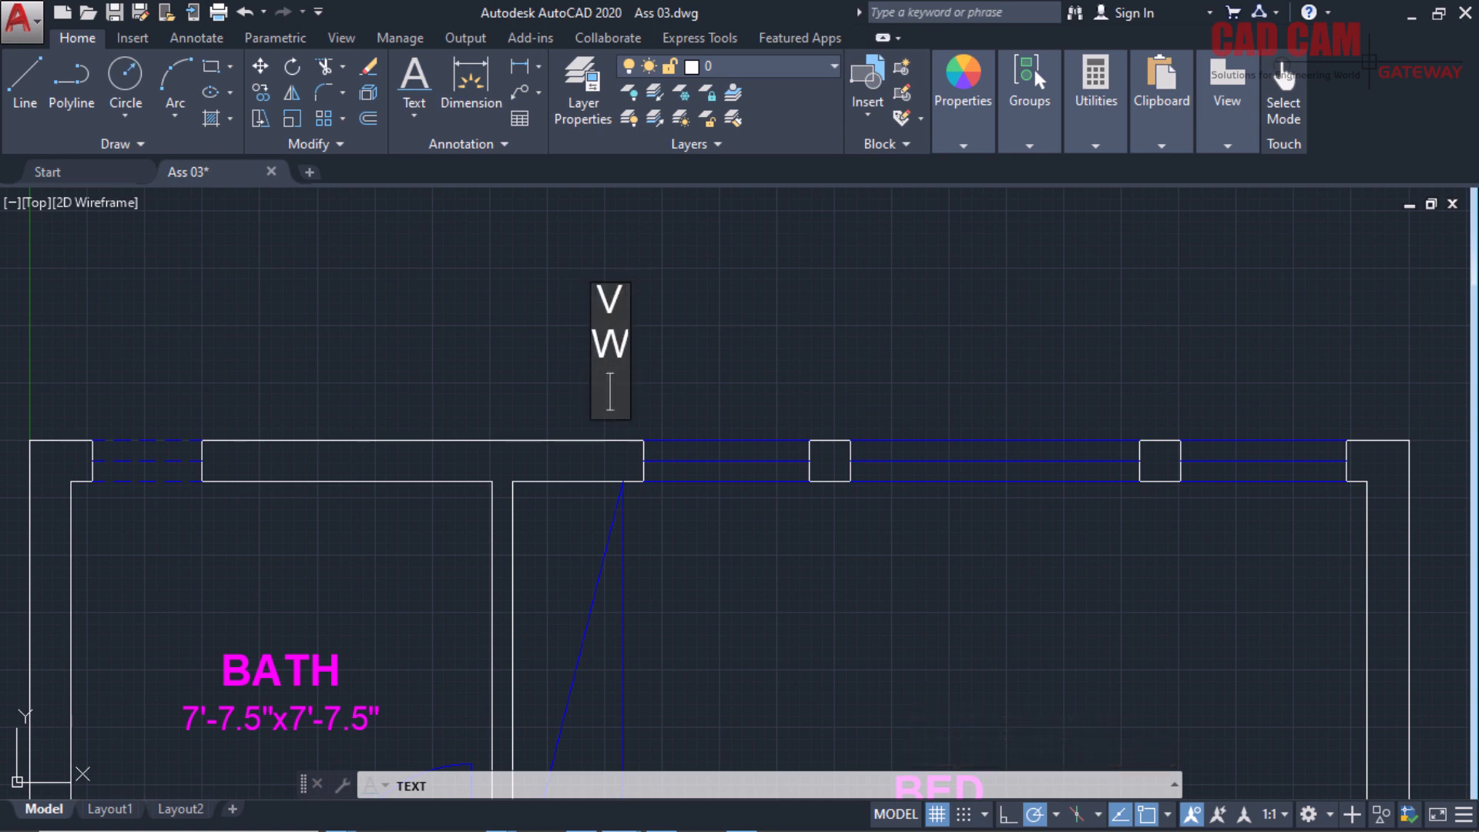
type("D")
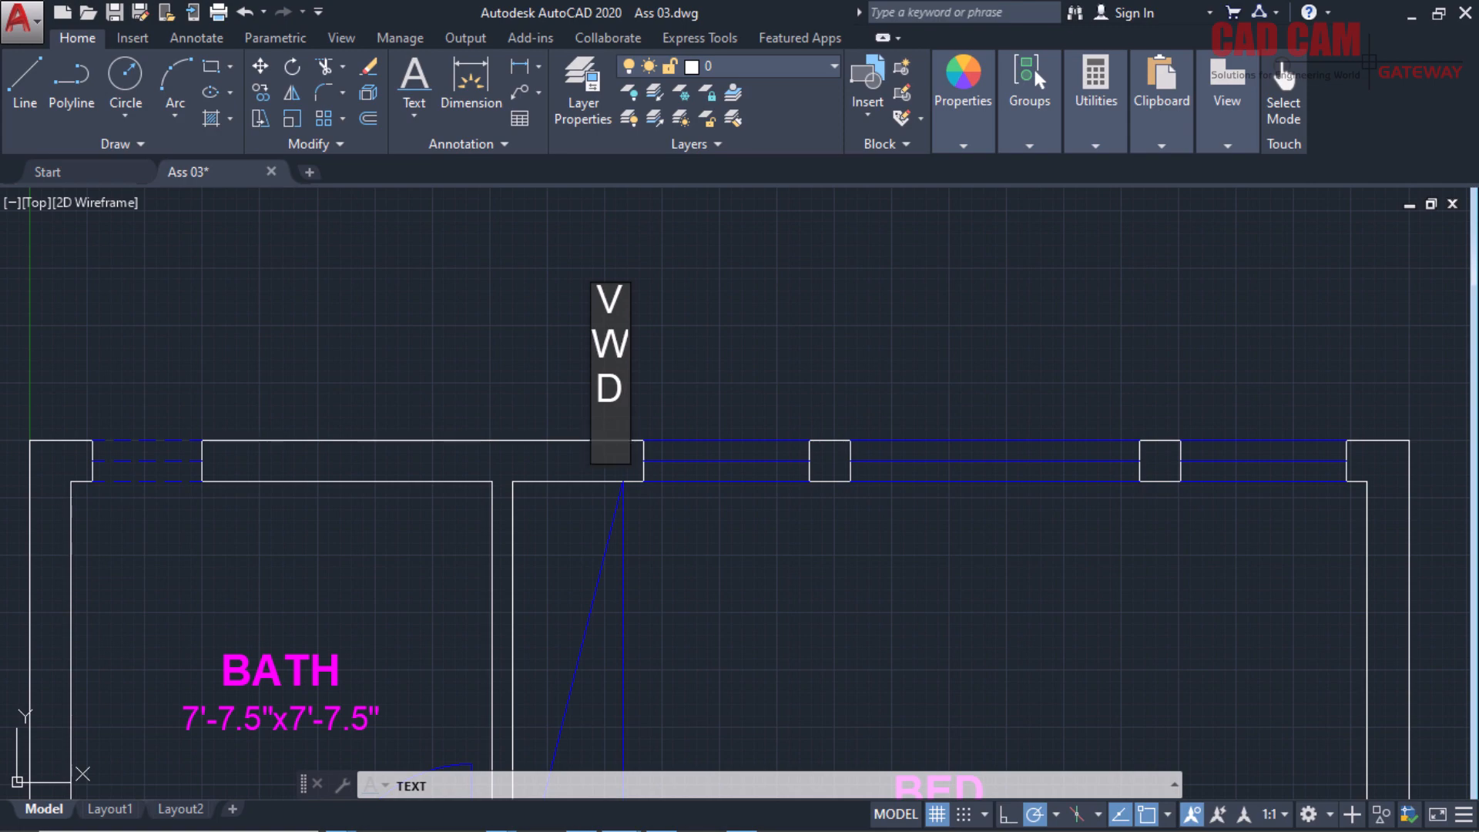
scroll(720, 323, "down", 4)
scroll(722, 307, "down", 2)
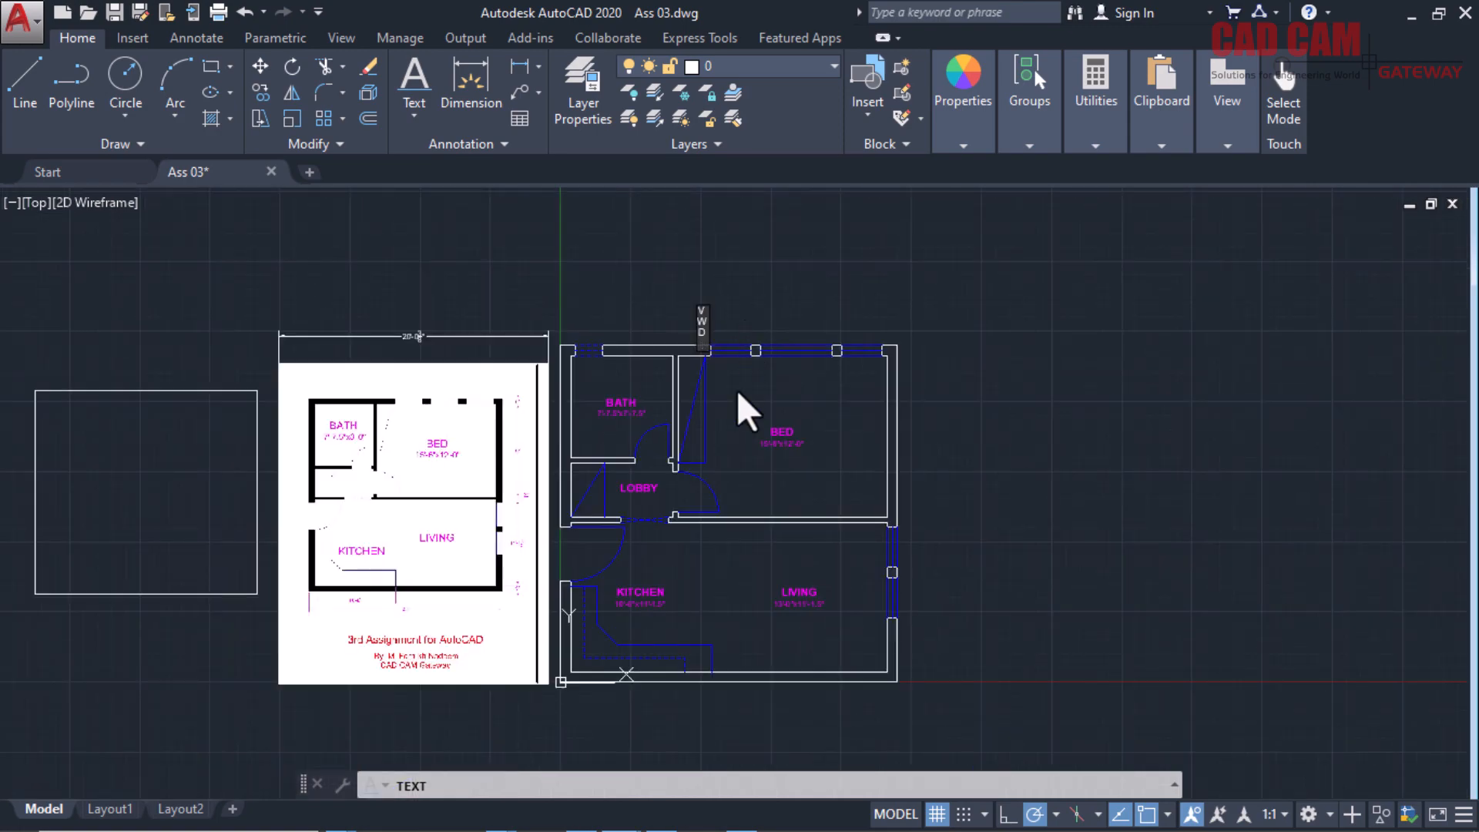
scroll(738, 394, "up", 2)
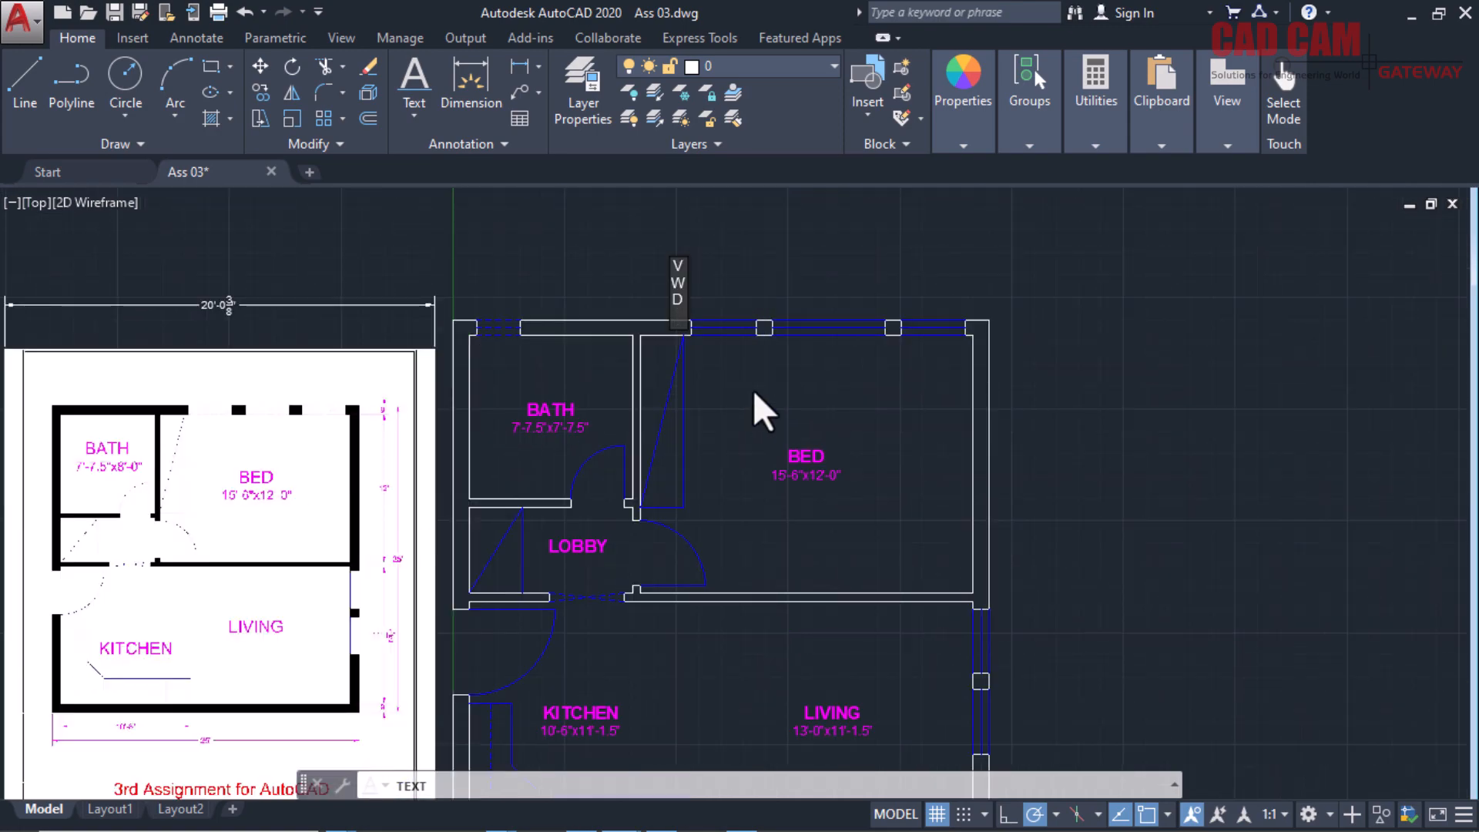
type("MD")
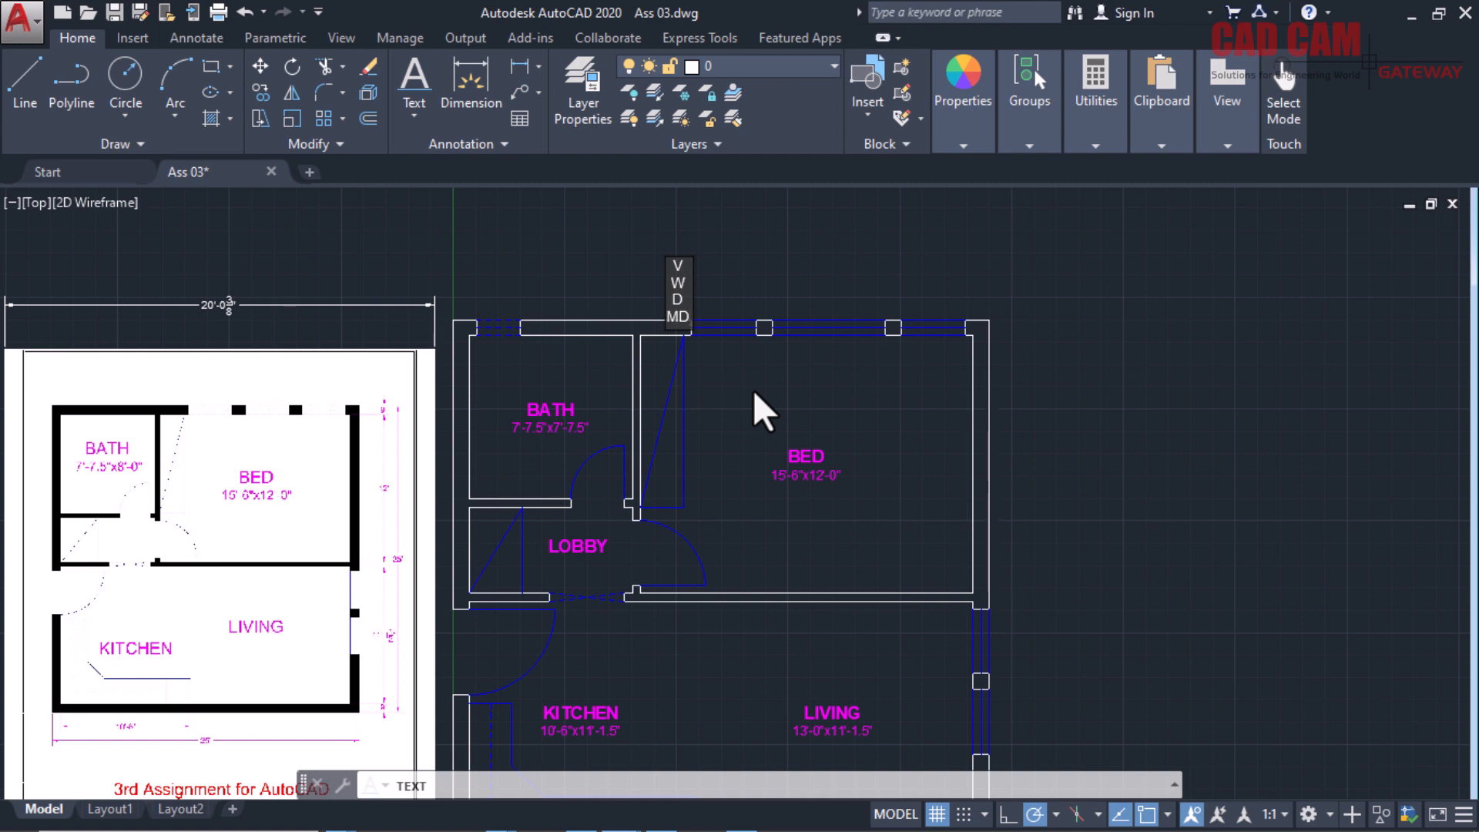
key("Return")
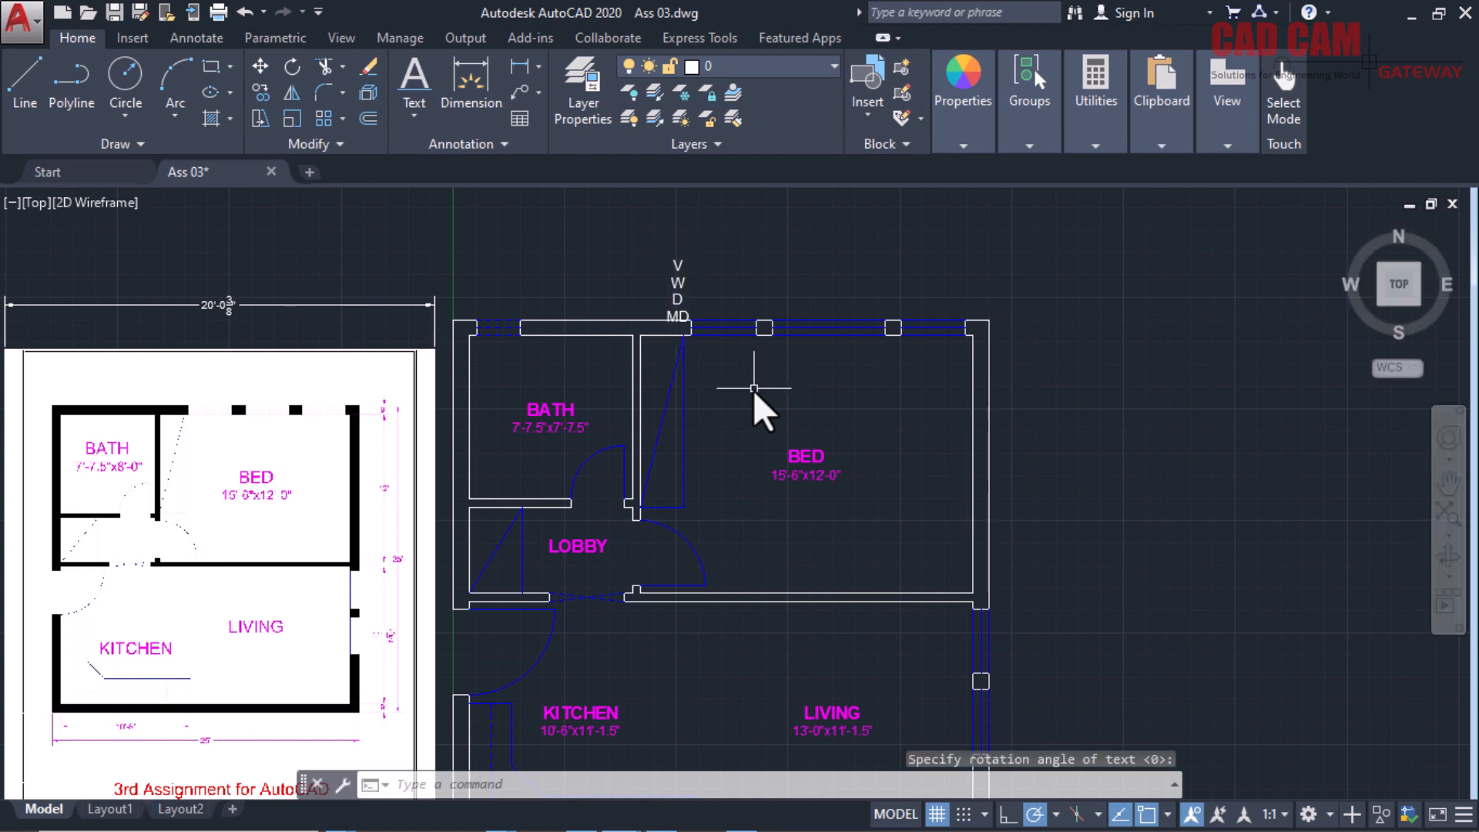
left_click(676, 265)
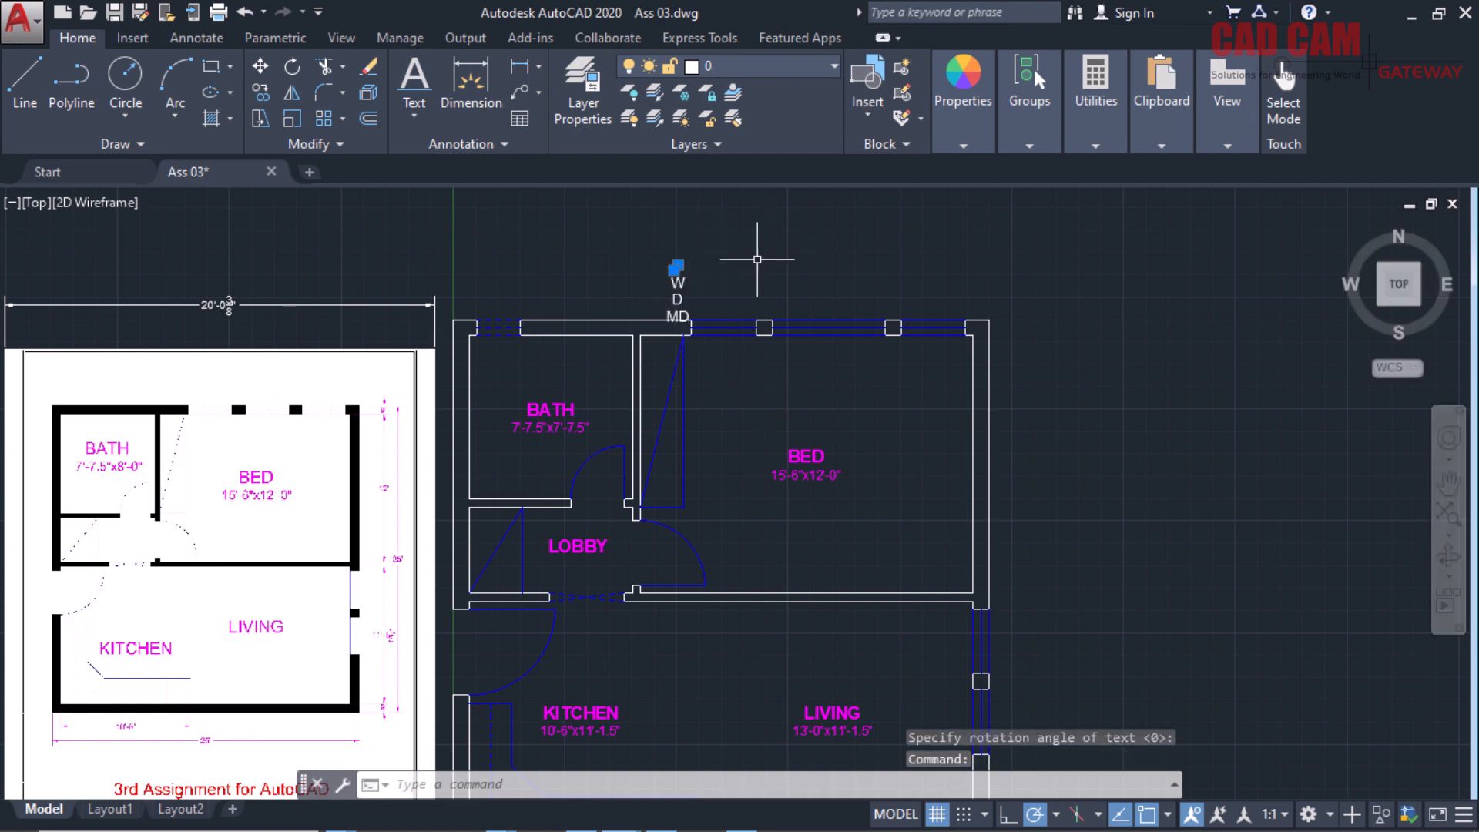
scroll(573, 253, "up", 4)
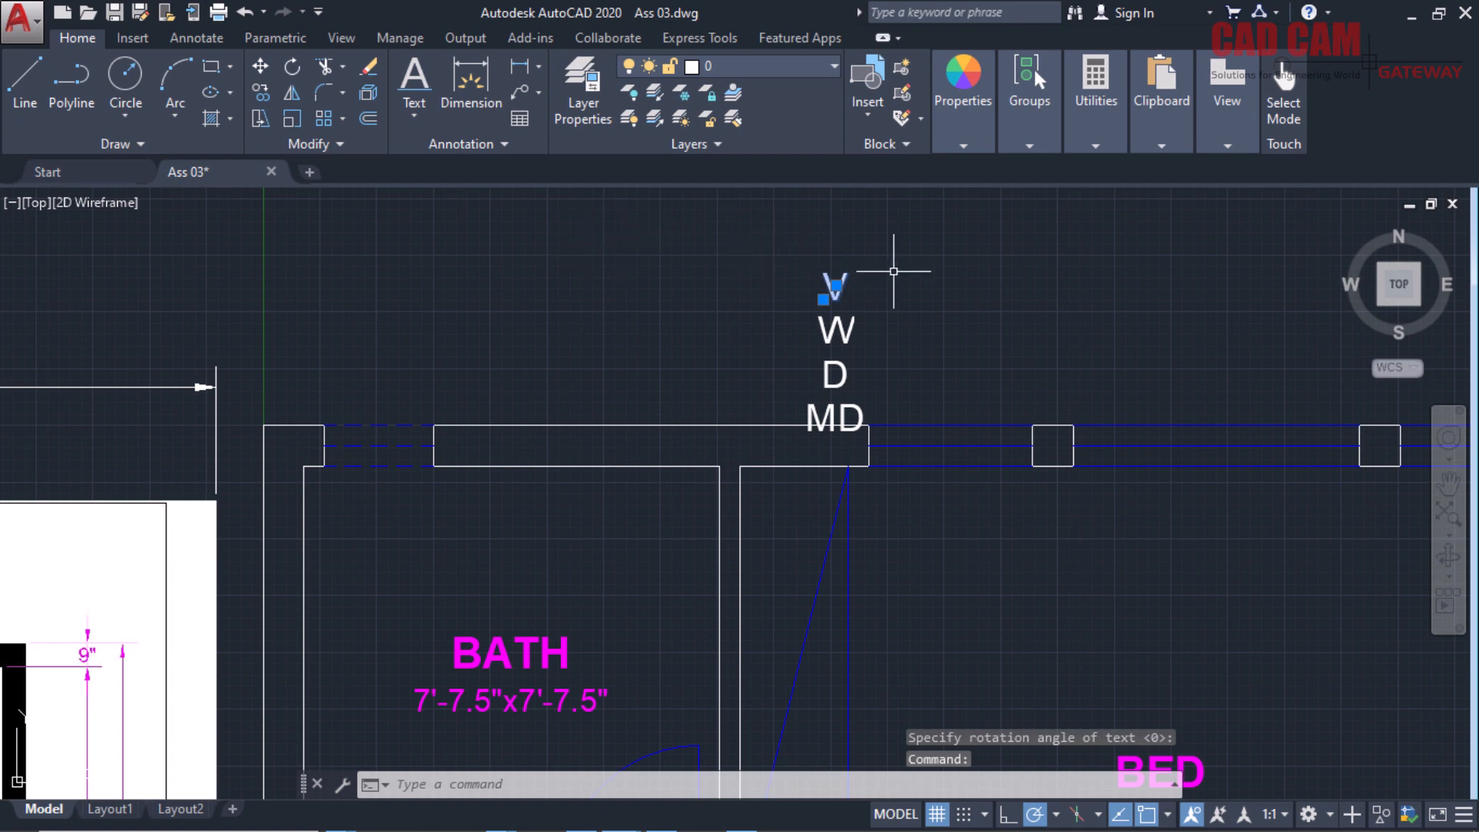
type("m")
key("Return")
key("Escape")
Assign the V, W, D and MD texts above the upper wall to the DIM layer.
left_click(765, 228)
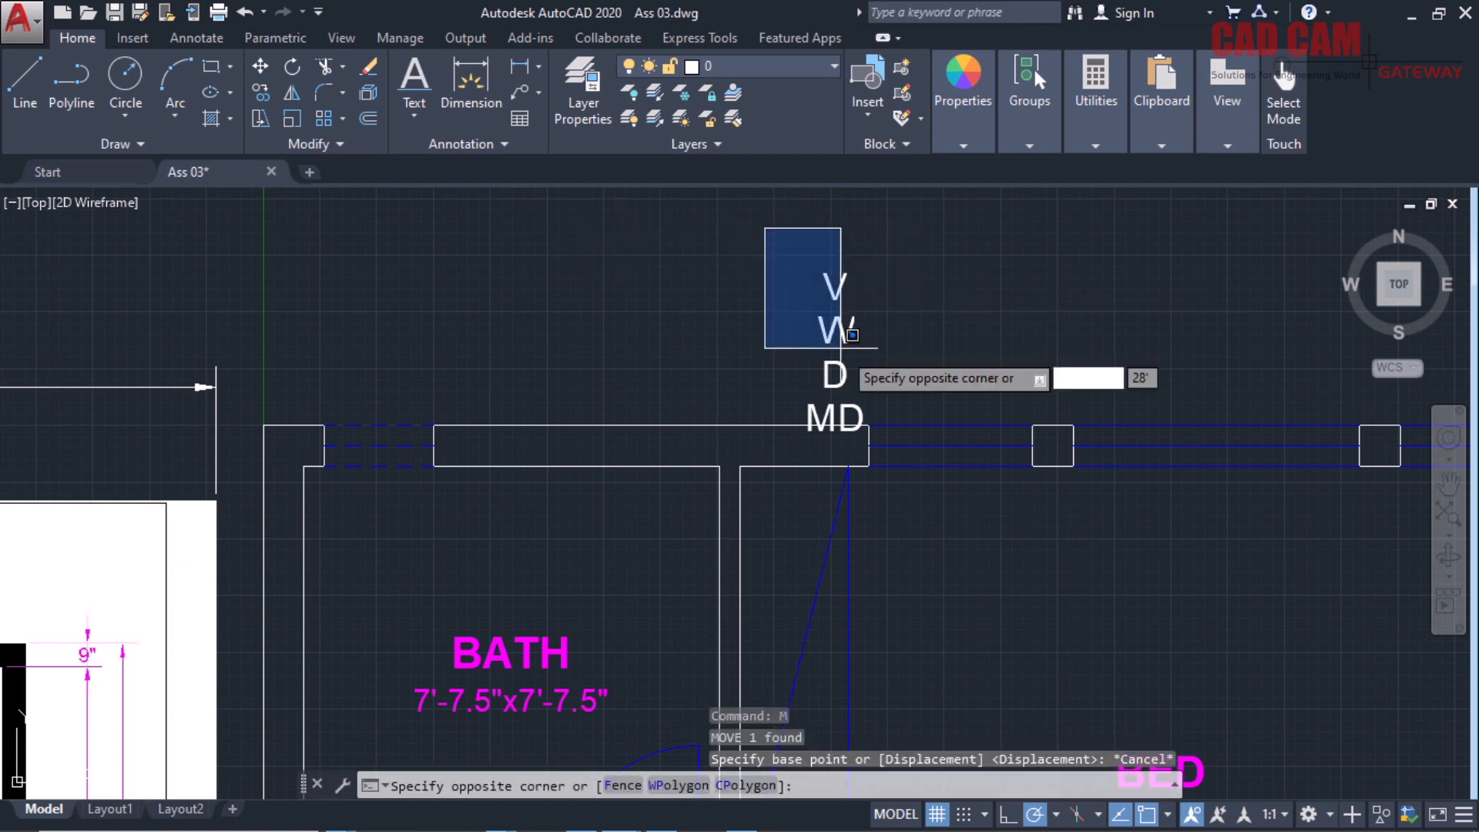
left_click(895, 437)
left_click(780, 67)
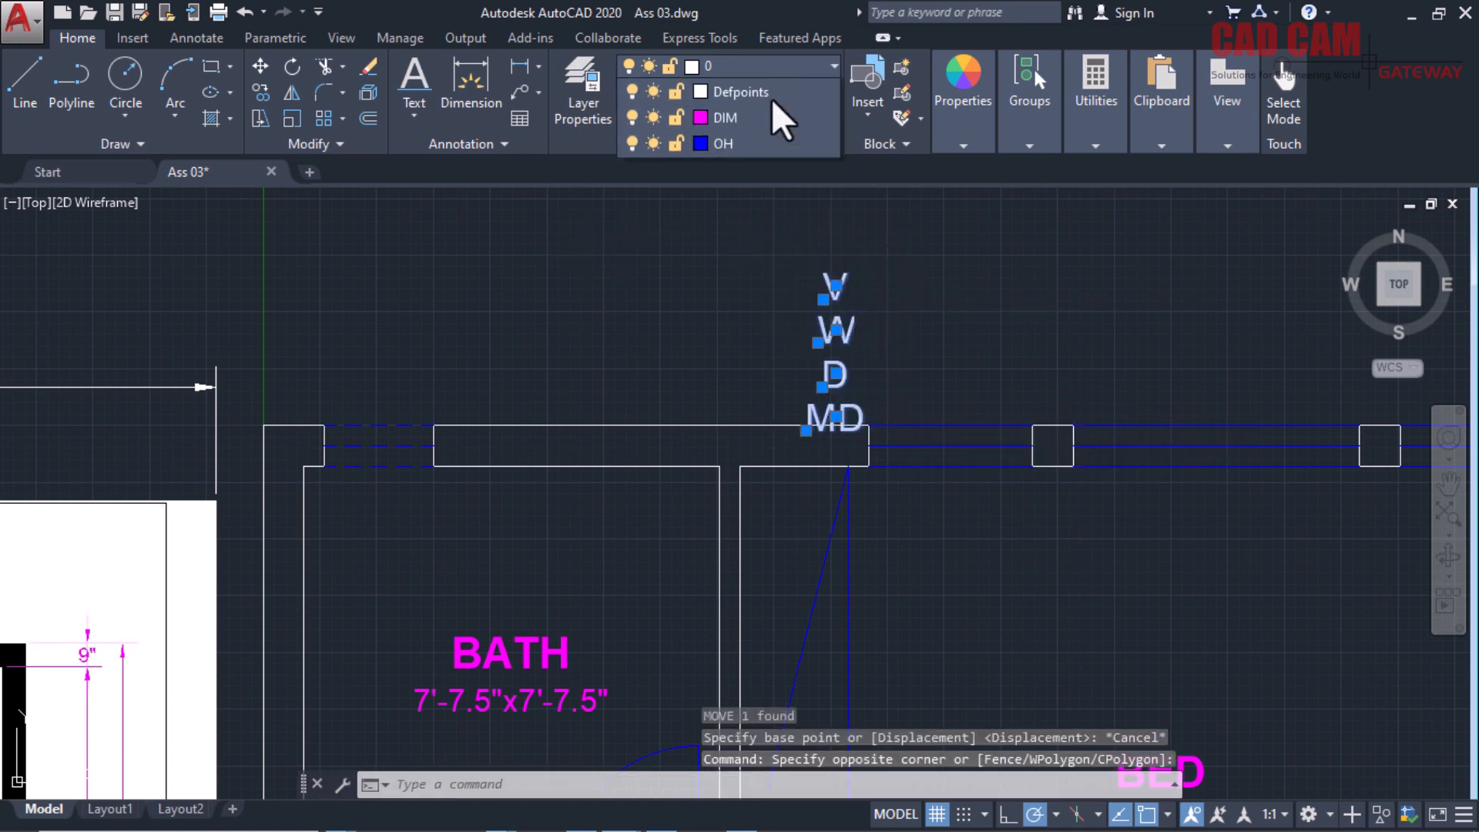
left_click(753, 171)
key("Escape")
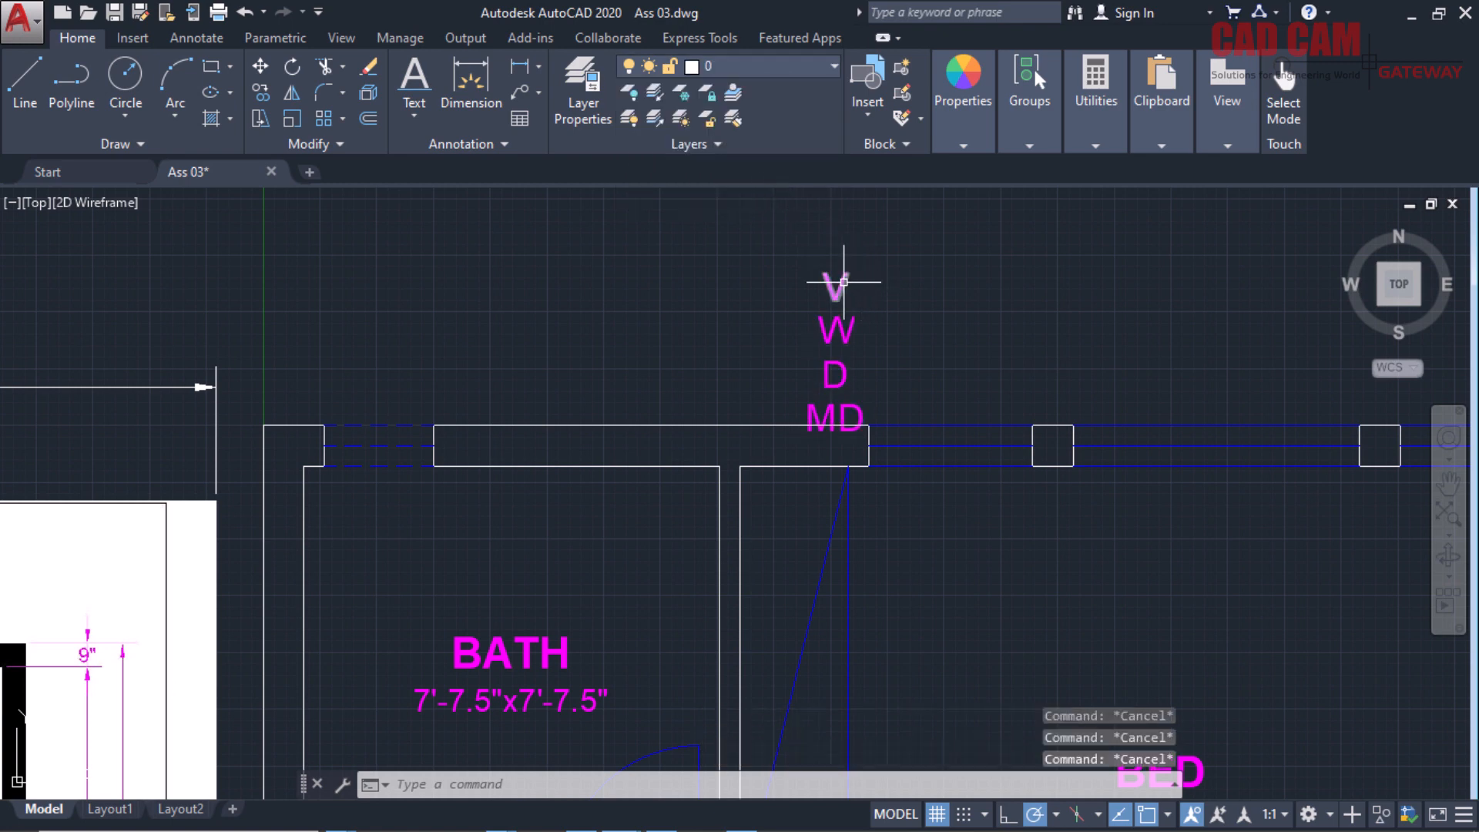
Move the V text just below the bath's opening in the upper wall.
left_click(833, 289)
left_click(835, 285)
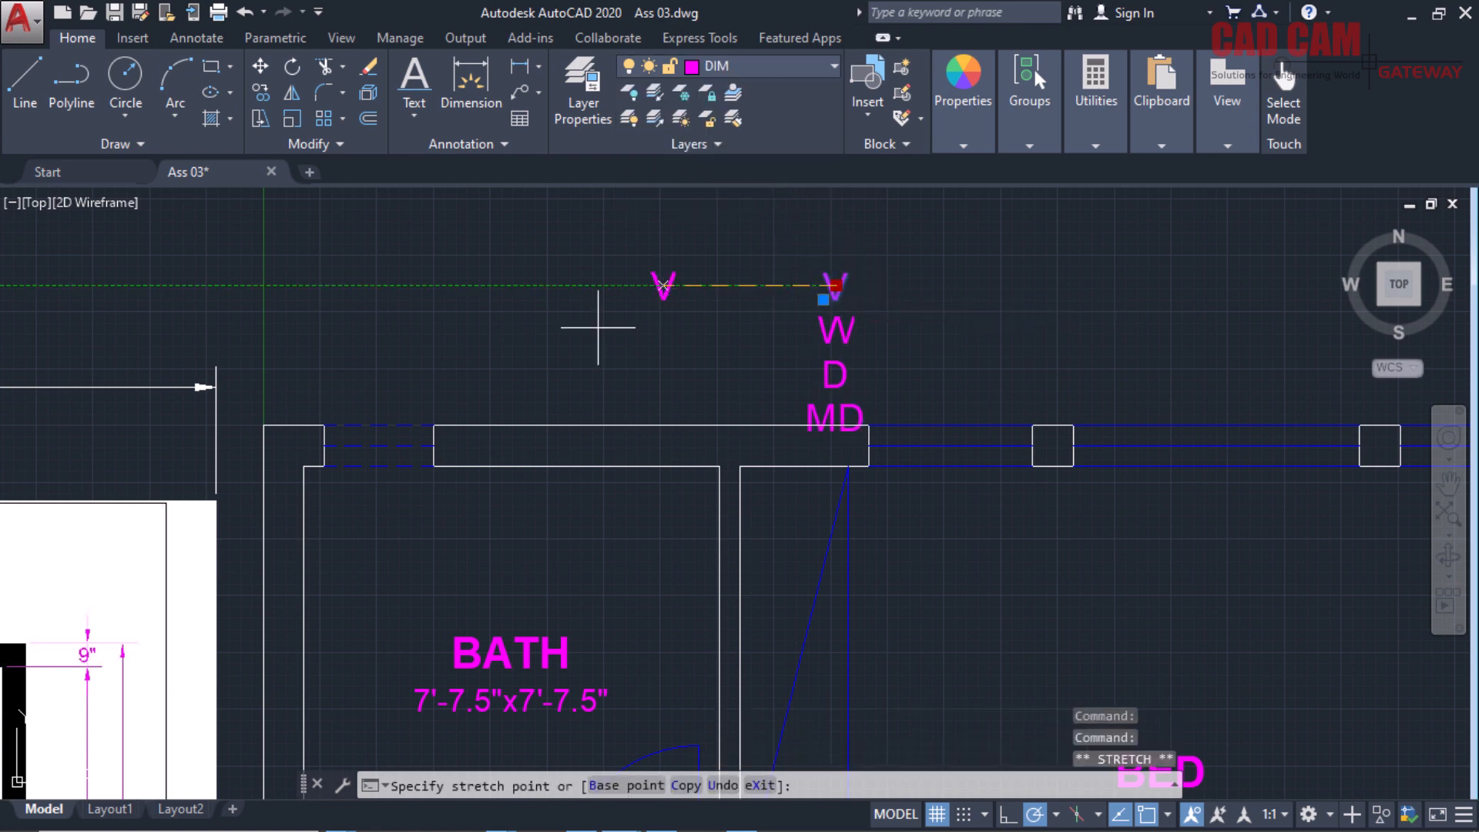
left_click(377, 486)
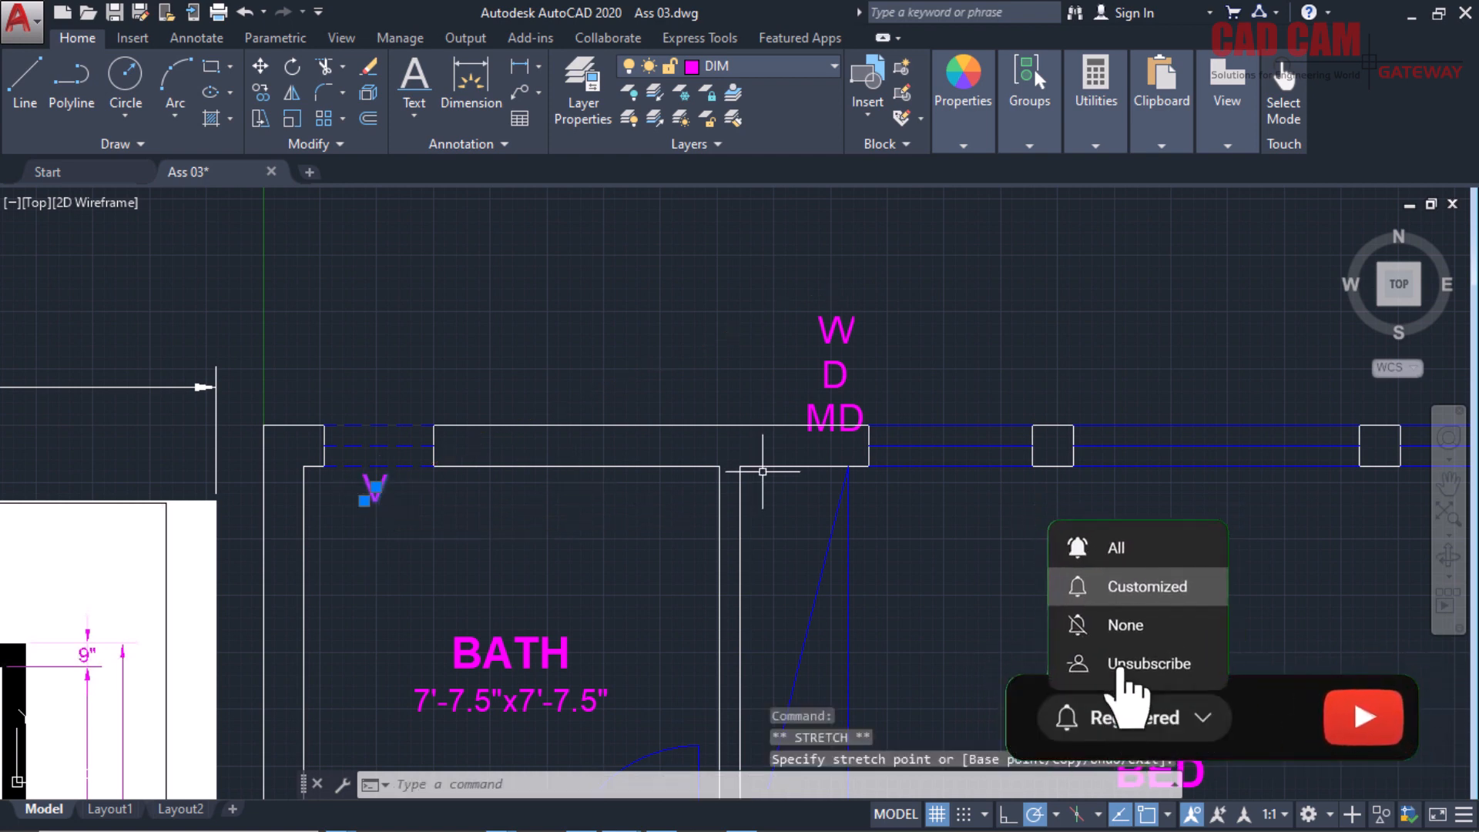
key("Escape")
key("Escape")
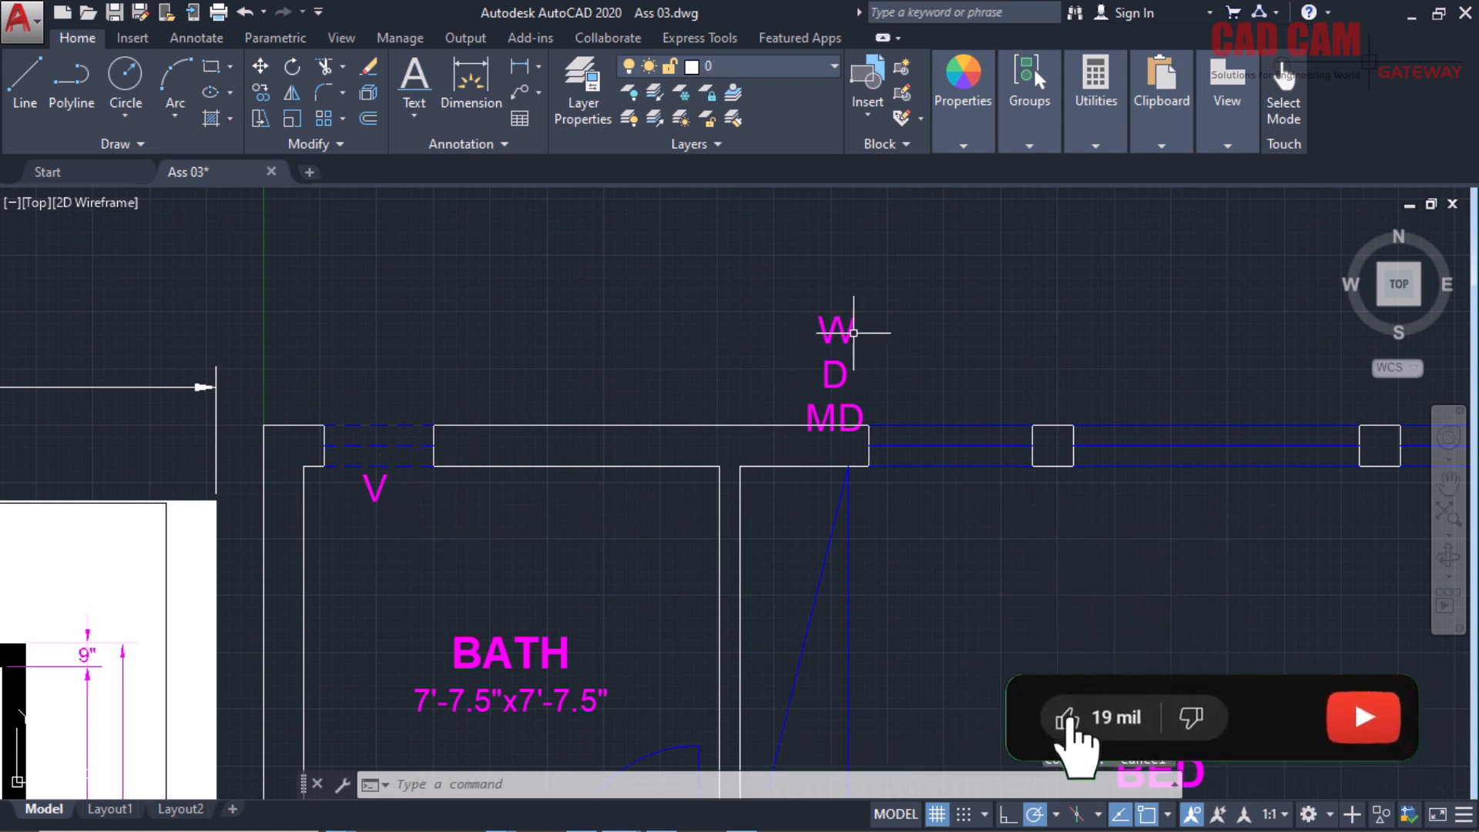
Move the W text just below the bedroom's first upper-wall window, nearest the bath.
left_click(848, 333)
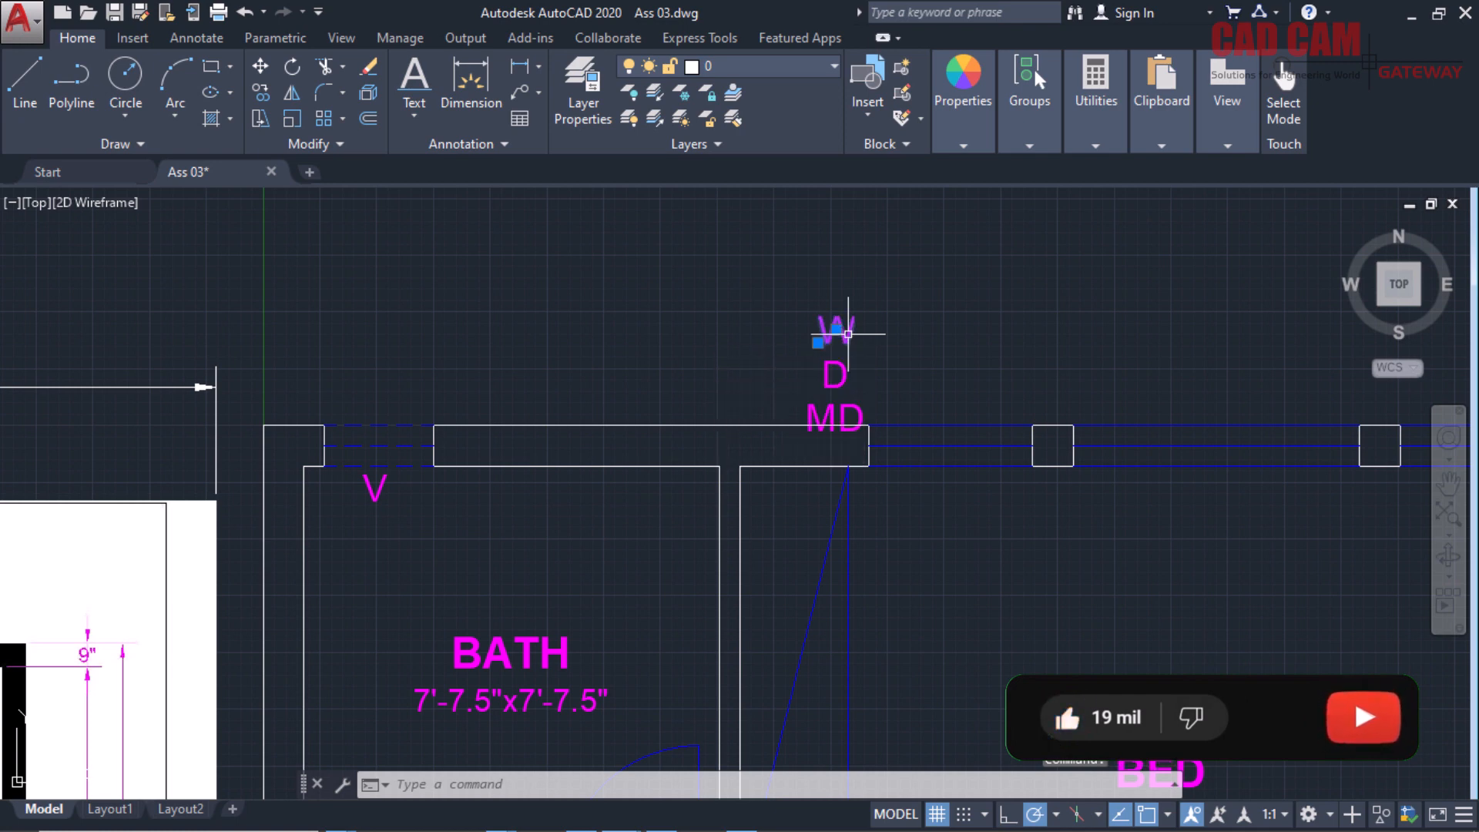
left_click(835, 329)
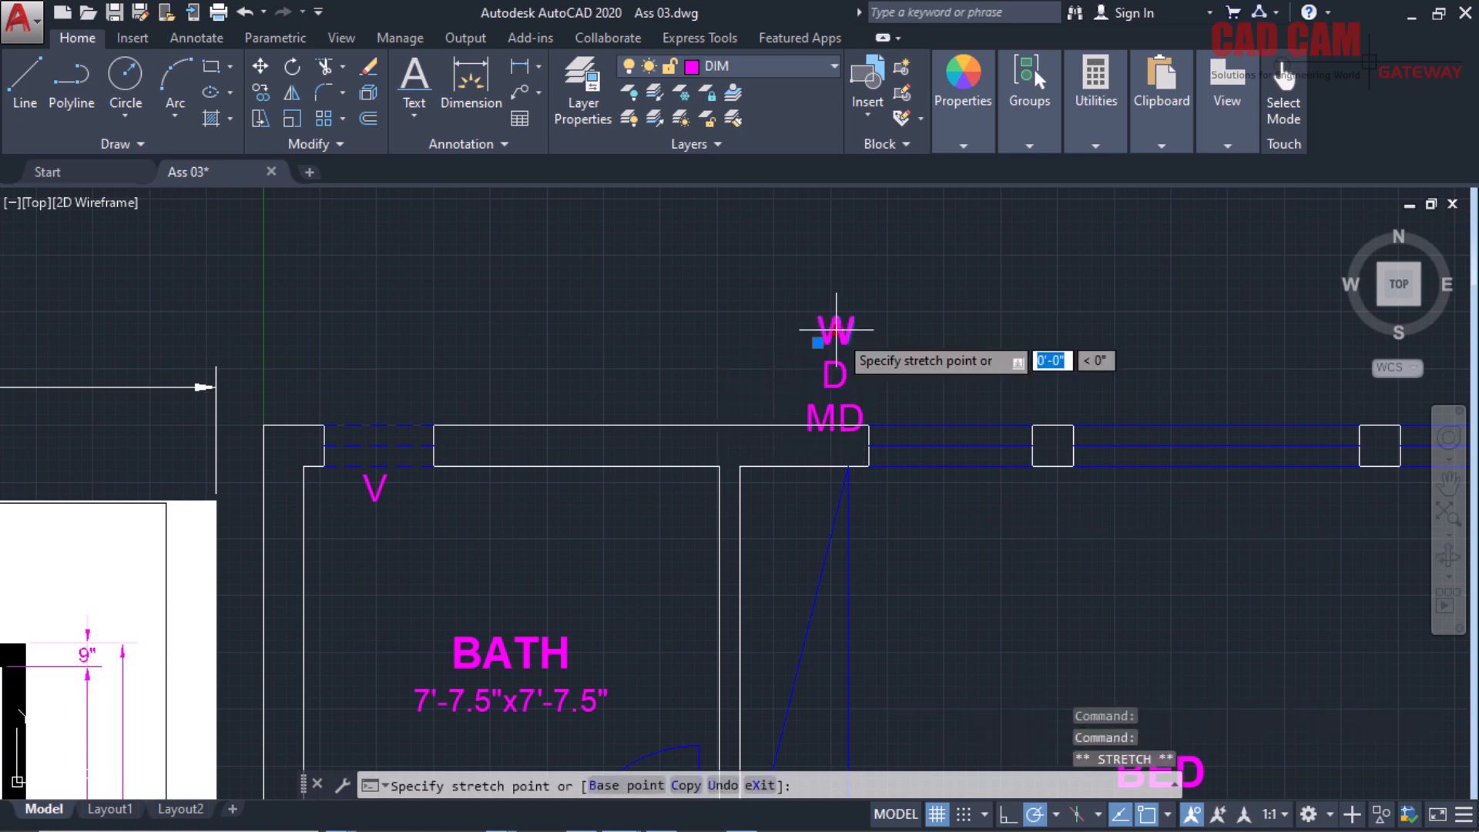
left_click(949, 492)
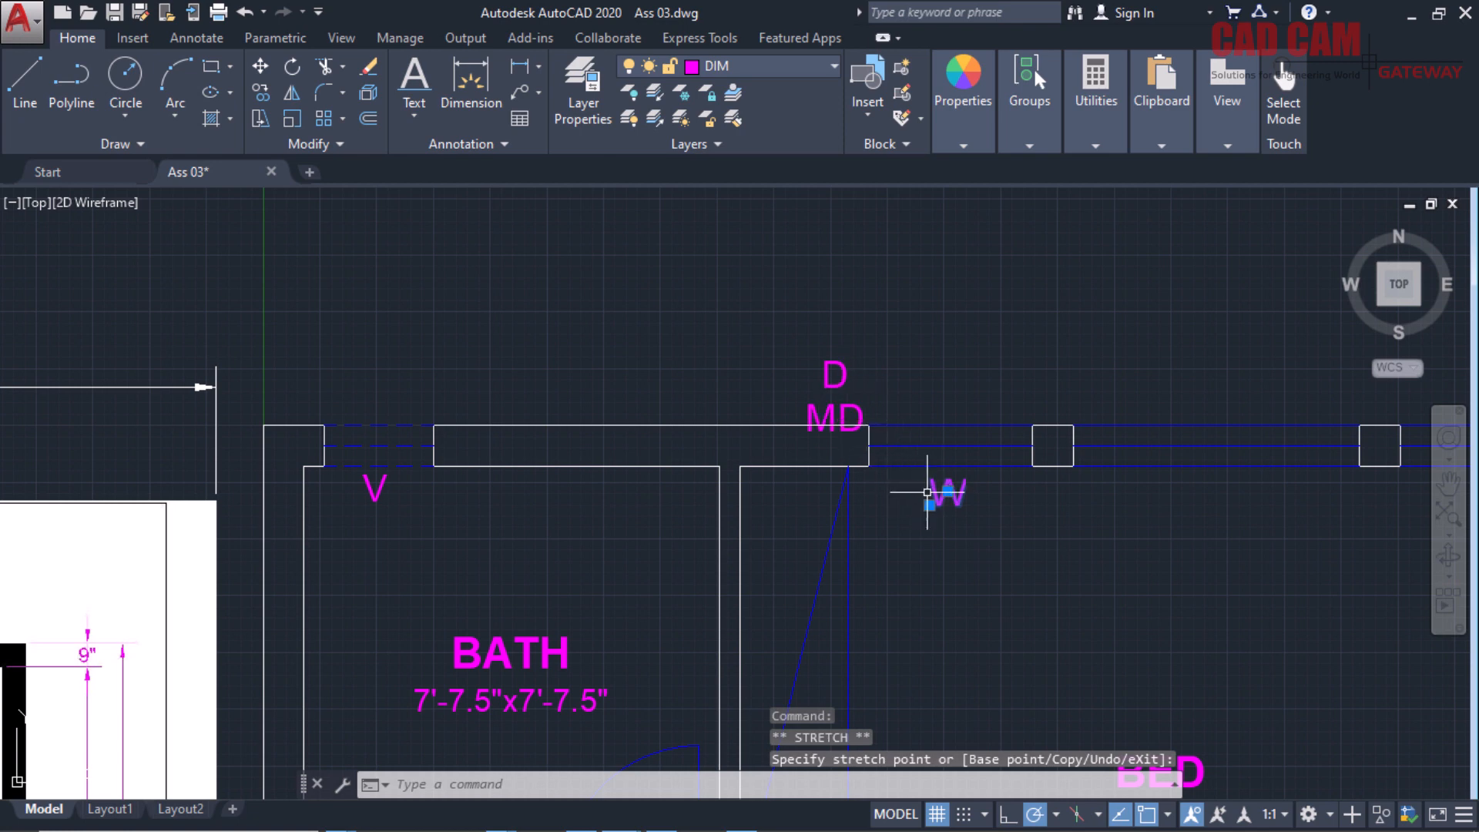
Copy the W text below the other two bedroom windows in the upper wall, level with the first W.
type("co")
key("Return")
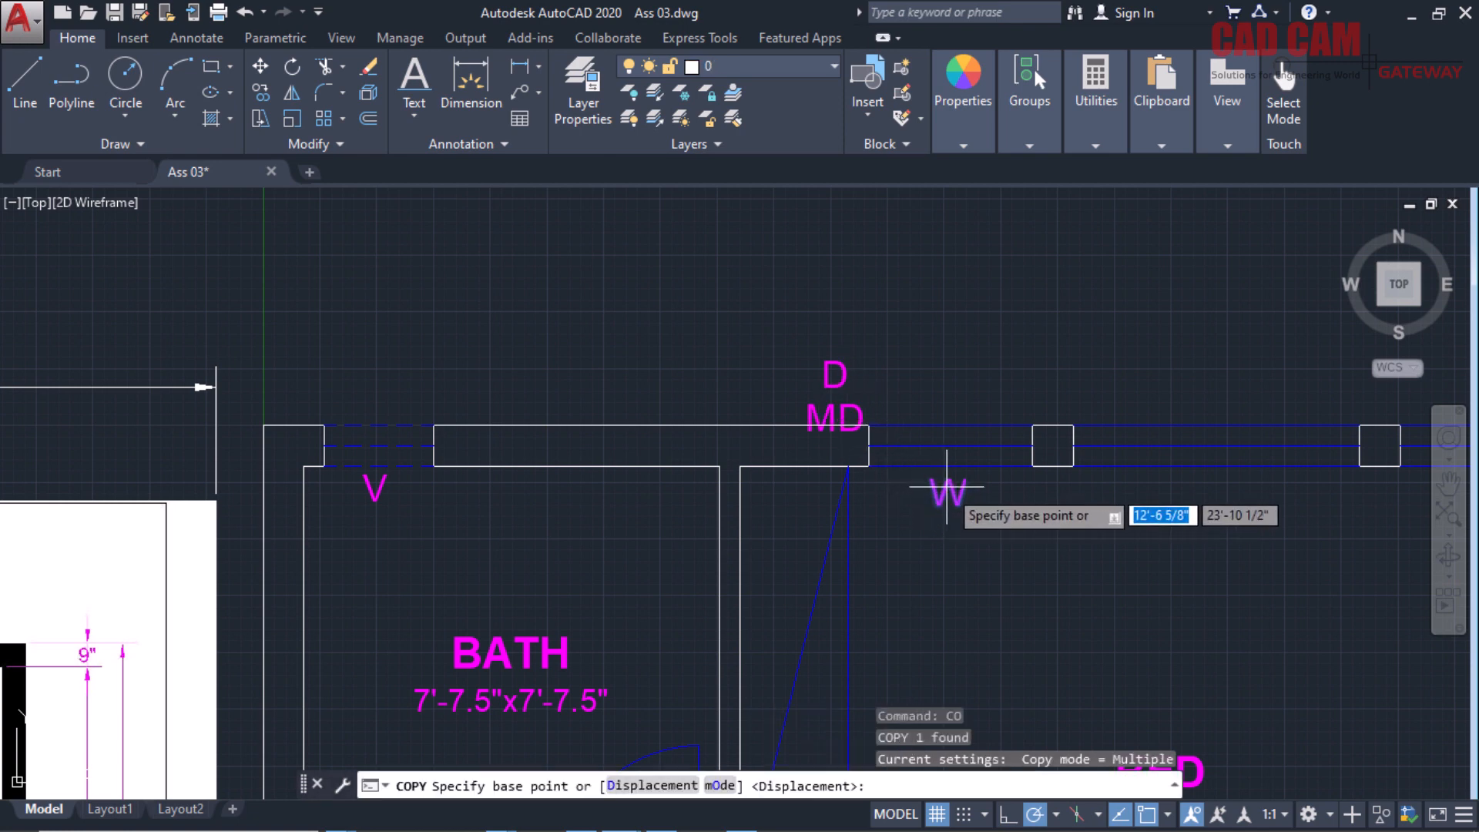
left_click(946, 489)
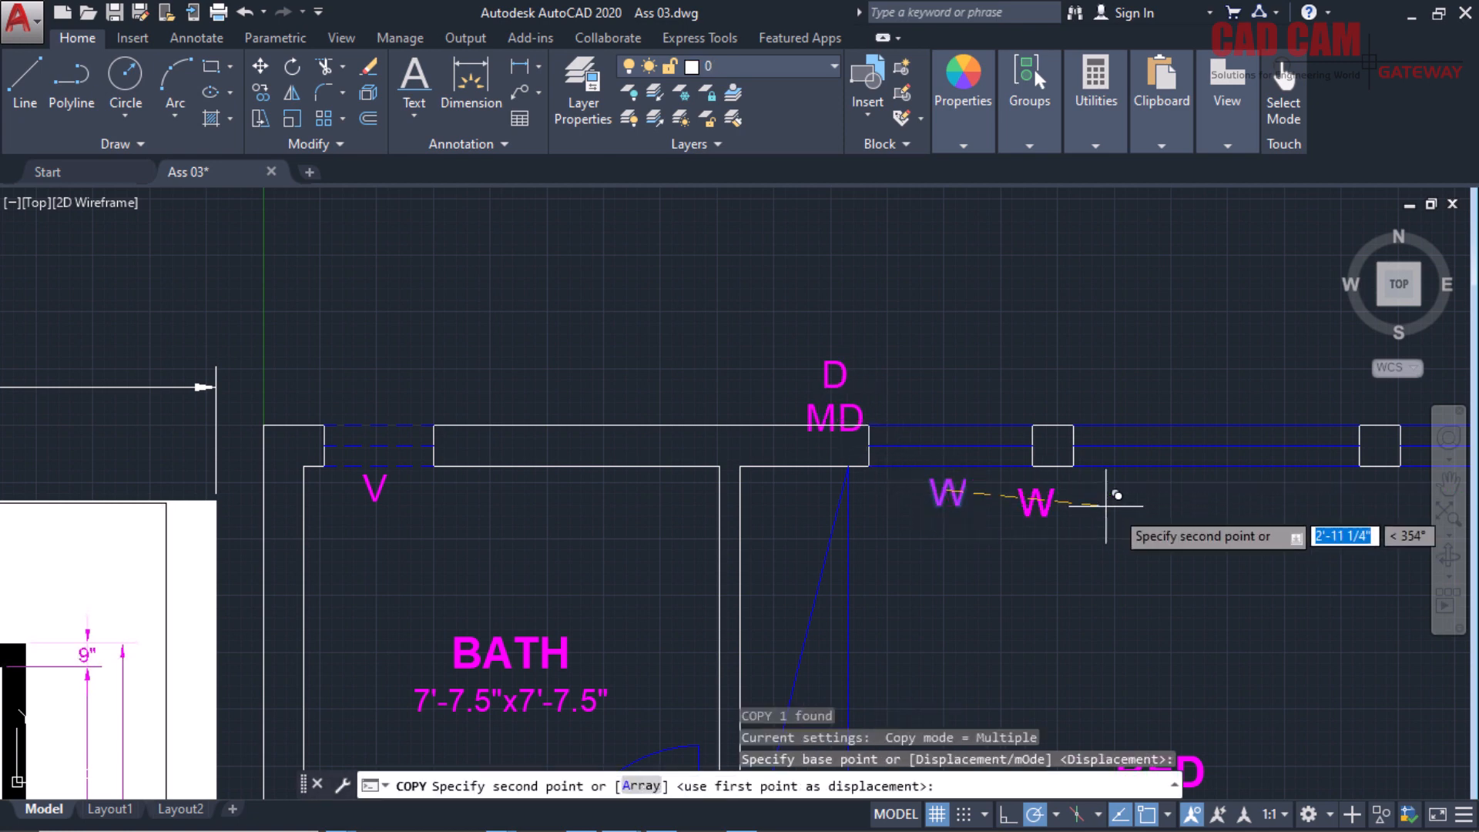
left_click(1227, 490)
scroll(1013, 462, "down", 3)
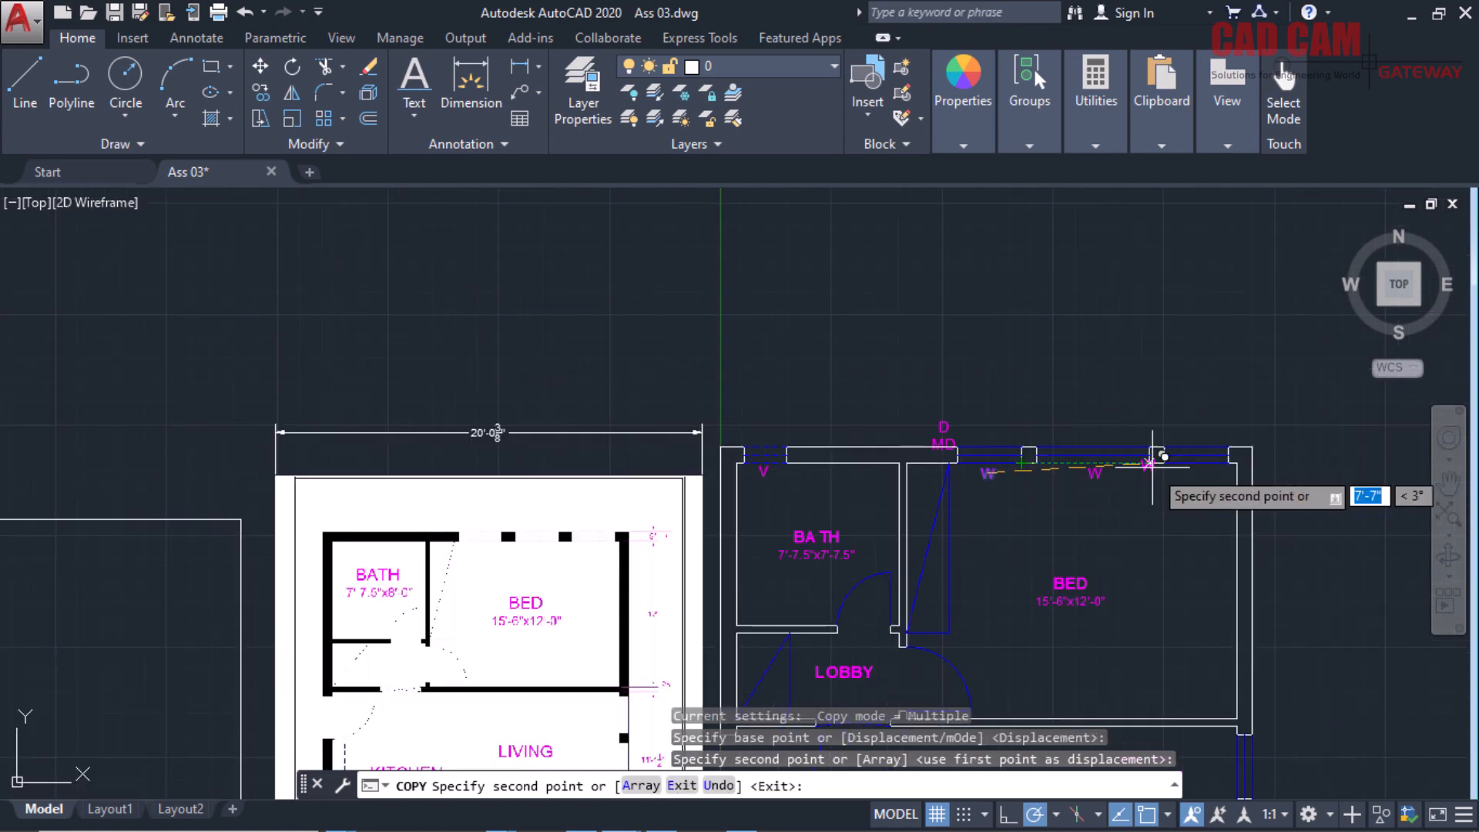
scroll(1161, 471, "up", 3)
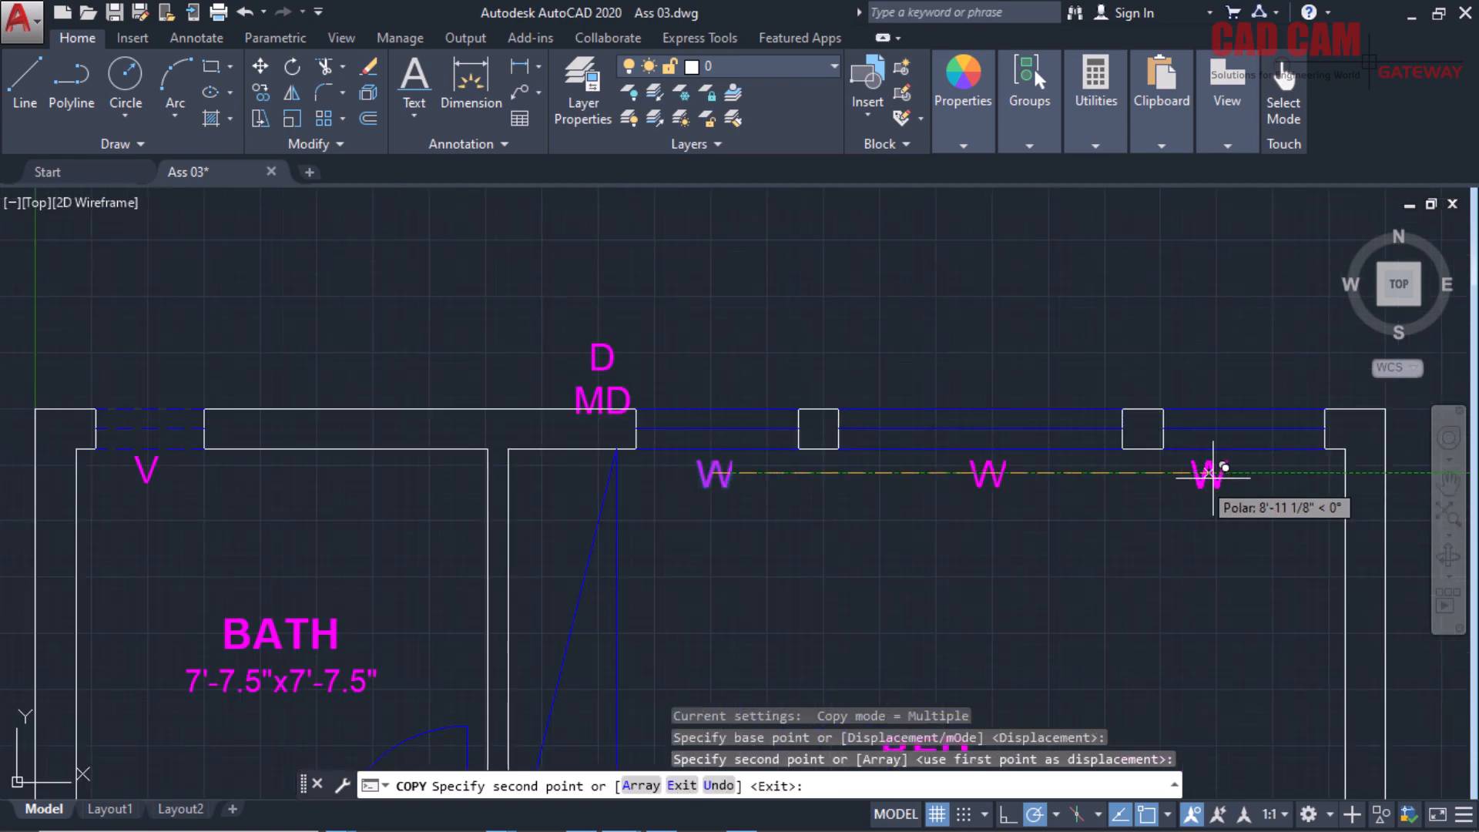
left_click(1255, 471)
Place two more W copies inside the living room beside its two outer-wall windows and finish copying.
scroll(1171, 347, "down", 5)
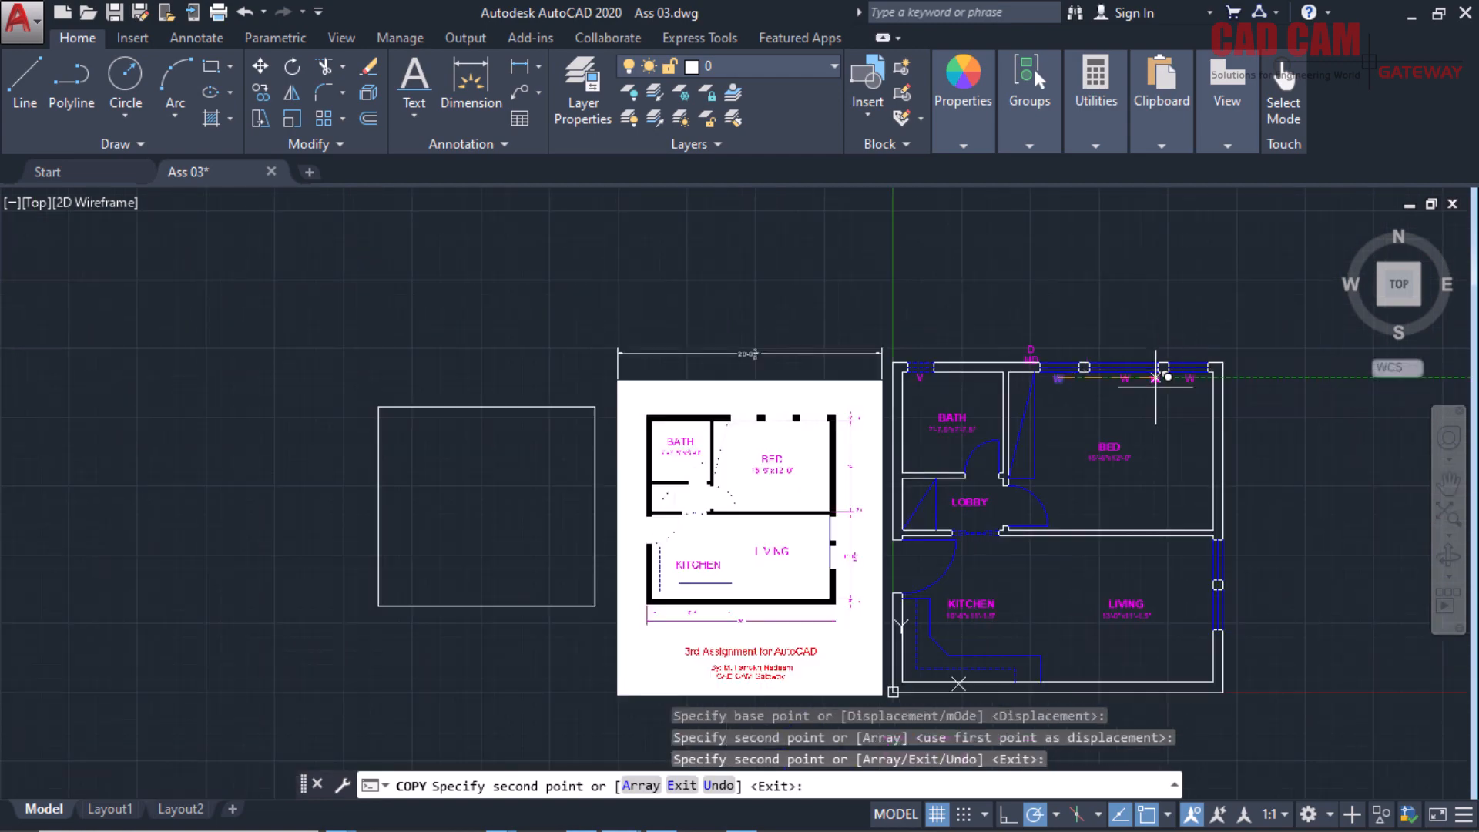
scroll(1159, 536, "up", 5)
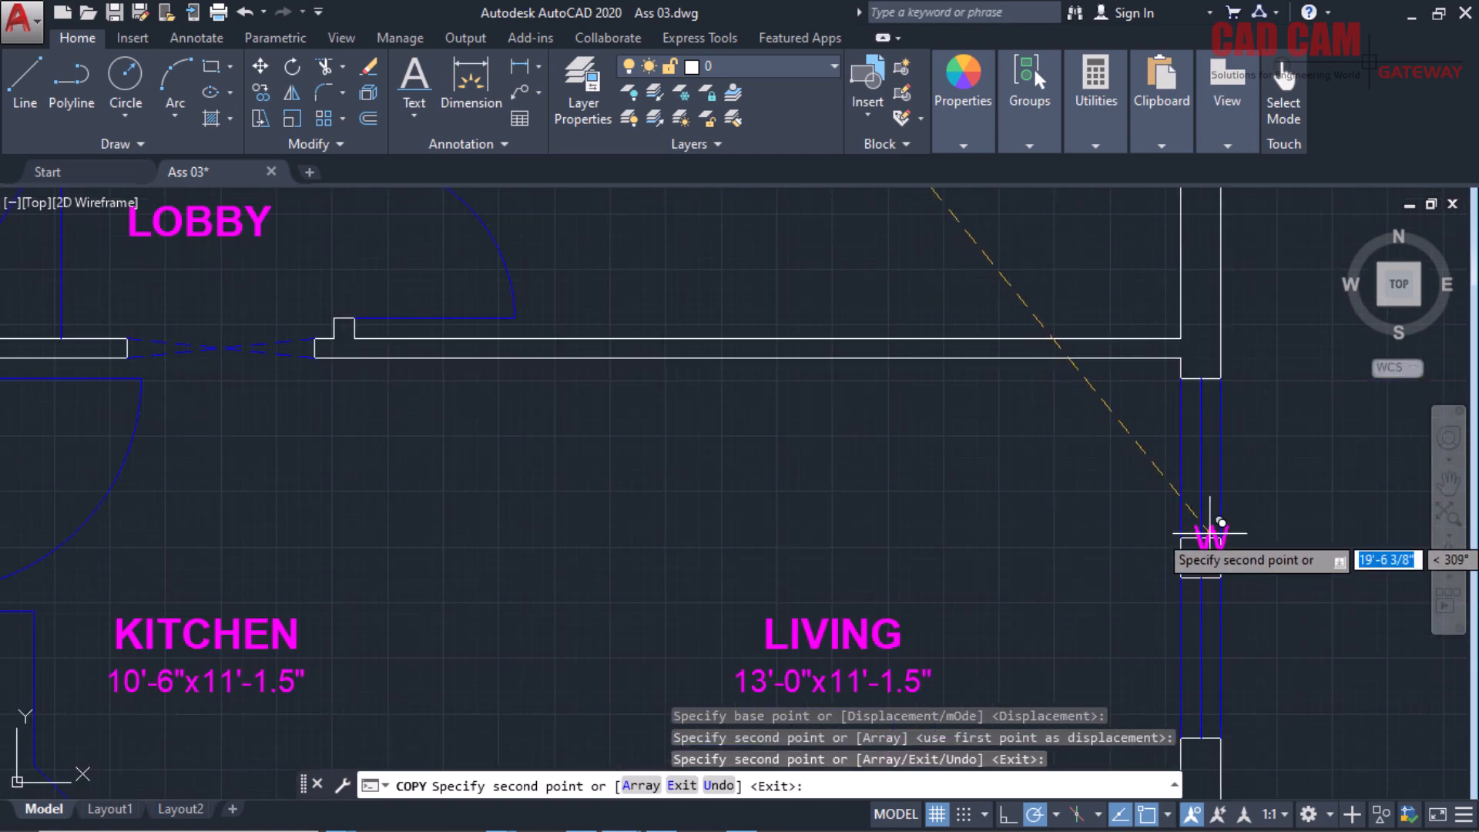
left_click(1155, 466)
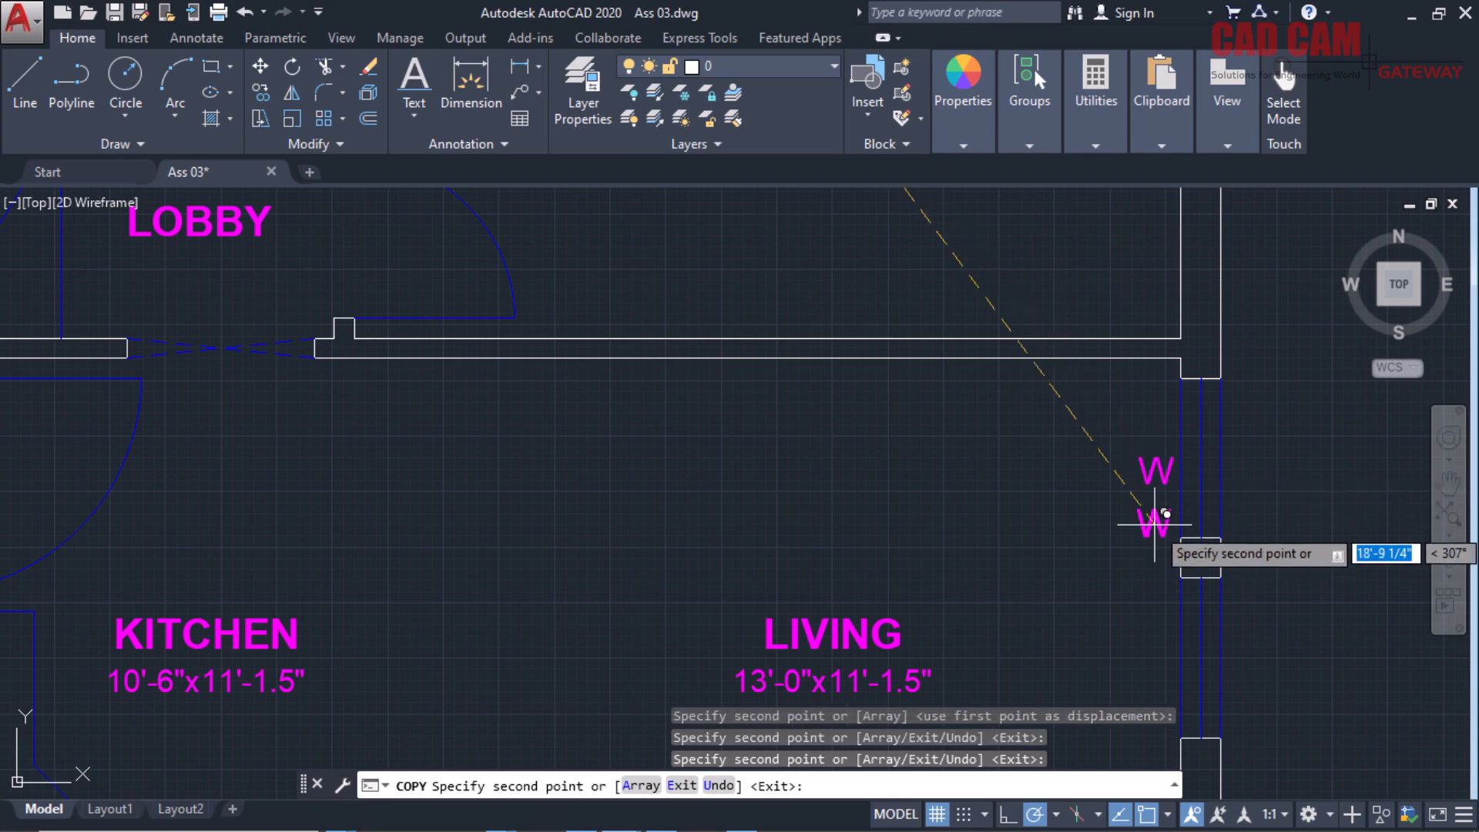
left_click(1155, 656)
scroll(1162, 488, "down", 5)
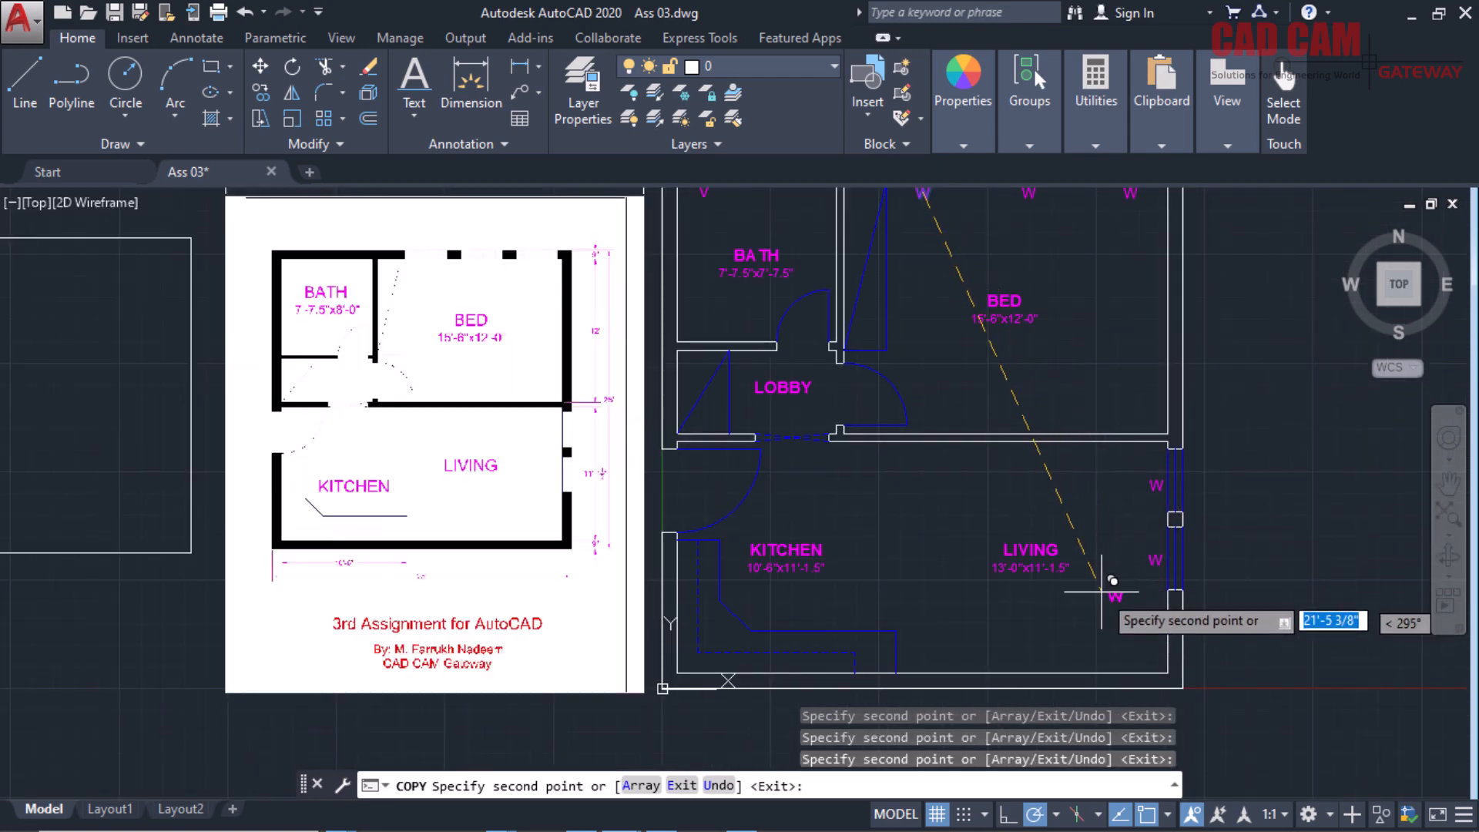
scroll(850, 515, "down", 3)
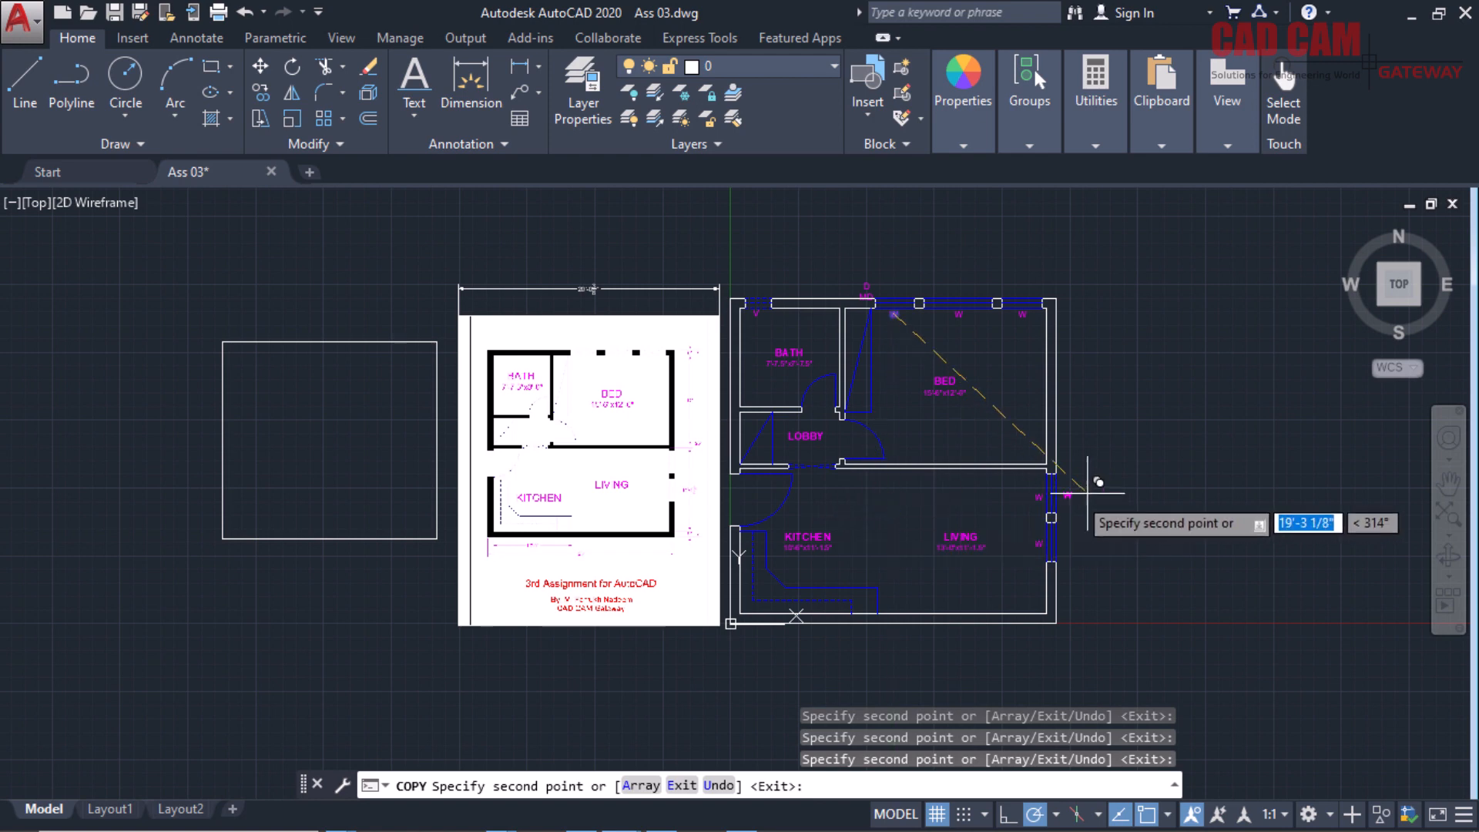
right_click(952, 256)
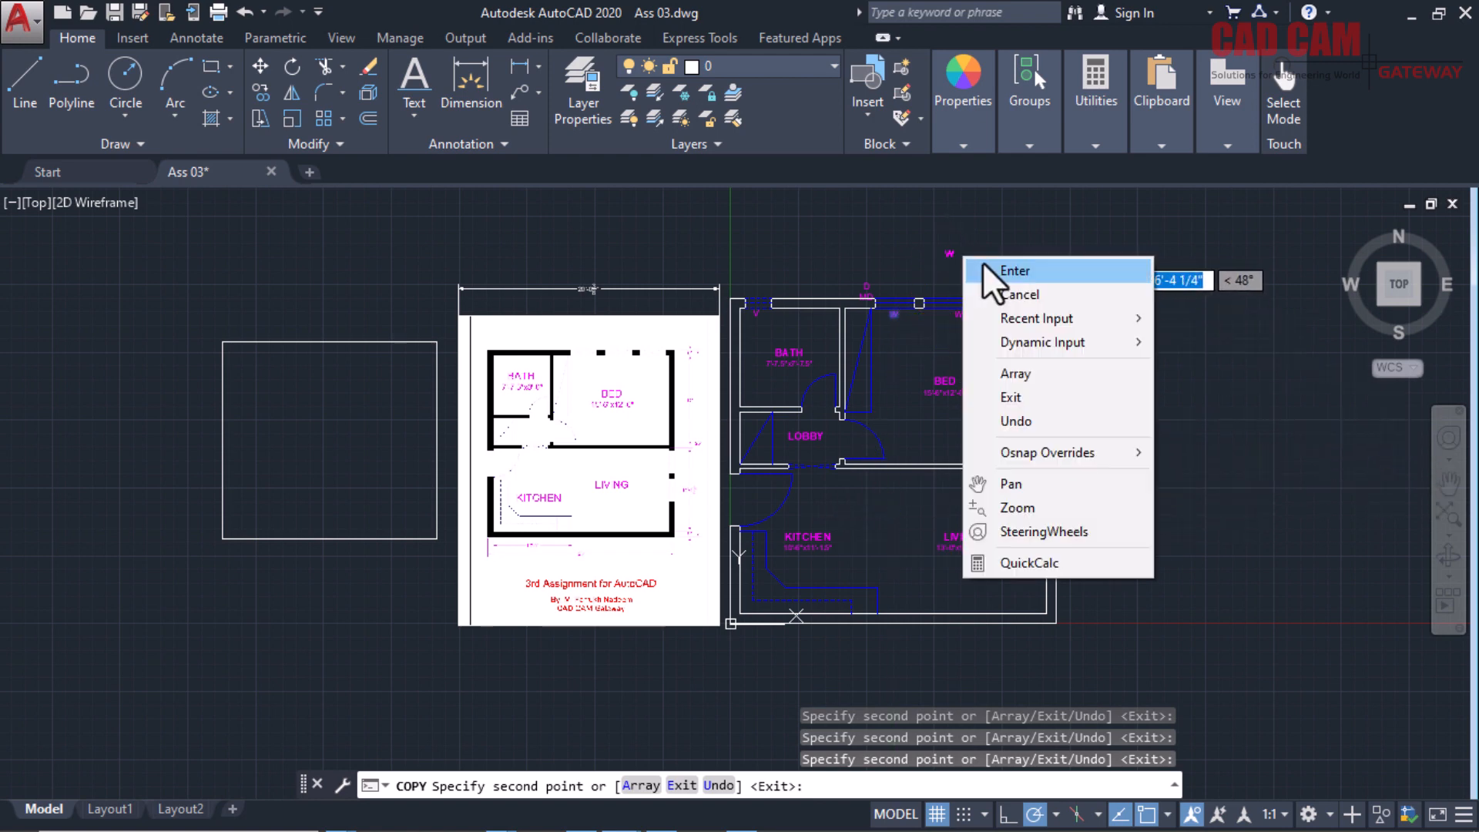
left_click(986, 267)
Move the D text from above the upper wall into the bath's door opening onto the lobby.
scroll(885, 279, "up", 4)
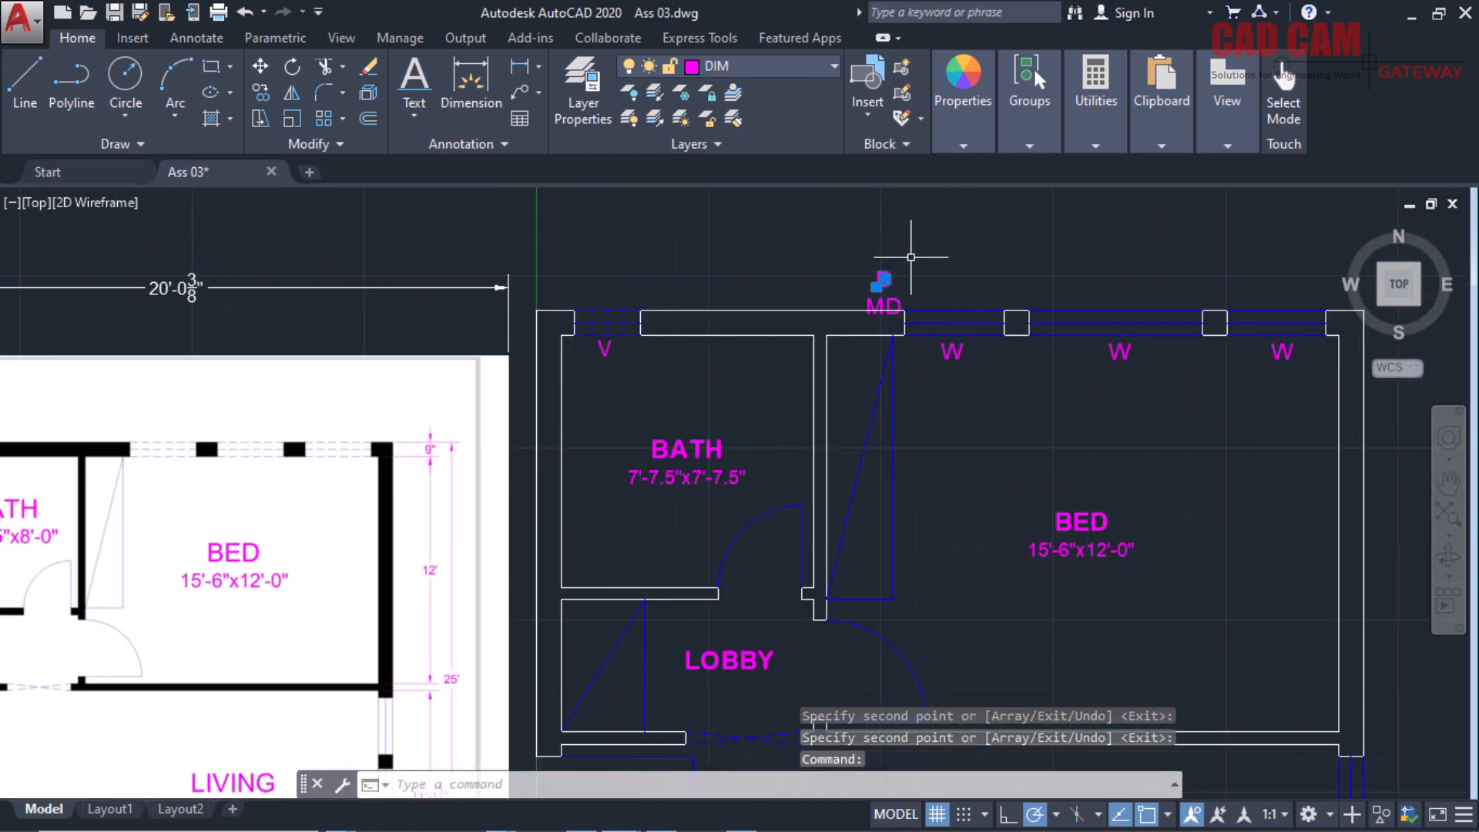
type("M")
key("Return")
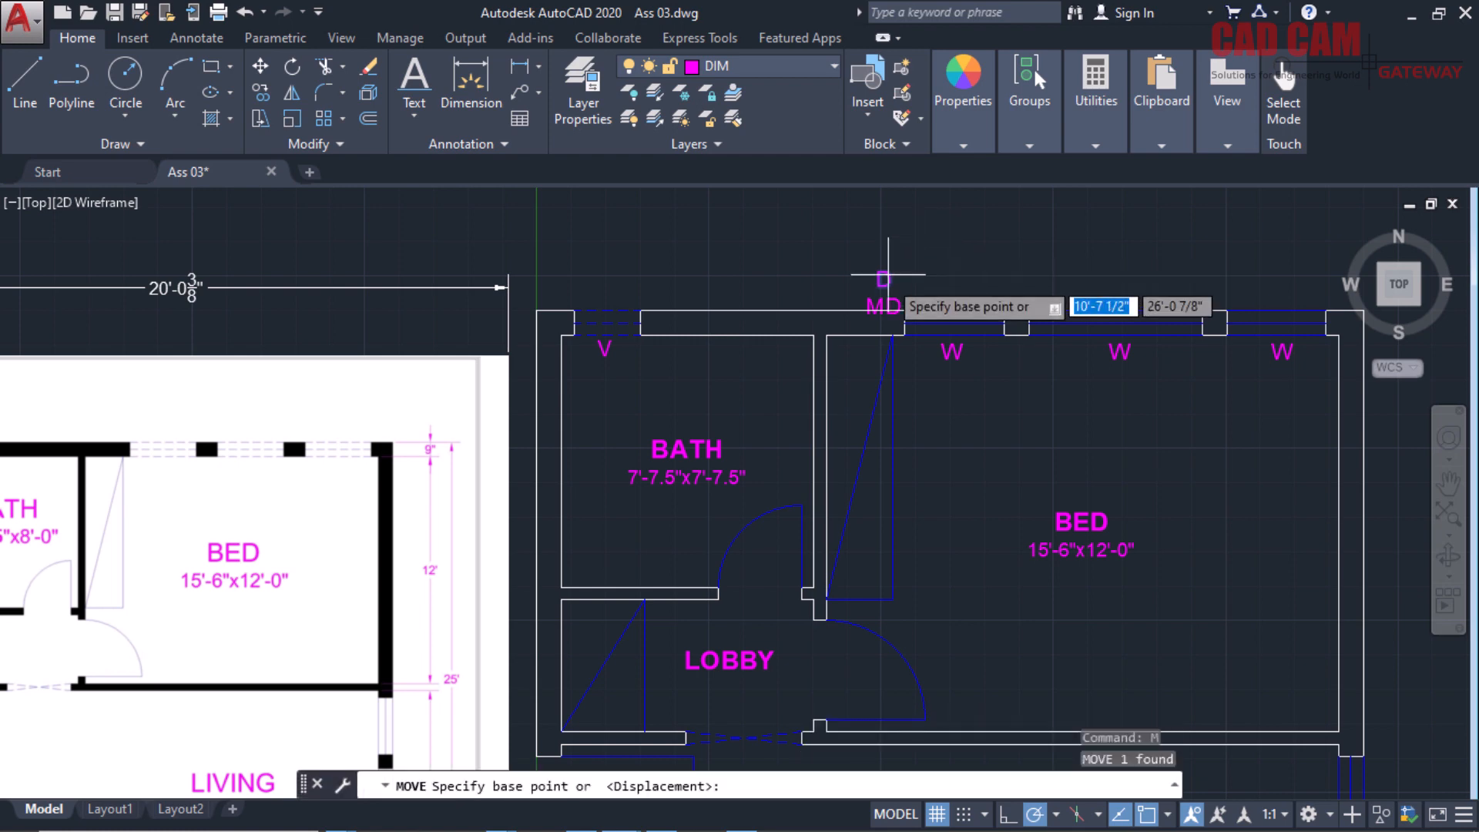
left_click(882, 279)
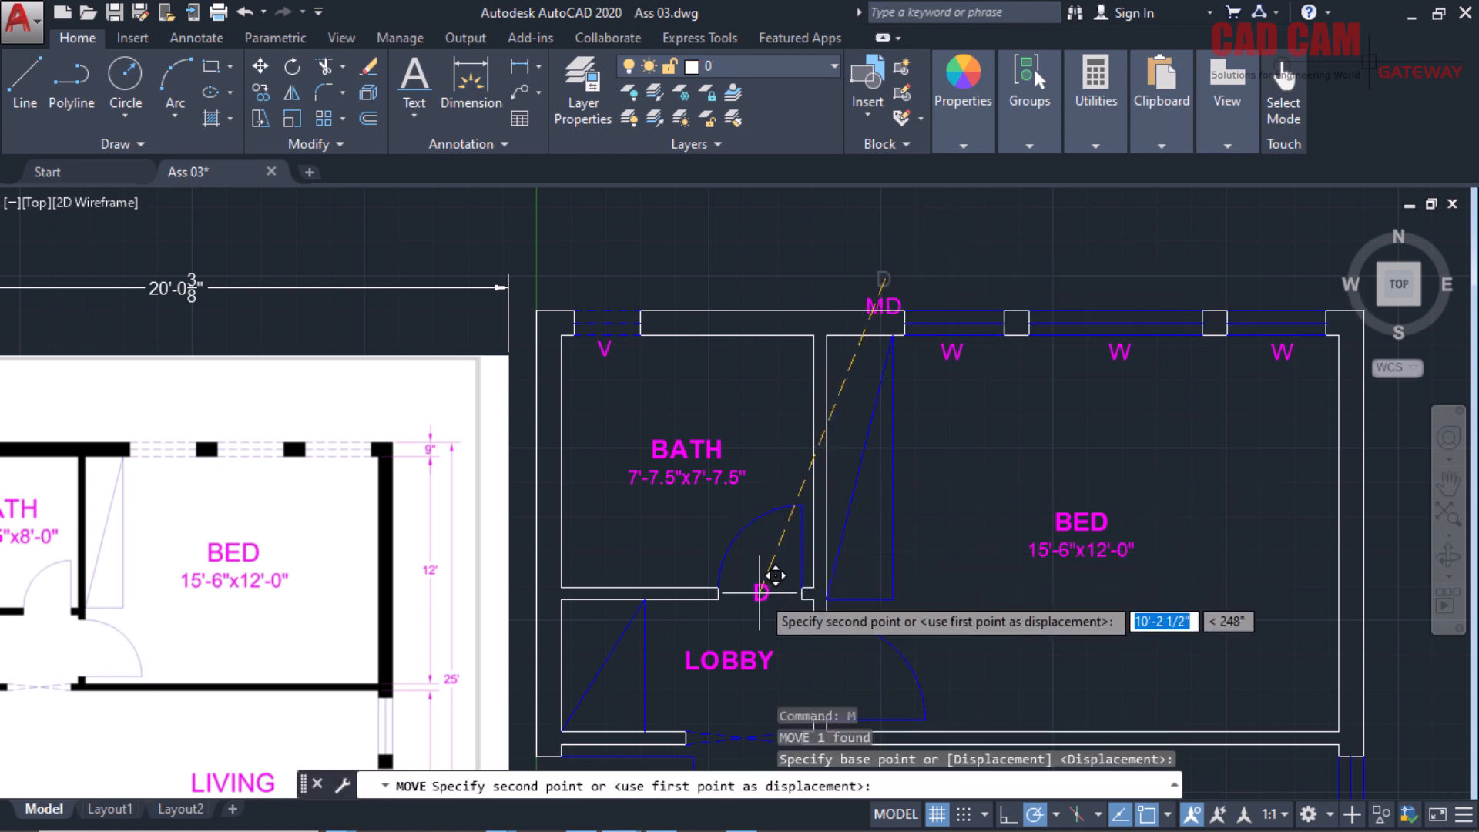
left_click(772, 574)
Copy the D text from the bath's door opening into the bedroom's door opening off the lobby, making one copy.
scroll(833, 474, "down", 4)
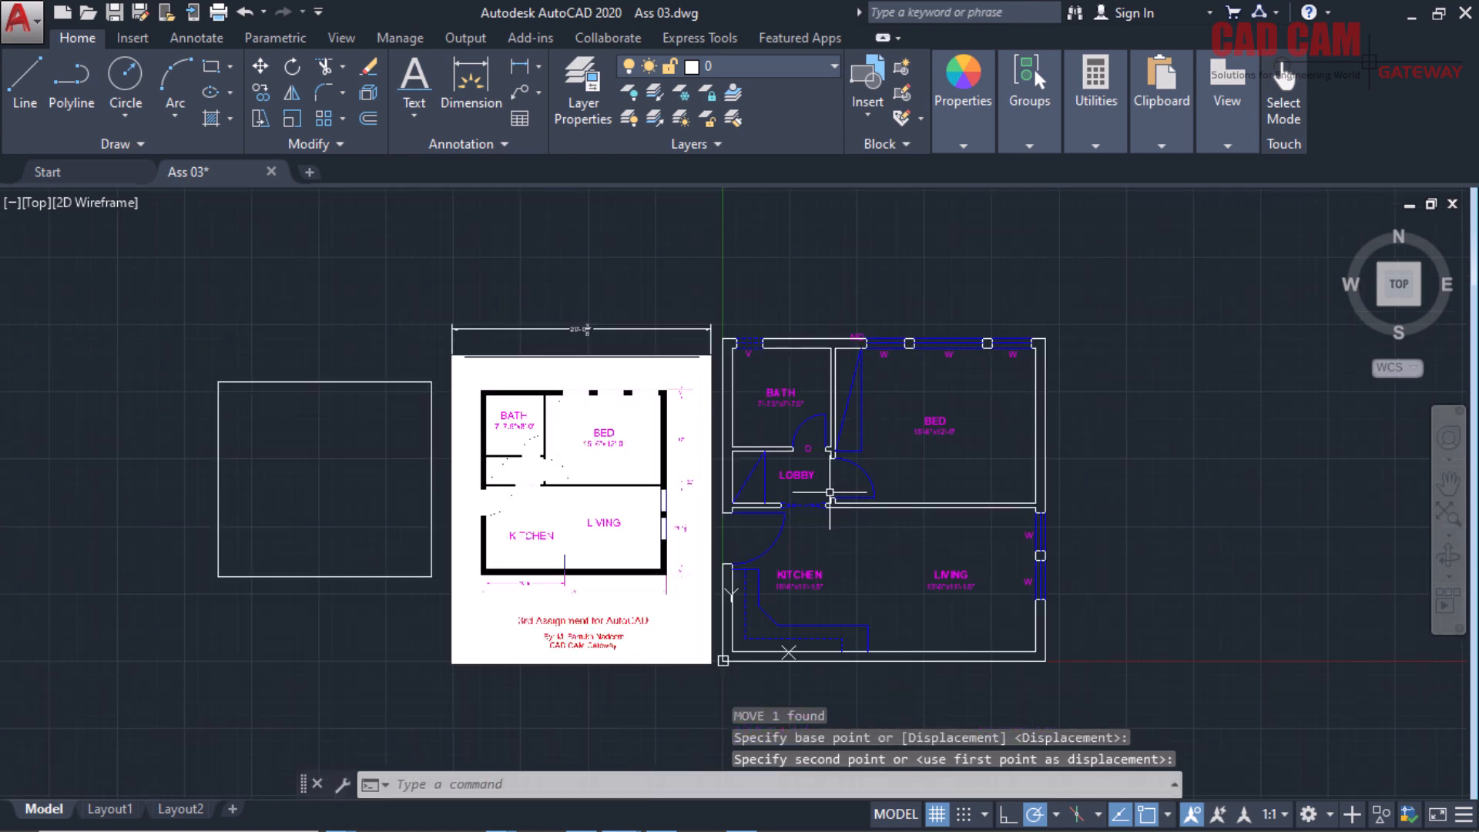
scroll(758, 400, "up", 6)
left_click(734, 393)
left_click(726, 384)
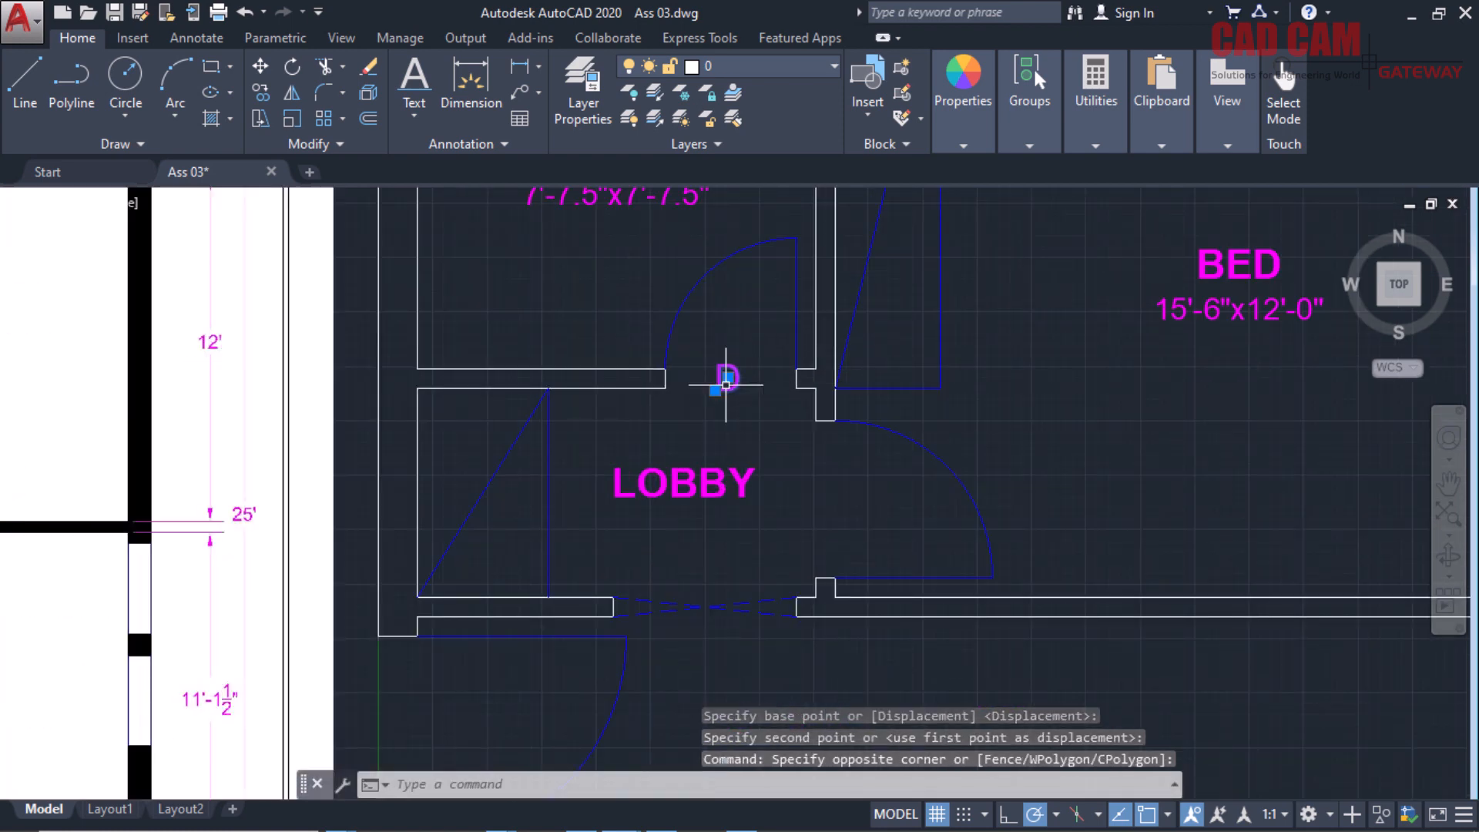
type("co")
key("Return")
left_click(730, 374)
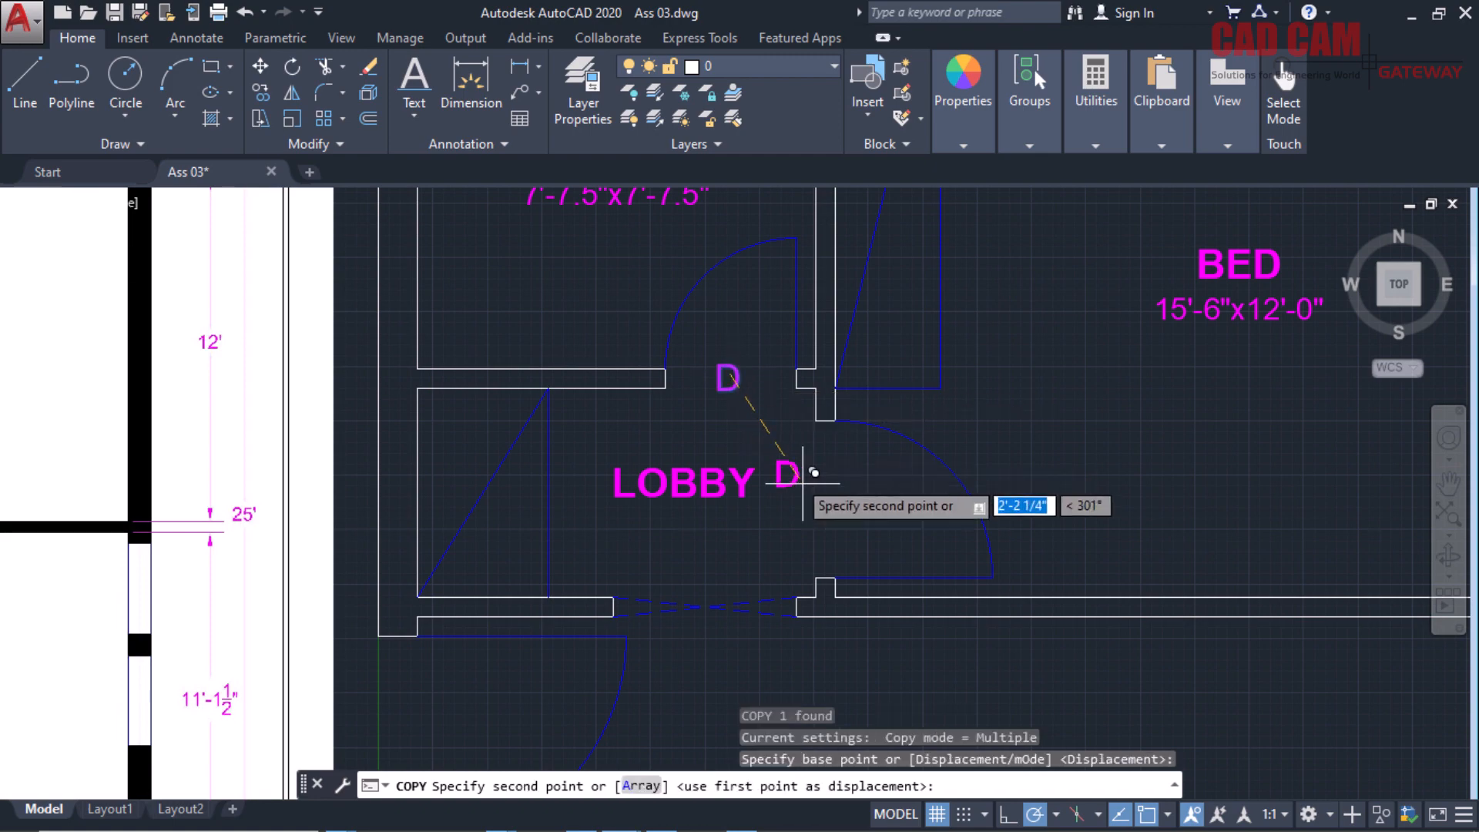
scroll(834, 447, "down", 5)
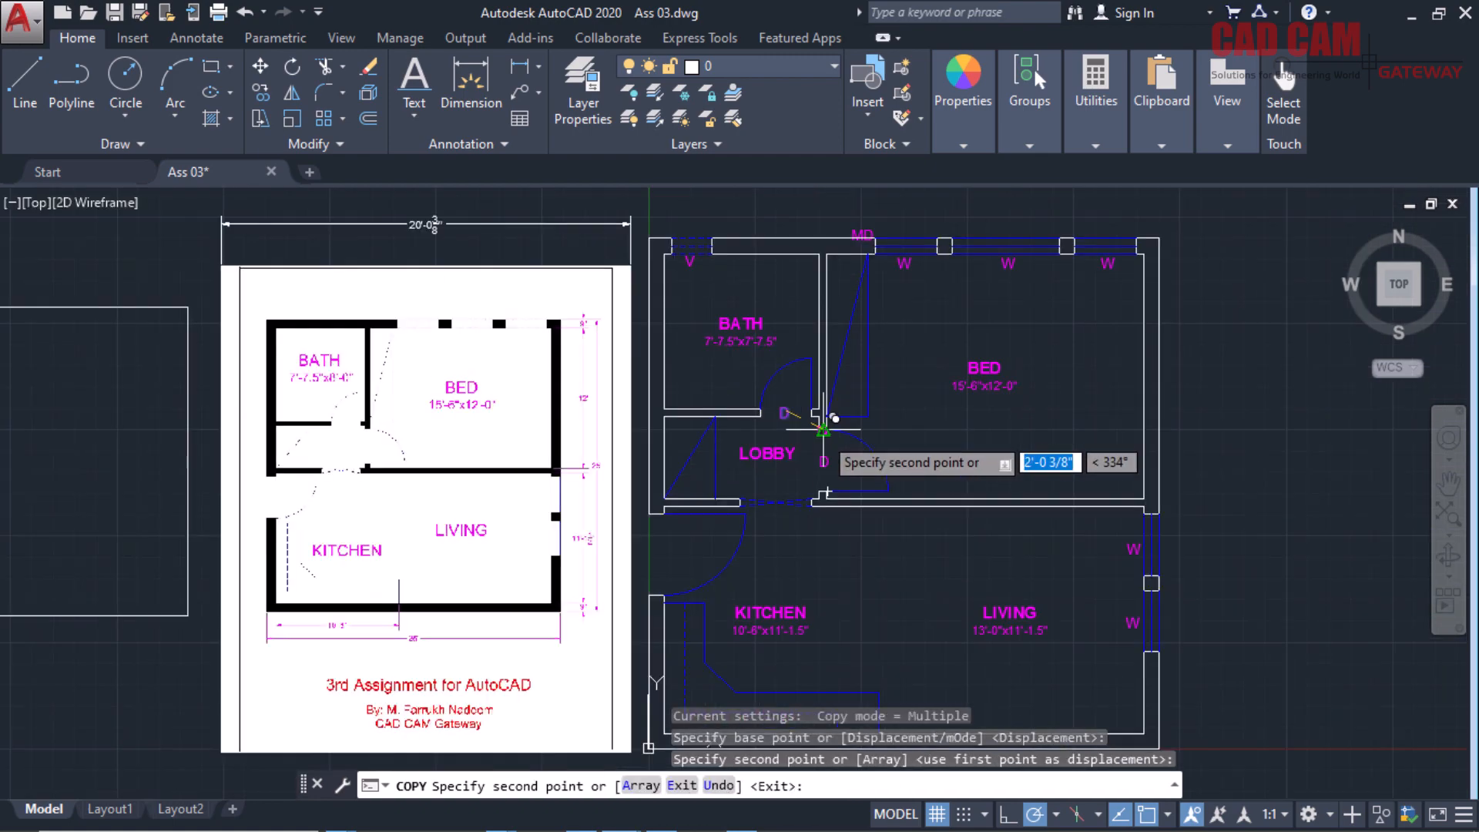
scroll(946, 334, "up", 4)
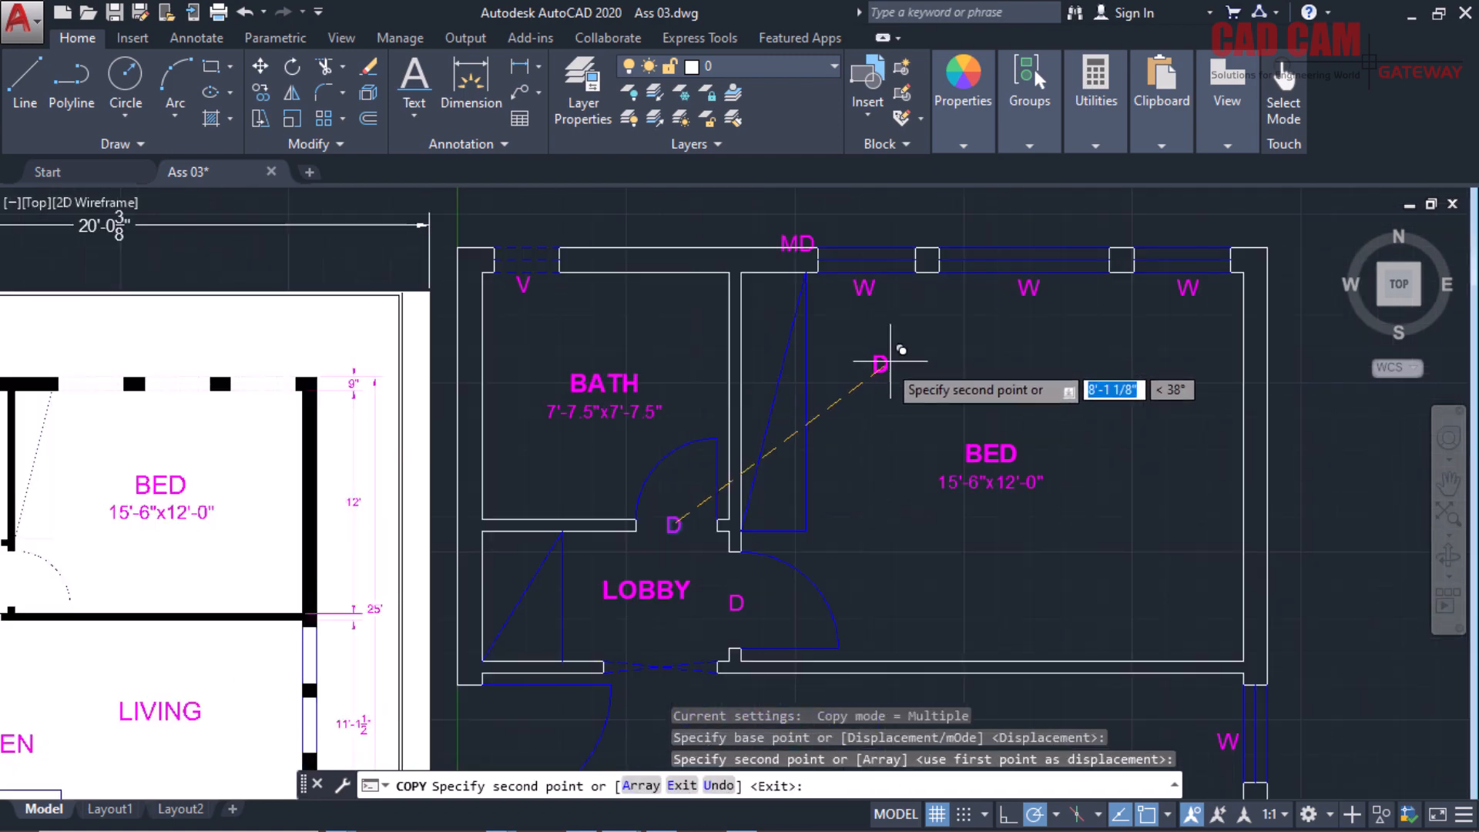
key("Escape")
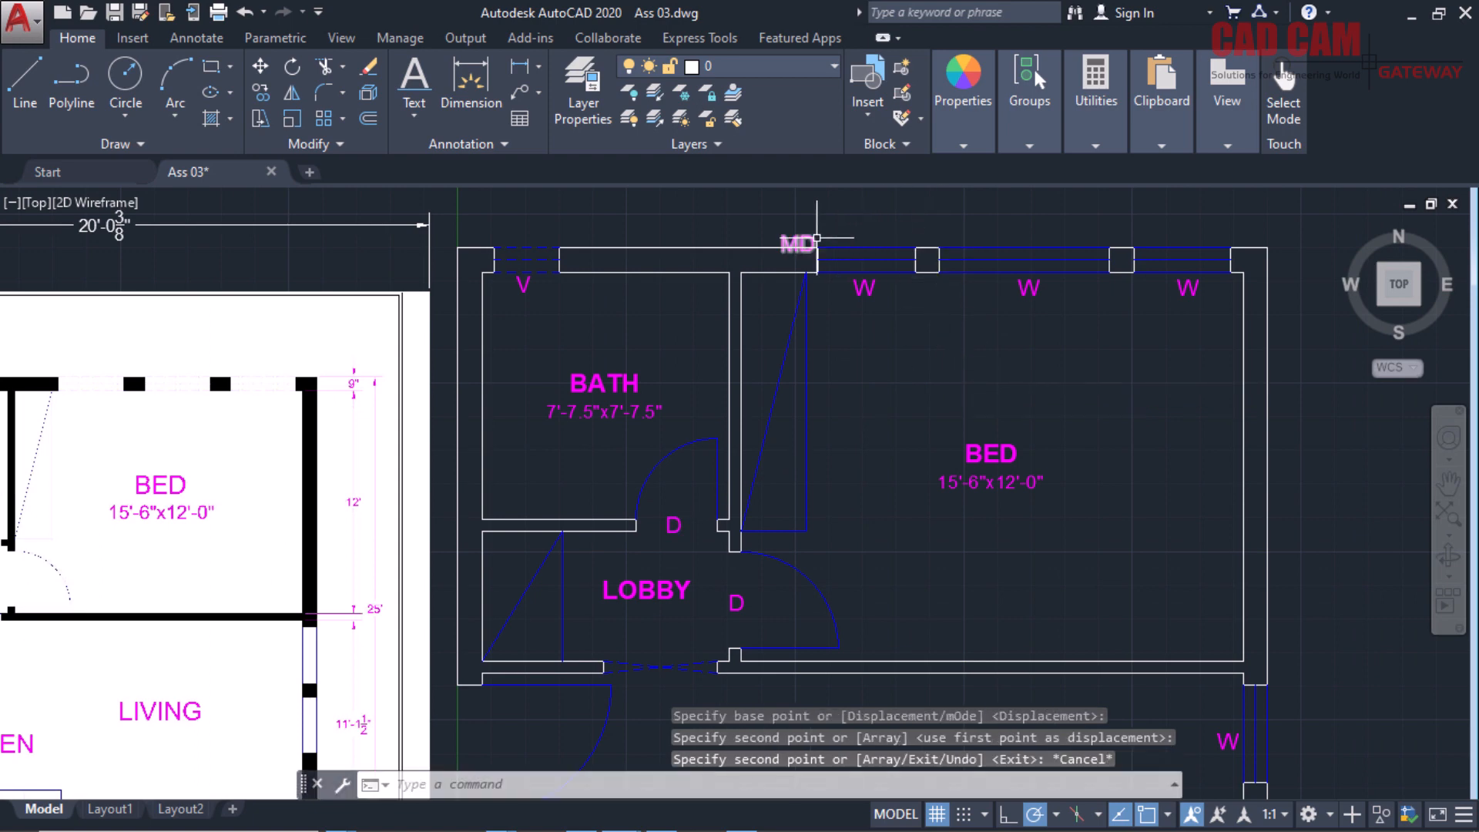
Move the MD text from above the upper wall into the main door opening in the kitchen's outer wall.
left_click(798, 244)
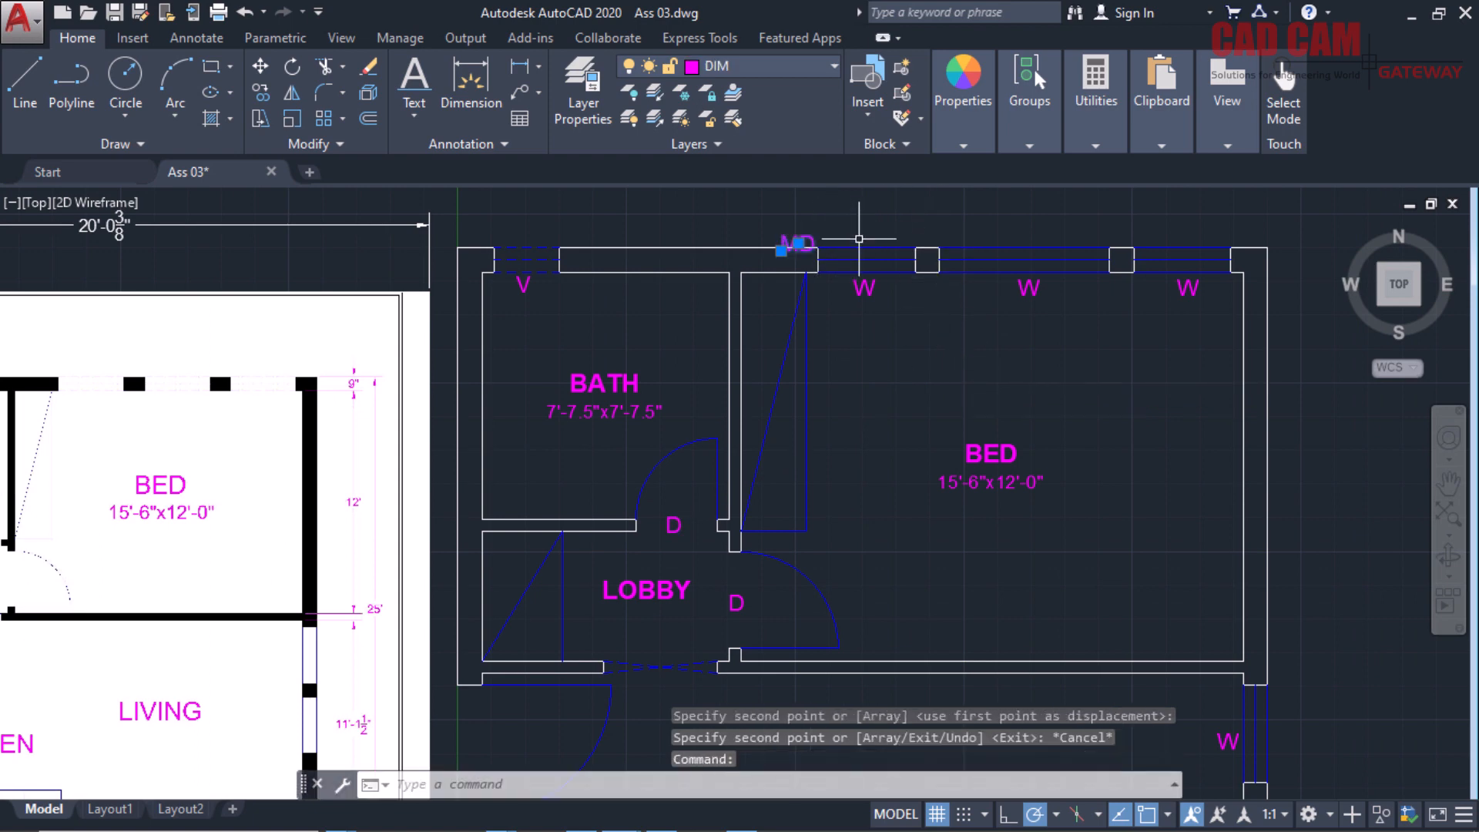
type("m")
key("Return")
left_click(814, 248)
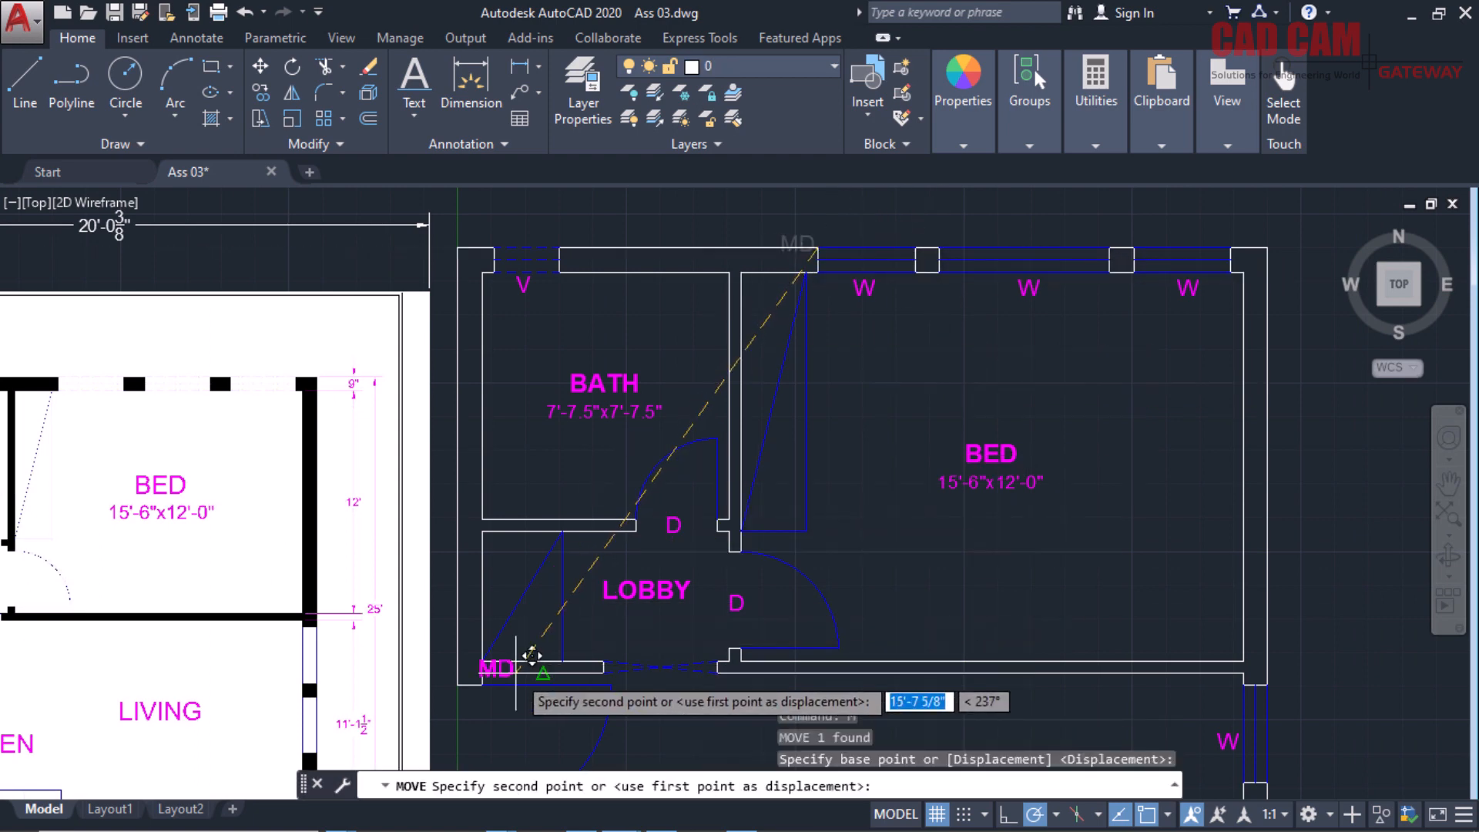
scroll(532, 654, "down", 3)
scroll(570, 531, "up", 5)
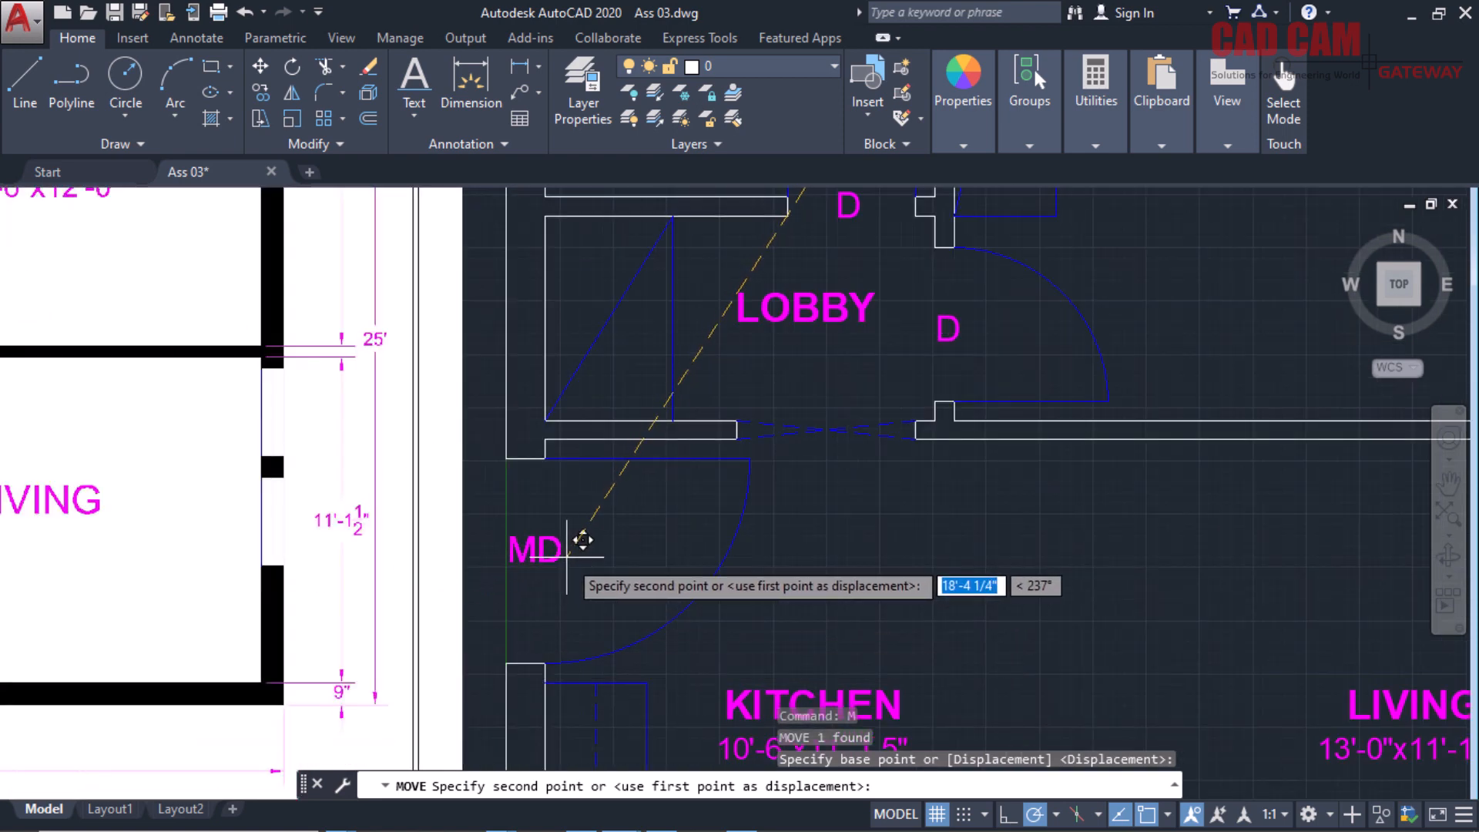
left_click(579, 551)
scroll(840, 512, "down", 5)
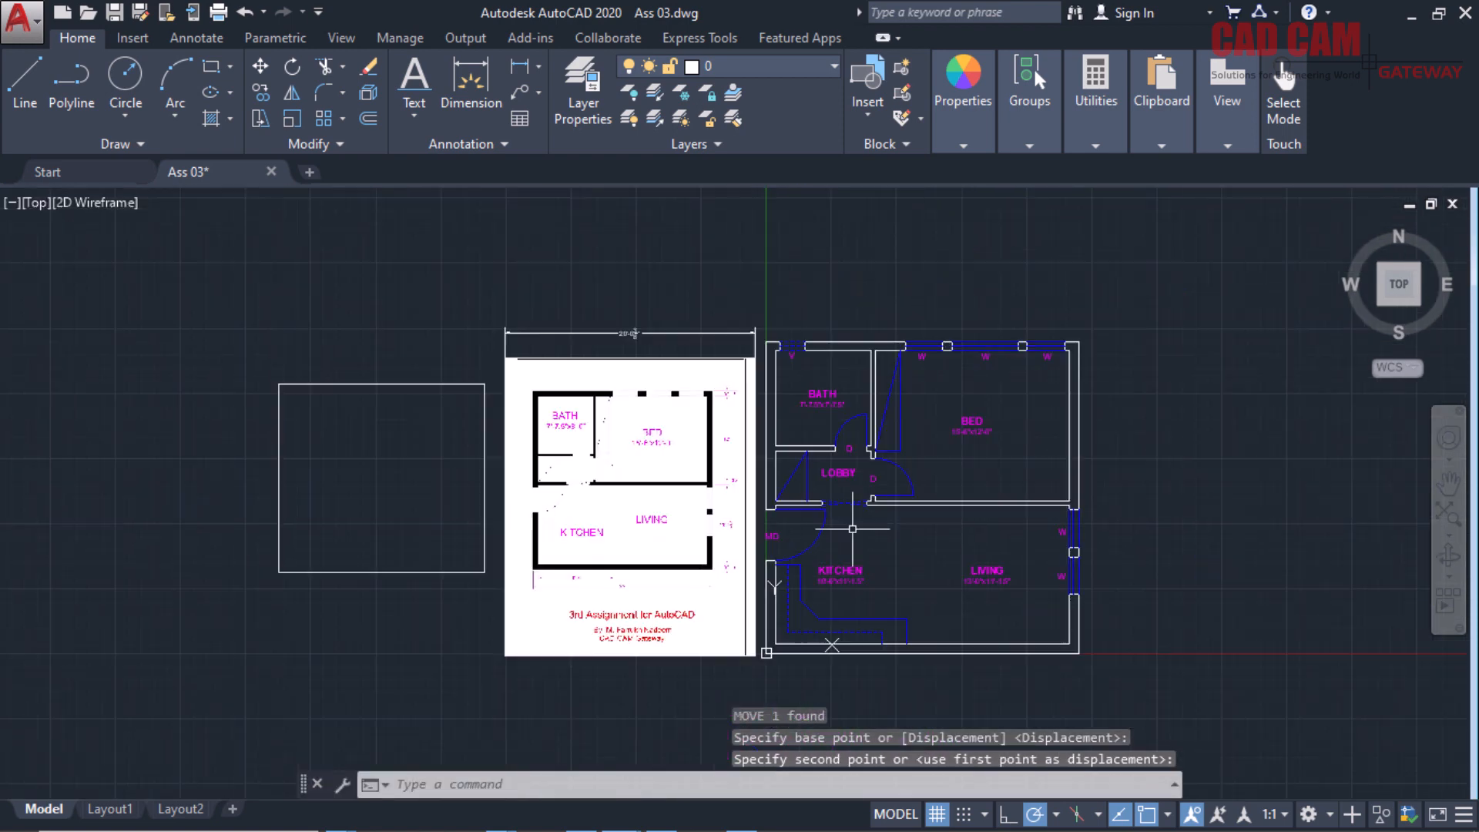
scroll(970, 551, "up", 3)
scroll(1217, 458, "down", 3)
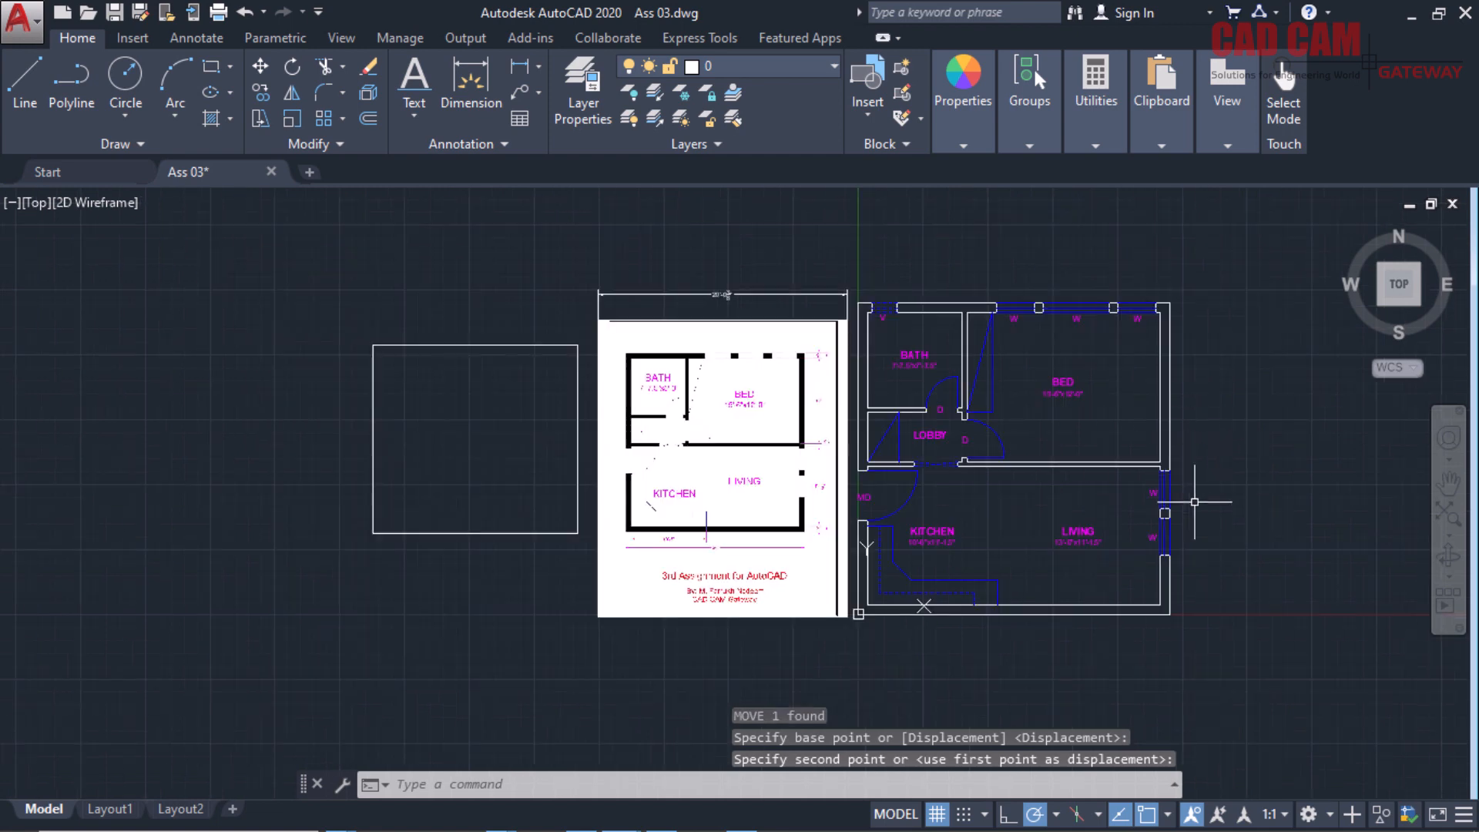
scroll(1194, 501, "up", 2)
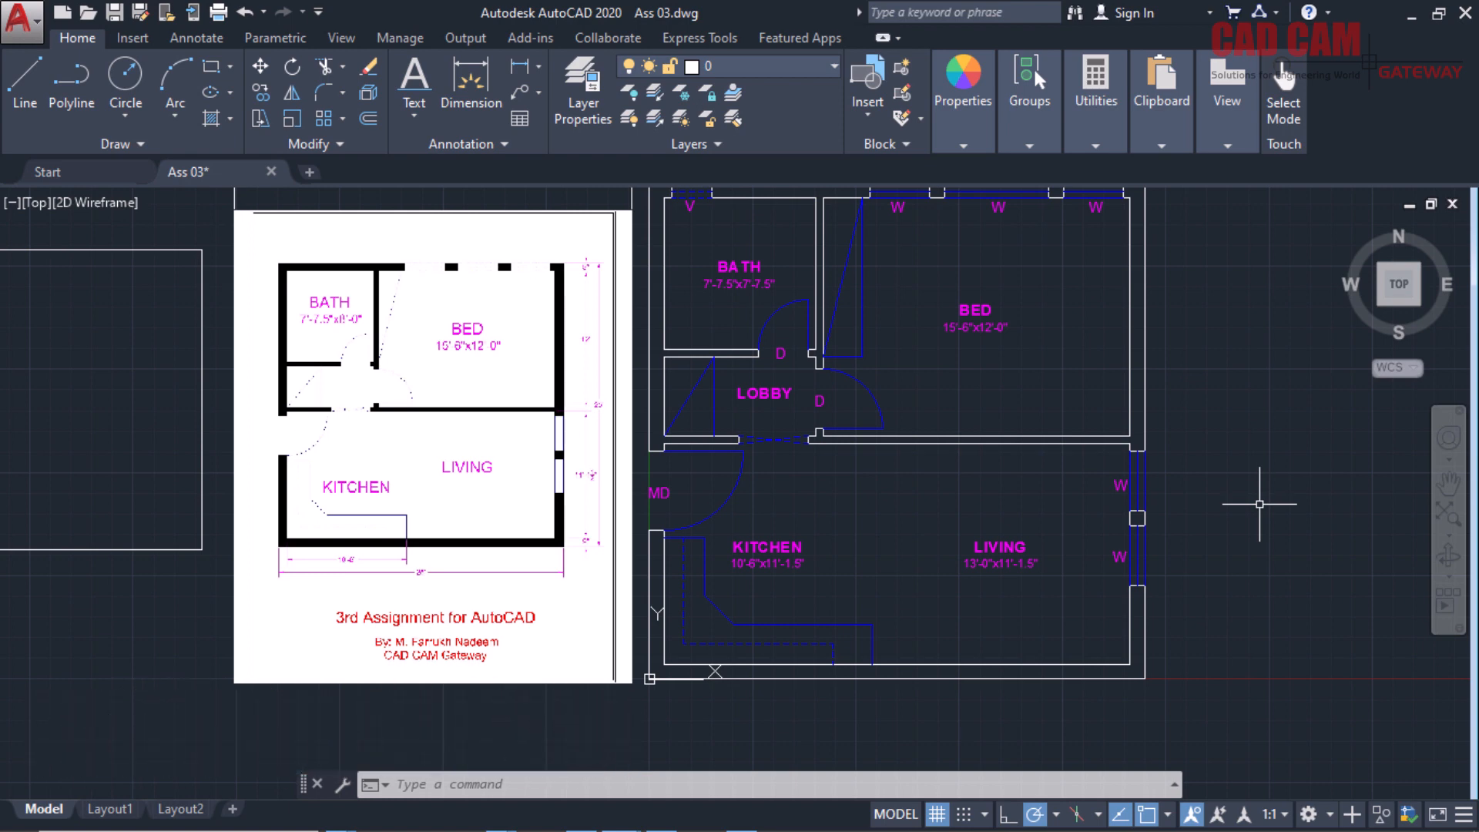
scroll(901, 462, "down", 2)
scroll(860, 239, "up", 2)
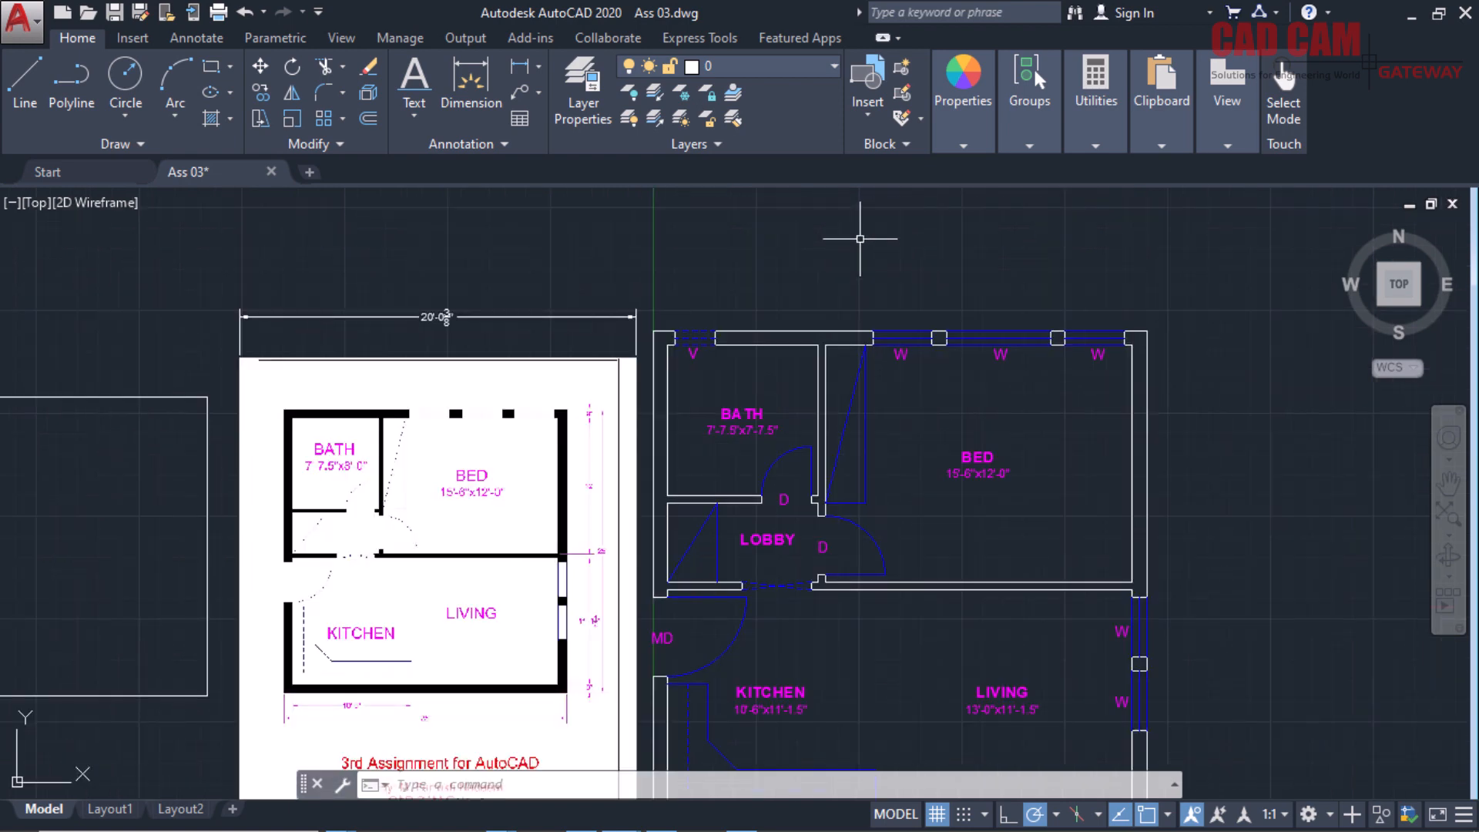
left_click(414, 115)
left_click(416, 197)
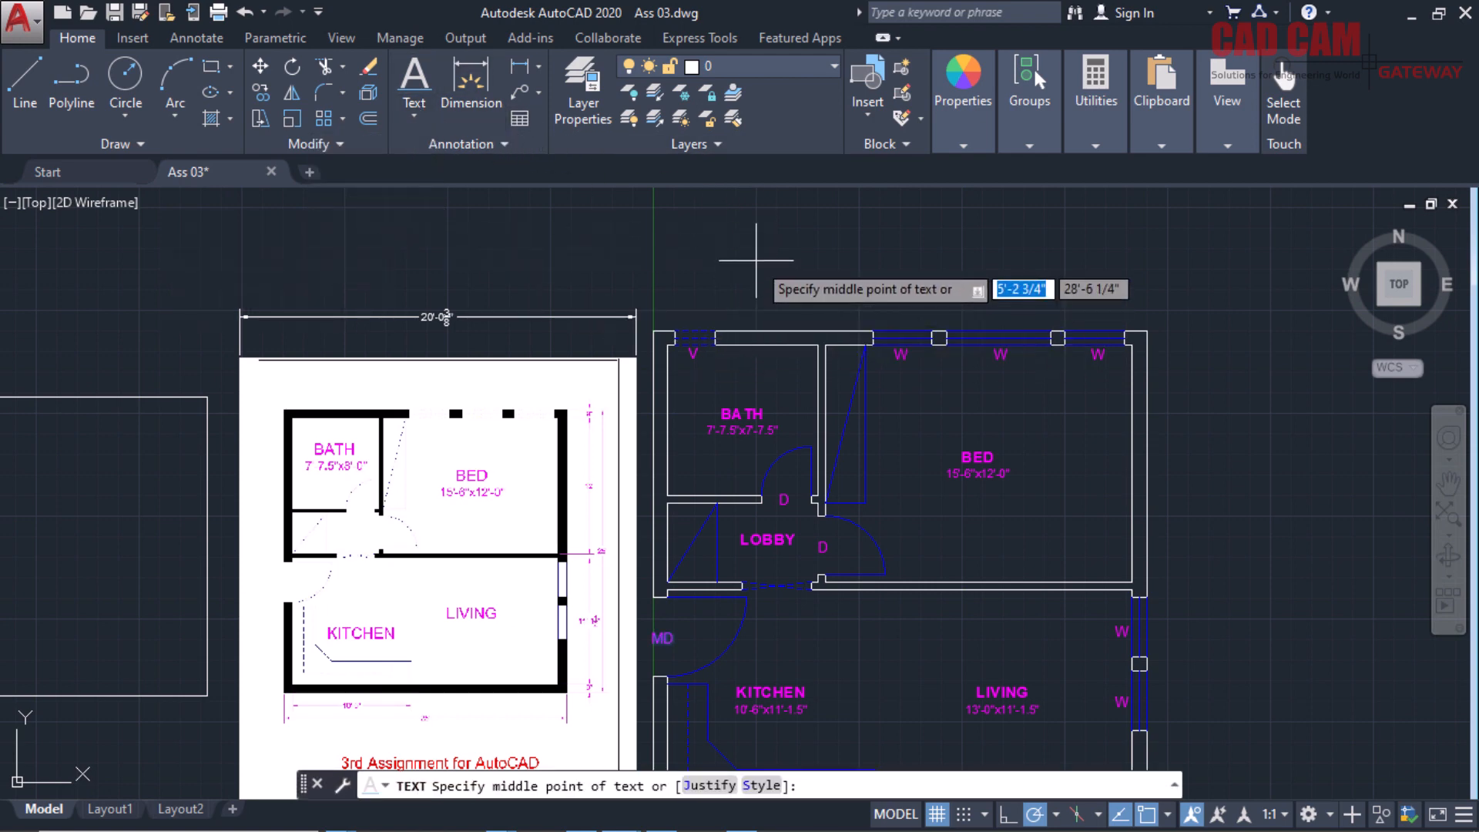
type("j")
key("Return")
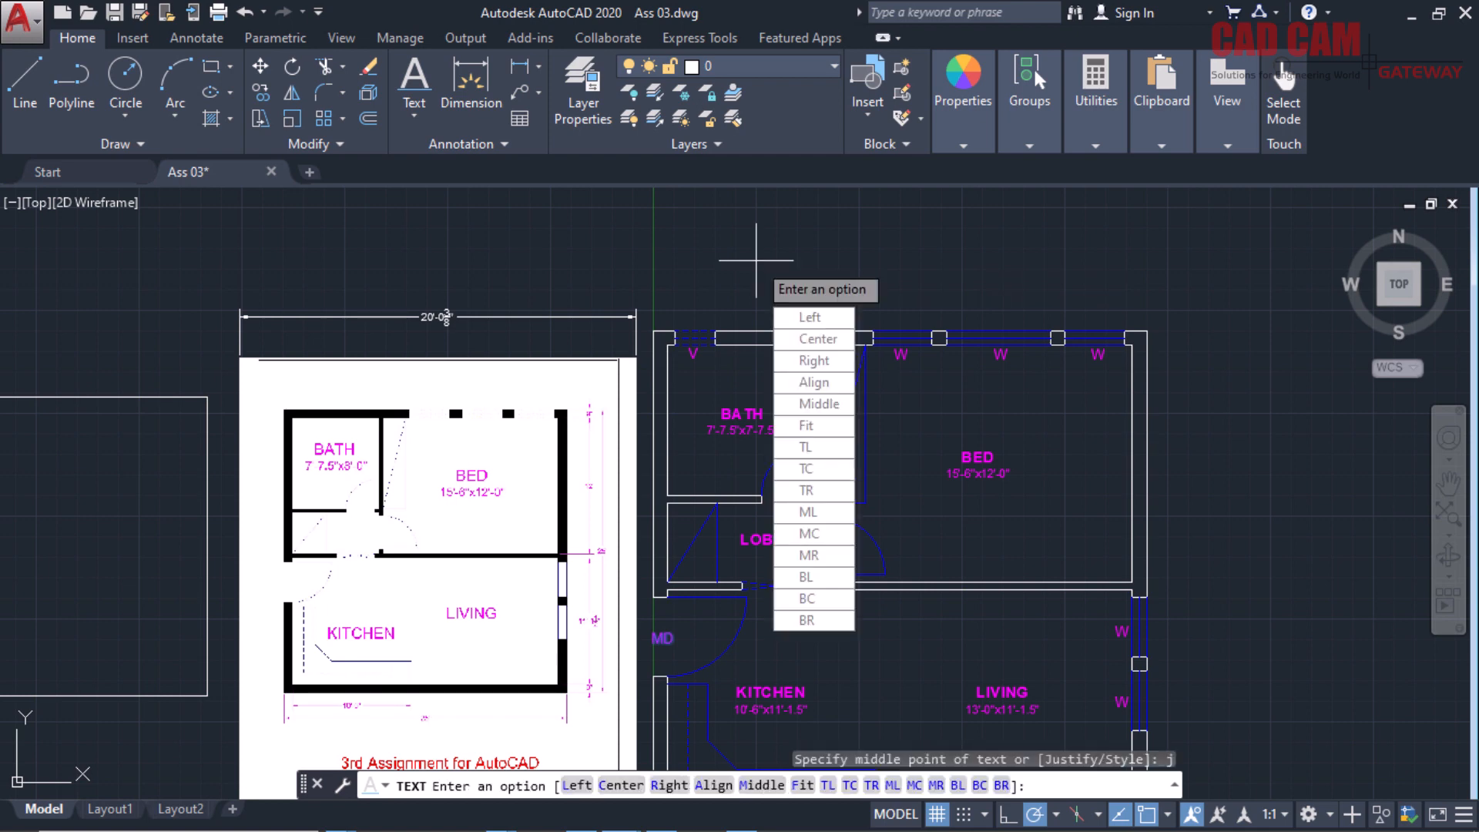
key("Escape")
scroll(762, 250, "down", 4)
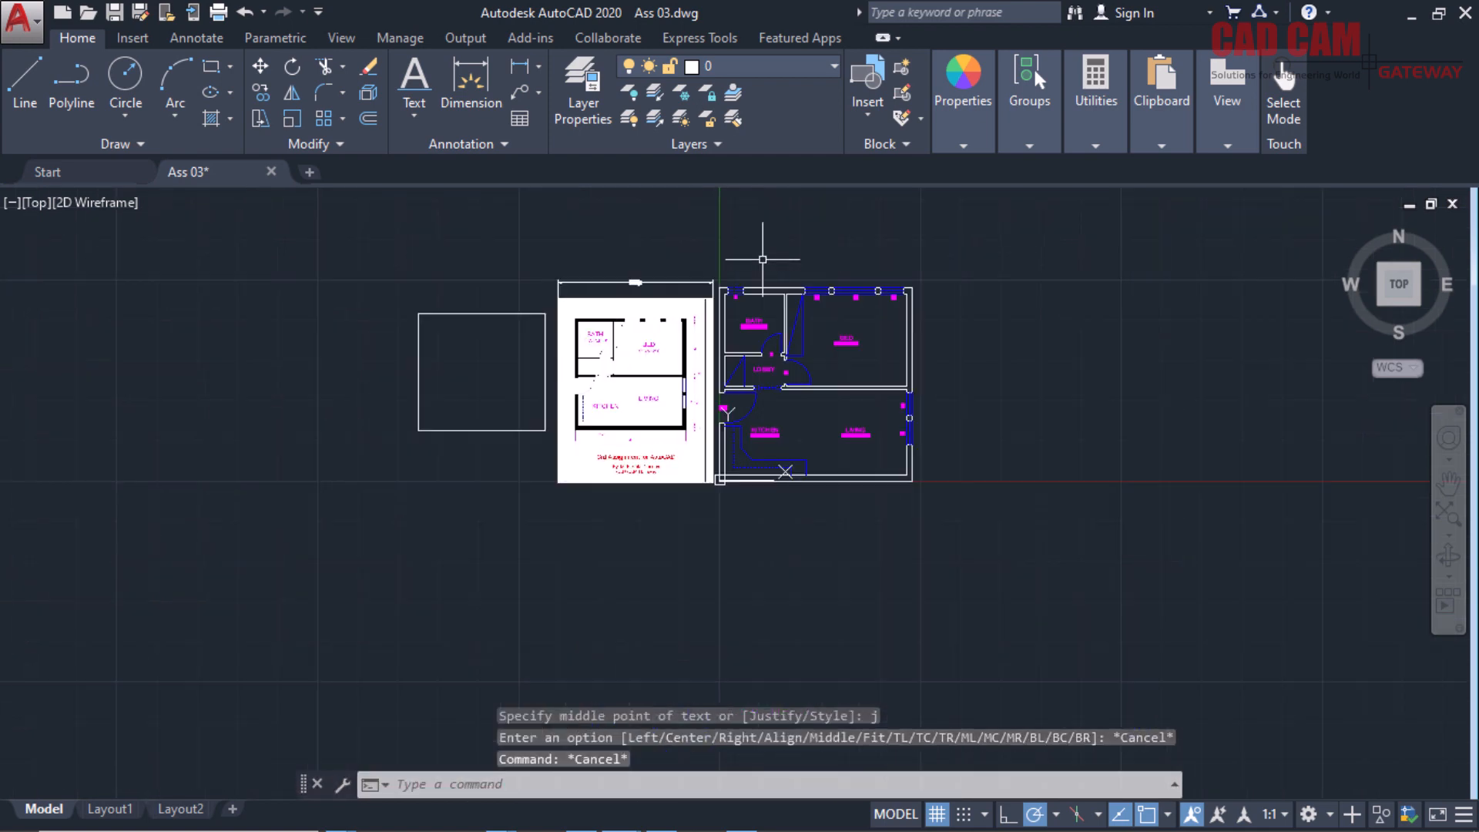
scroll(797, 493, "up", 2)
scroll(793, 497, "down", 2)
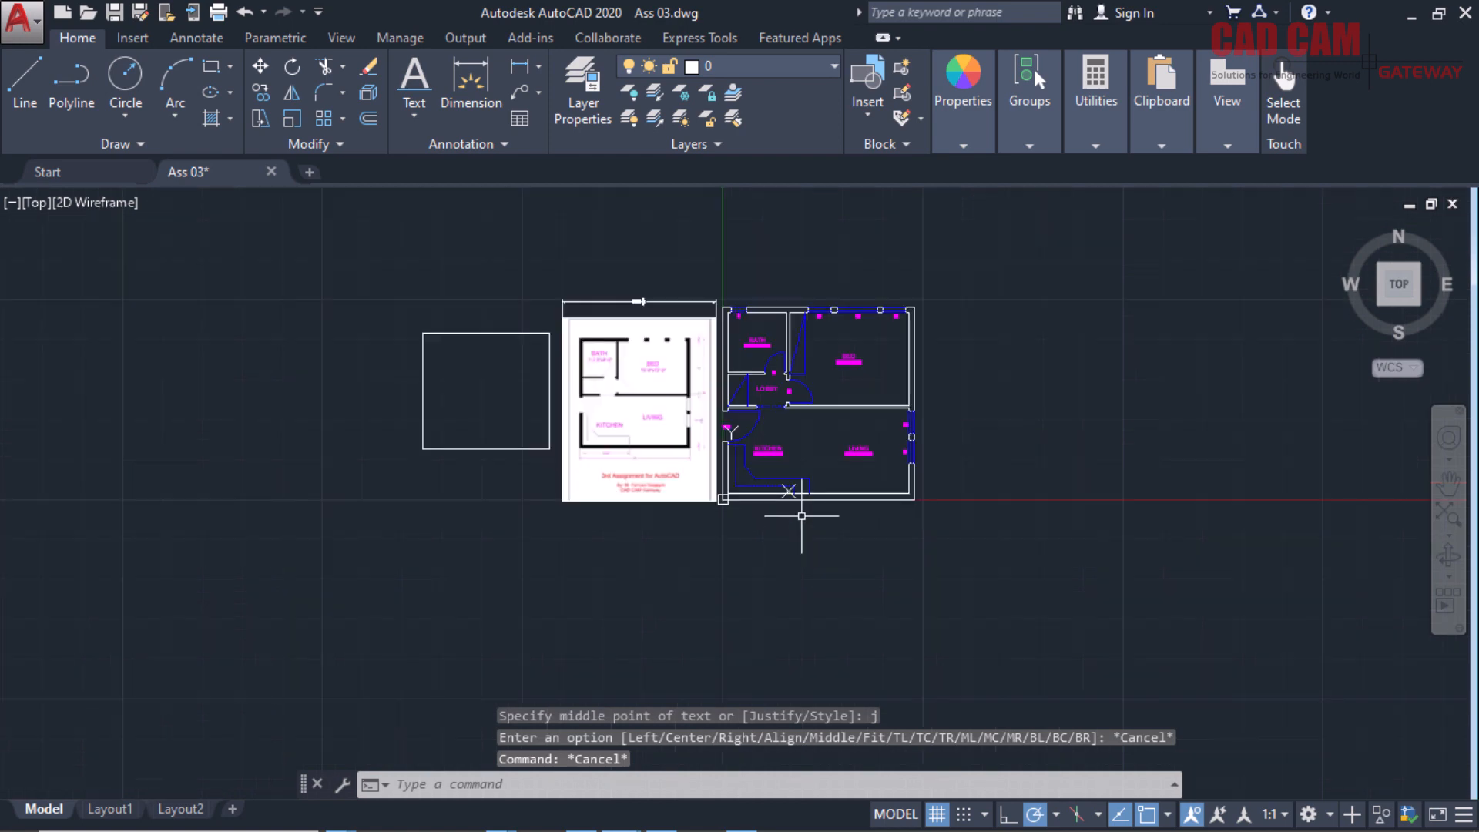
scroll(793, 499, "up", 2)
scroll(793, 500, "down", 2)
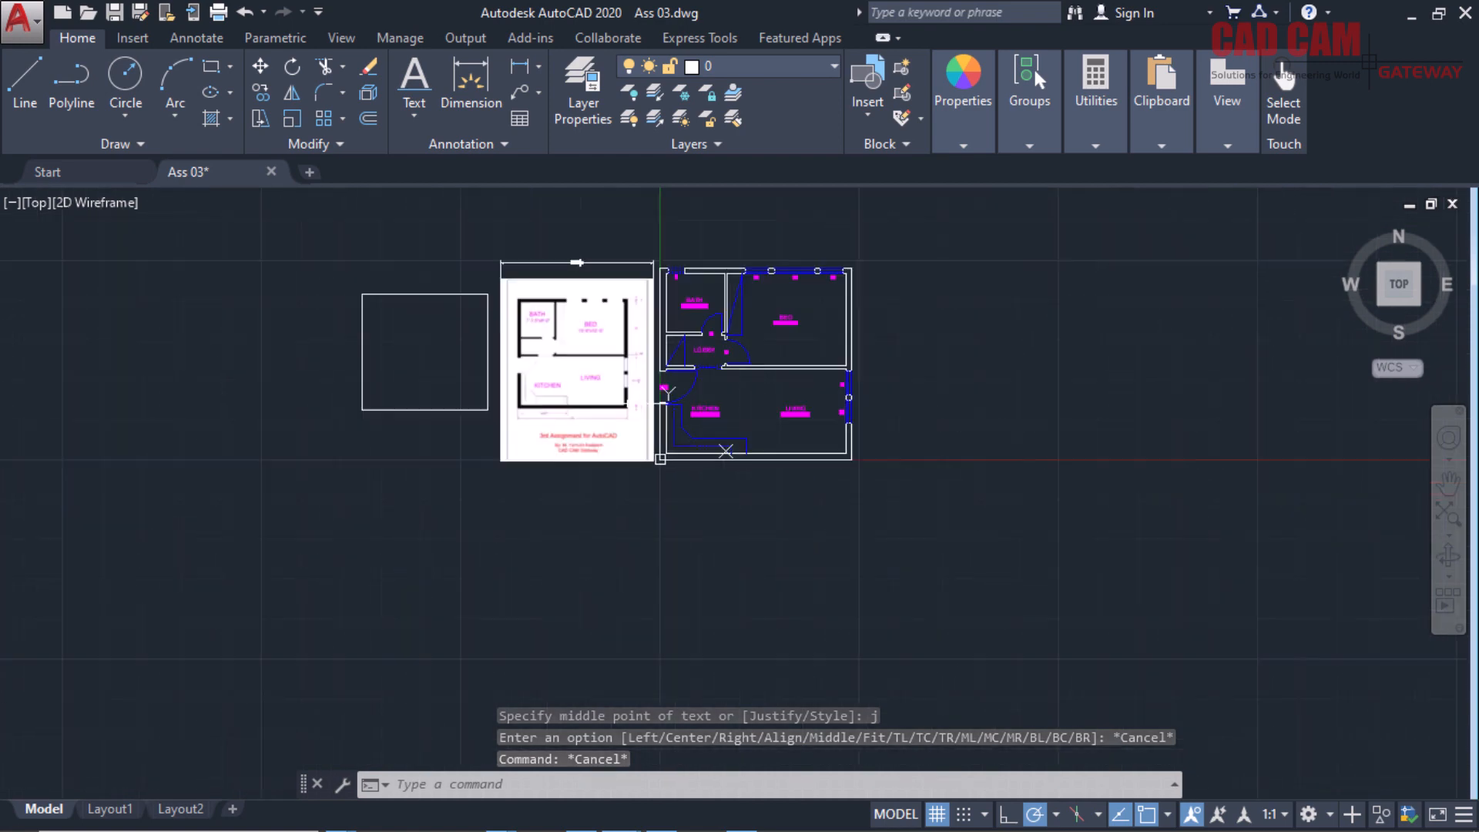
Erase the dimension above the reference plan image and turn off the display of that image.
left_click(567, 262)
key("Delete")
left_click(570, 270)
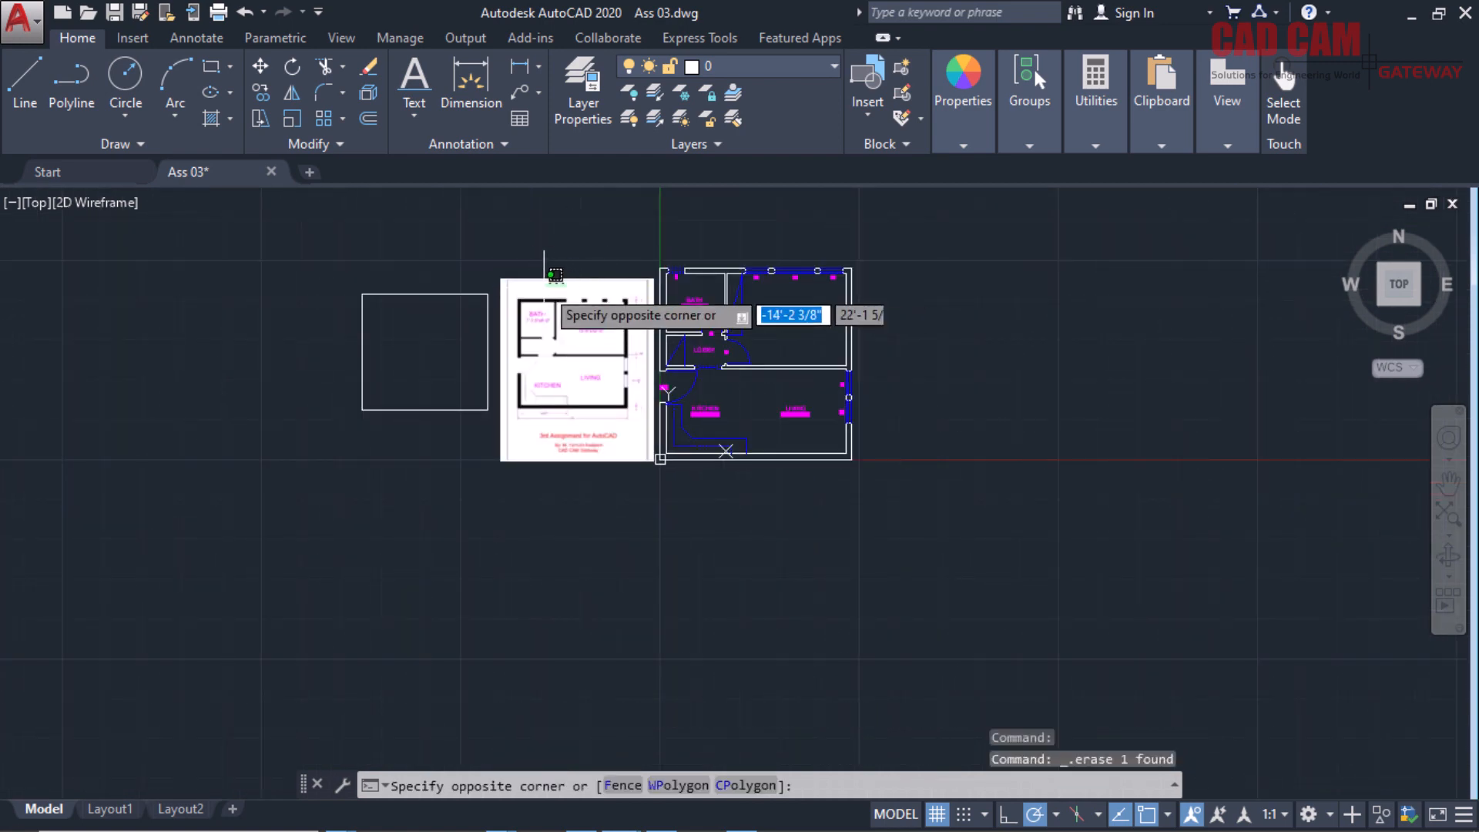
left_click(531, 291)
left_click(368, 115)
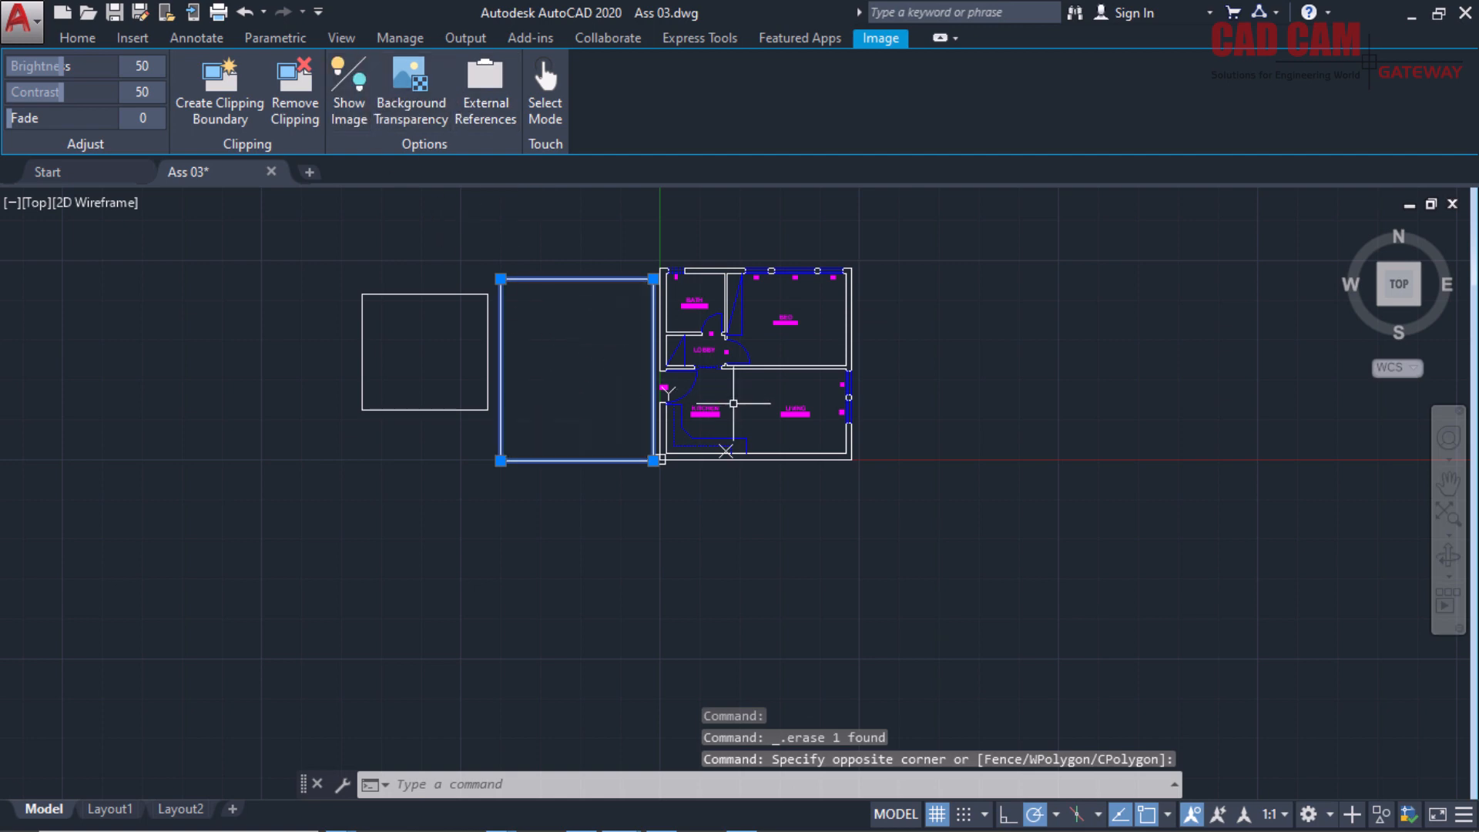
scroll(797, 293, "up", 2)
scroll(802, 318, "down", 1)
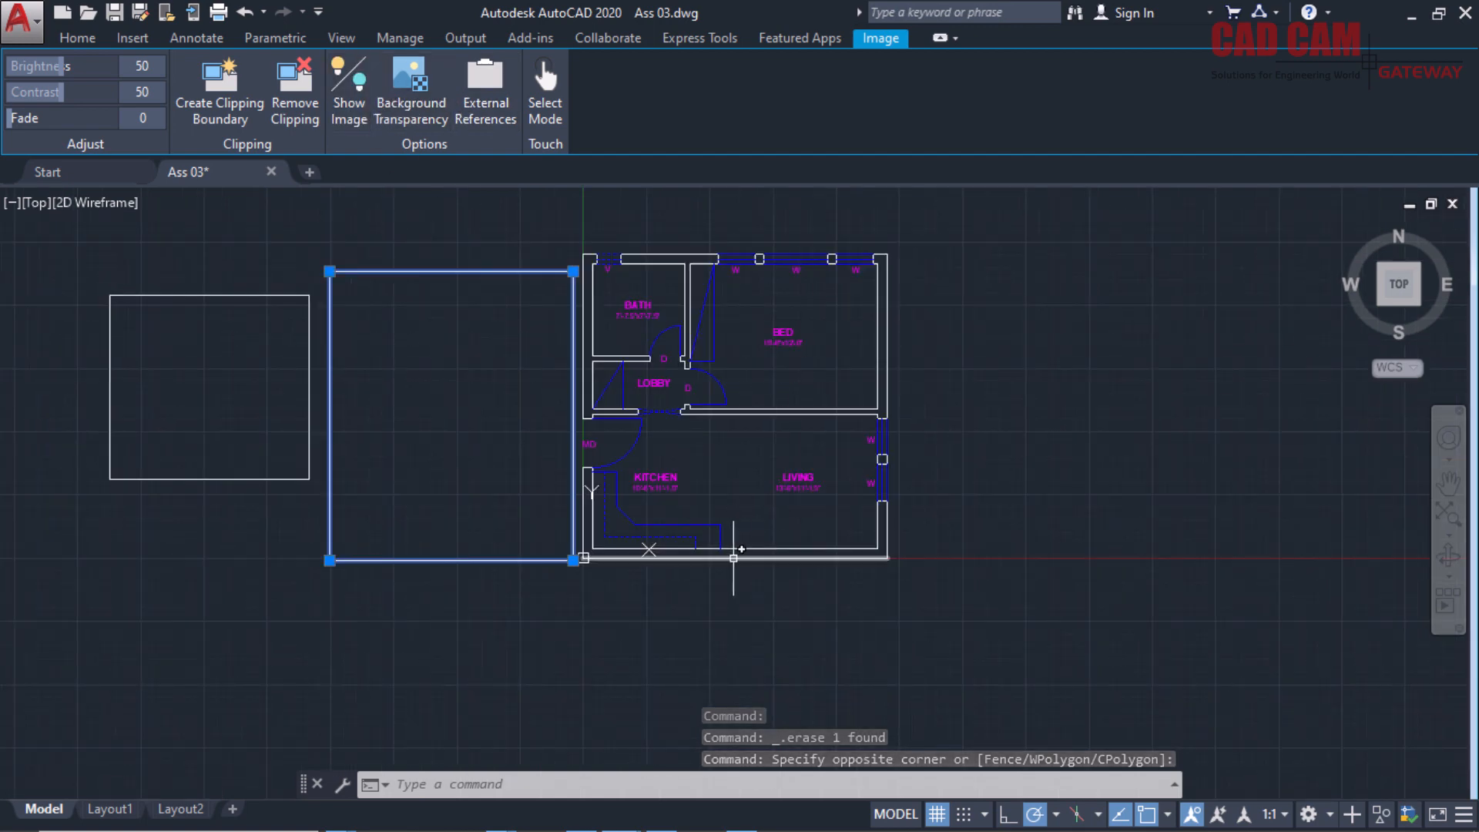
scroll(739, 552, "up", 2)
key("Escape")
key("Escape")
key("Escape")
Draw a horizontal guide line below the plan's lower outer wall, roughly centred under the kitchen and living room.
scroll(768, 586, "down", 2)
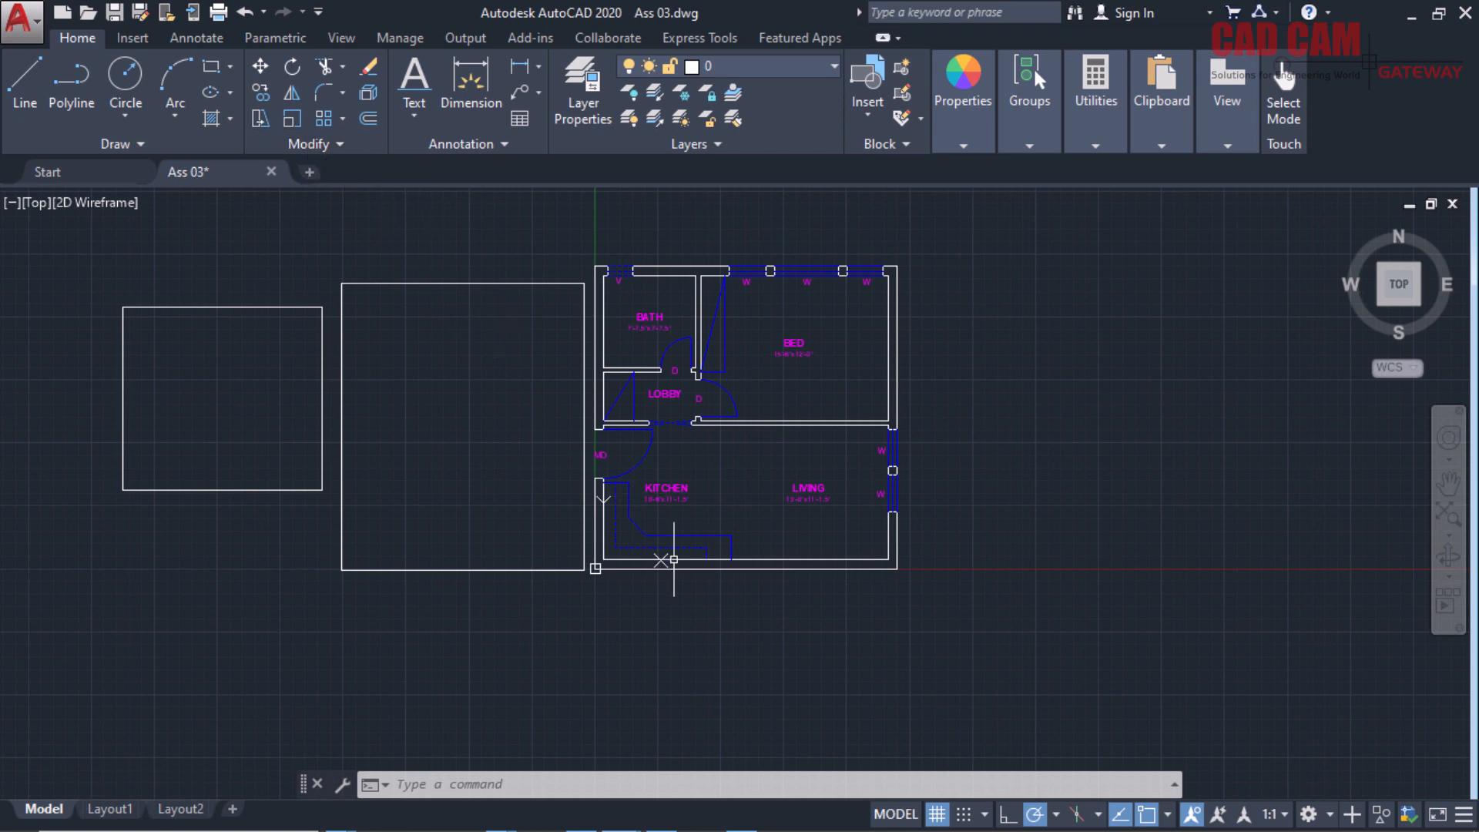
scroll(702, 649, "up", 1)
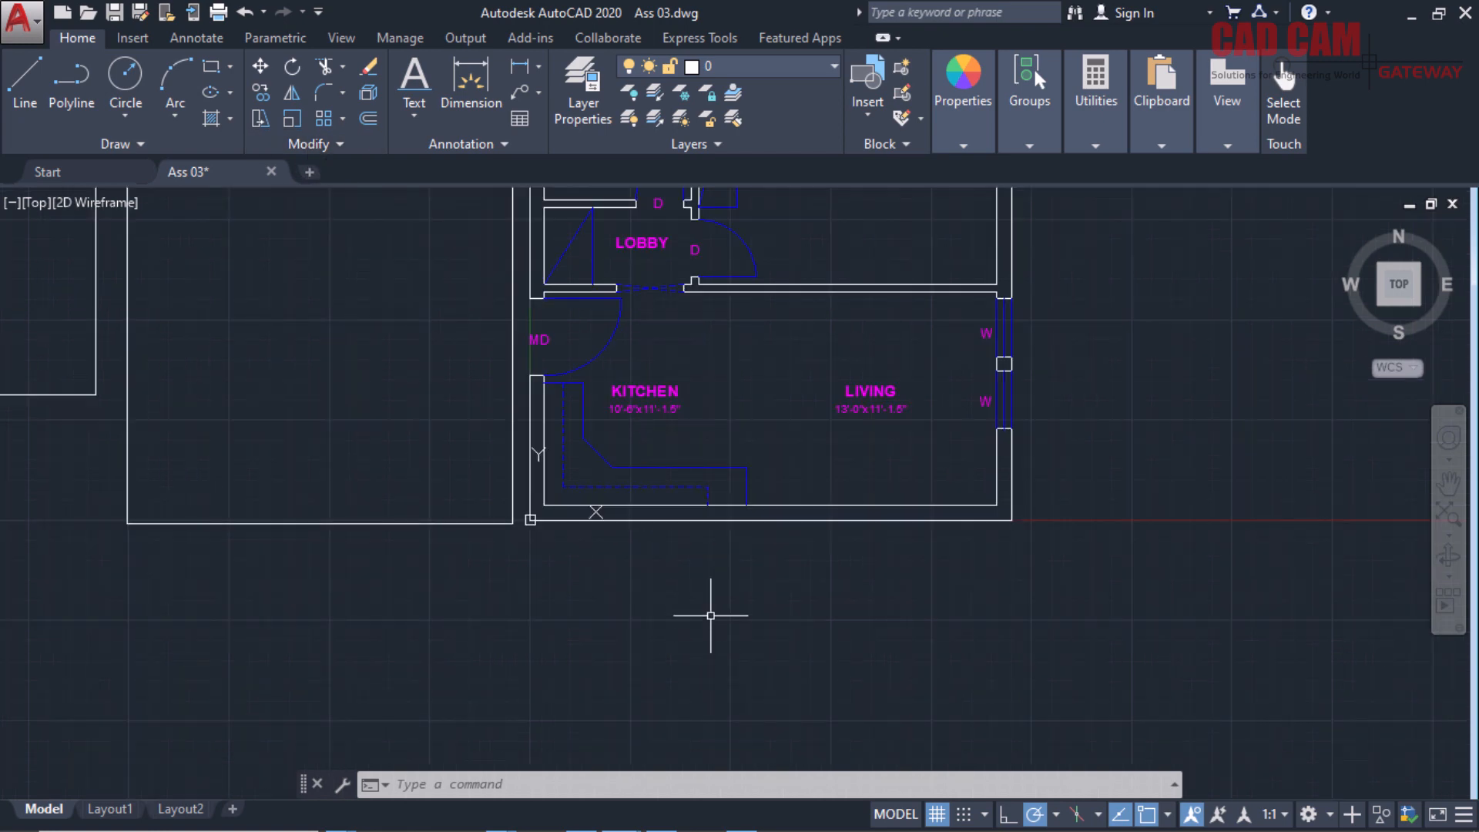
type("l")
key("Return")
left_click(679, 581)
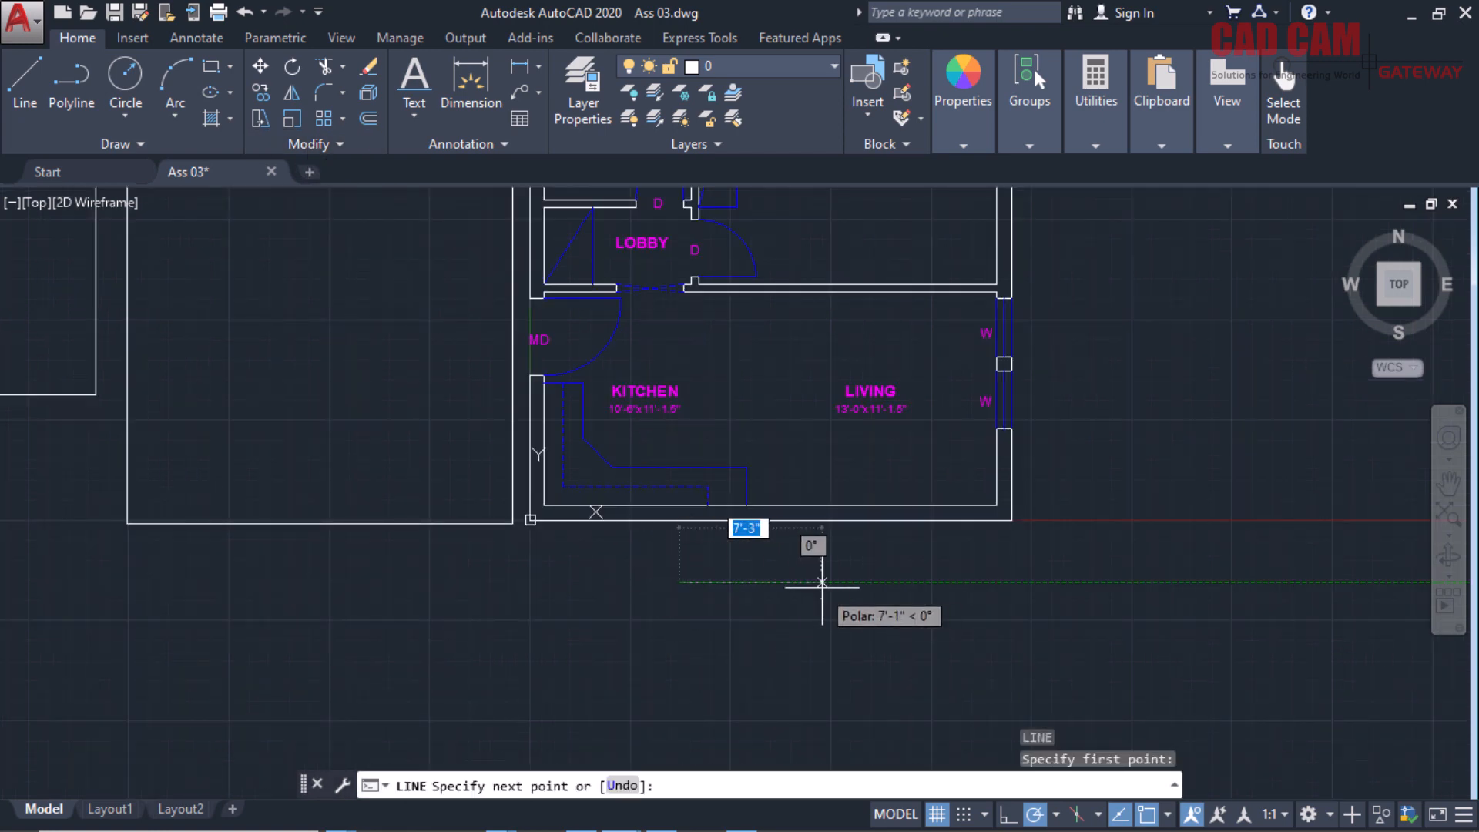
left_click(855, 581)
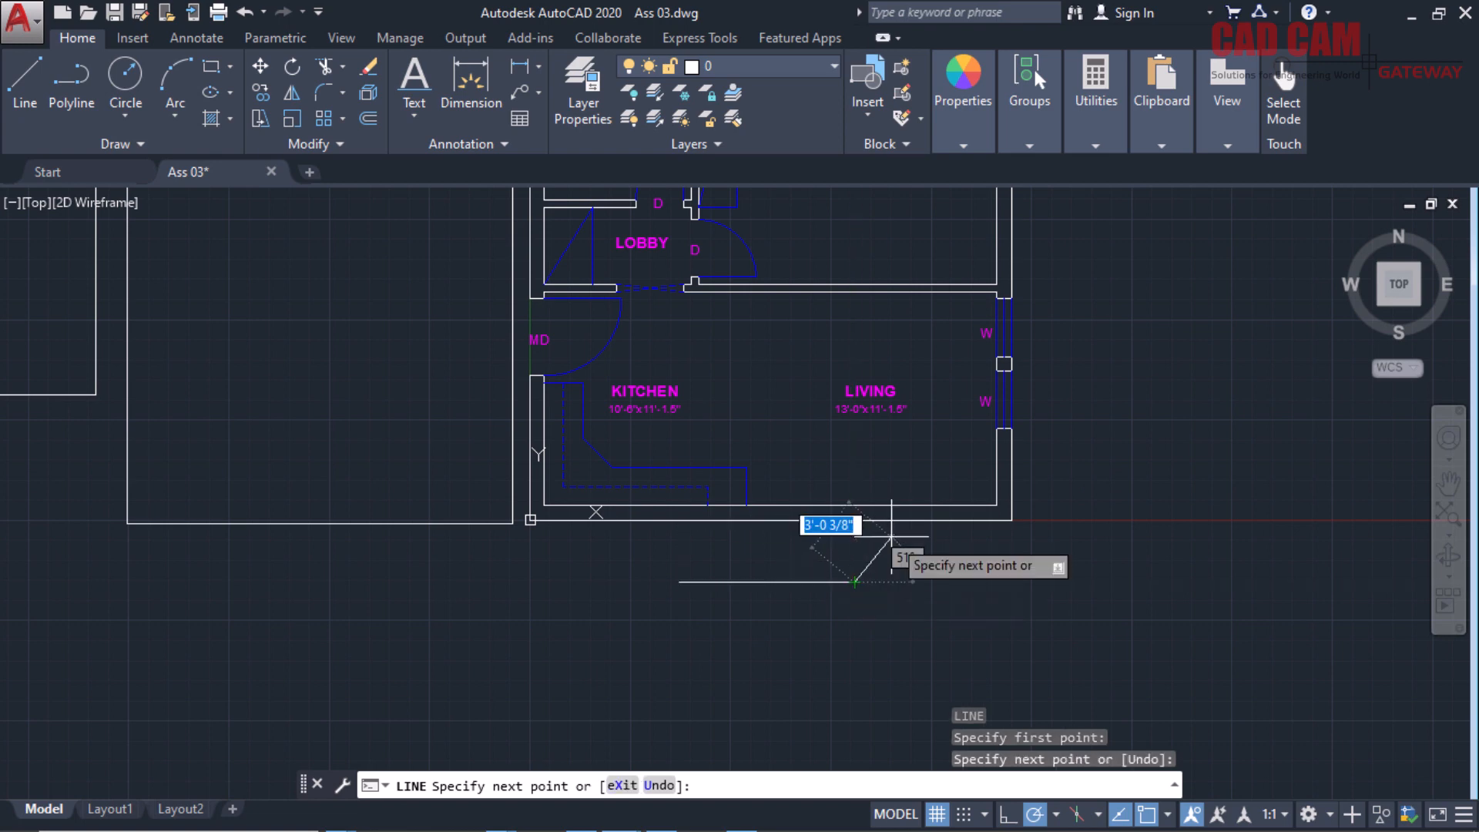
right_click(891, 536)
left_click(913, 547)
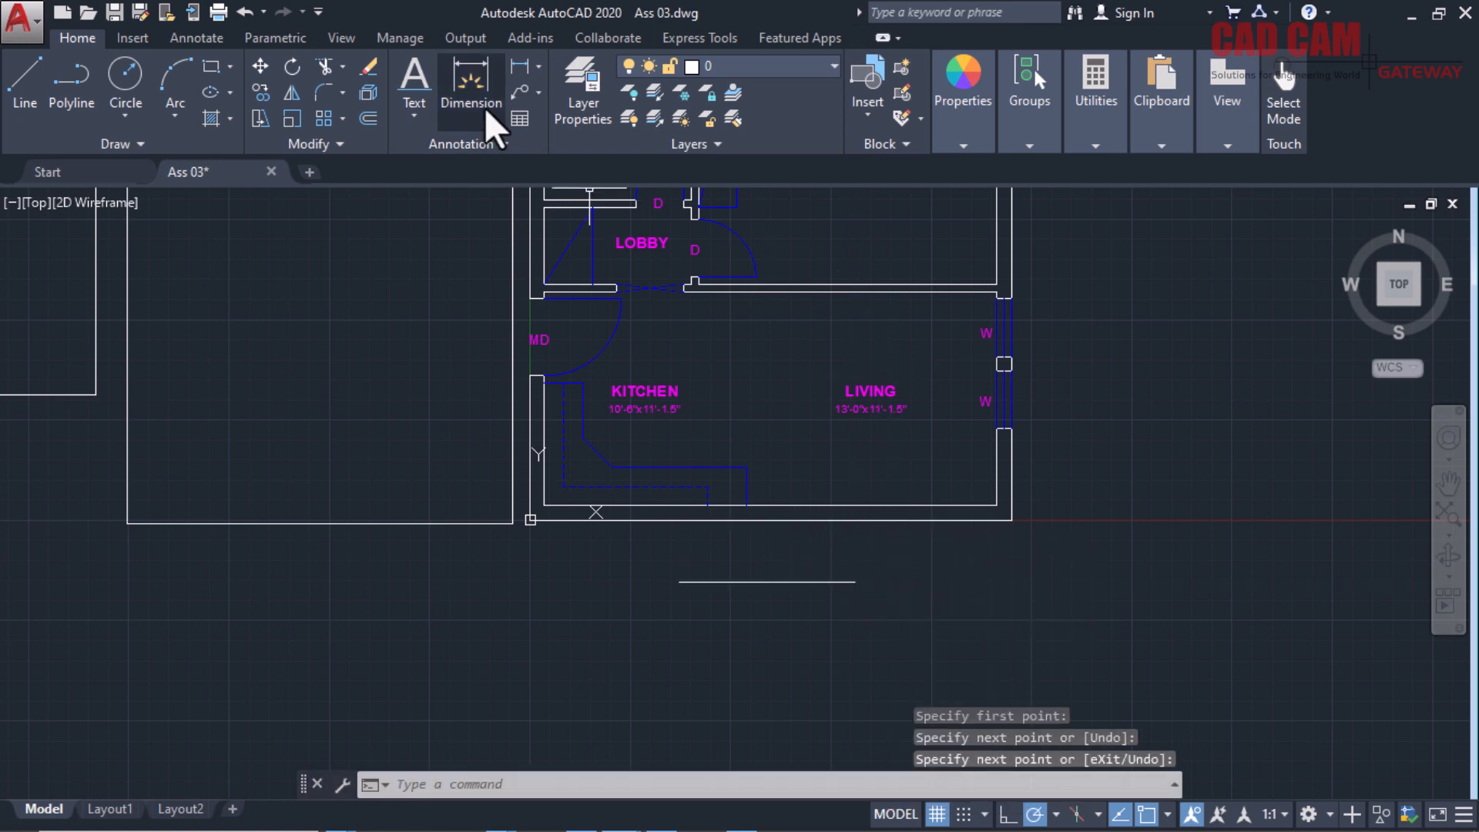
Write the single-line text HOUSE PLAN with Fit justification between the endpoints of the guide line below the plan, 10 inches high.
left_click(403, 118)
left_click(392, 201)
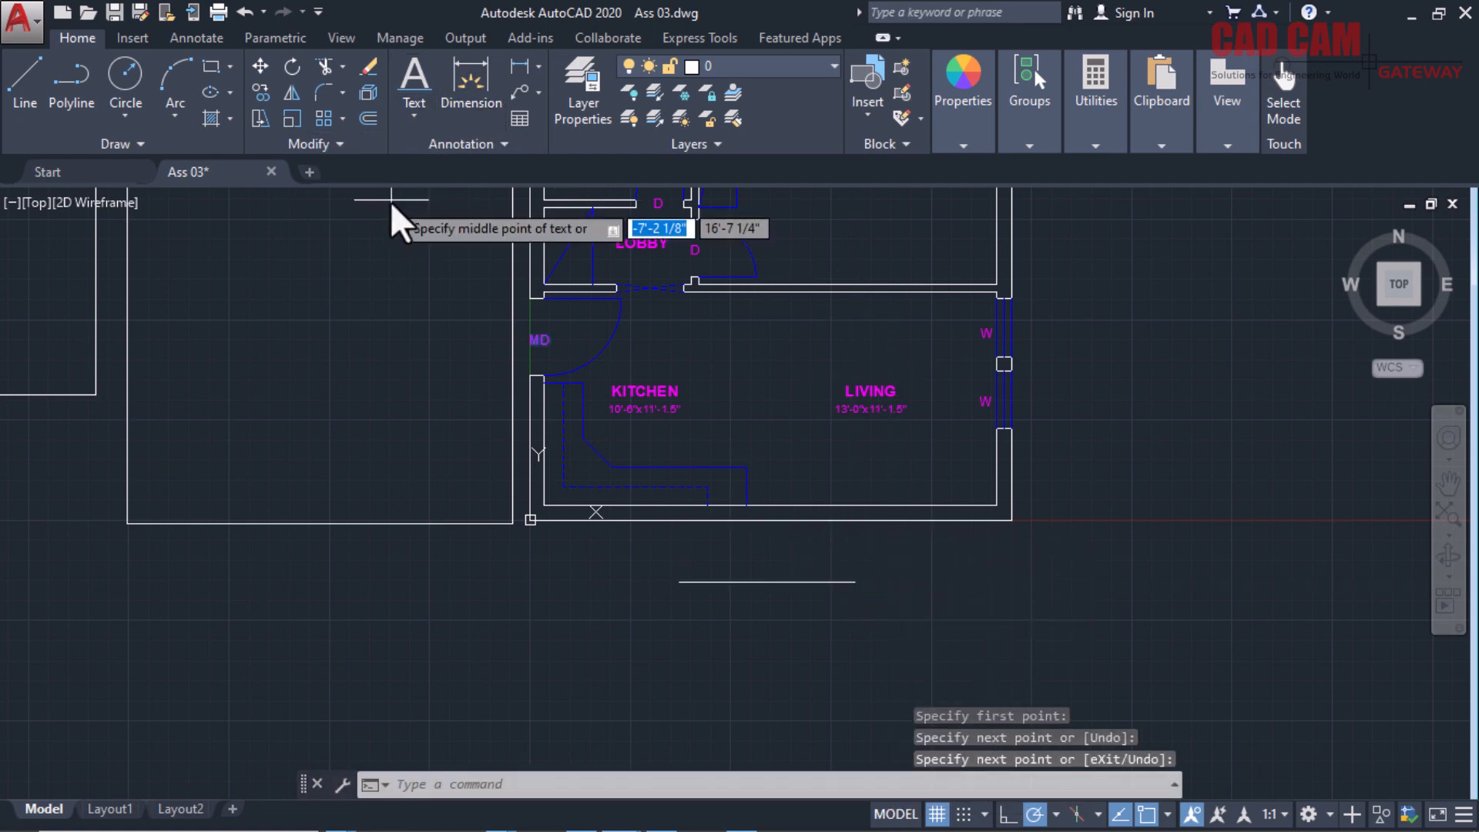
type("j")
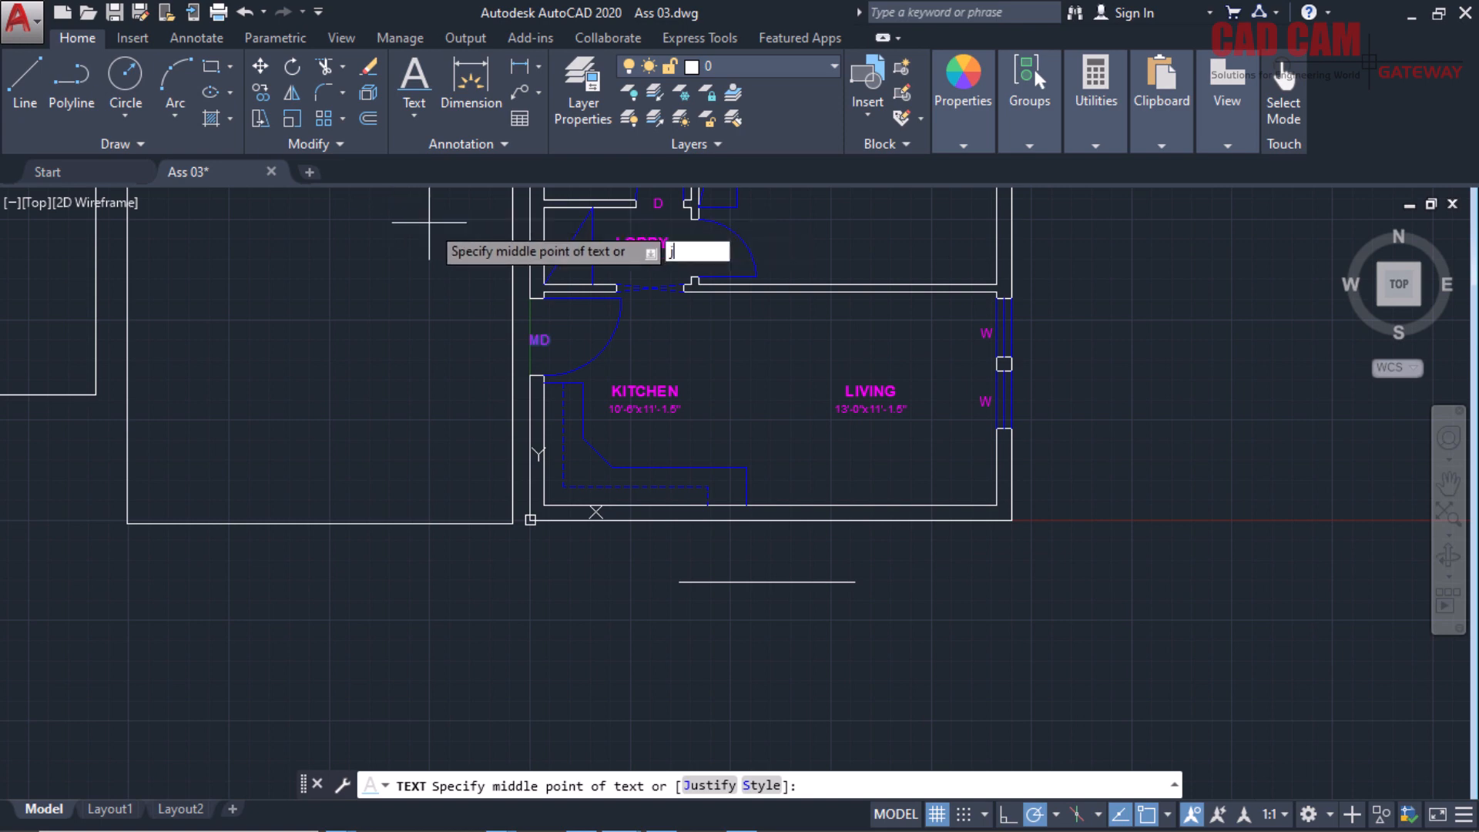
key("Return")
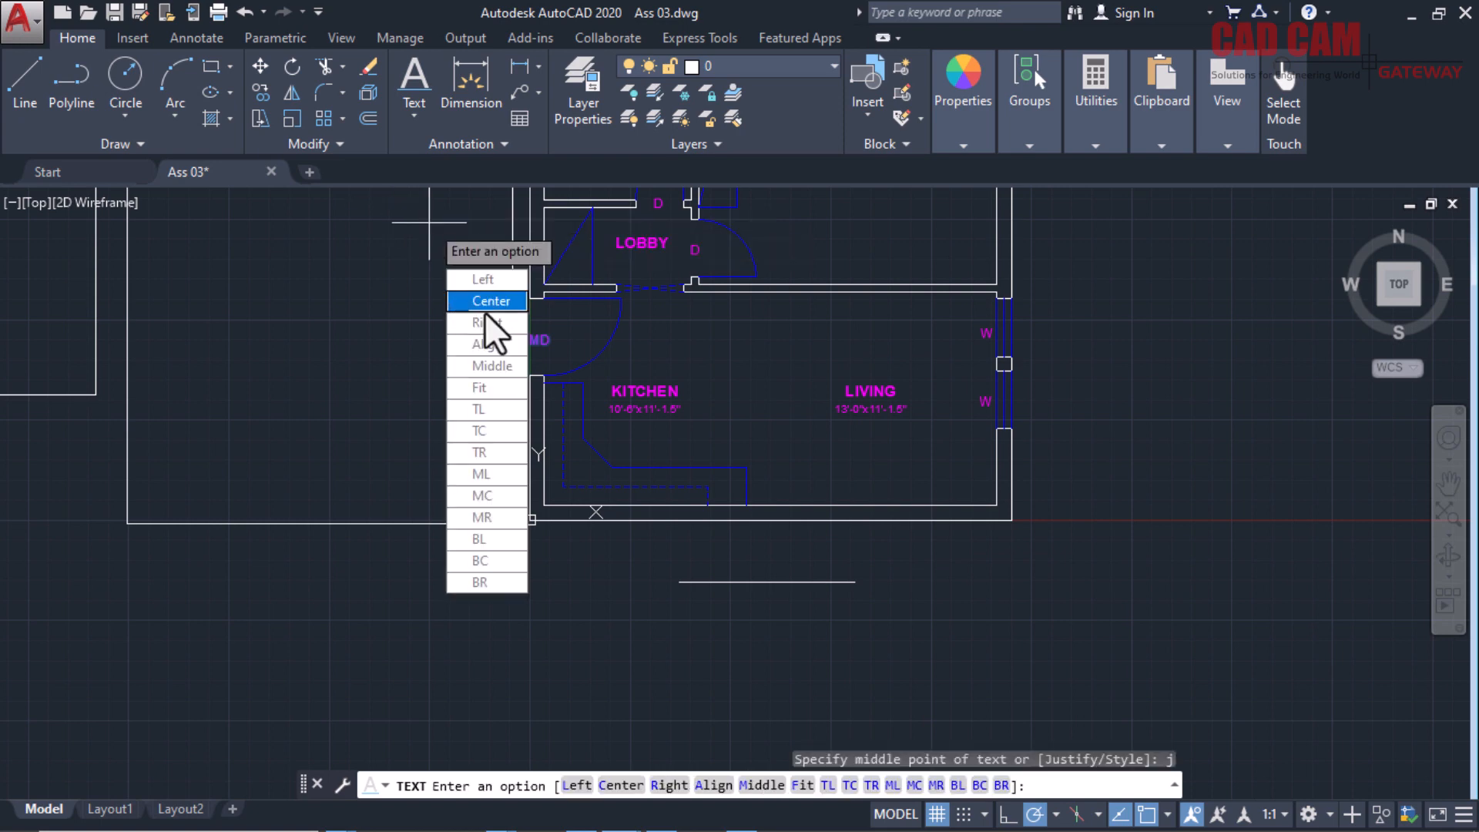
left_click(491, 387)
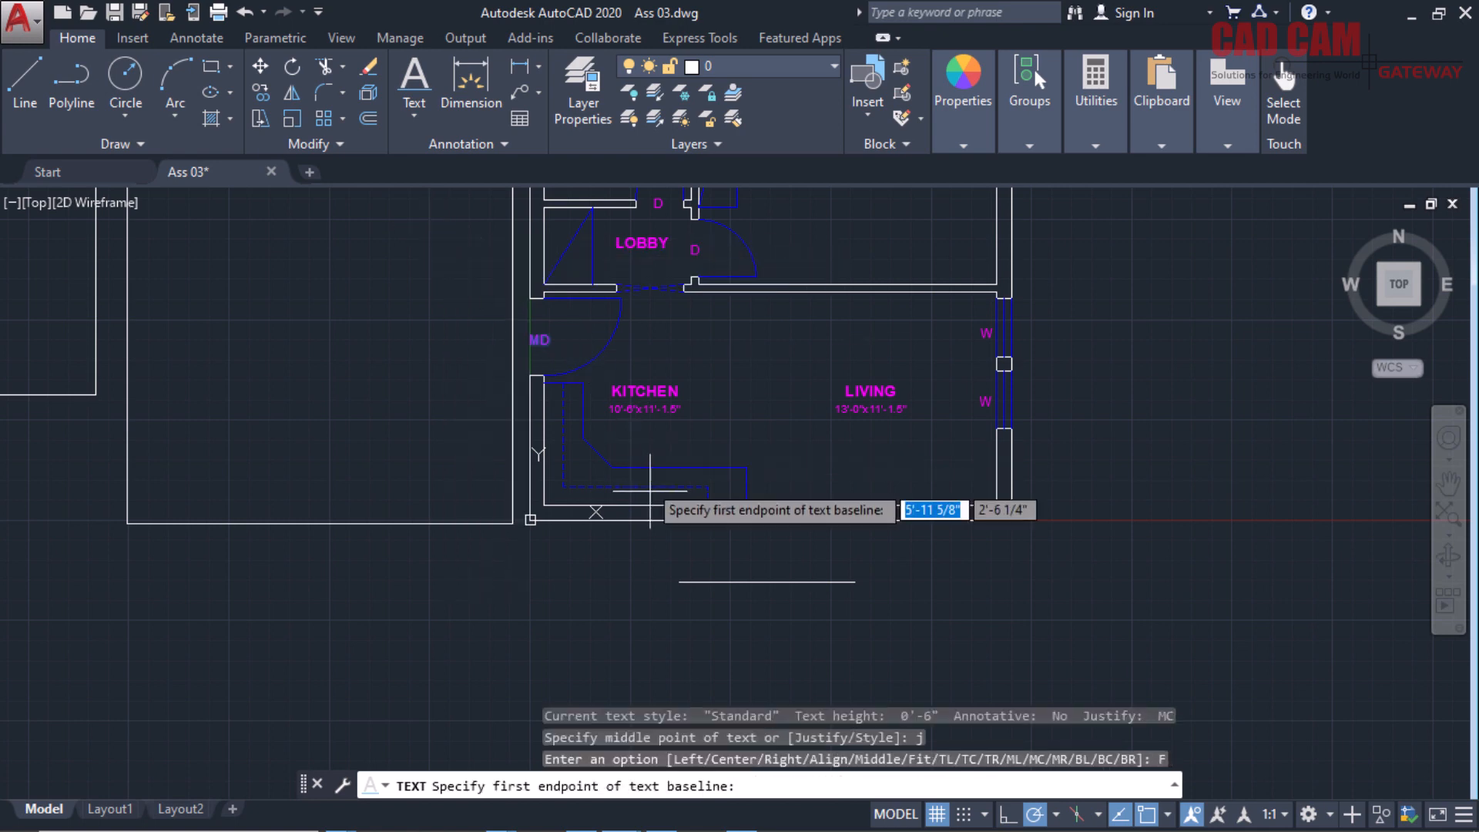
left_click(678, 581)
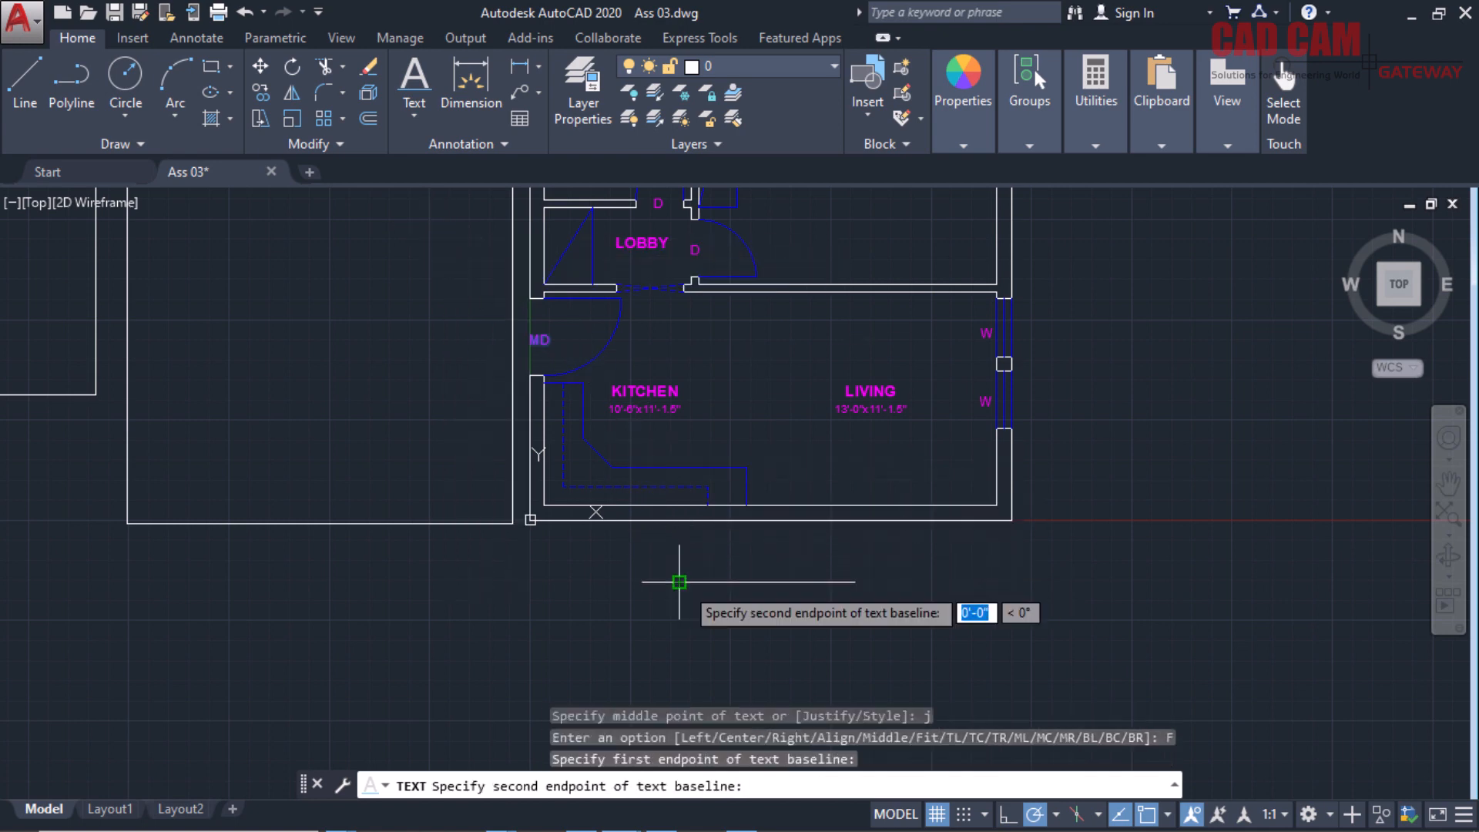
left_click(854, 581)
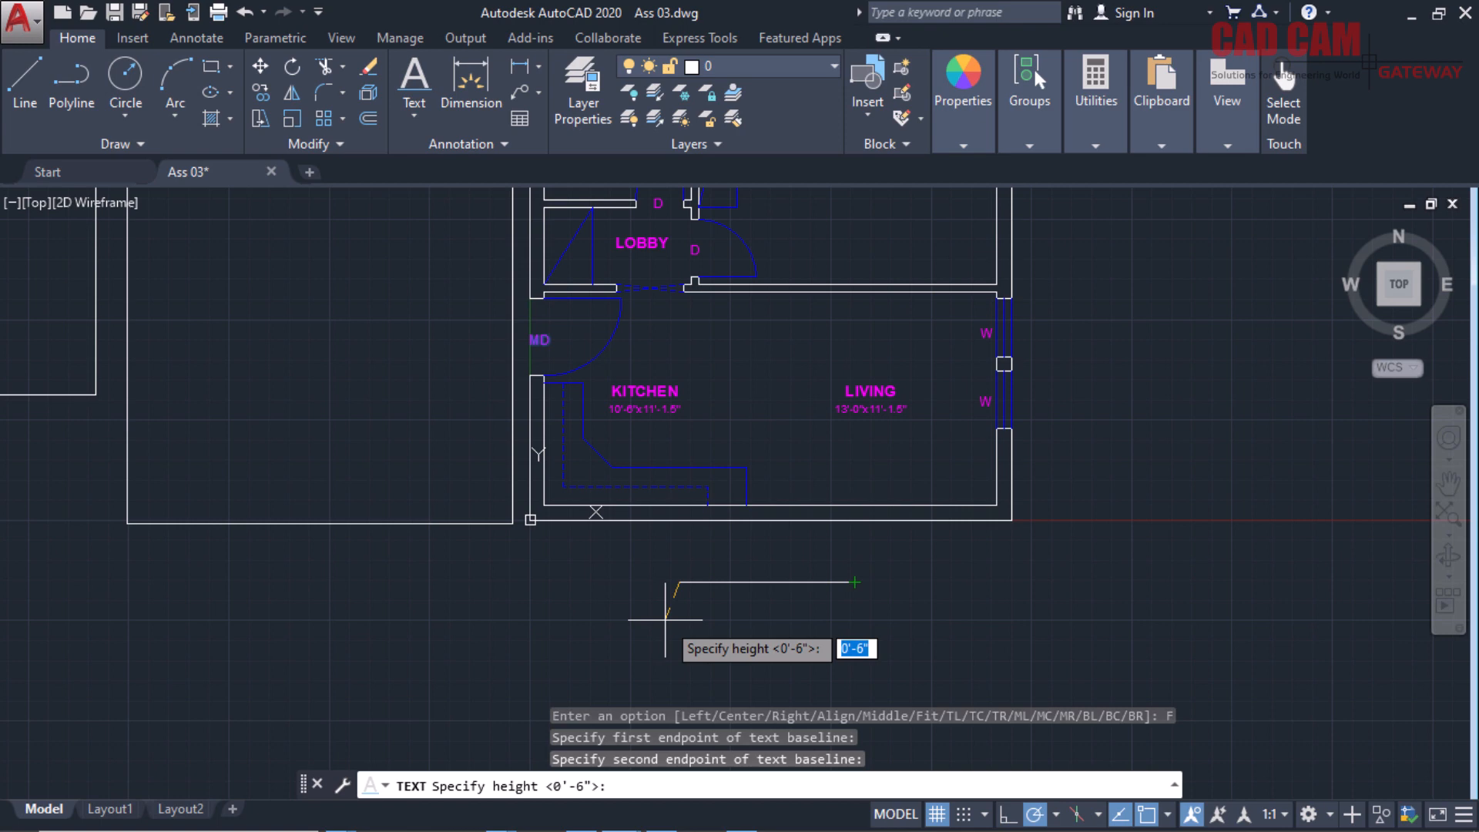
type("10")
key("Return")
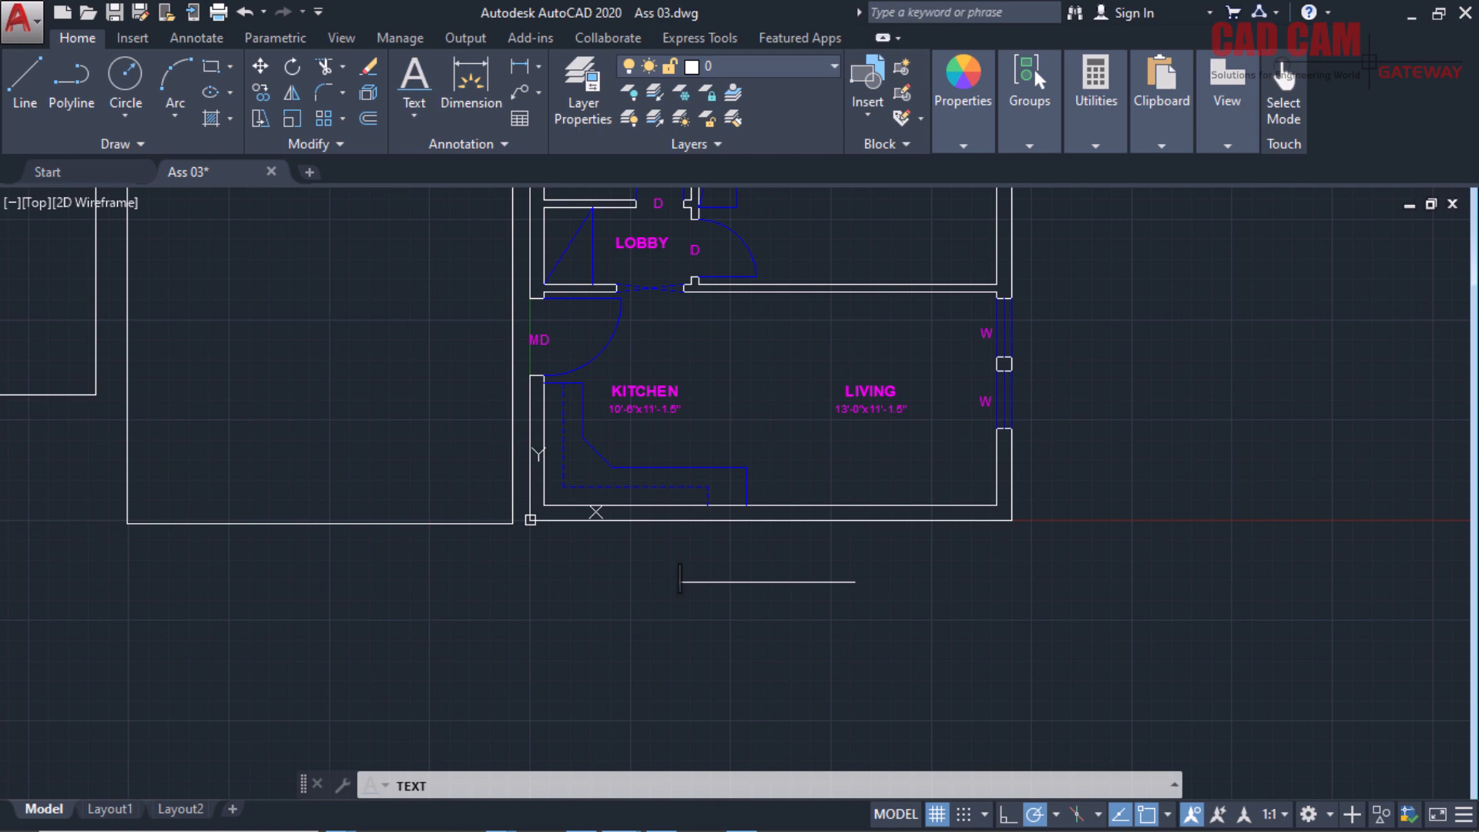
type("HOUSE")
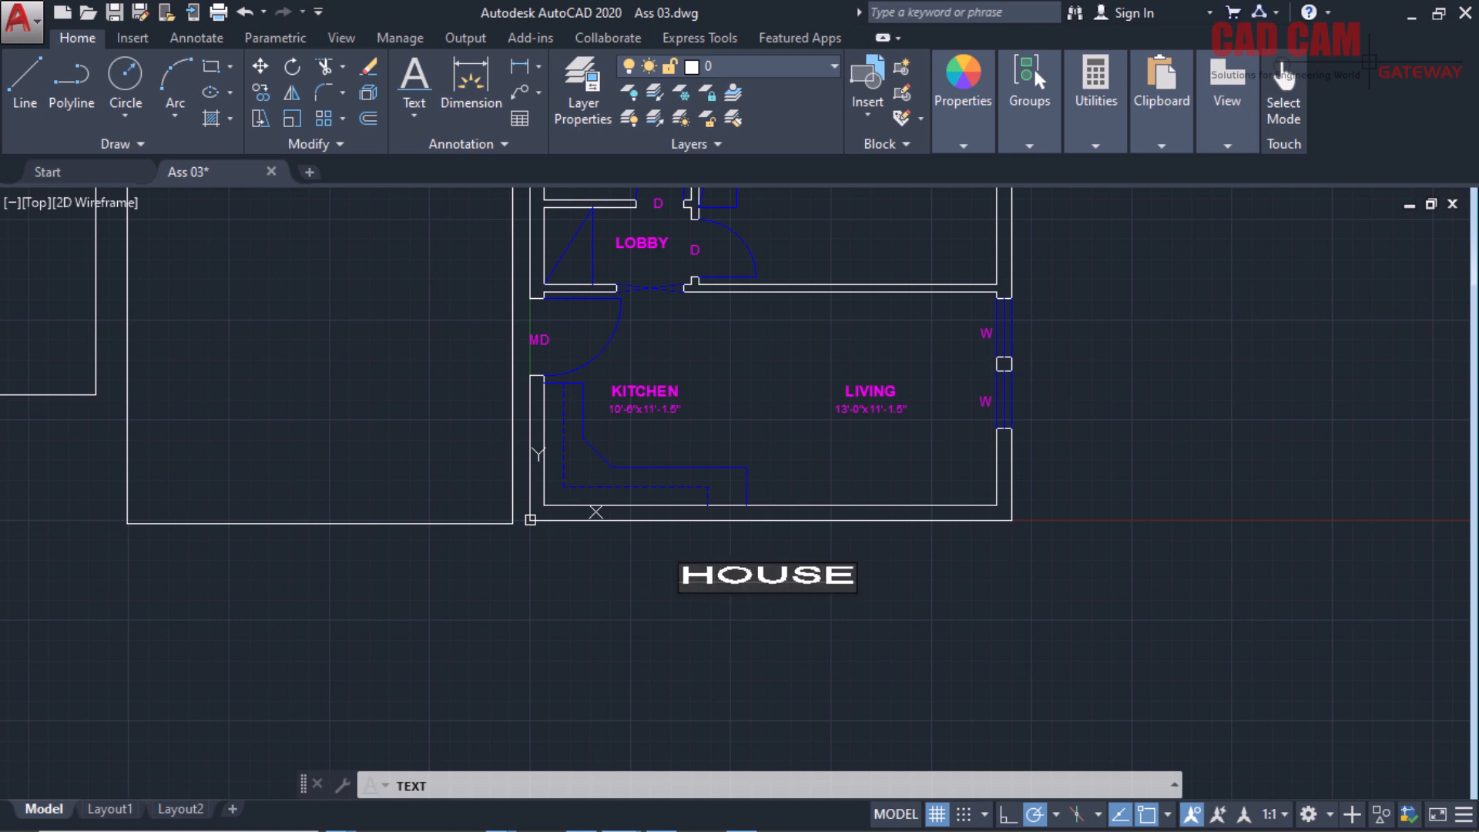
type(" PLAN")
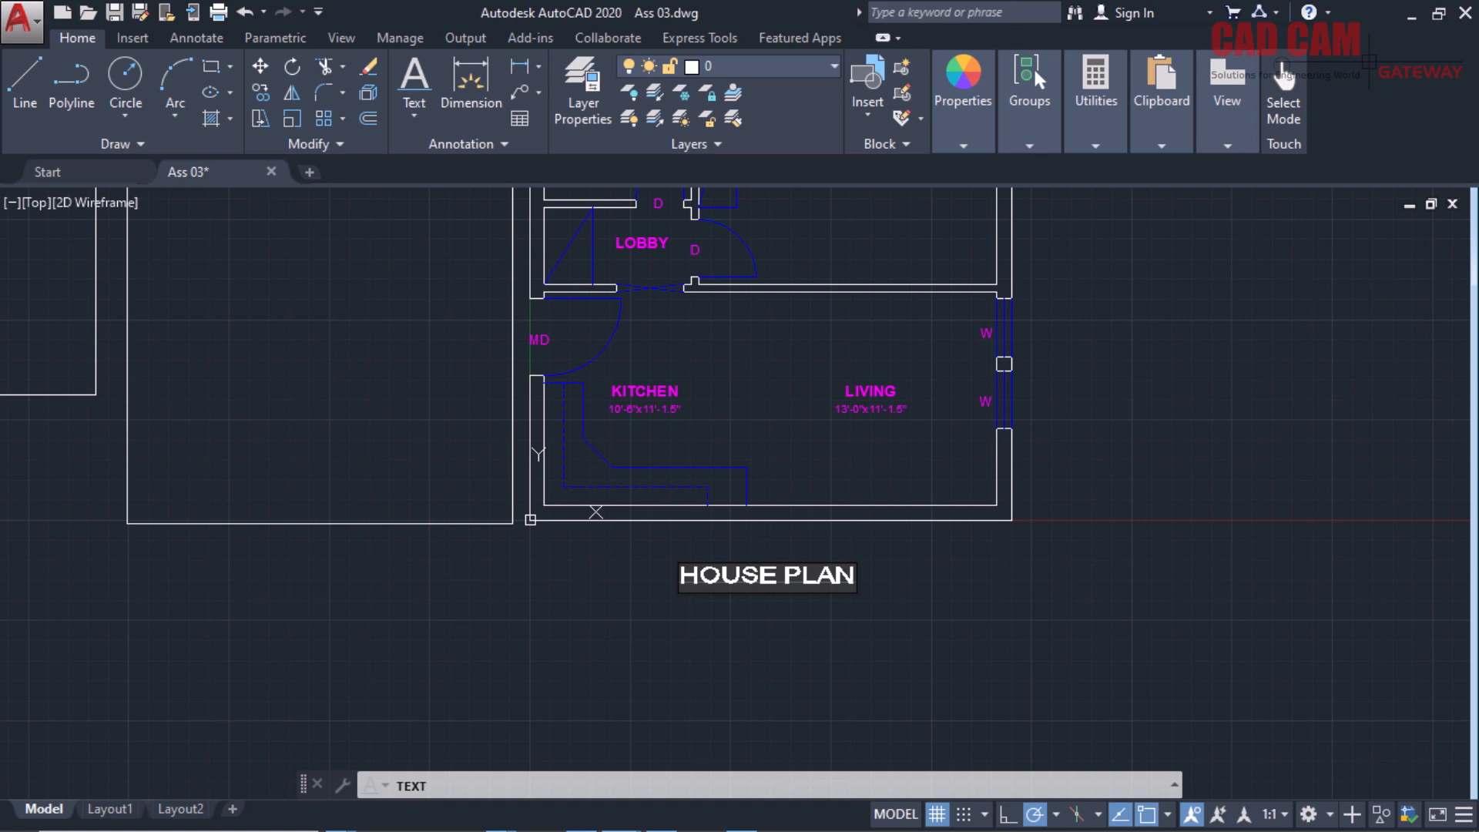
key("Return")
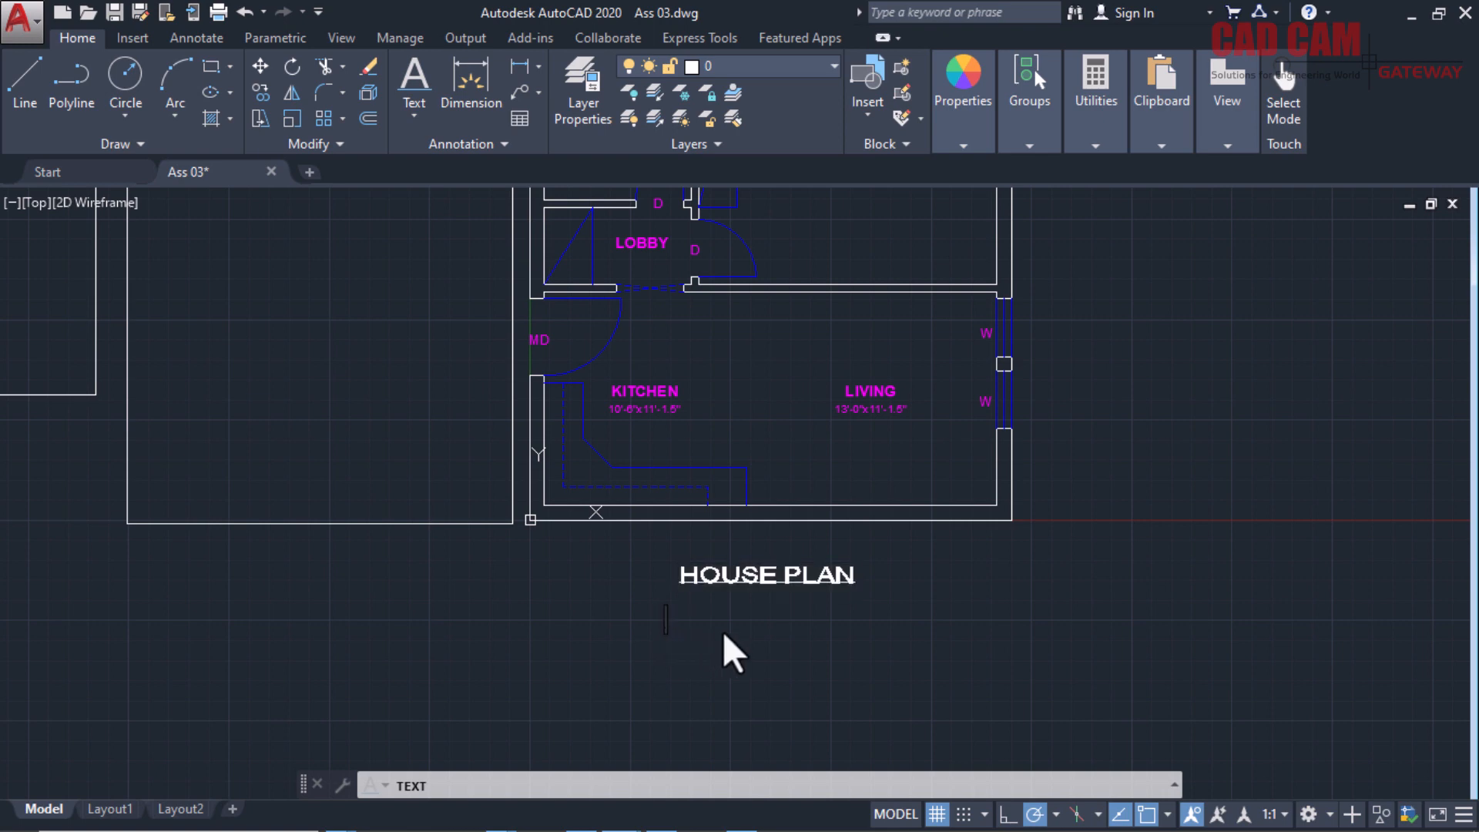
right_click(773, 613)
left_click(822, 595)
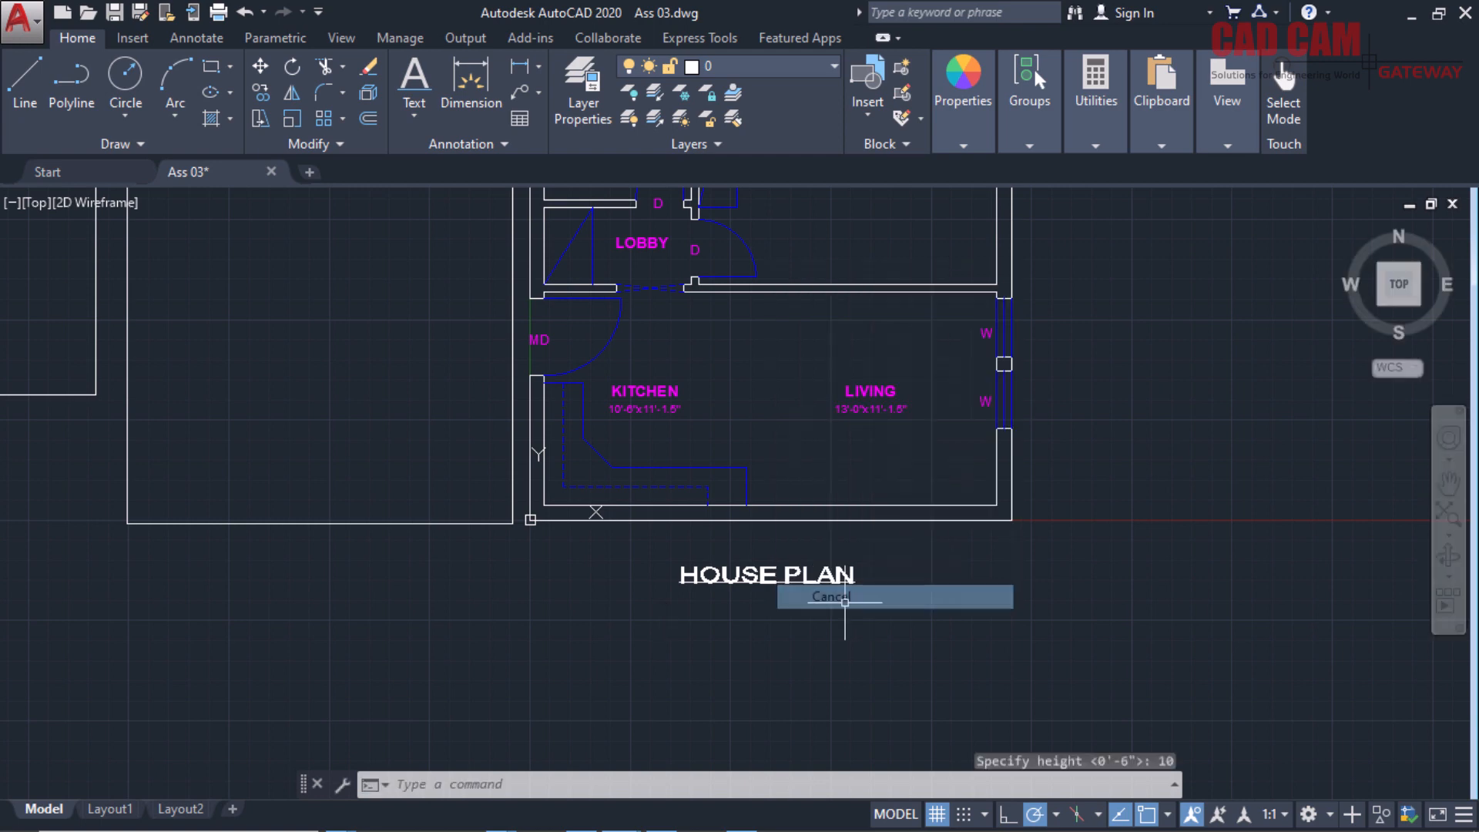
Erase the guide line under the HOUSE PLAN title.
left_click(787, 583)
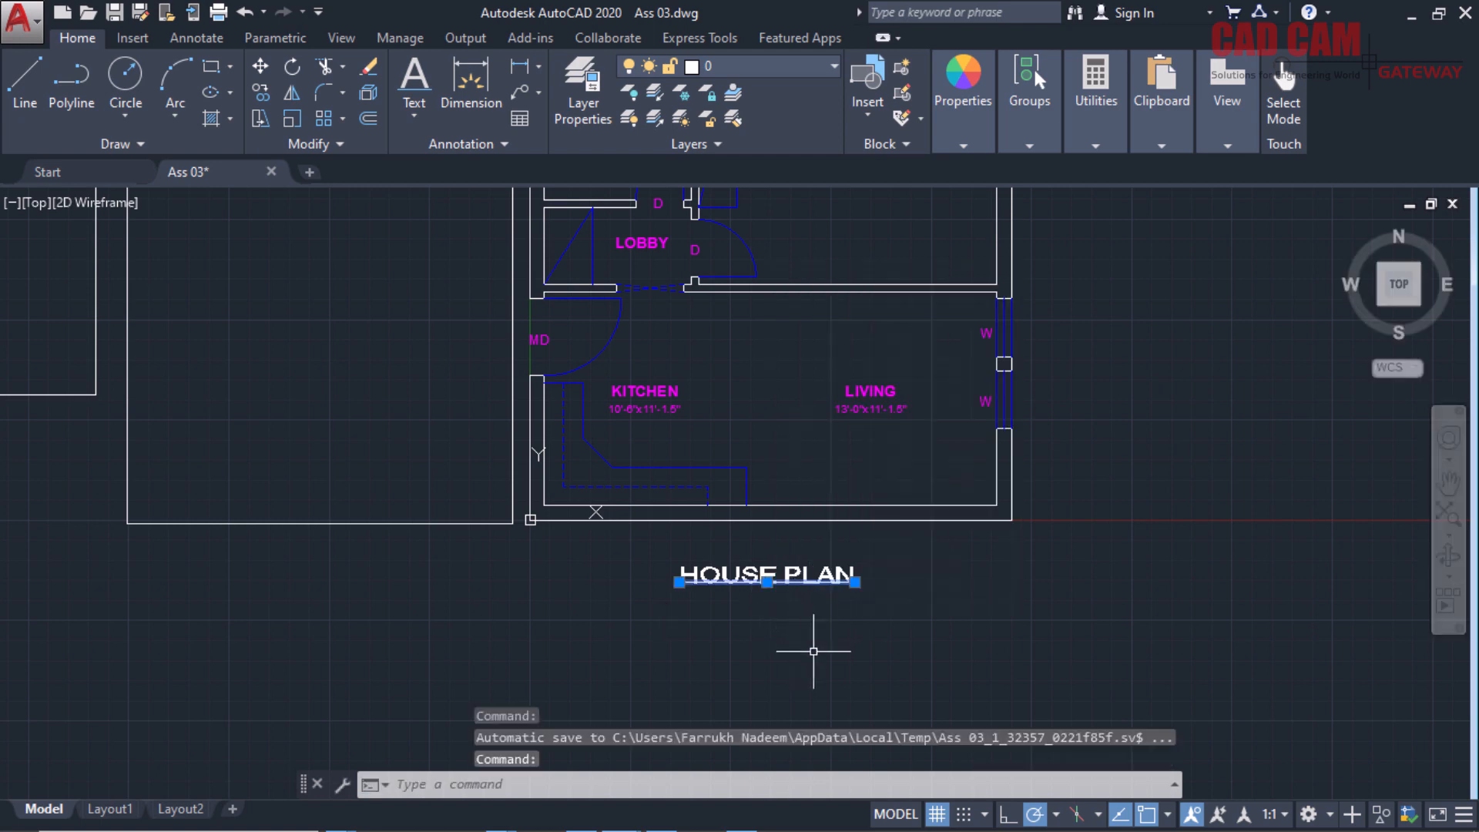
key("Delete")
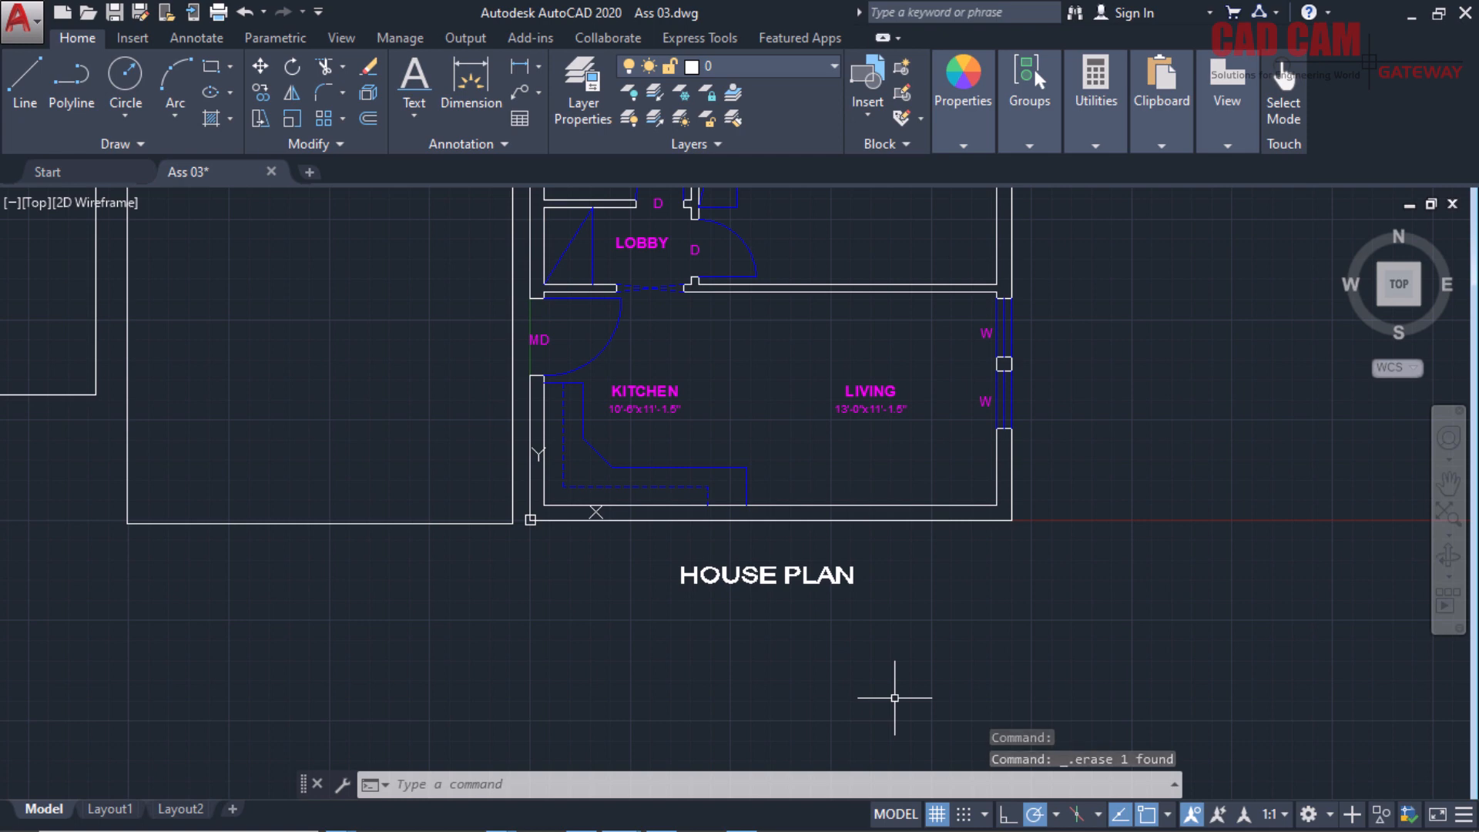
Add a Fit-justified single-line text reading 25'x25', 6 inches high, on a slightly shorter horizontal baseline centred below the HOUSE PLAN title.
scroll(805, 628, "up", 4)
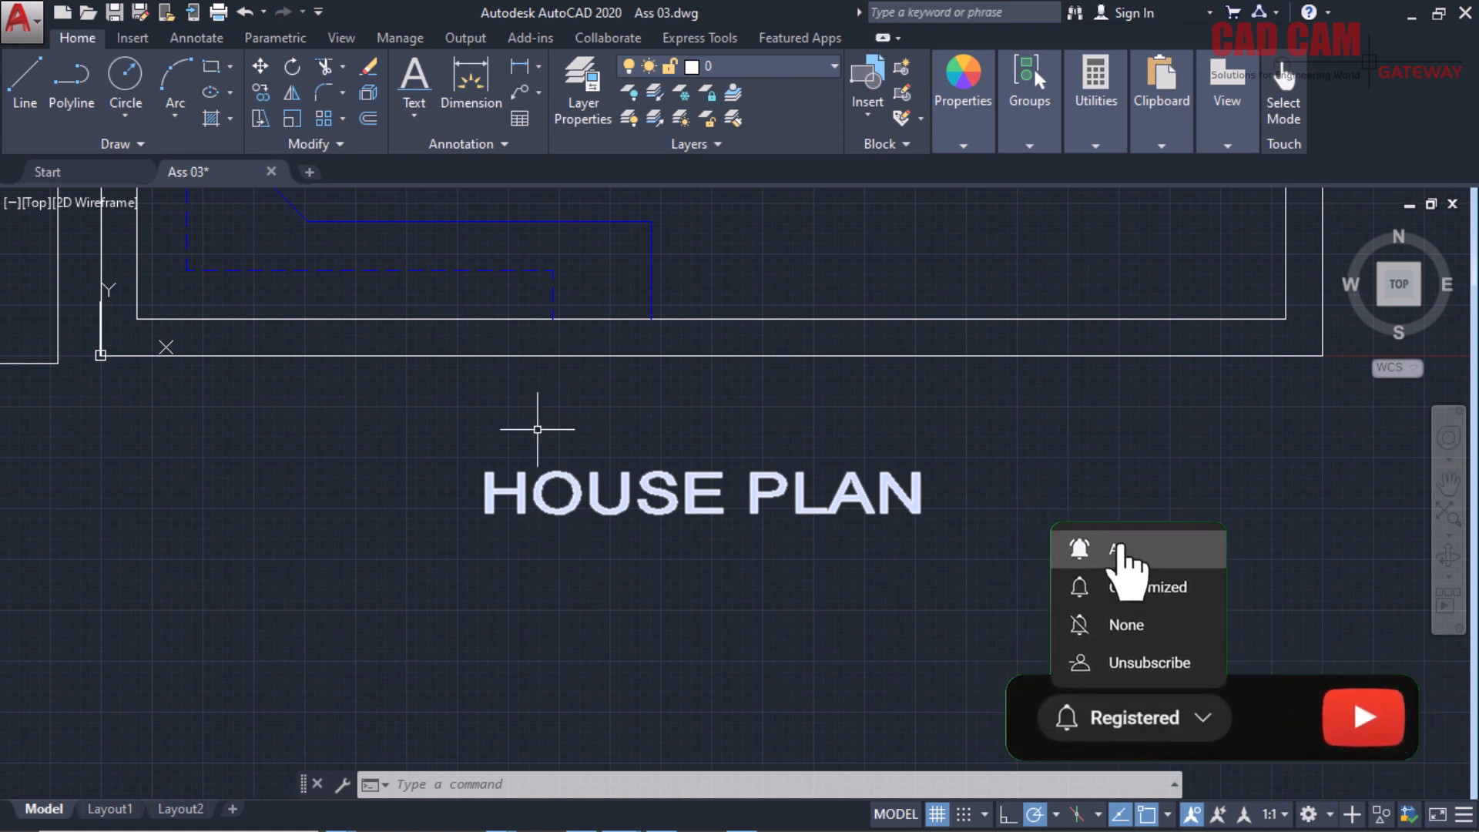
left_click(420, 123)
left_click(412, 209)
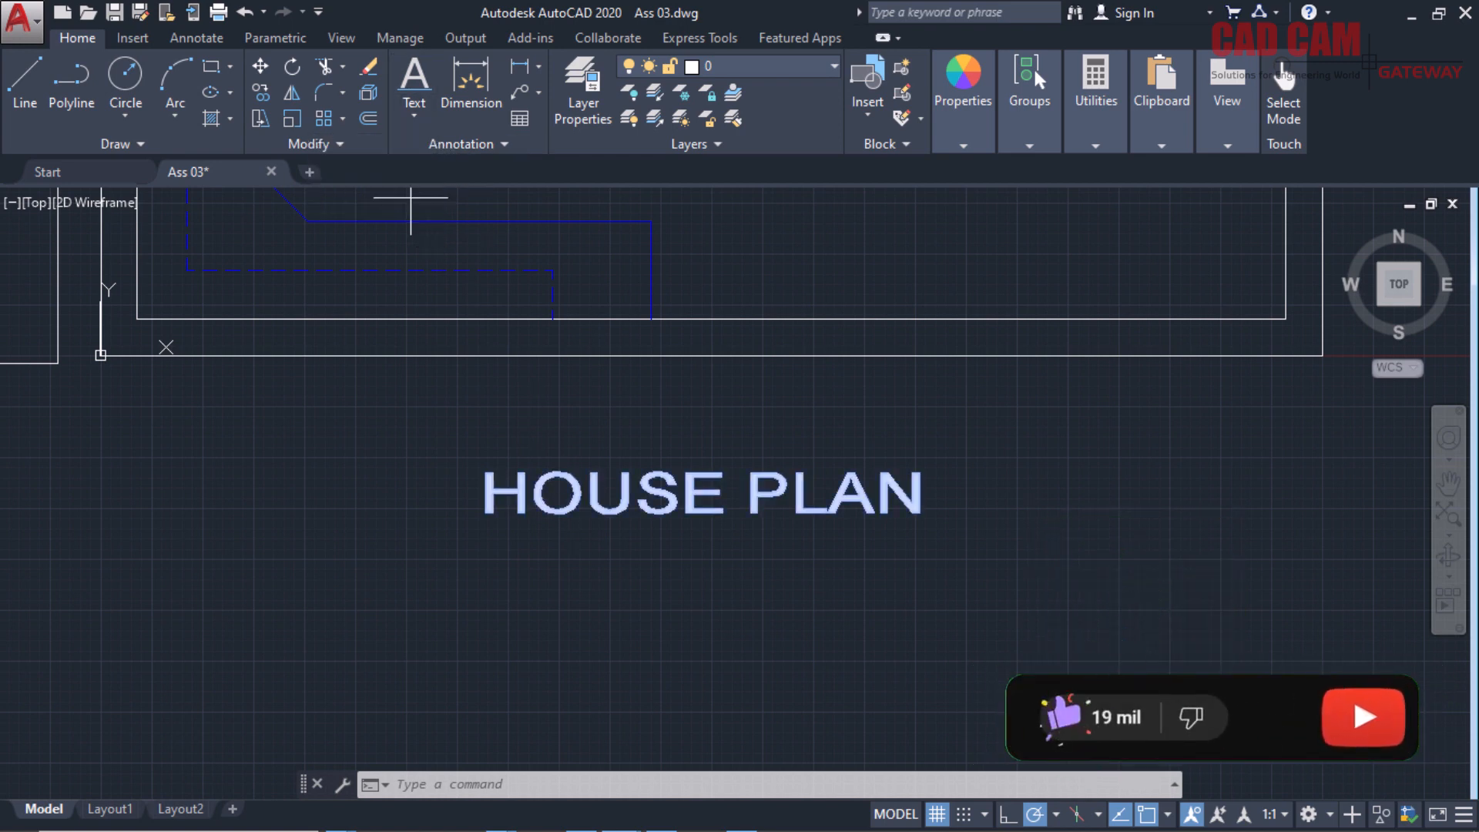
type("j")
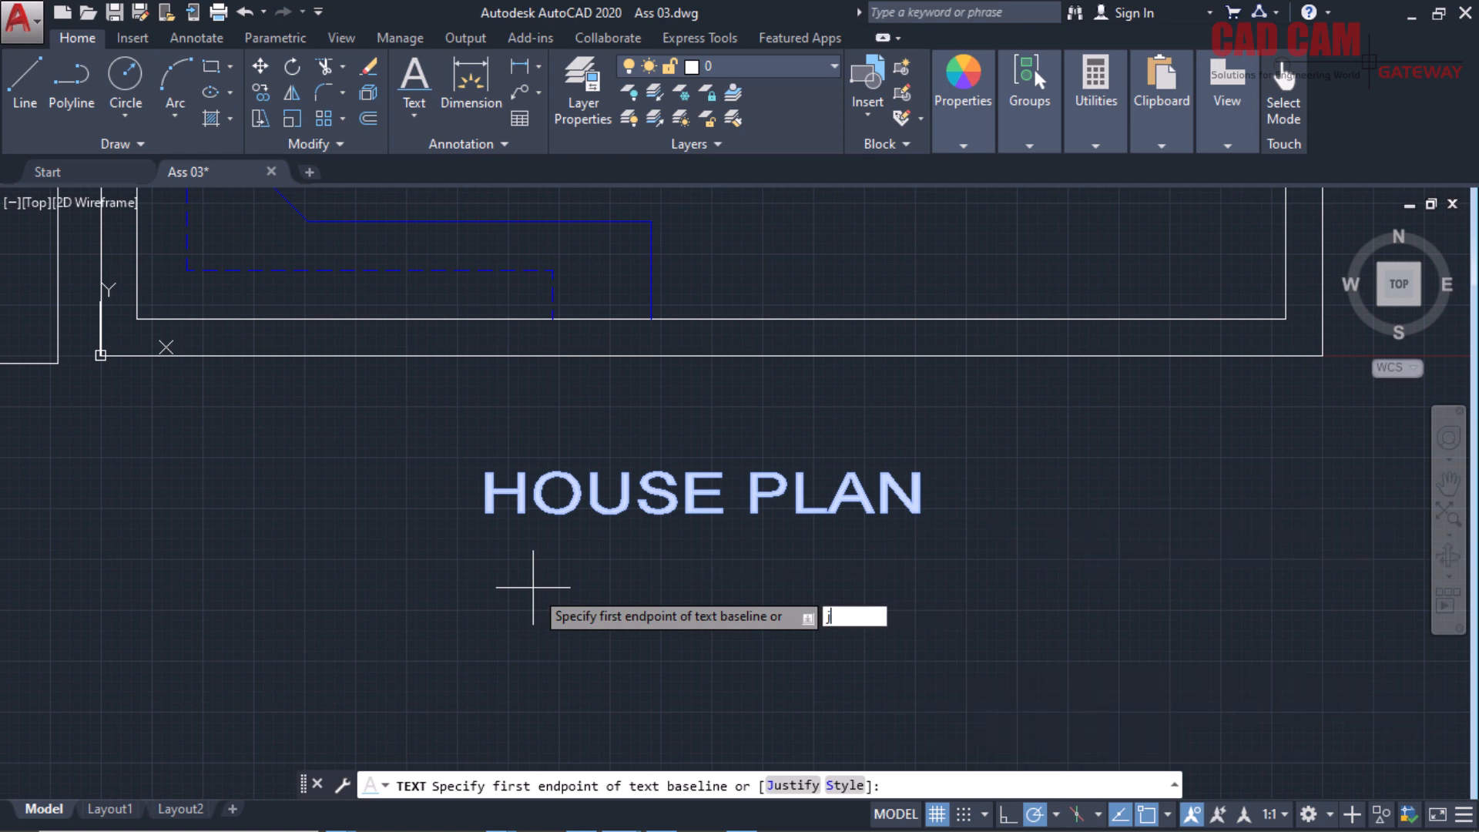
key("Return")
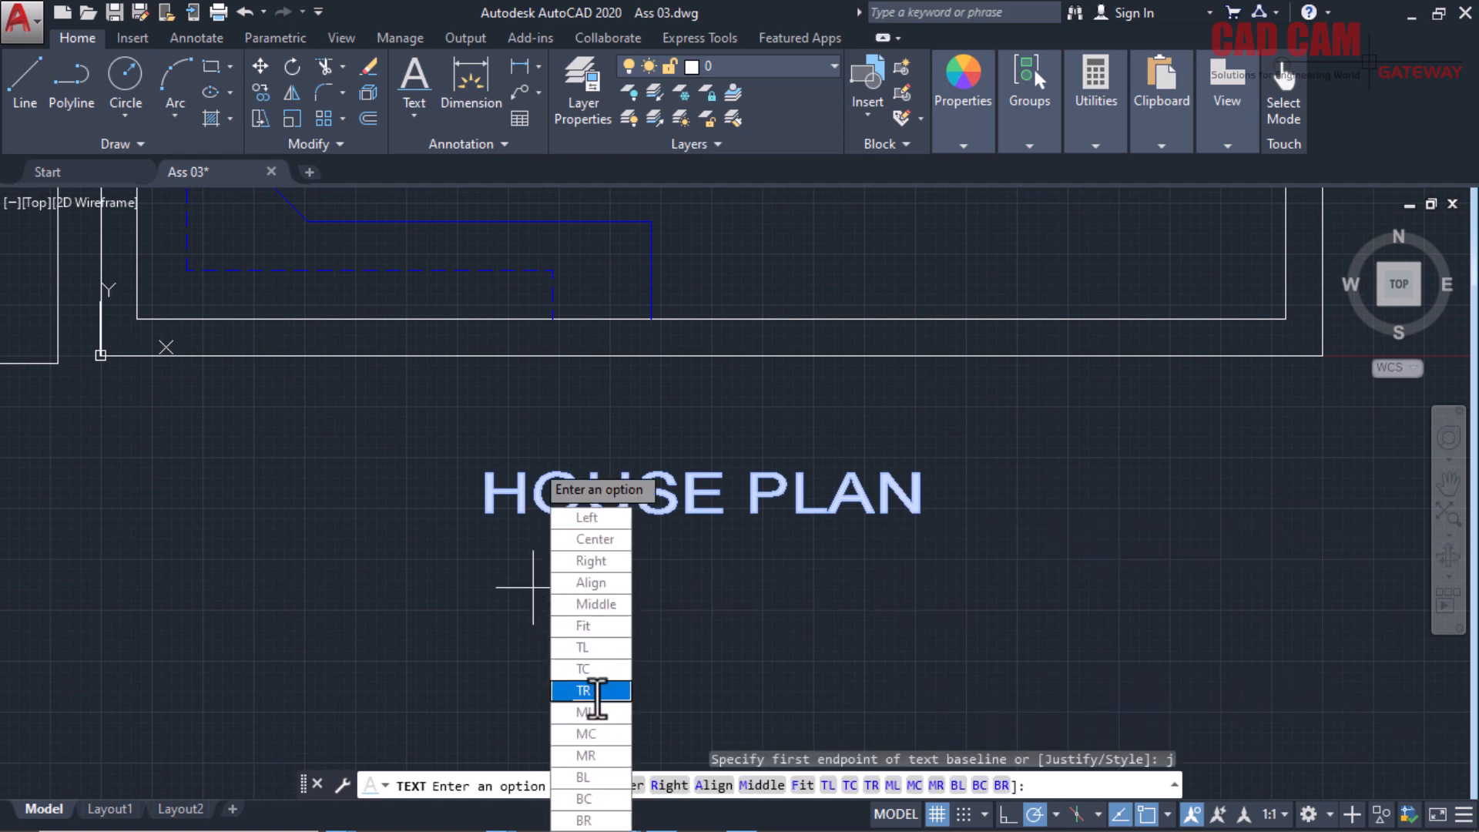
left_click(589, 625)
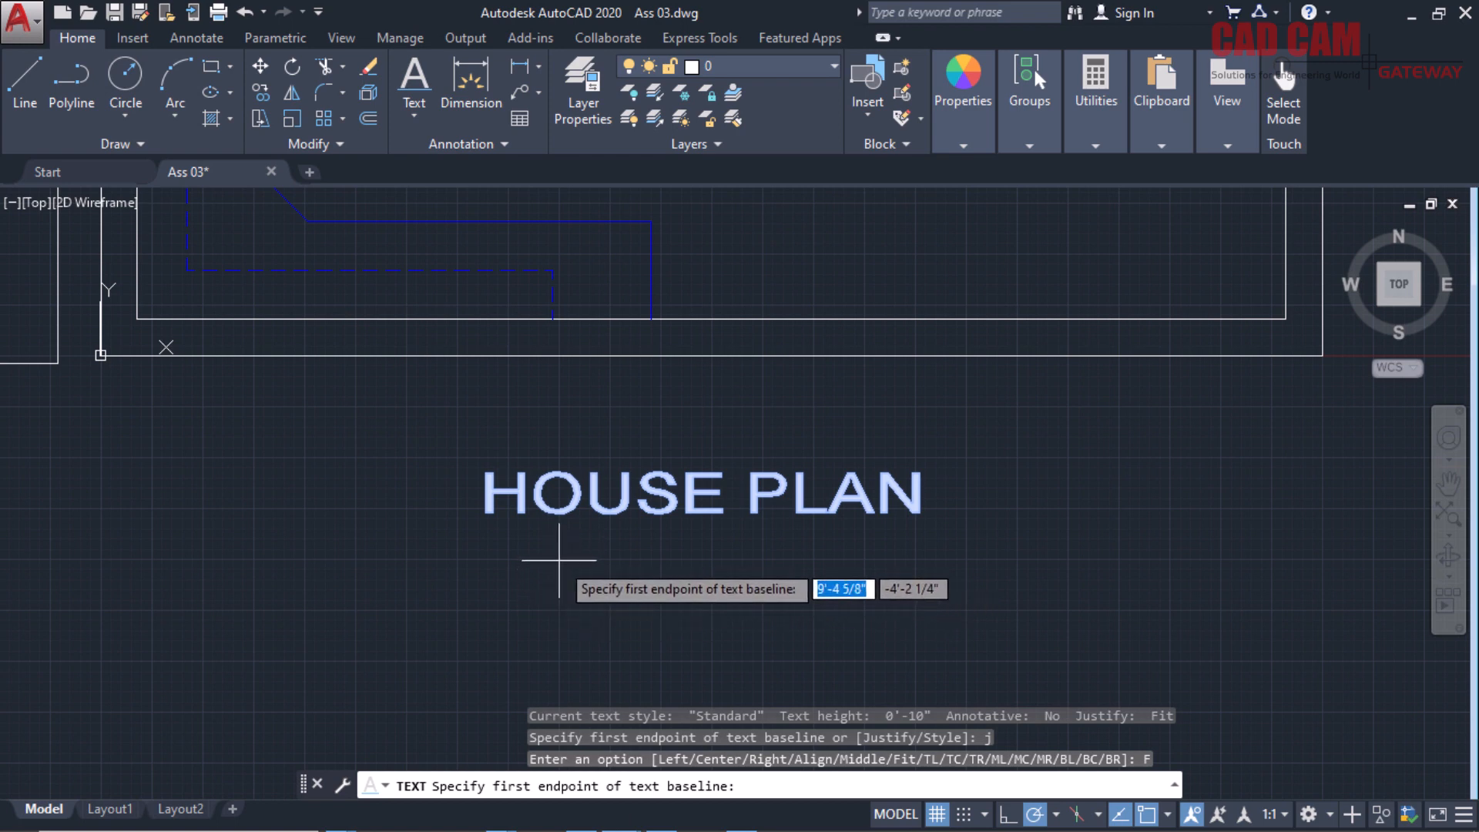
left_click(557, 556)
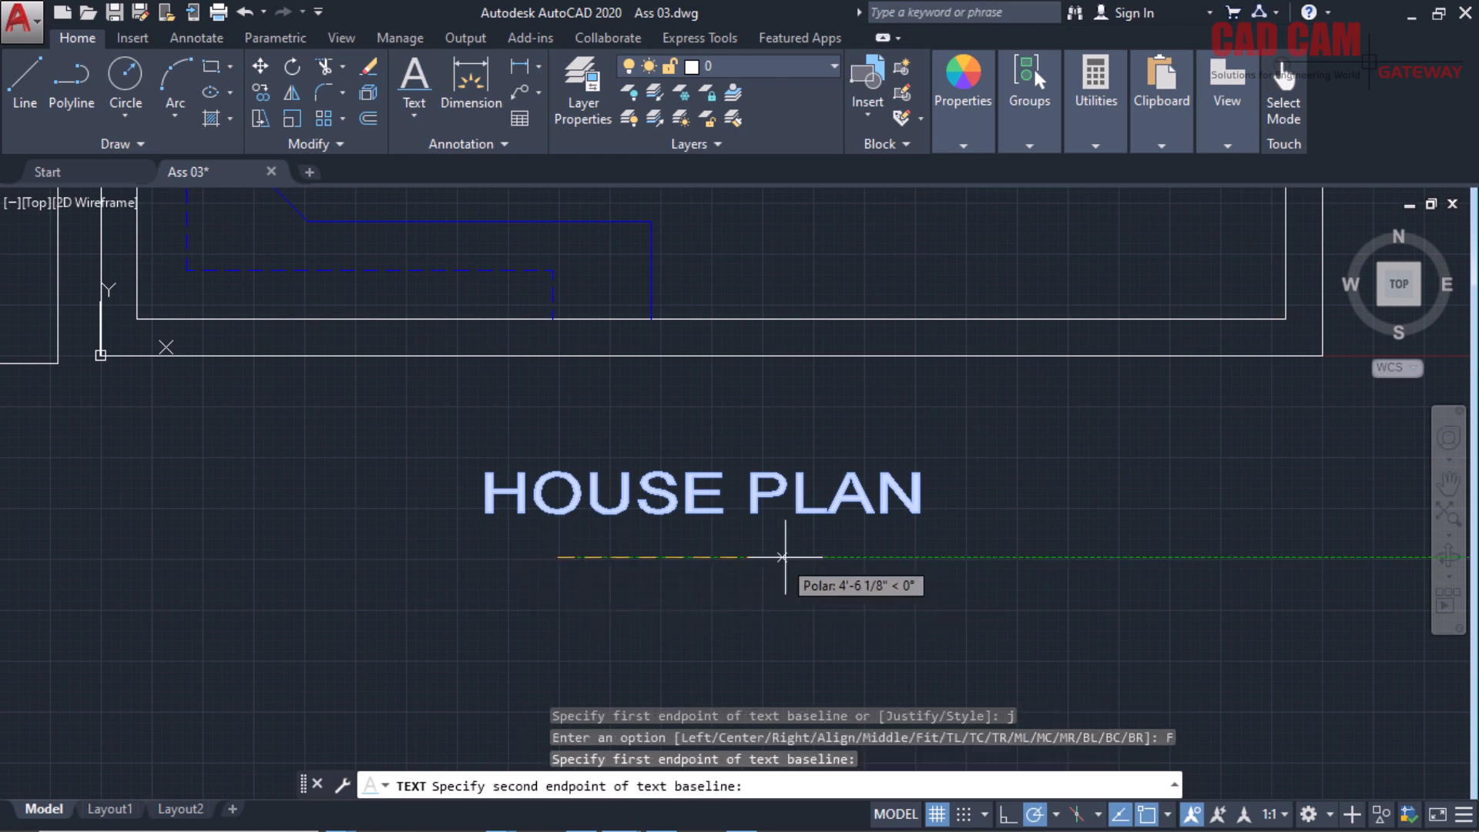
left_click(863, 556)
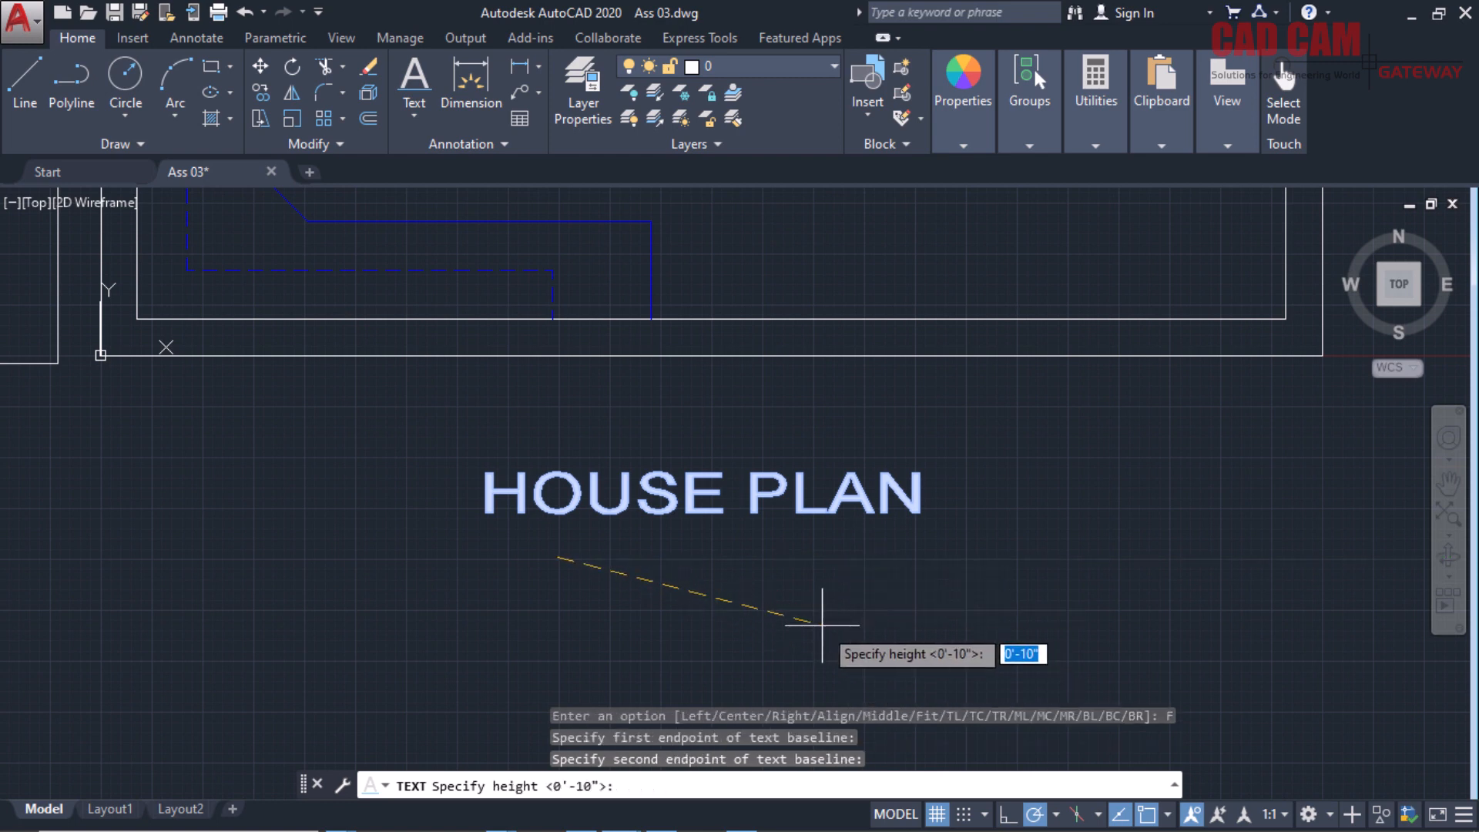
type("6")
key("Return")
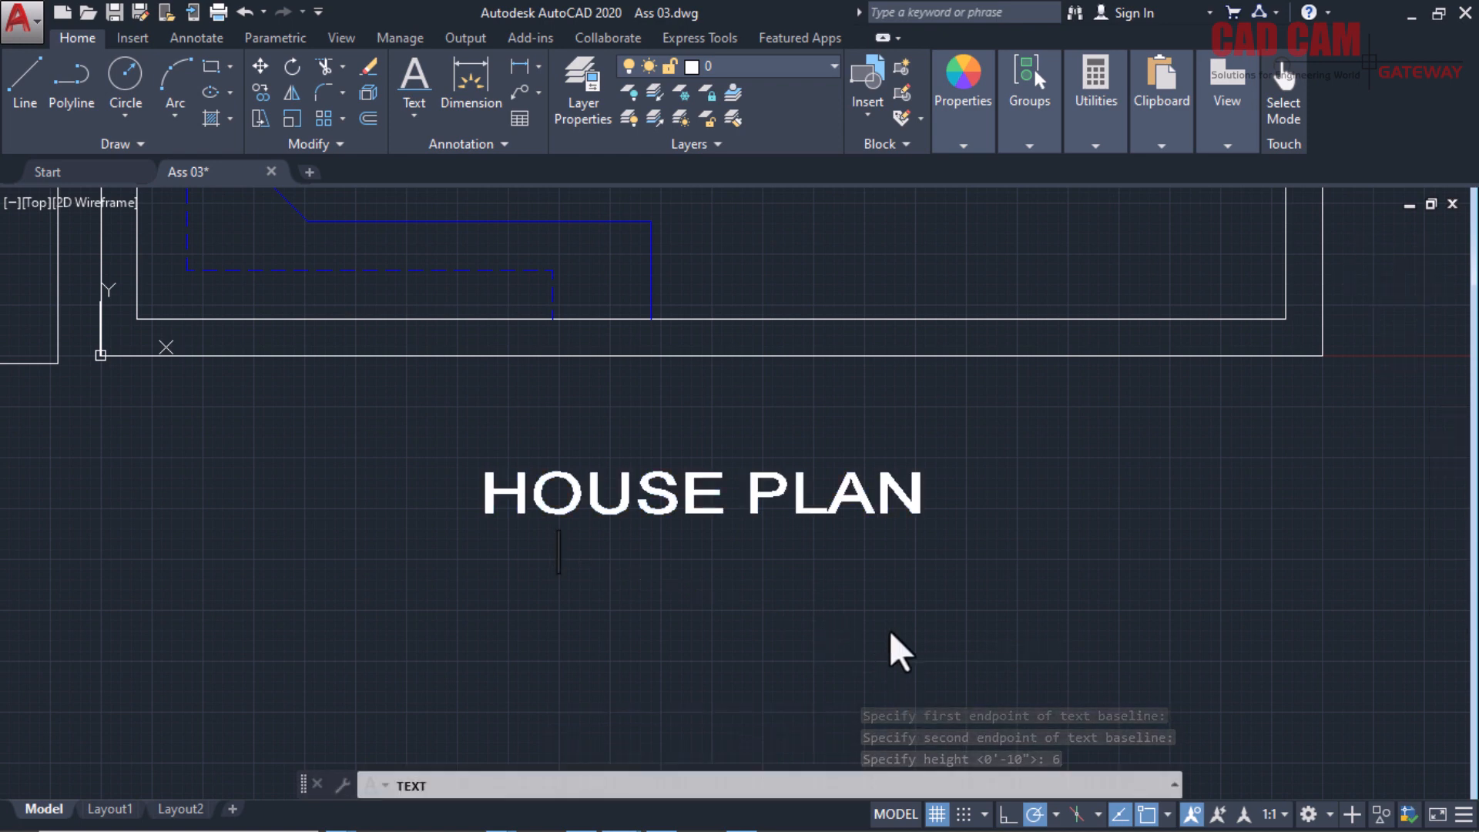
scroll(859, 618, "down", 6)
scroll(847, 416, "up", 2)
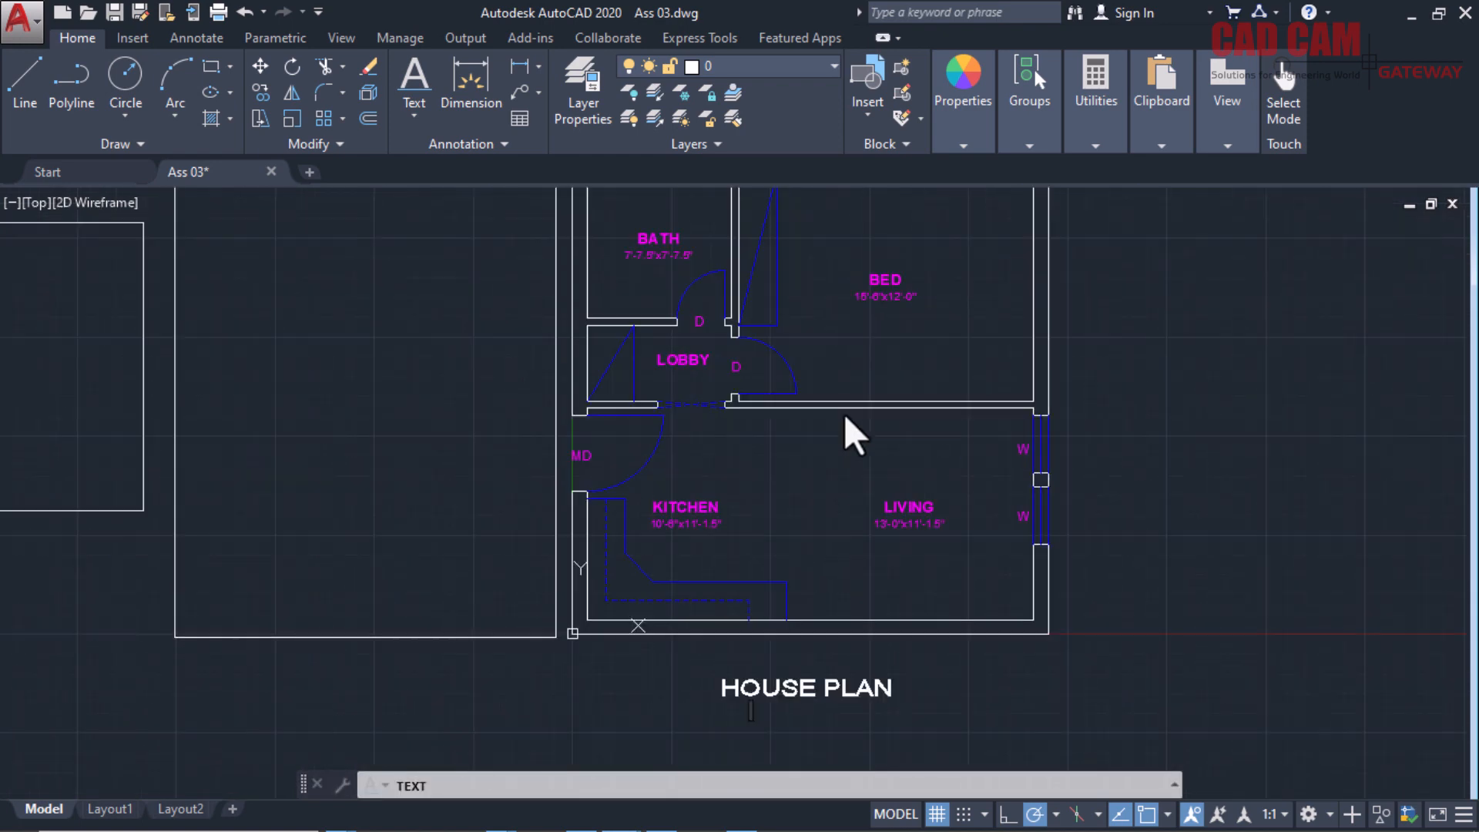
scroll(833, 720, "up", 4)
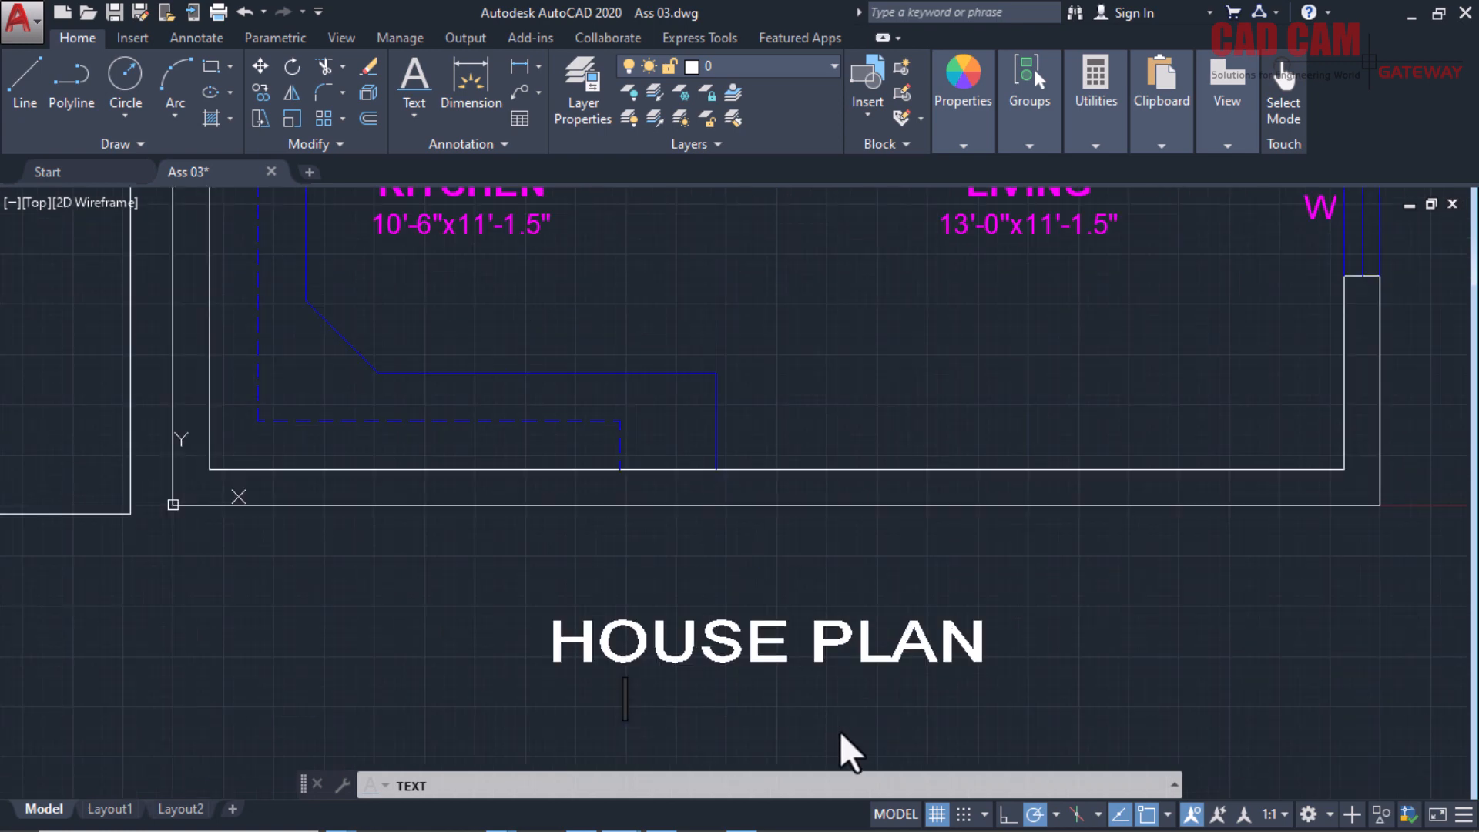
type("25")
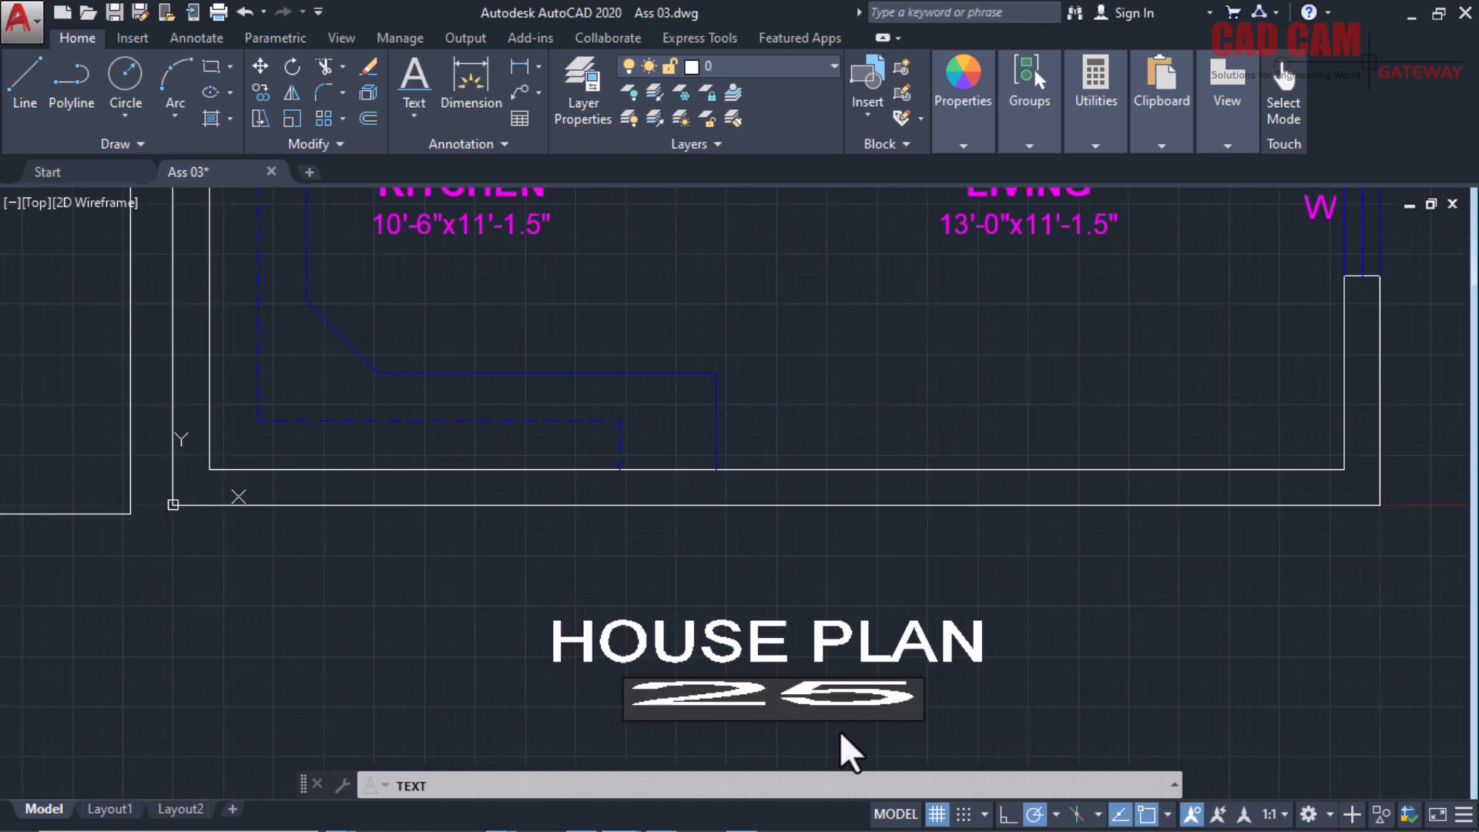
type("'x25")
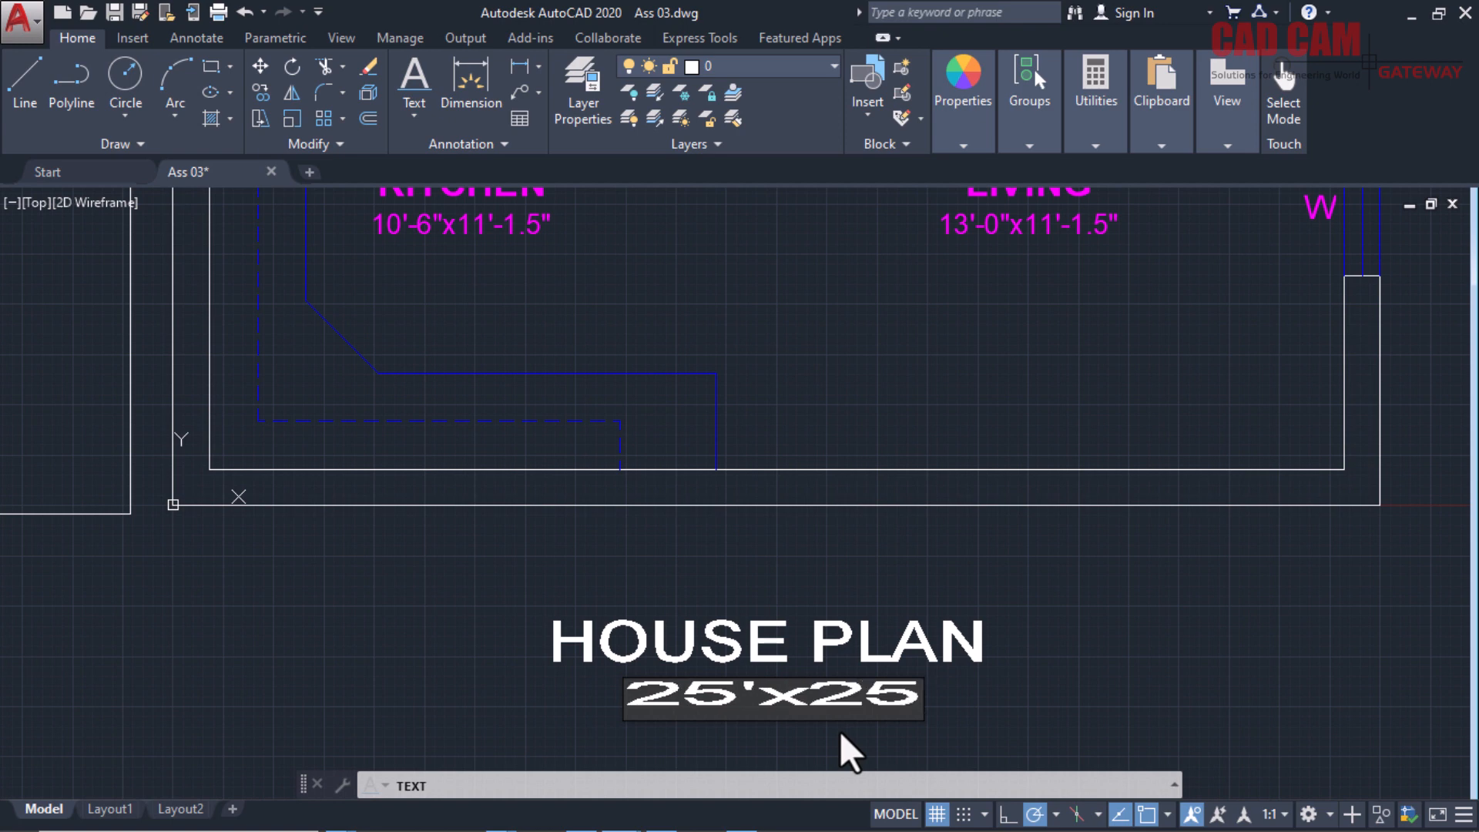
type("'")
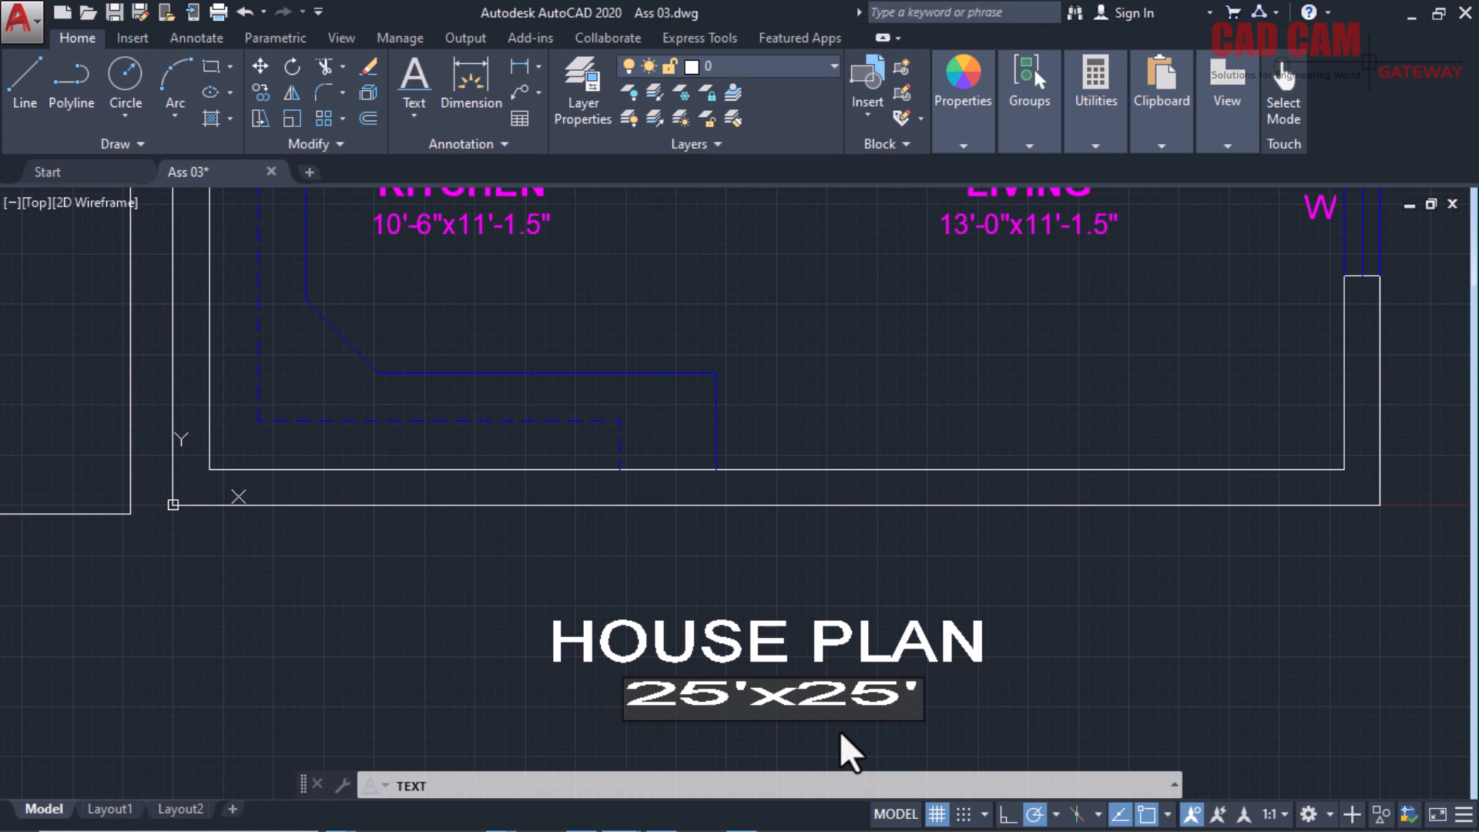
key("shift+Left")
key("shift+Left")
key("shift+Left")
key("shift+Left")
key("shift+Left")
key("shift+Left")
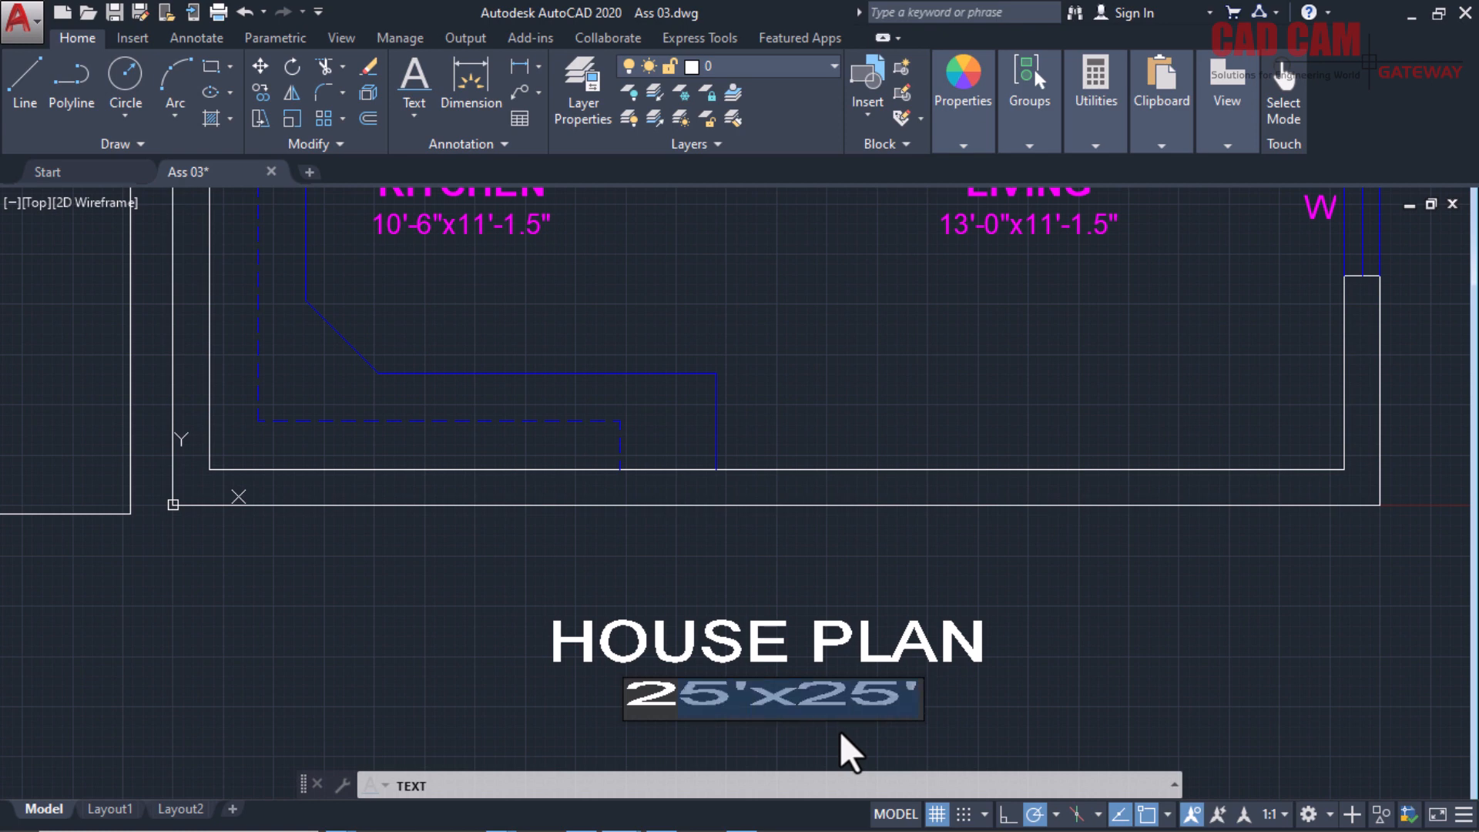
key("BackSpace")
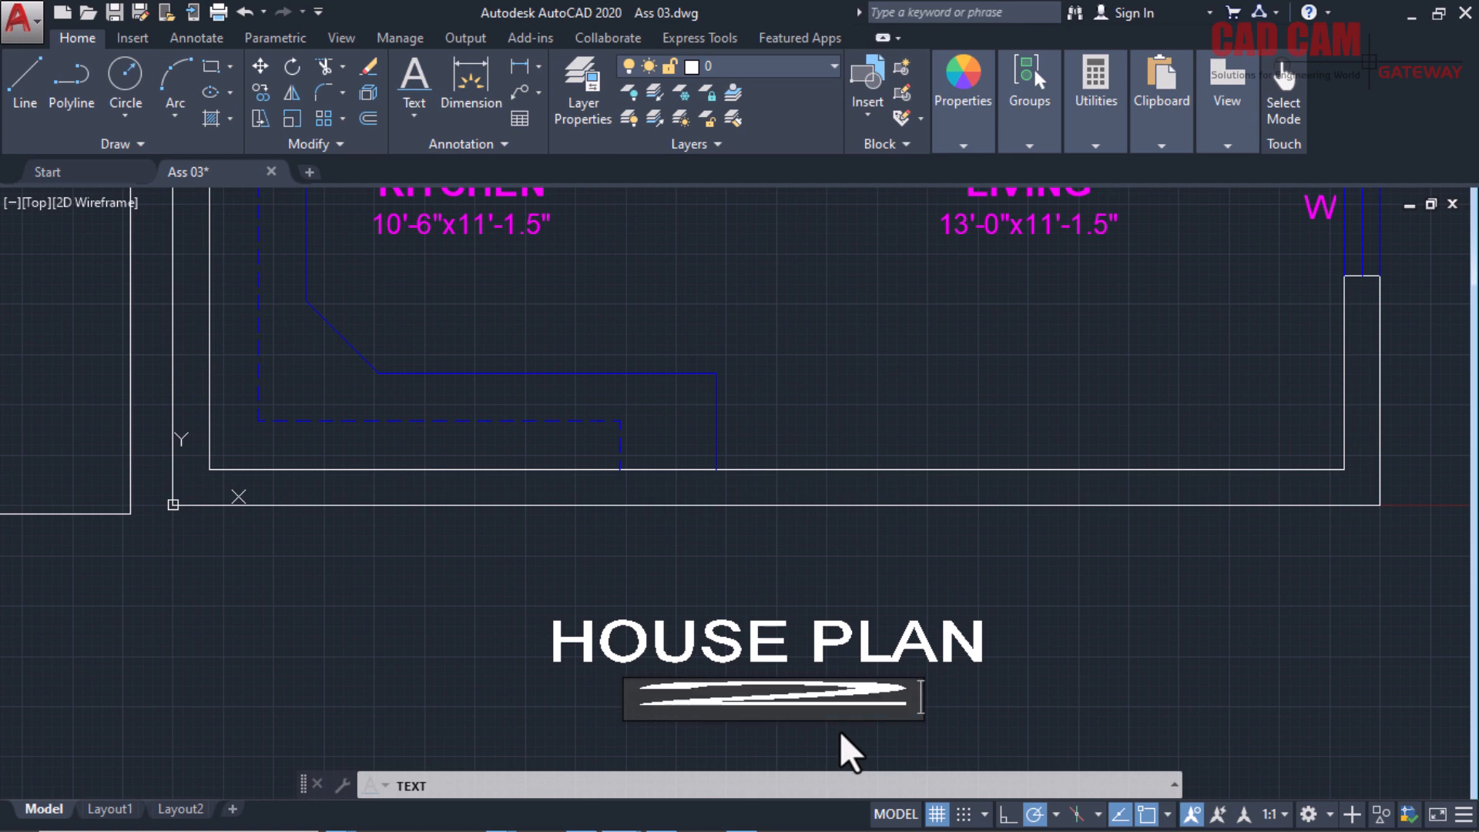
key("ctrl+z")
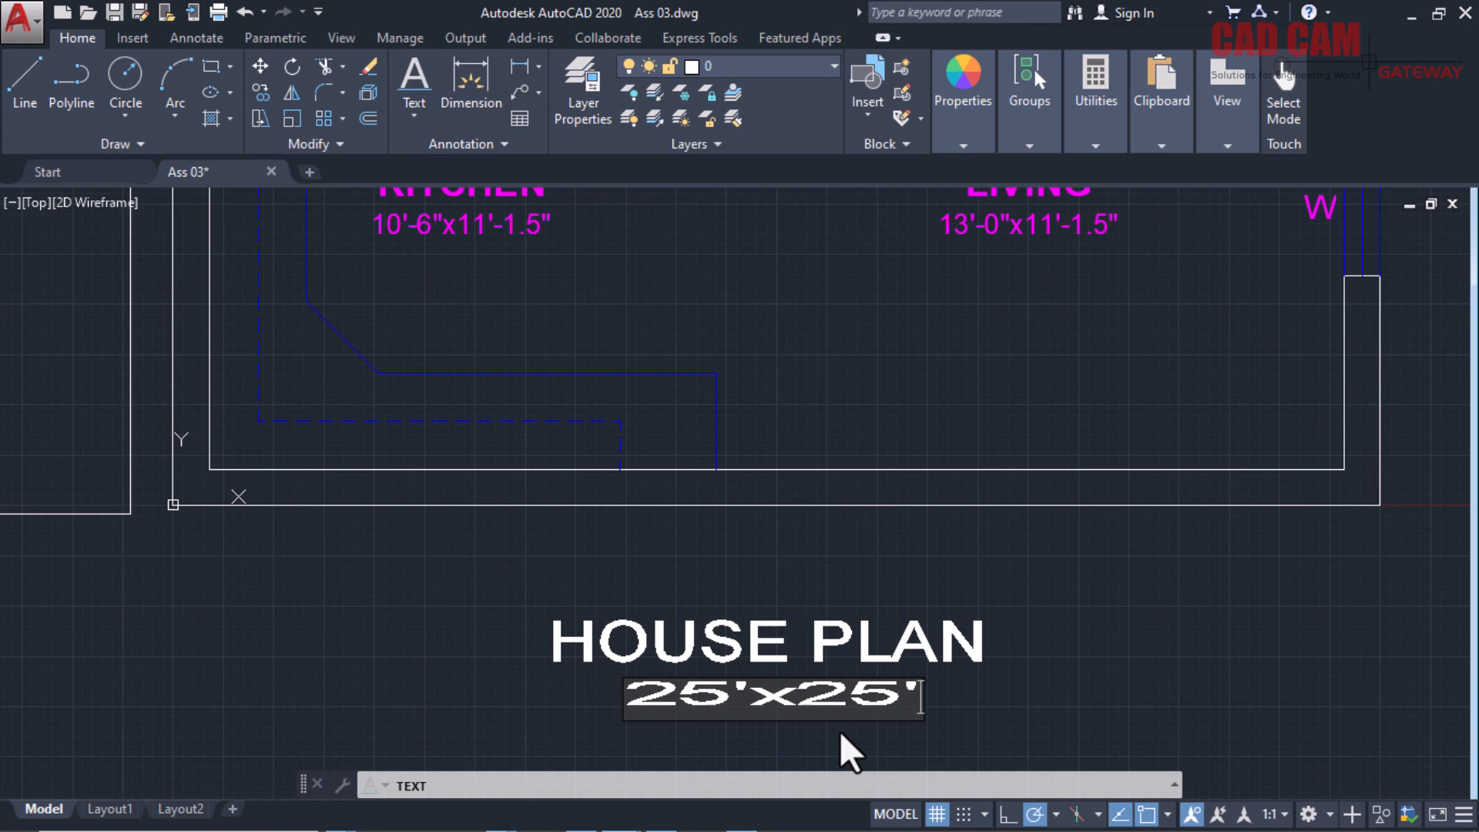
Insert the prefix "SIZE: " before 25'x25' in the text line below the title.
key("Left")
key("Left")
key("Left")
key("Left")
key("Left")
key("Left")
key("Left")
type("SI")
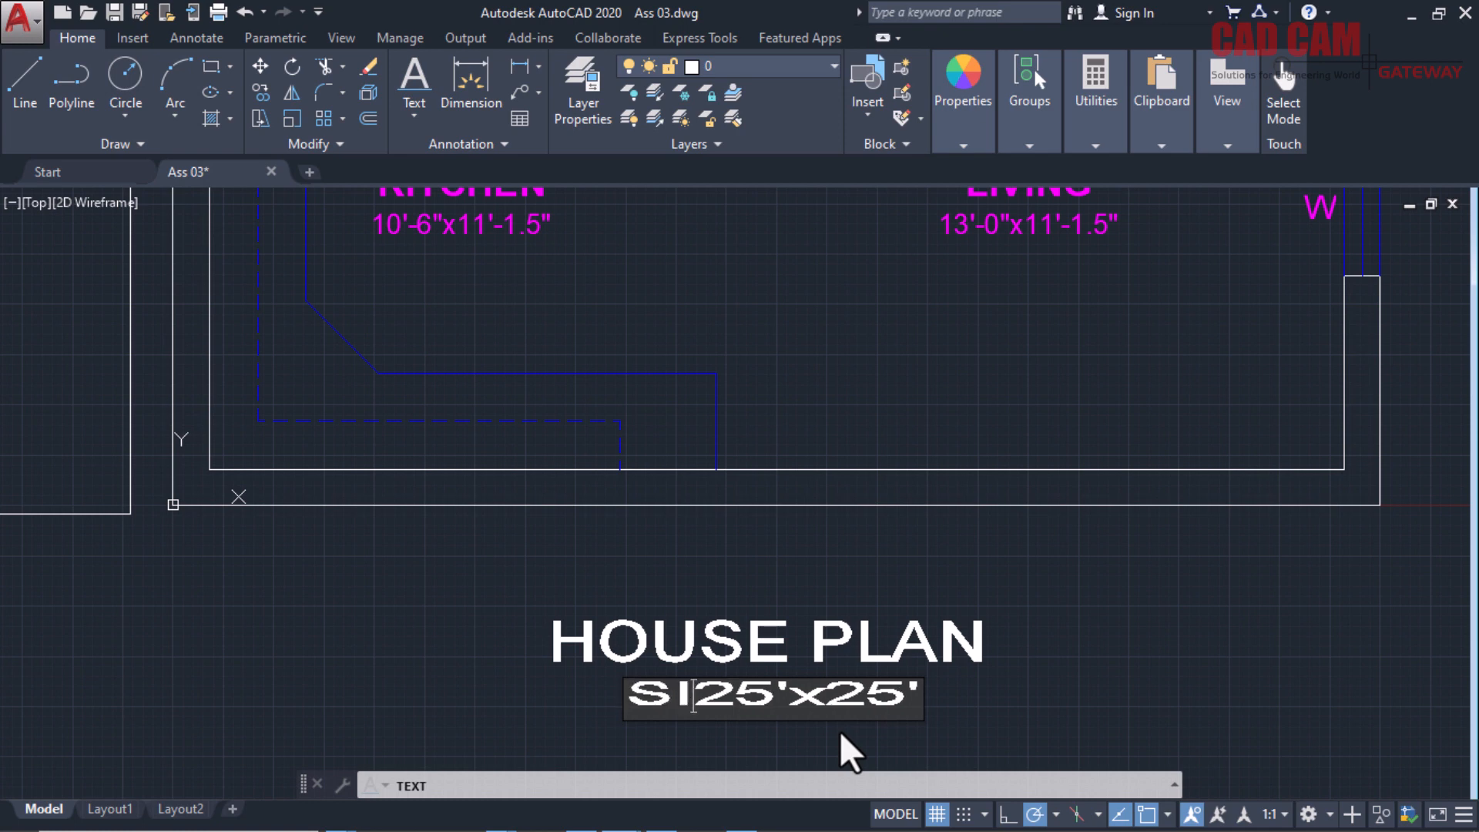
type("ZE")
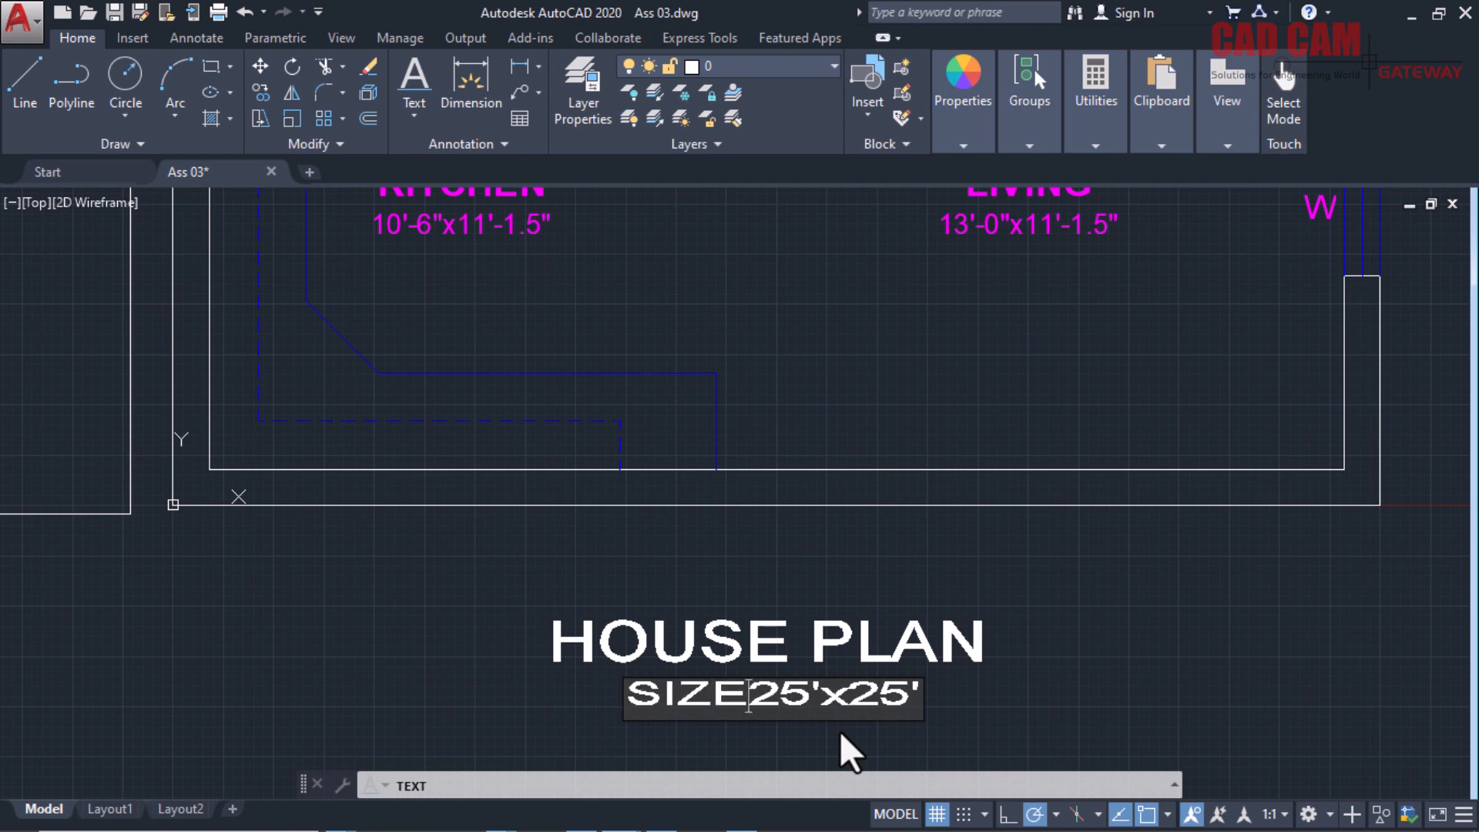
type(":")
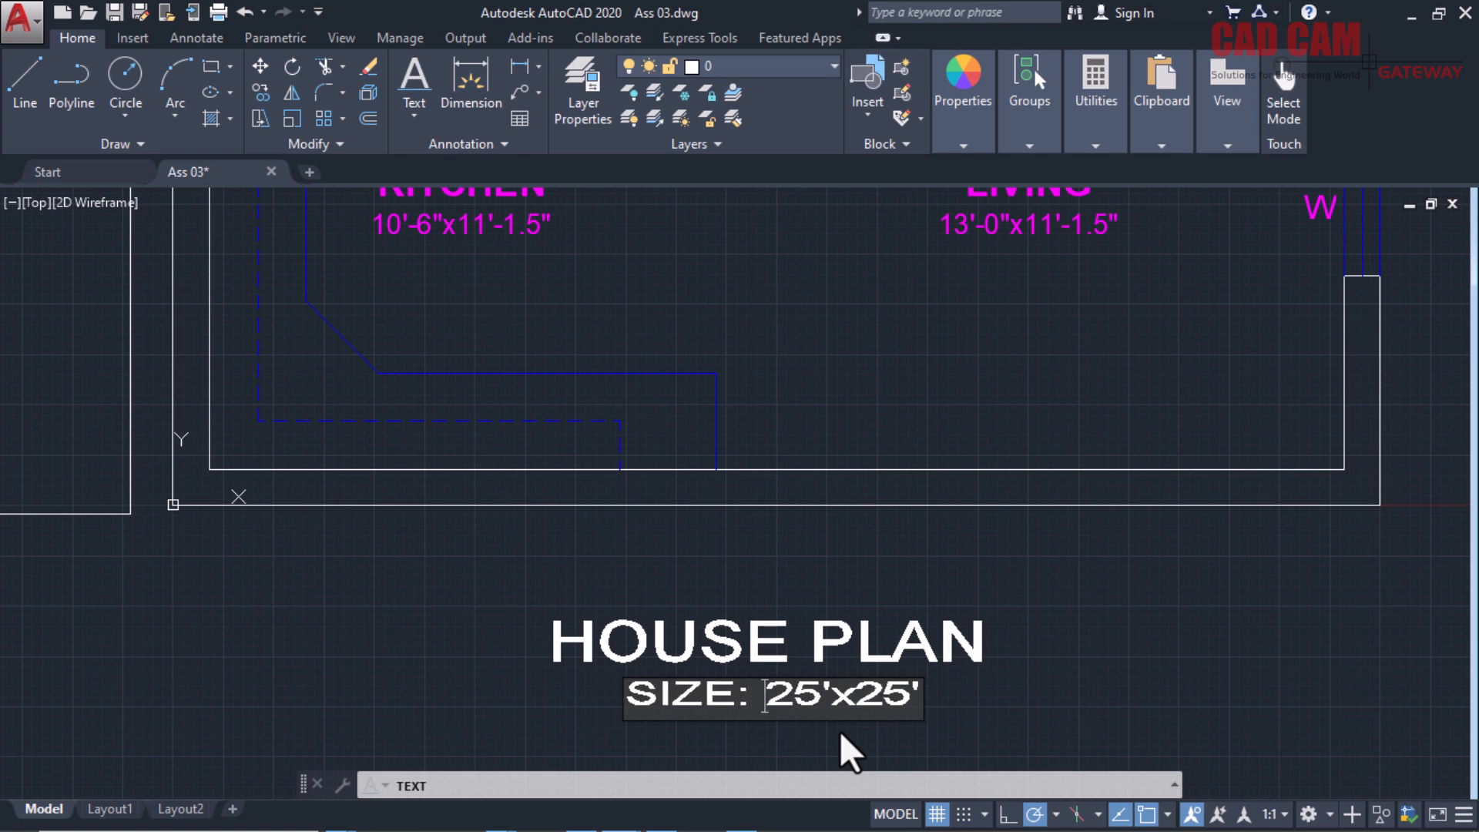
Extend the prefix of the size line so that it reads SIZE OF PLOT: 25'x25', and finish that line.
key("Left")
key("Left")
type("OF")
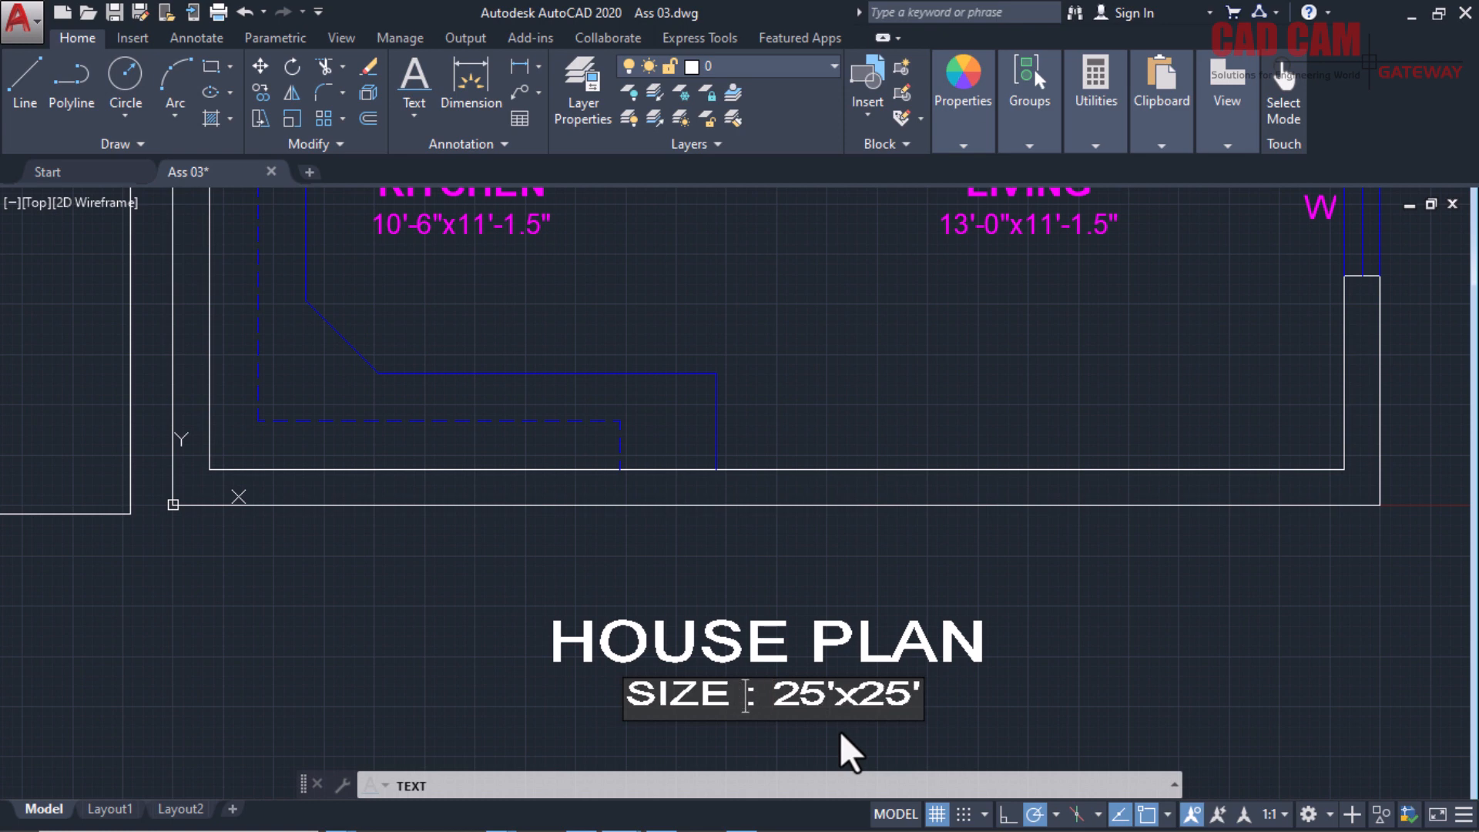
type(" PLOT")
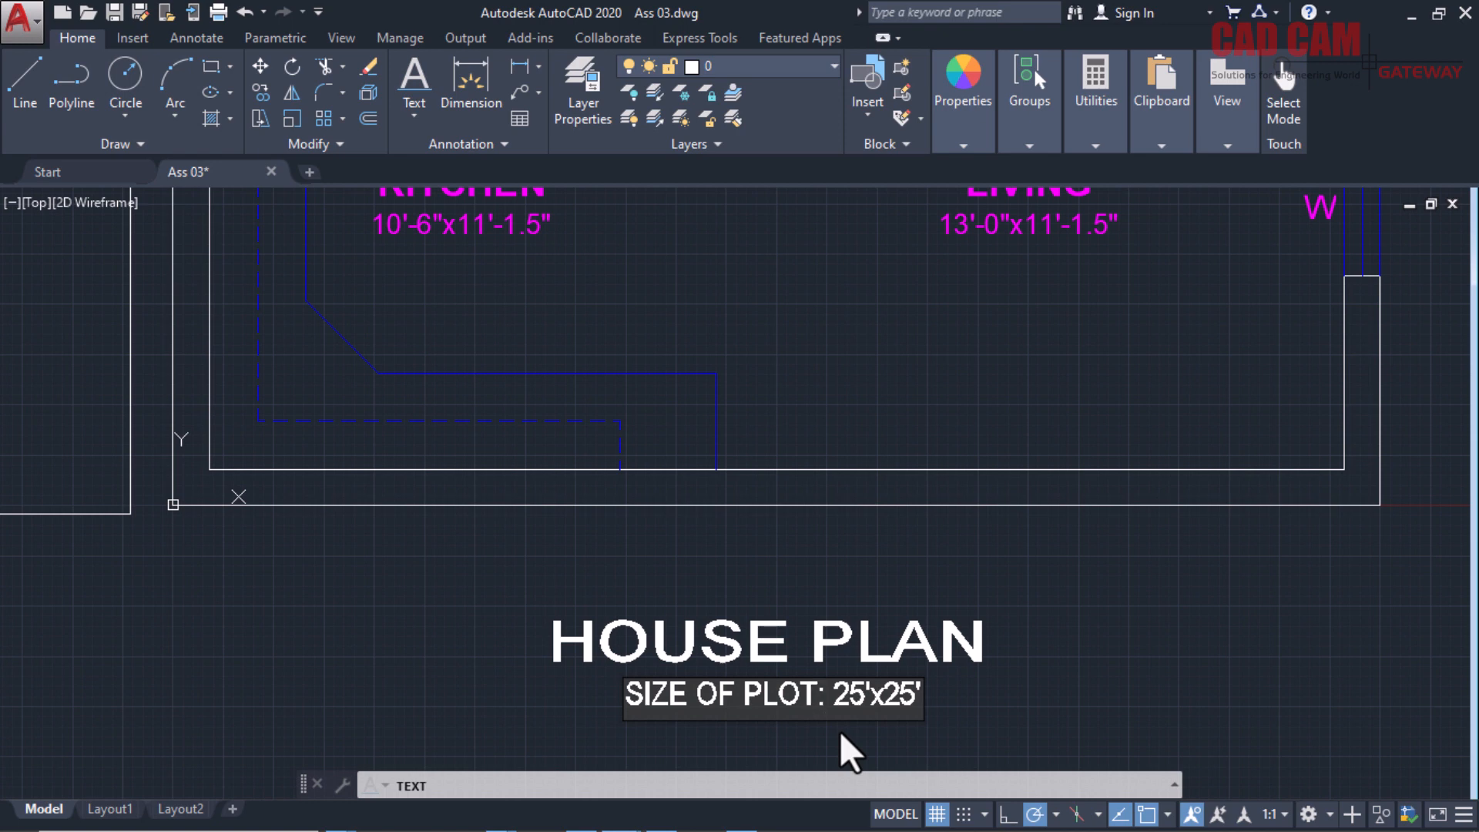
left_click(972, 709)
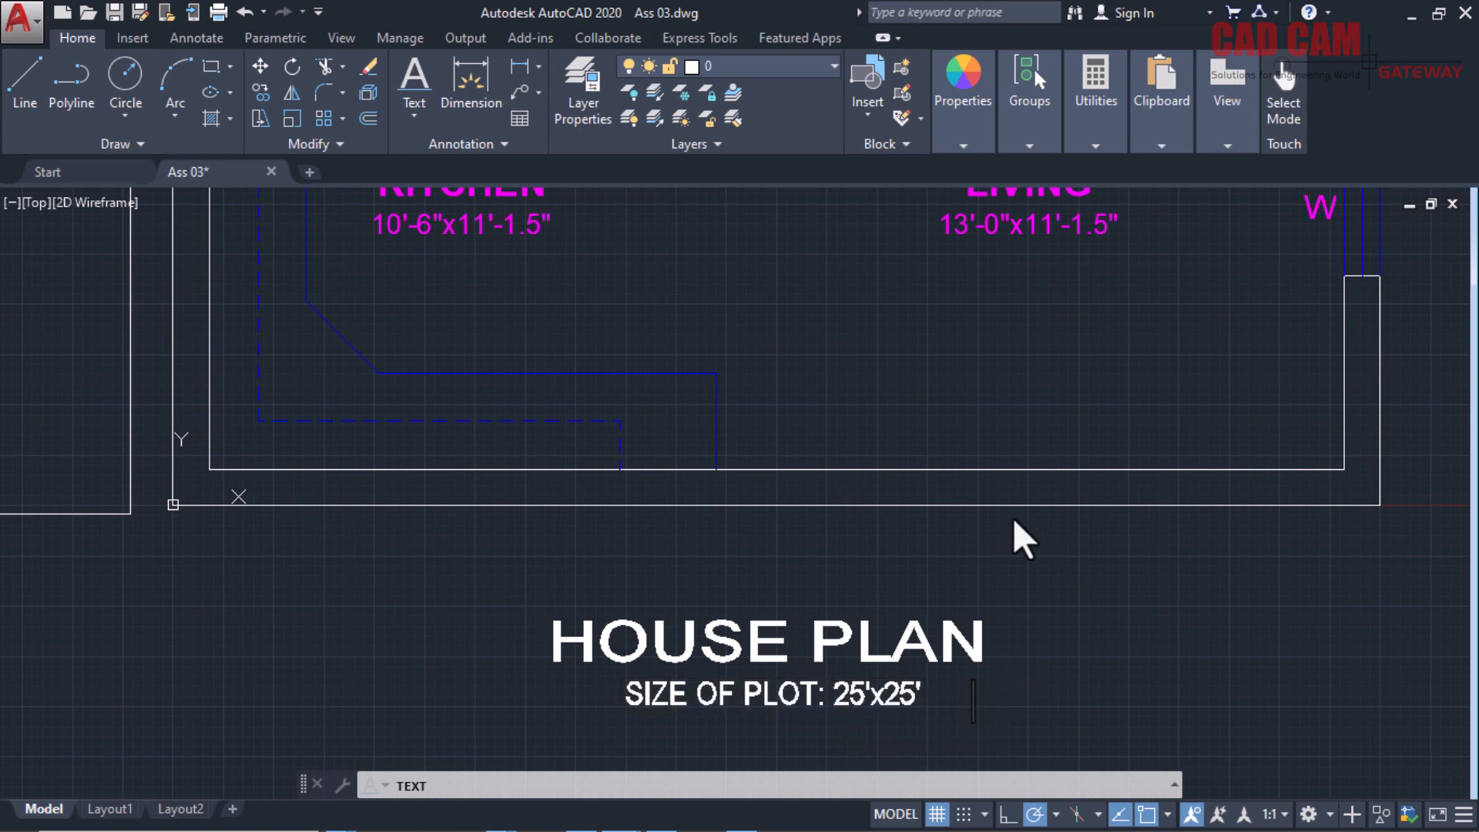
right_click(1092, 574)
left_click(1133, 551)
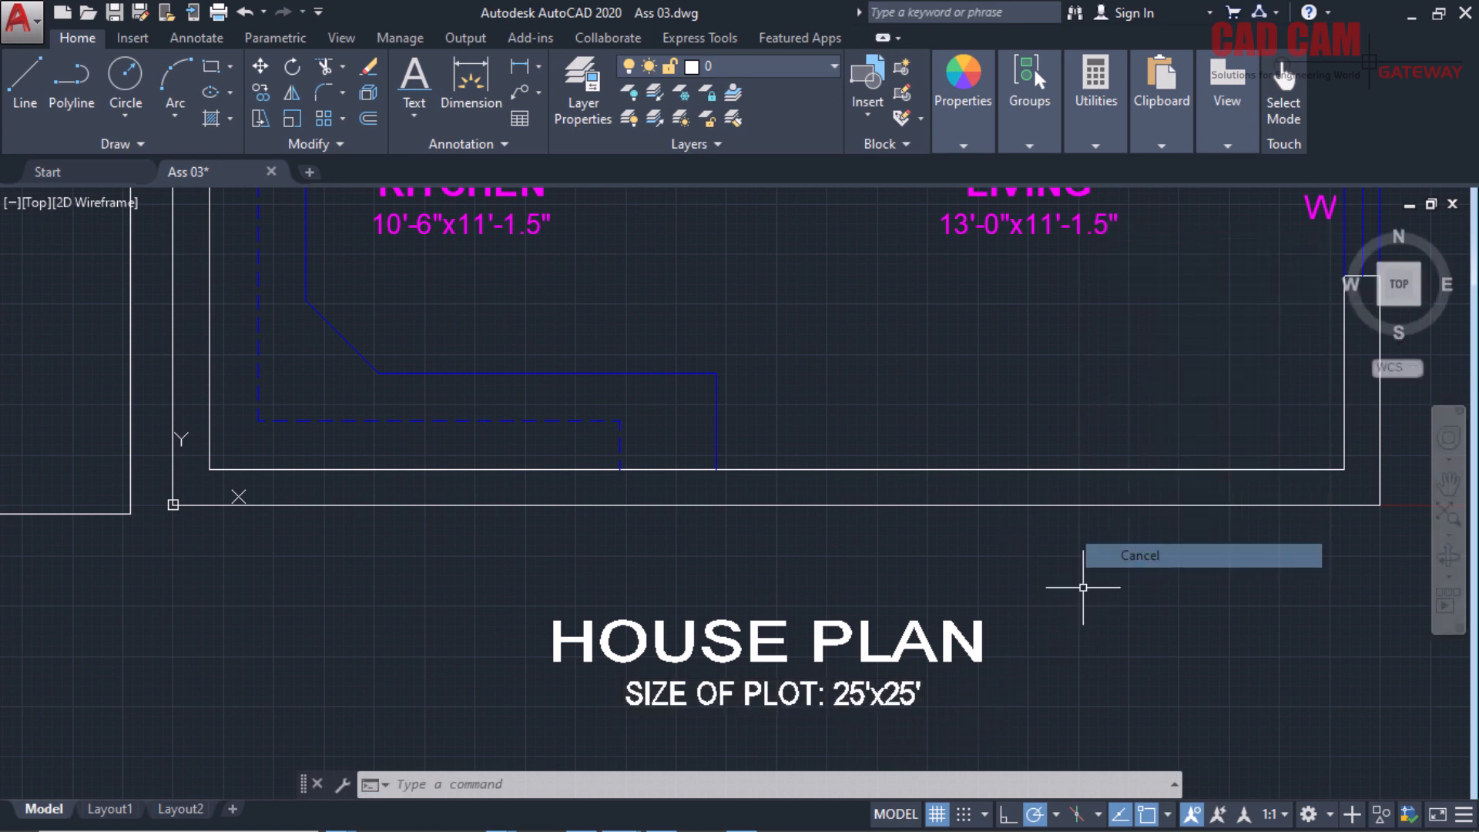
scroll(1089, 587, "down", 5)
scroll(847, 573, "up", 2)
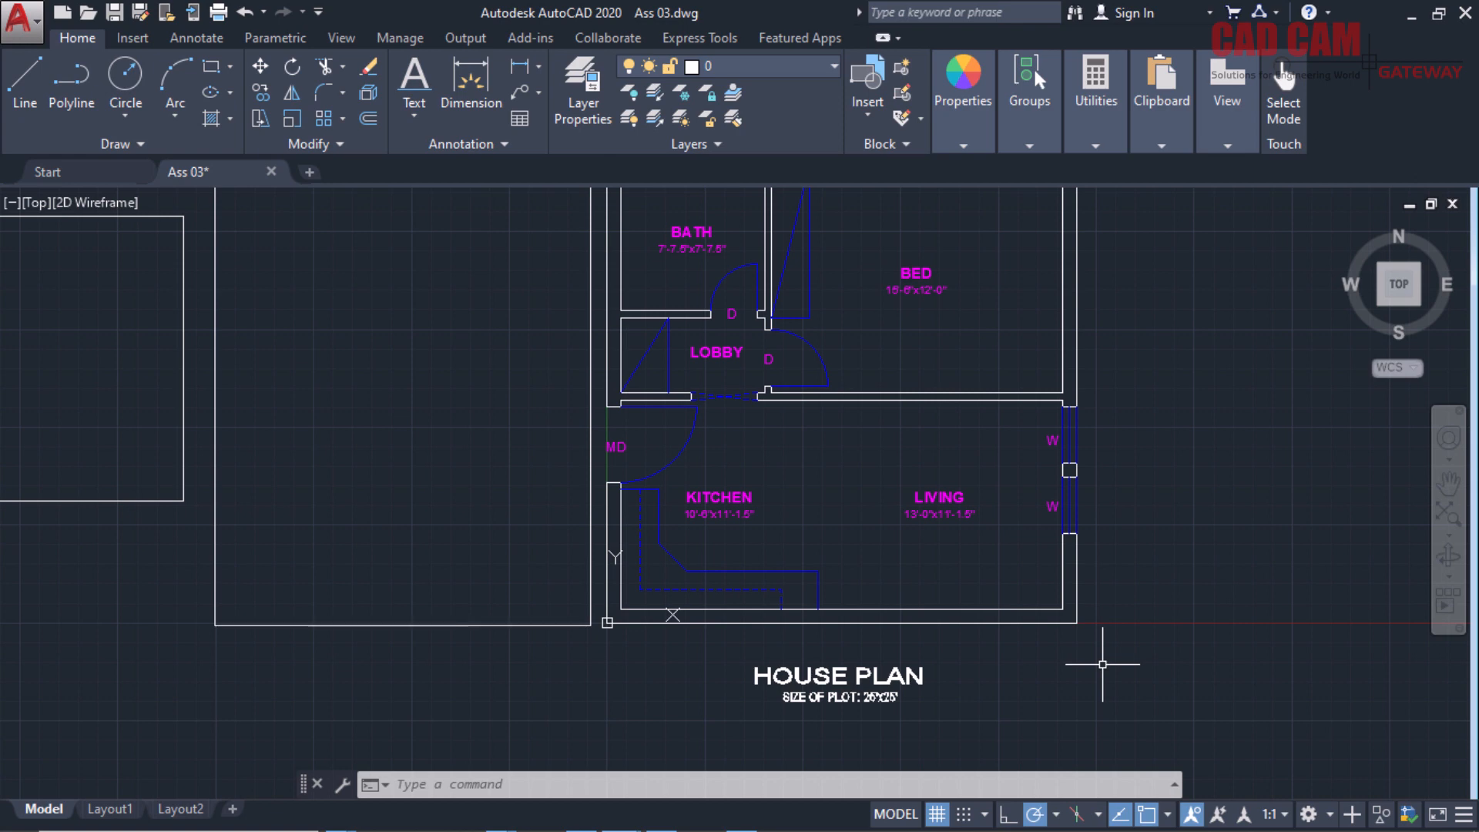
scroll(916, 576, "down", 2)
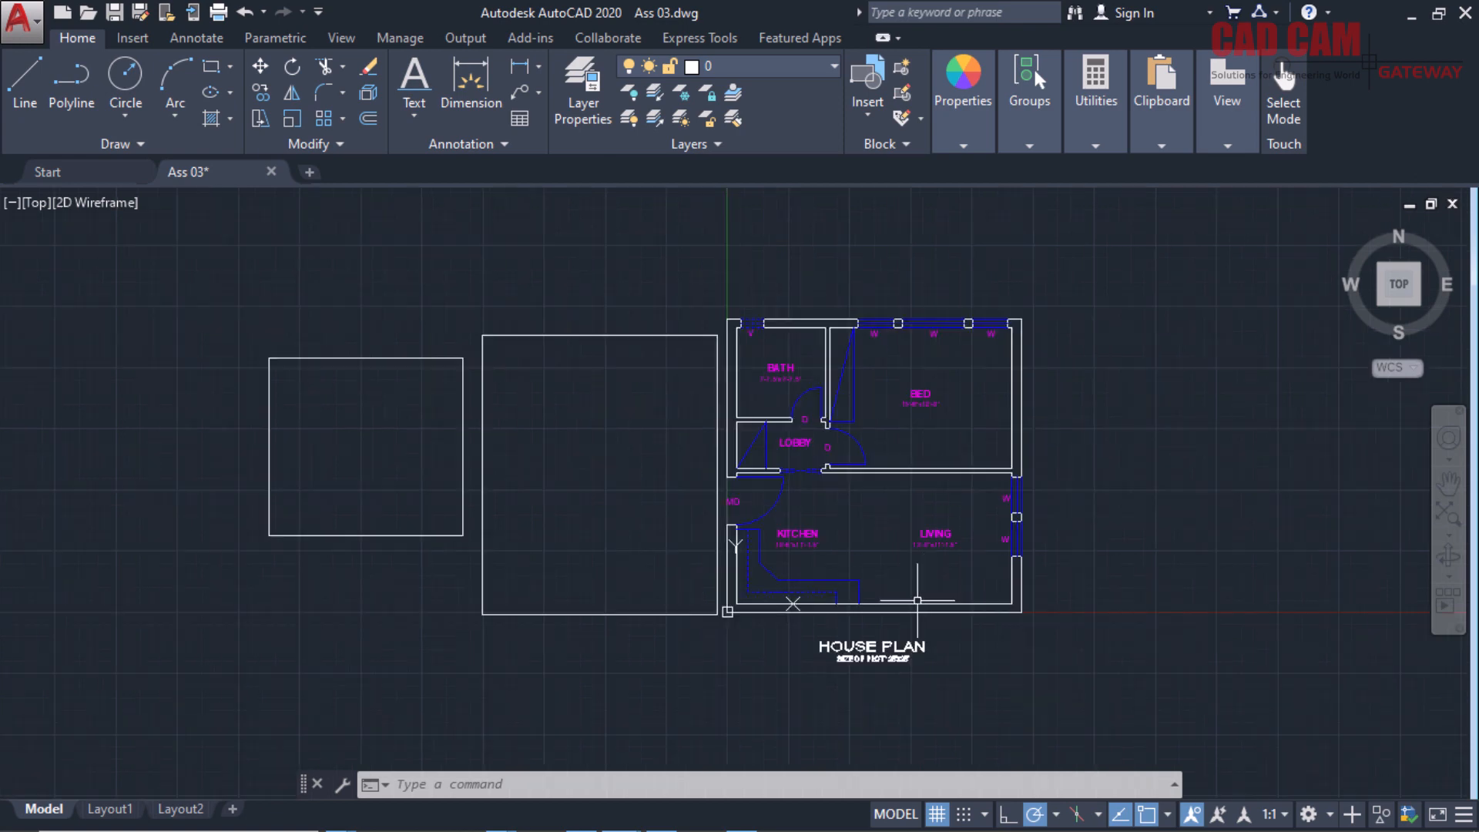
scroll(886, 707, "up", 2)
scroll(885, 707, "up", 2)
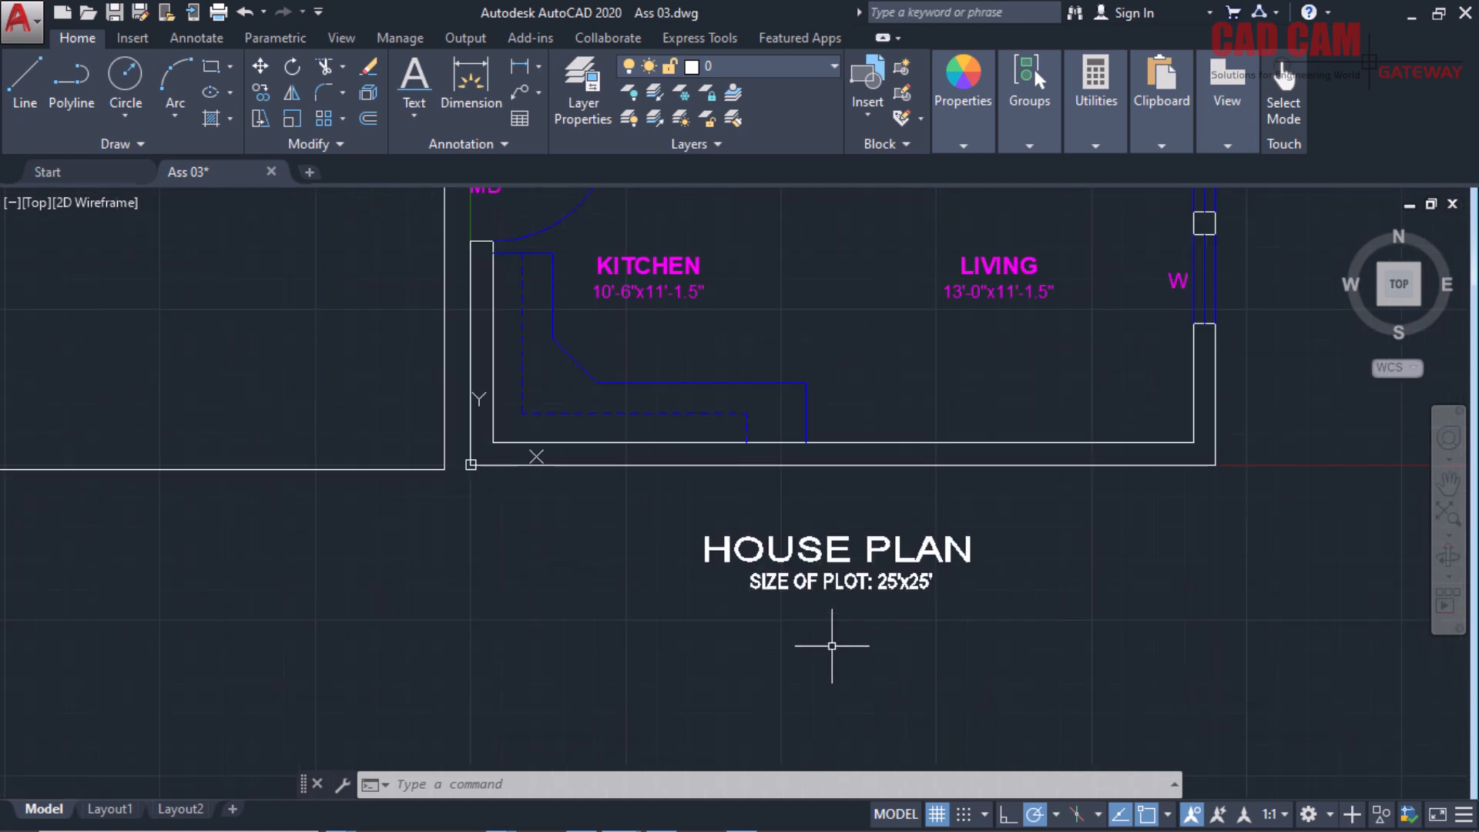
type("l")
key("Return")
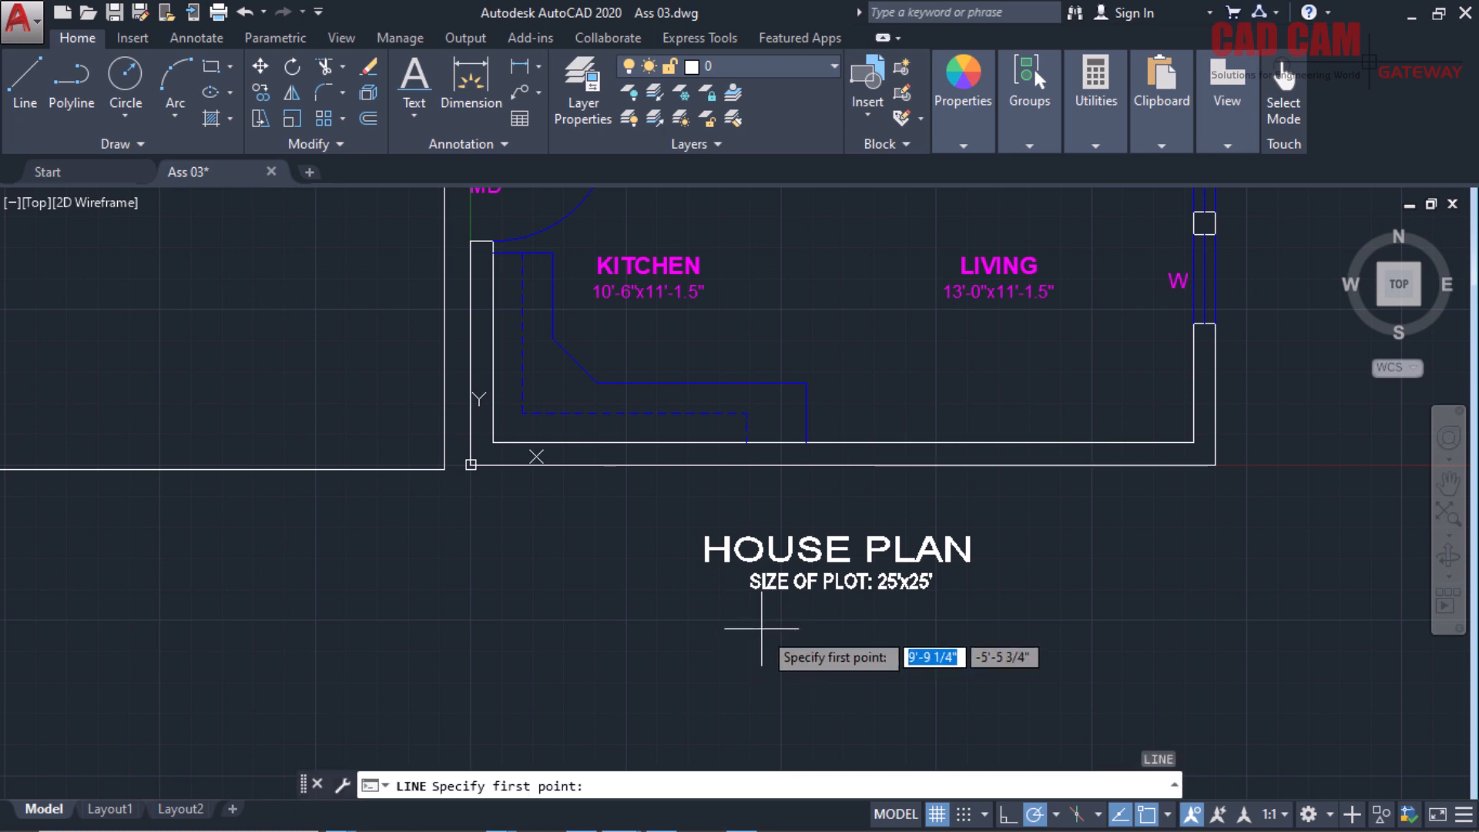
Start an Align-justified single-line text on a short horizontal baseline centred below the SIZE OF PLOT line.
left_click(412, 119)
left_click(383, 197)
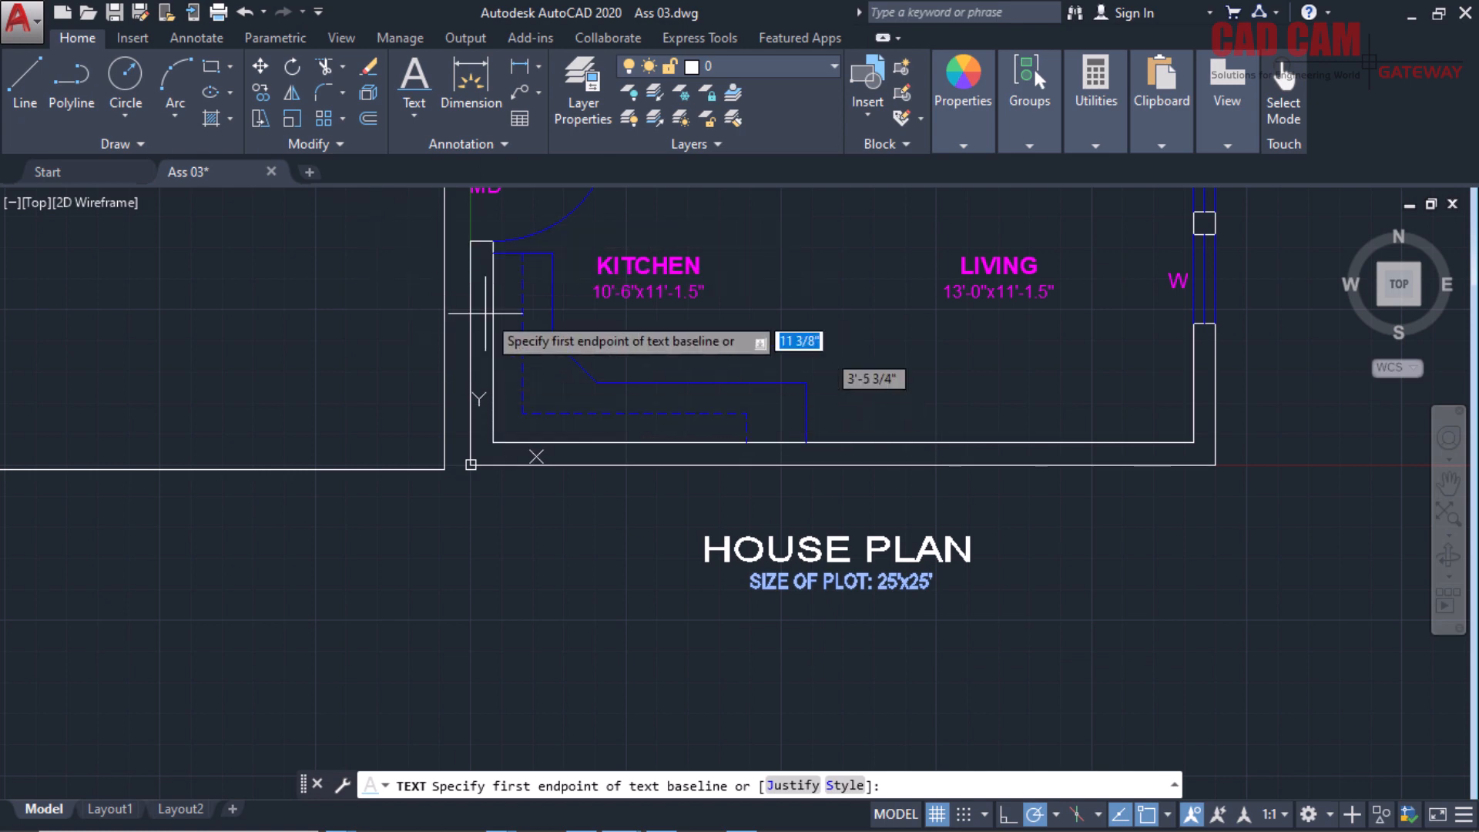
left_click(413, 108)
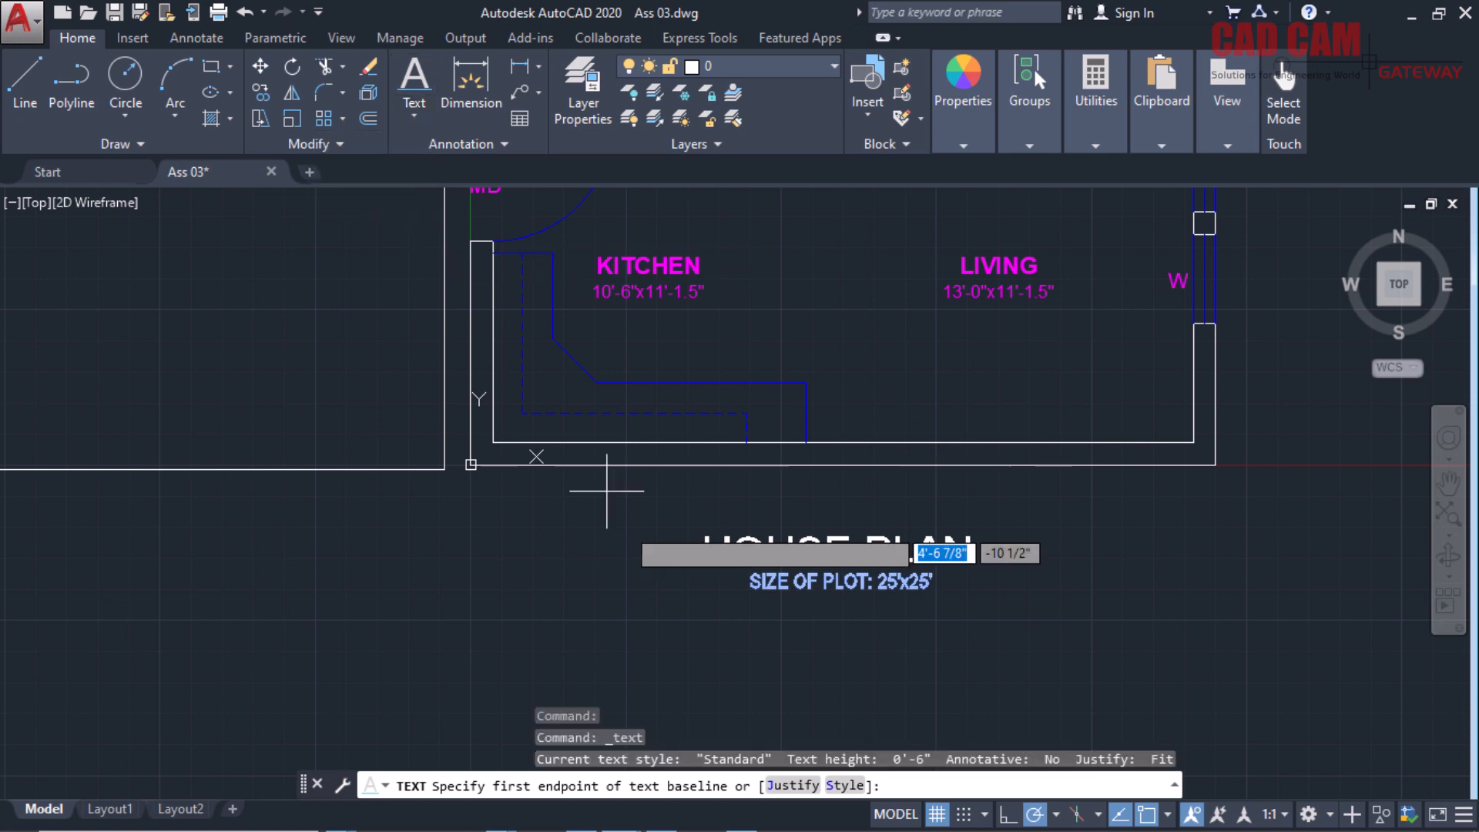
type("j")
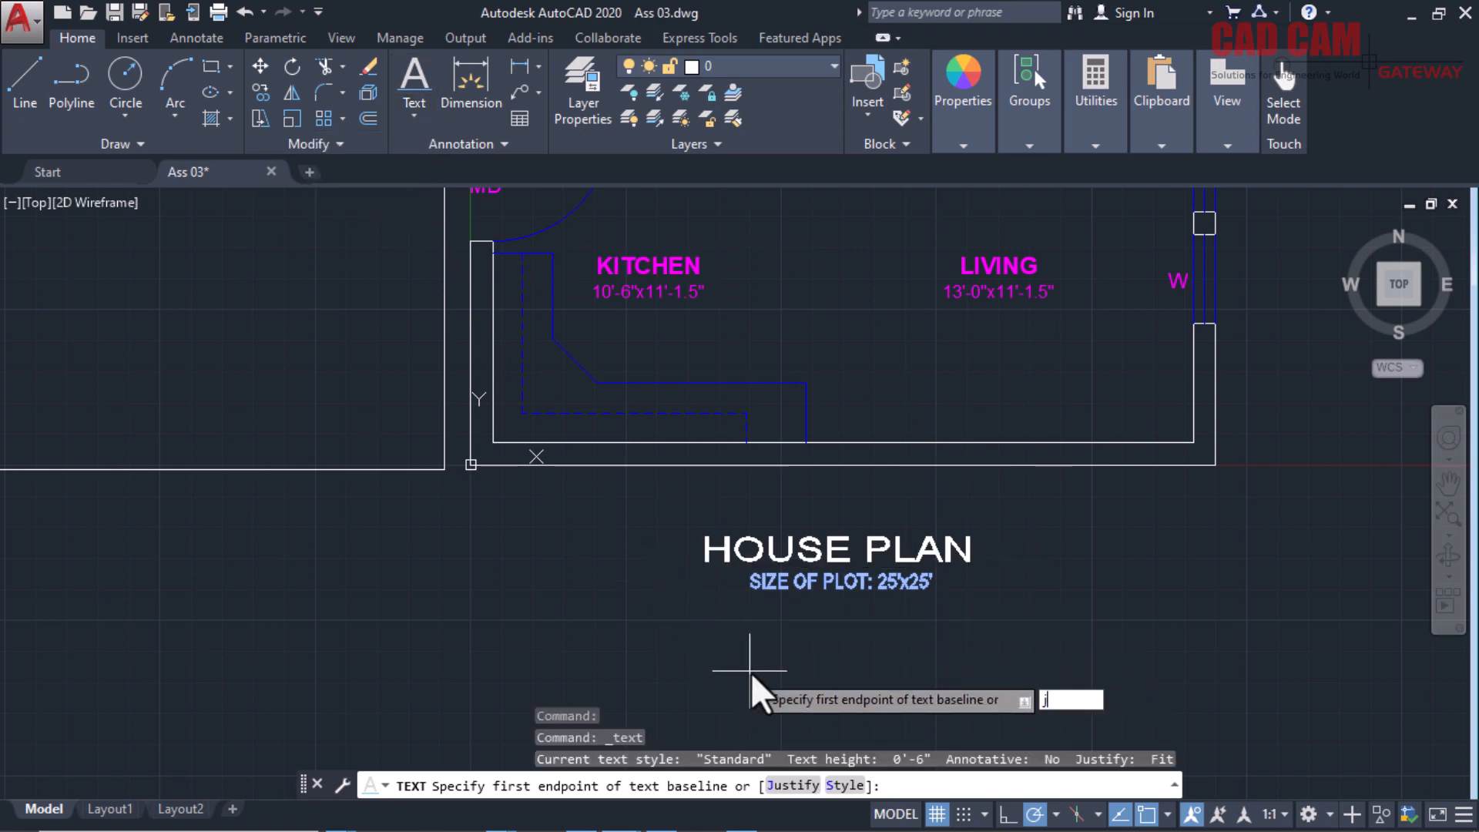
key("Return")
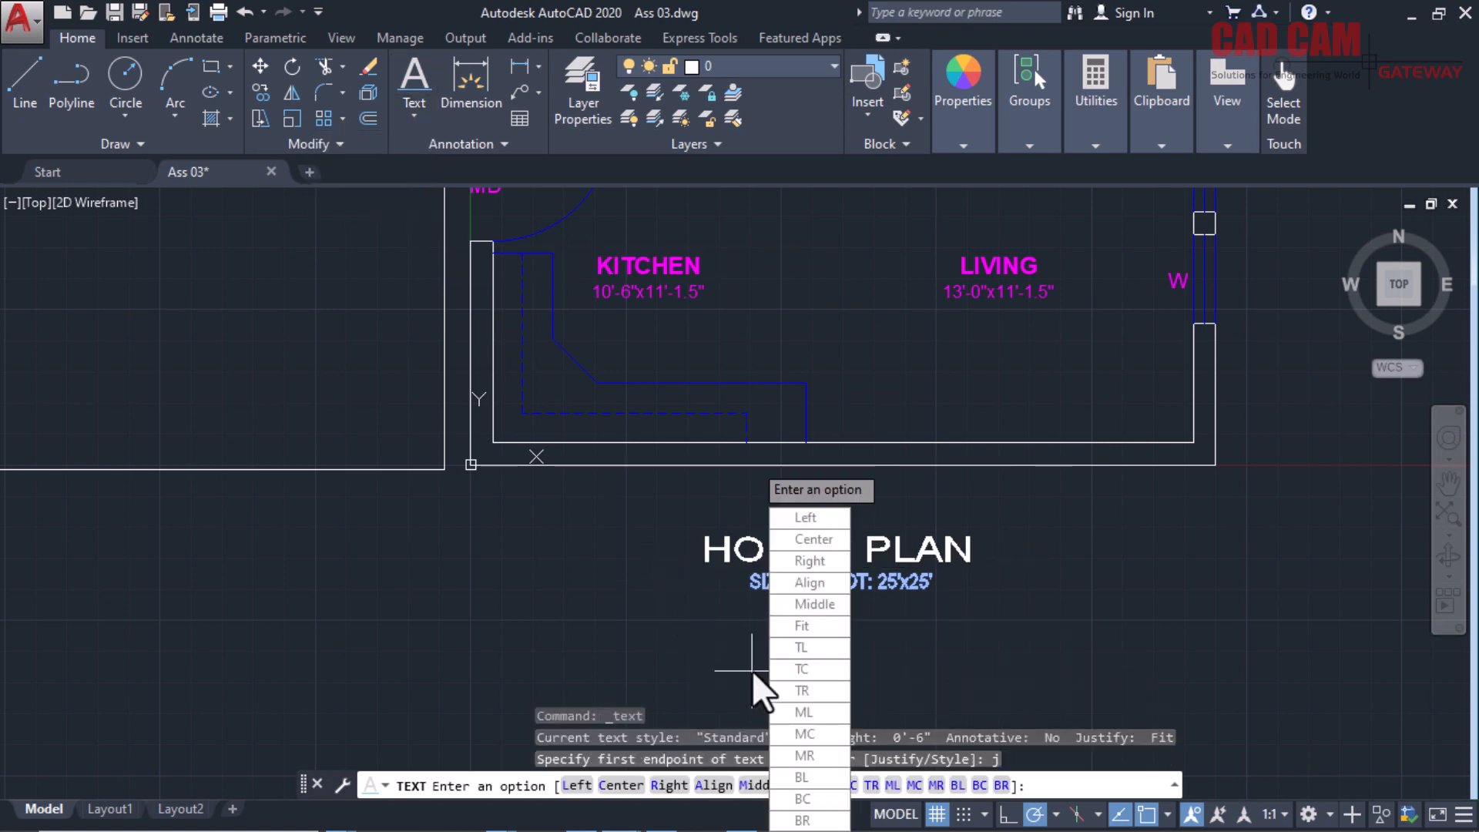
left_click(814, 580)
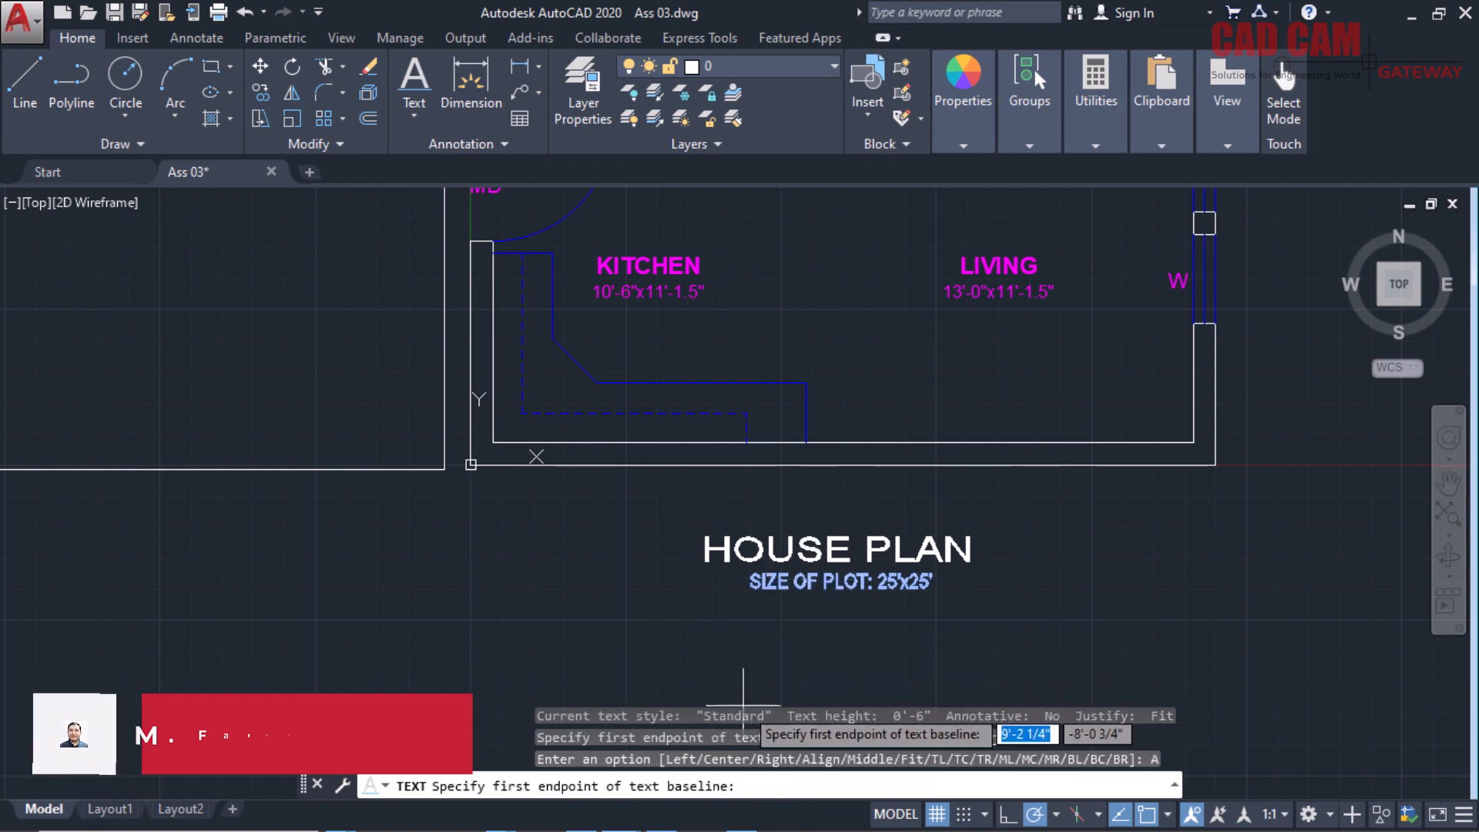
left_click(779, 624)
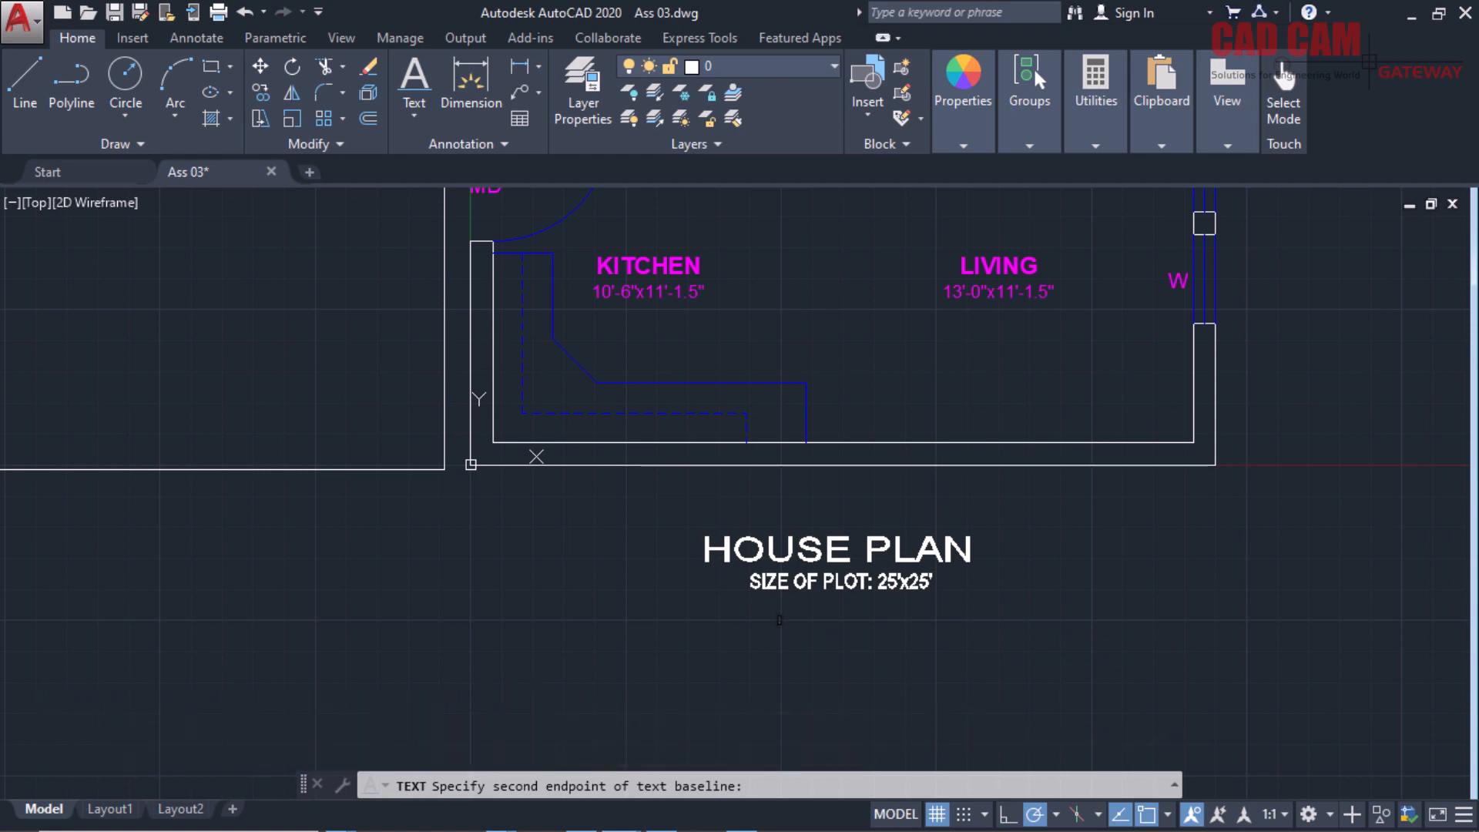
scroll(960, 649, "up", 2)
scroll(769, 598, "up", 2)
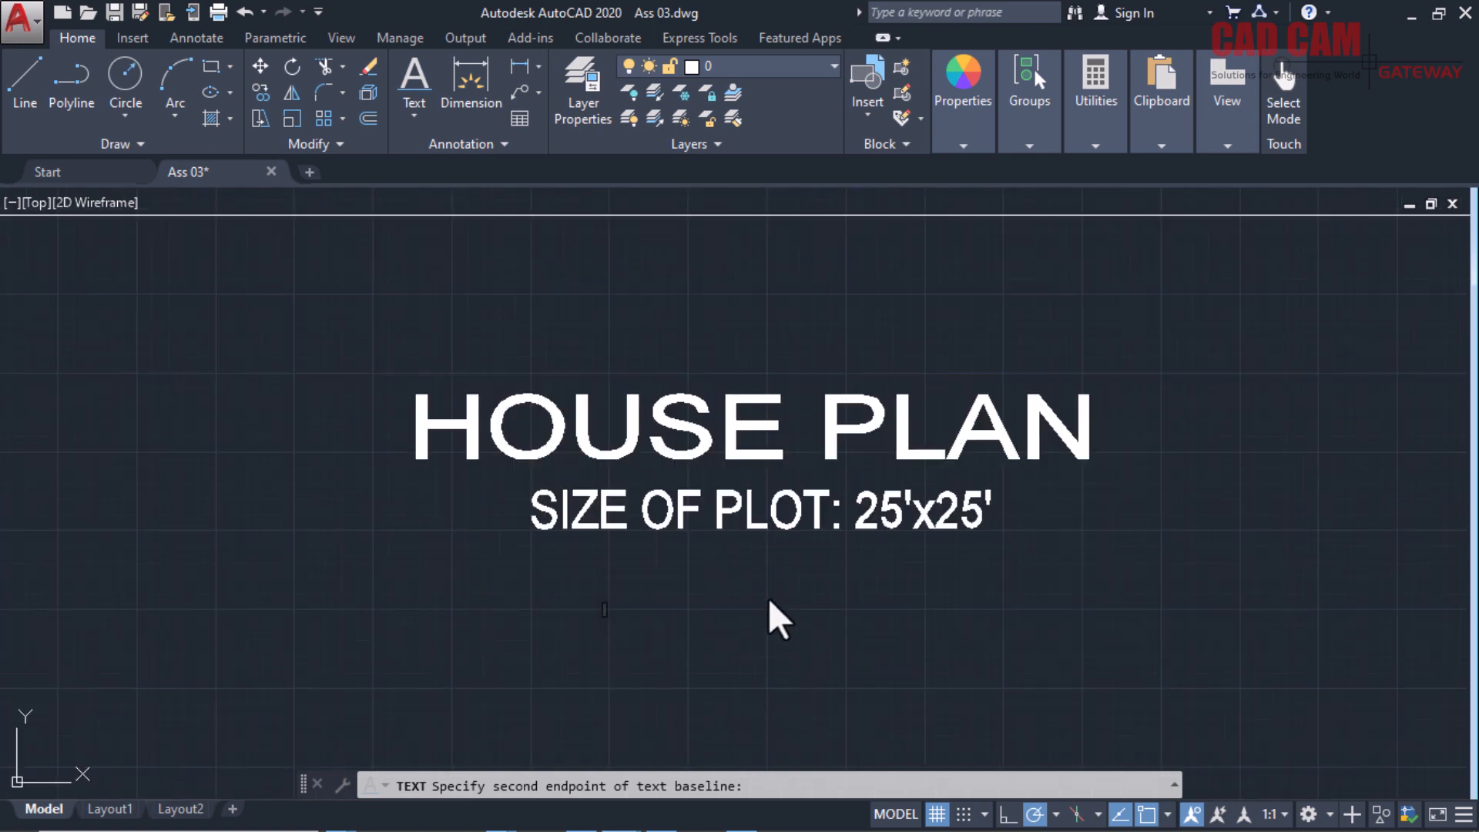
Enter the label "Designed By:" in the aligned text below the plot size line.
type("Des")
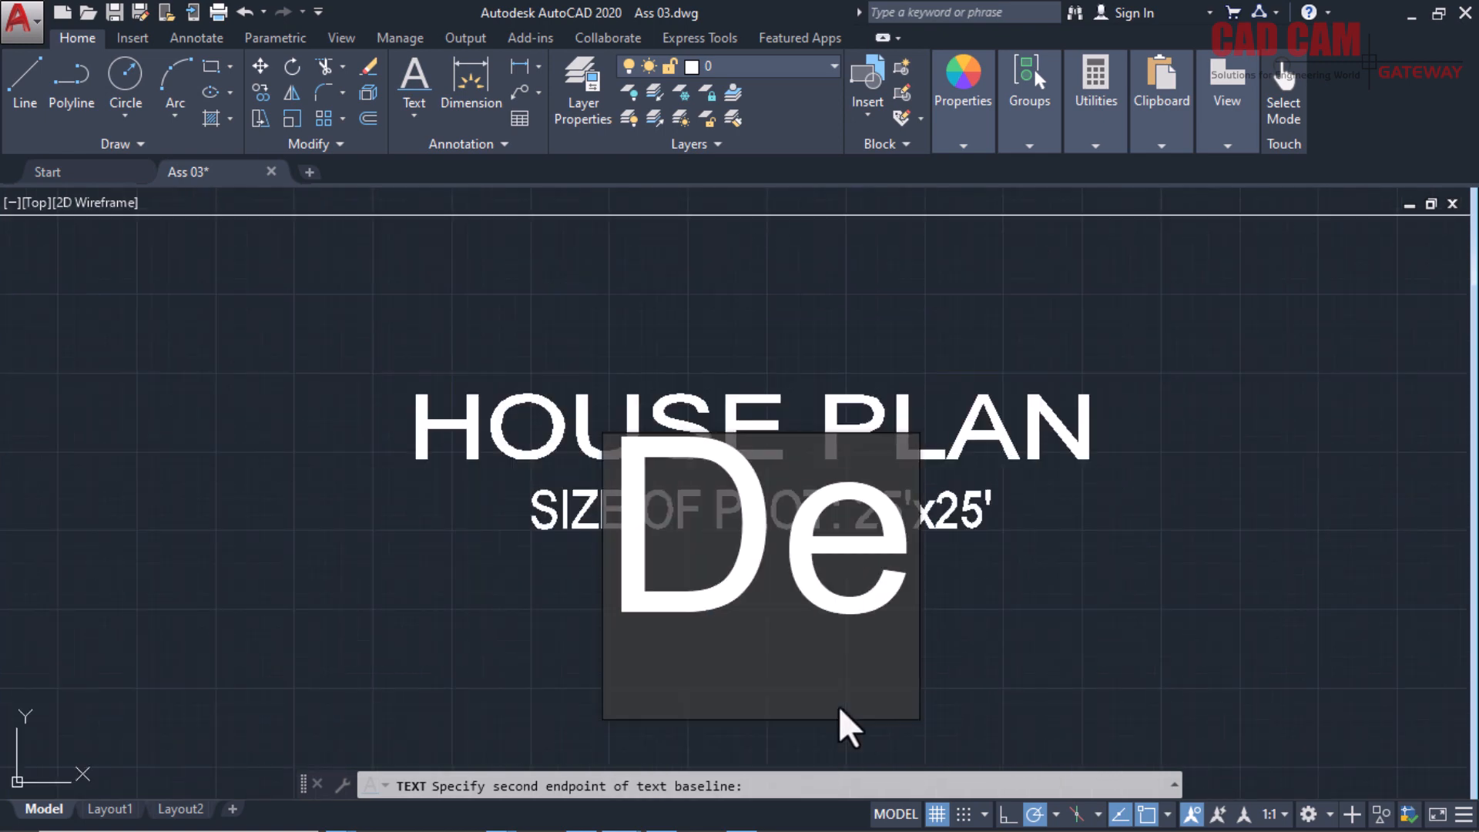
key("BackSpace")
key("BackSpace")
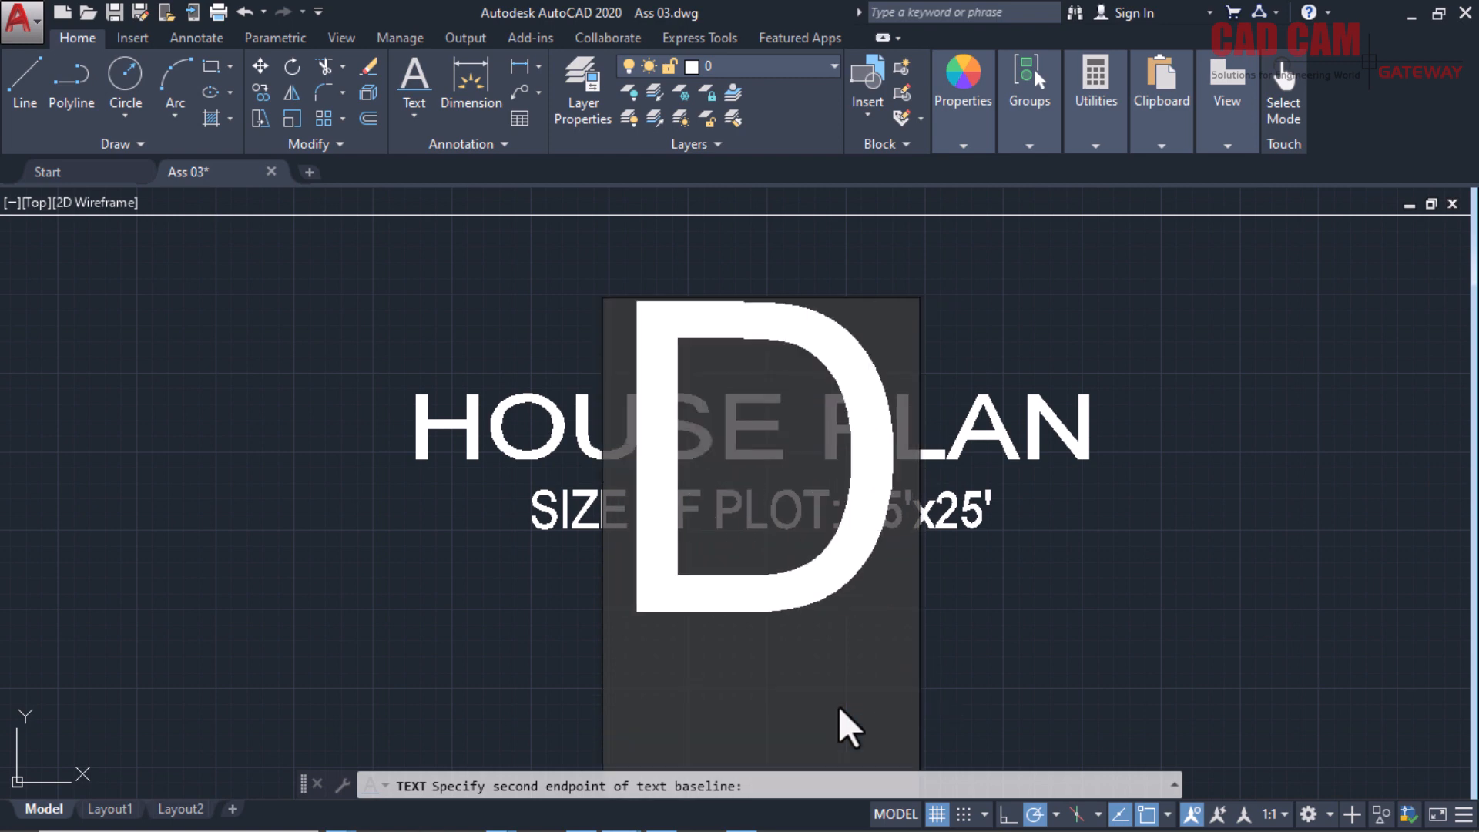
type("esigne")
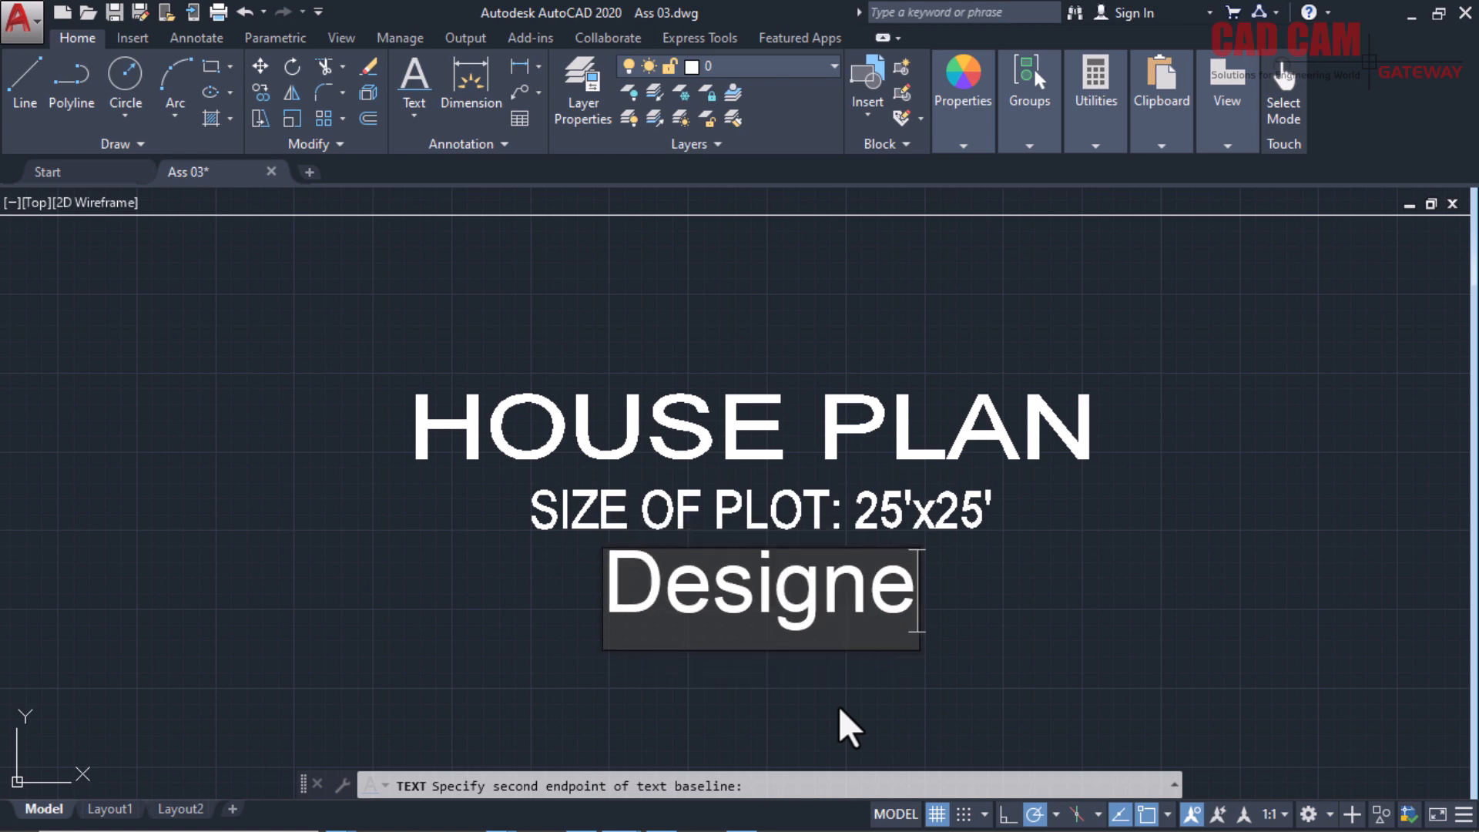
type("d By")
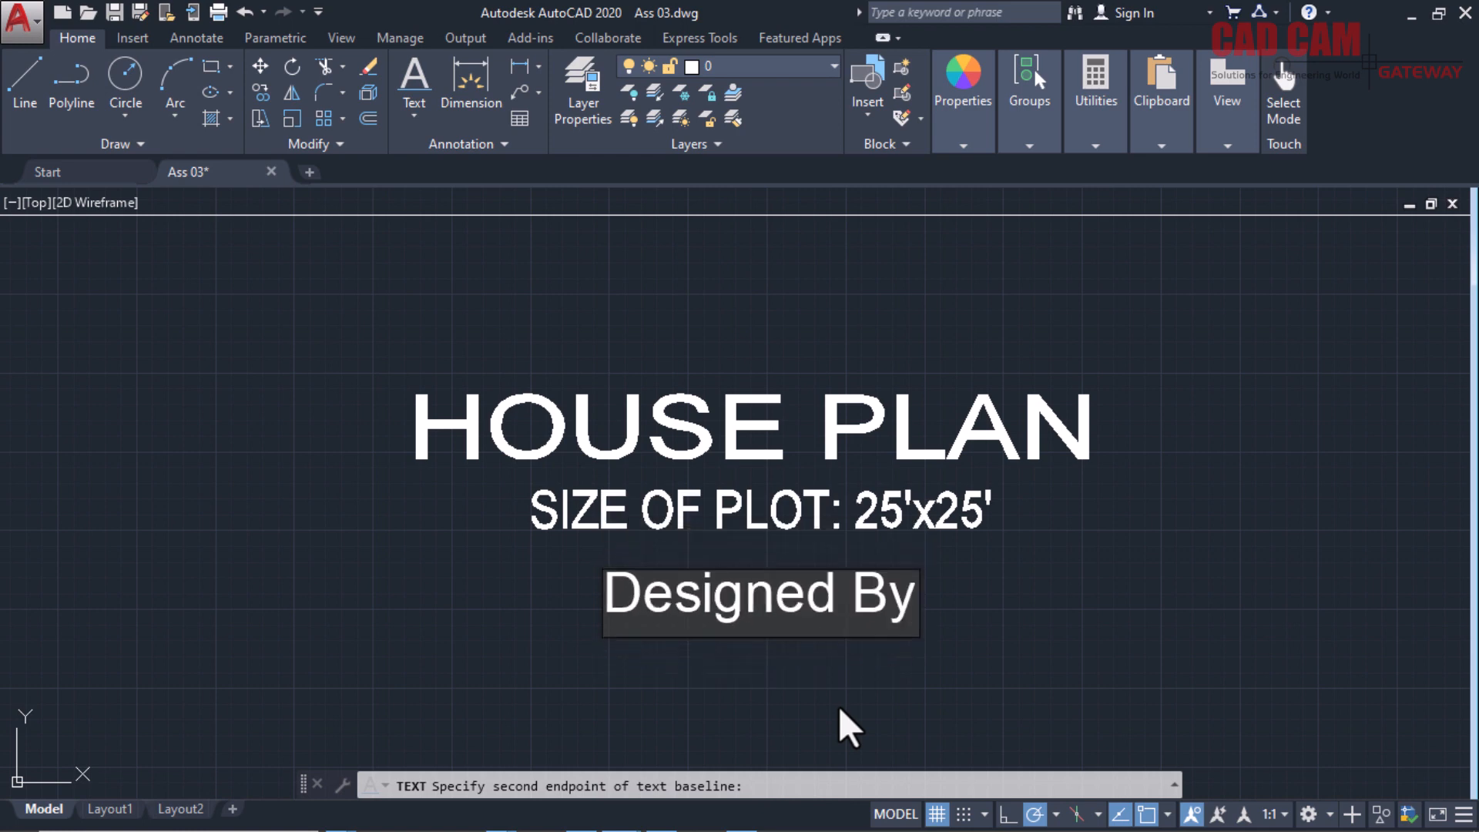
type(":")
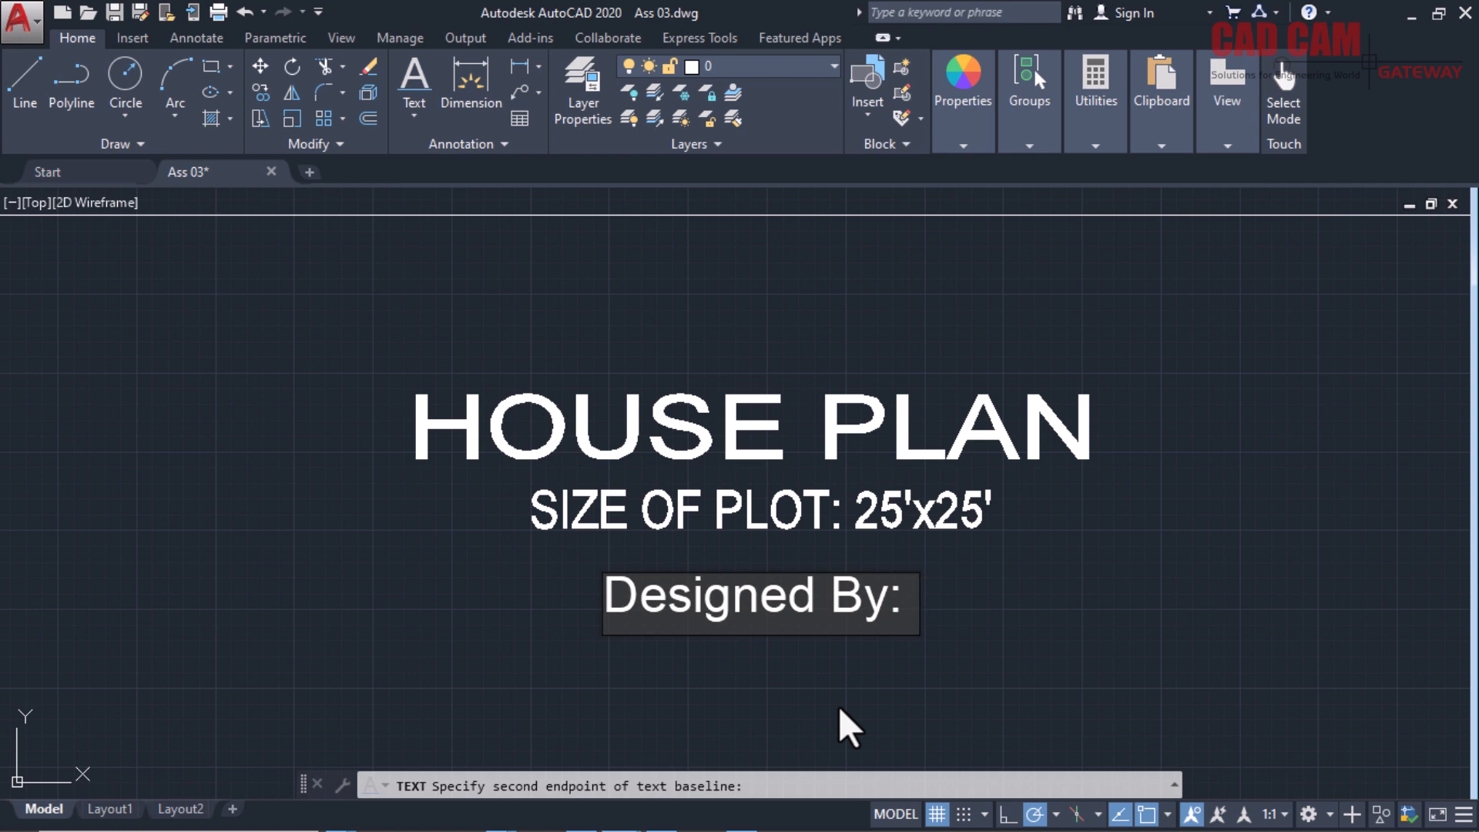
Add the designer's full name with its leading initial after the Designed By: label.
type("M.")
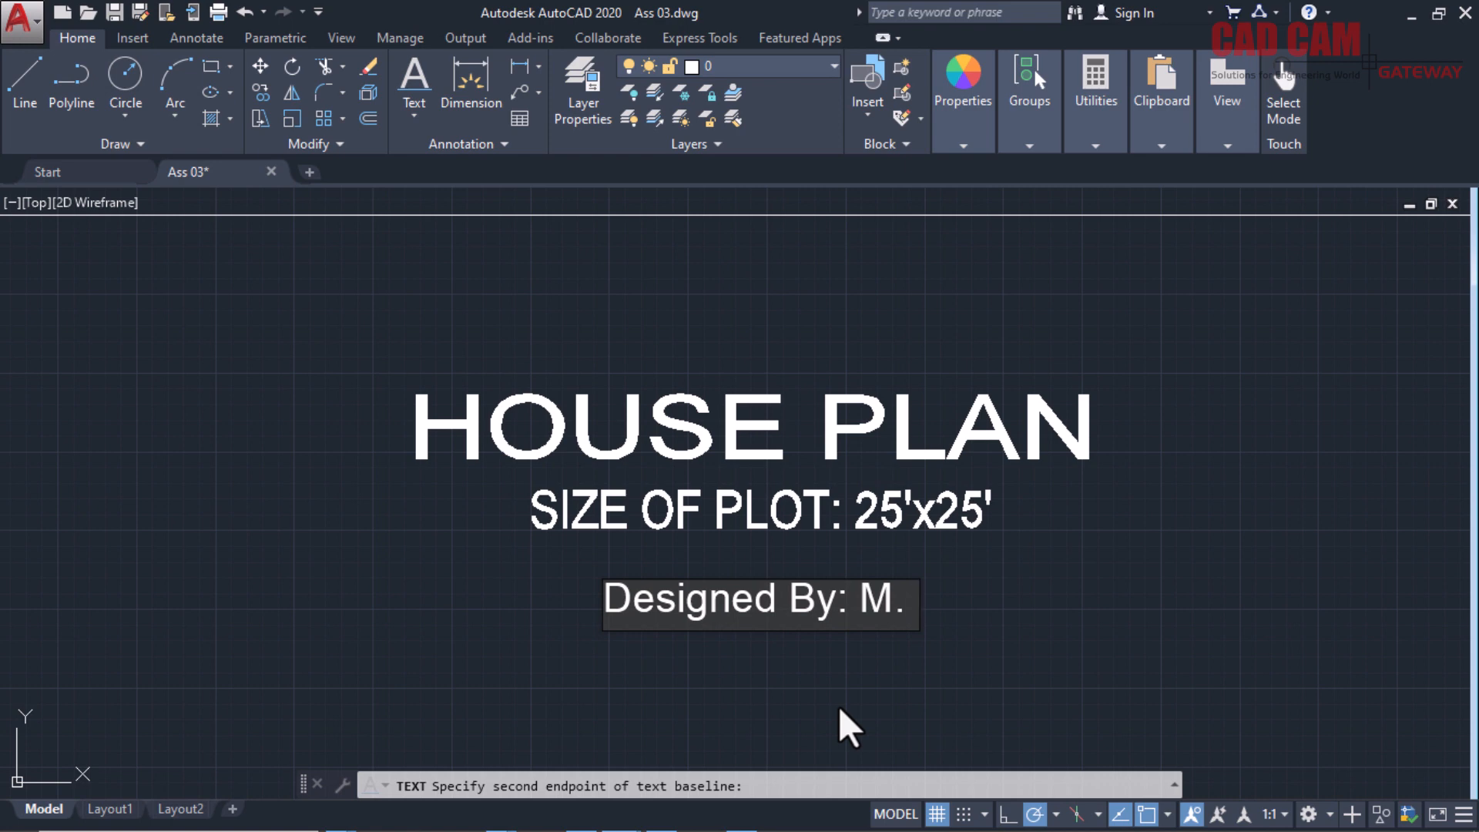
type(" Farrukh Naderem")
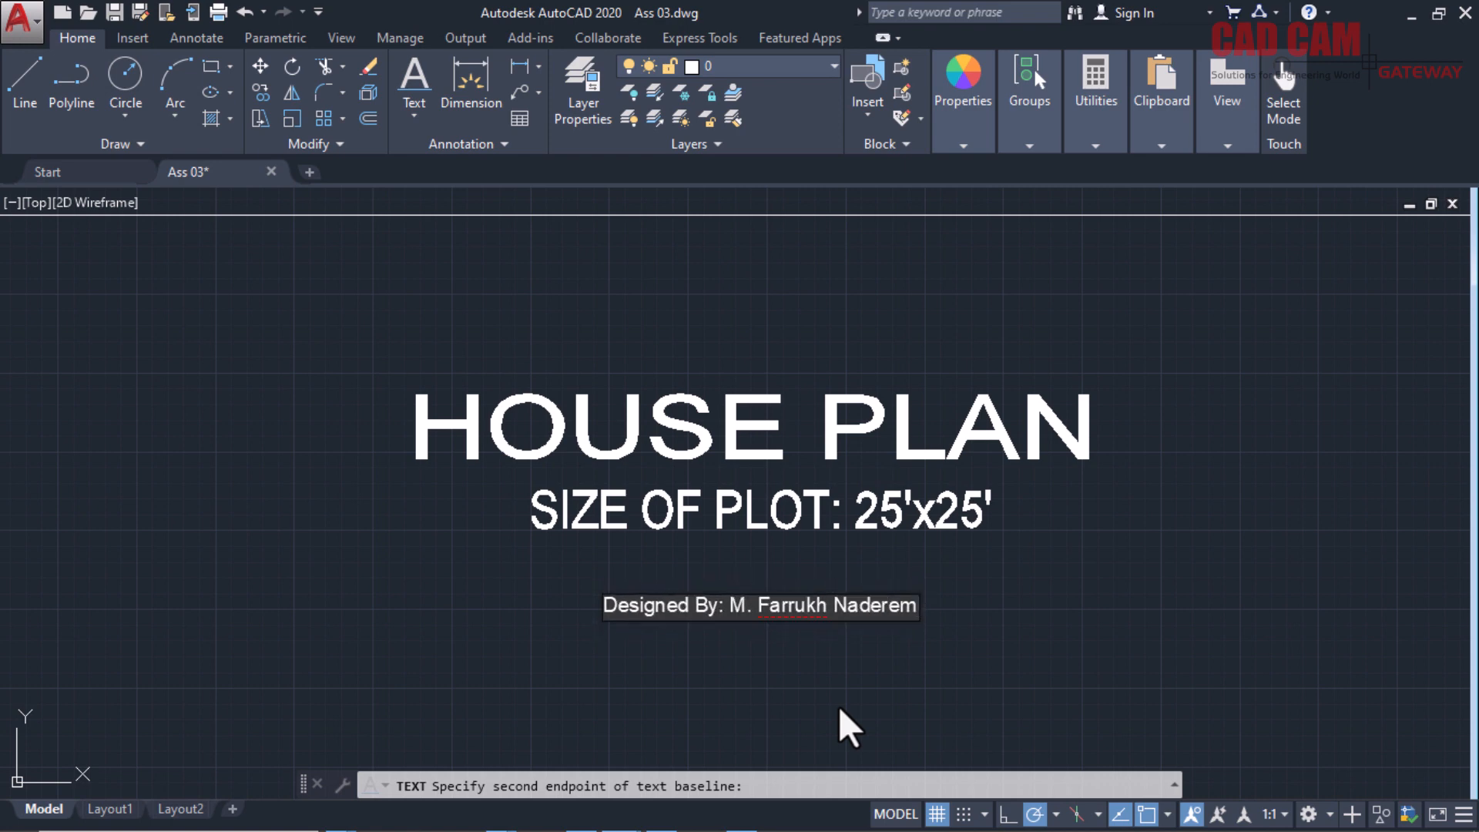
key("BackSpace")
key("BackSpace")
key("BackSpace")
type("ee")
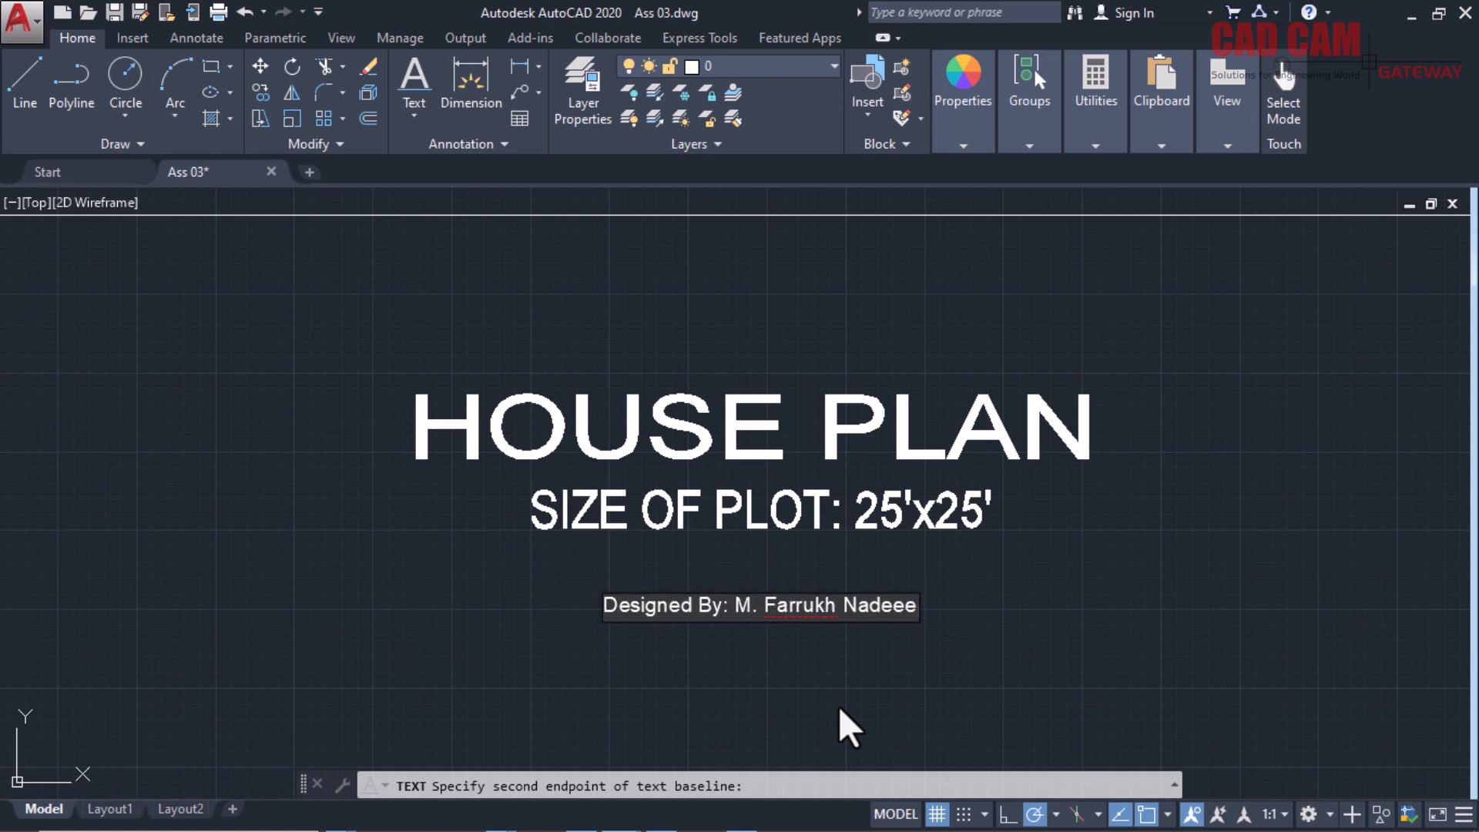
key("BackSpace")
type("m")
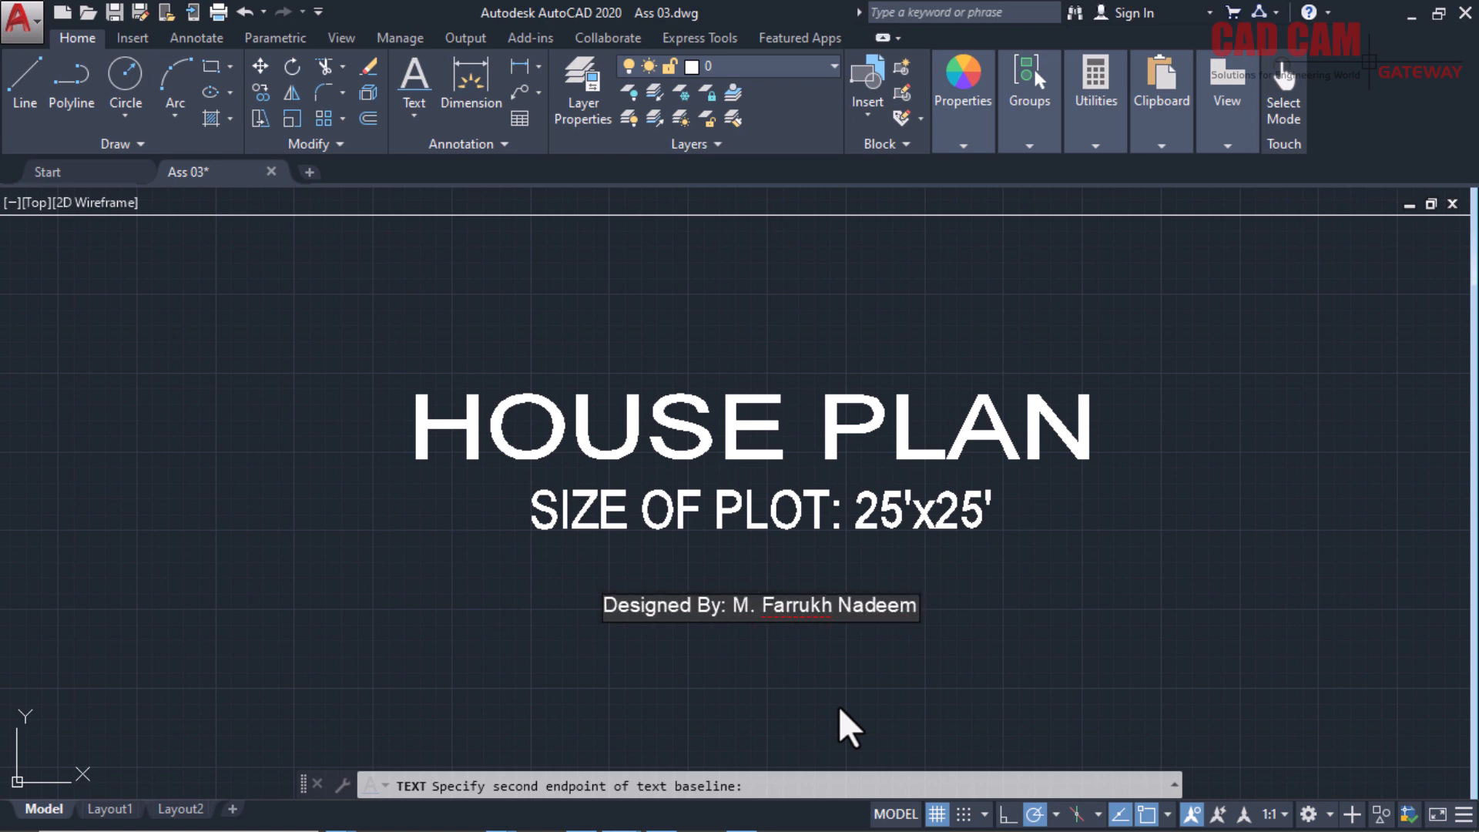
Delete the initial before the designer's first name in the Designed By: line and finish the text.
key("Left")
key("Left")
key("Left")
key("Left")
key("Left")
key("Left")
key("Left")
key("Left")
key("Left")
key("Left")
key("Left")
key("Left")
key("Left")
key("Delete")
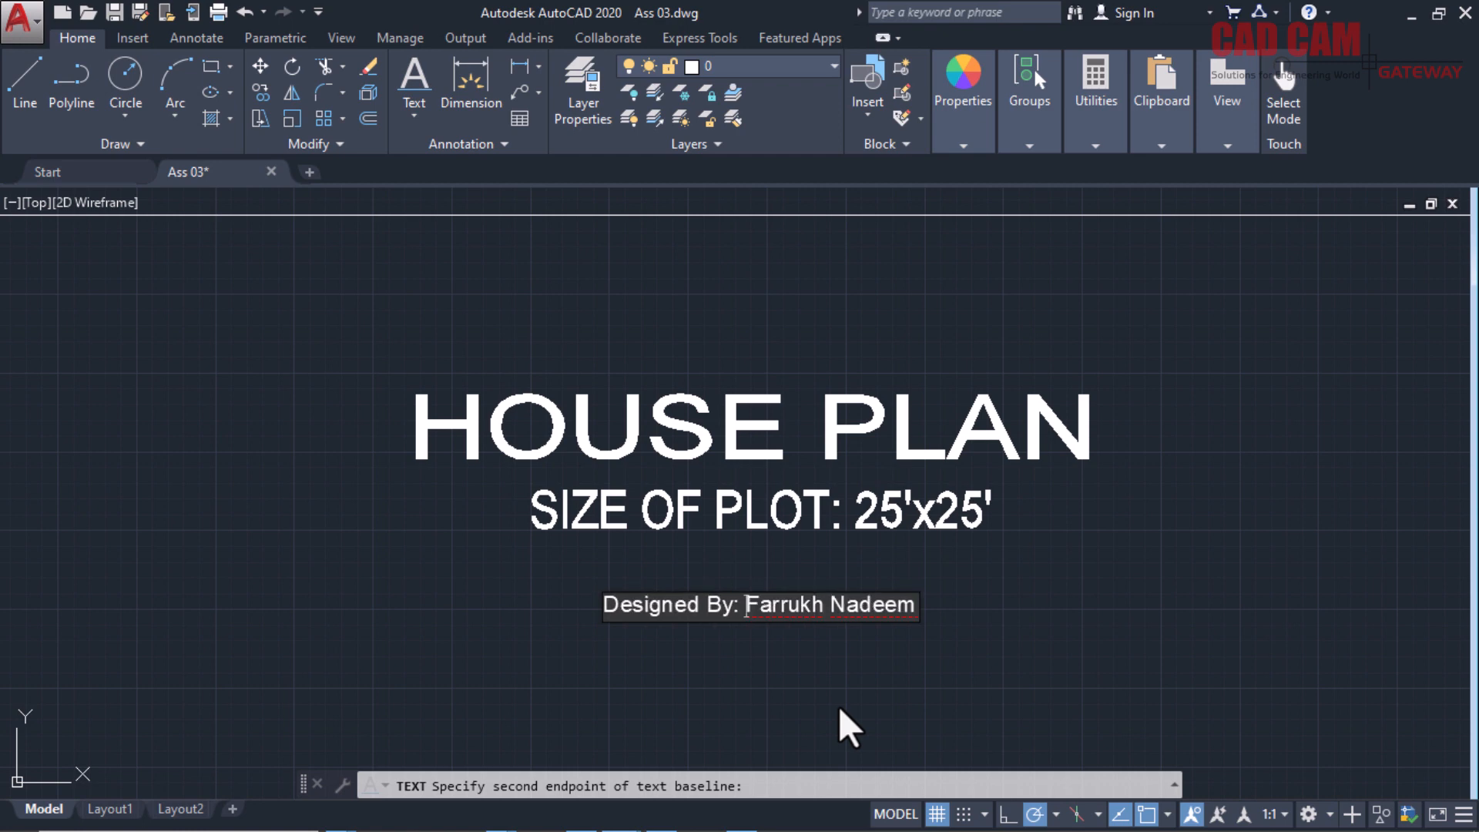
left_click(838, 706)
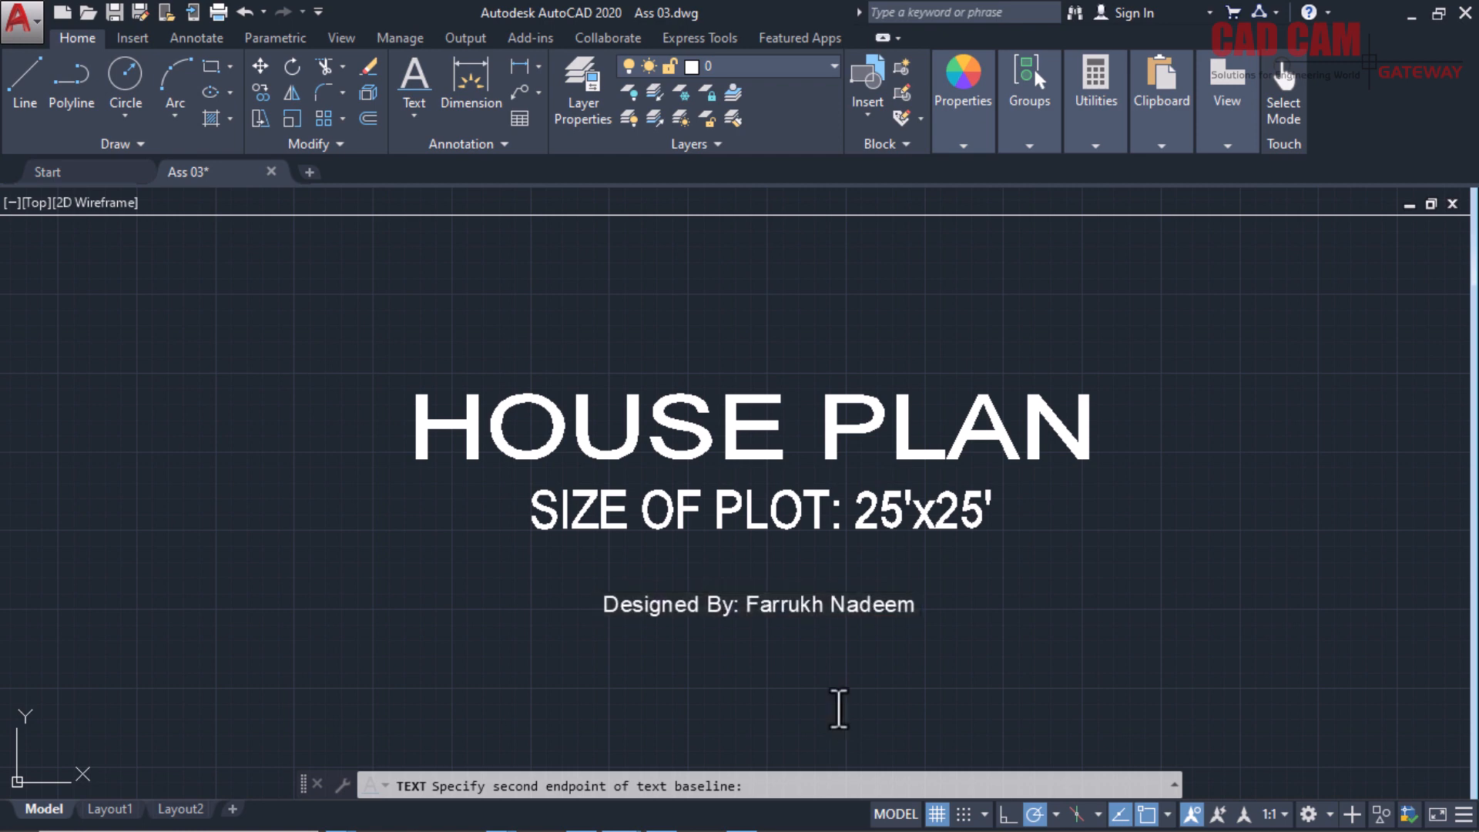
scroll(871, 640, "down", 4)
scroll(931, 571, "up", 4)
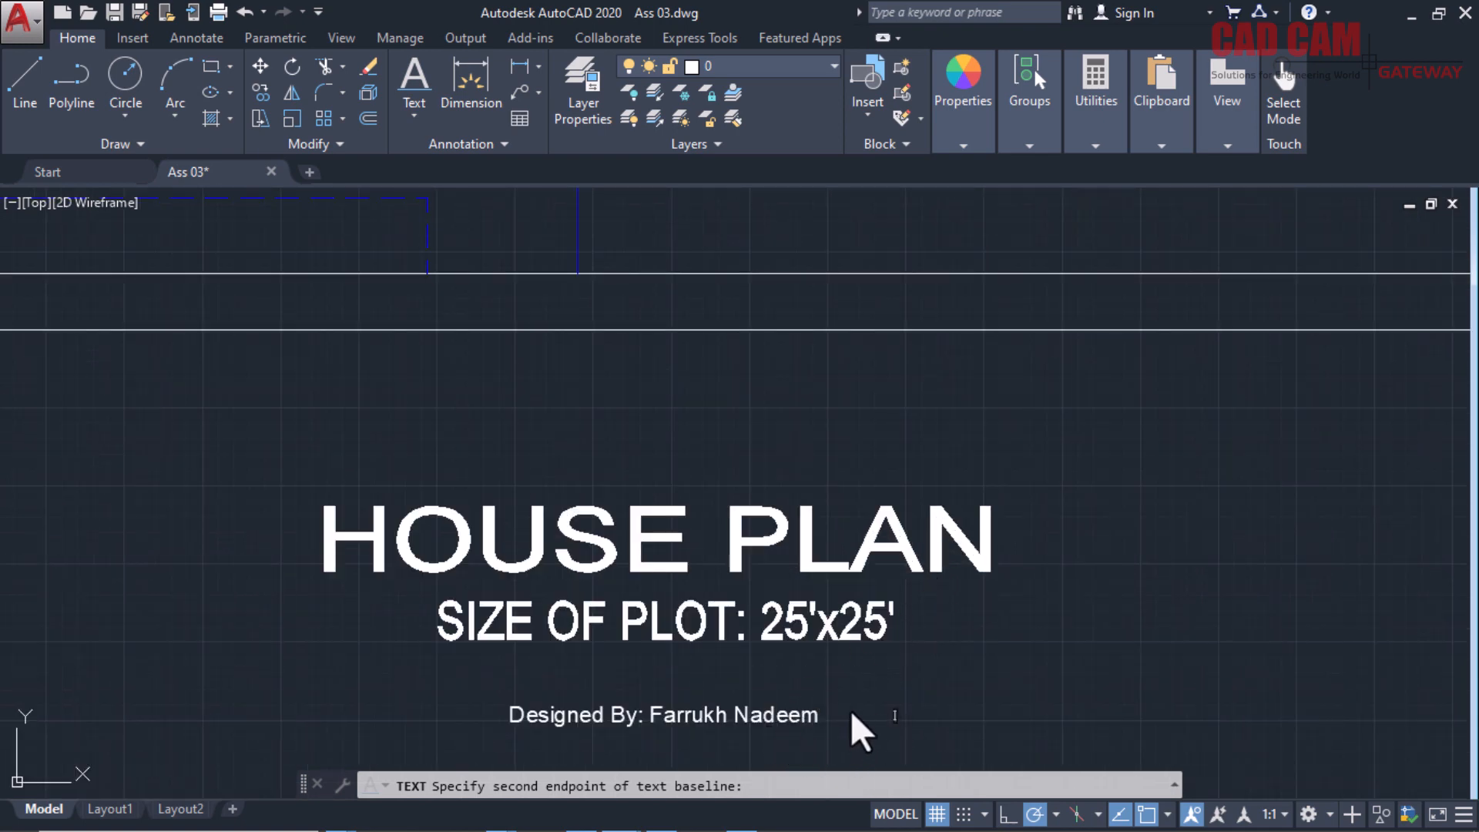
key("Escape")
key("Escape")
Move the Designed By: line straight up about 4 1/2 inches, closer to the plot size line.
left_click(766, 713)
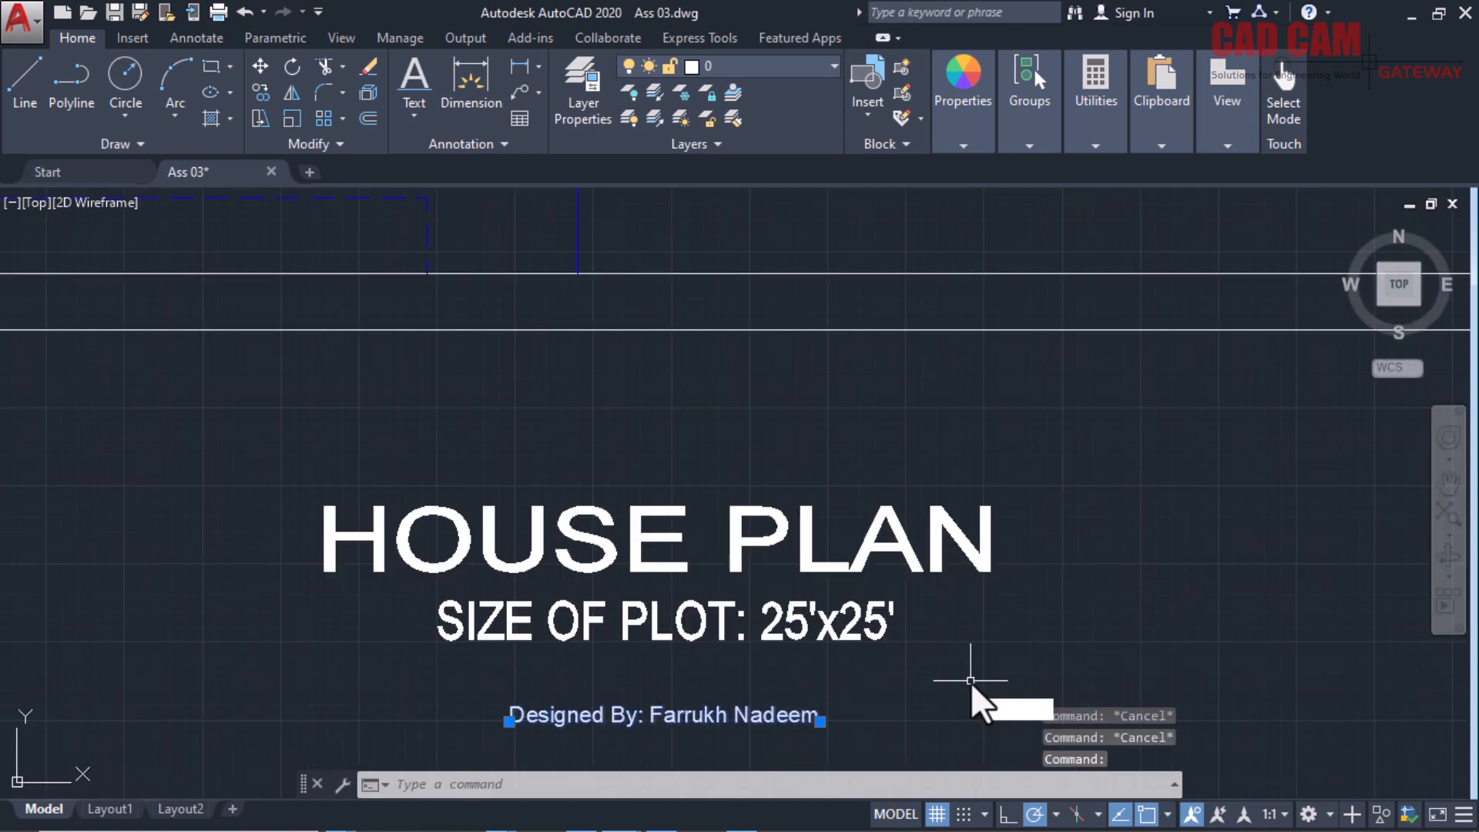
type("m")
key("Return")
left_click(970, 682)
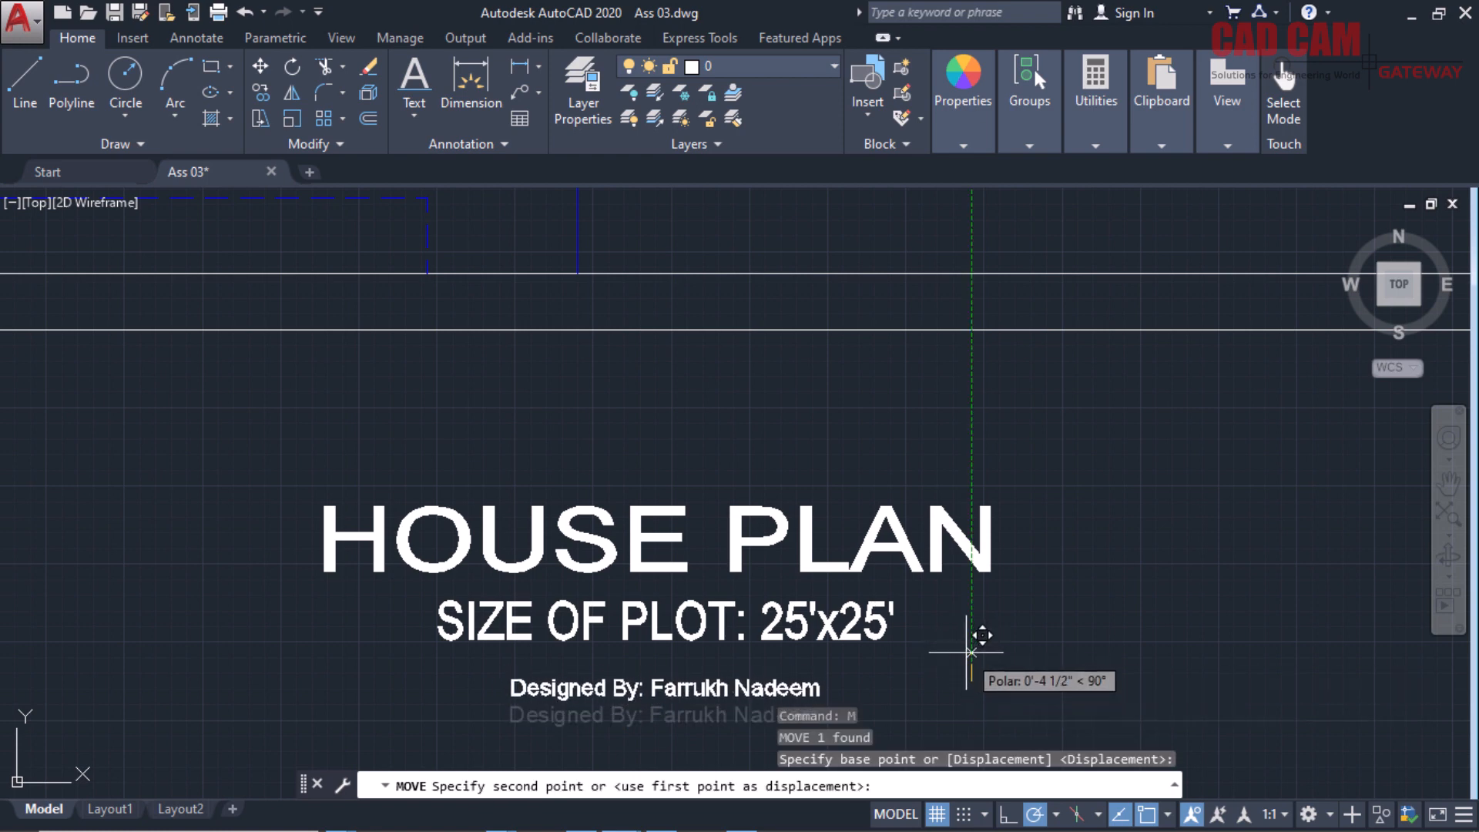
left_click(970, 651)
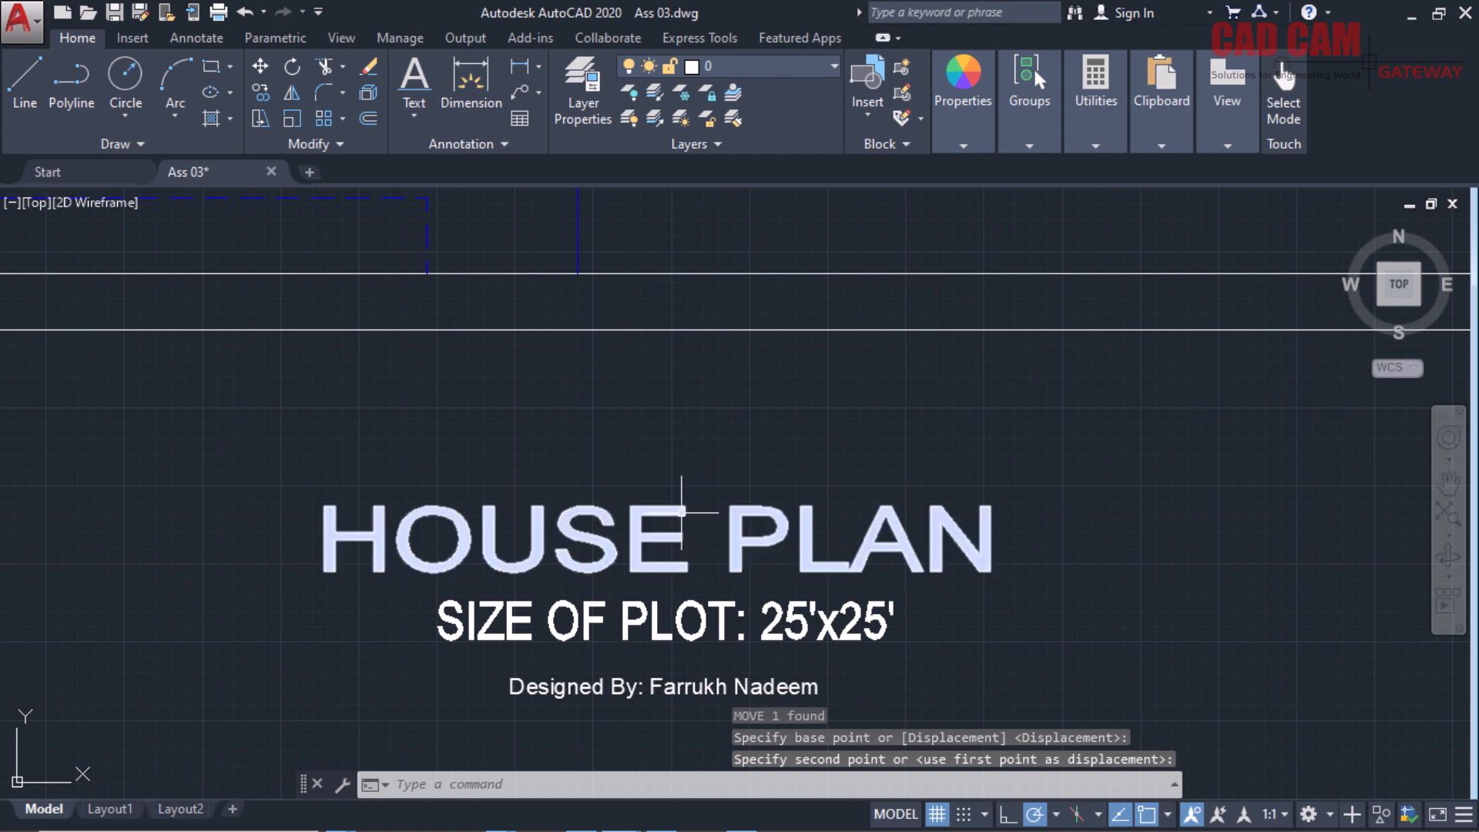
left_click(409, 117)
left_click(413, 201)
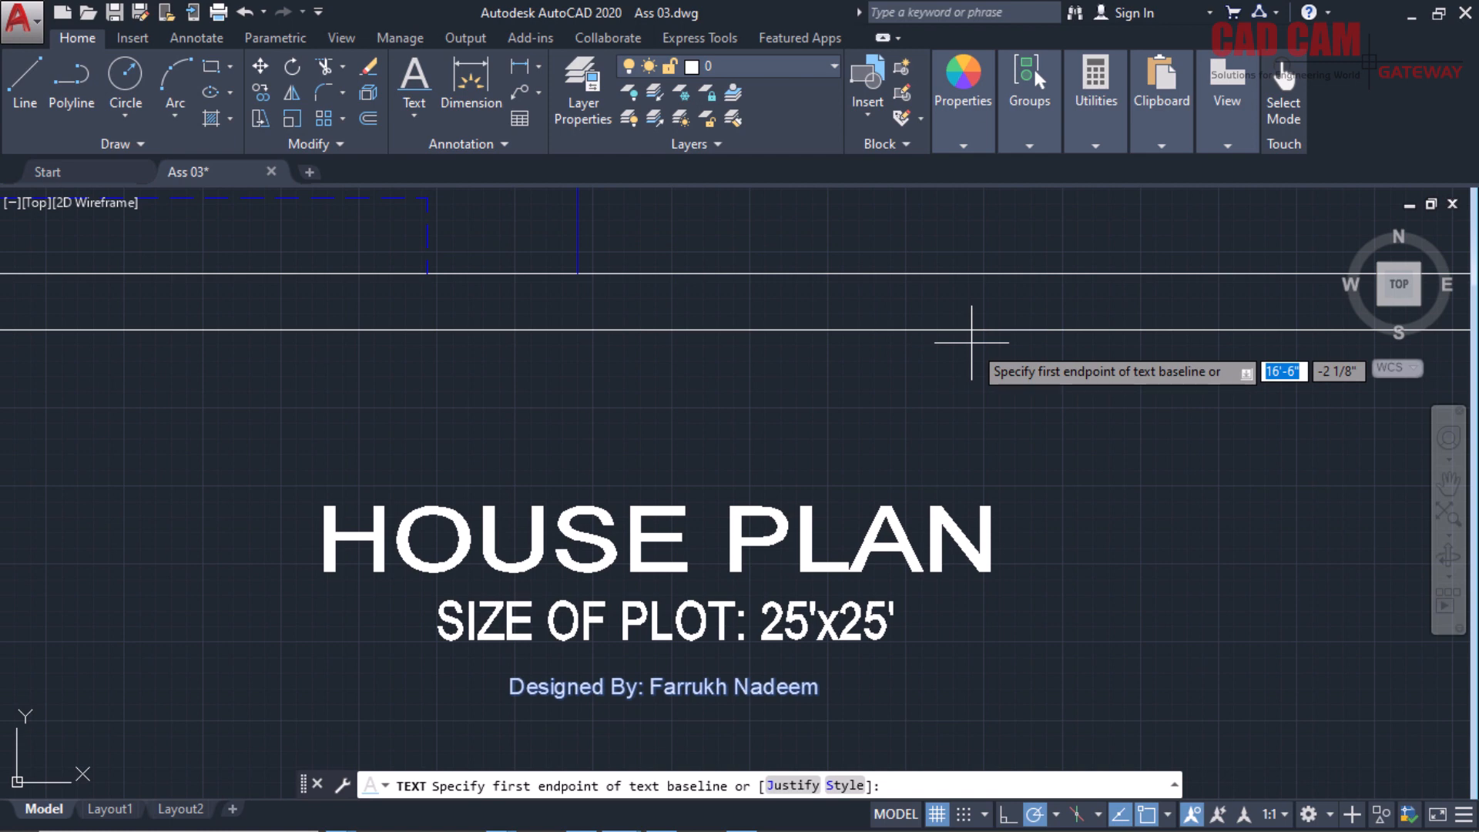
type("j")
key("Return")
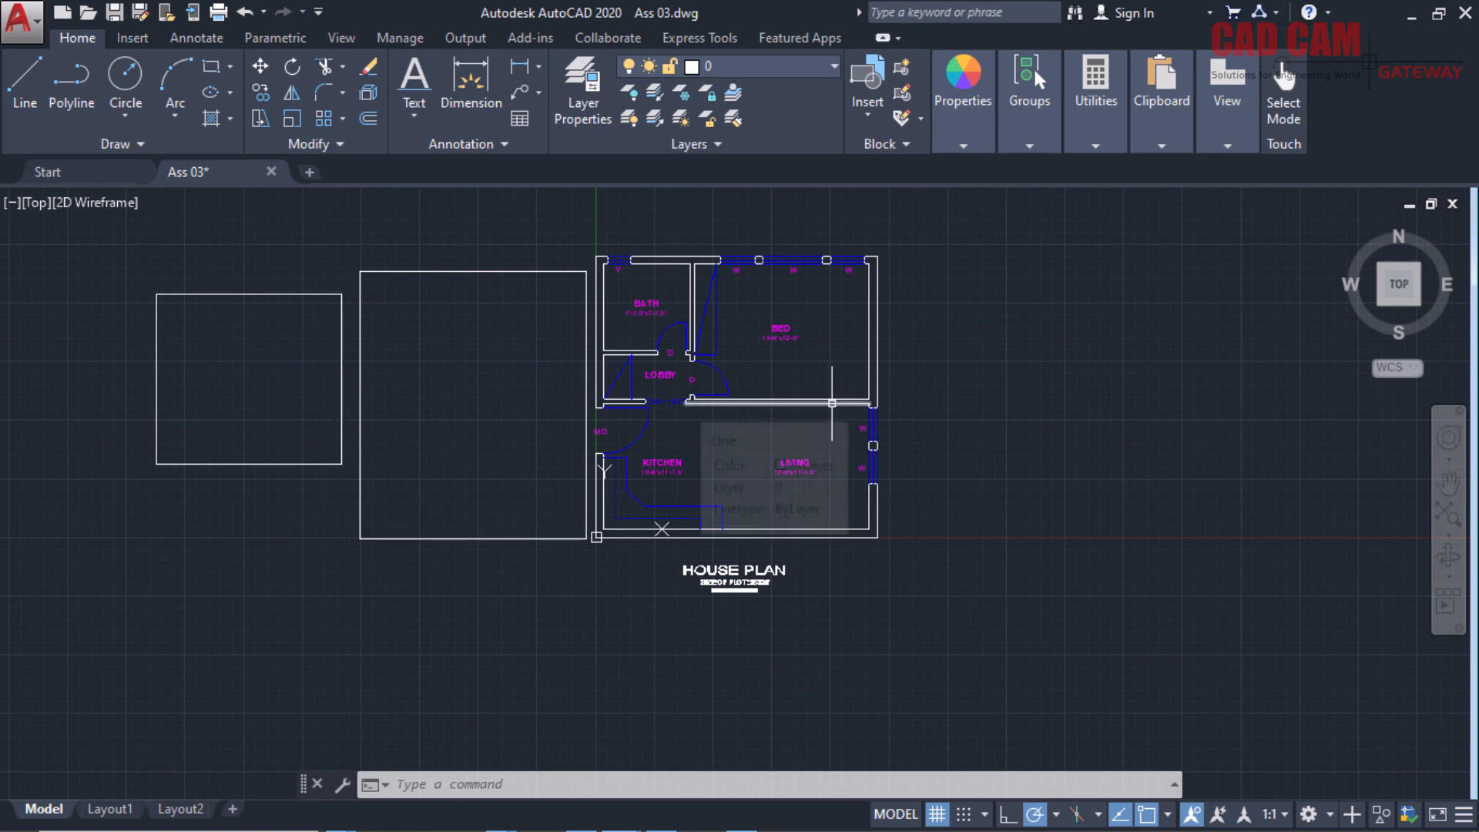
Assign the HOUSE PLAN title, plot size line and Designed By: line to the DIM layer.
left_click(757, 550)
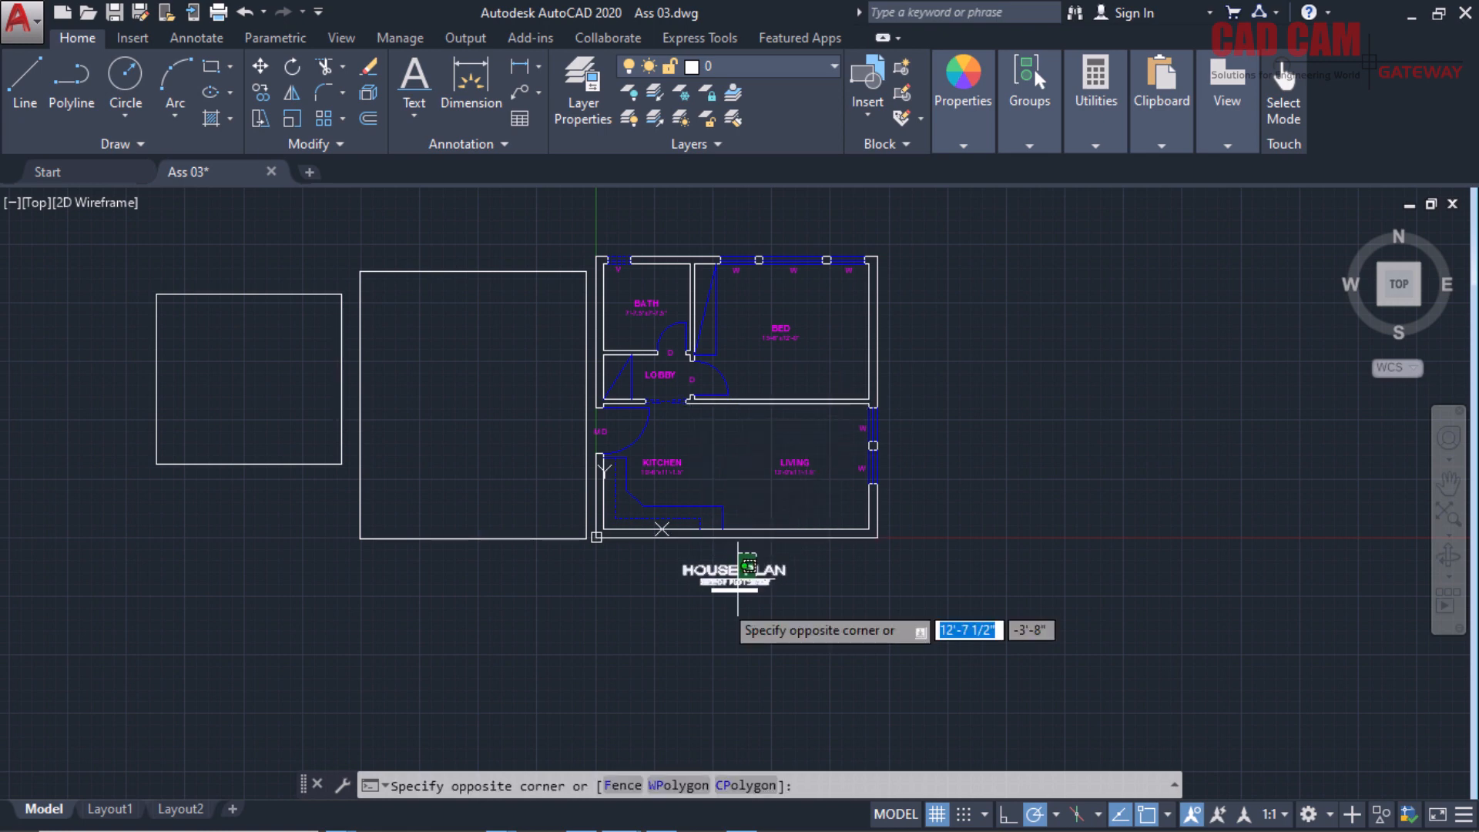
left_click(705, 621)
left_click(801, 65)
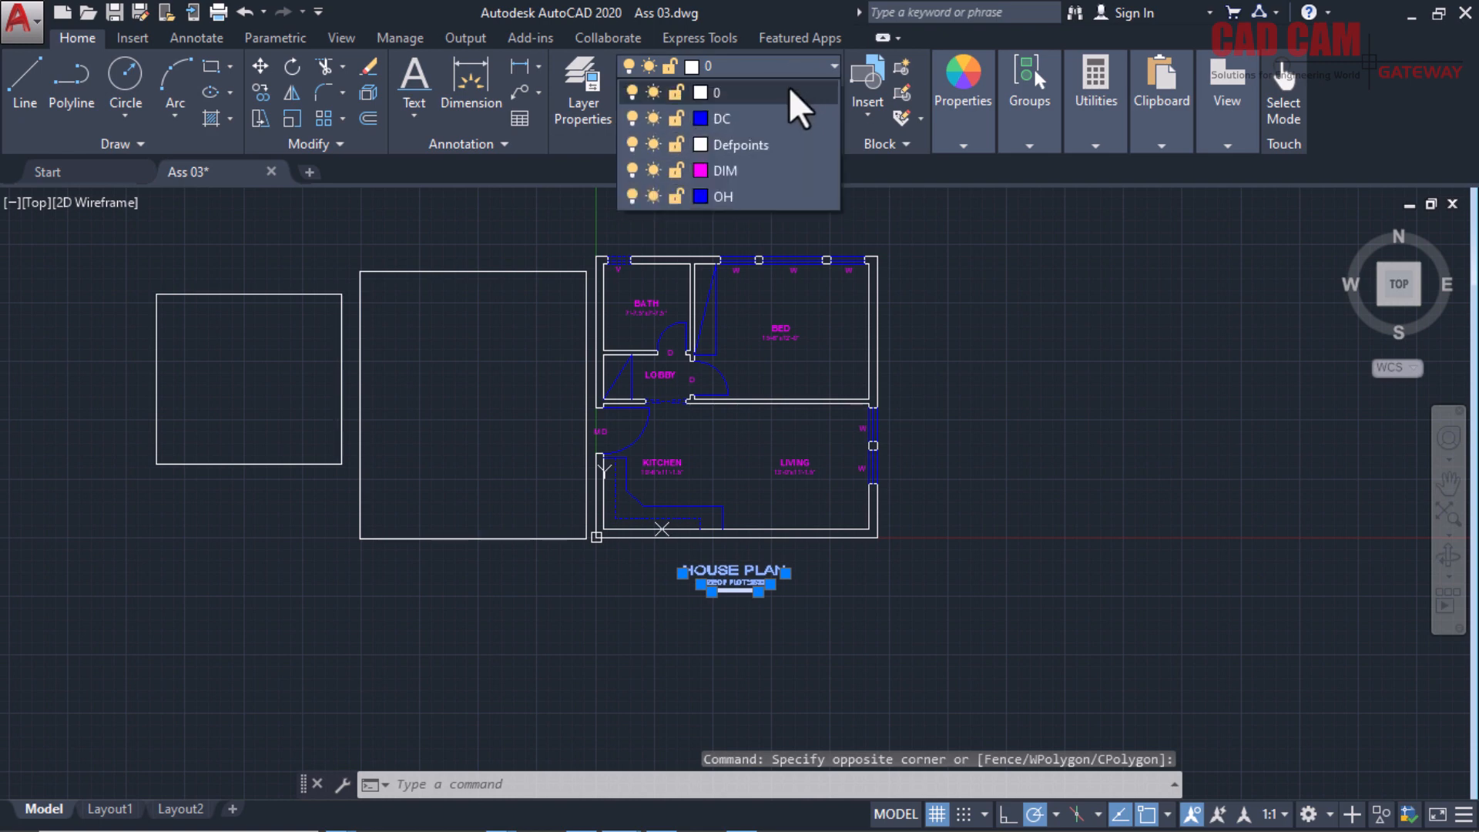
left_click(751, 170)
key("Escape")
key("Escape")
key("Escape")
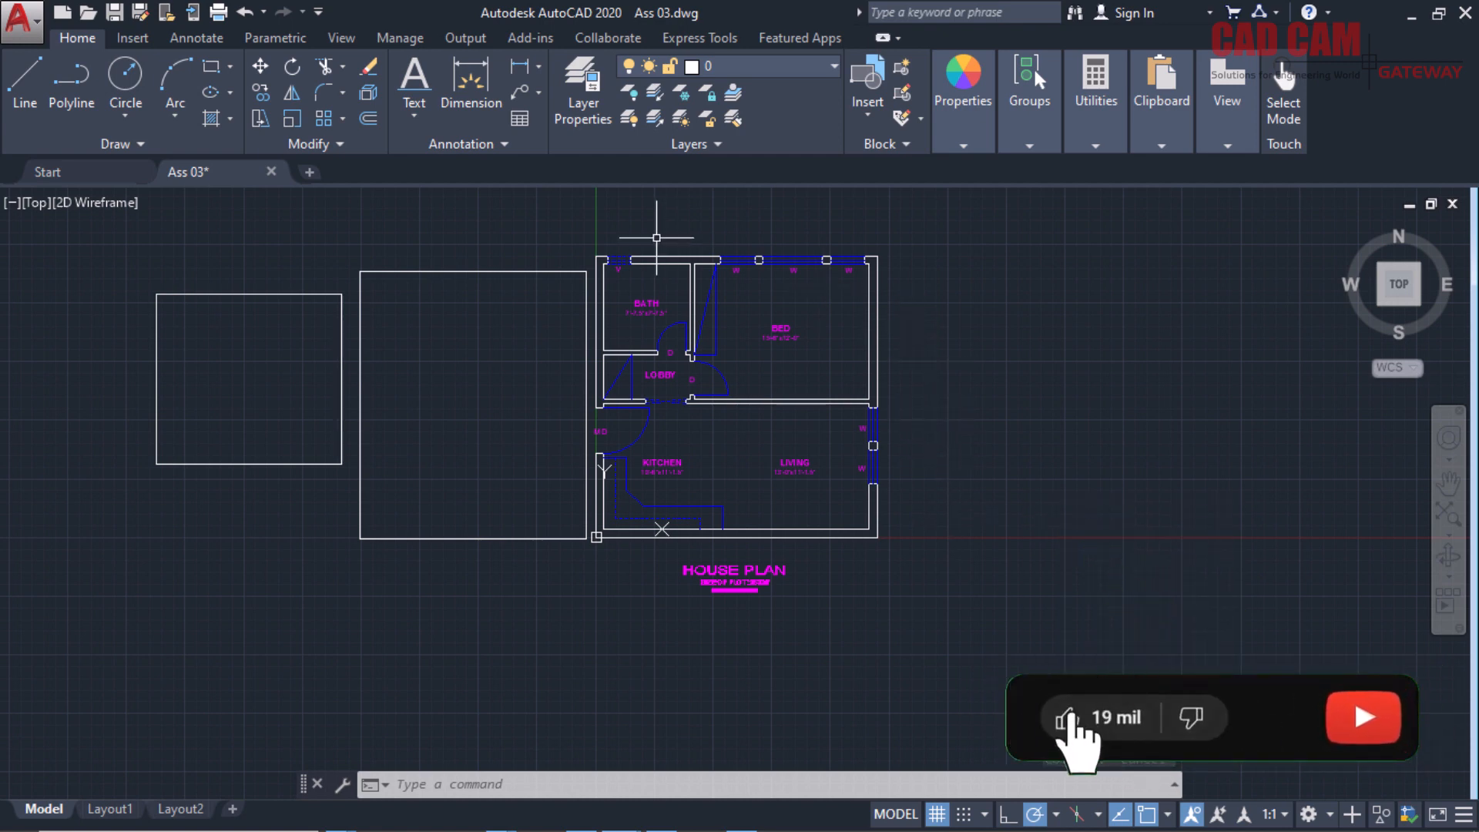
Zoom with a window around the floor plan and its title text to view the finished drawing.
type("z")
key("Return")
left_click(580, 238)
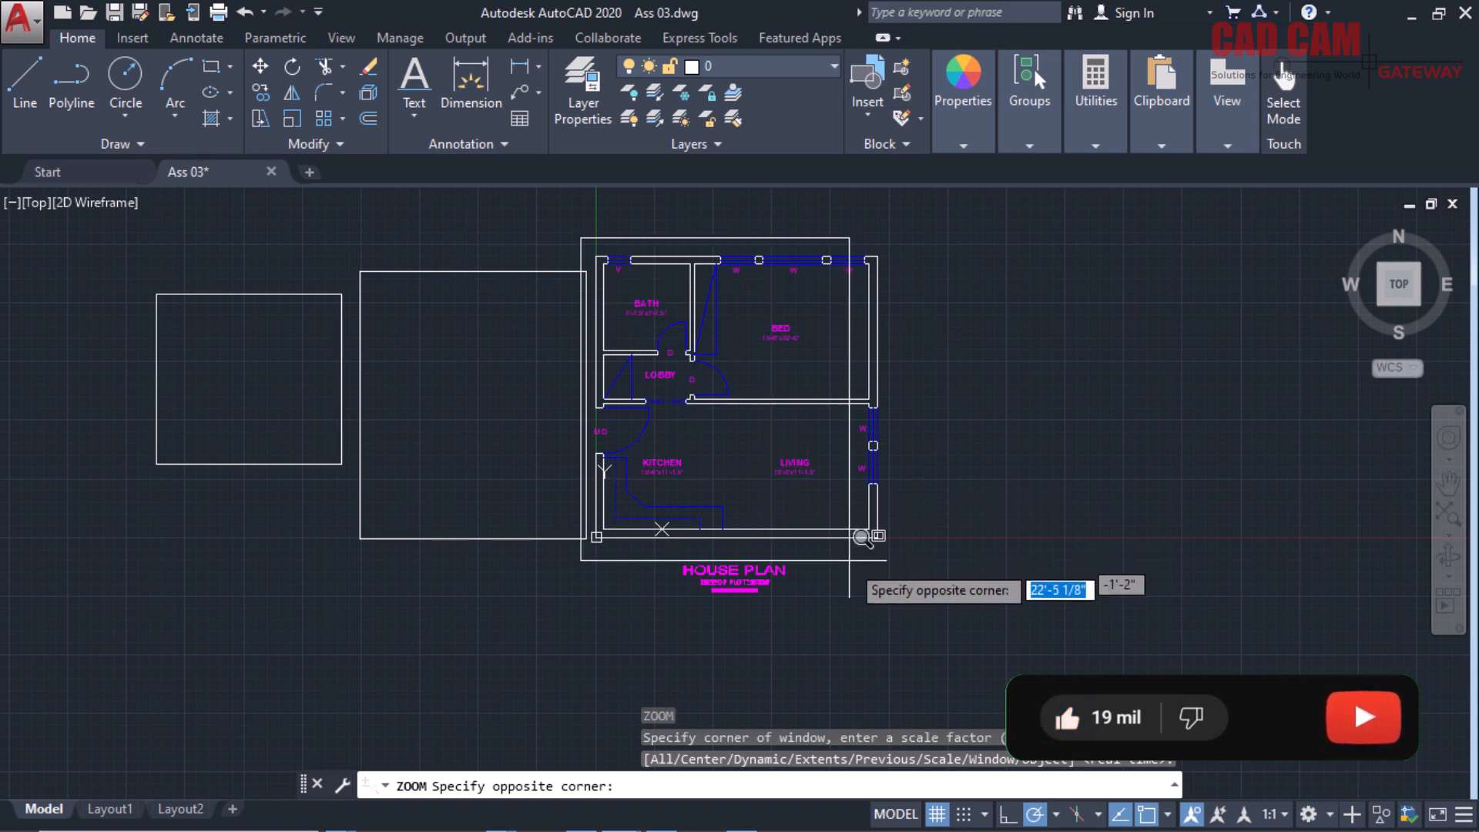
left_click(892, 647)
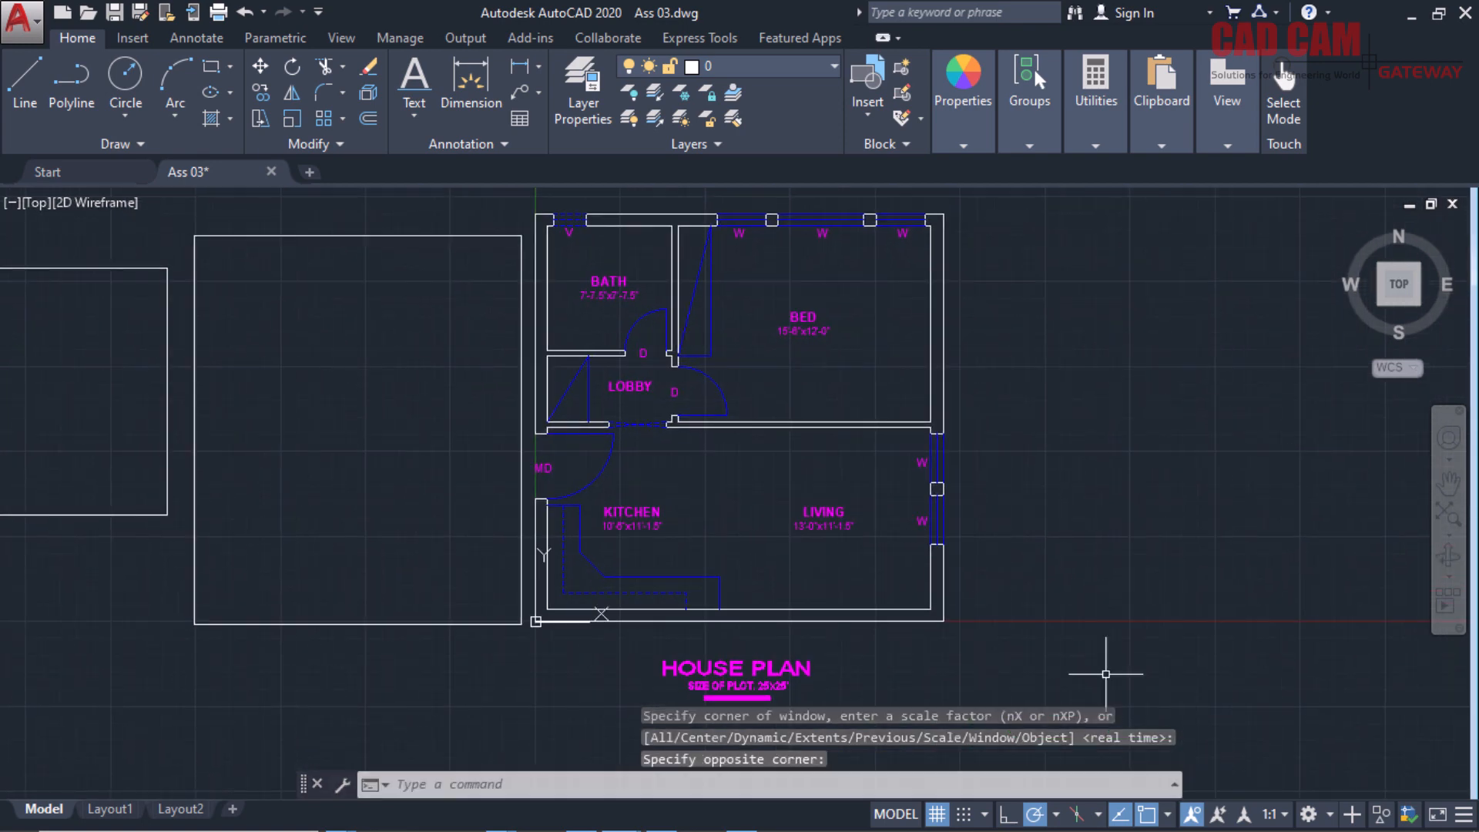